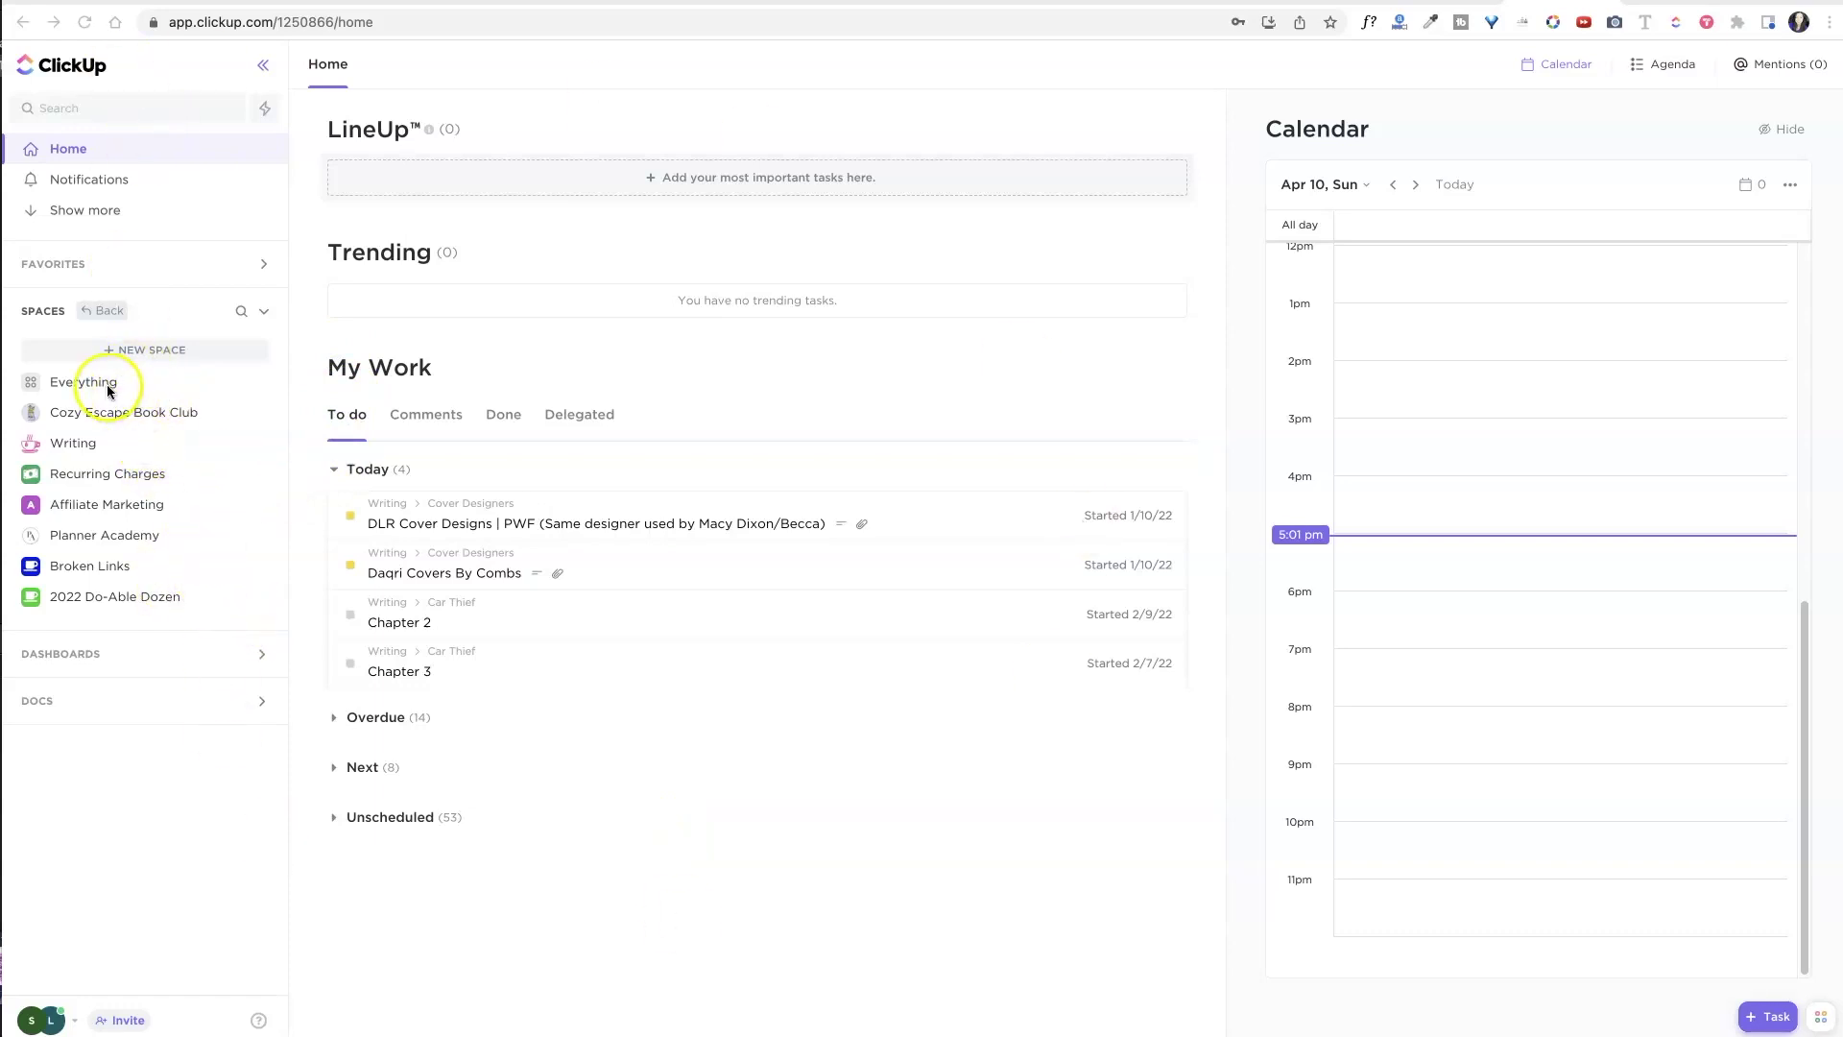
Browse the Everything task list across all spaces, opening and closing the add-view choices.
click(151, 382)
click(191, 394)
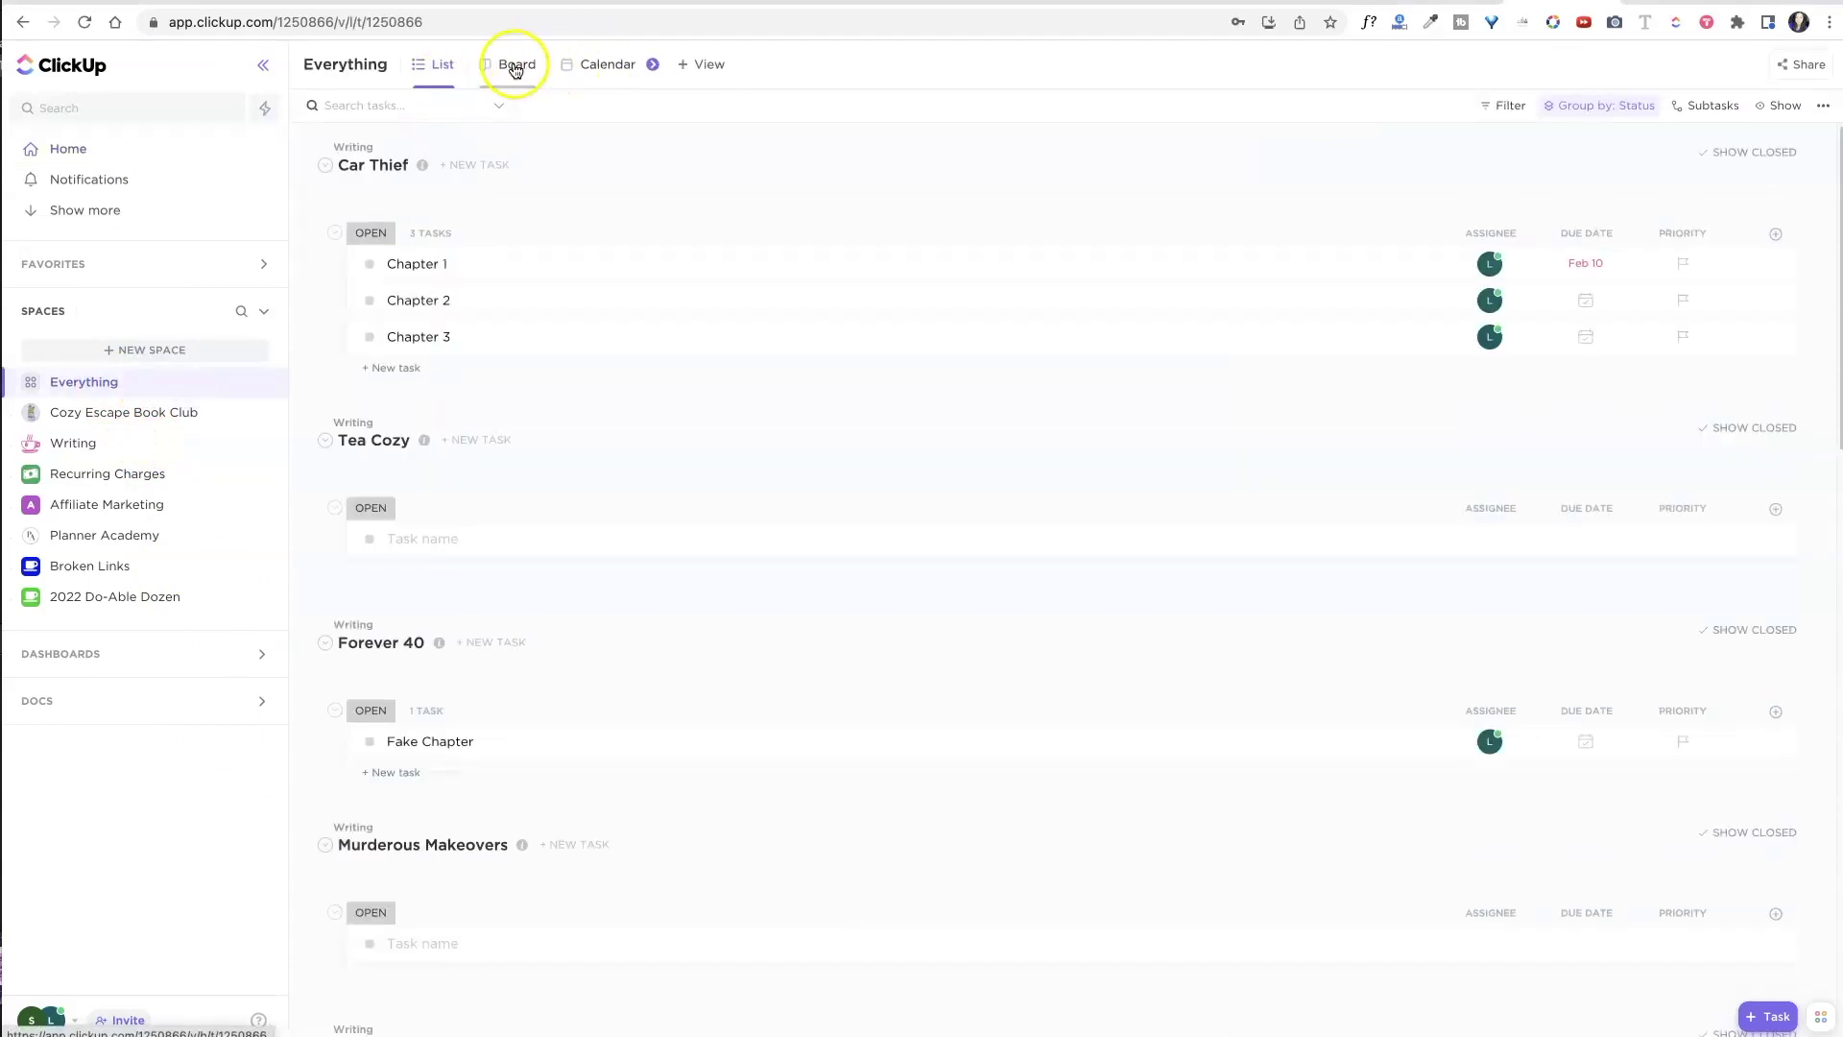
click(687, 65)
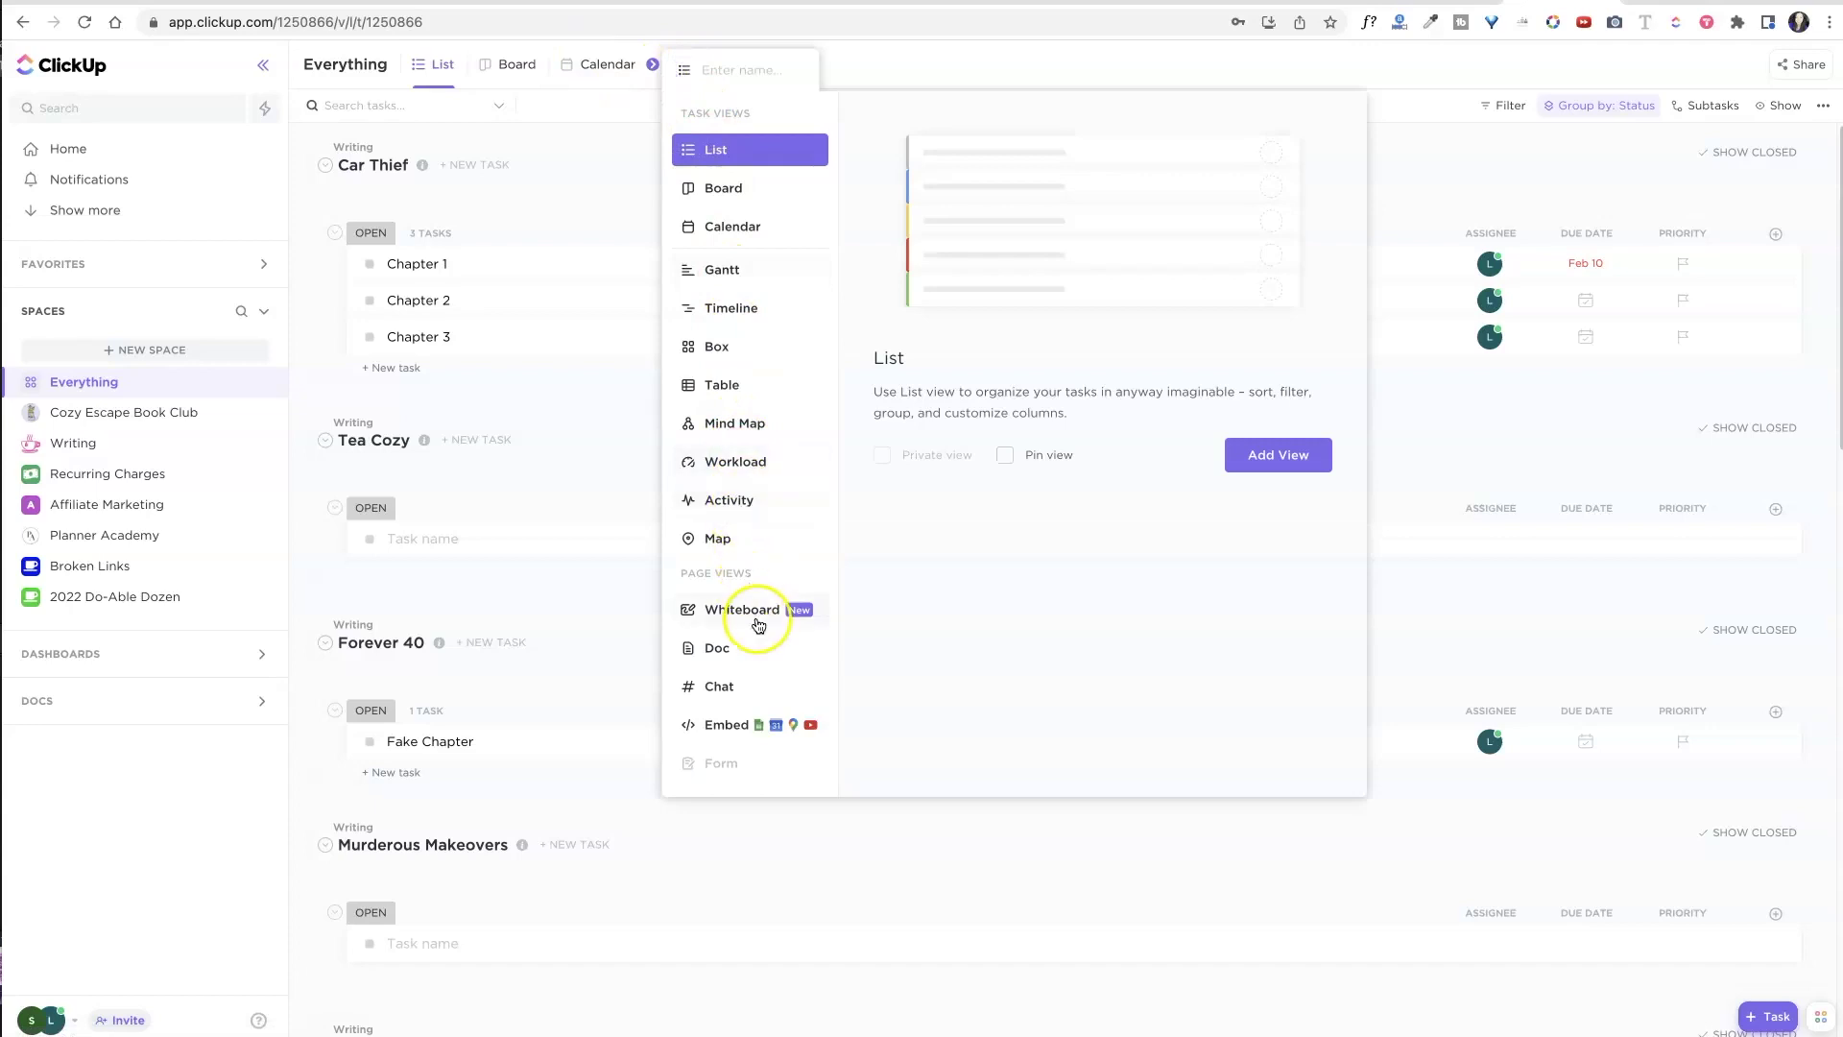
click(161, 418)
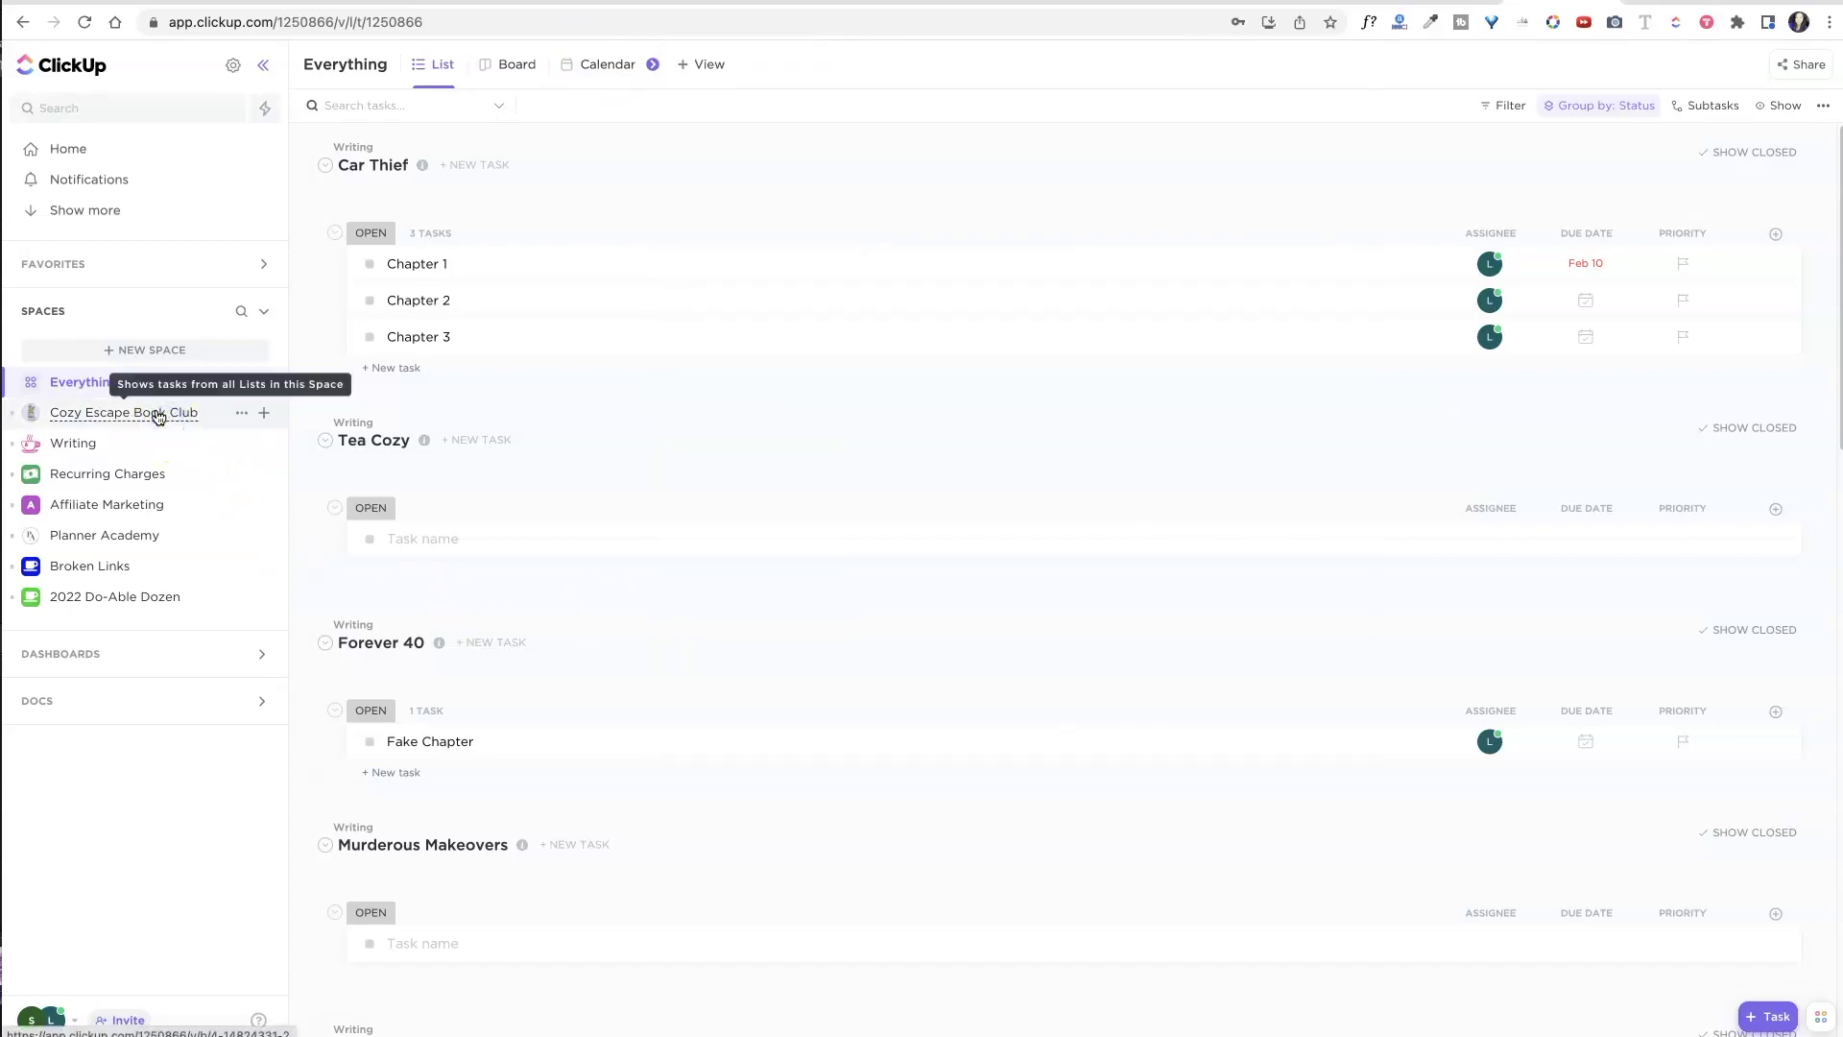
Open the Cozy Escape Book Club space, finding only an empty Monthly Book Club folder.
click(157, 413)
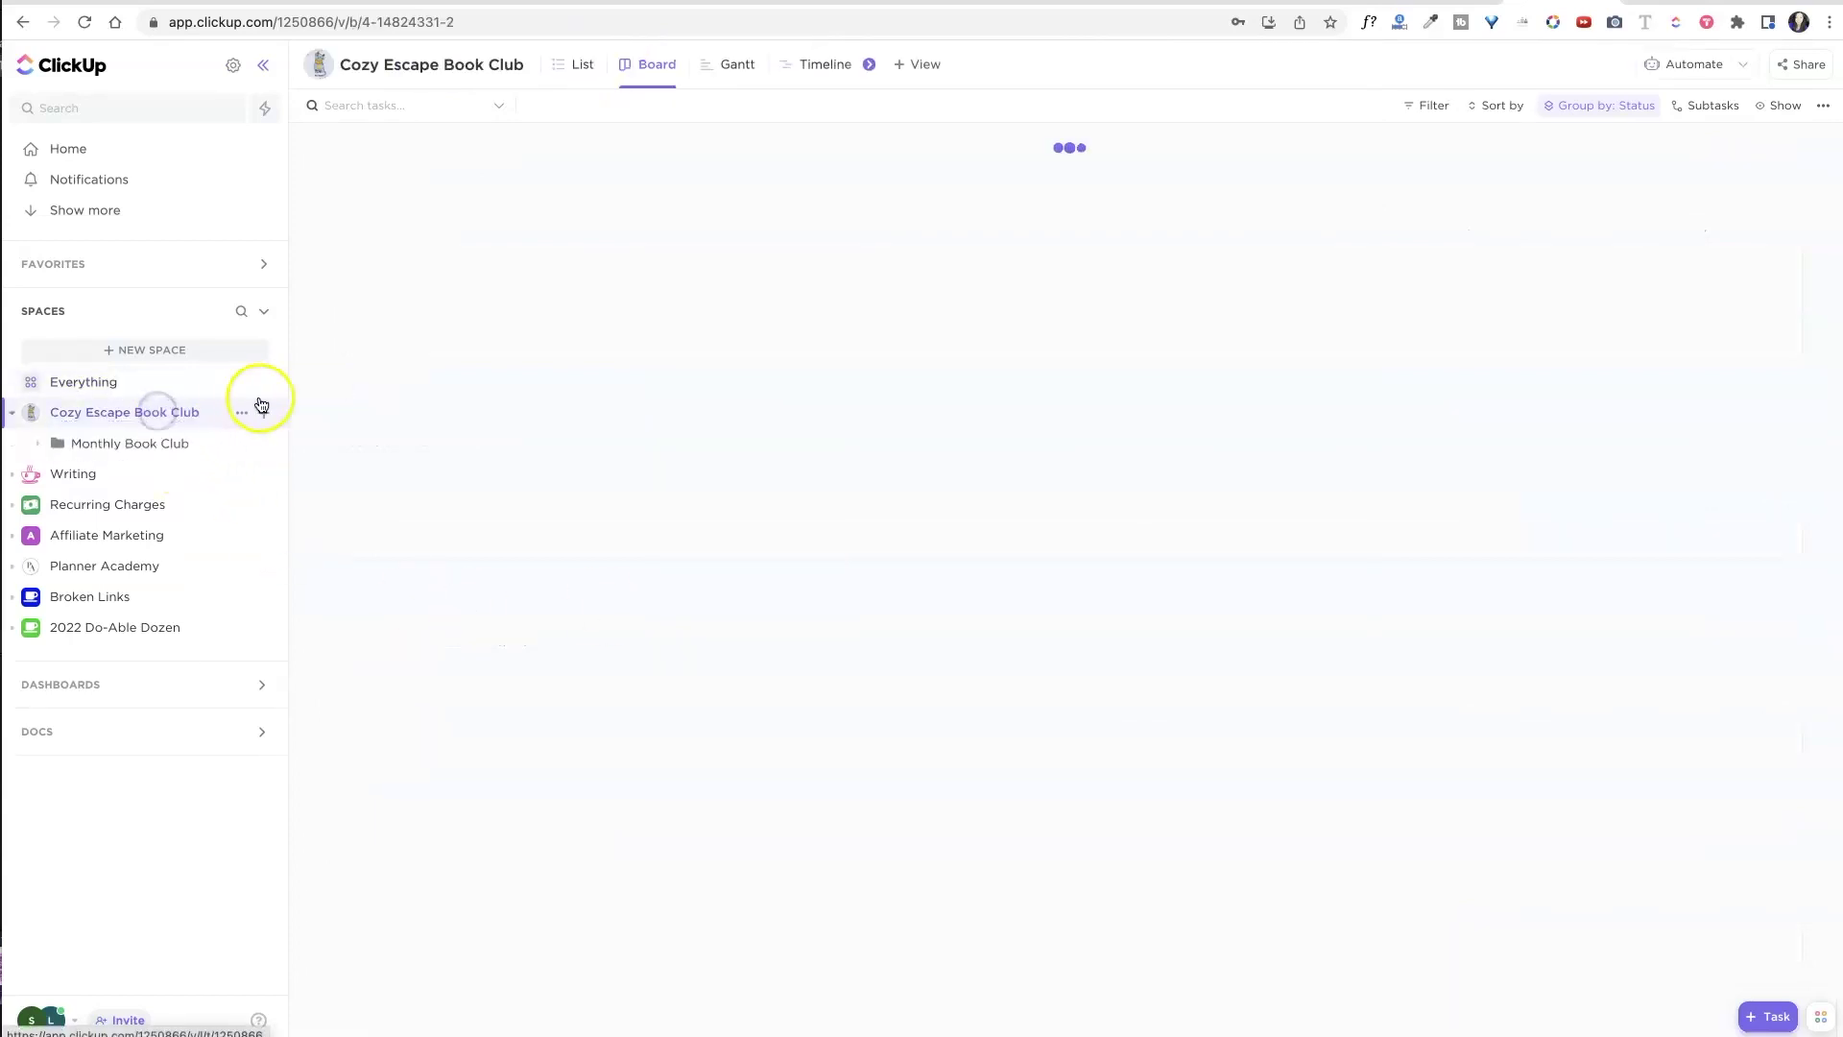
click(263, 412)
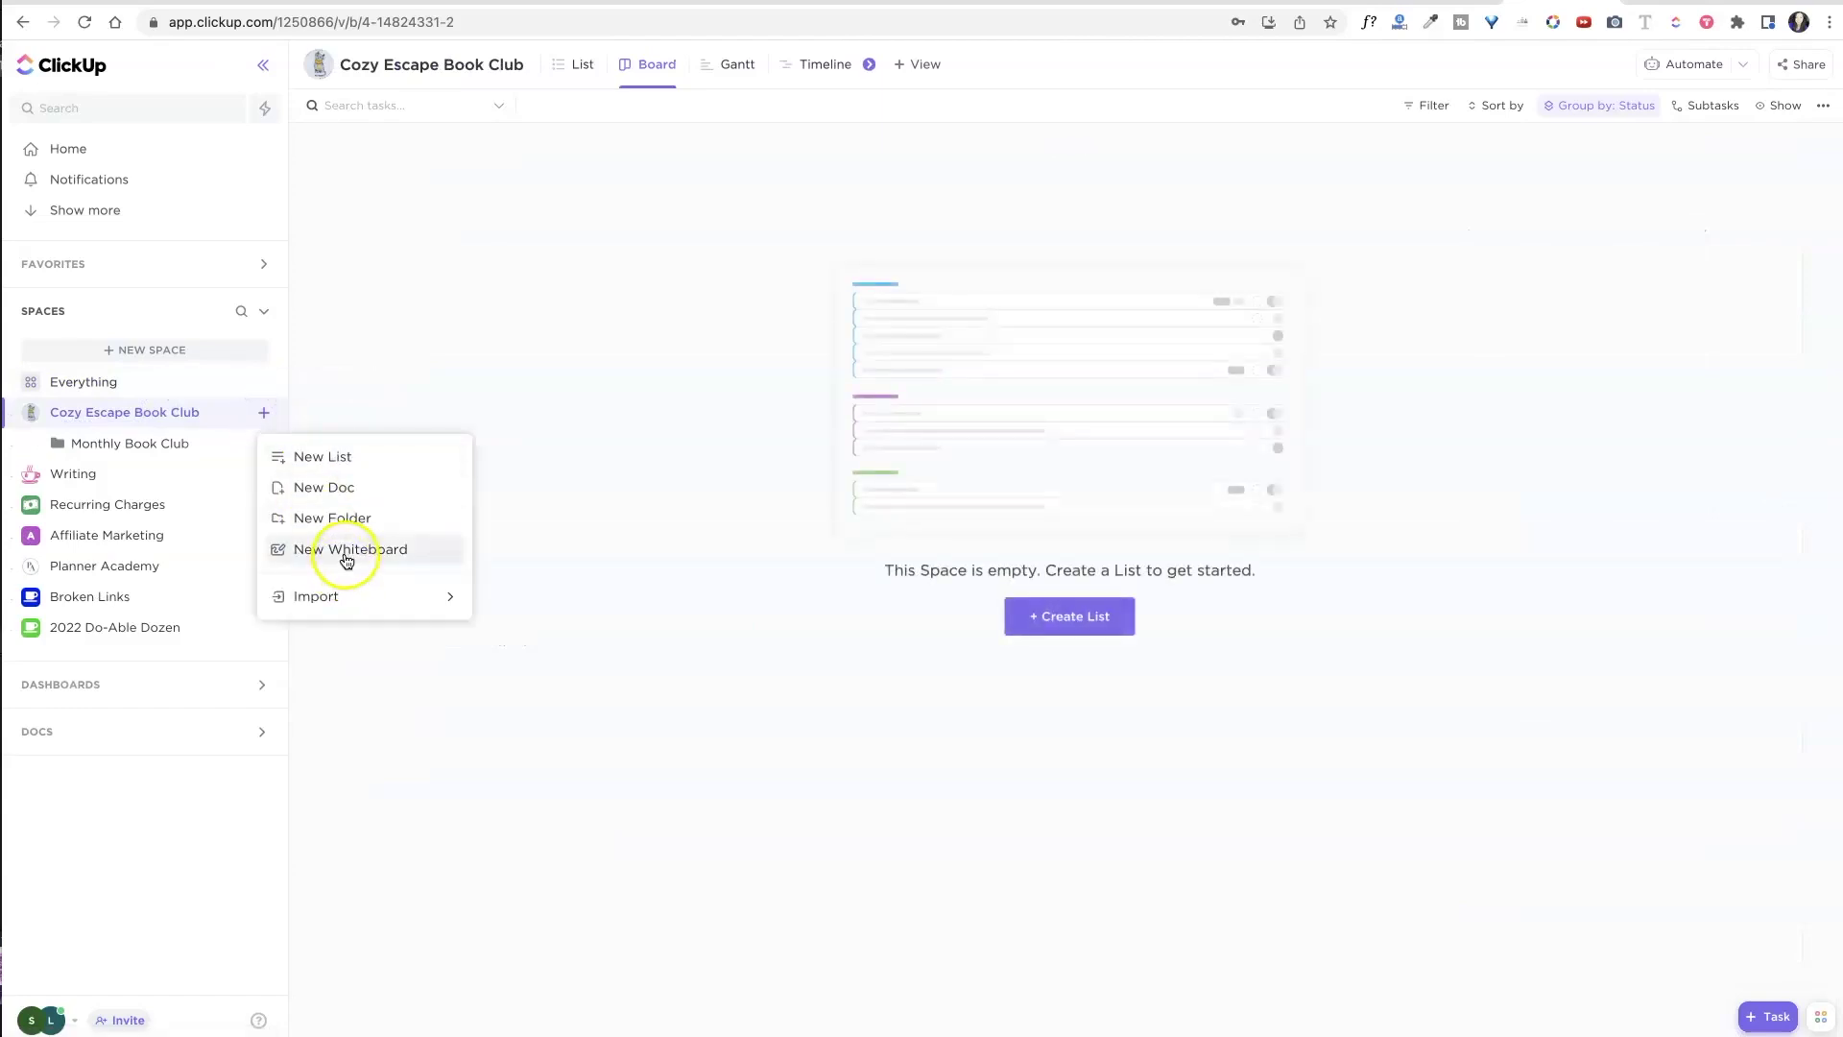
click(154, 446)
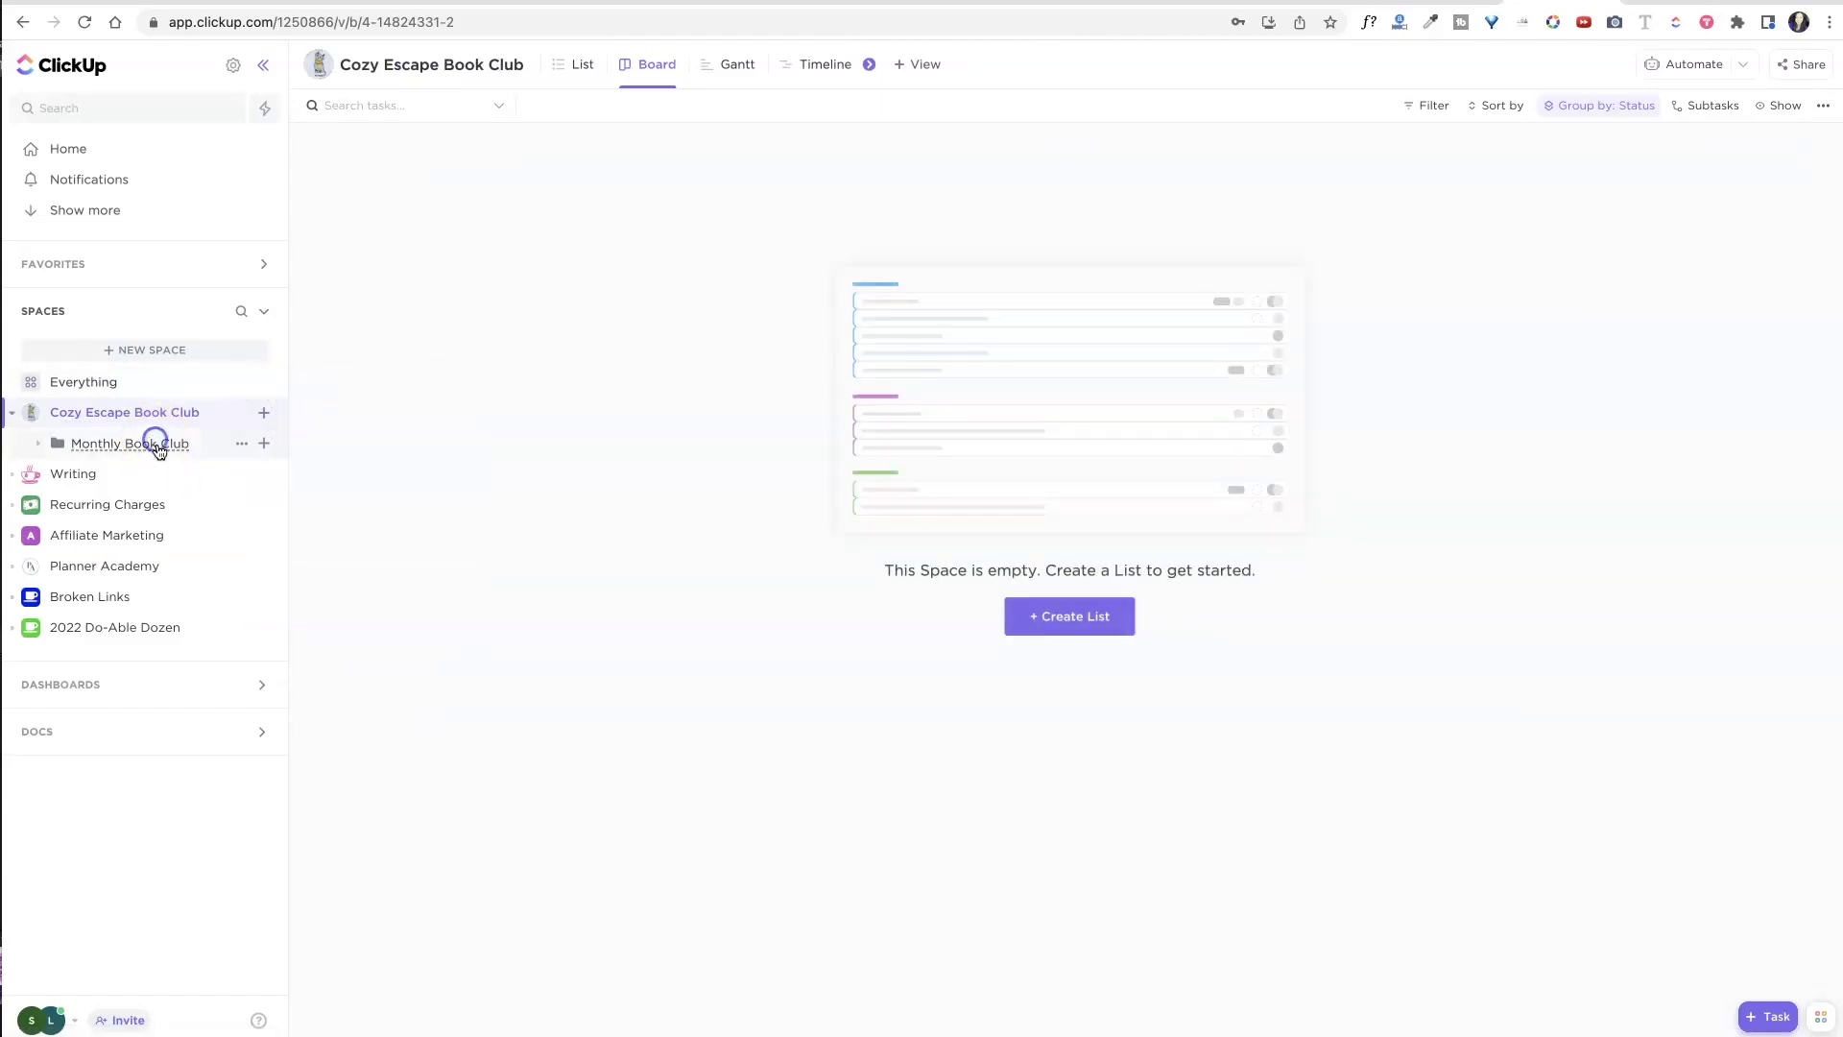
click(264, 444)
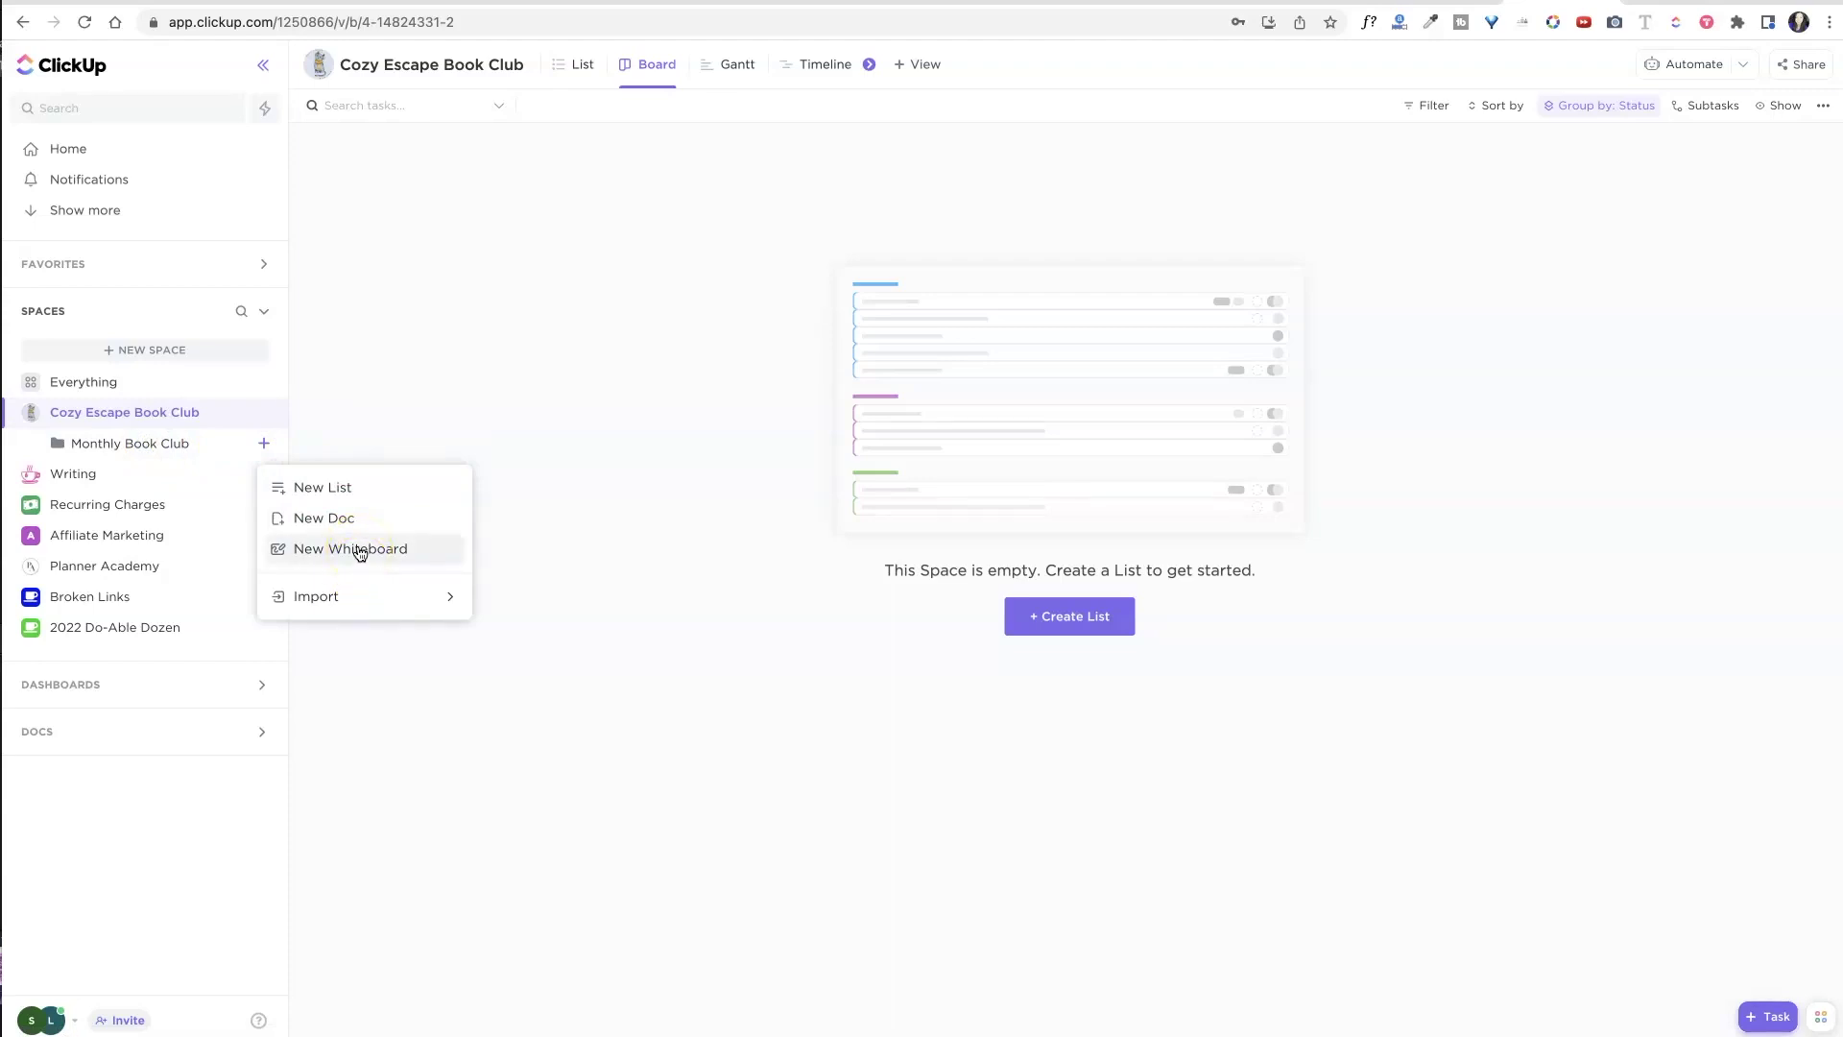
Create a new blank whiteboard in the Planner Academy space.
click(154, 566)
click(266, 569)
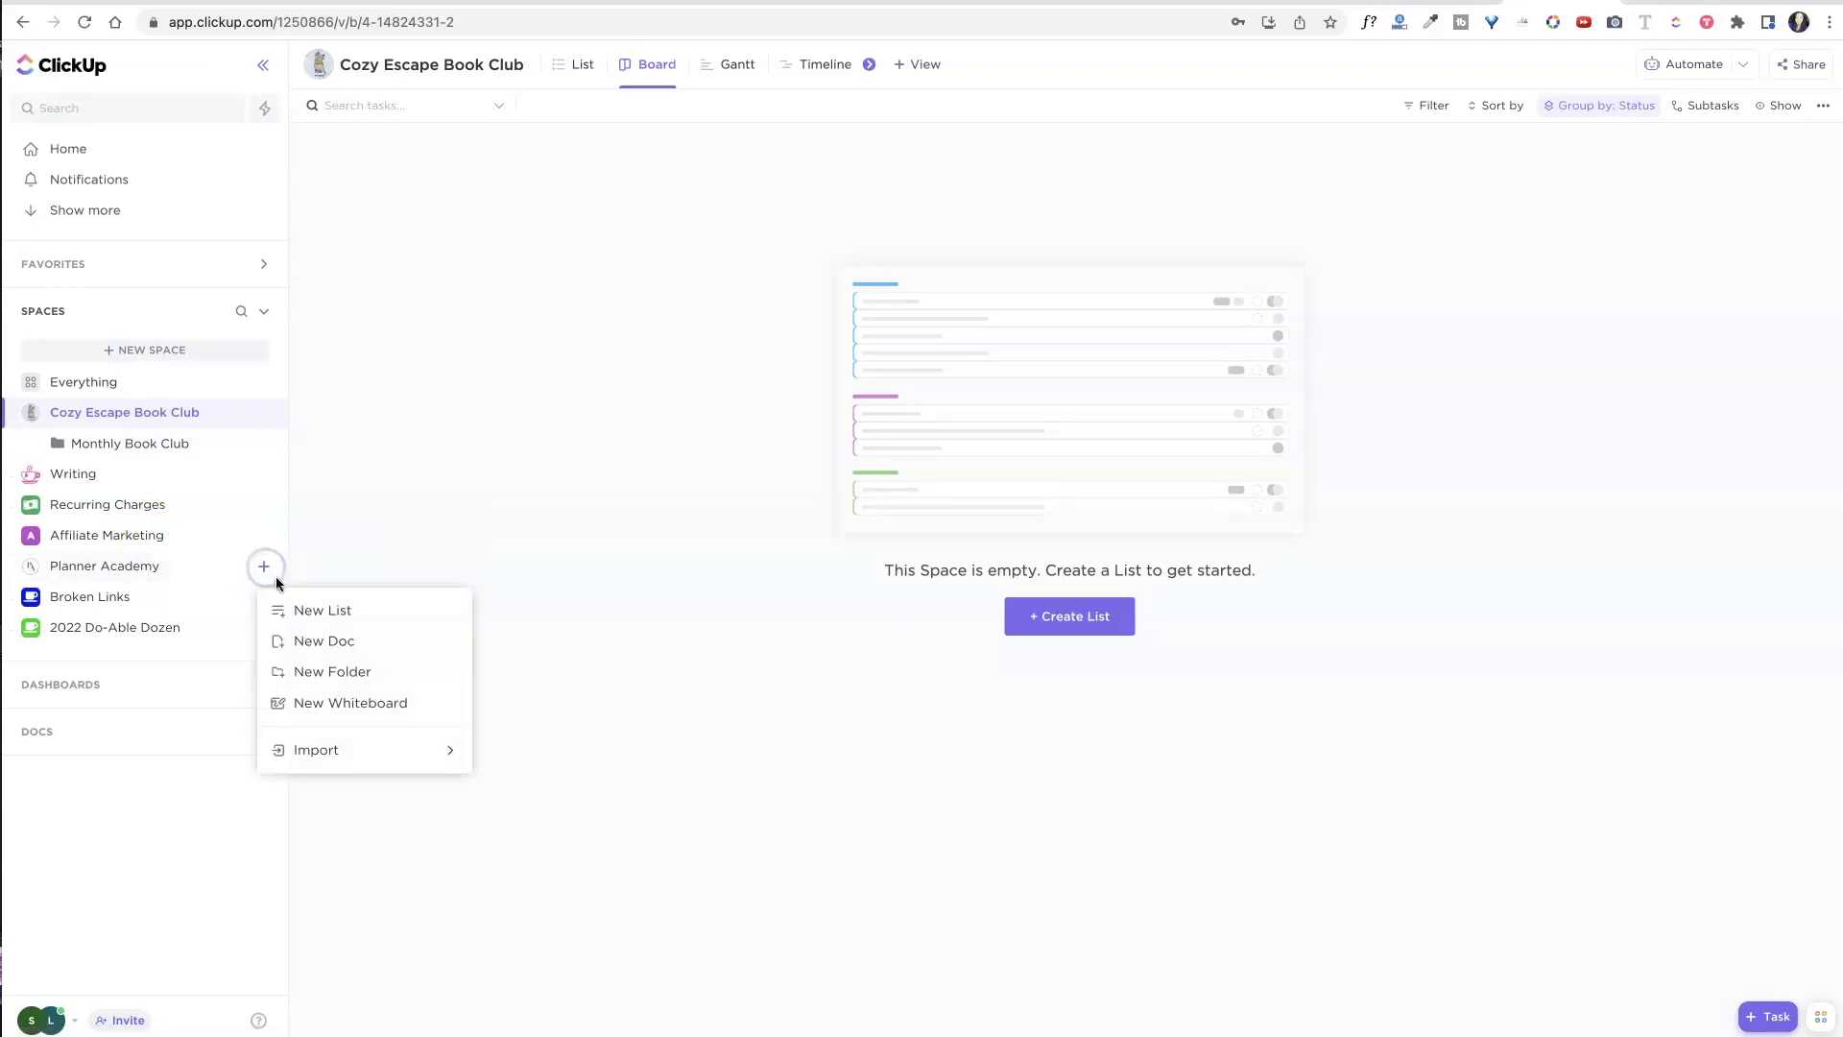
click(358, 702)
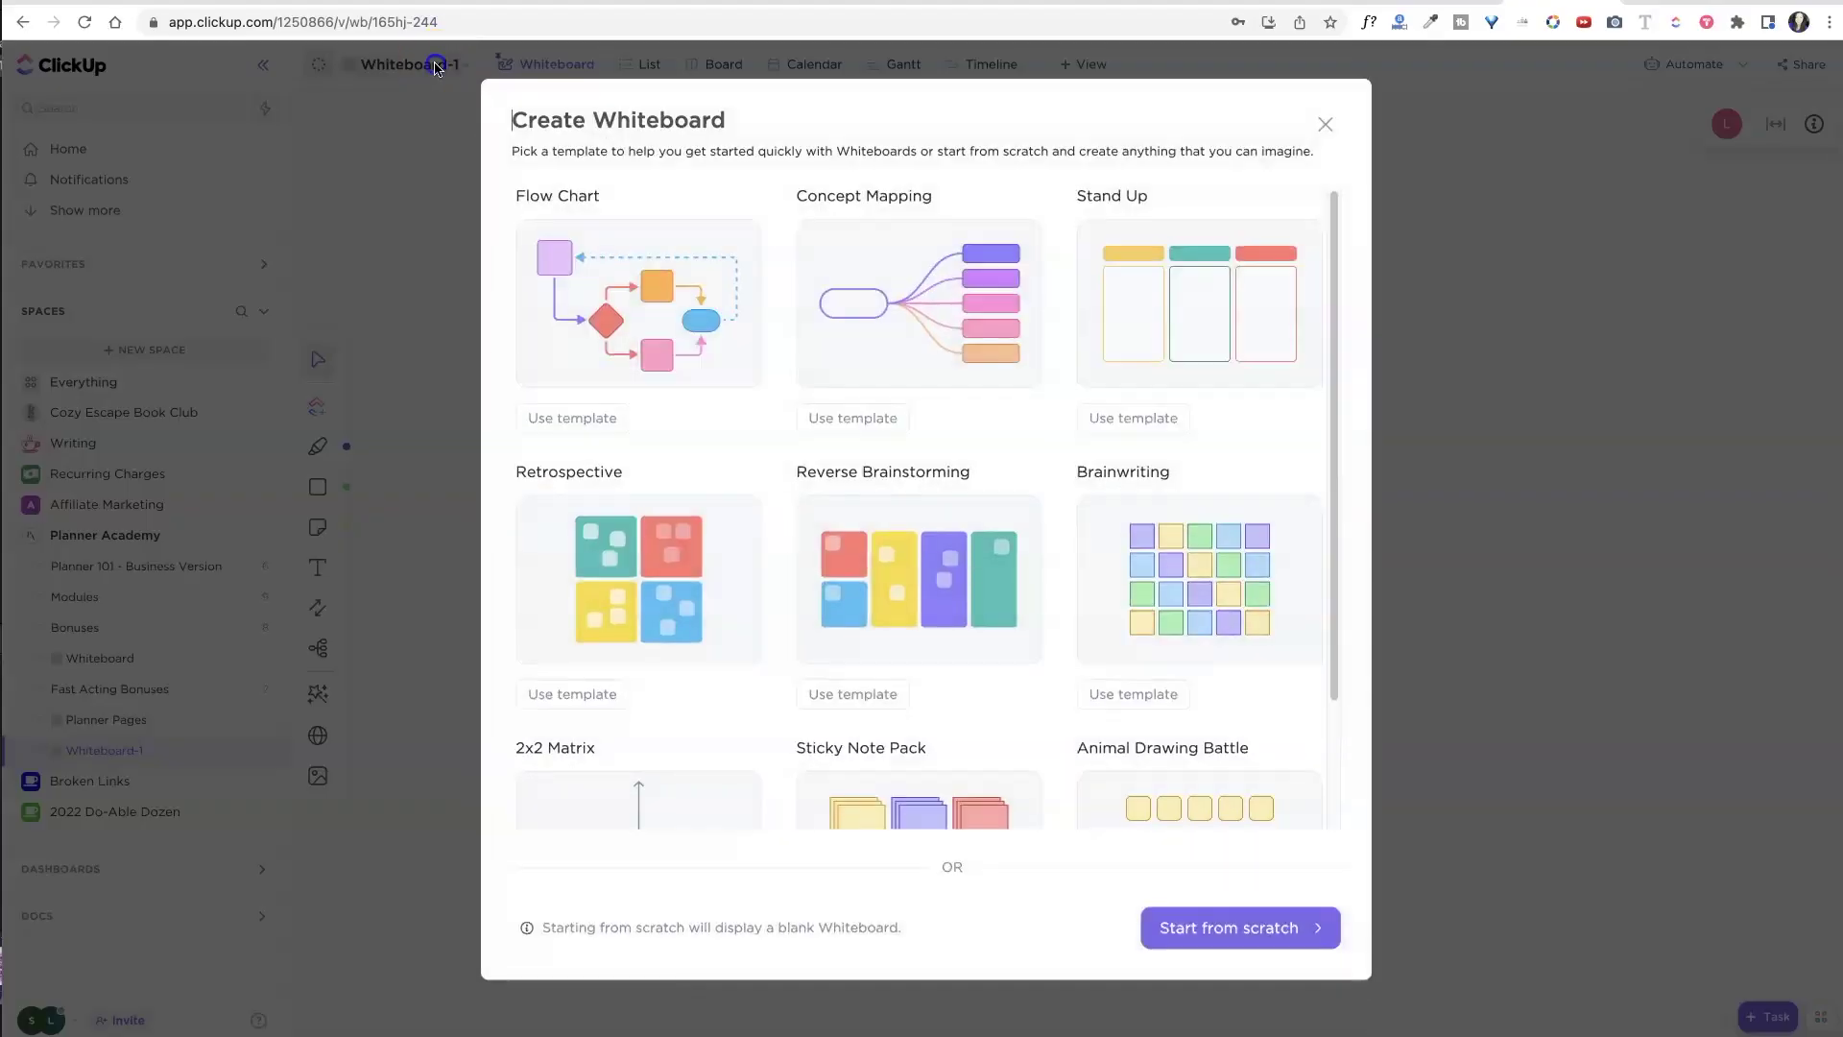
click(448, 69)
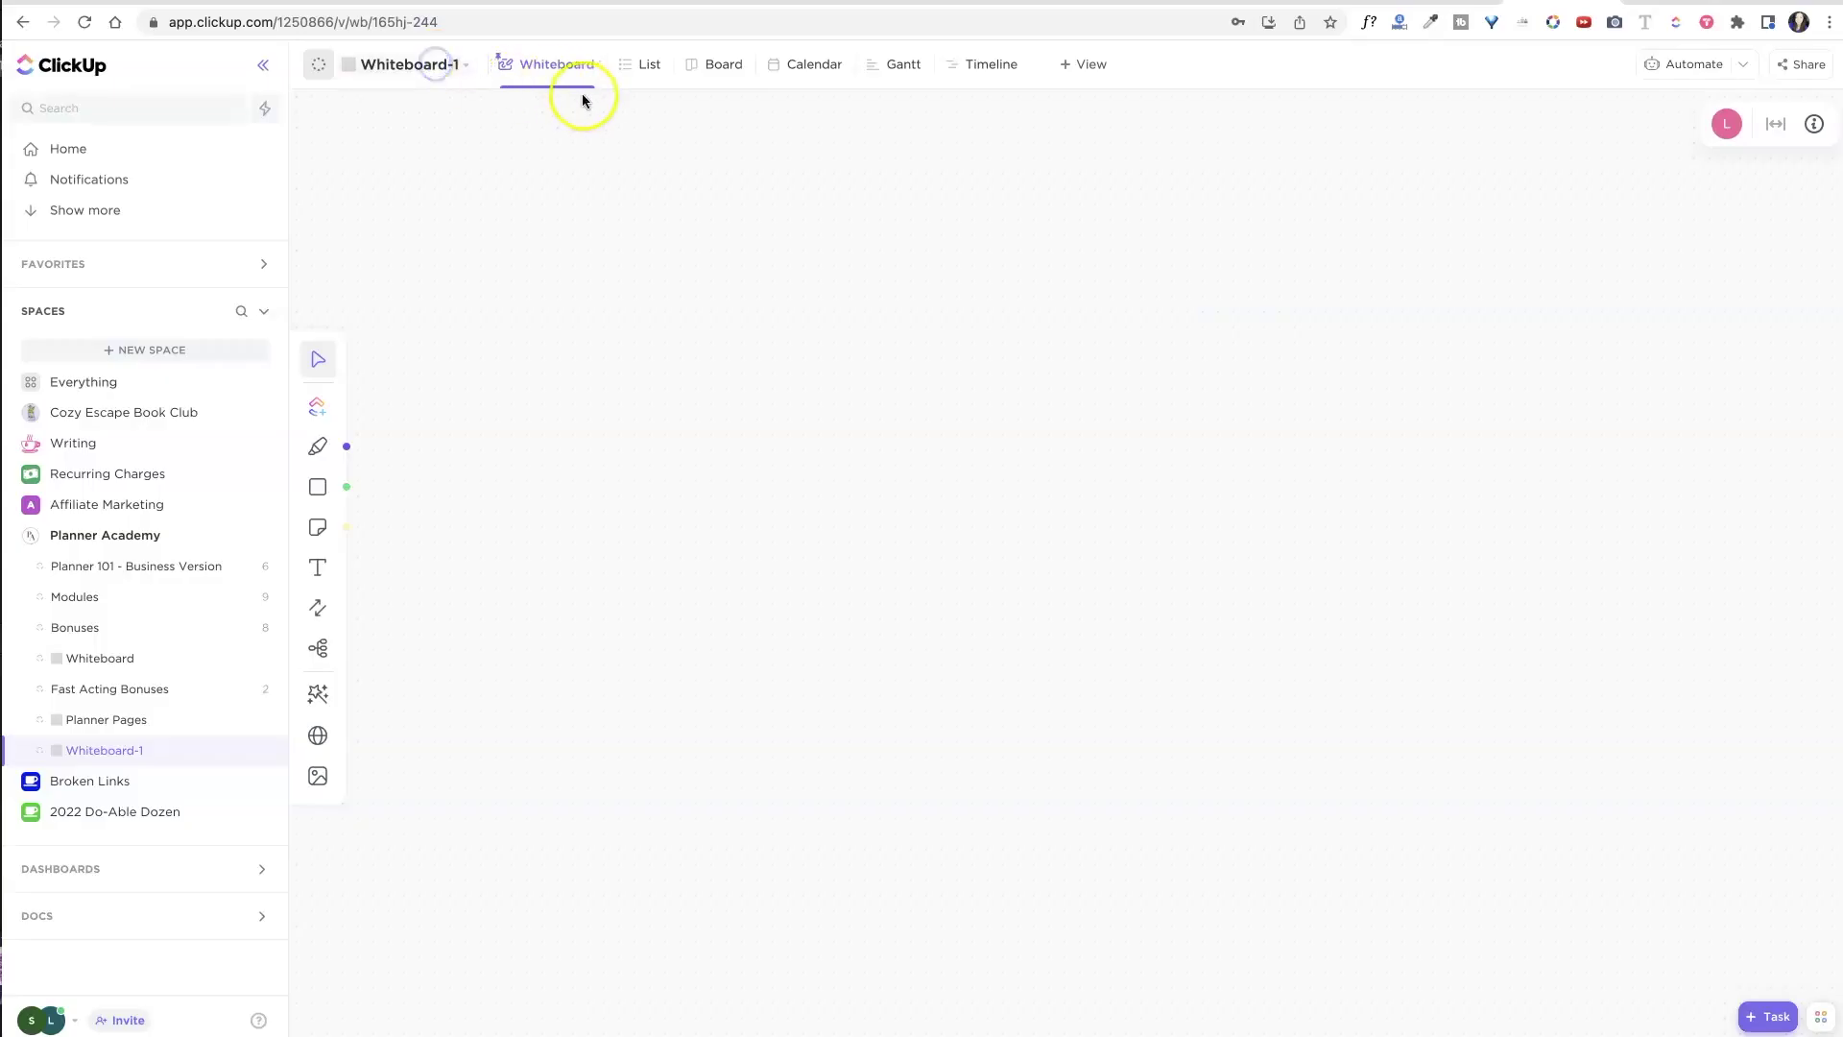
Rename the whiteboard from Whiteboard-1 to 'Planner Pages To Be Created'.
click(437, 69)
click(506, 116)
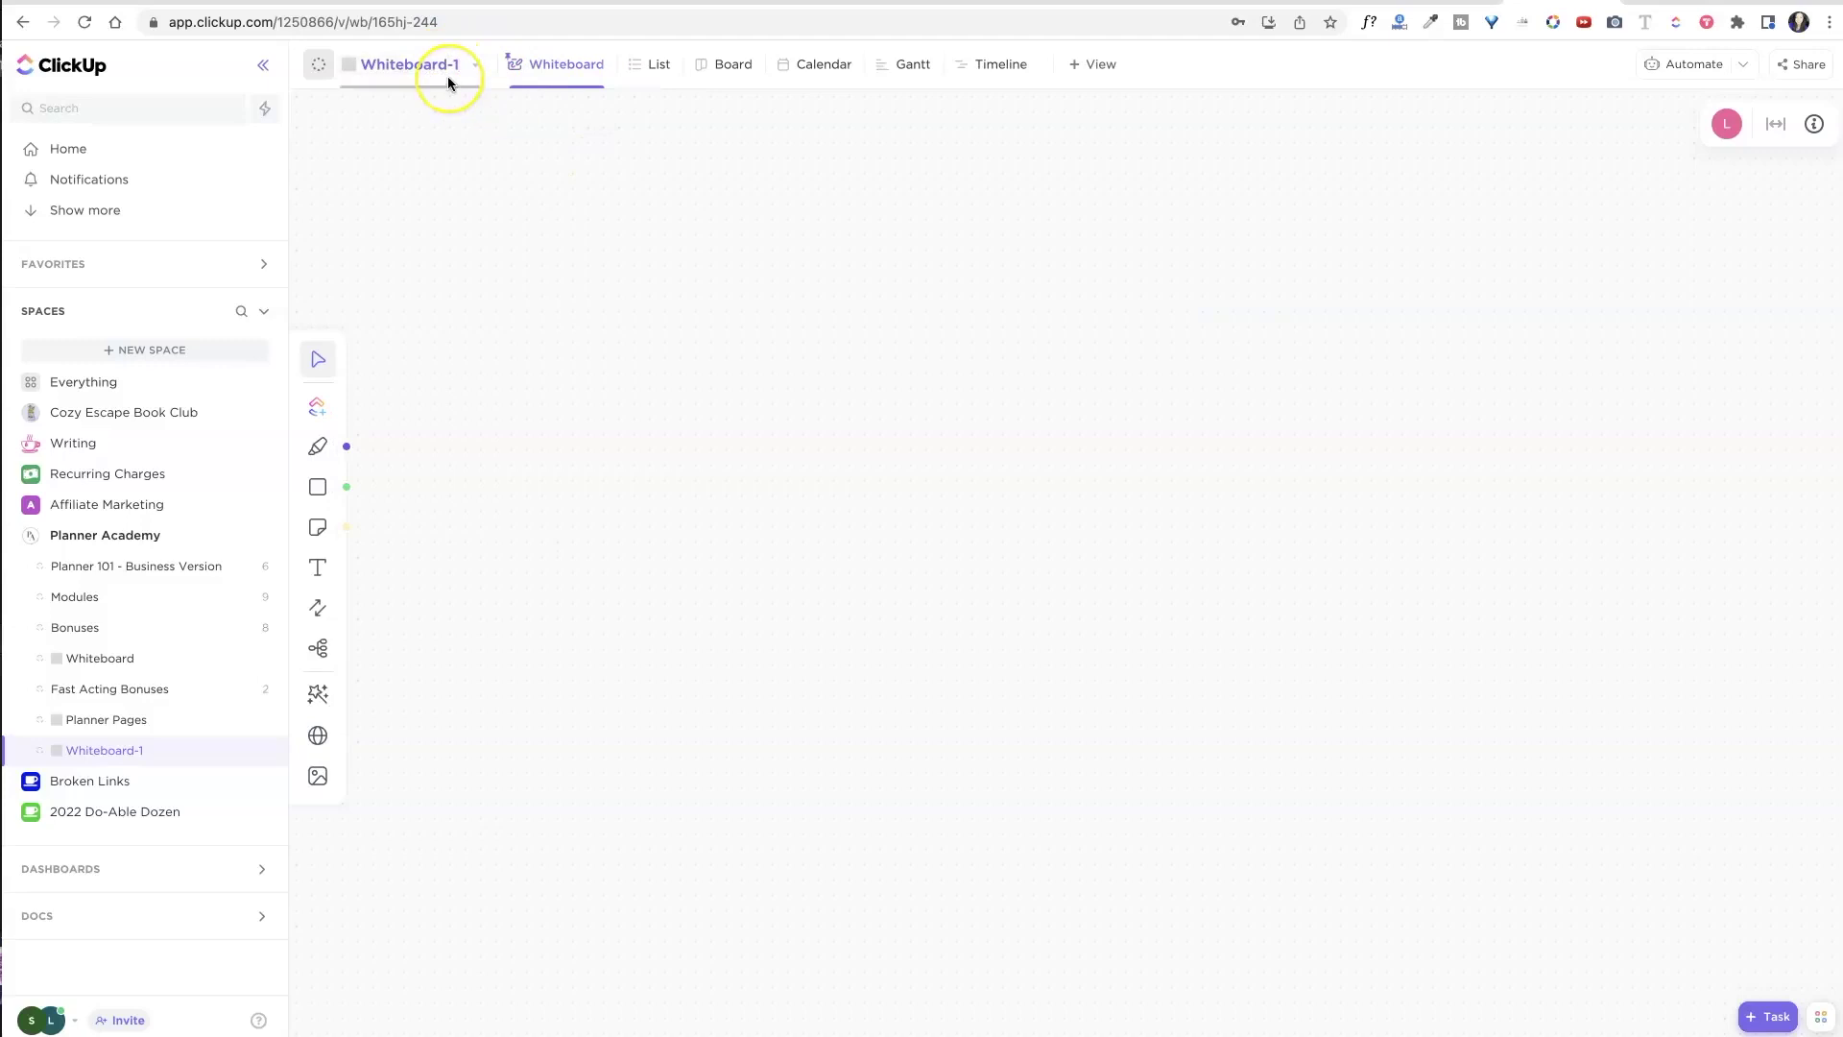
text(Planne)
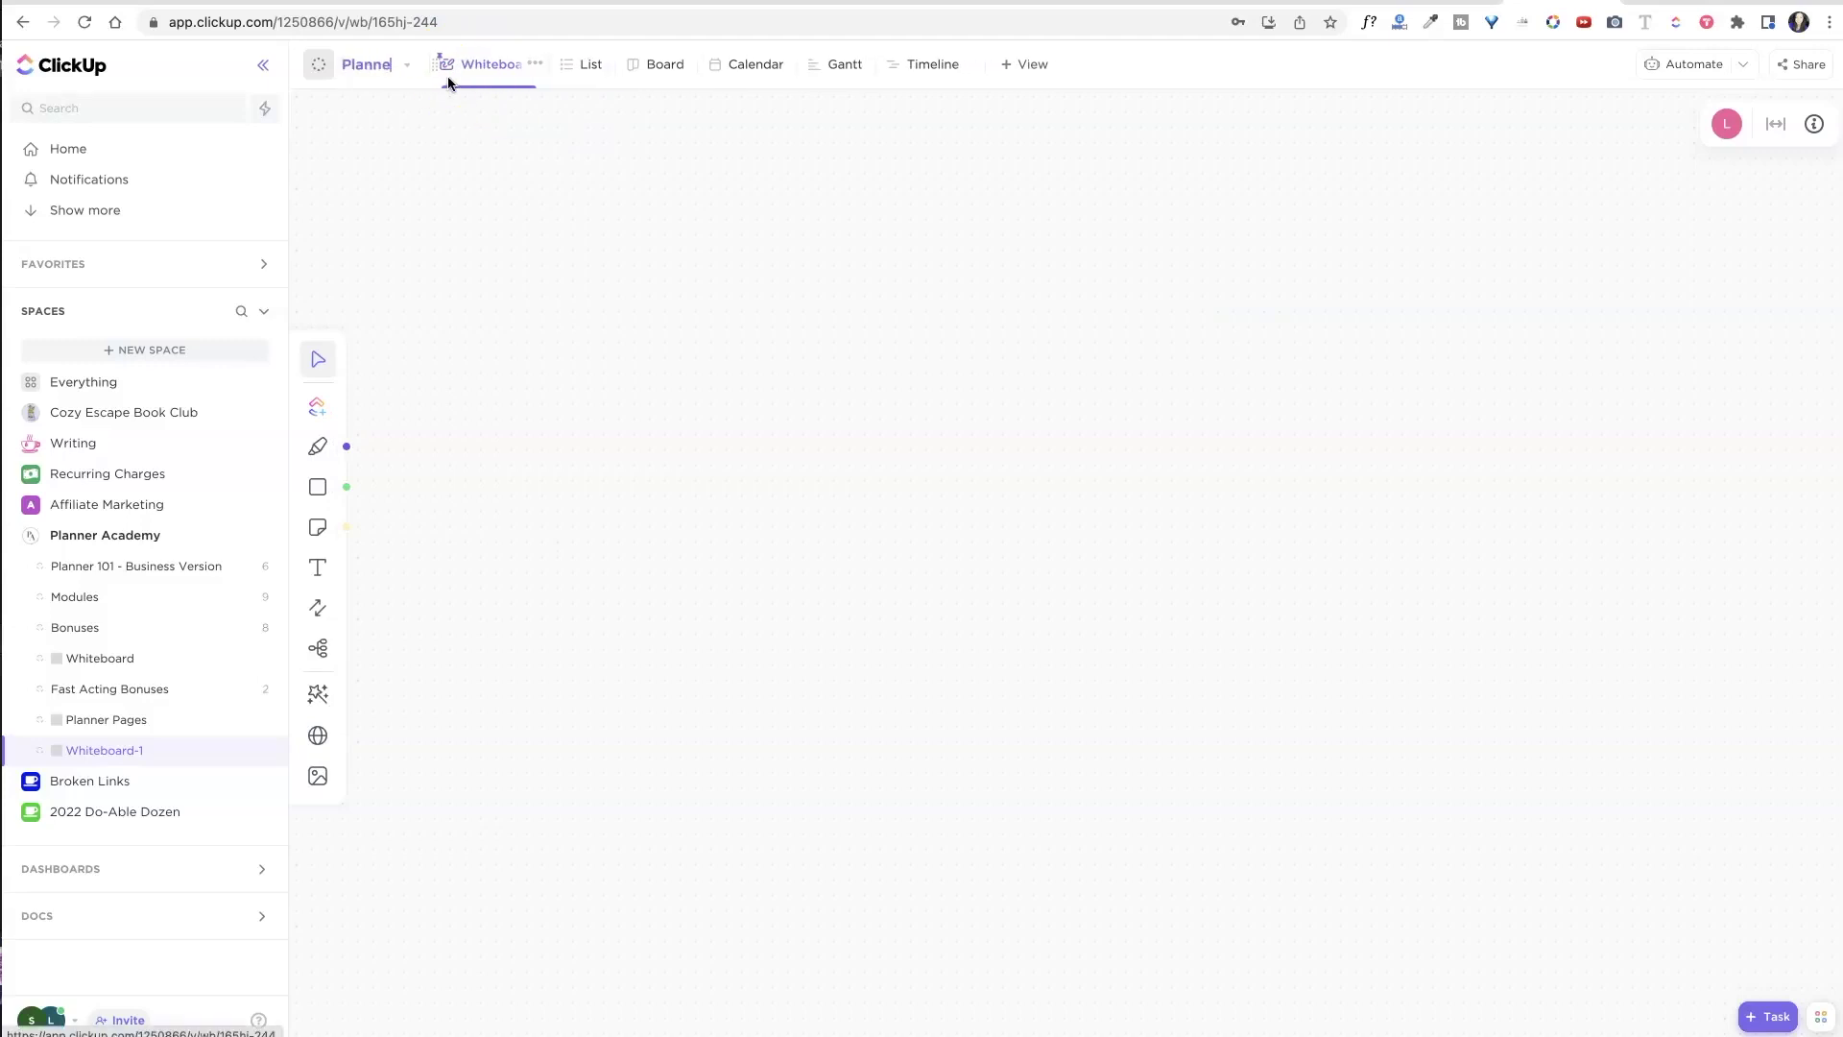
text(r Pages To Be )
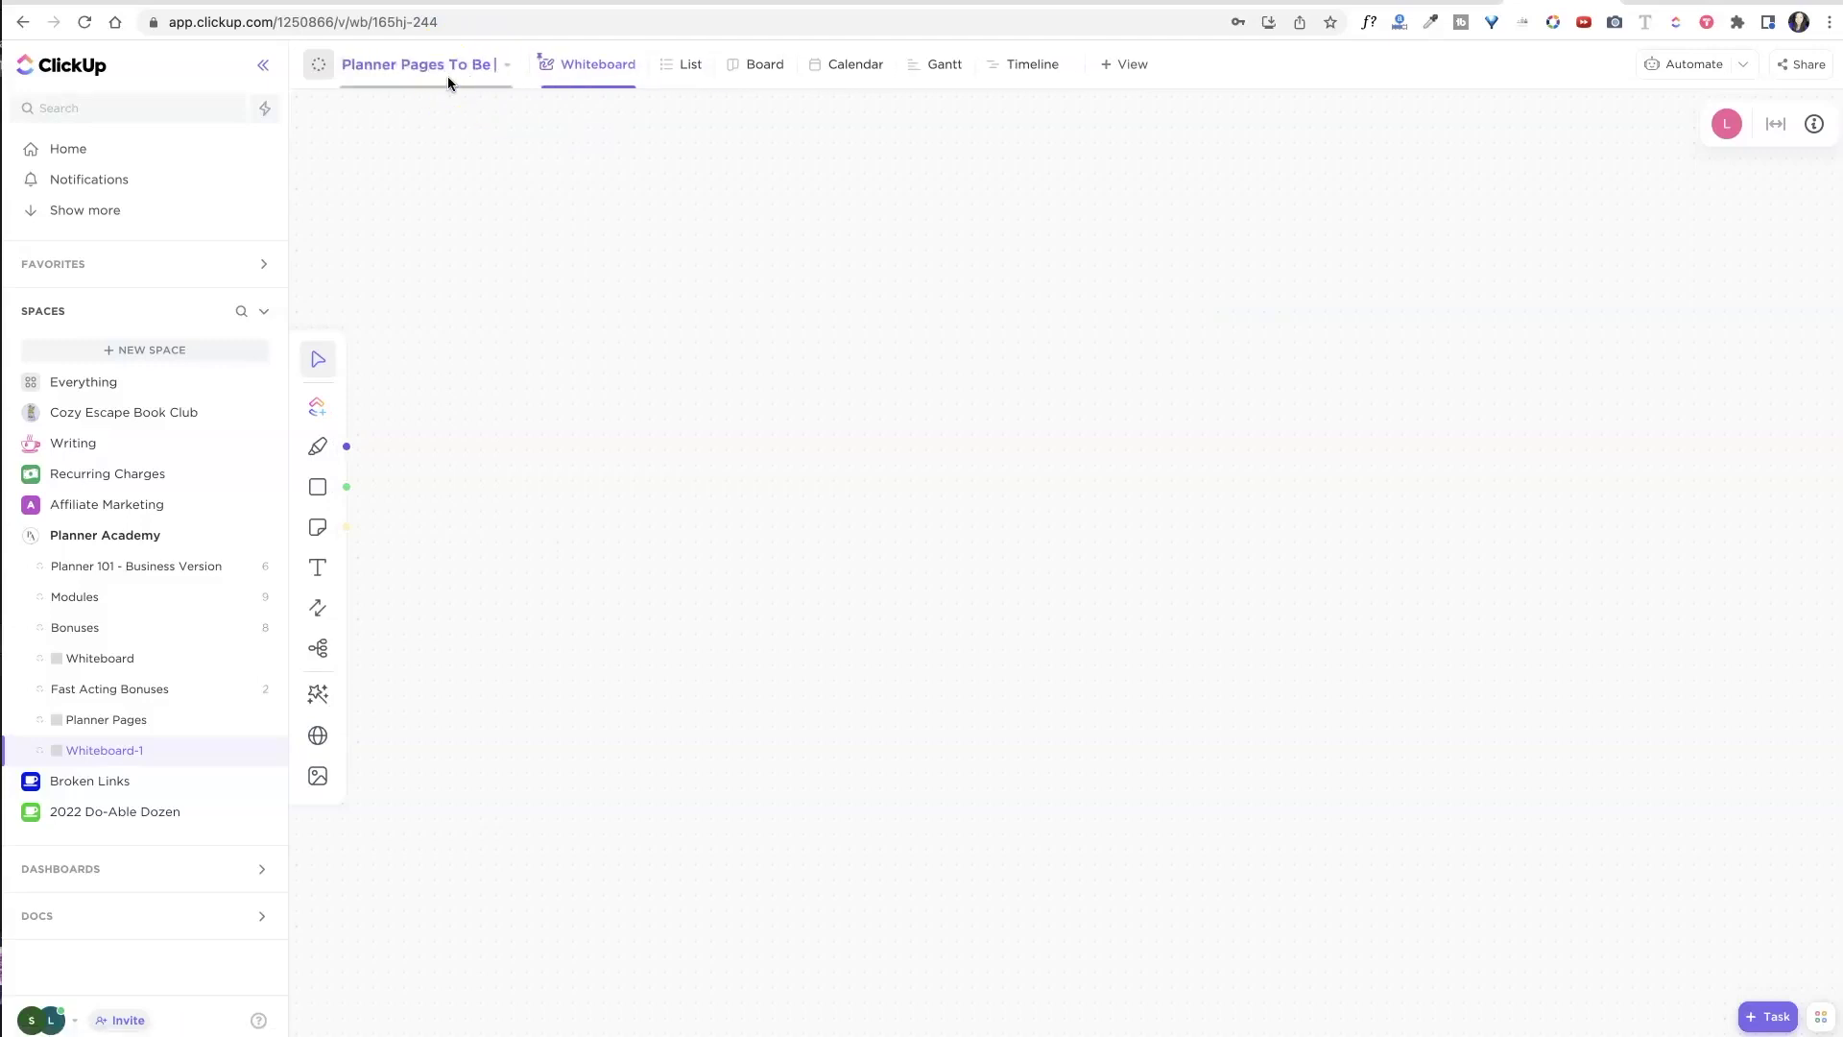
text(Created)
click(607, 204)
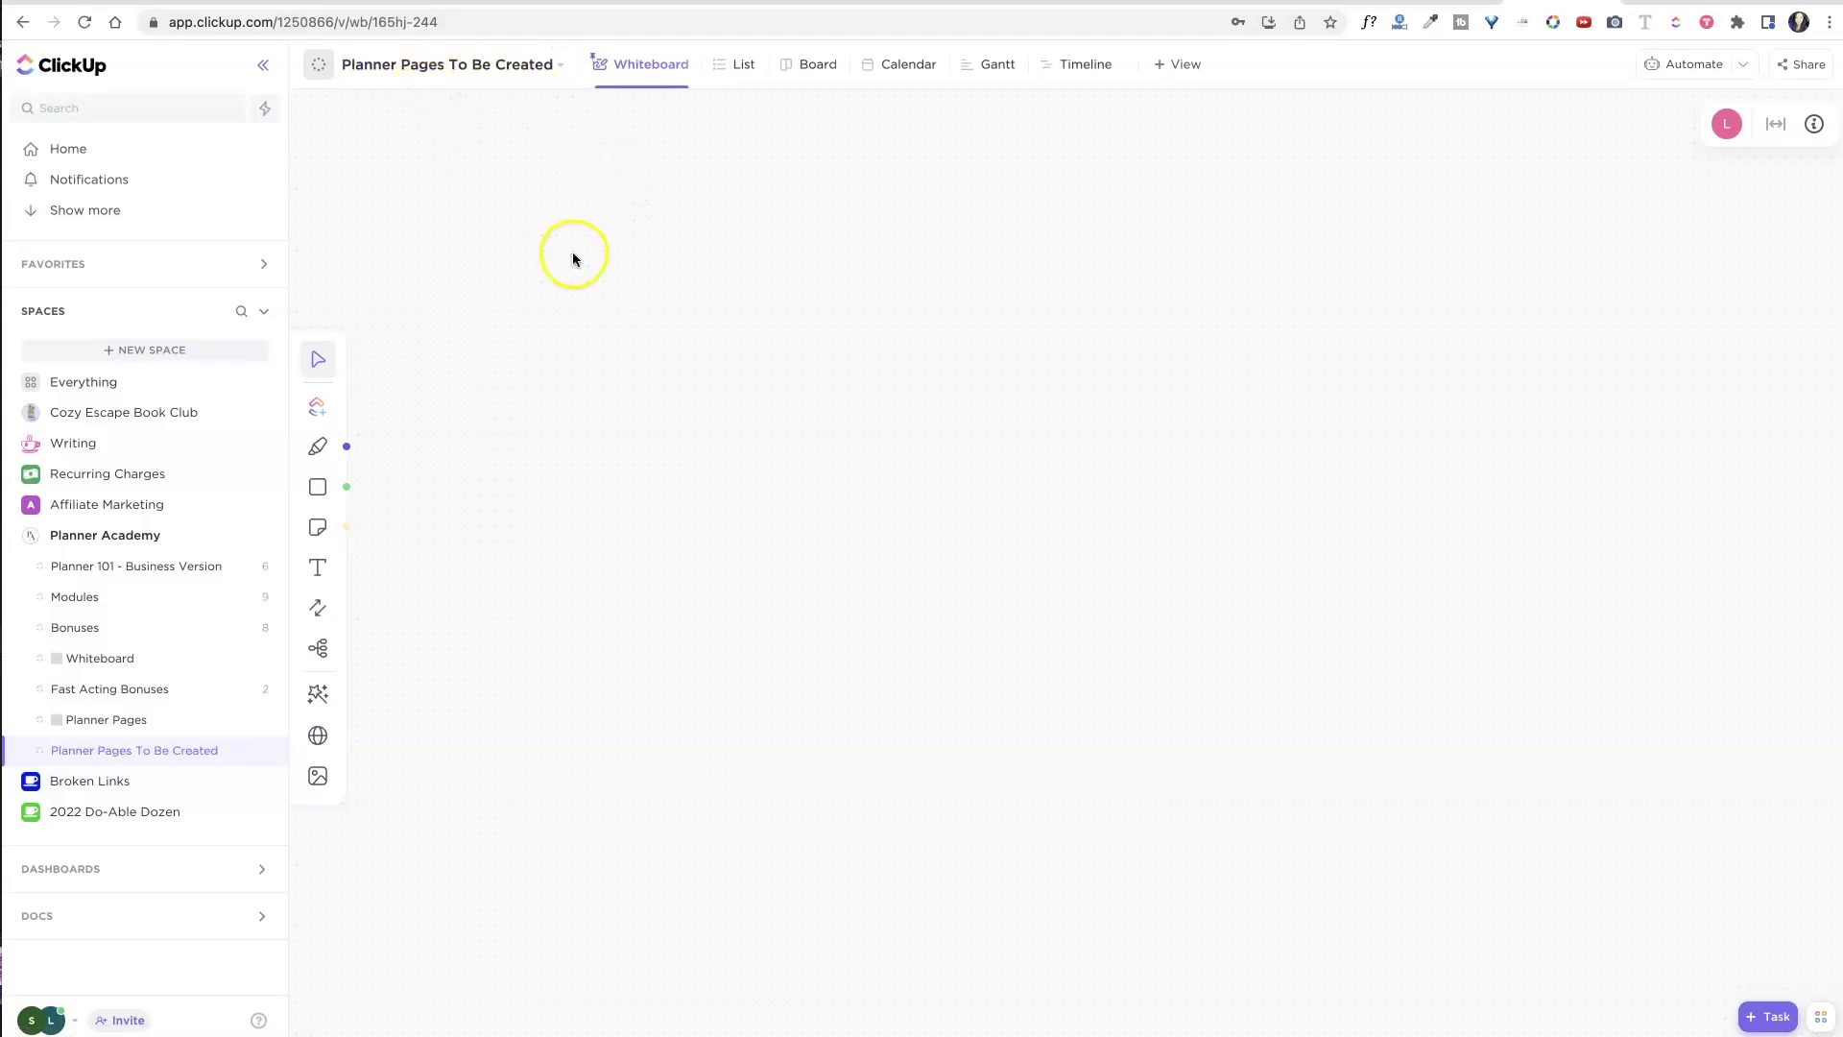
click(318, 363)
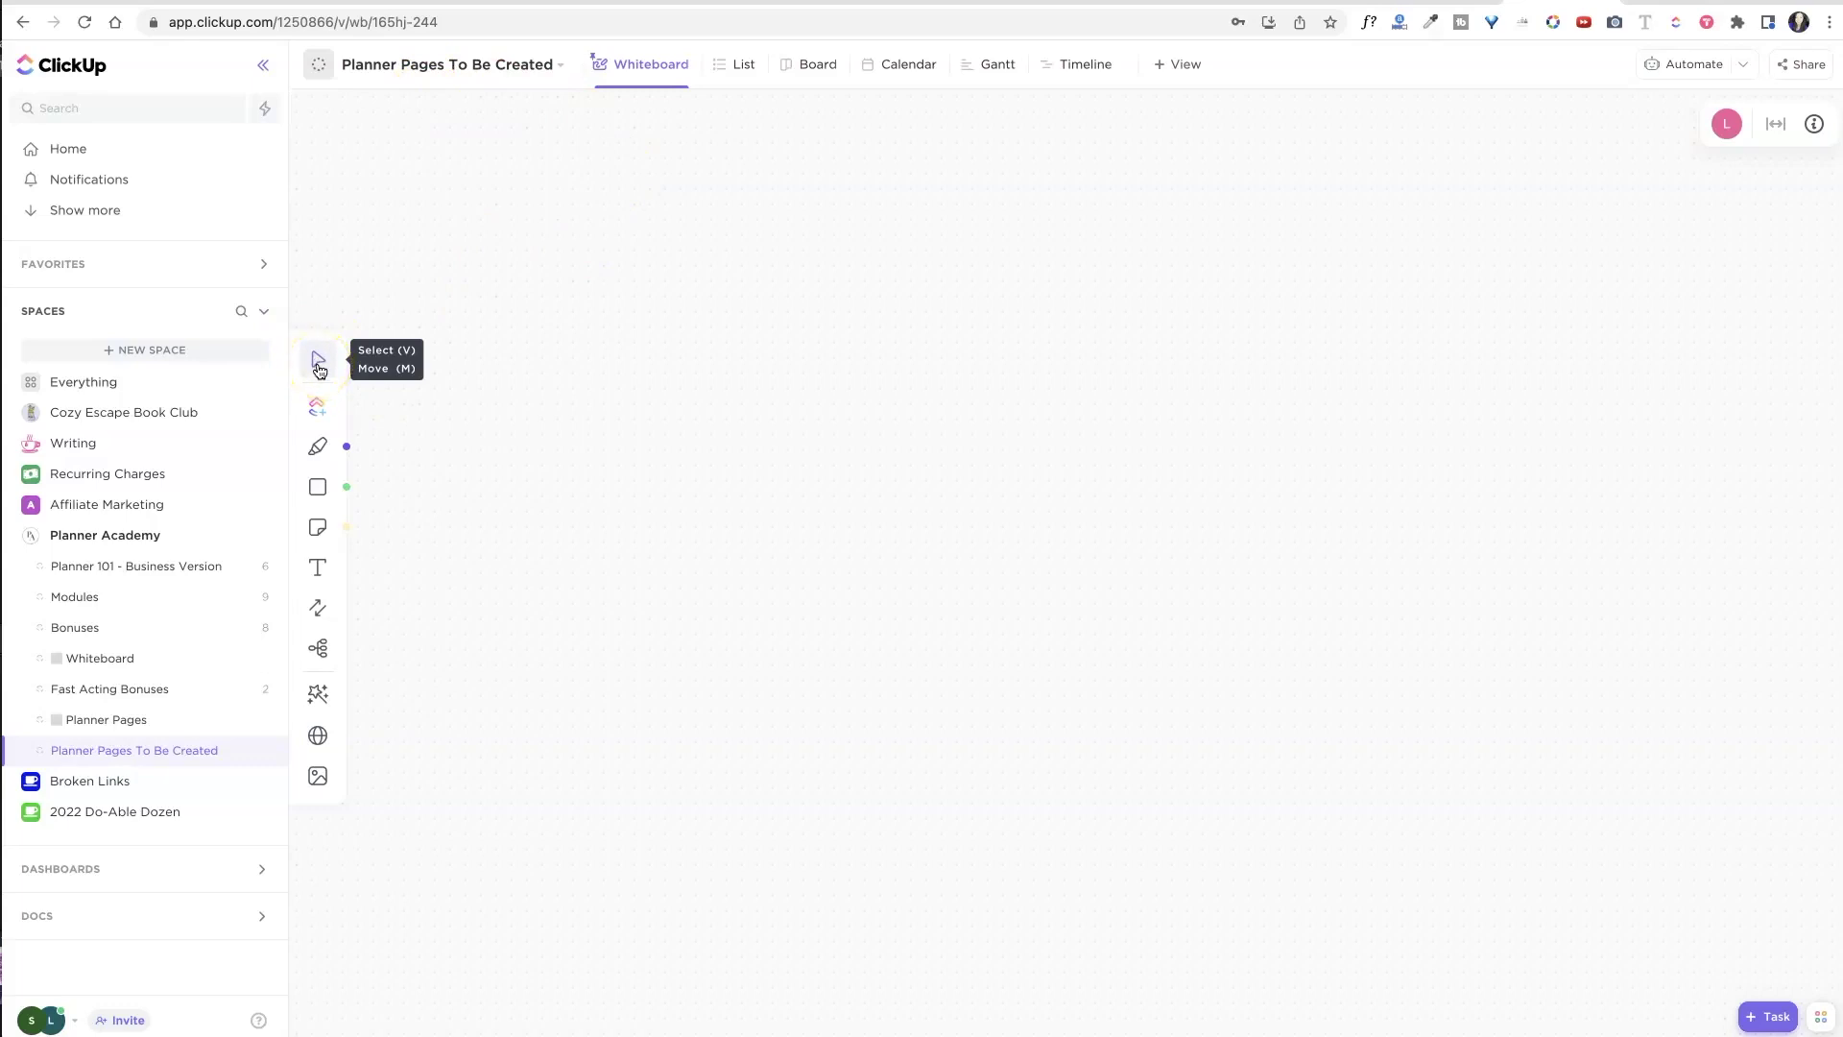
key(m)
click(361, 368)
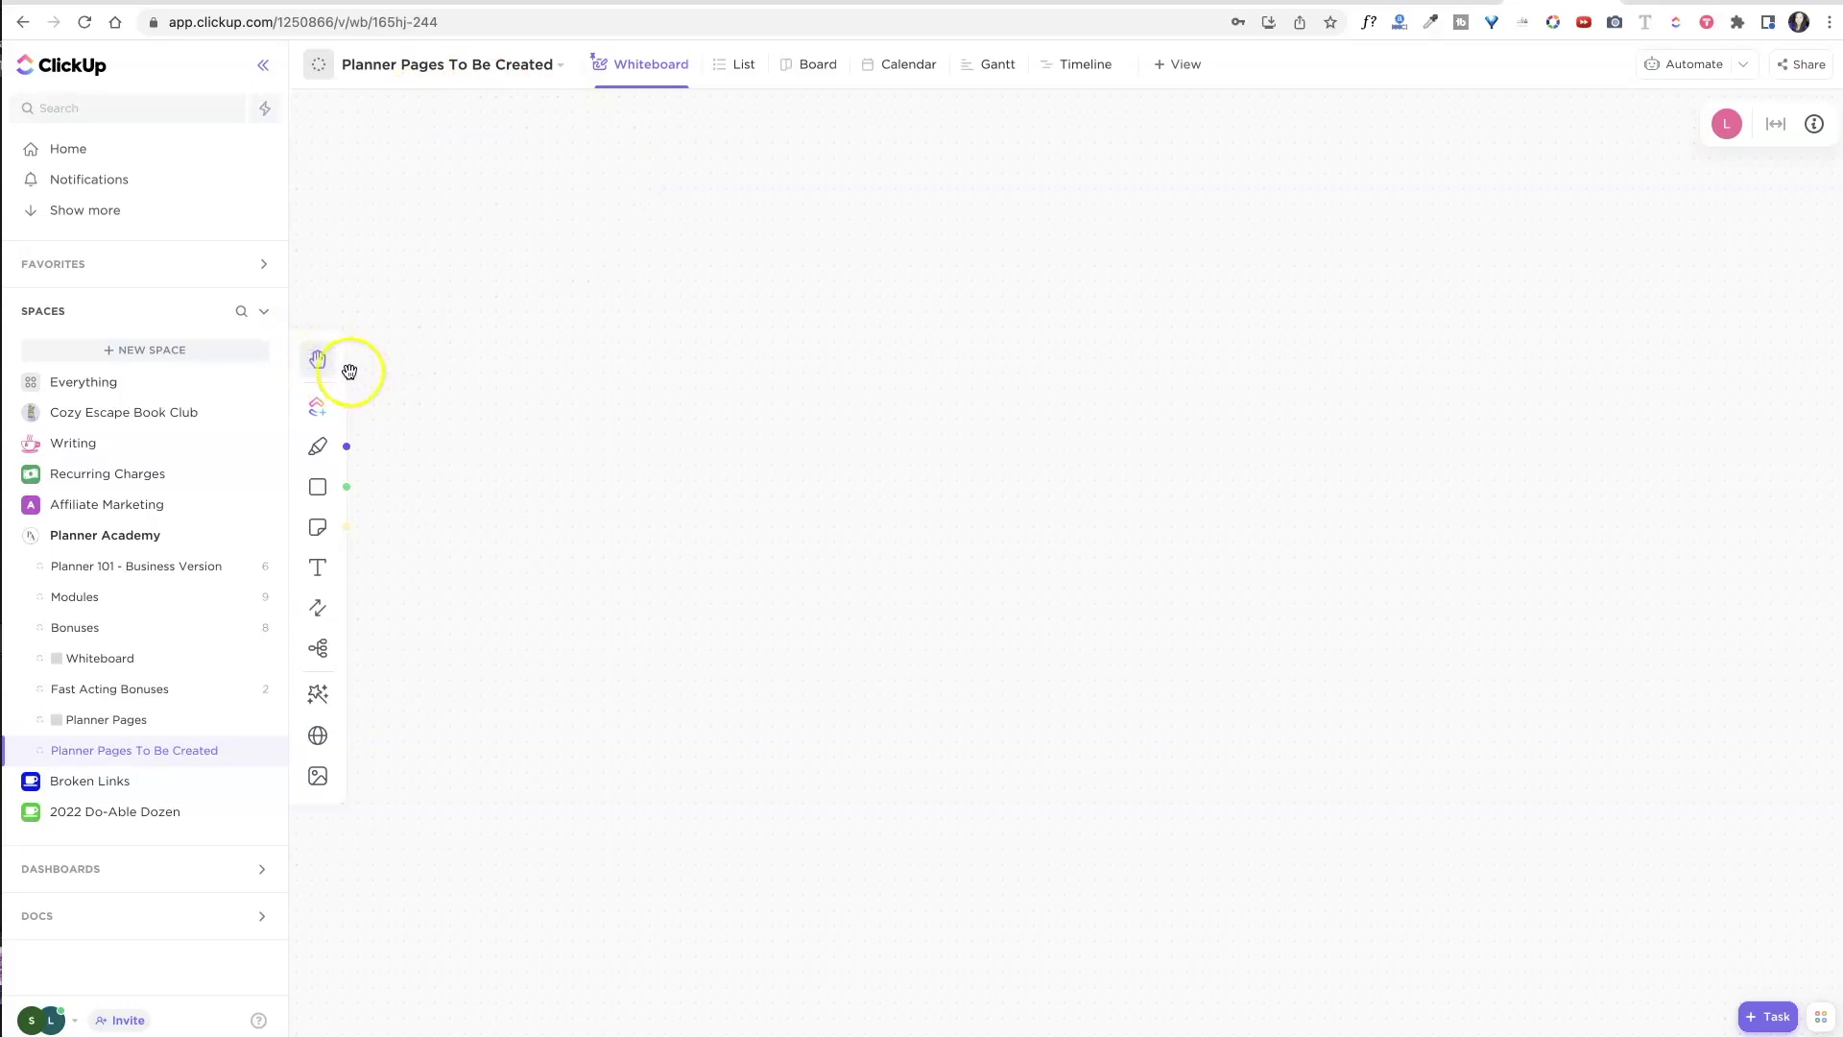
click(318, 359)
drag(672, 422, 878, 553)
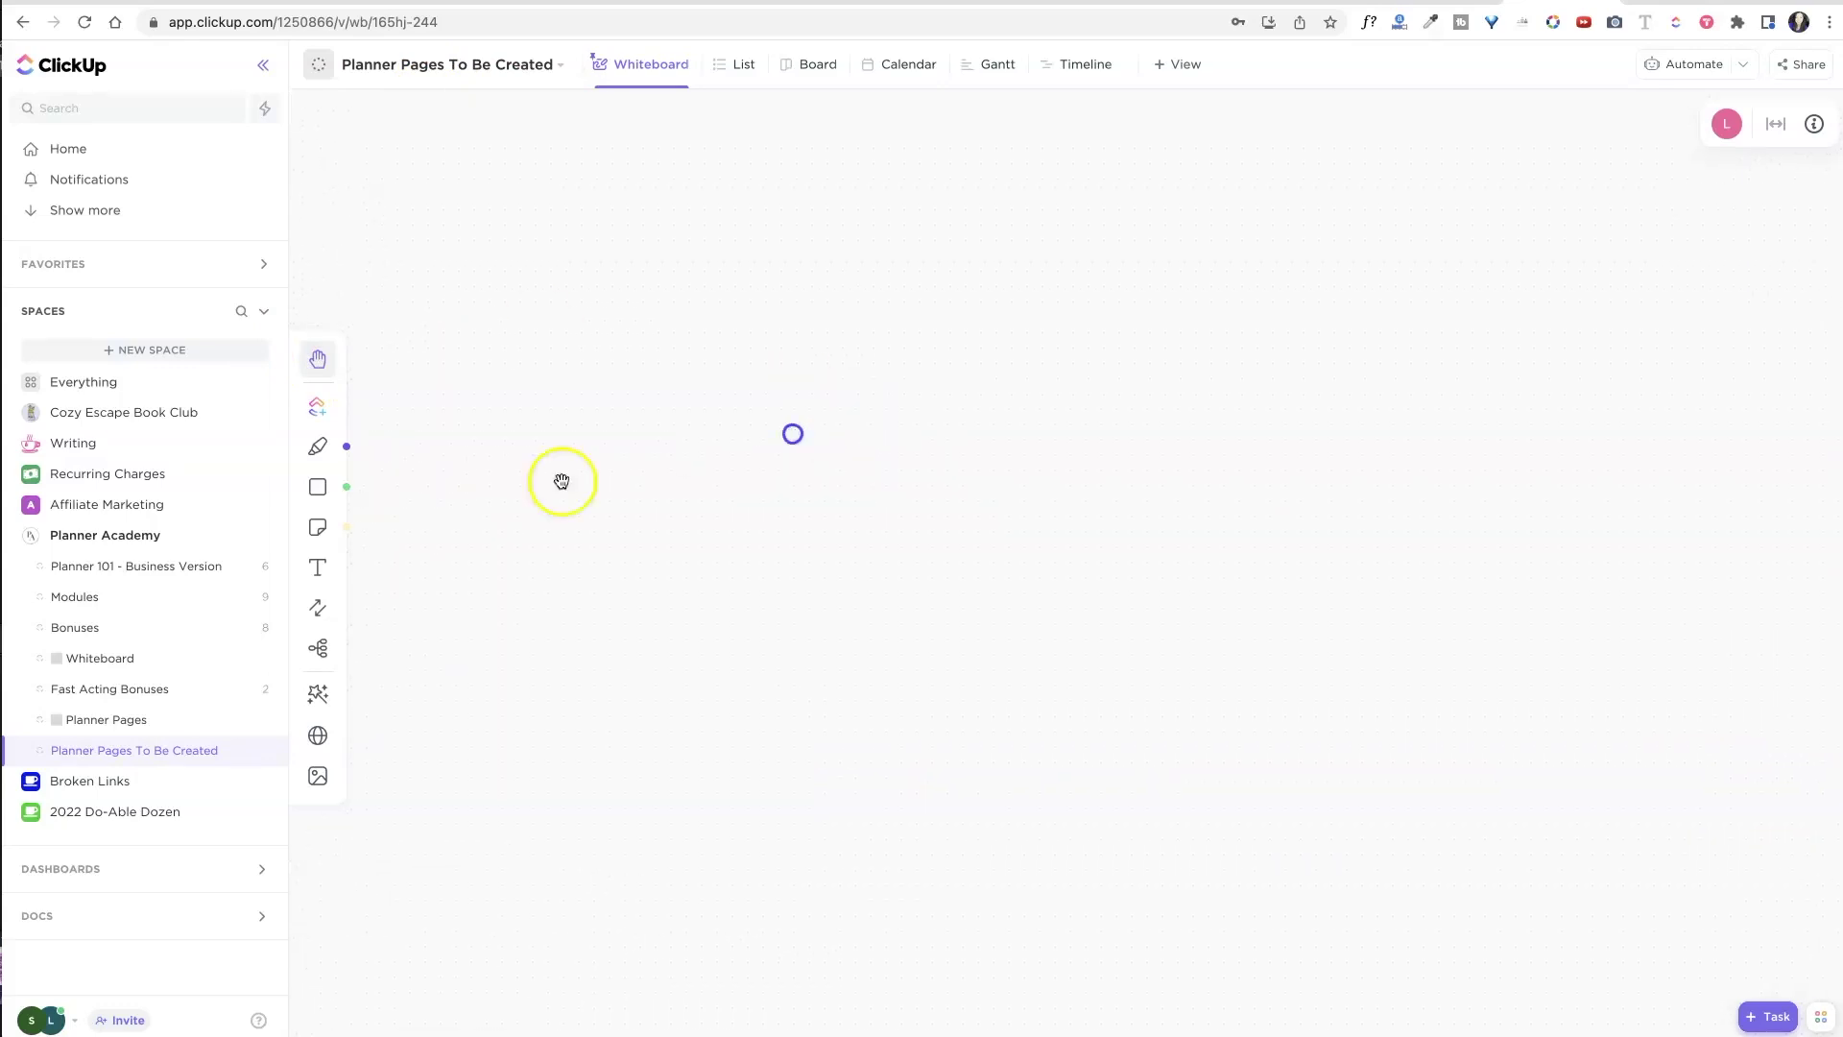
click(318, 359)
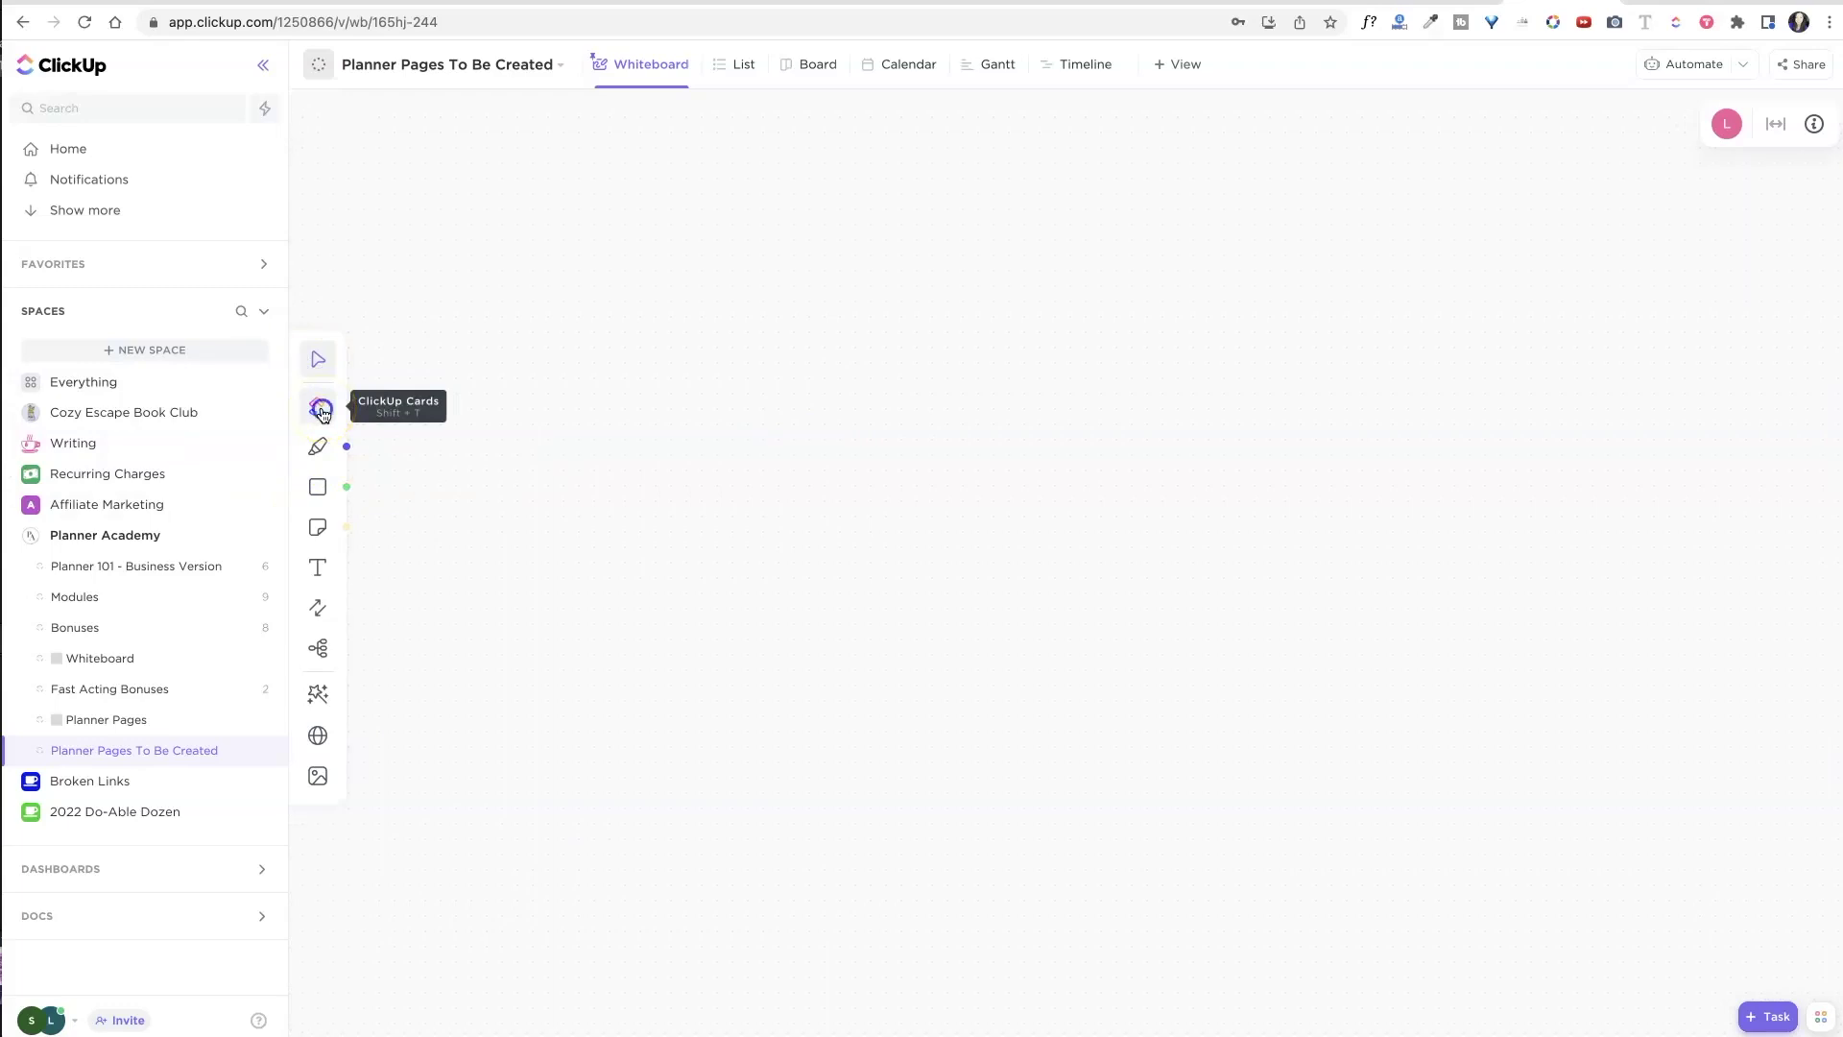
click(322, 410)
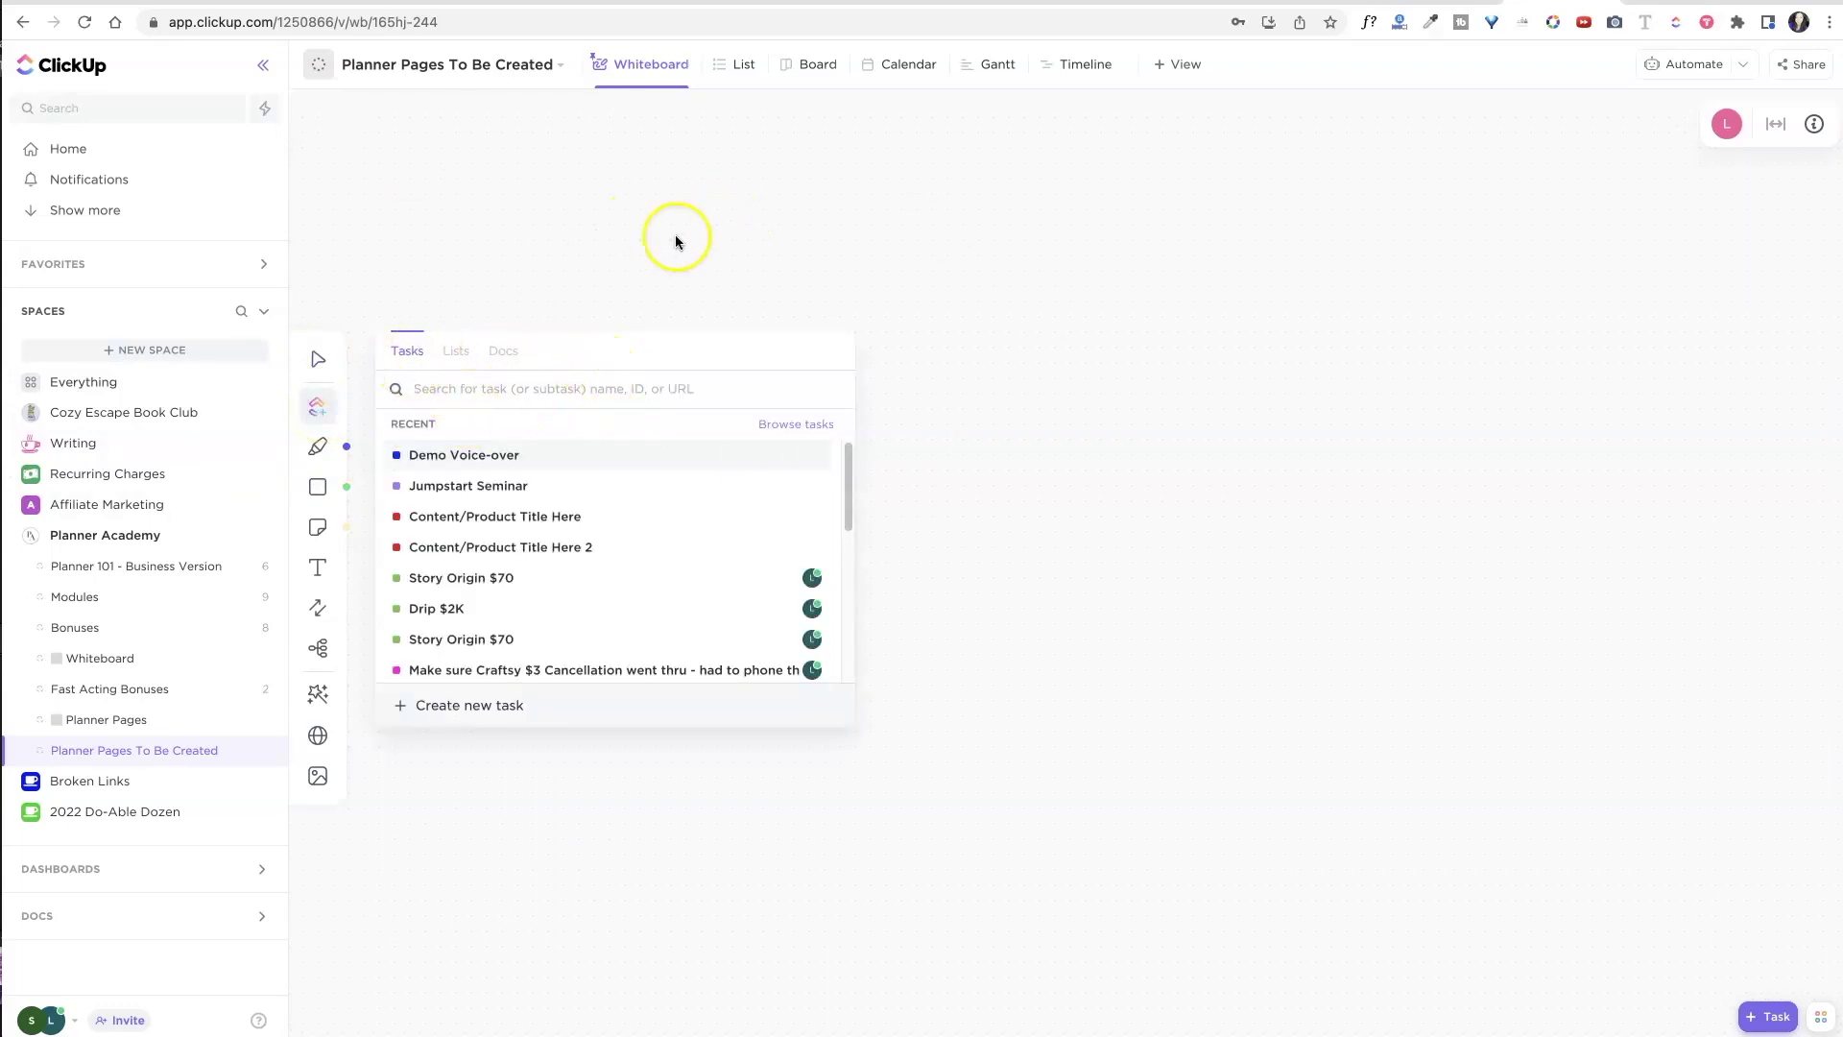
click(594, 247)
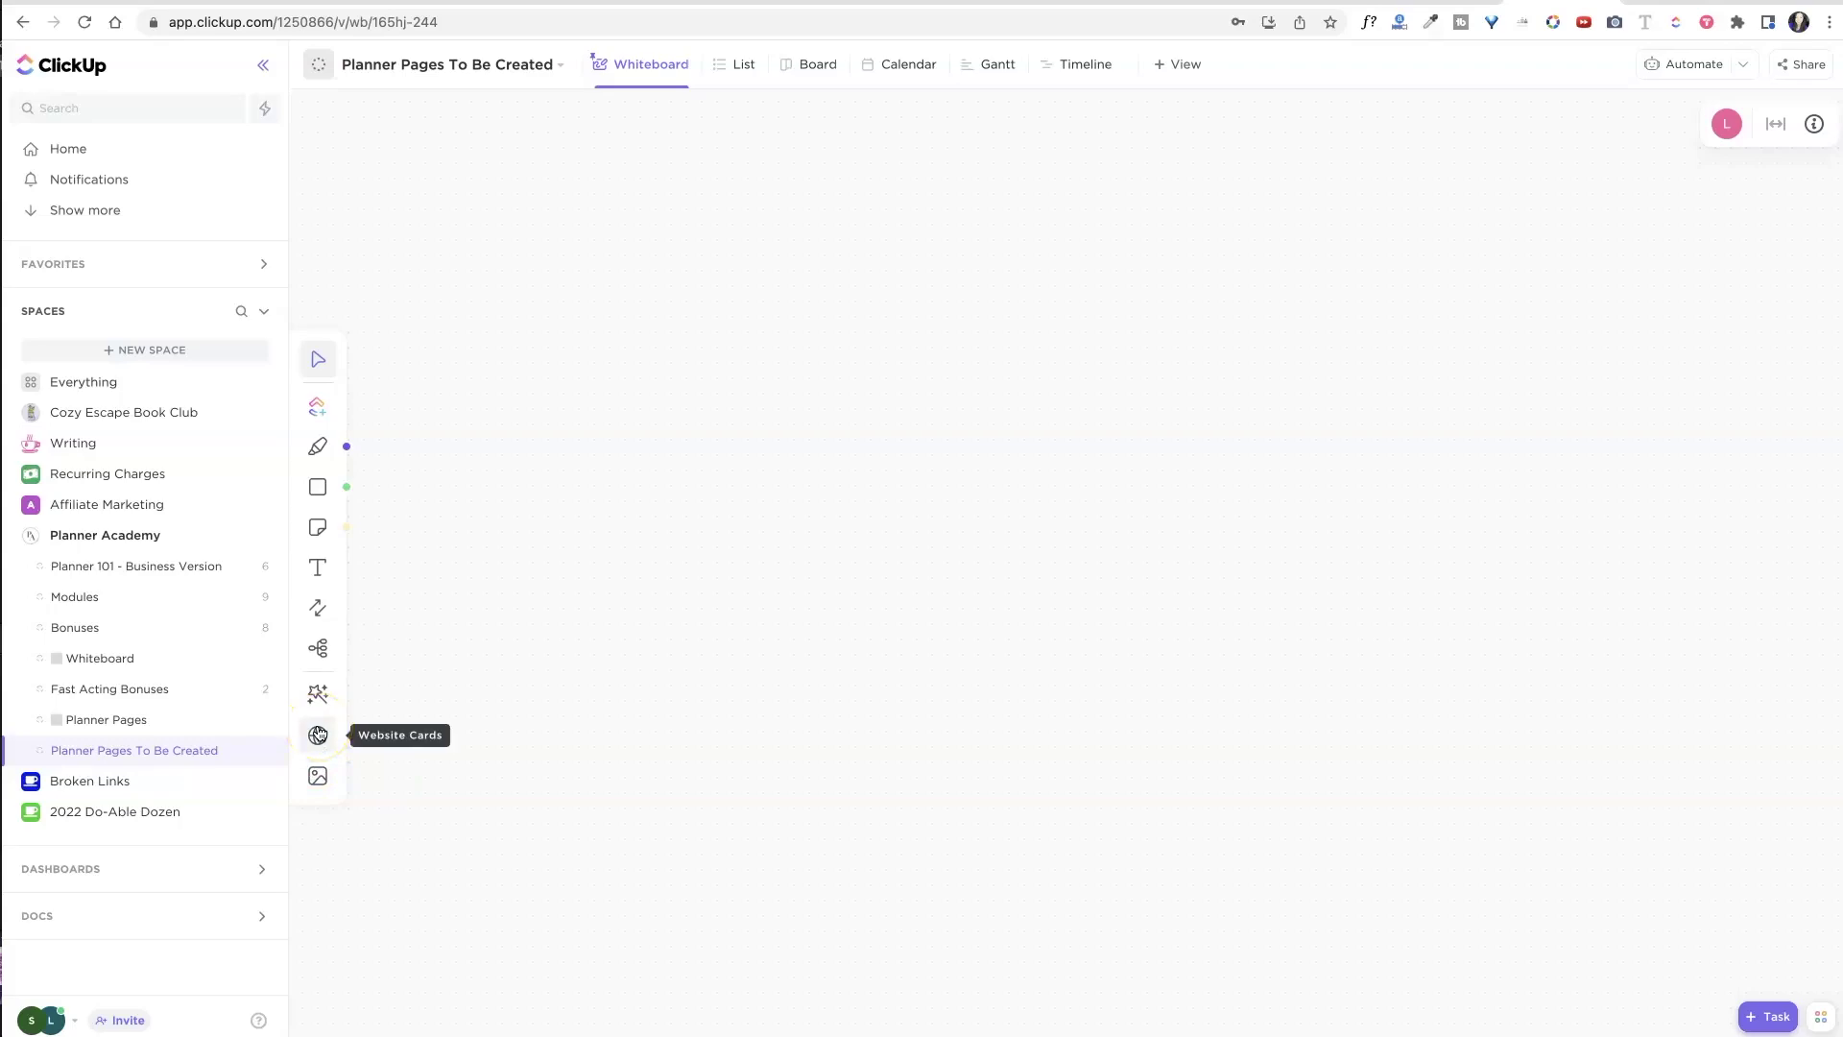
click(317, 694)
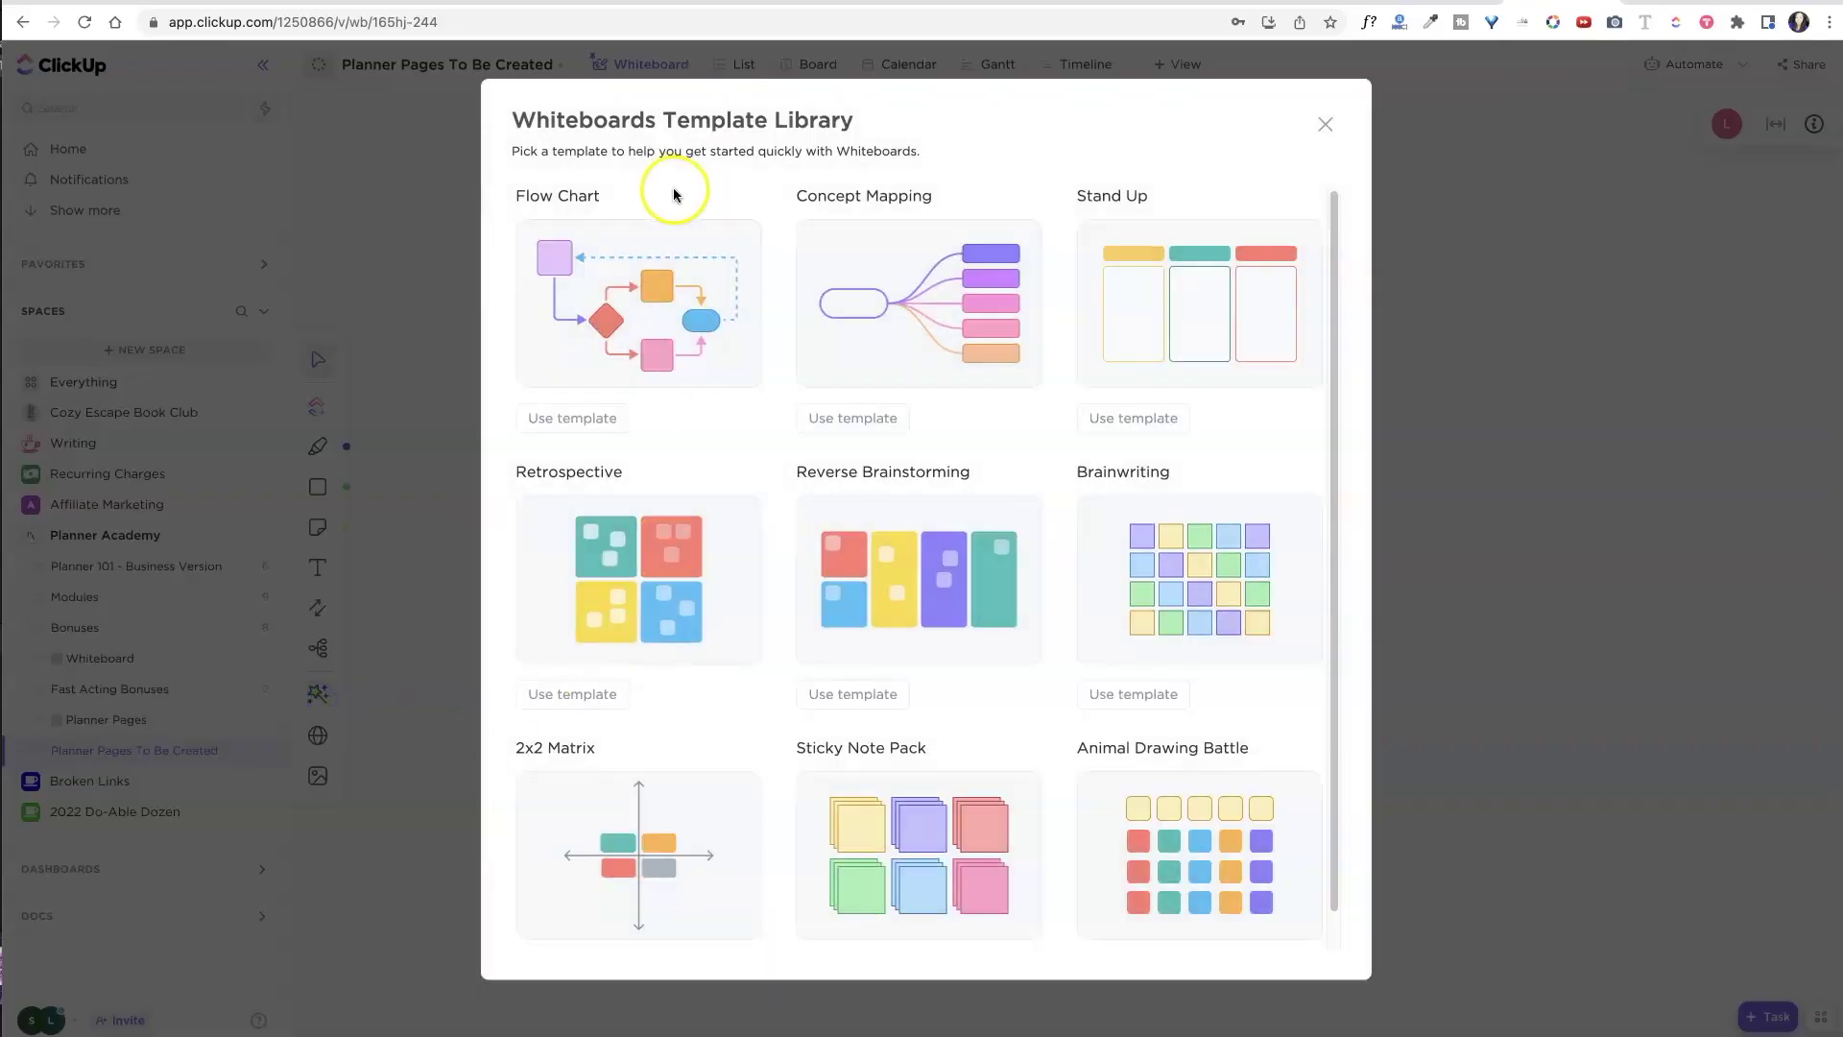
scroll(836, 547, down, 1)
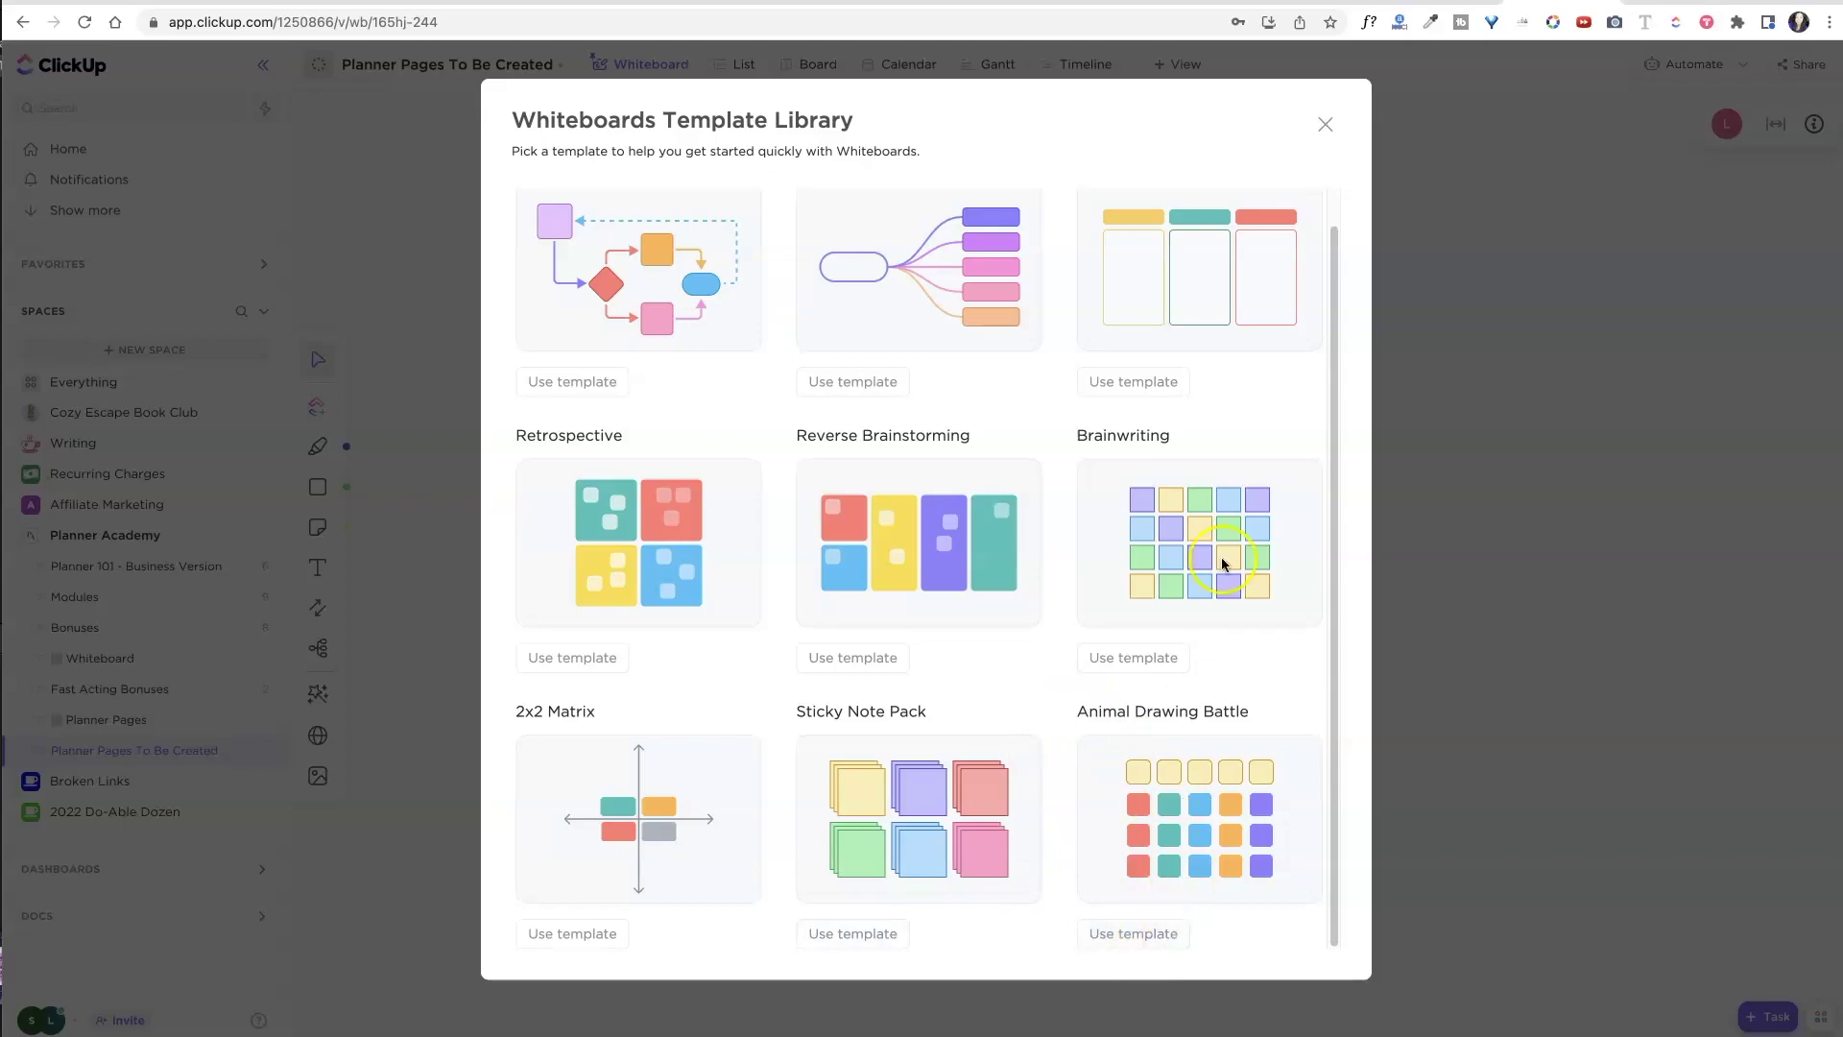
click(1327, 127)
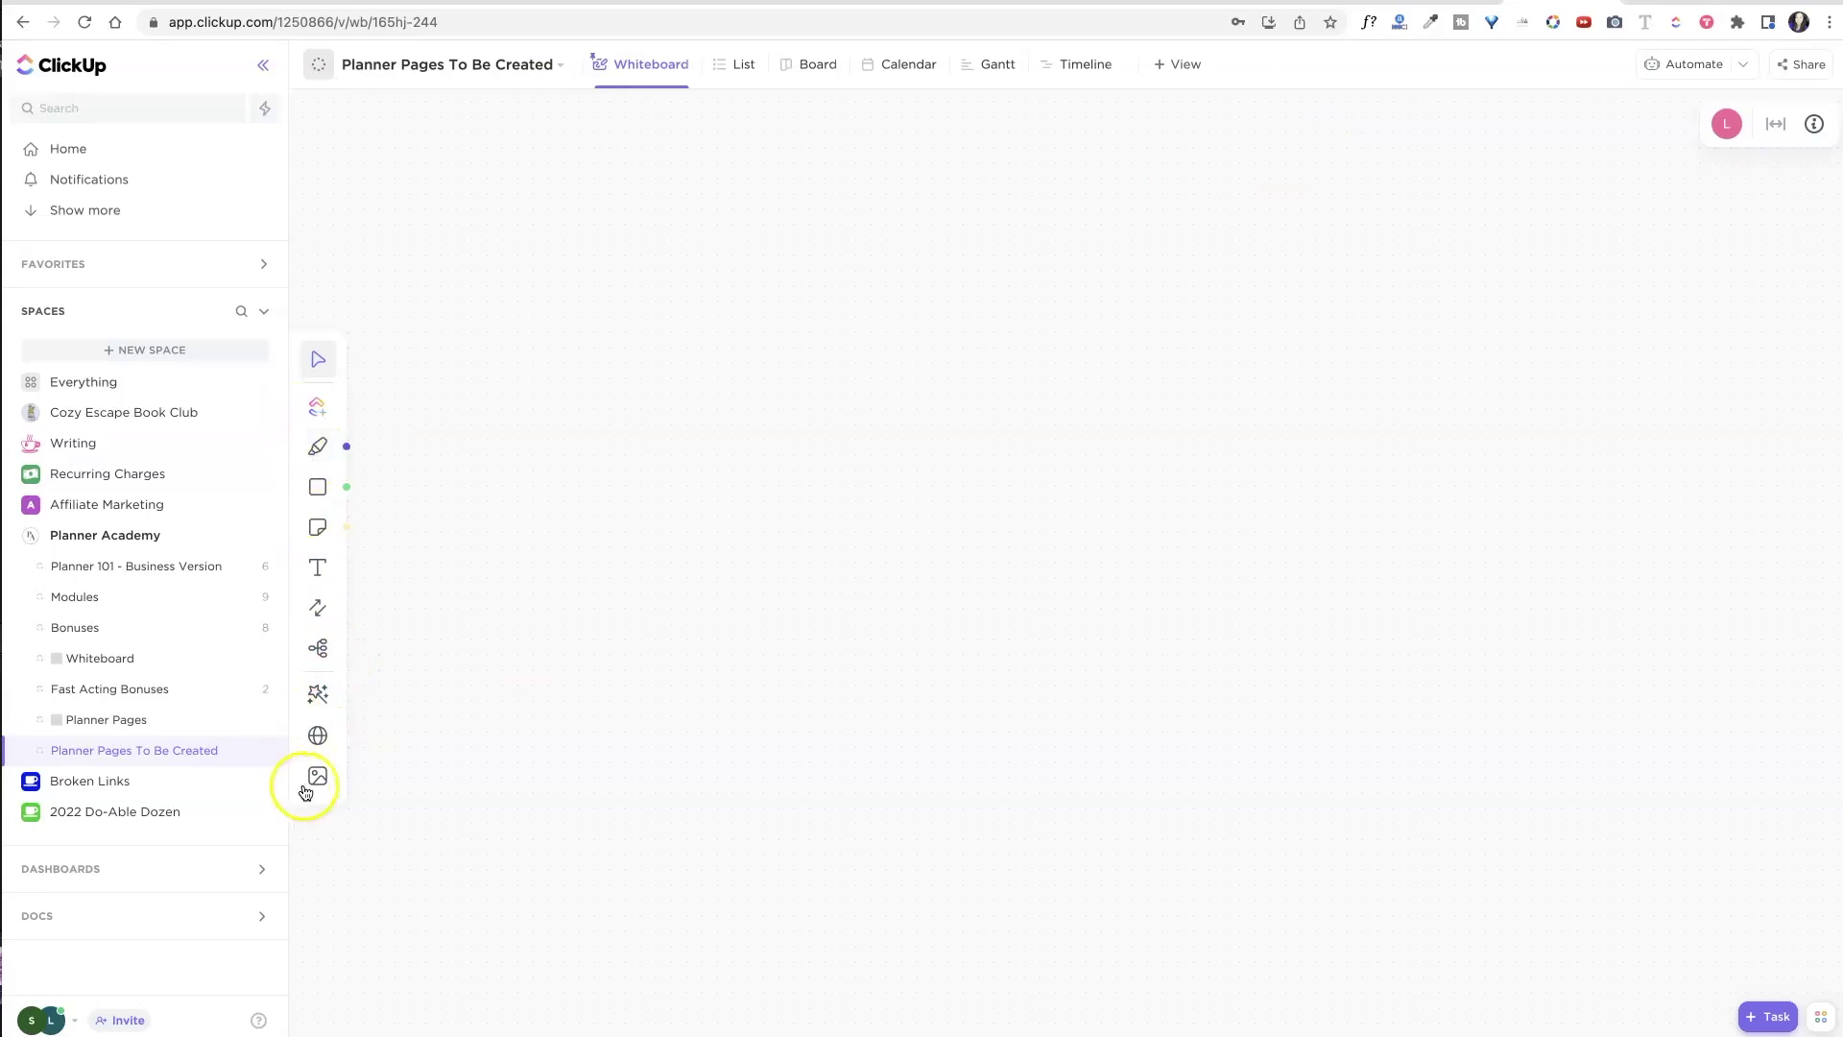
Replace a discarded trial stroke with a purple wavy freehand line across the board's top.
click(318, 448)
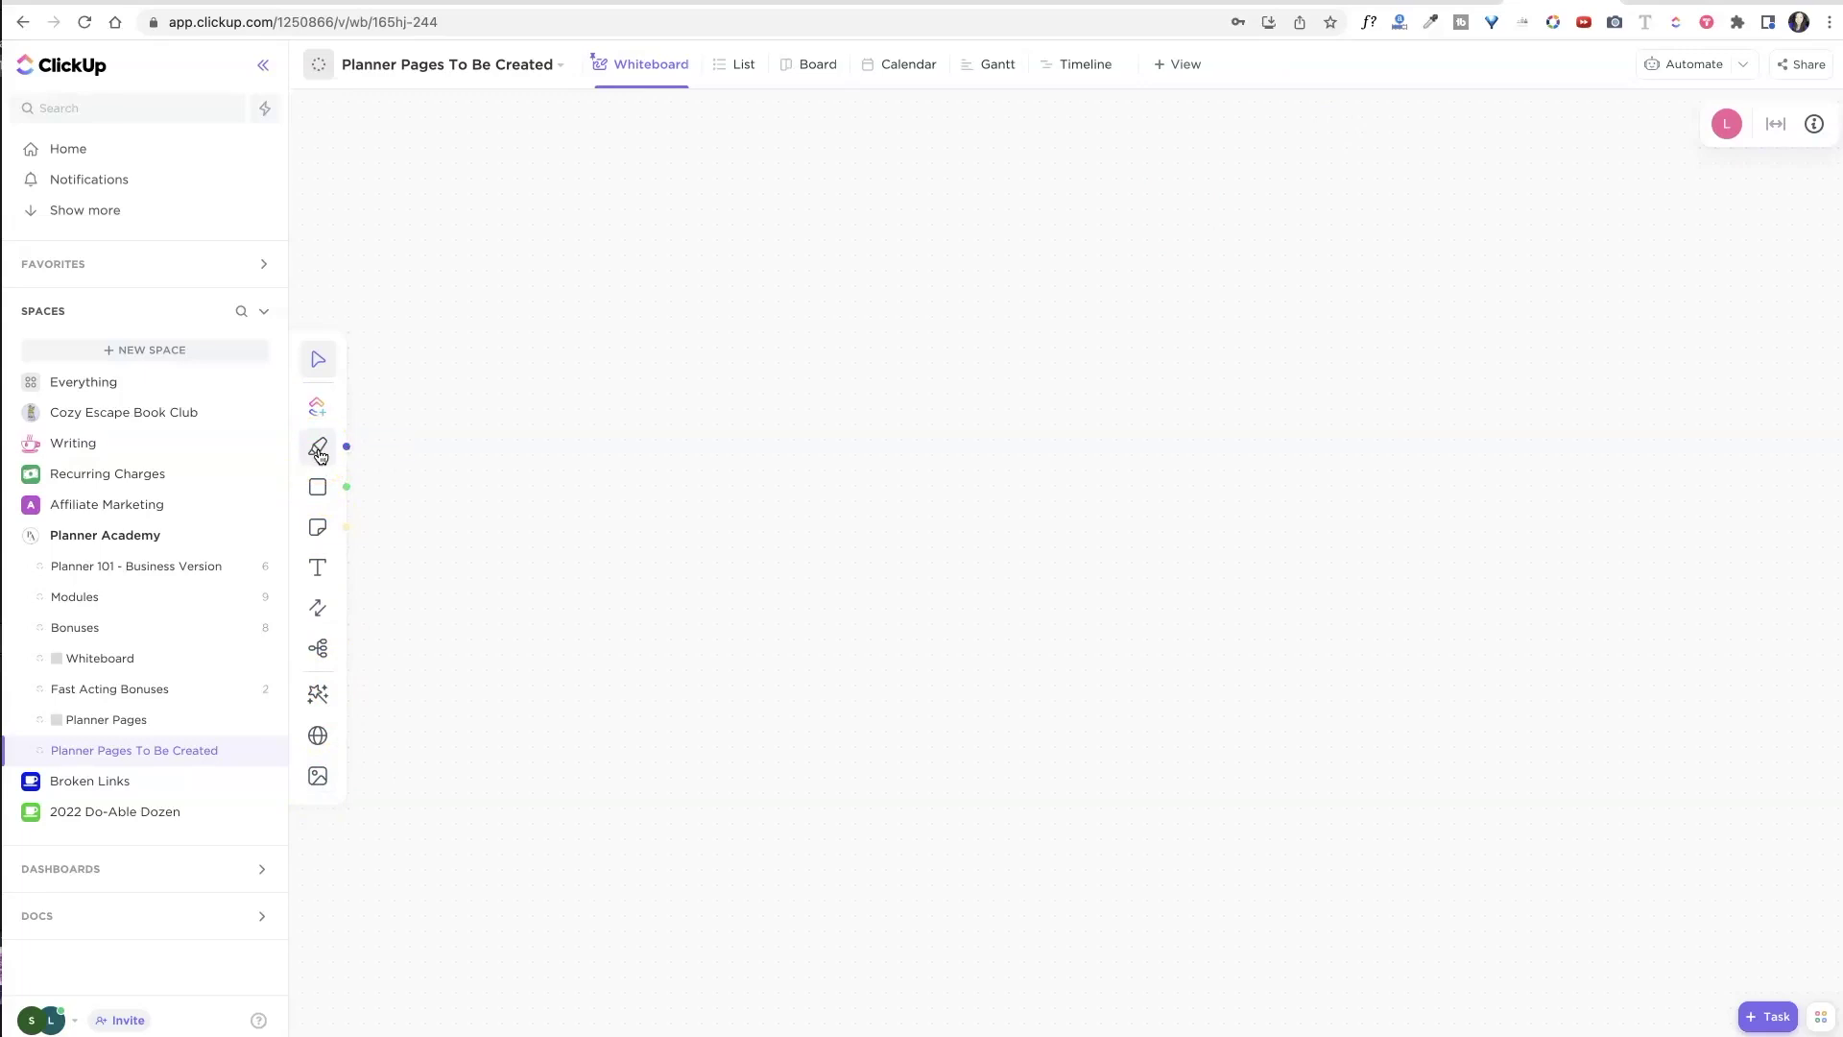
click(320, 453)
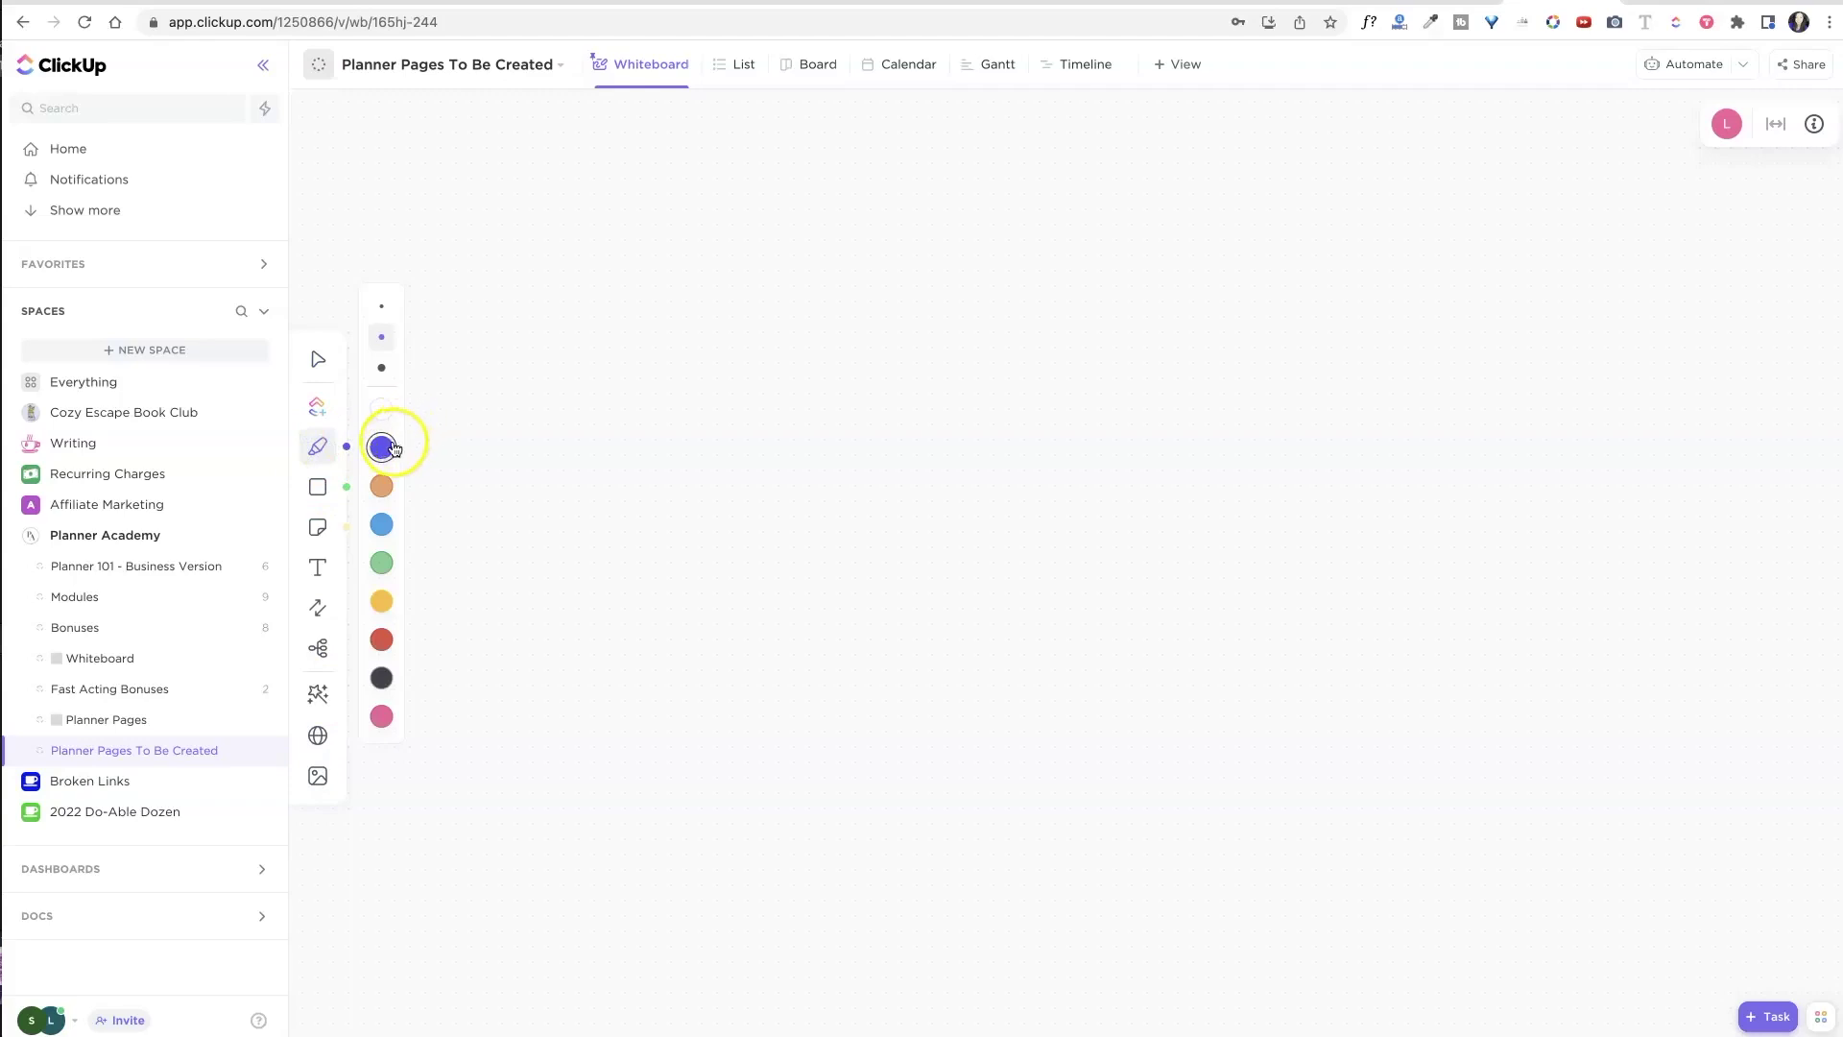
mouse_move(492, 213)
mouse_down()
mouse_move(613, 156)
mouse_move(856, 213)
mouse_move(1292, 263)
mouse_move(1571, 173)
mouse_move(531, 192)
mouse_up()
key(super+z)
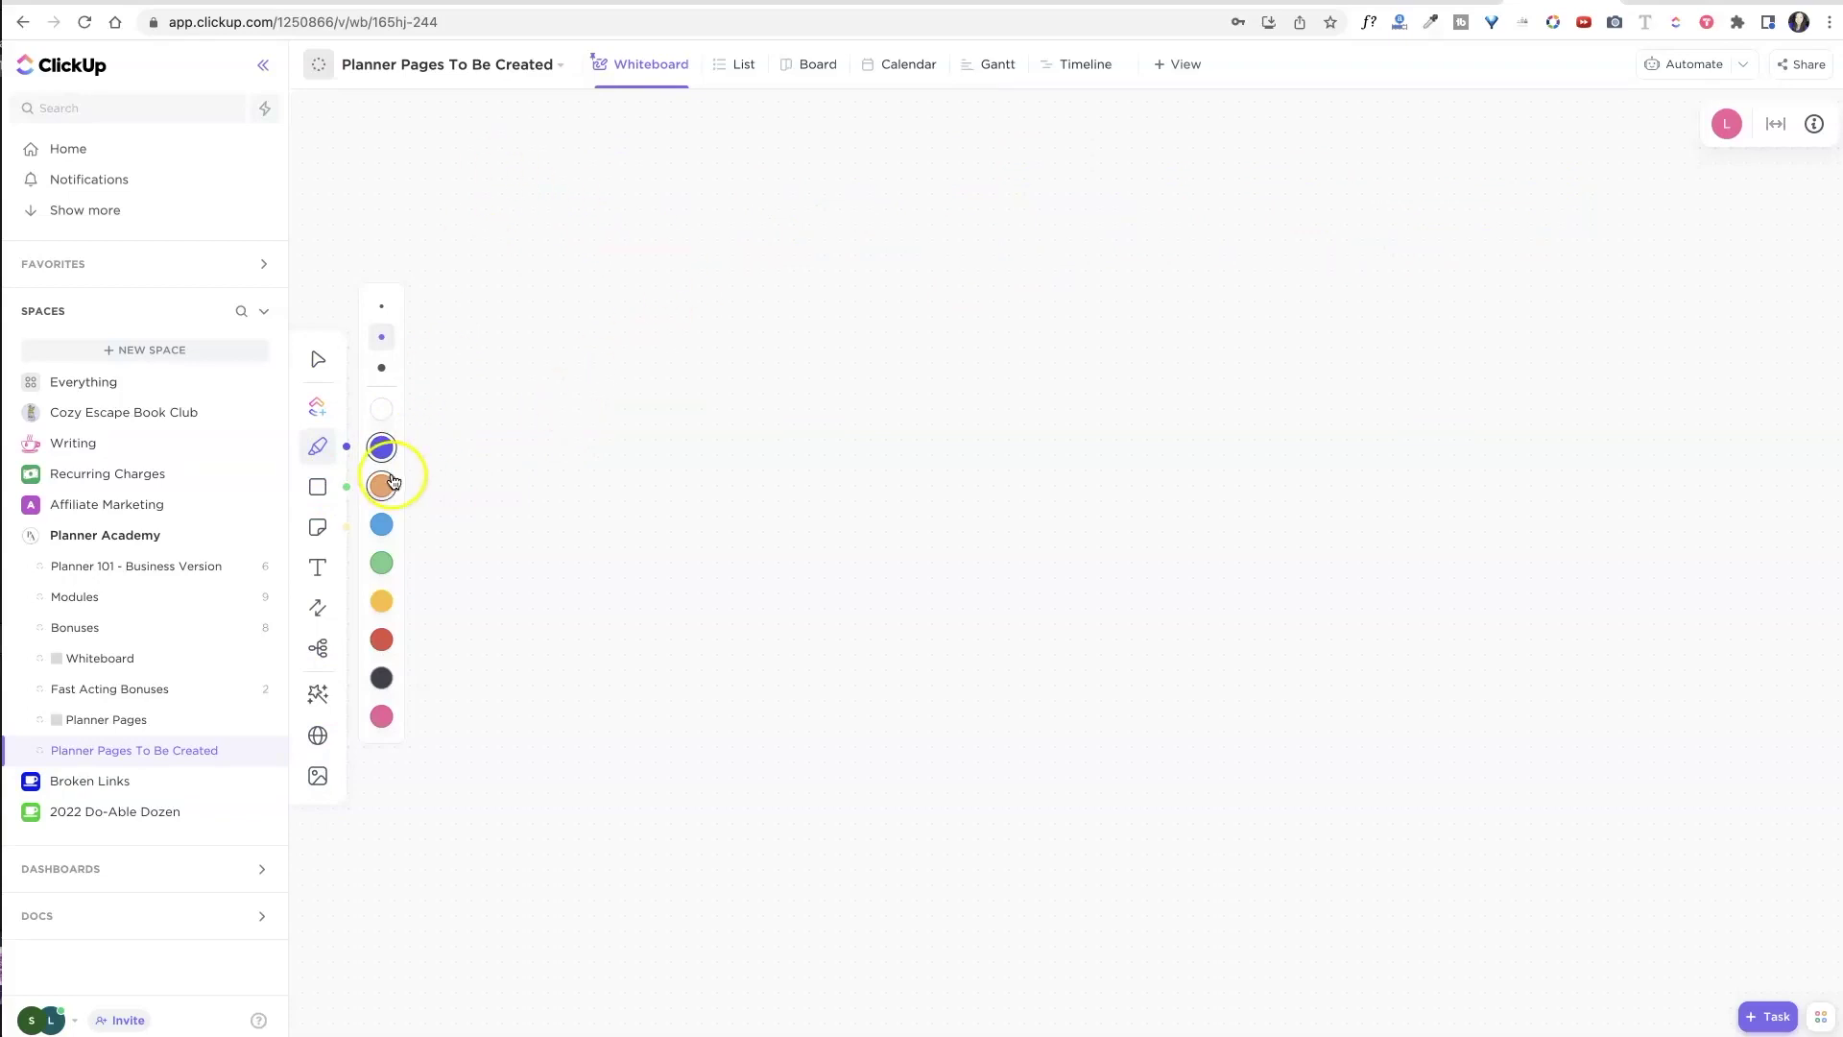
mouse_move(473, 134)
mouse_down()
mouse_move(1517, 175)
mouse_move(1773, 150)
mouse_up()
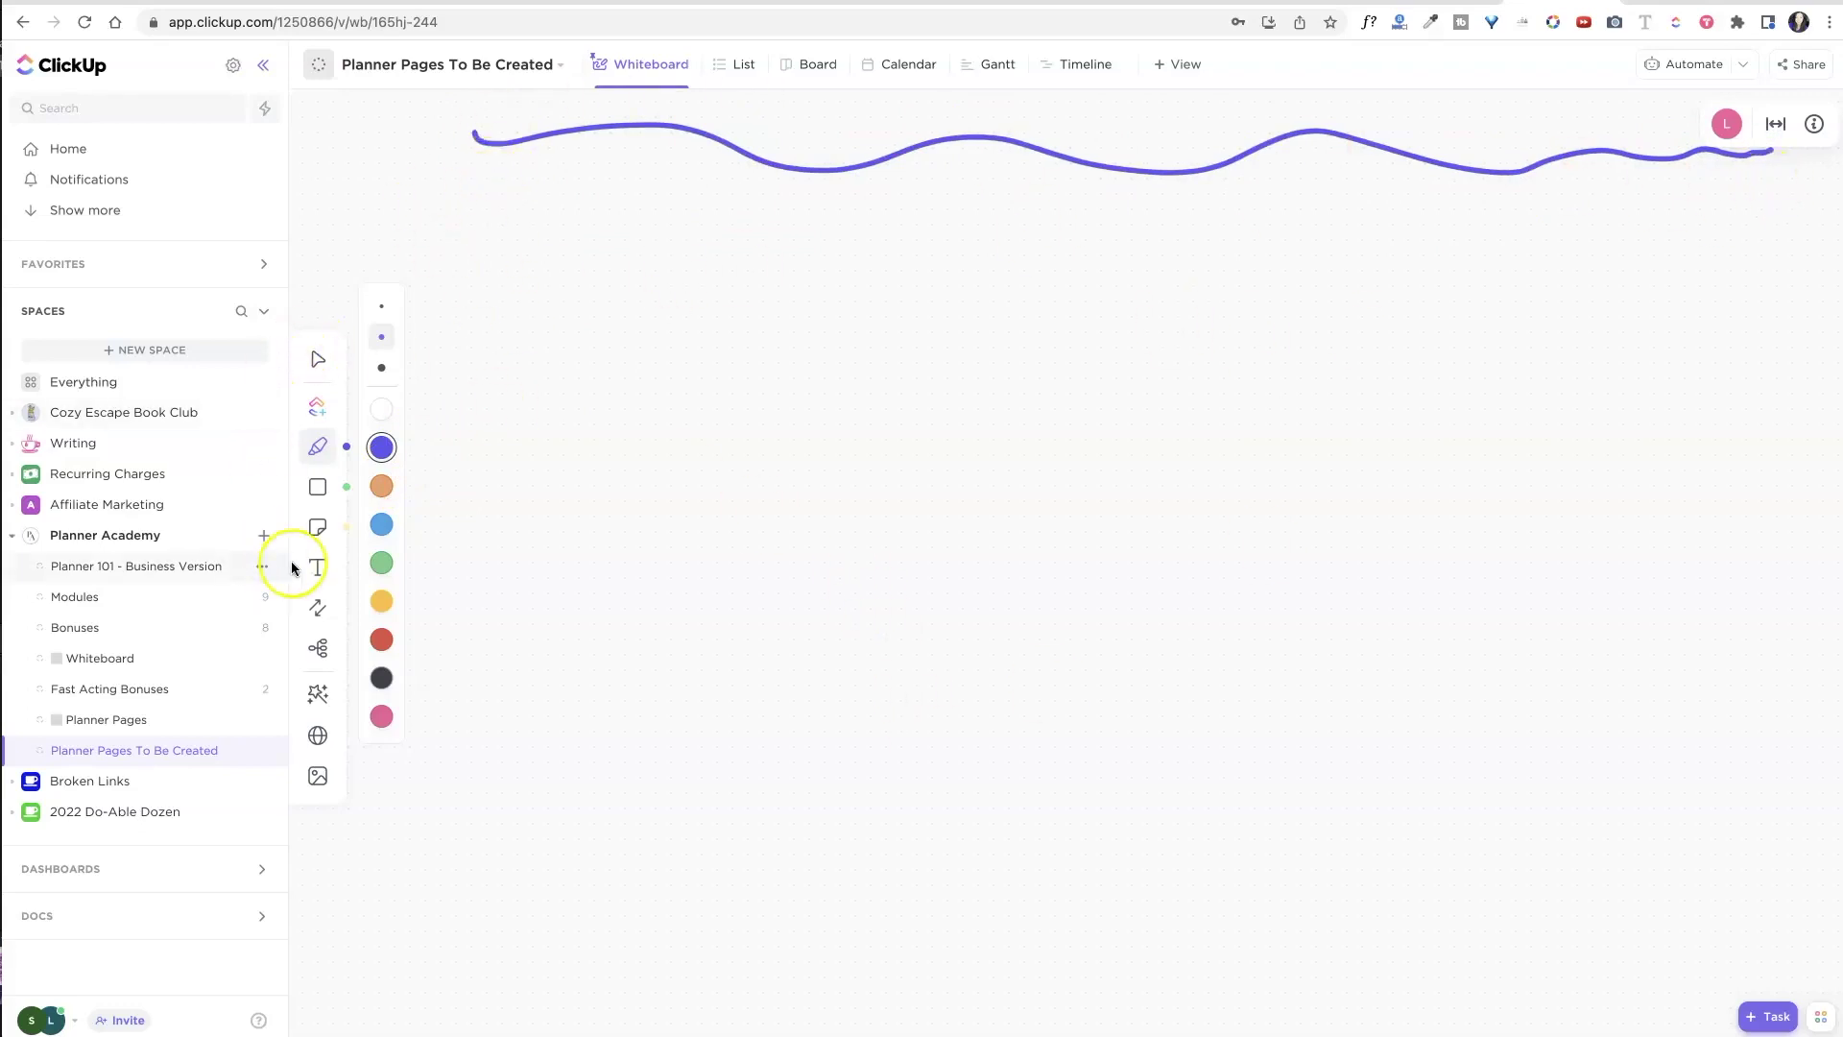
Place the 'To Be Created Pages' note below the wavy line and recolour it yellow.
click(317, 486)
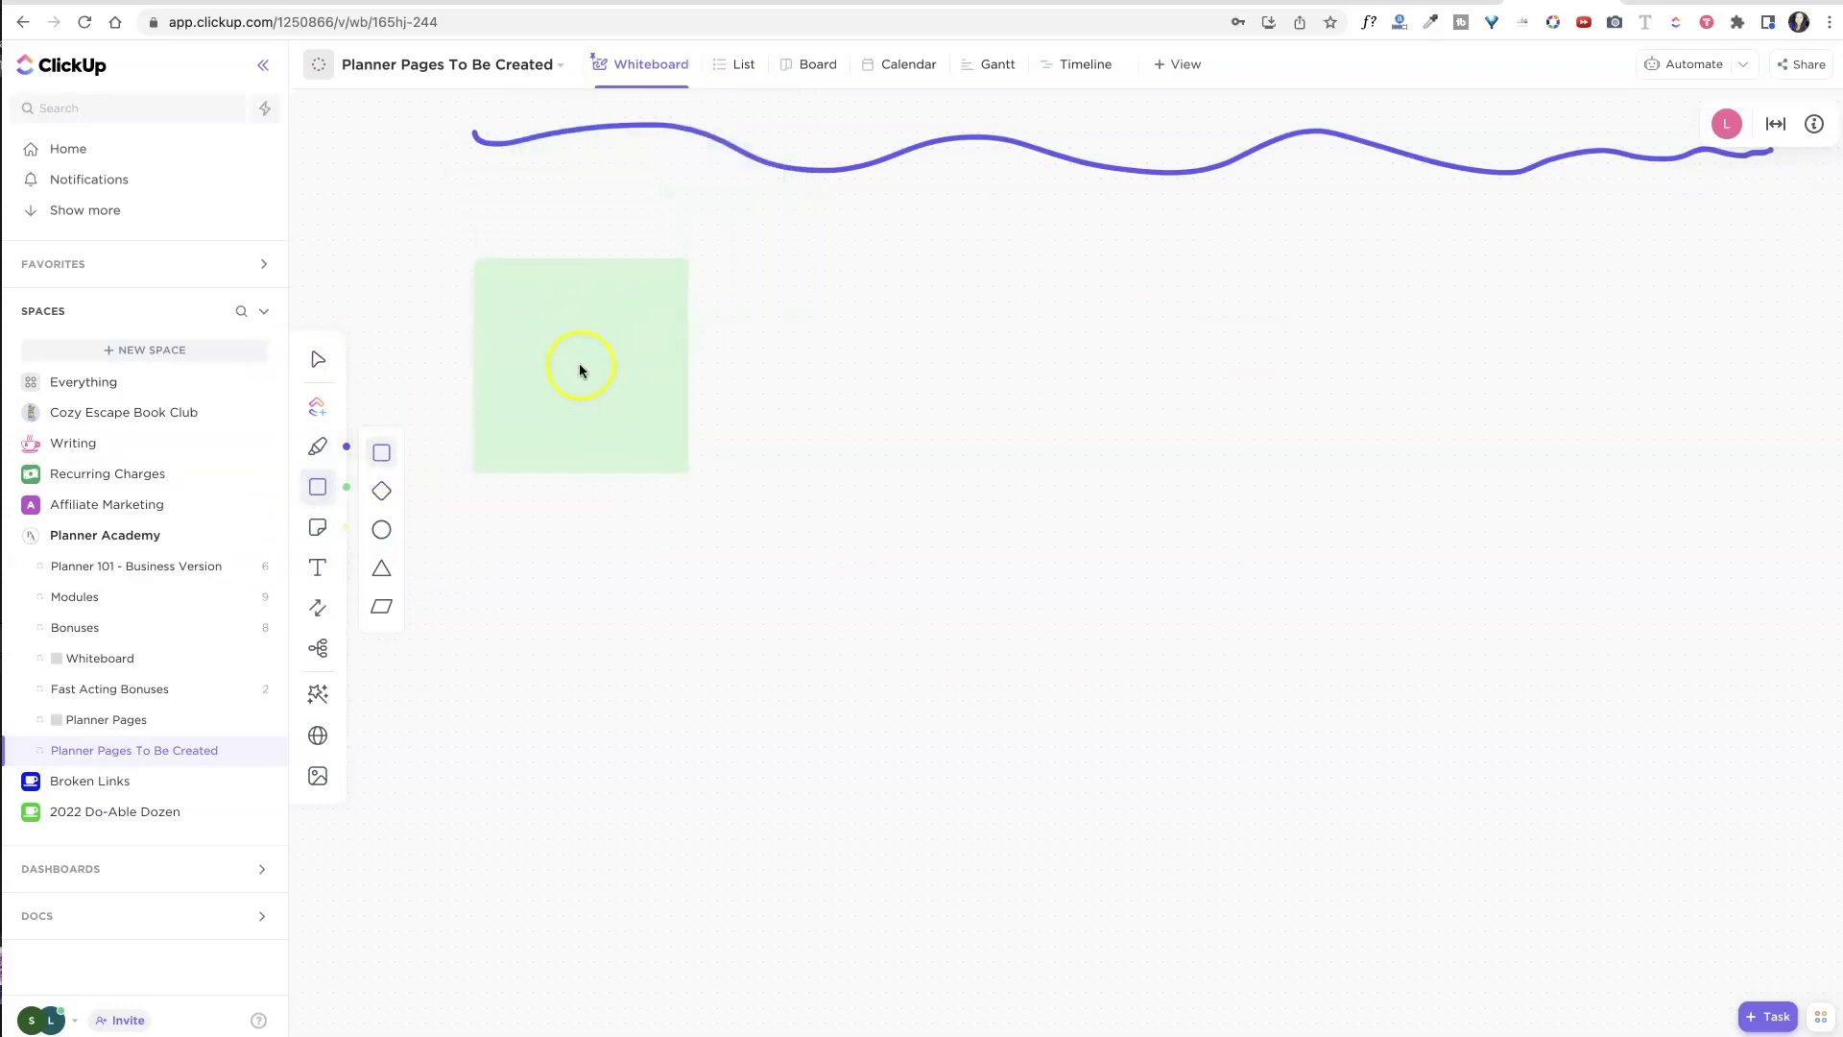
click(579, 365)
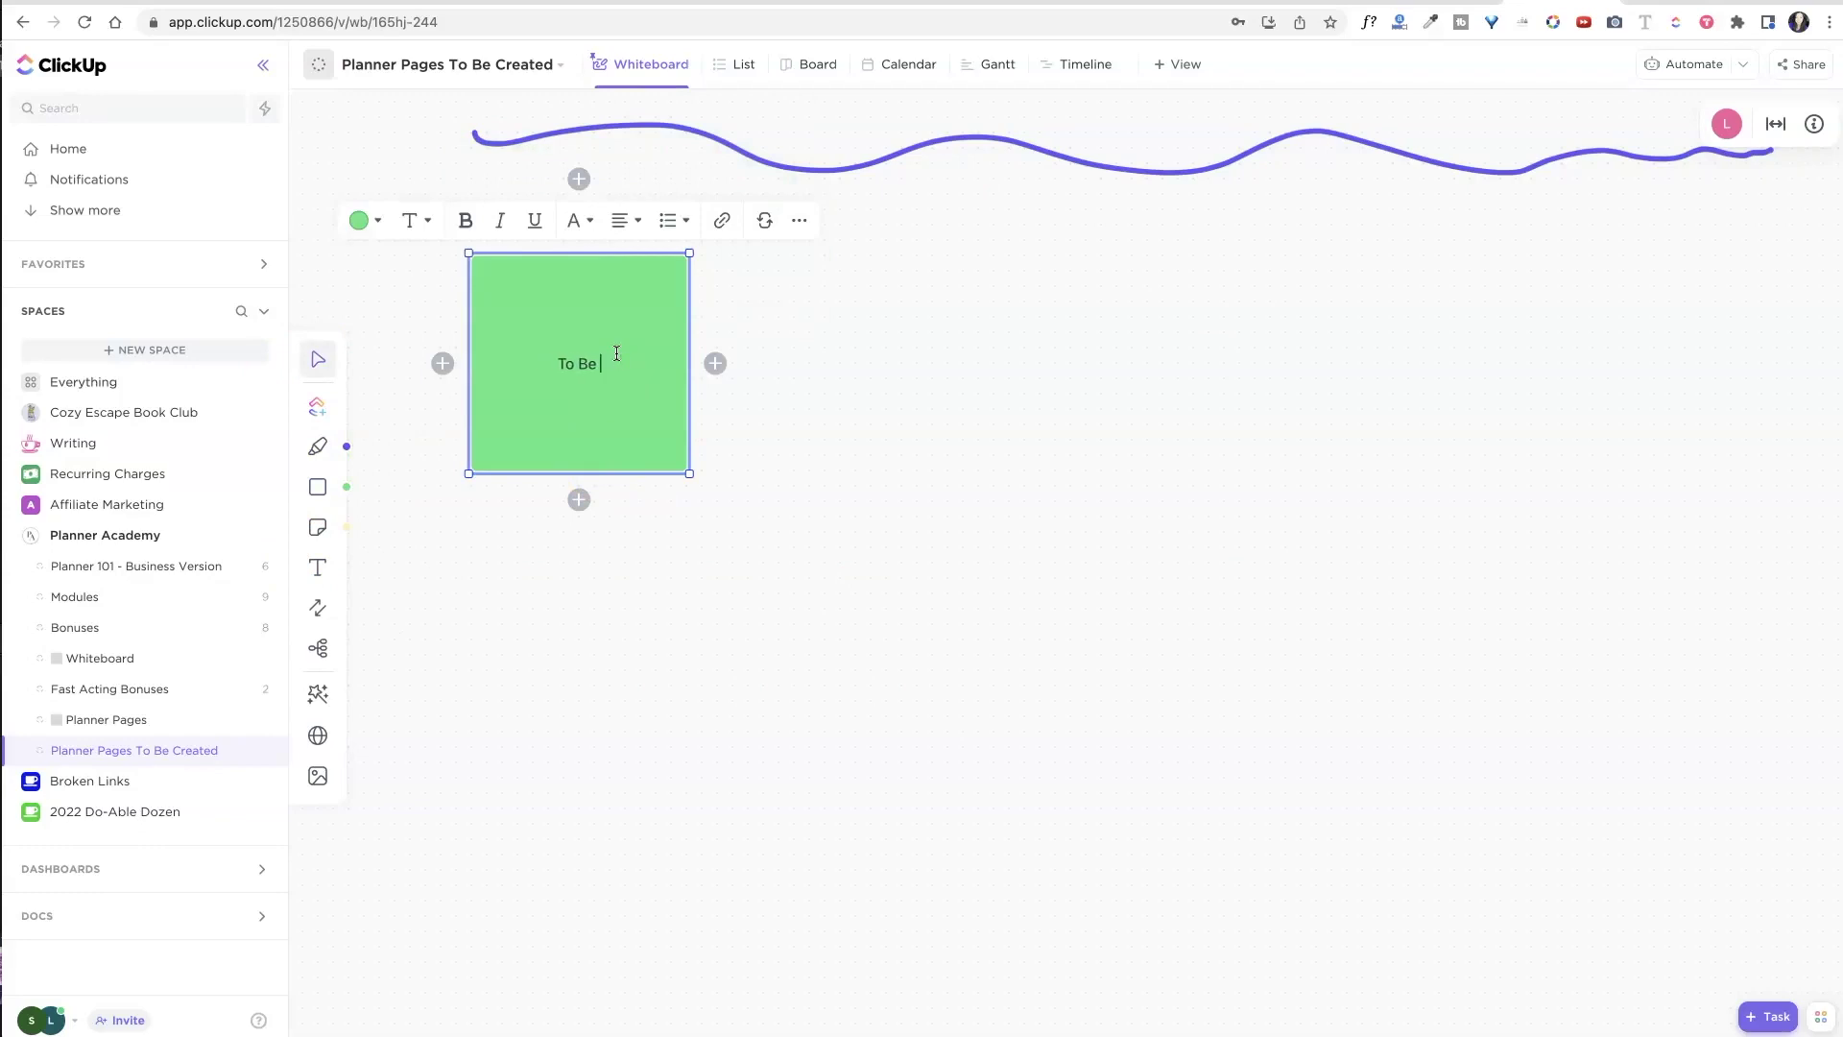
key(Return)
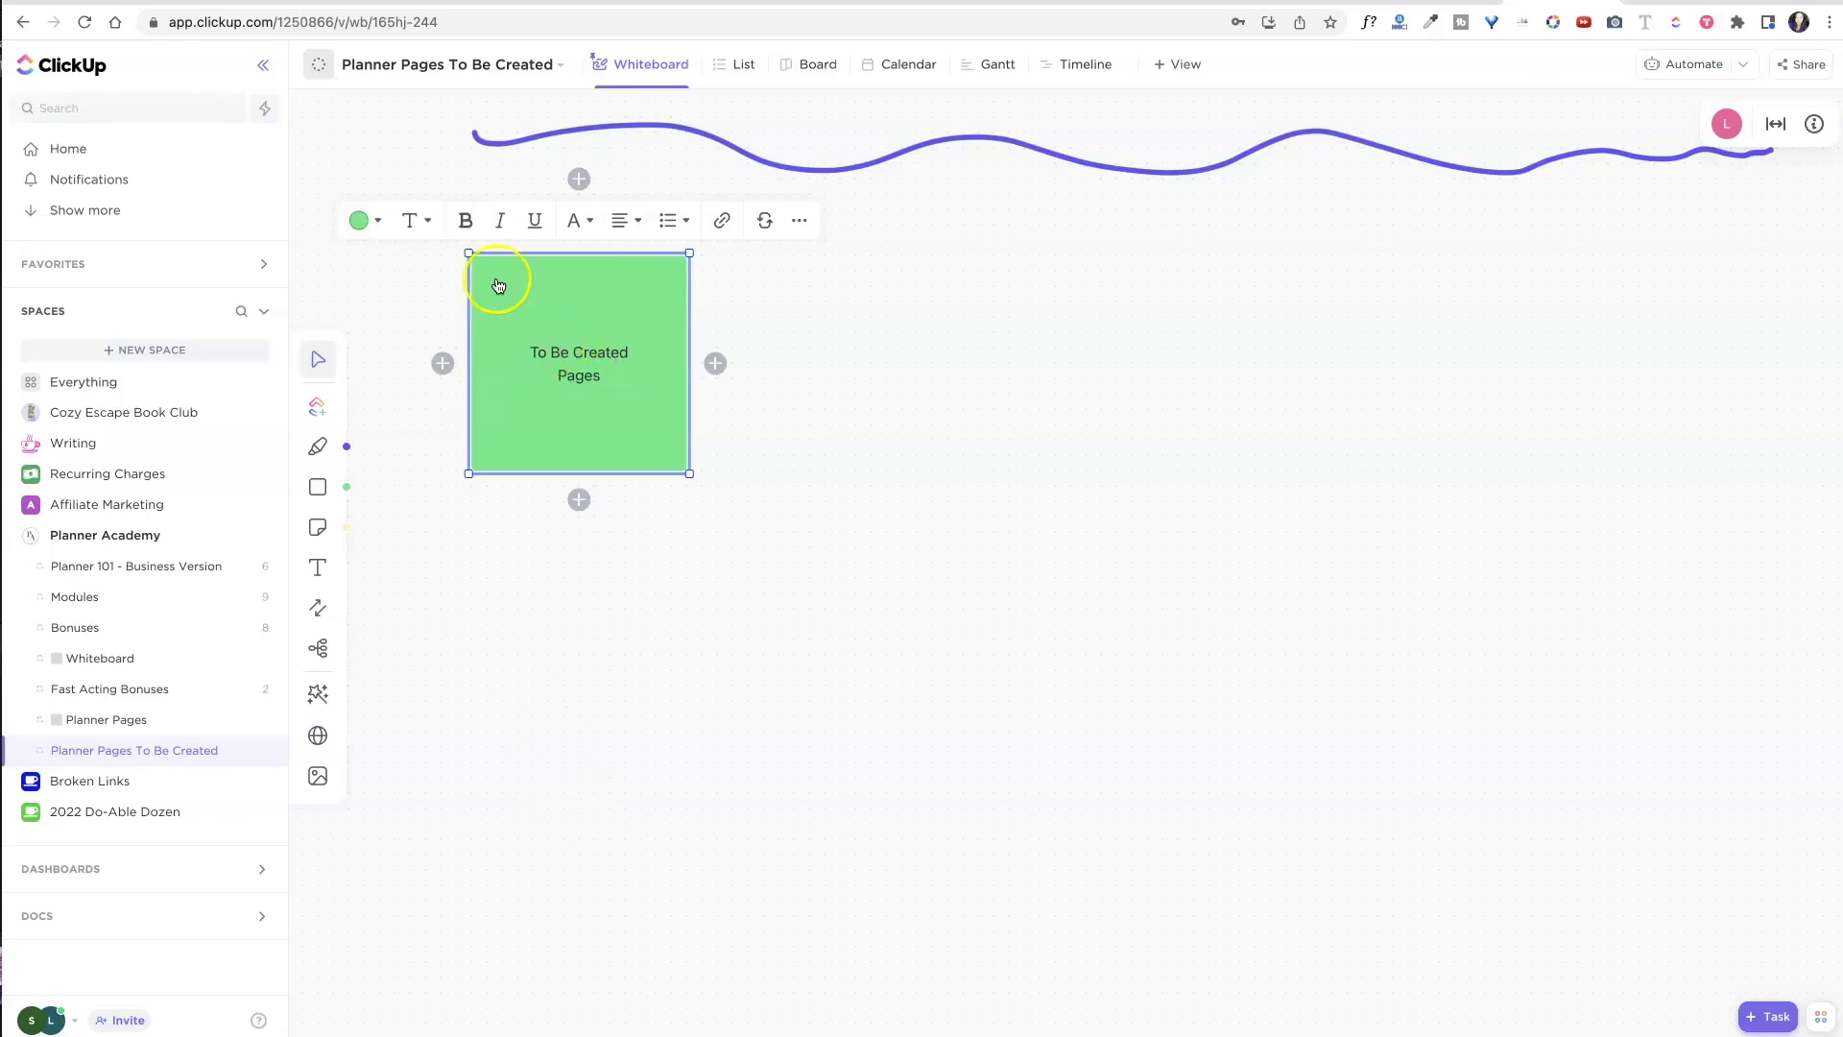
click(361, 221)
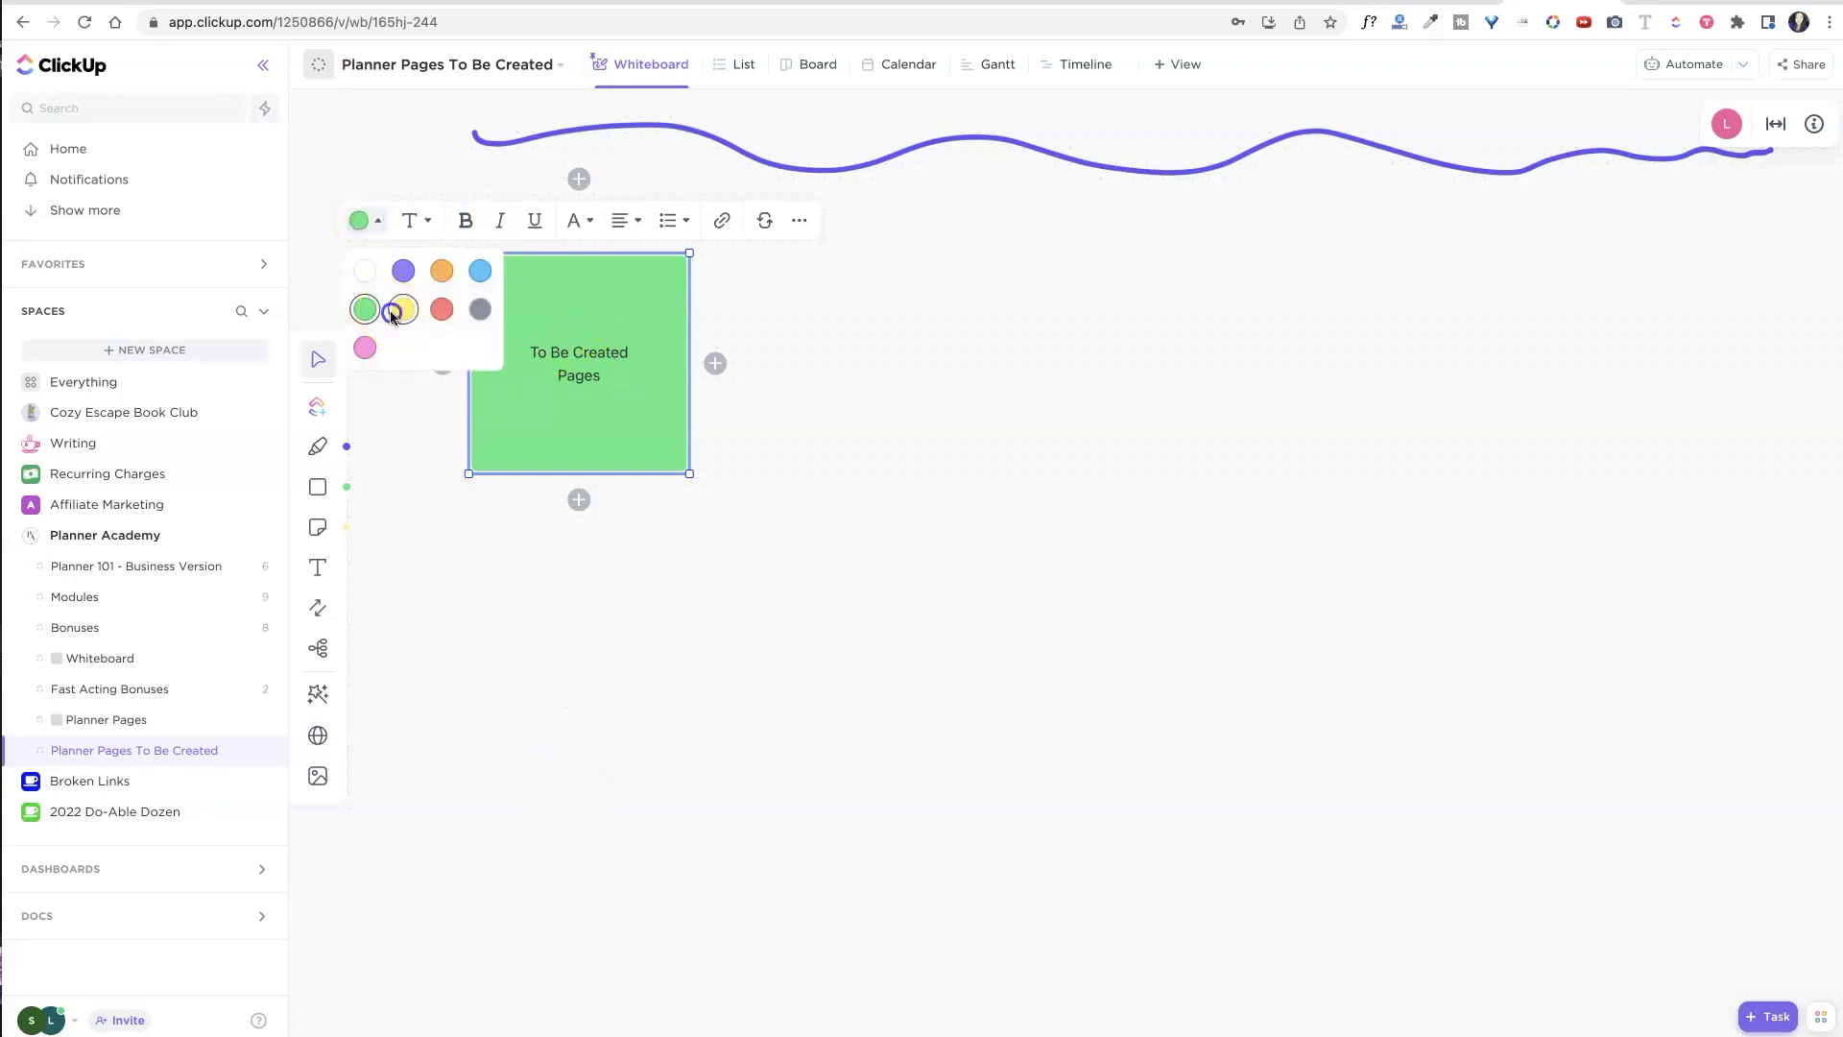
click(397, 311)
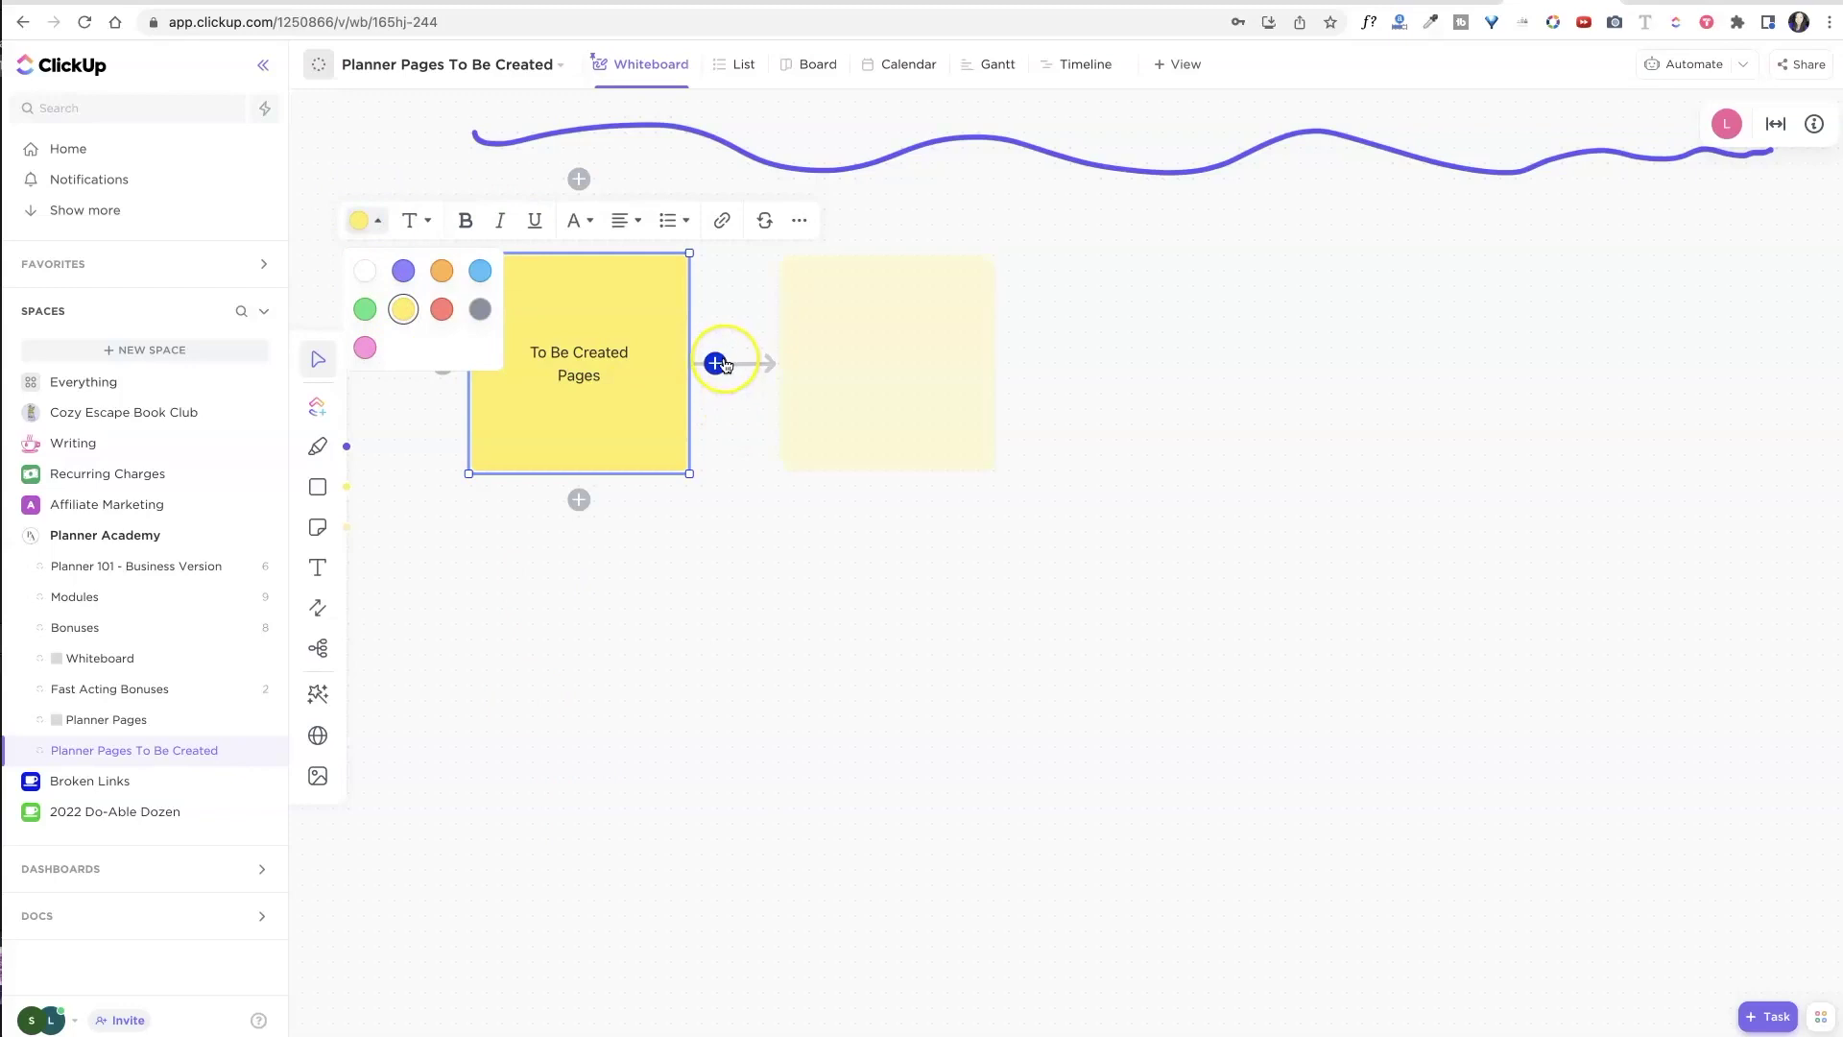
Add a green 'Completed Pages' note to the right of the yellow one.
click(328, 497)
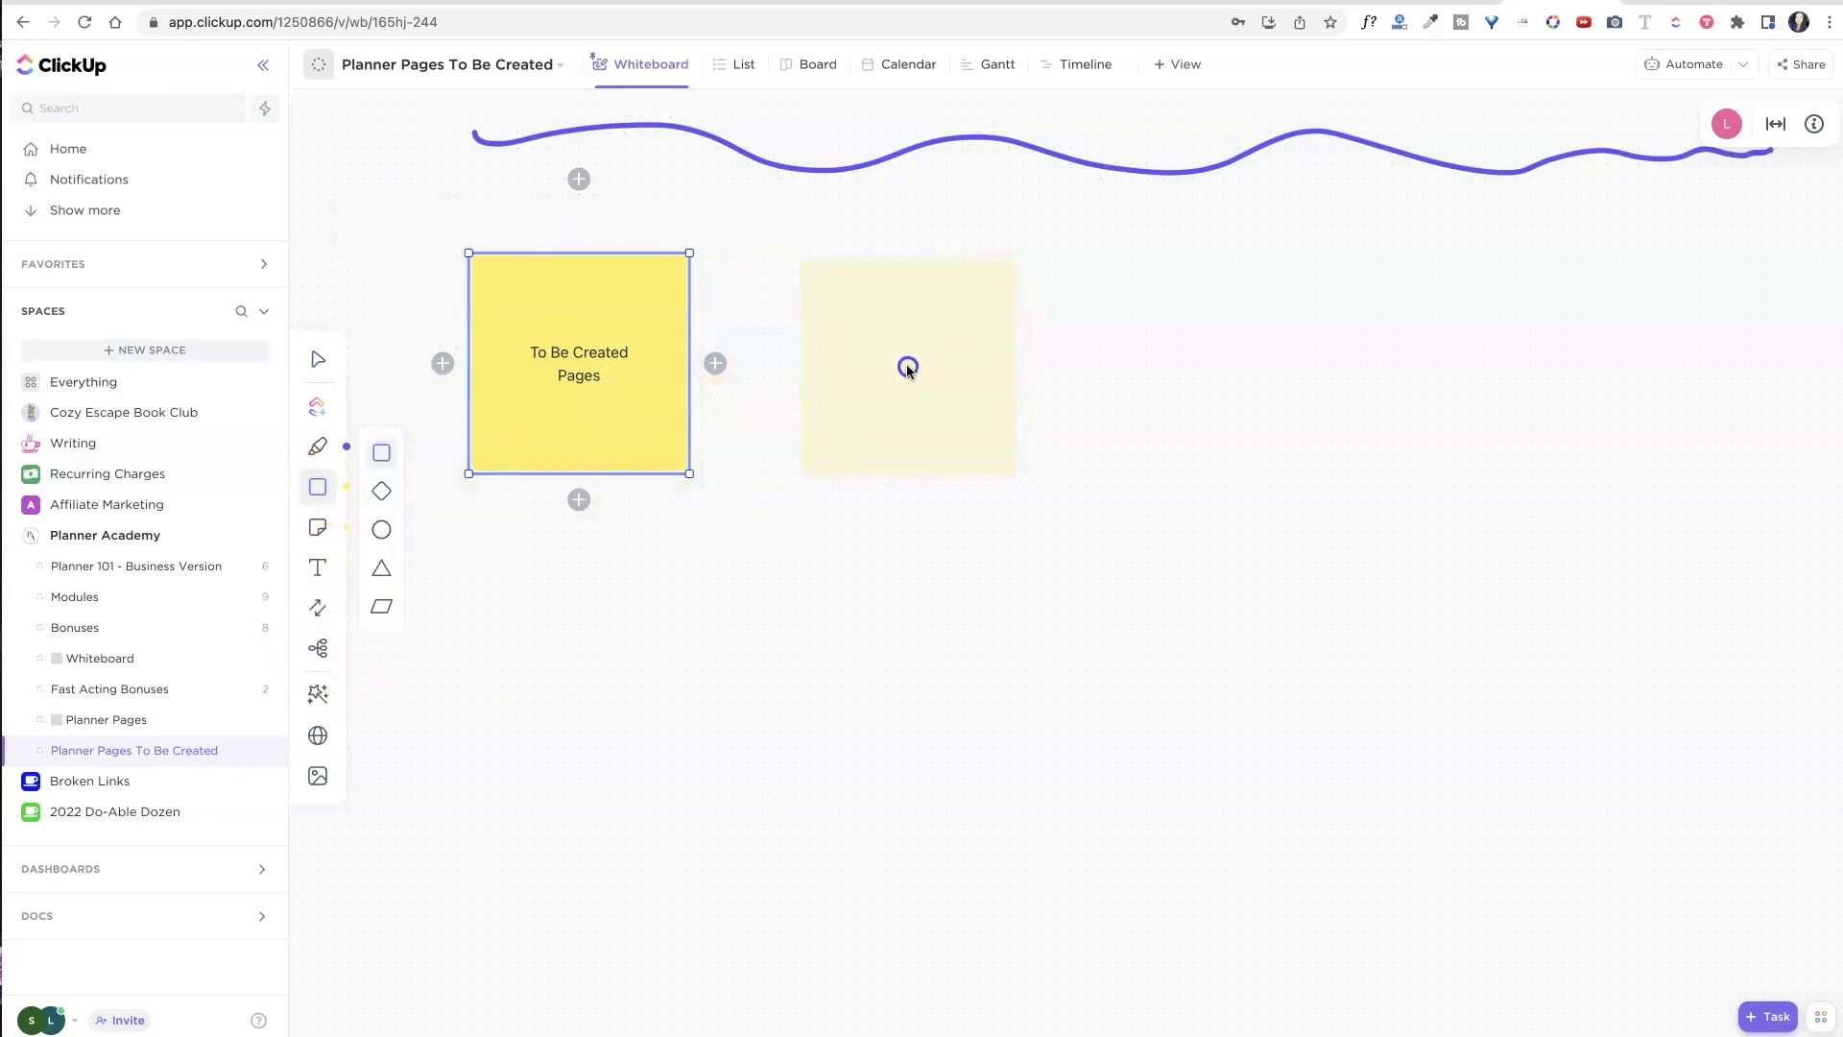
click(907, 368)
click(696, 220)
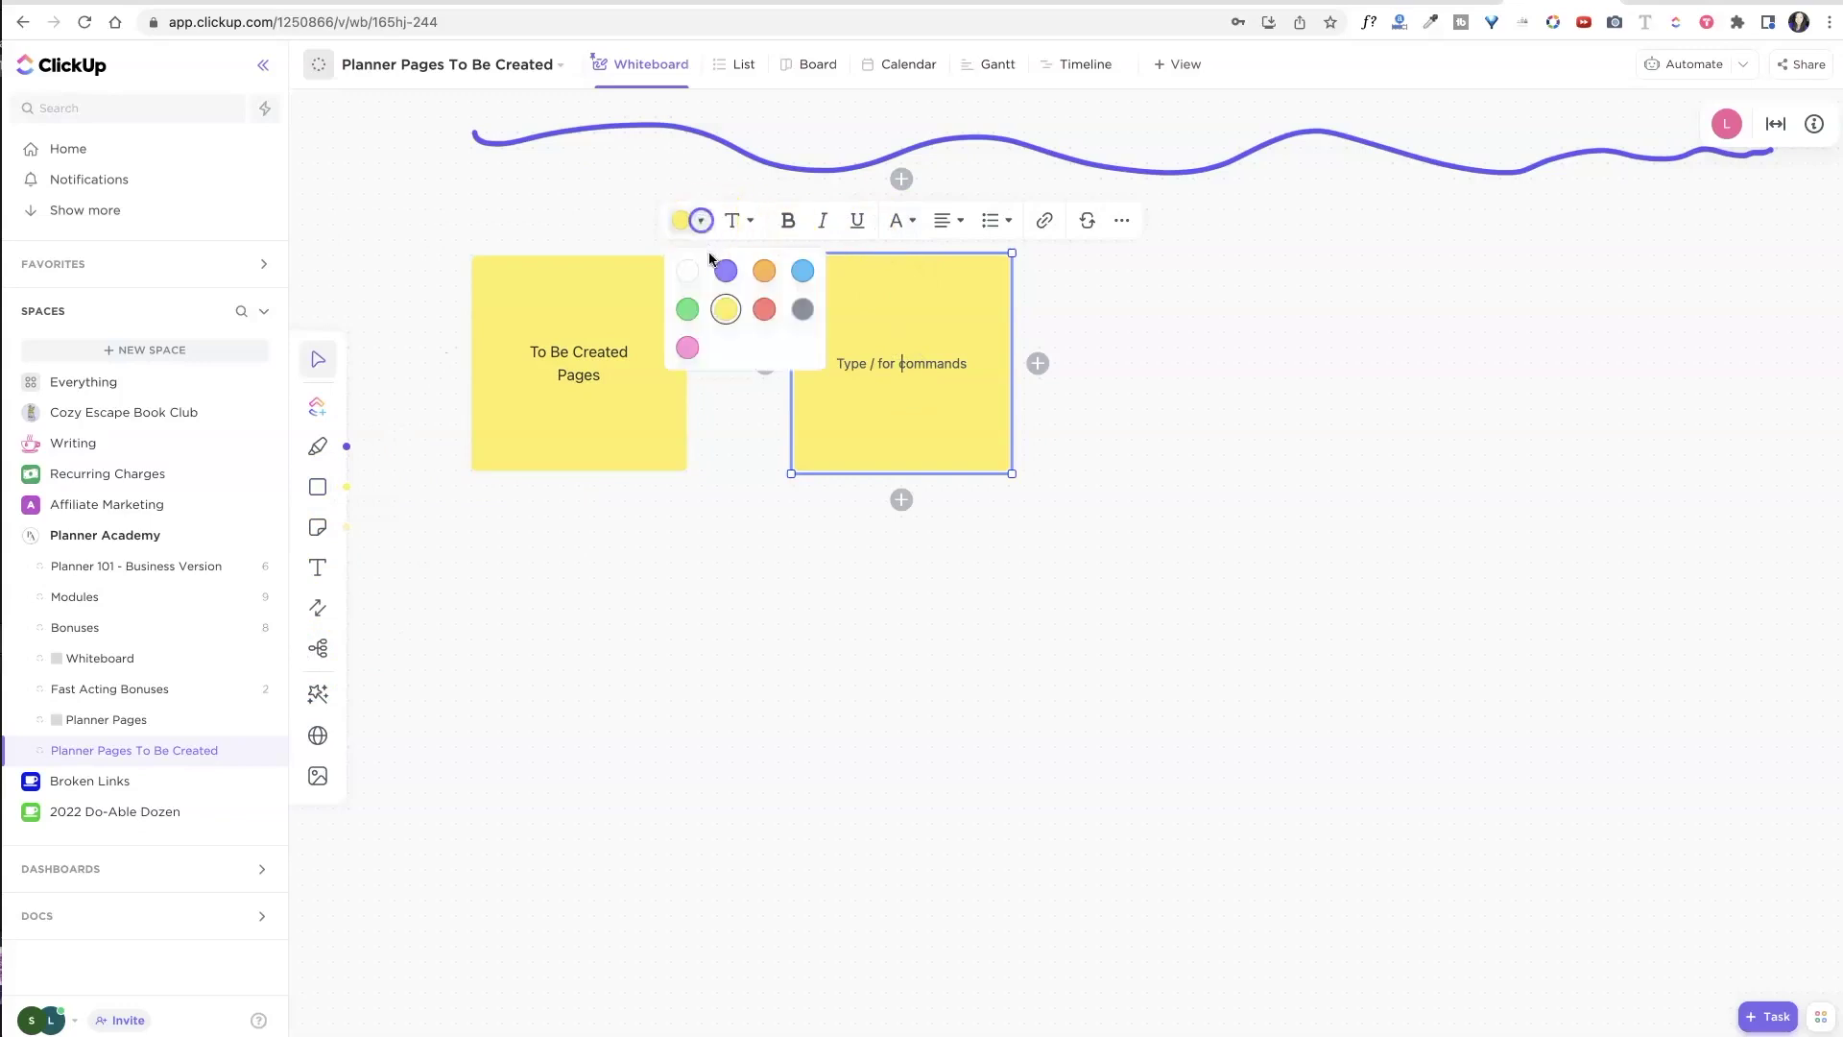
click(688, 310)
text(Completed Pages)
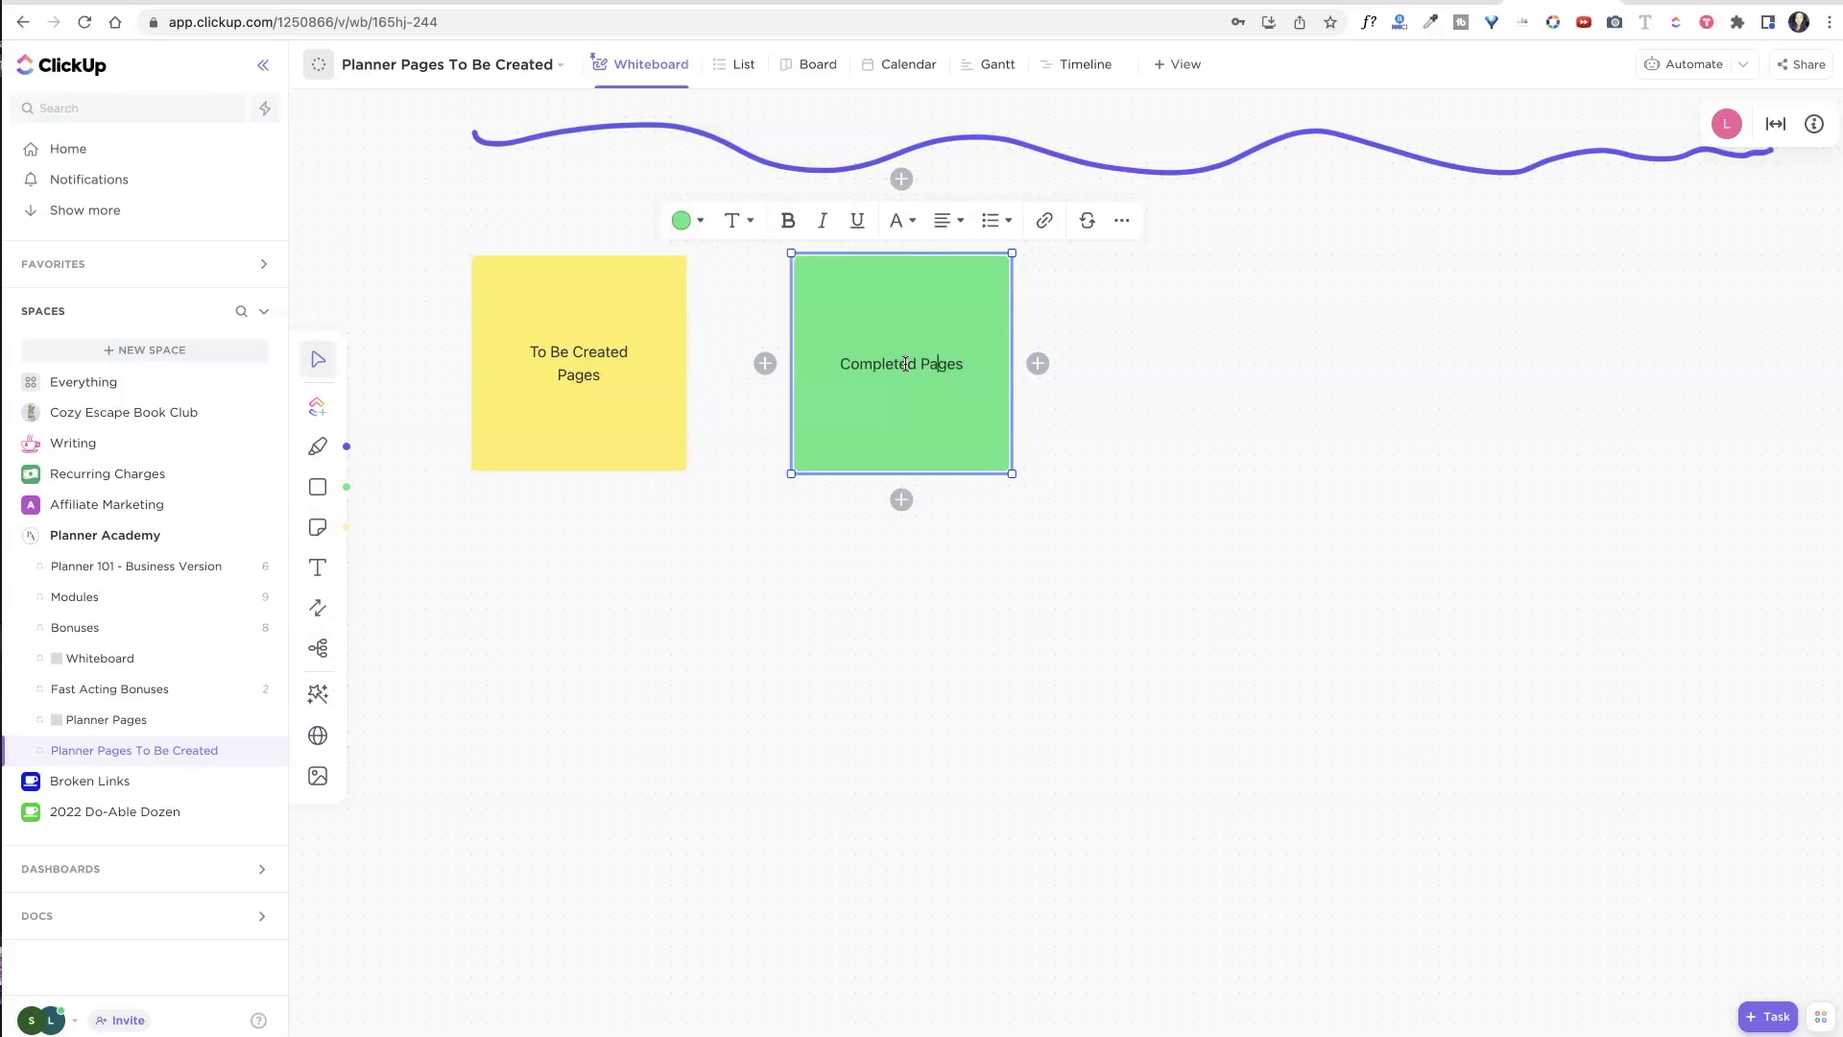
key(Return)
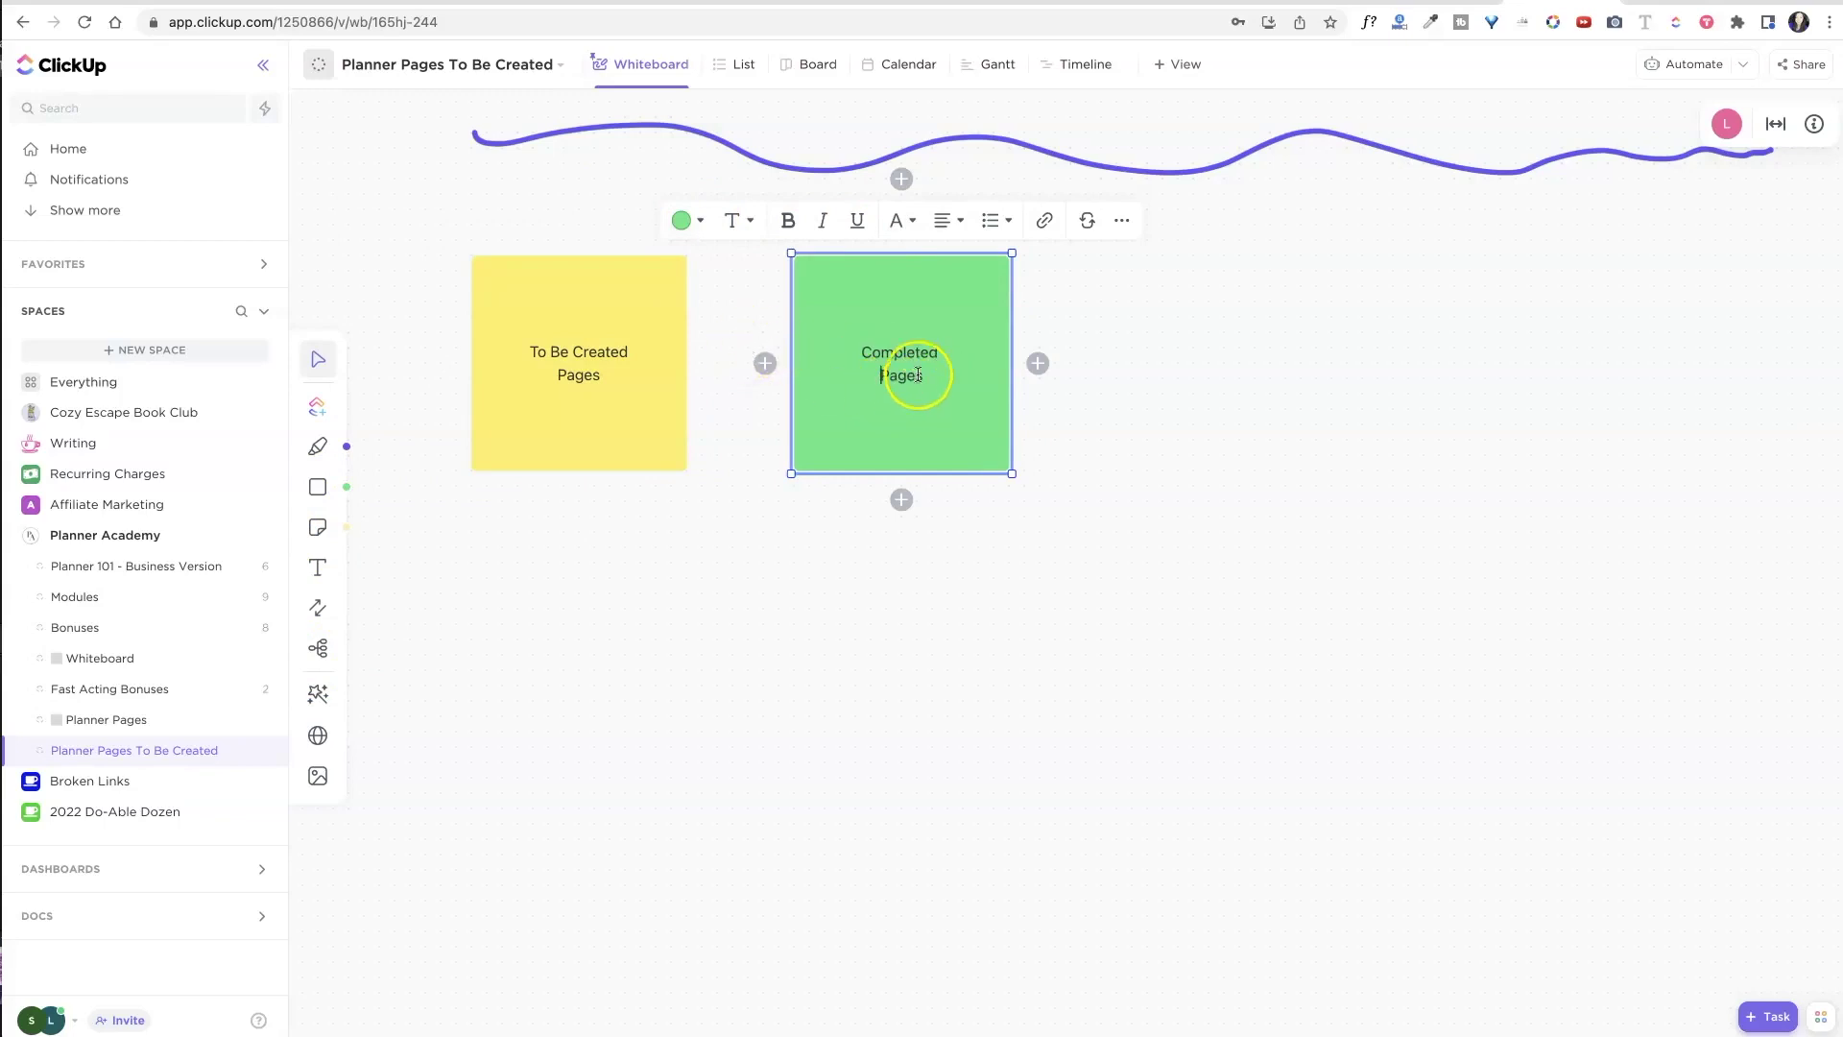
Set both notes' text to Heading 1 and place a text box above the yellow note.
click(917, 374)
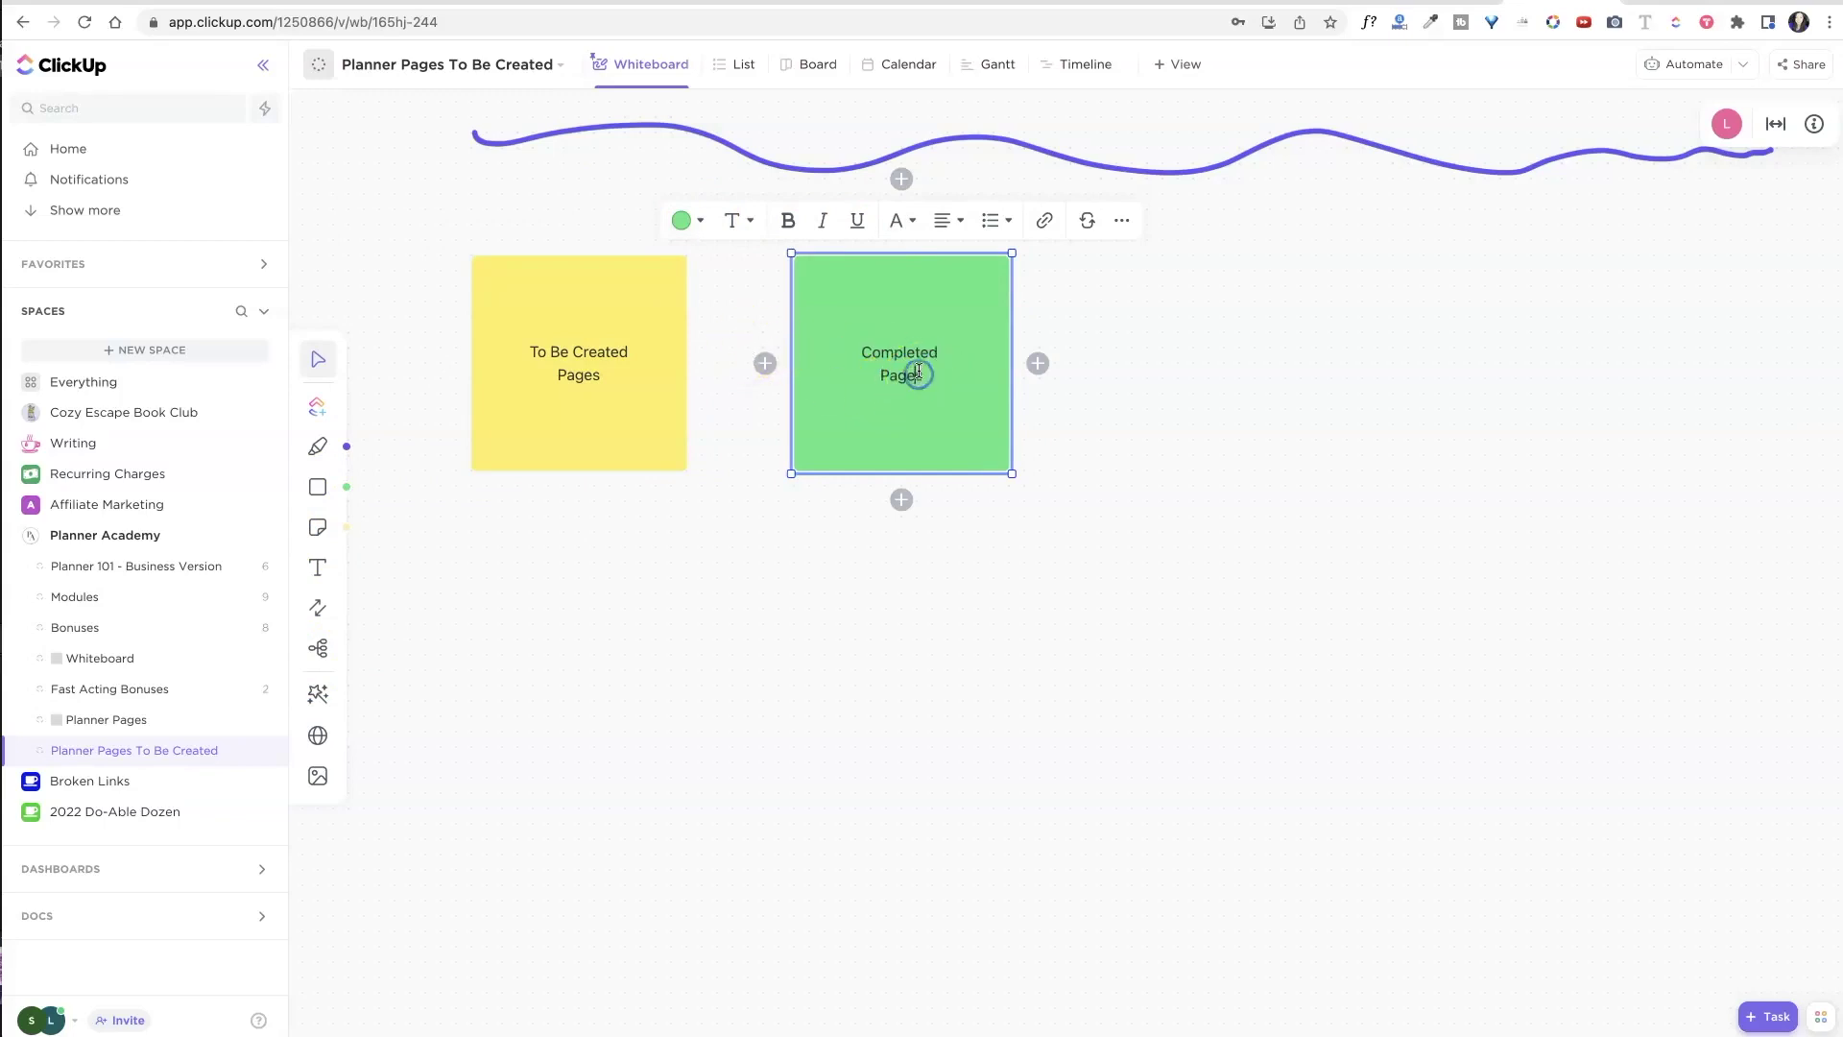
click(742, 220)
click(809, 327)
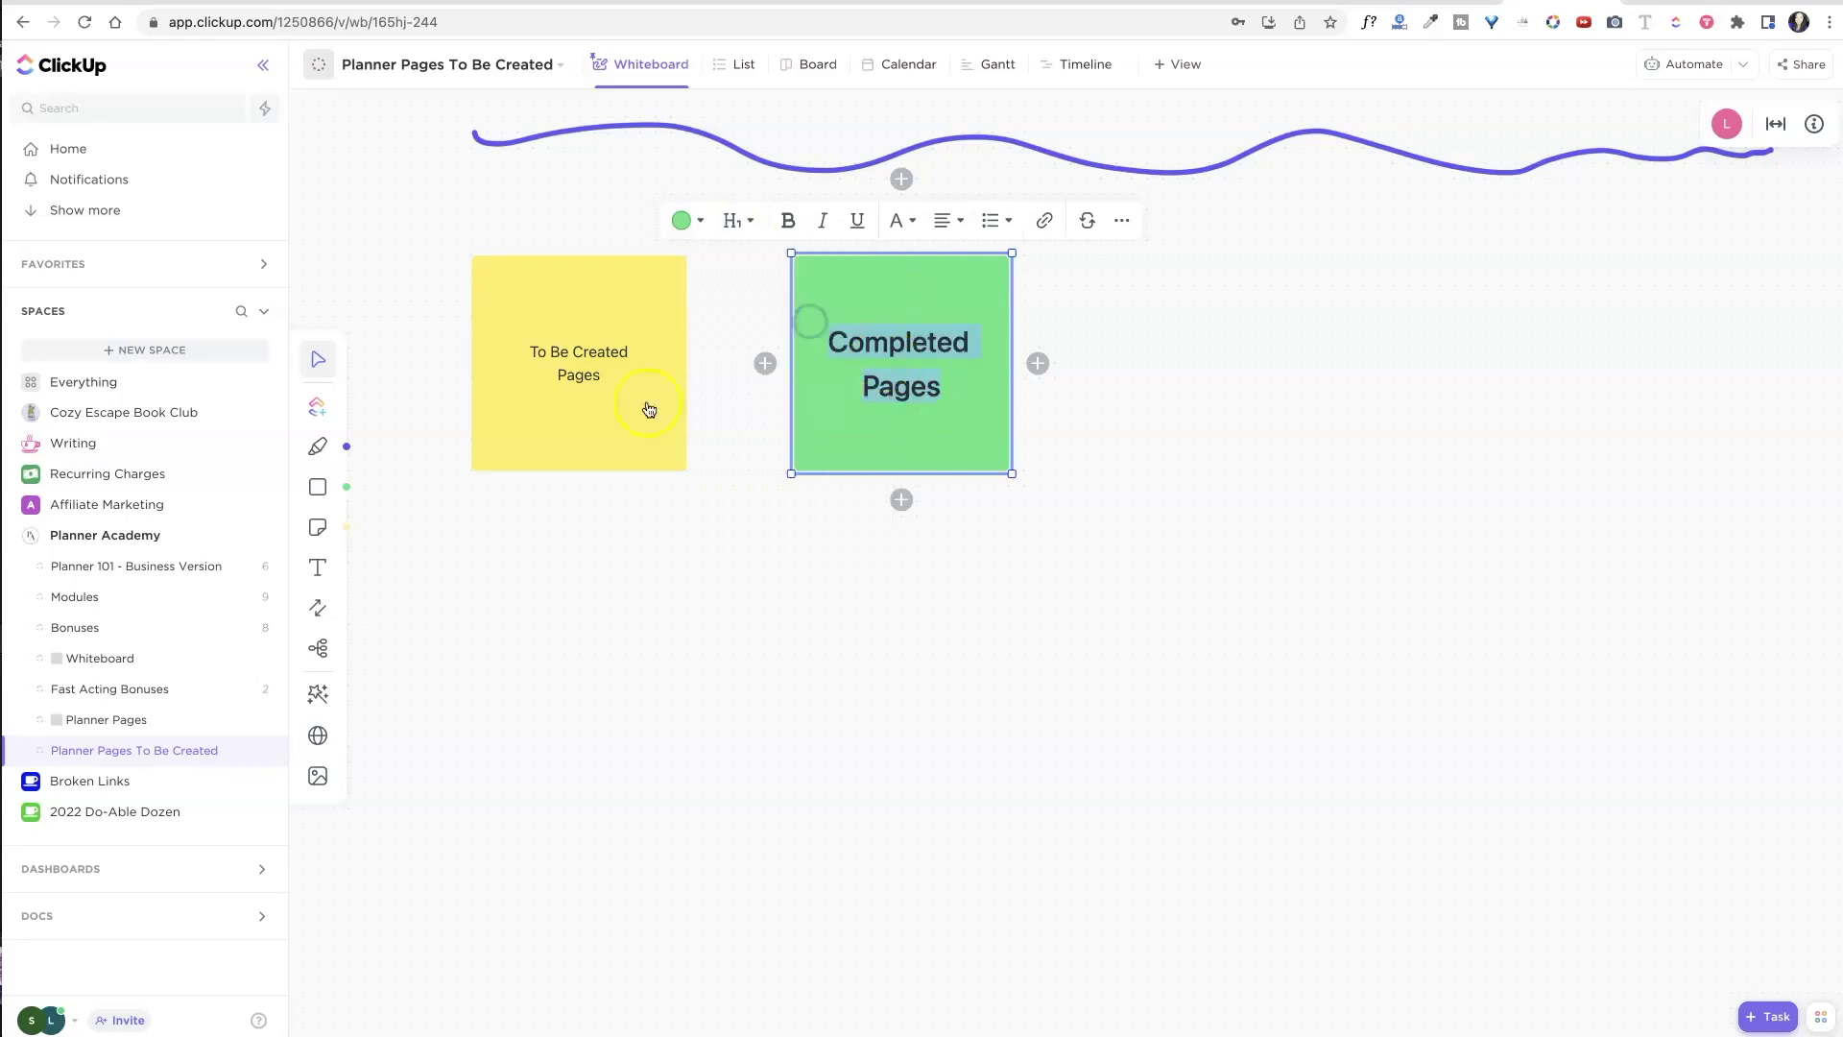
click(595, 356)
click(567, 220)
click(595, 323)
click(862, 656)
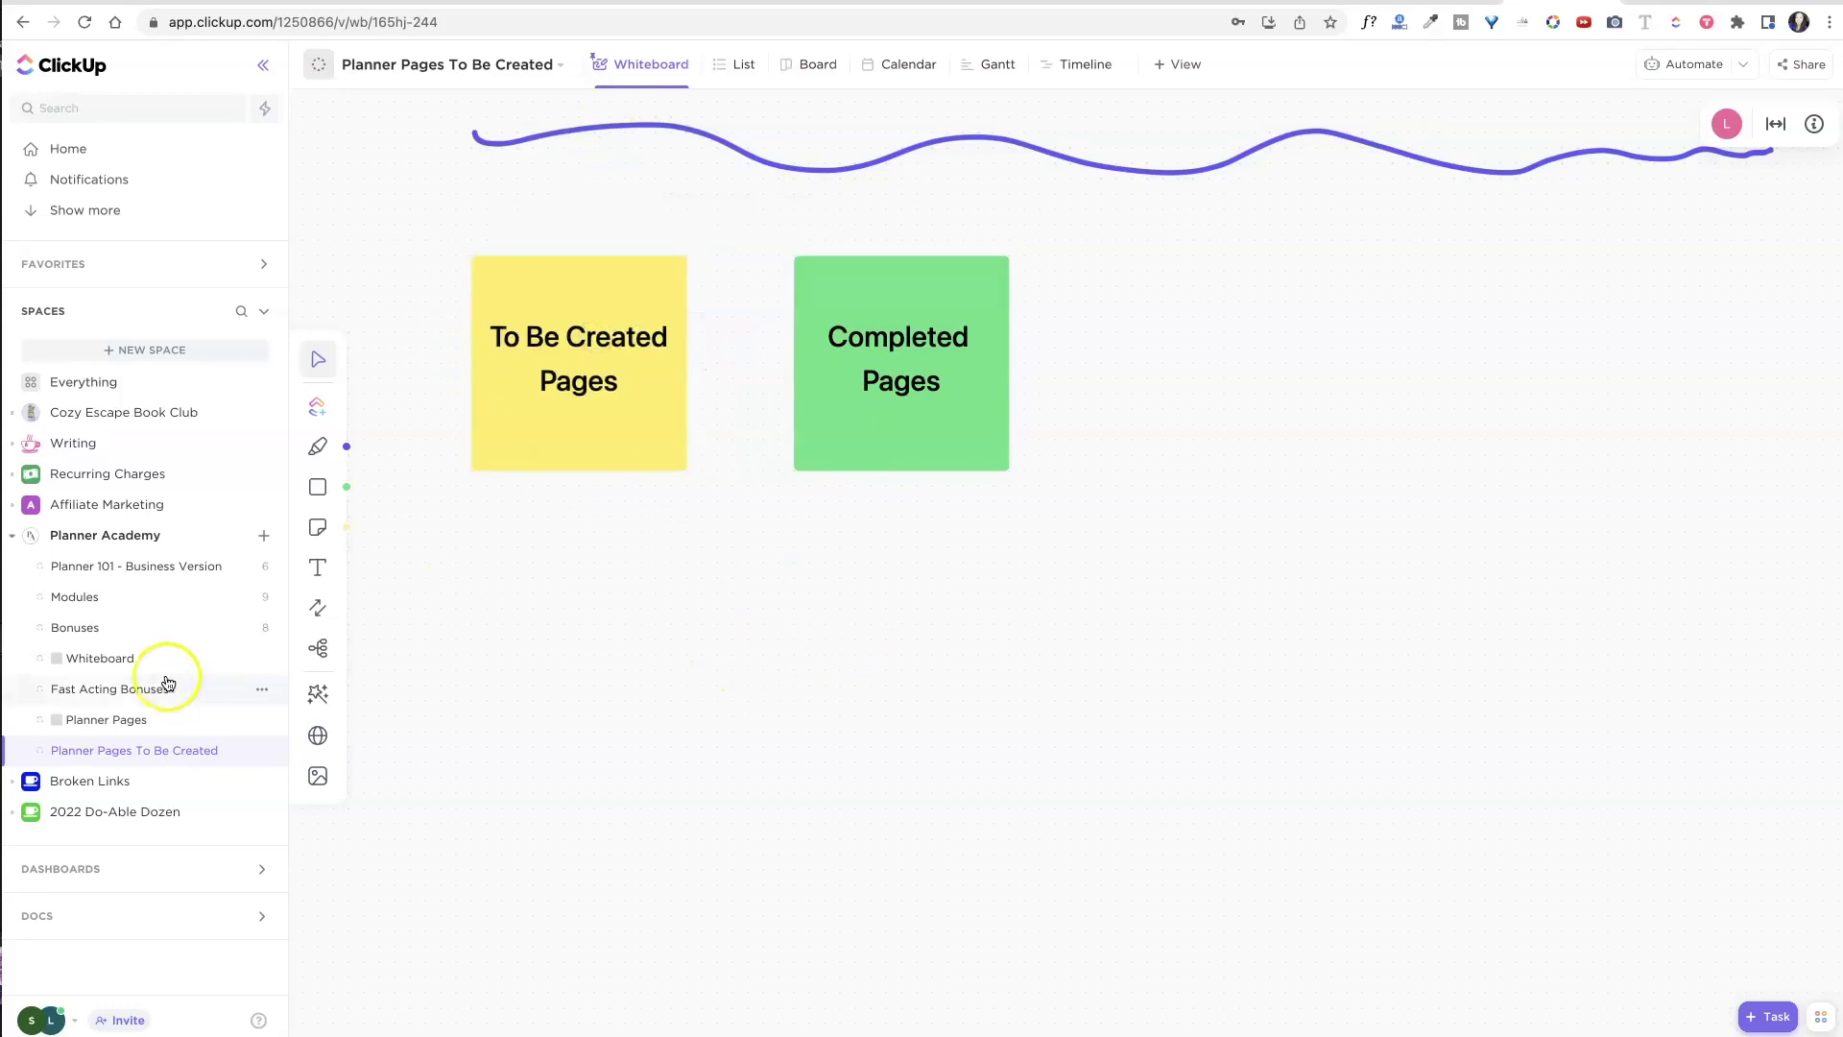
click(319, 569)
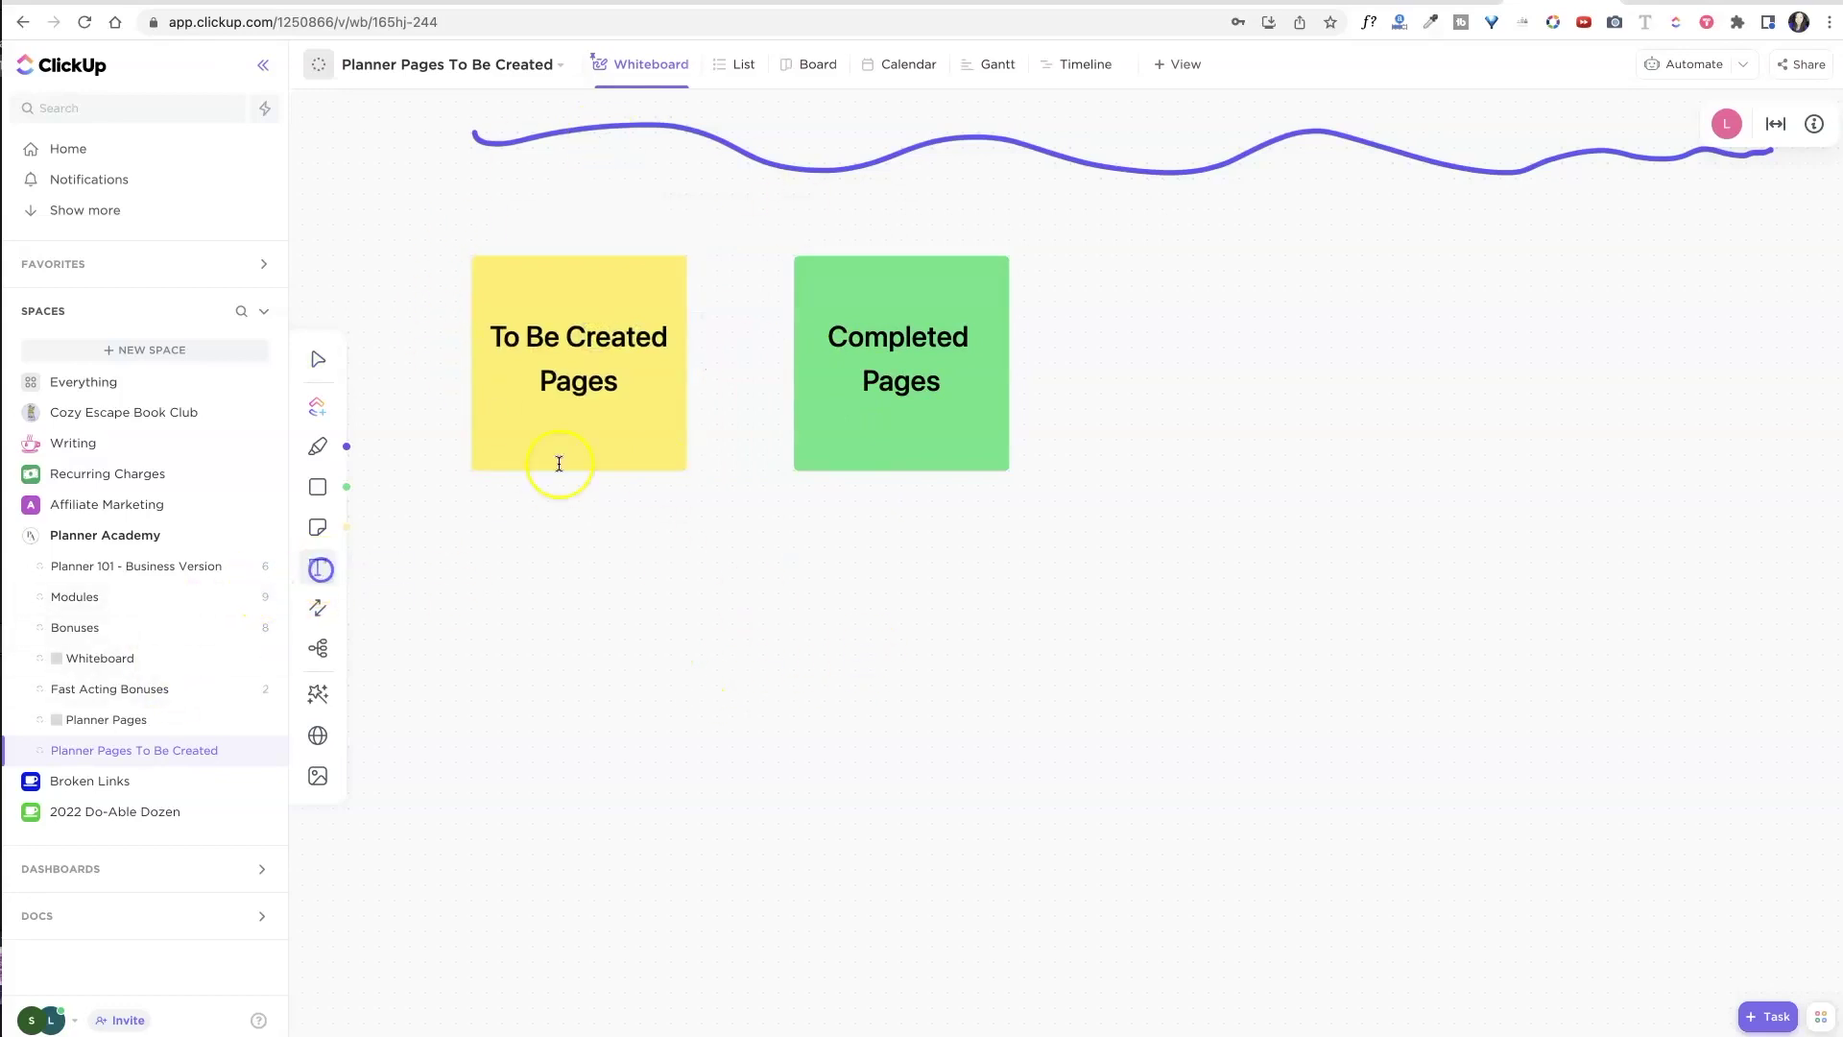
click(491, 219)
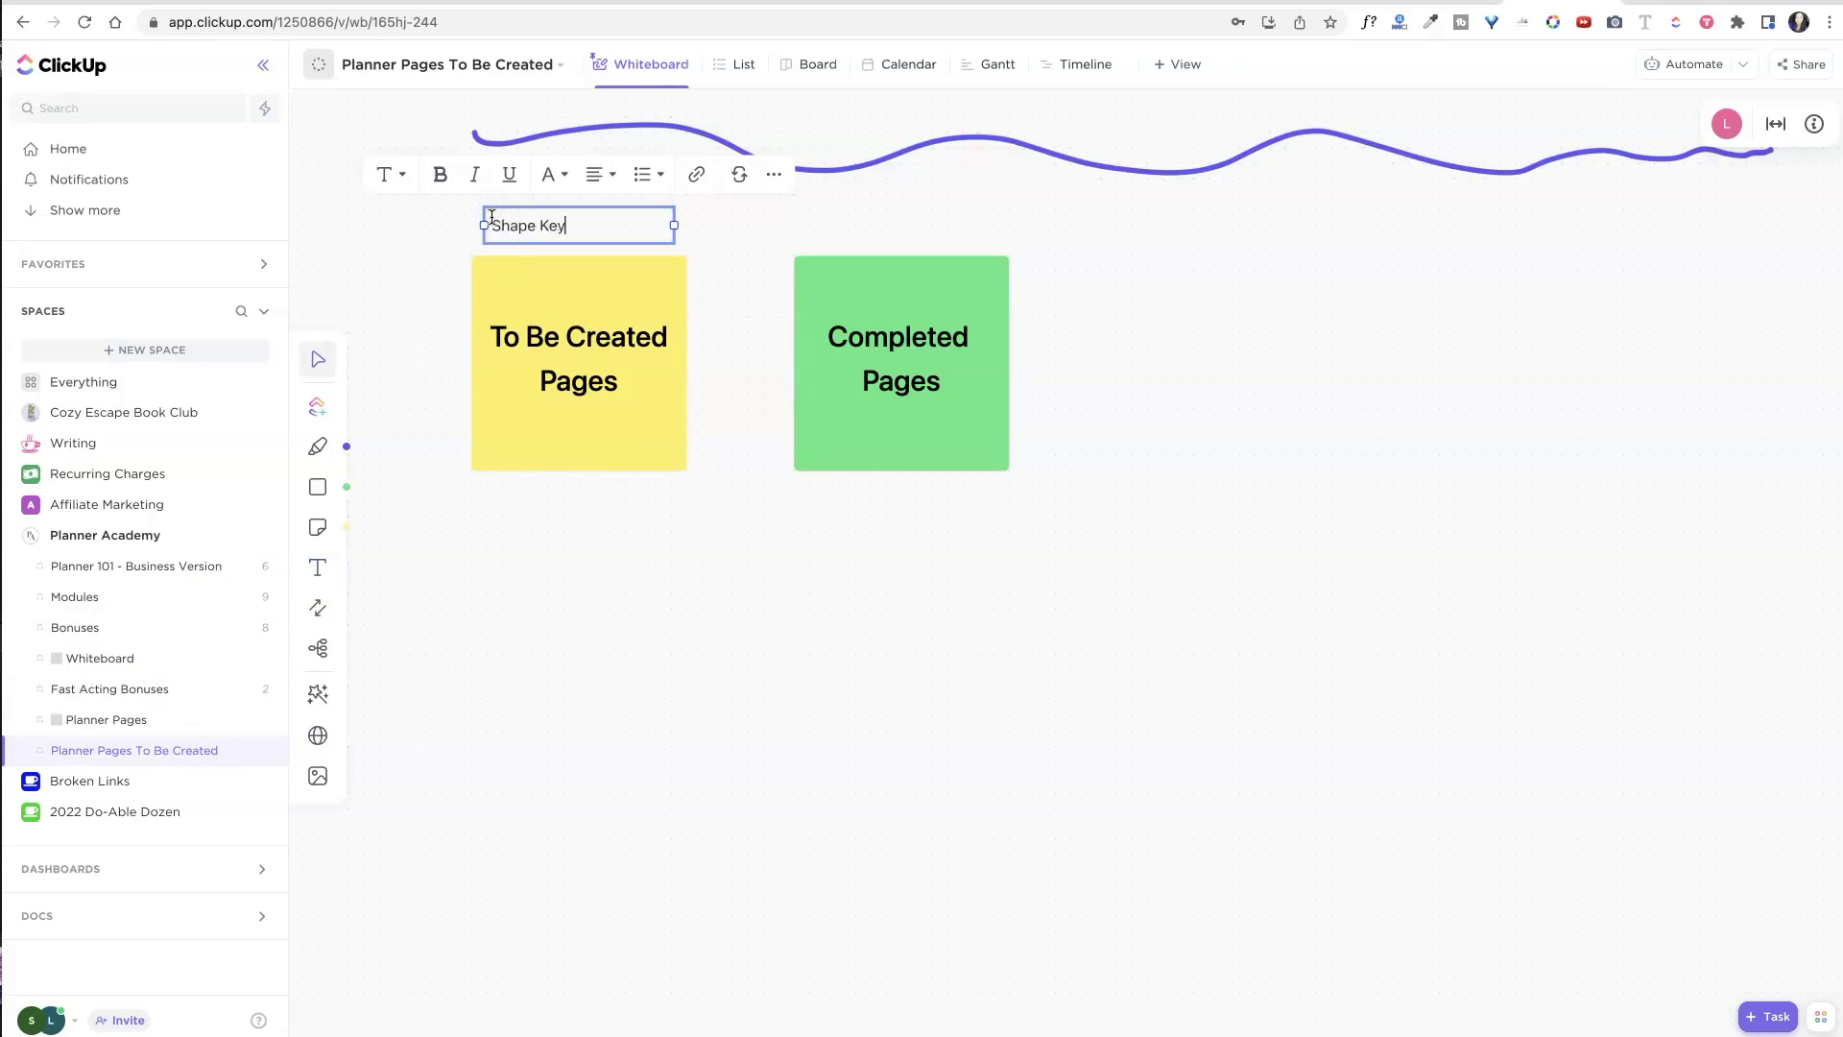
Format the 'Shape Key' label as bold, Heading 1, pink text.
click(442, 175)
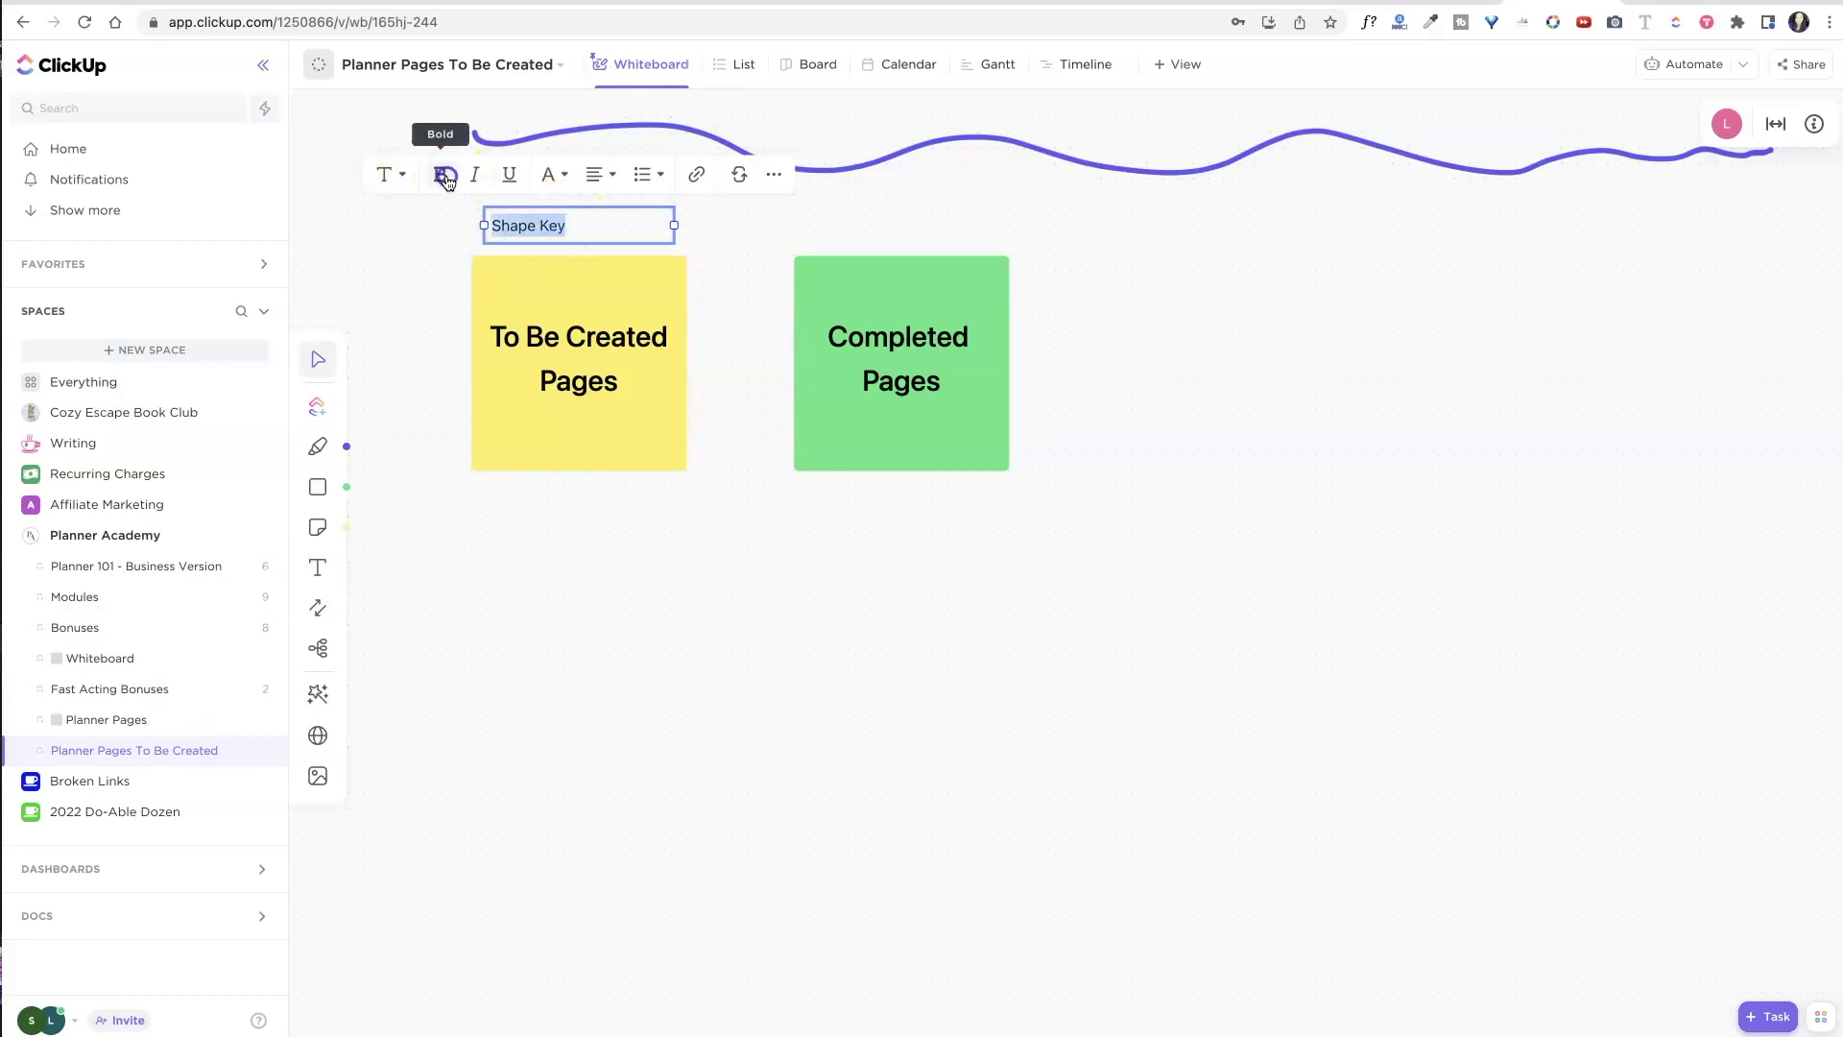
click(392, 177)
click(437, 274)
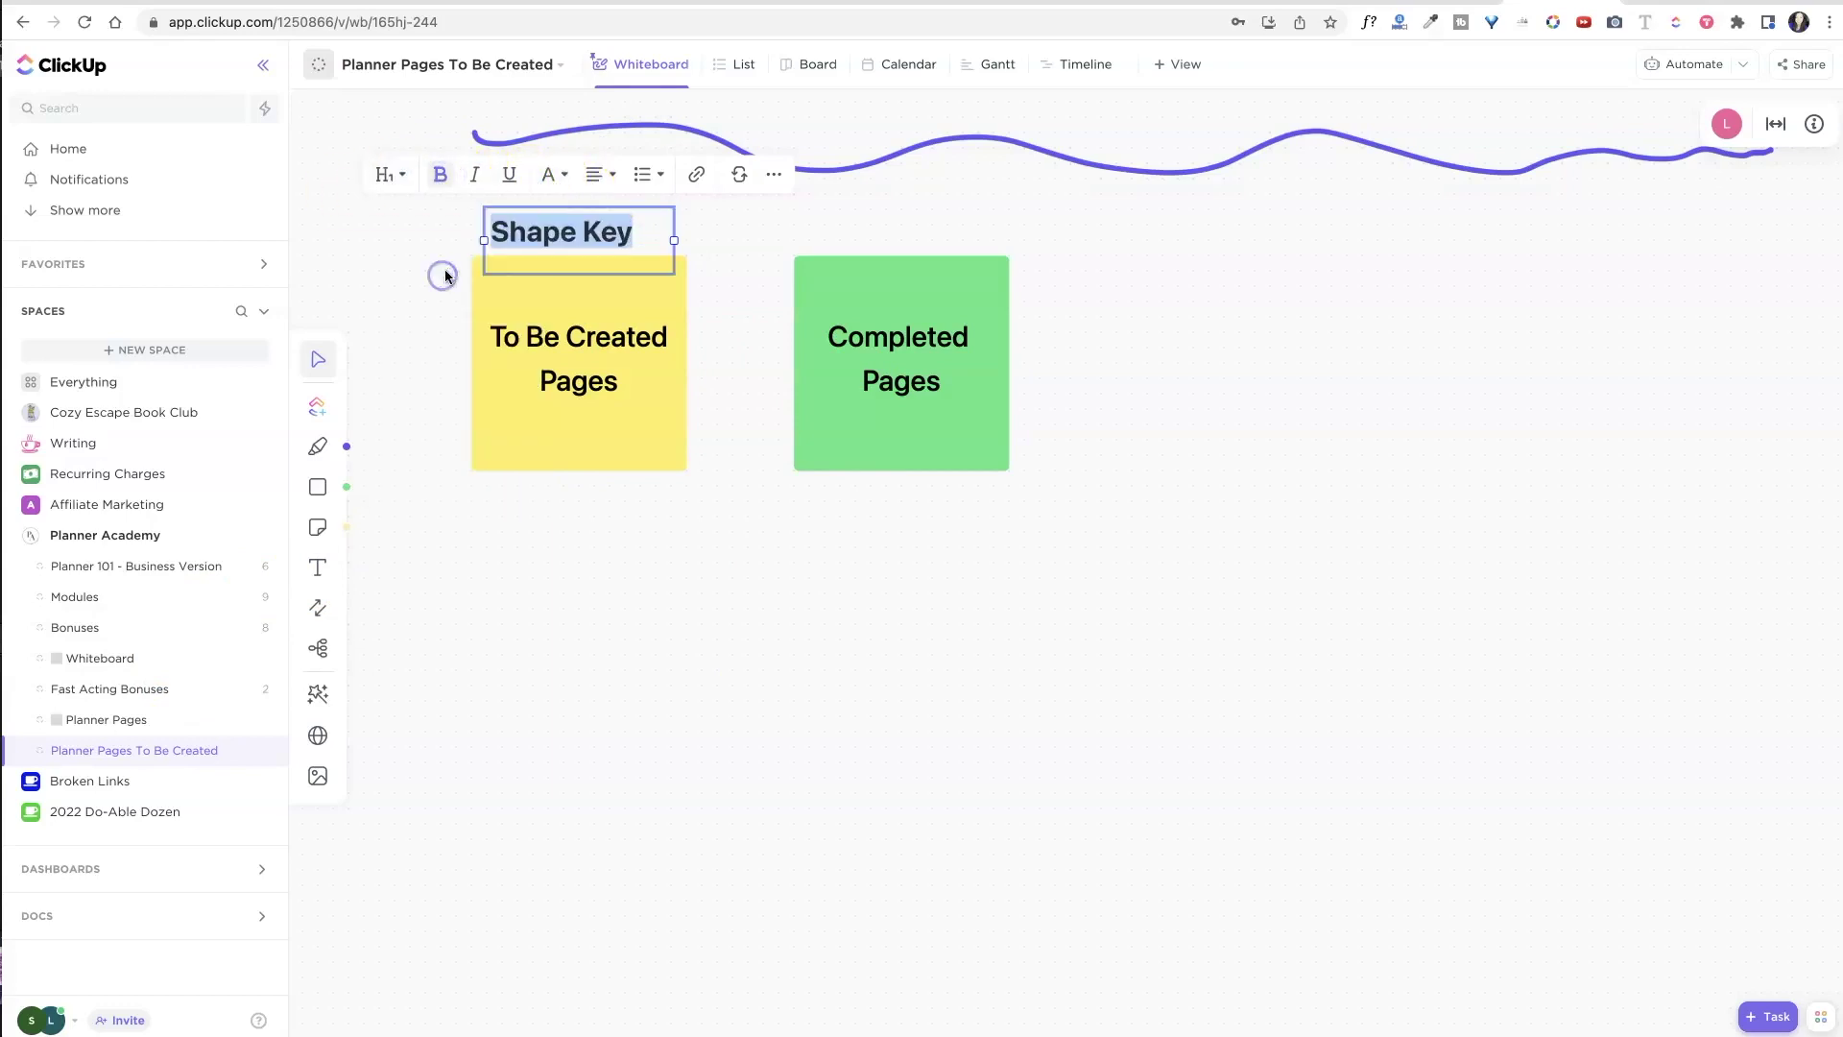
click(553, 174)
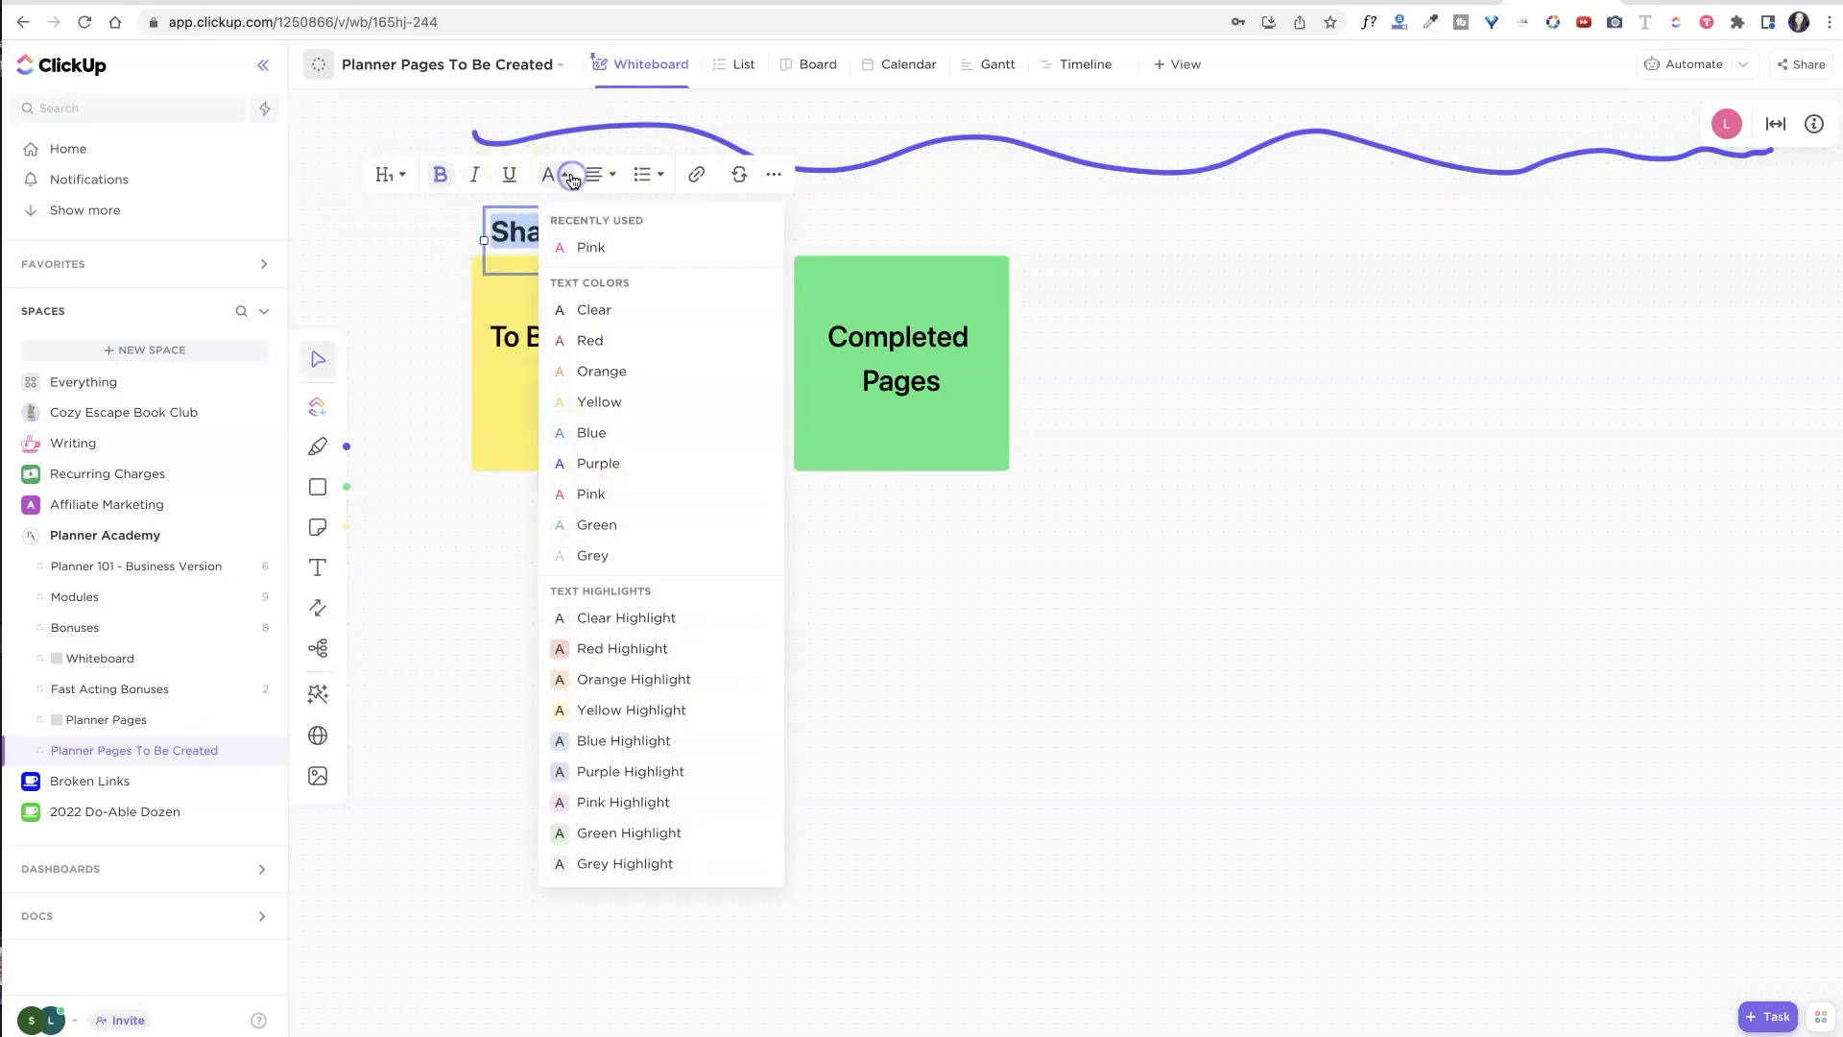
click(596, 249)
click(581, 274)
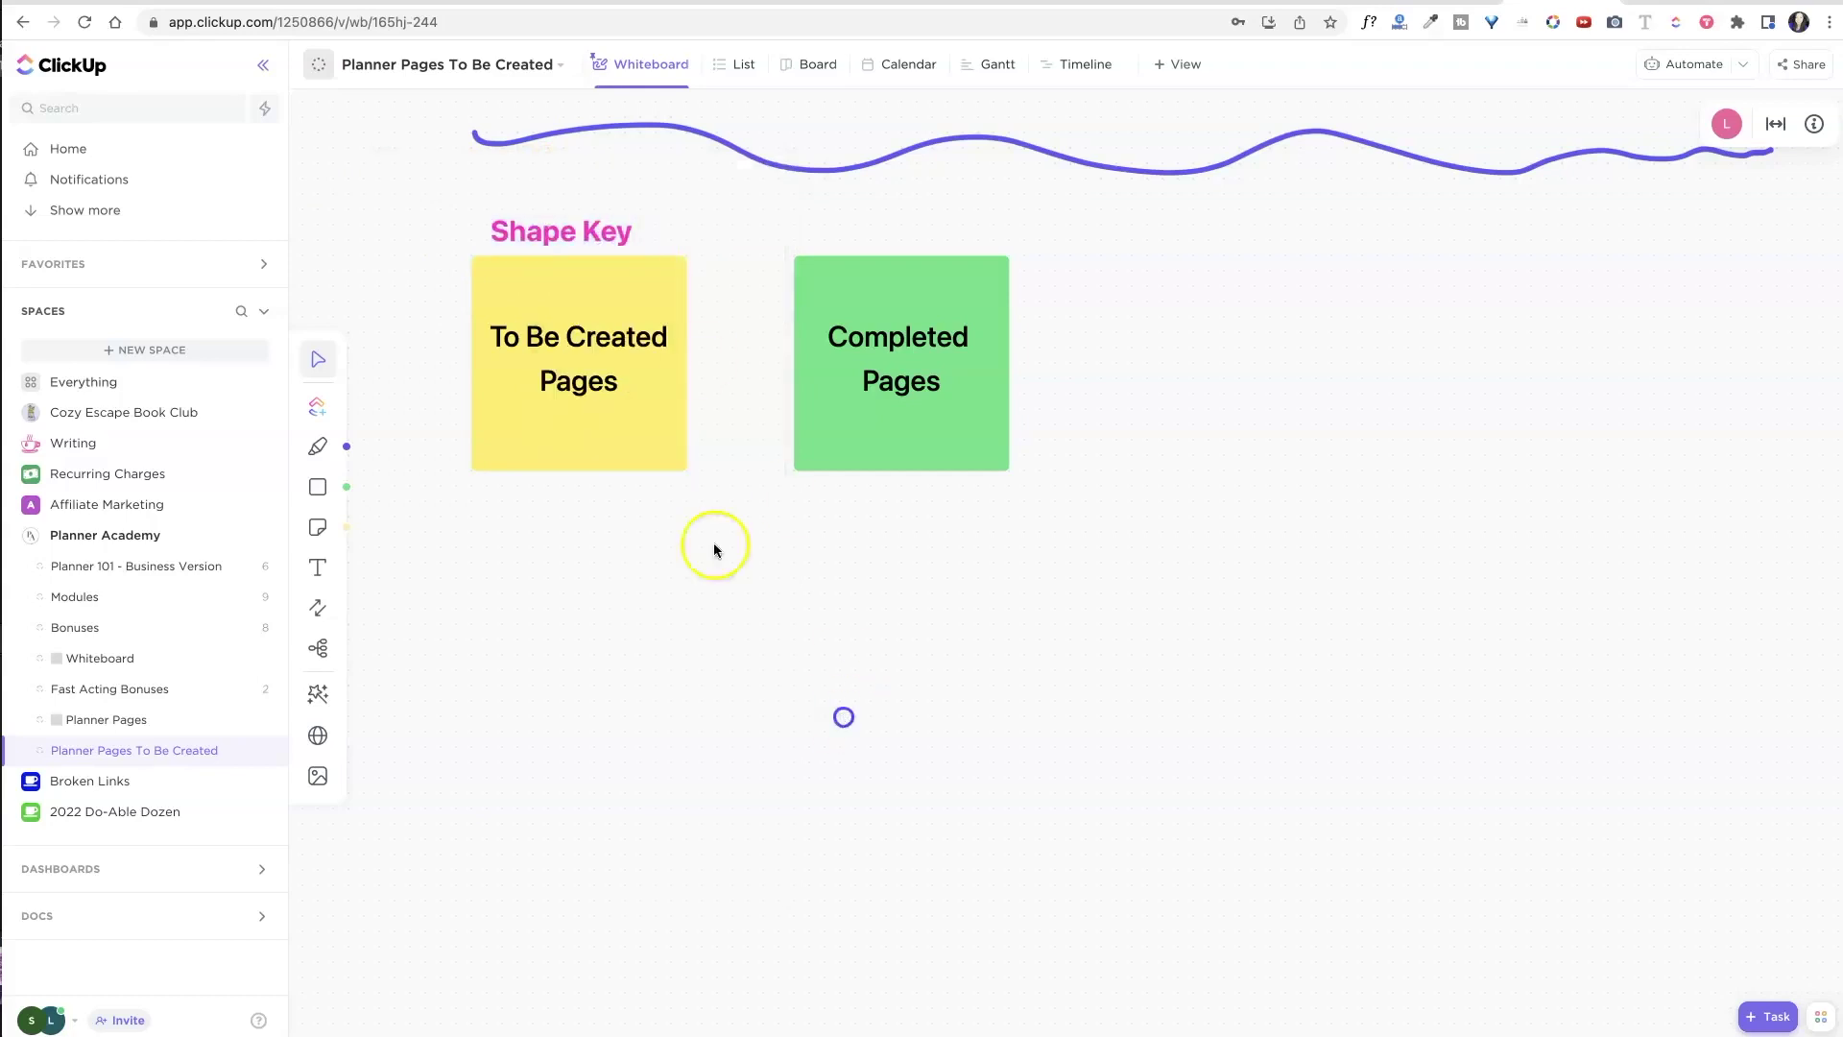
click(607, 235)
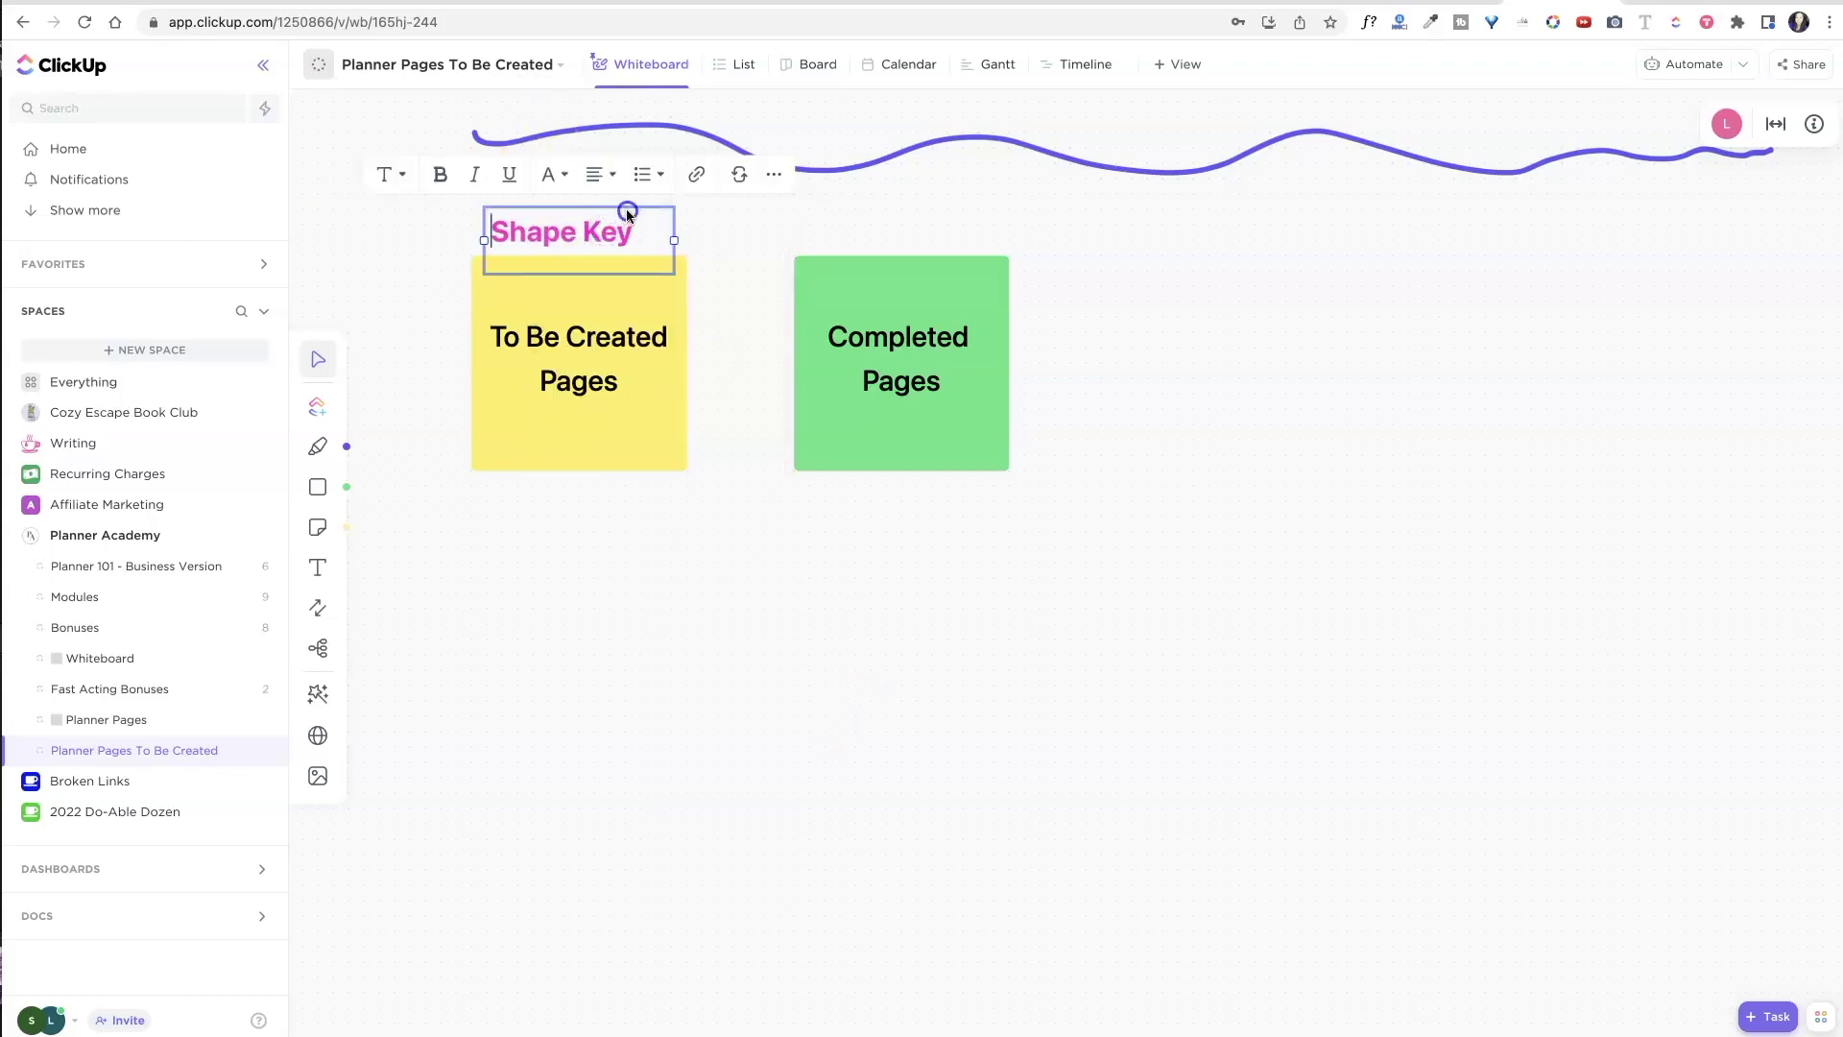
Add a pink-filled circle labelled 'Links' in Heading 1 beside the green note.
click(318, 486)
click(381, 529)
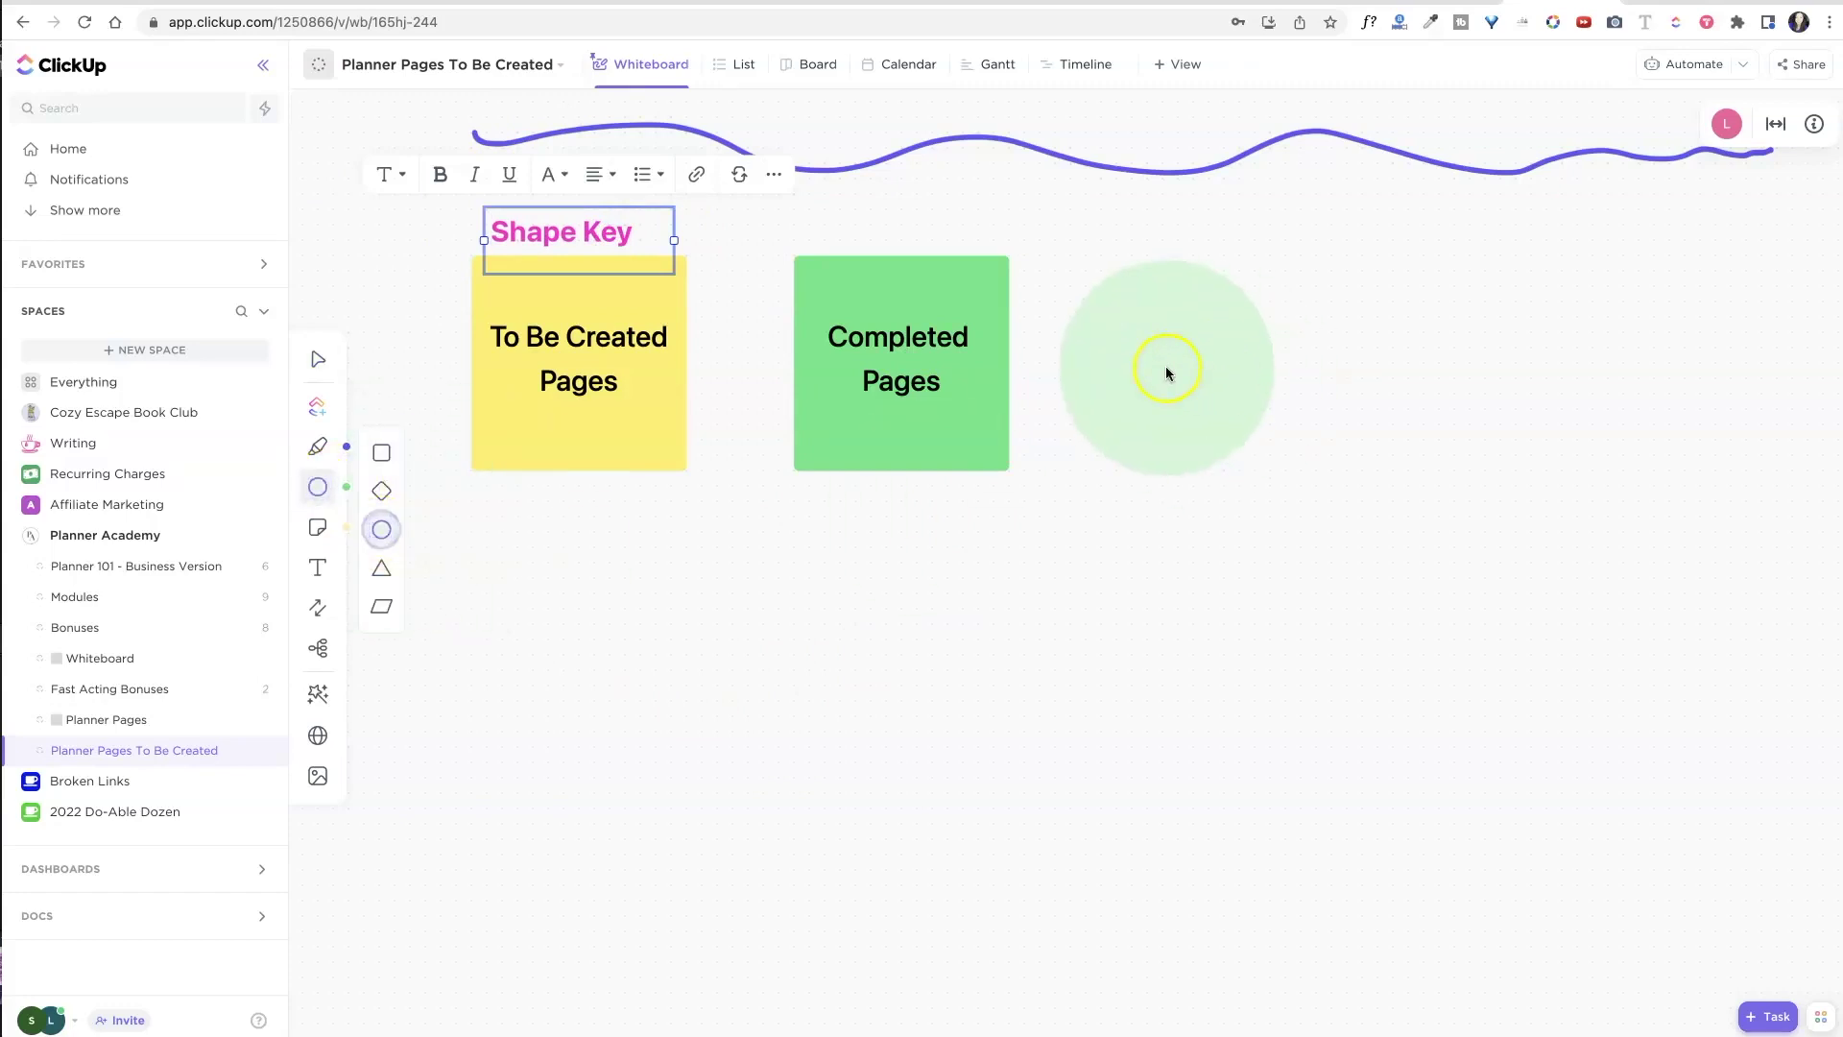
click(1229, 367)
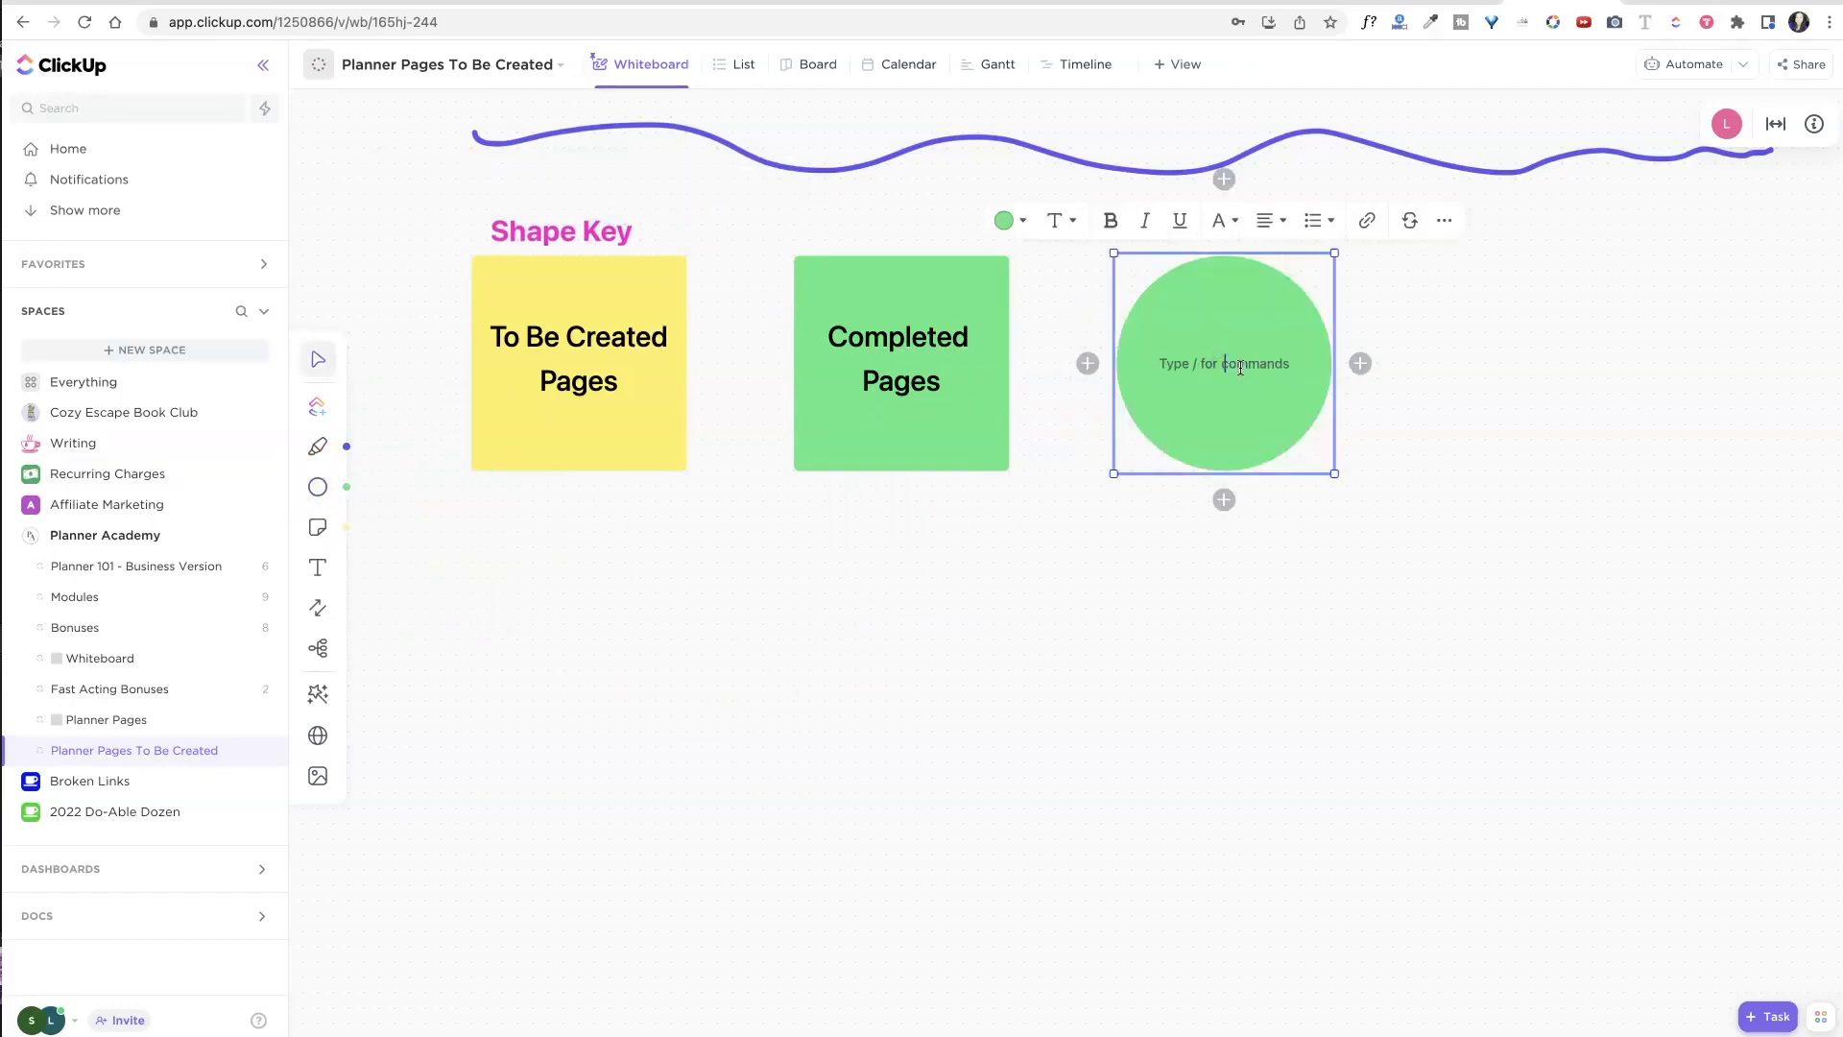
click(1255, 349)
click(1030, 224)
click(1030, 224)
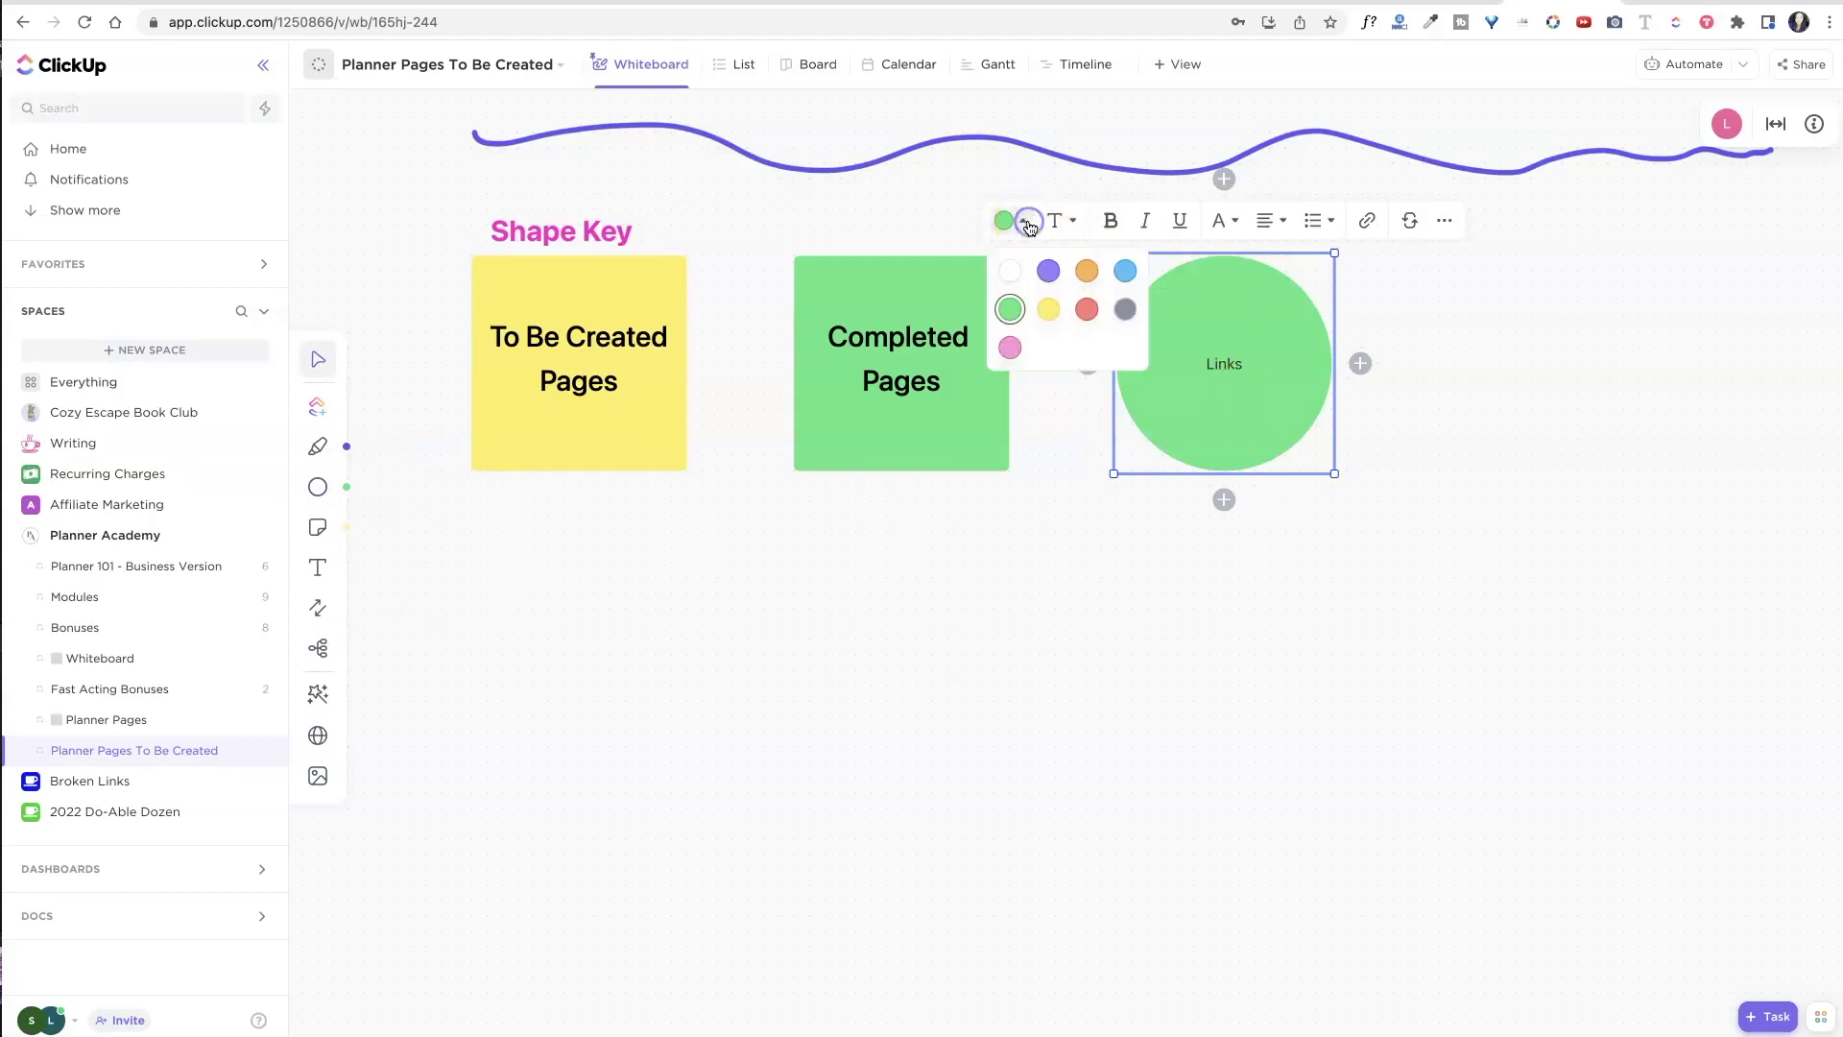
click(1008, 347)
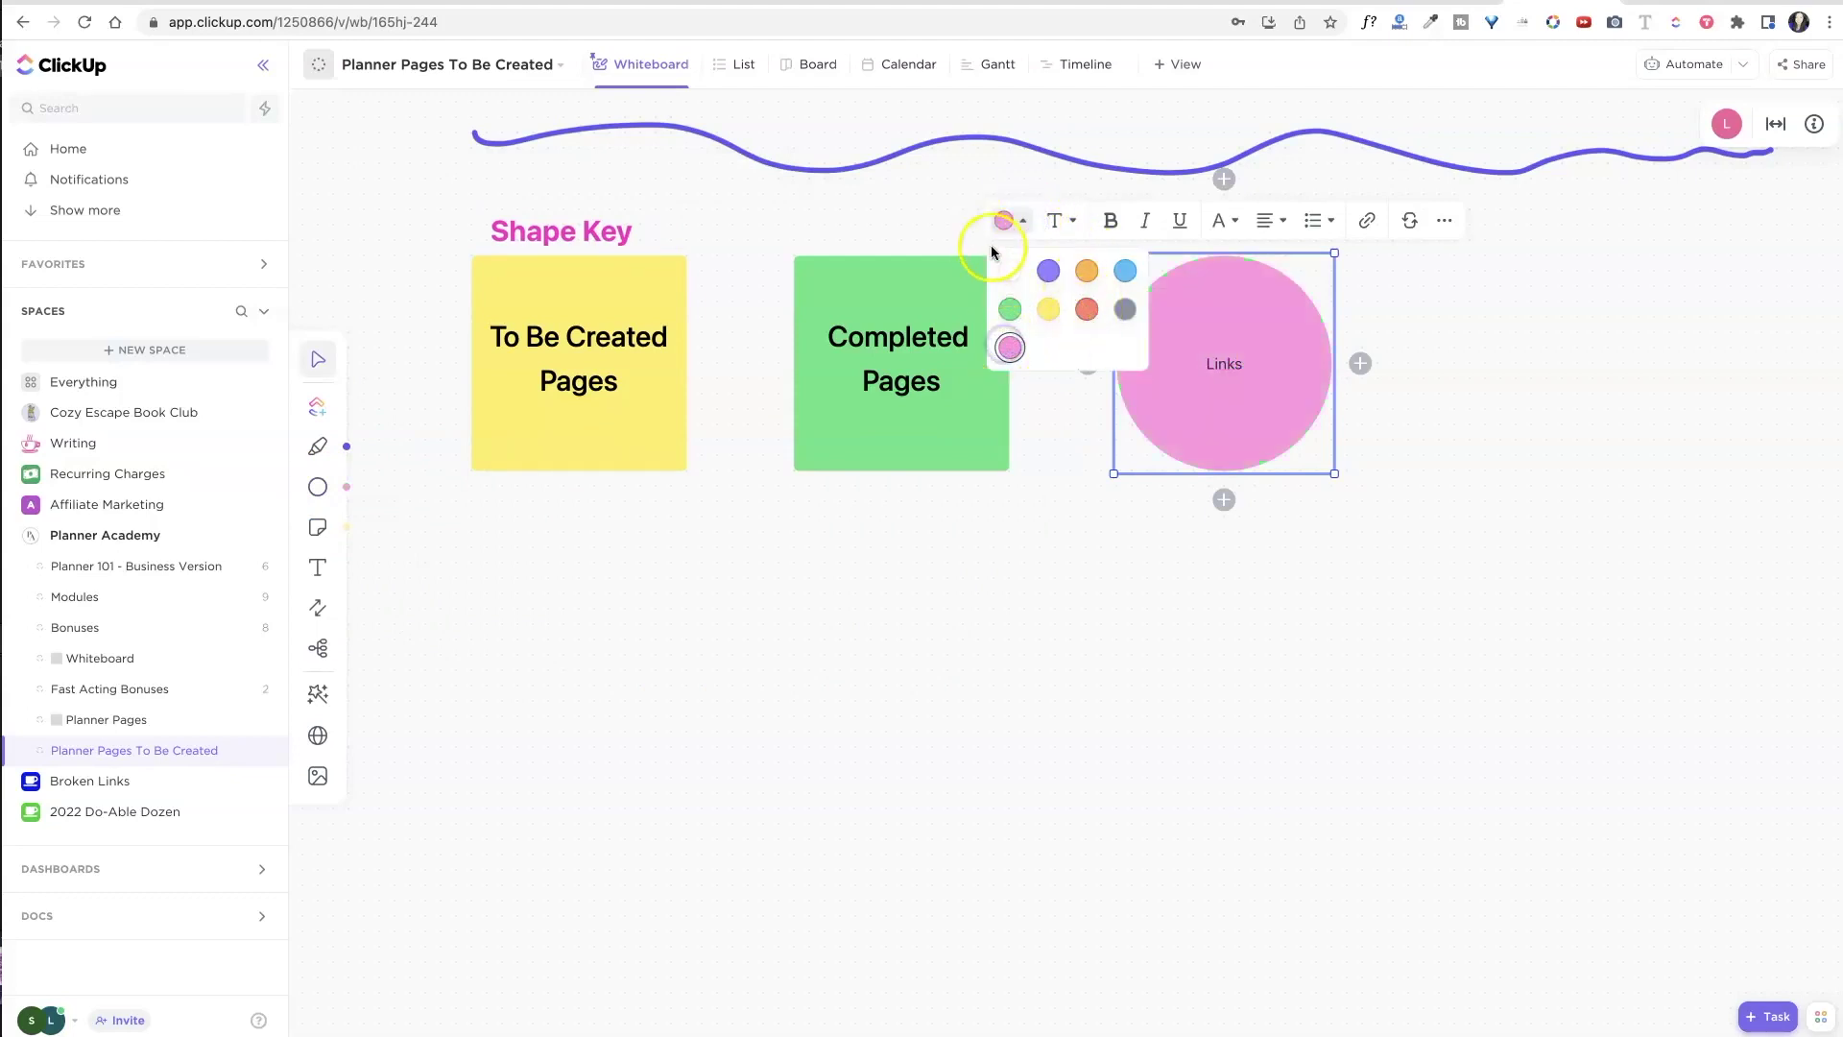
click(1075, 222)
click(1104, 328)
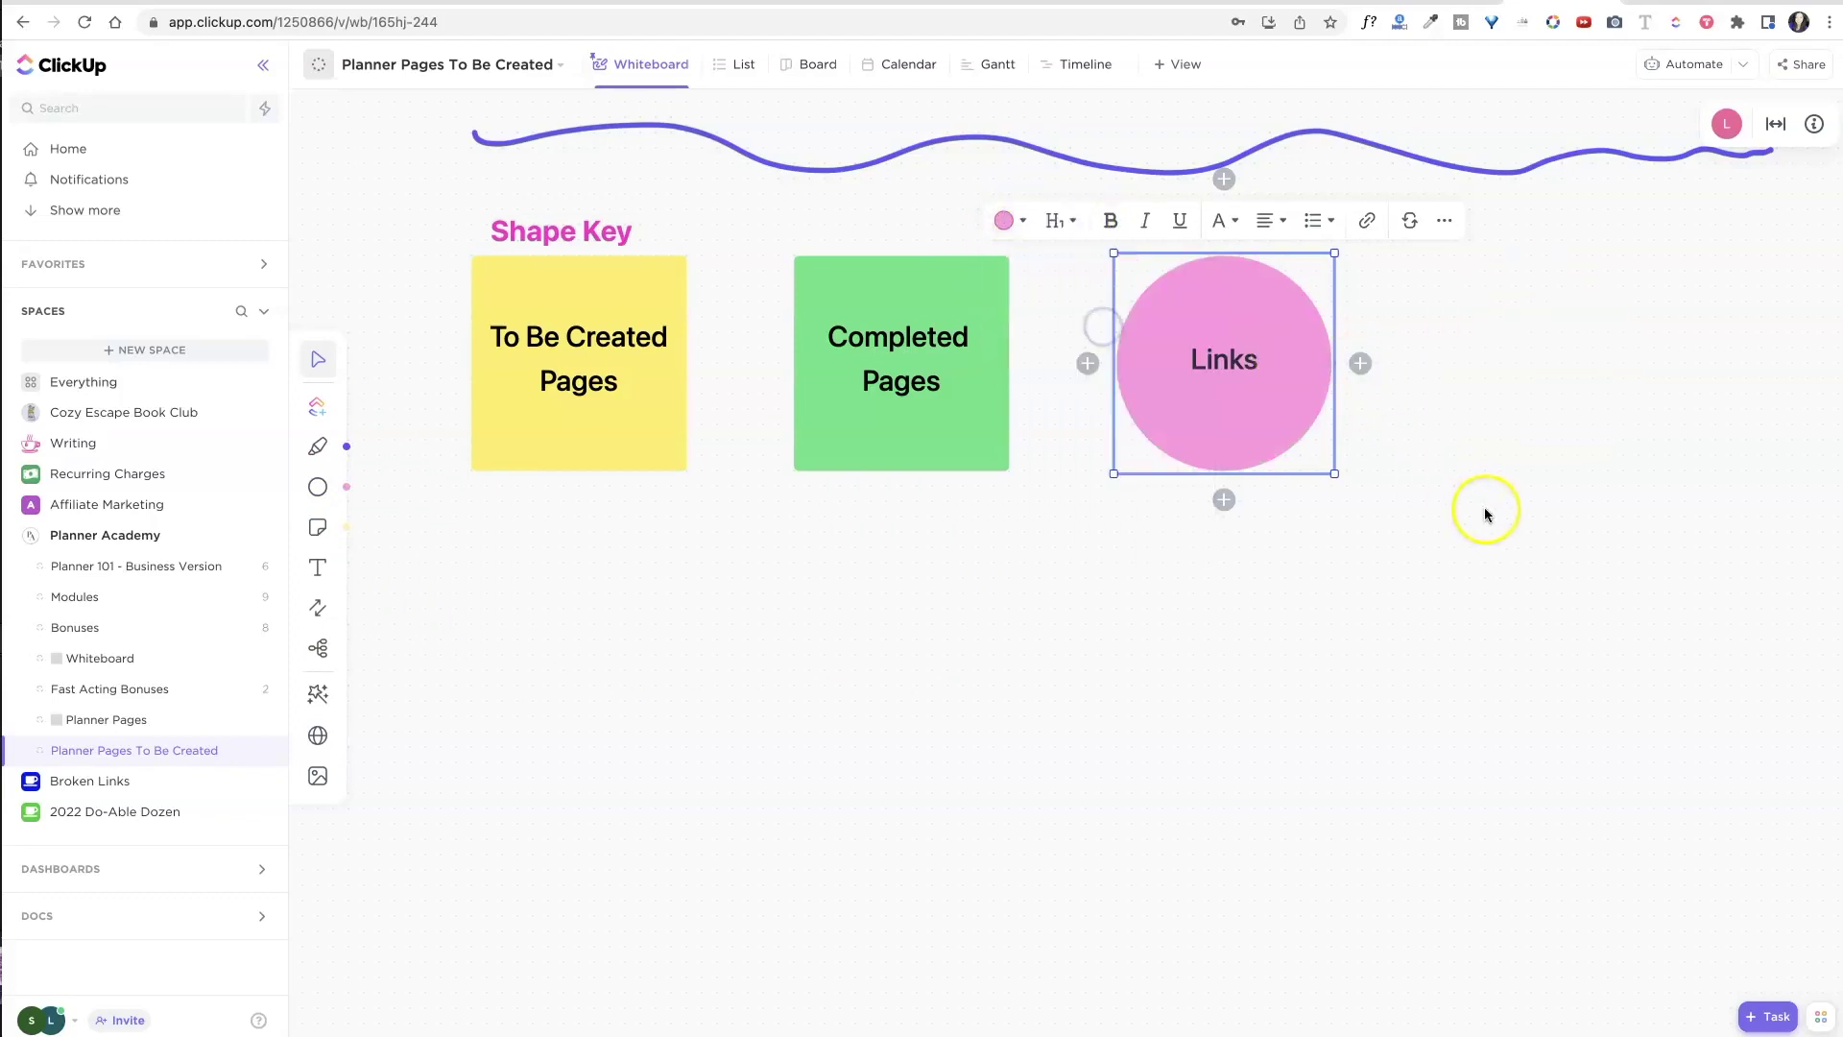
click(677, 622)
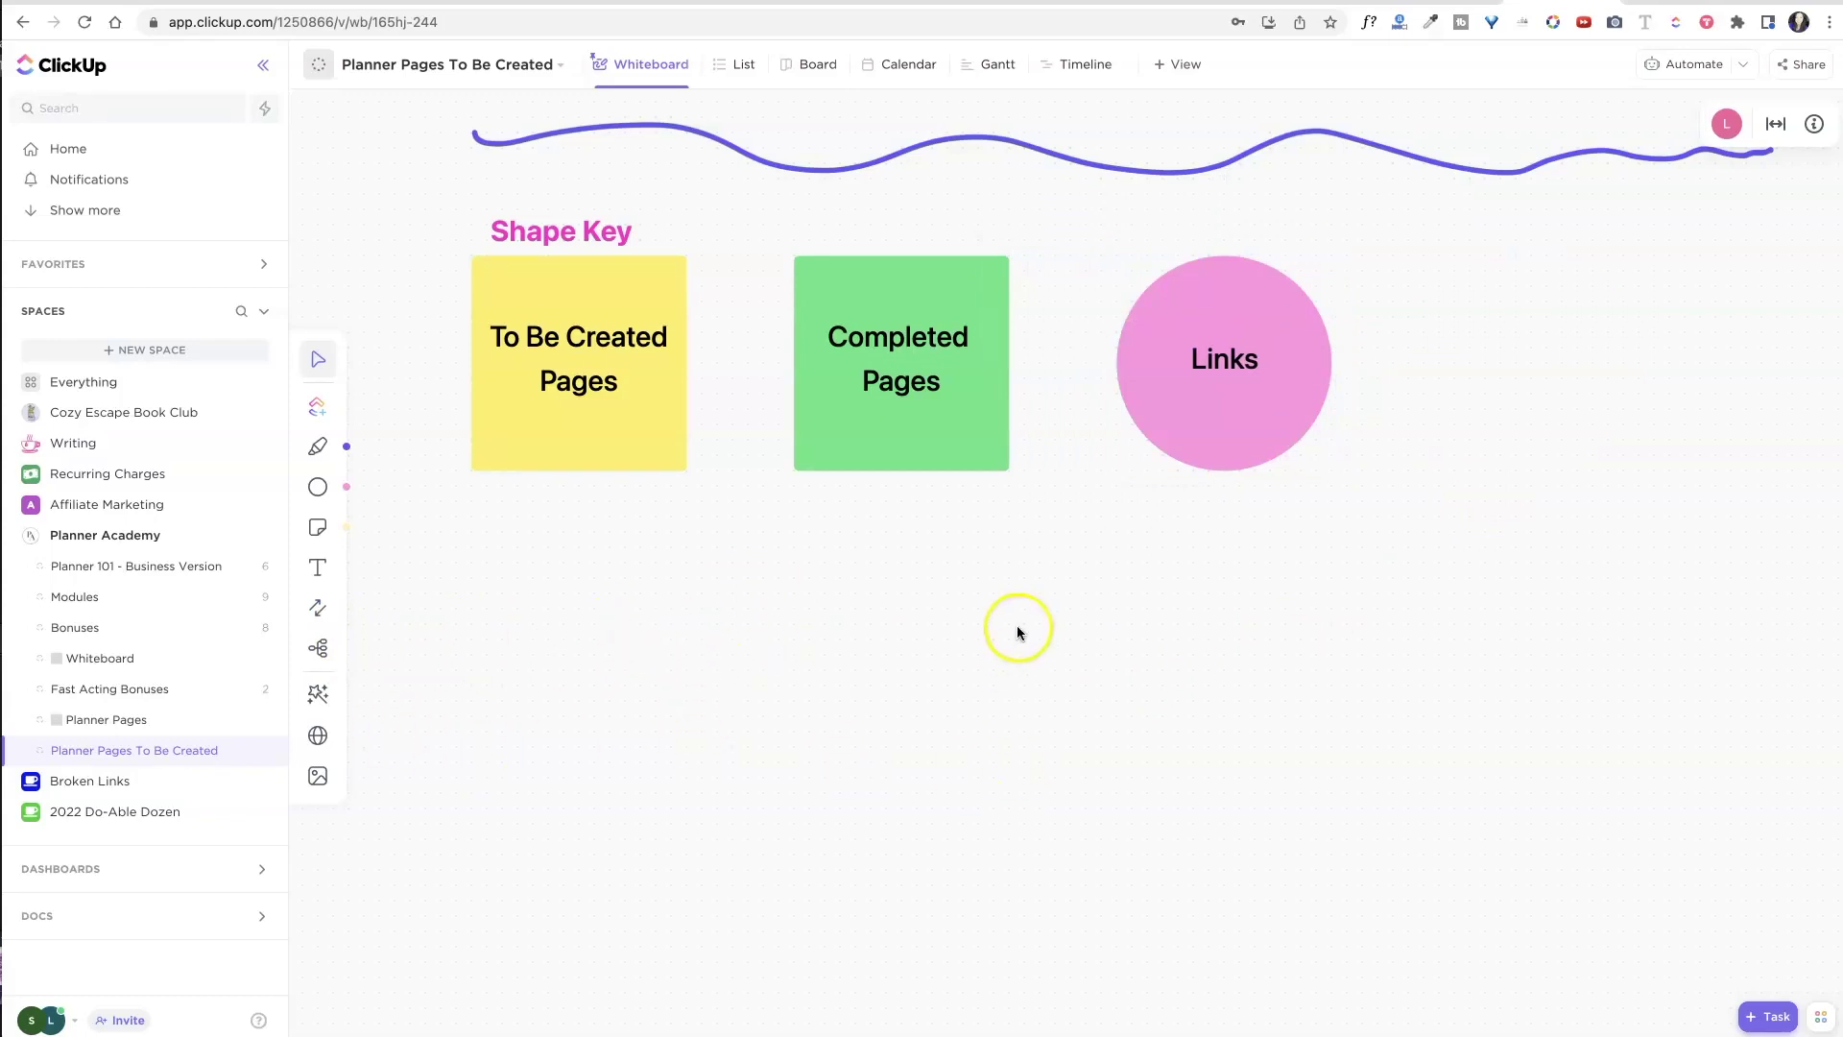
Add a bold Heading 1 text 'Planner Page Design' below the notes.
scroll(1014, 626, down, 2)
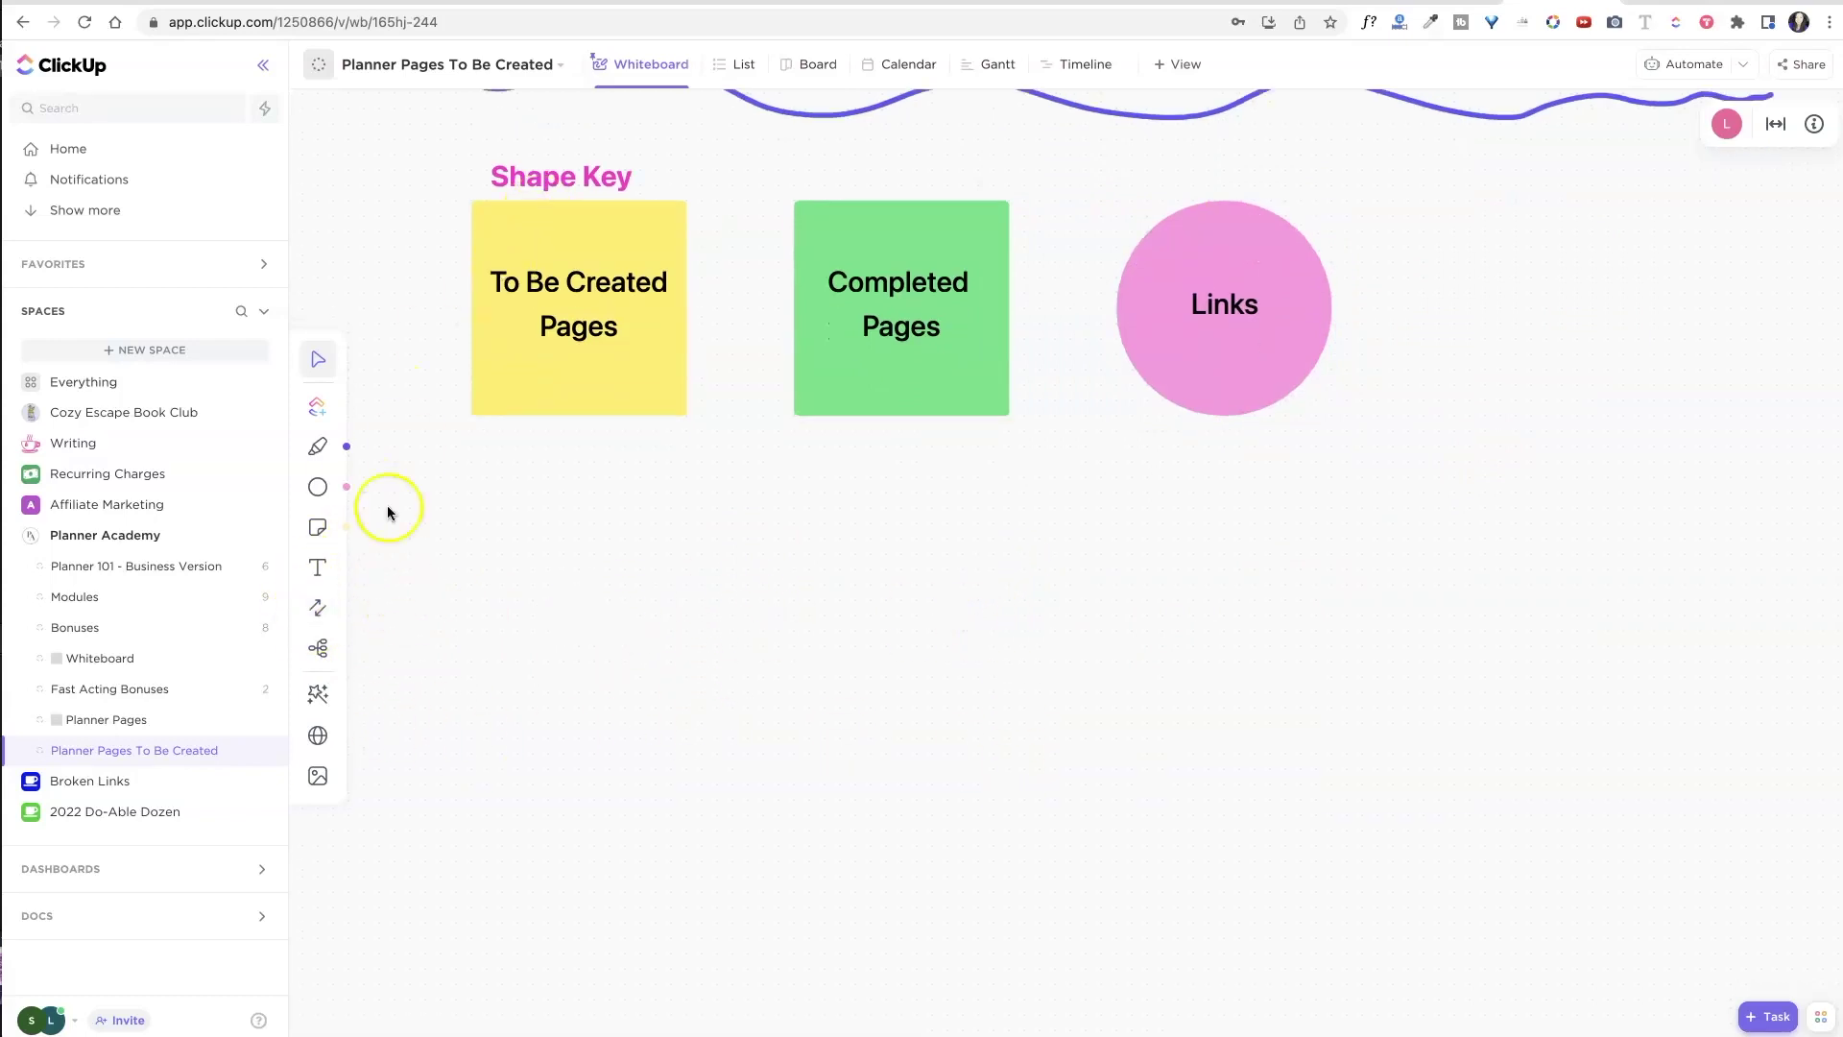
click(322, 570)
click(907, 586)
text(Planner Page)
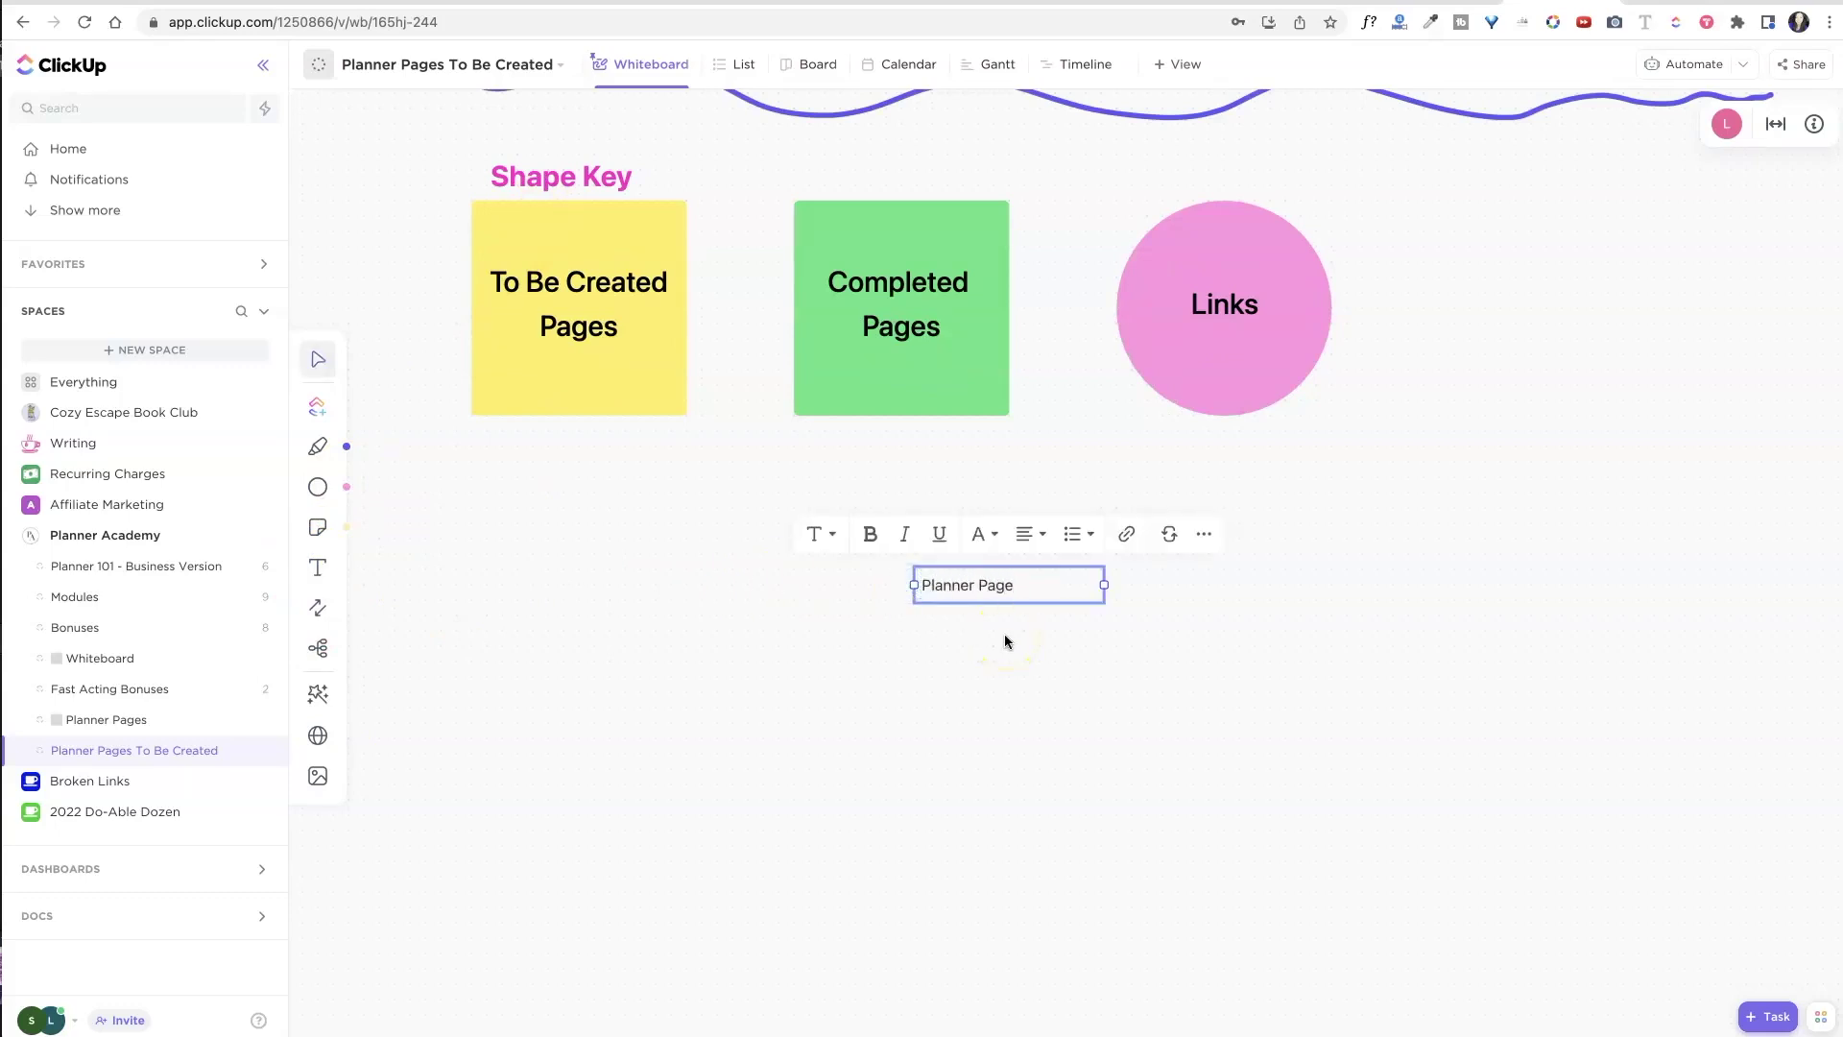
text( Design)
key(ctrl+a)
click(871, 534)
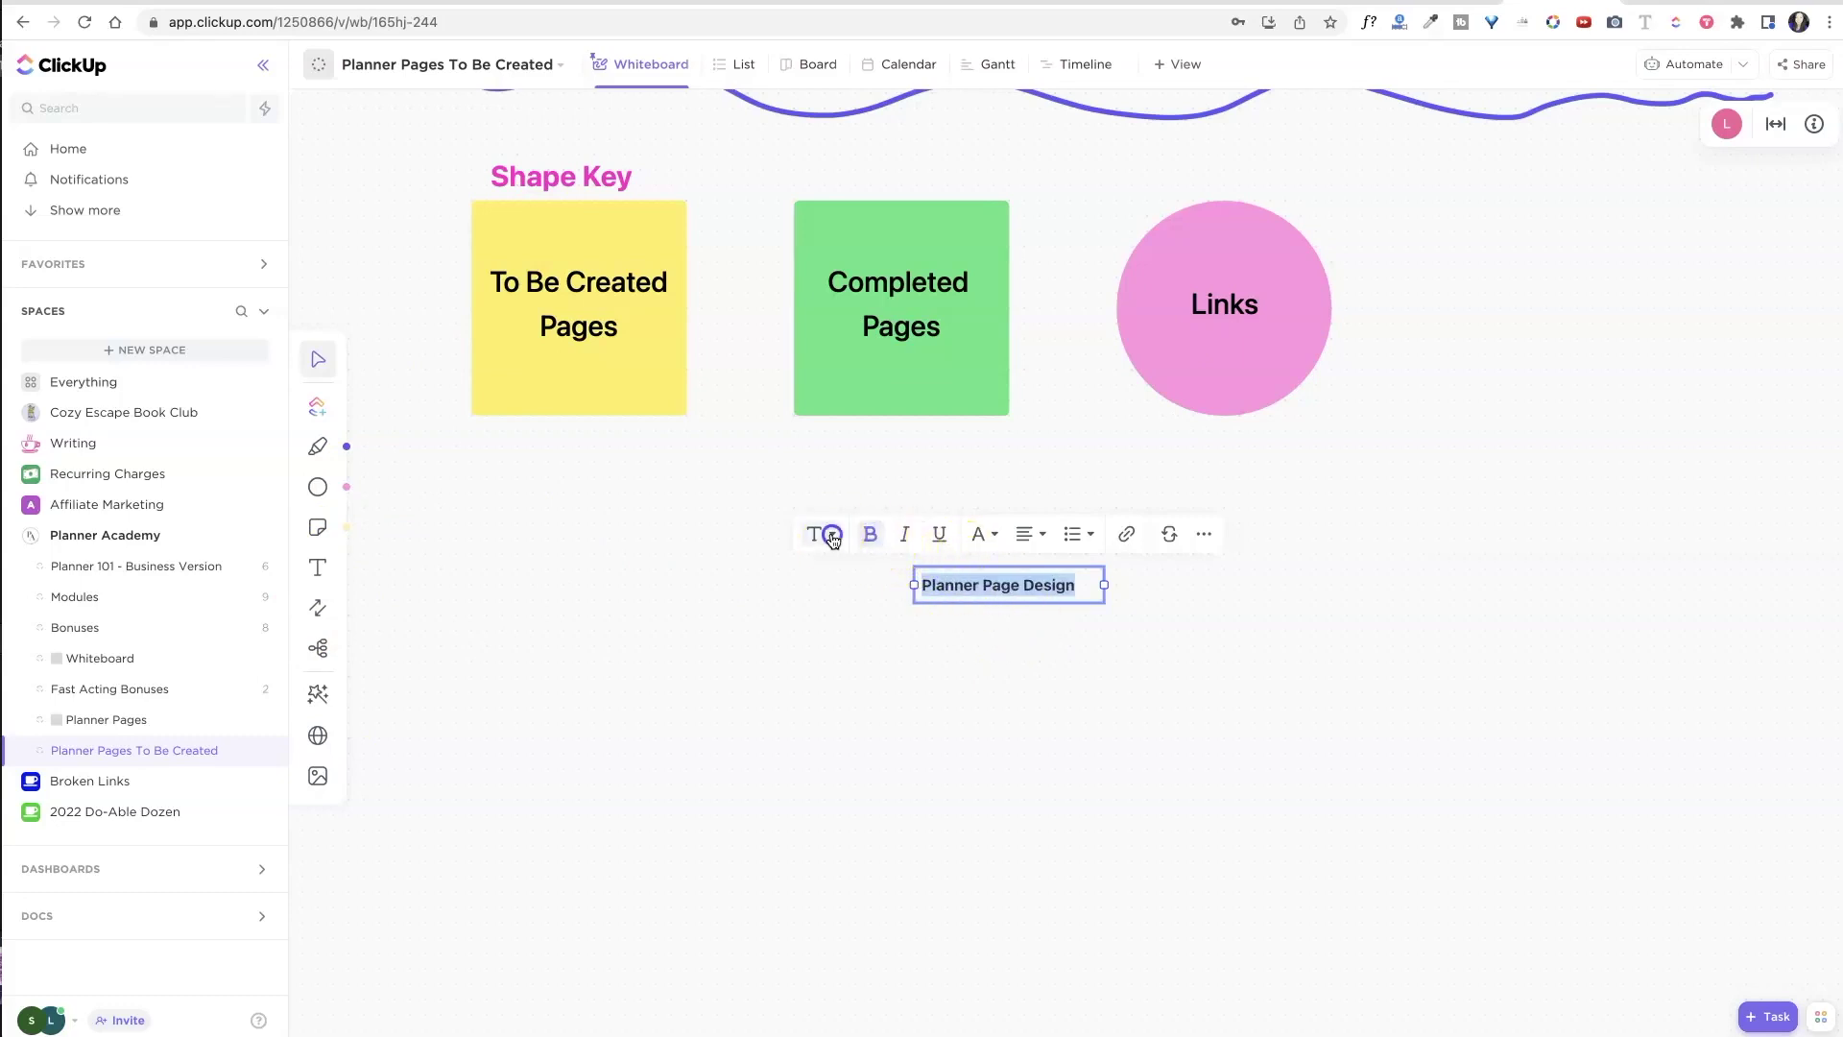
click(824, 535)
click(861, 642)
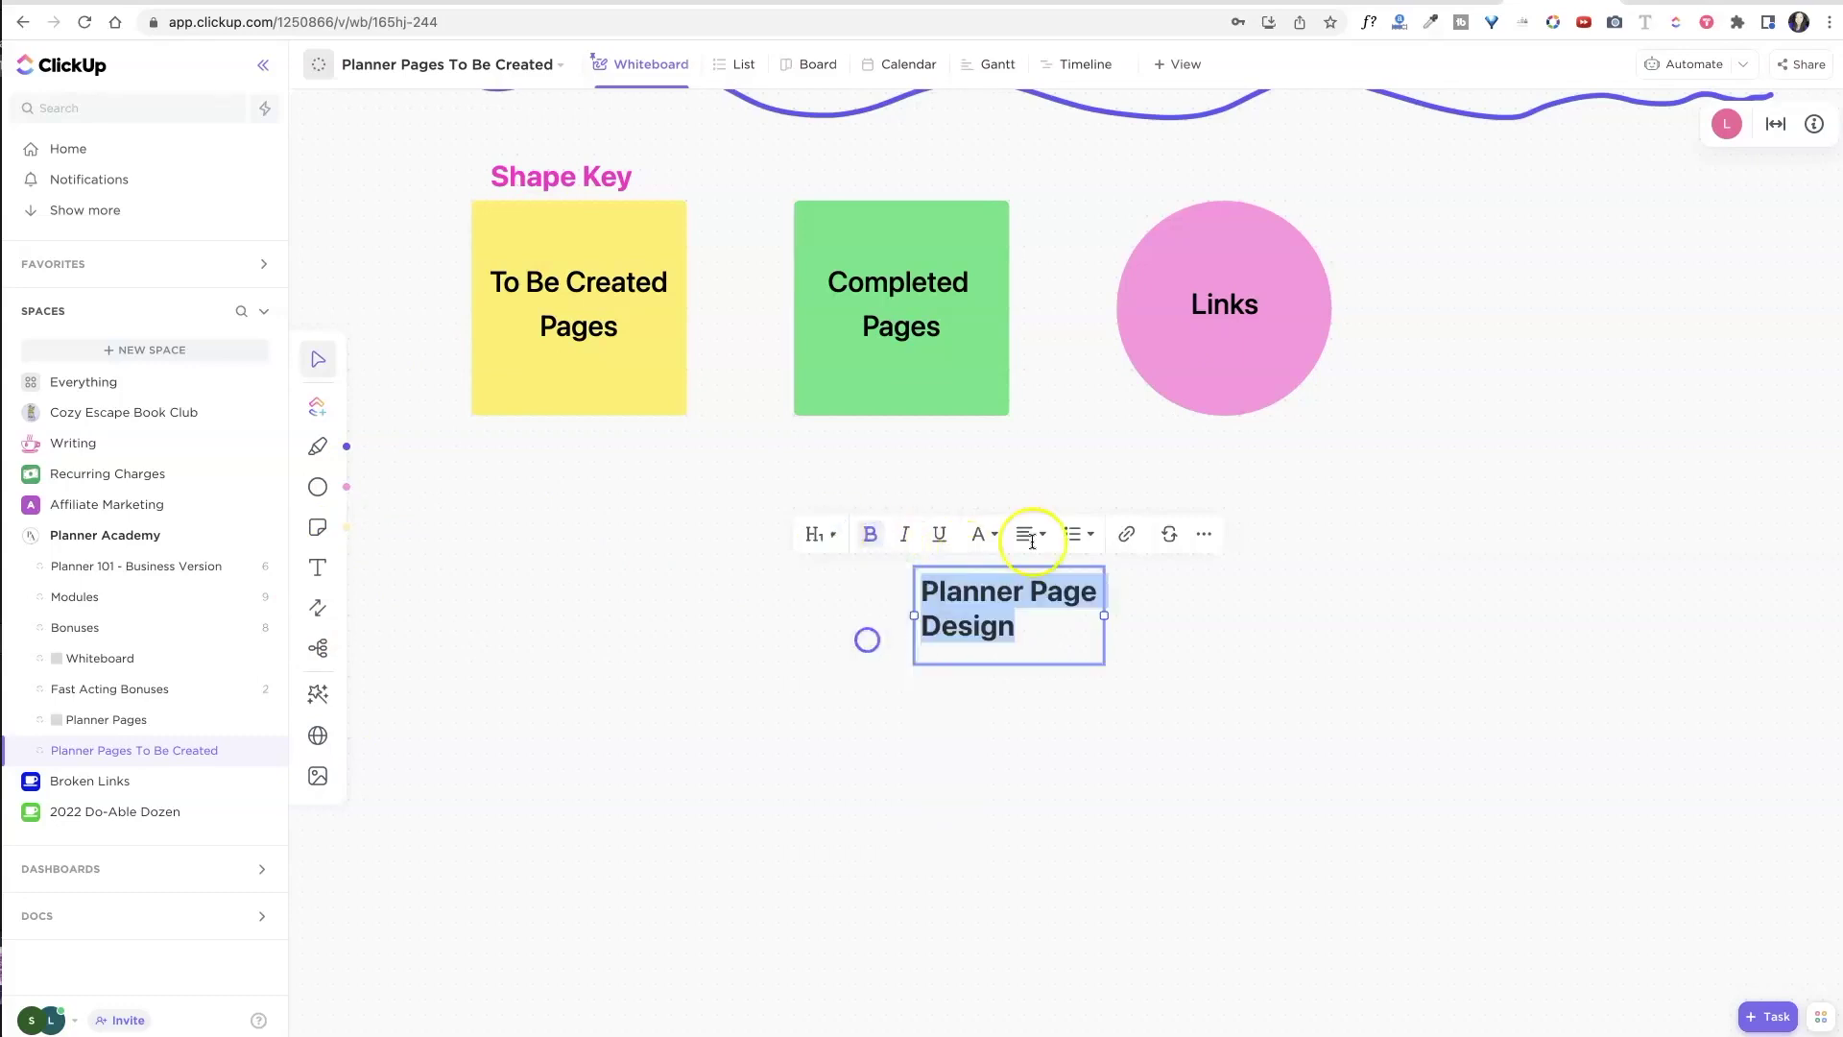
Give the heading a pink highlight and widen its box so it fits one line.
click(981, 534)
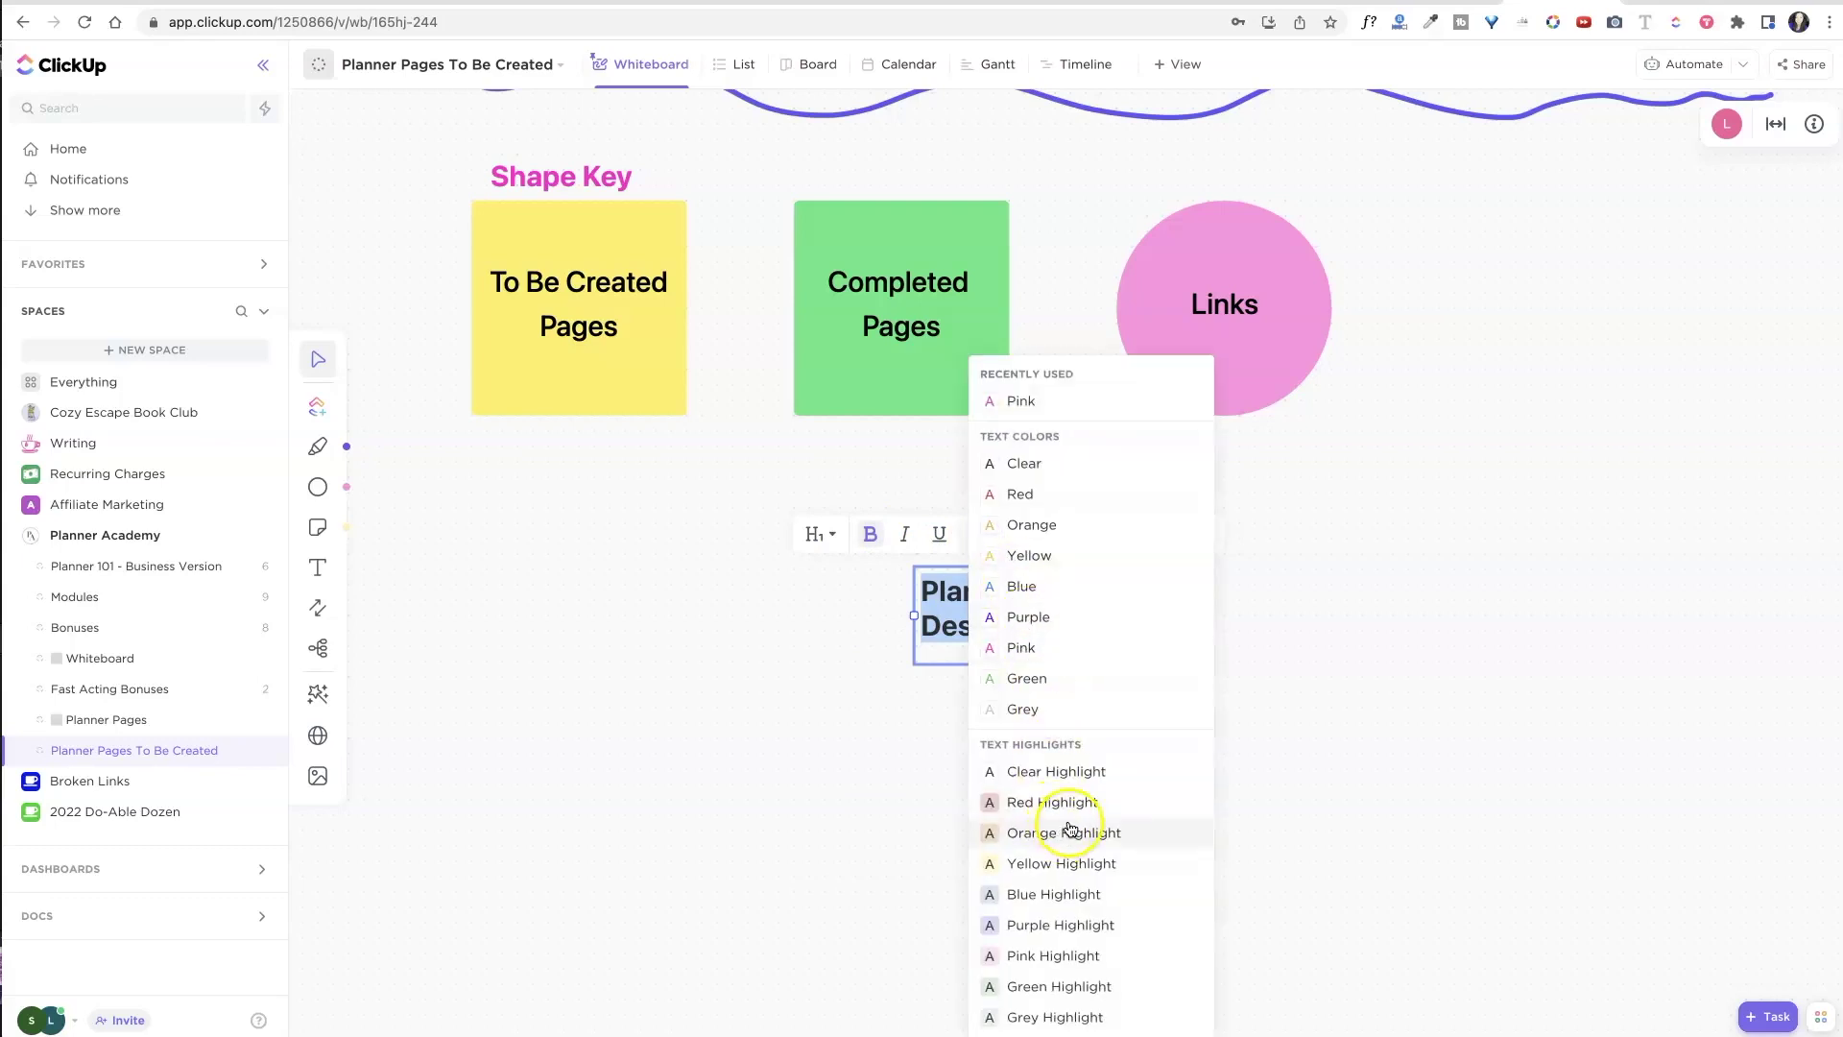
click(1083, 957)
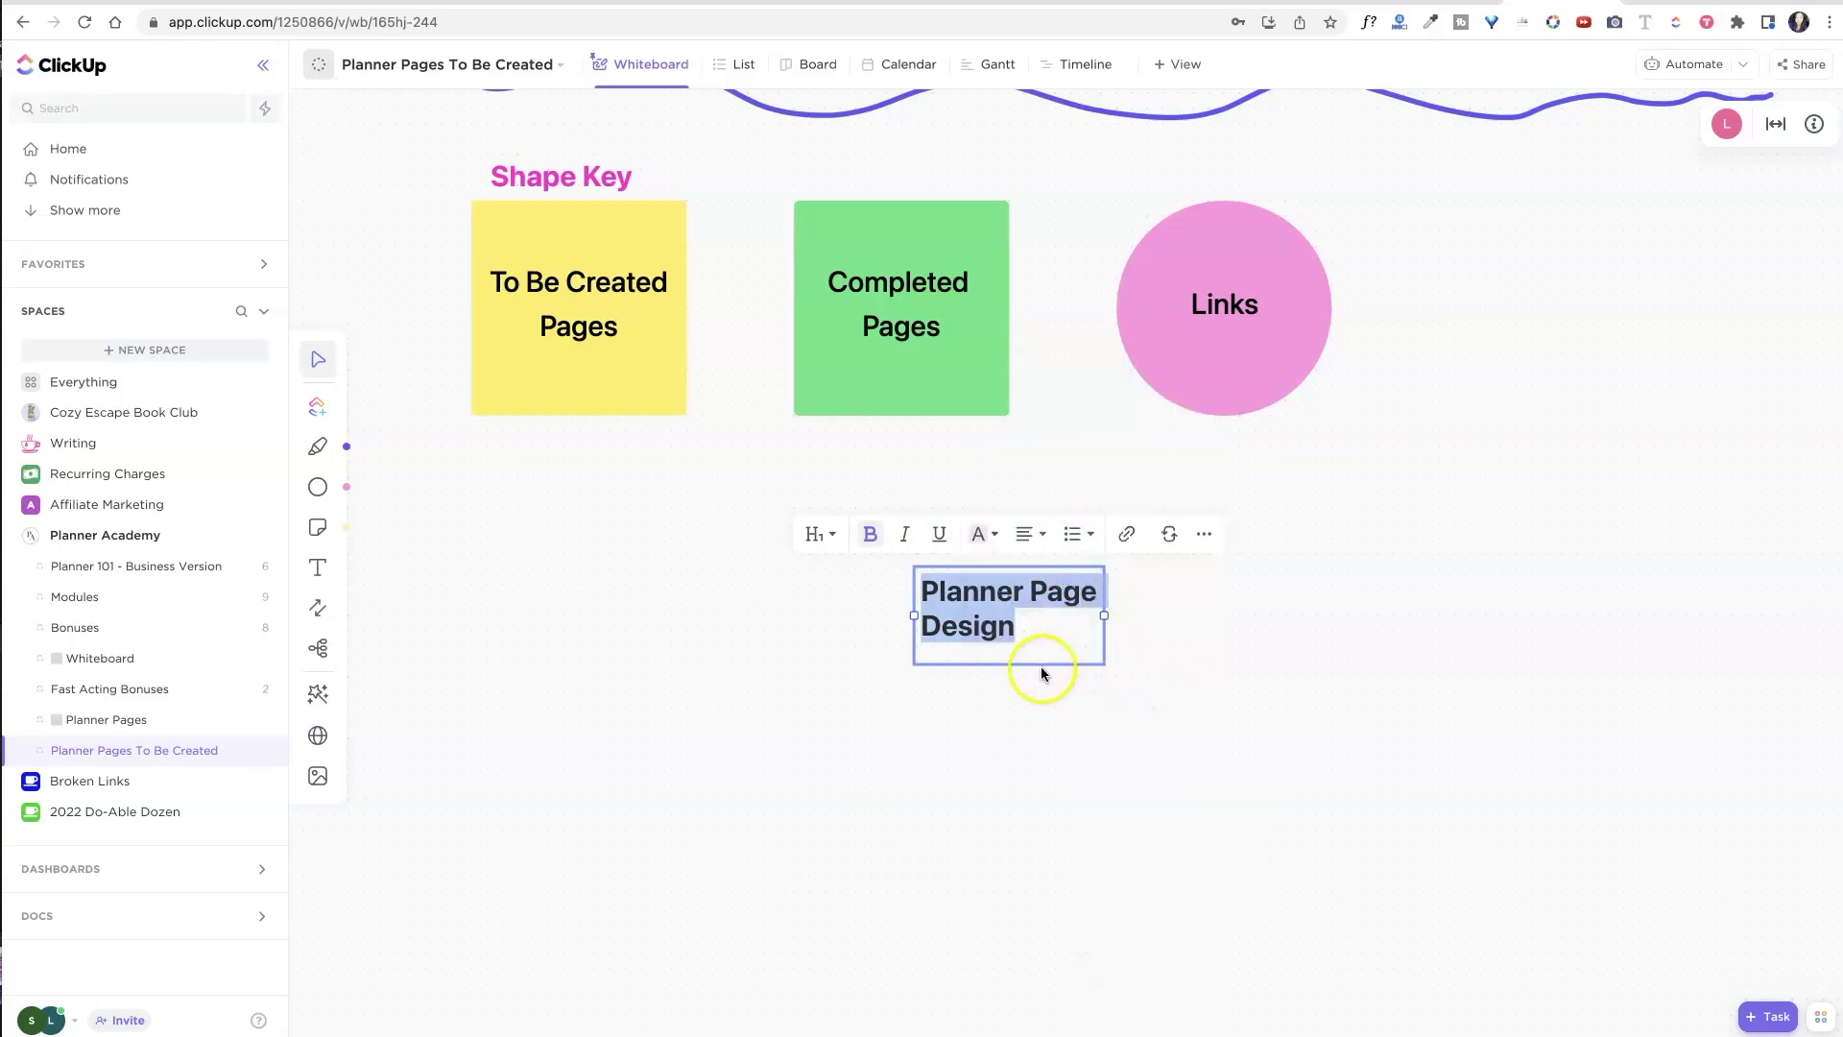
click(1032, 706)
click(917, 613)
drag(913, 605, 787, 605)
drag(1104, 600, 1136, 600)
Change the heading to a green highlight with purple text.
click(935, 534)
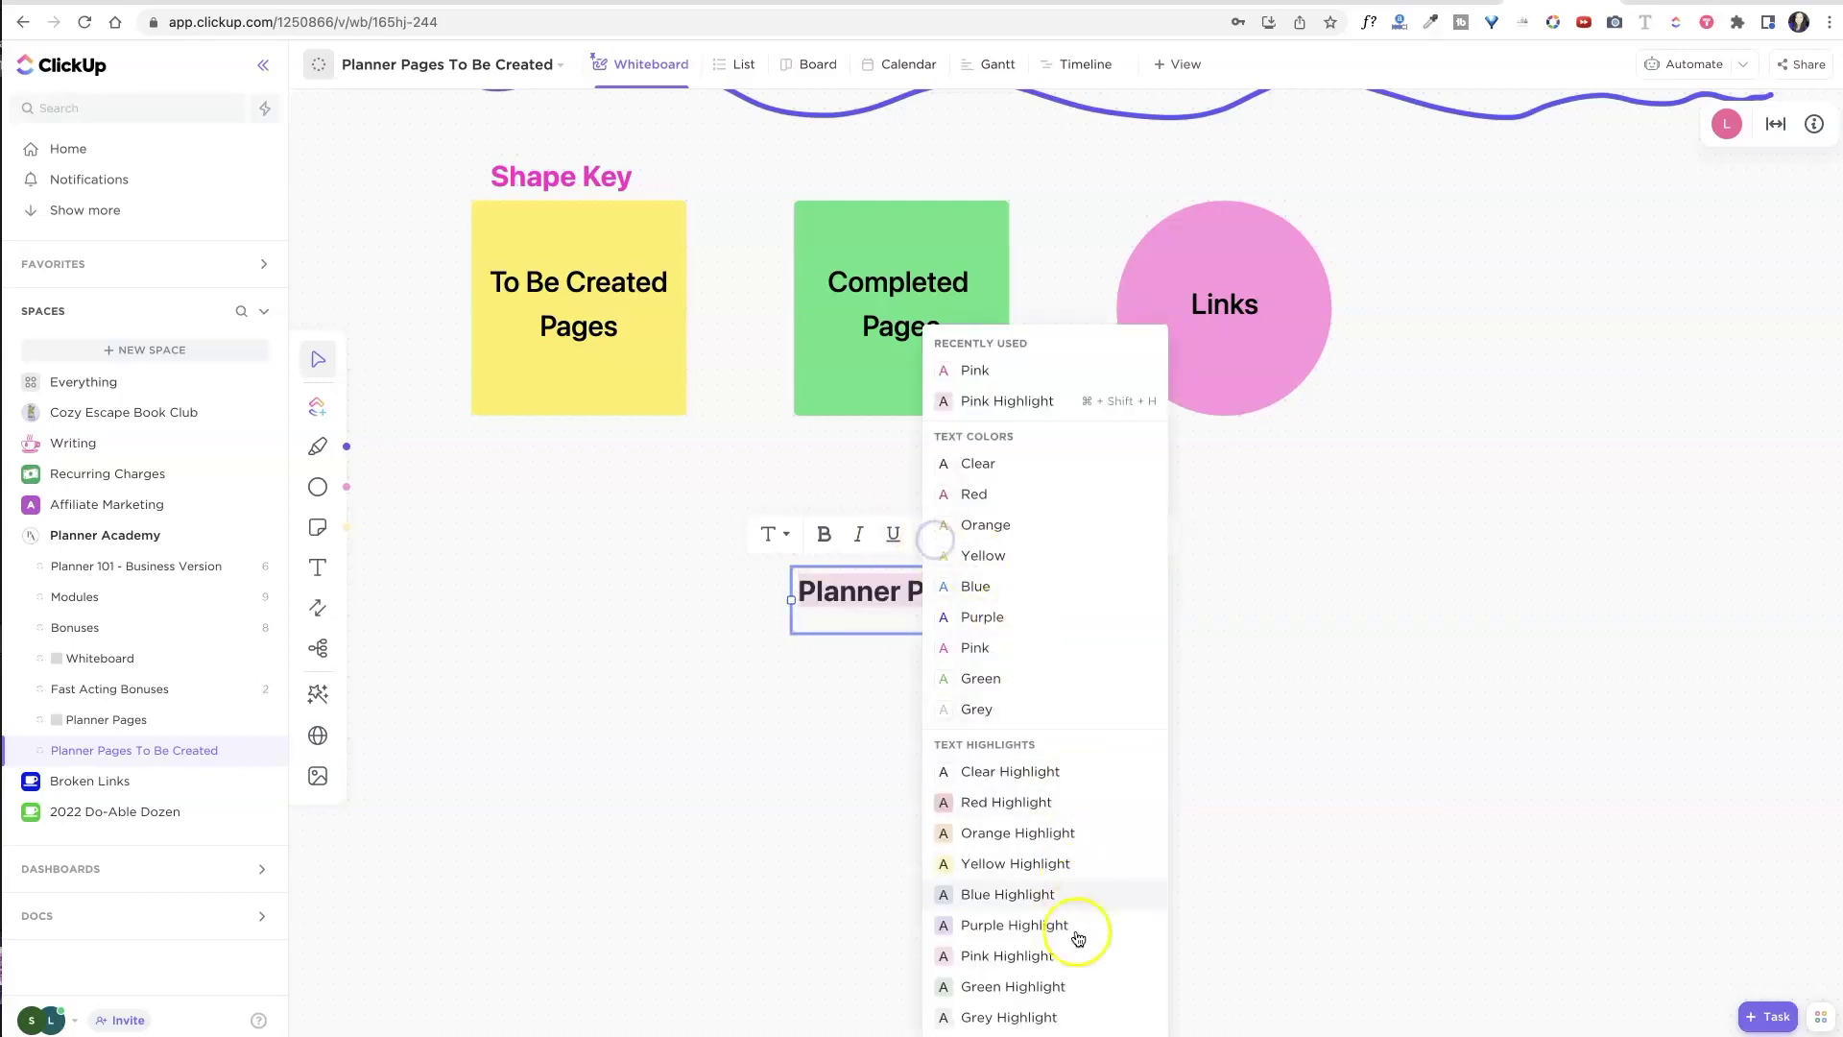
click(1054, 985)
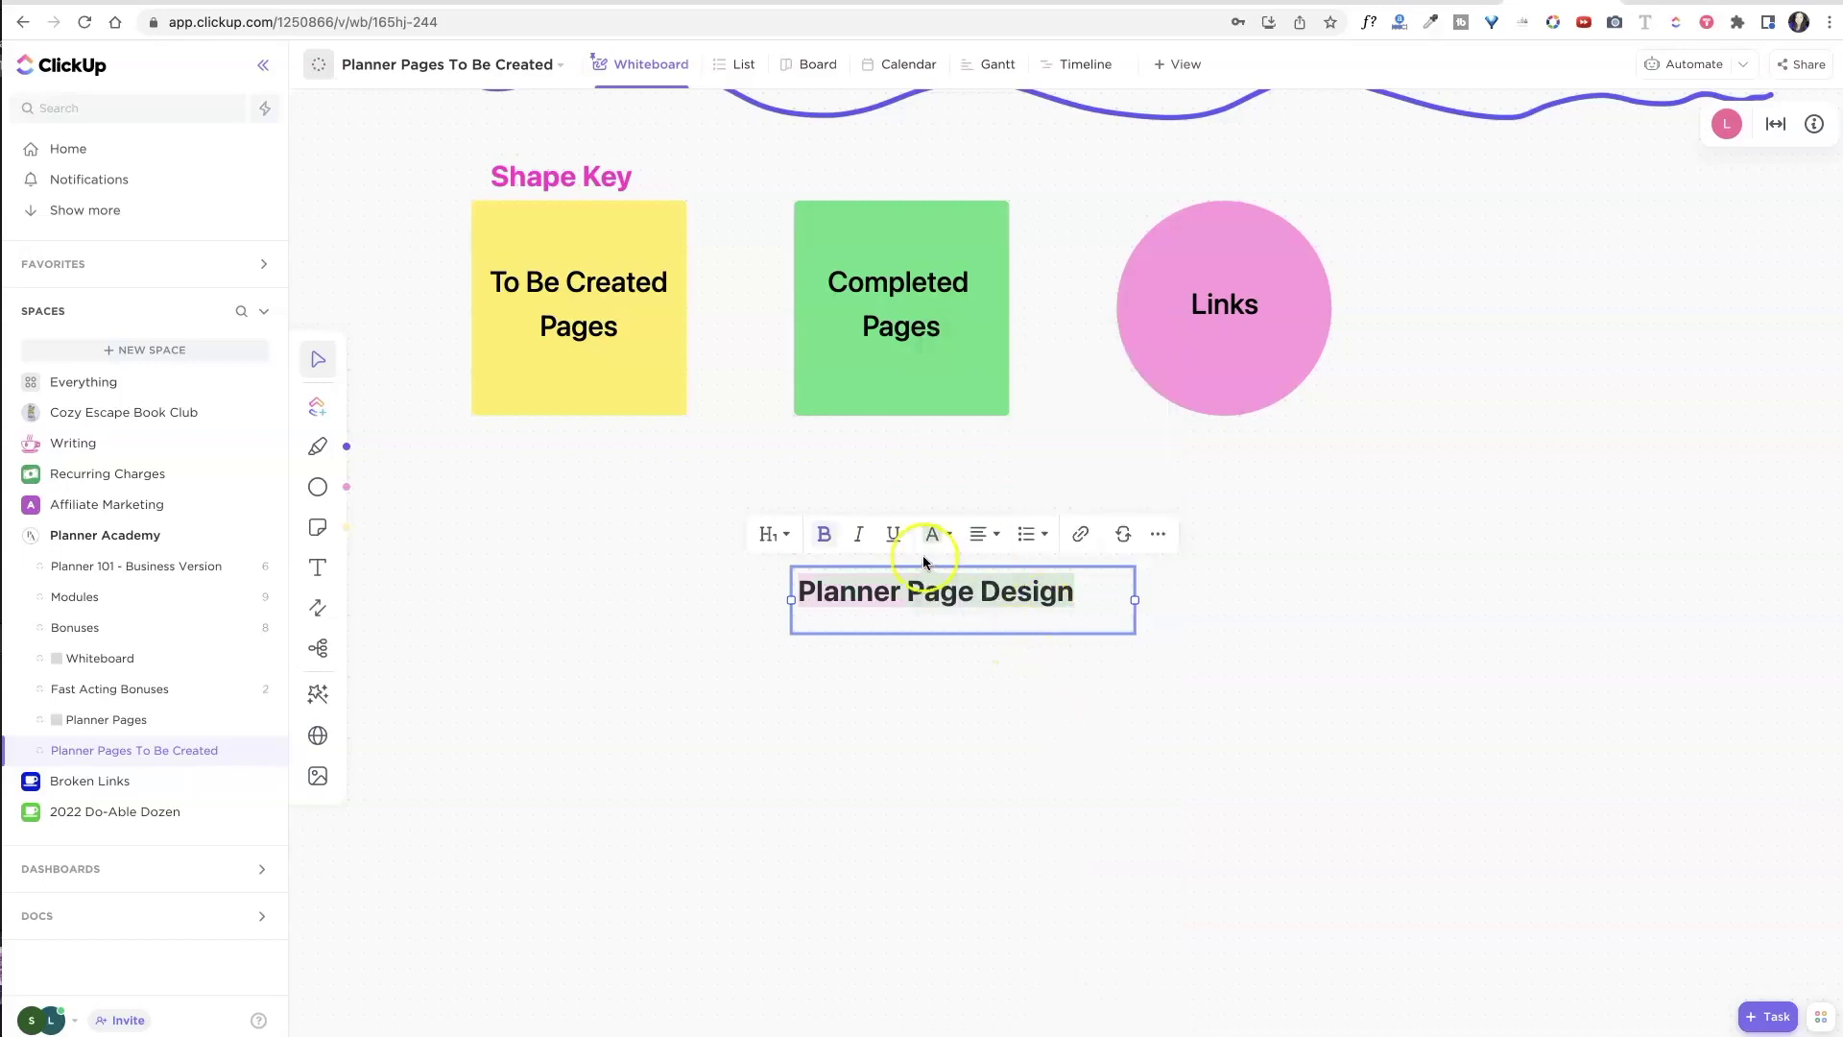
click(944, 534)
click(984, 616)
click(823, 745)
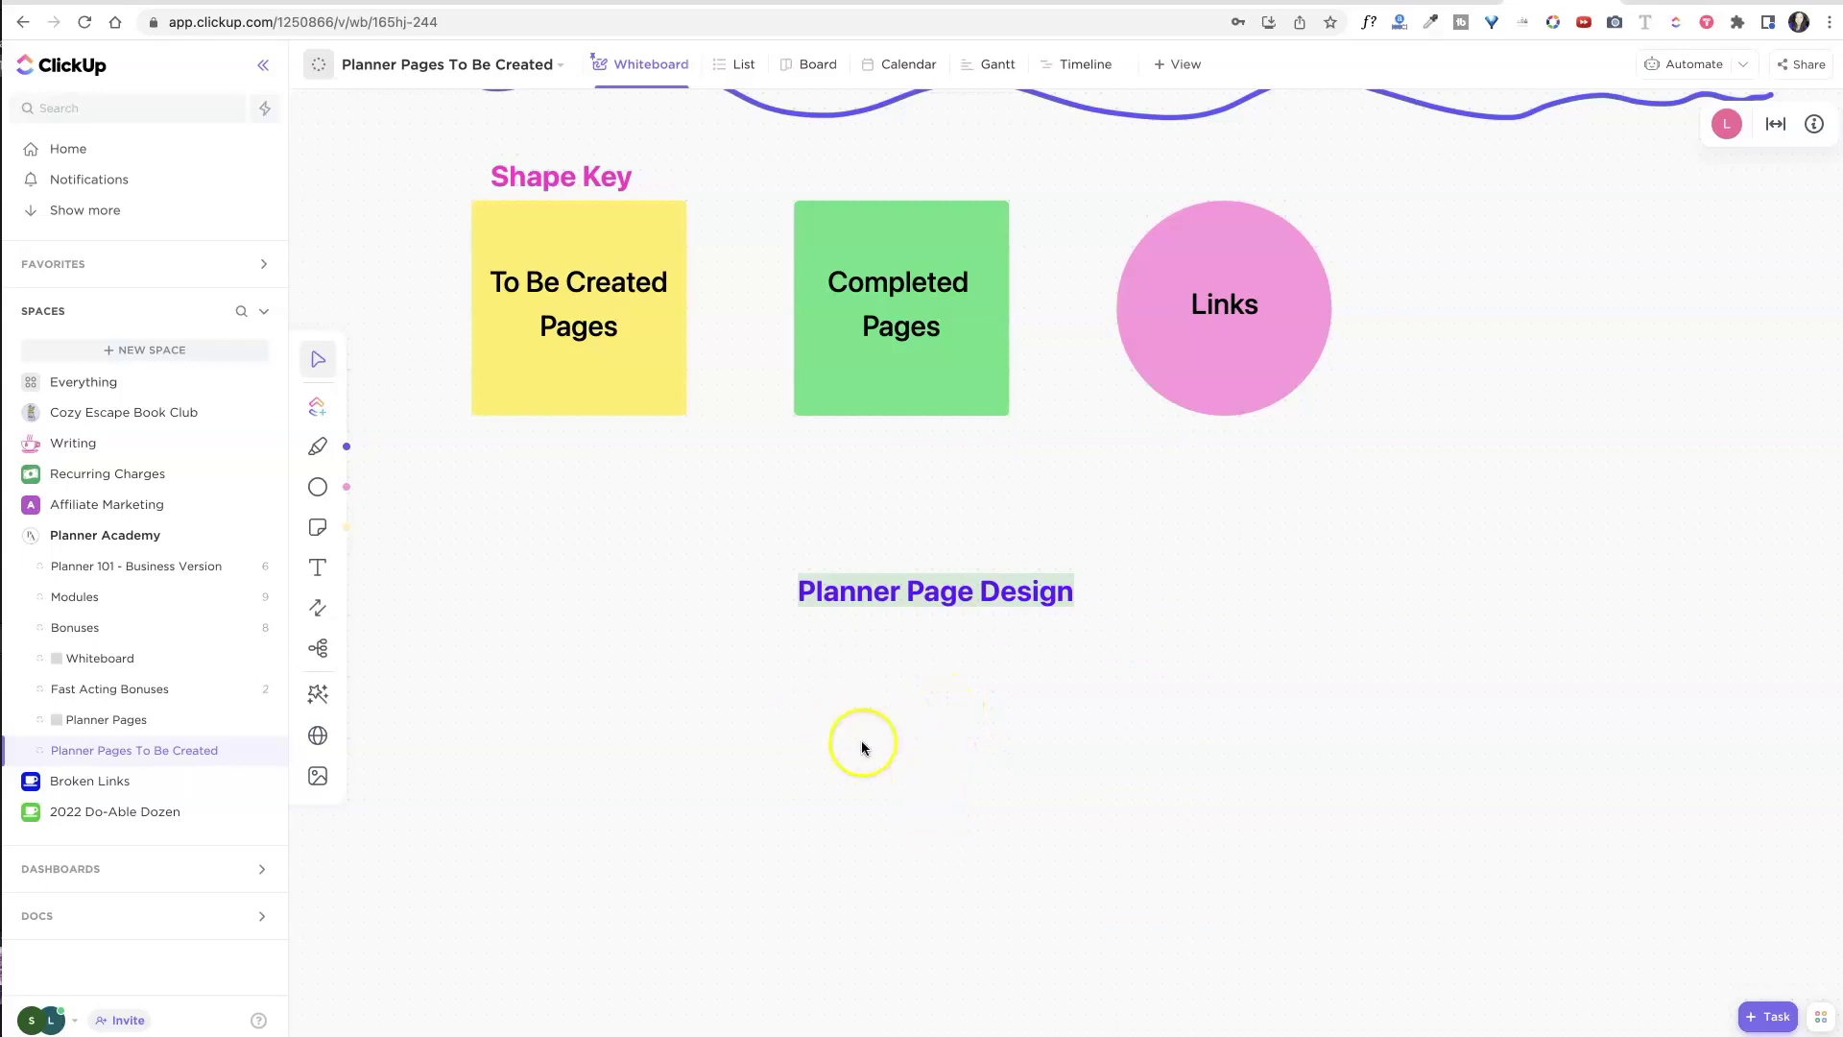
click(318, 527)
Place a square below the heading labelled 'Cover' in Heading 1.
click(317, 487)
click(381, 453)
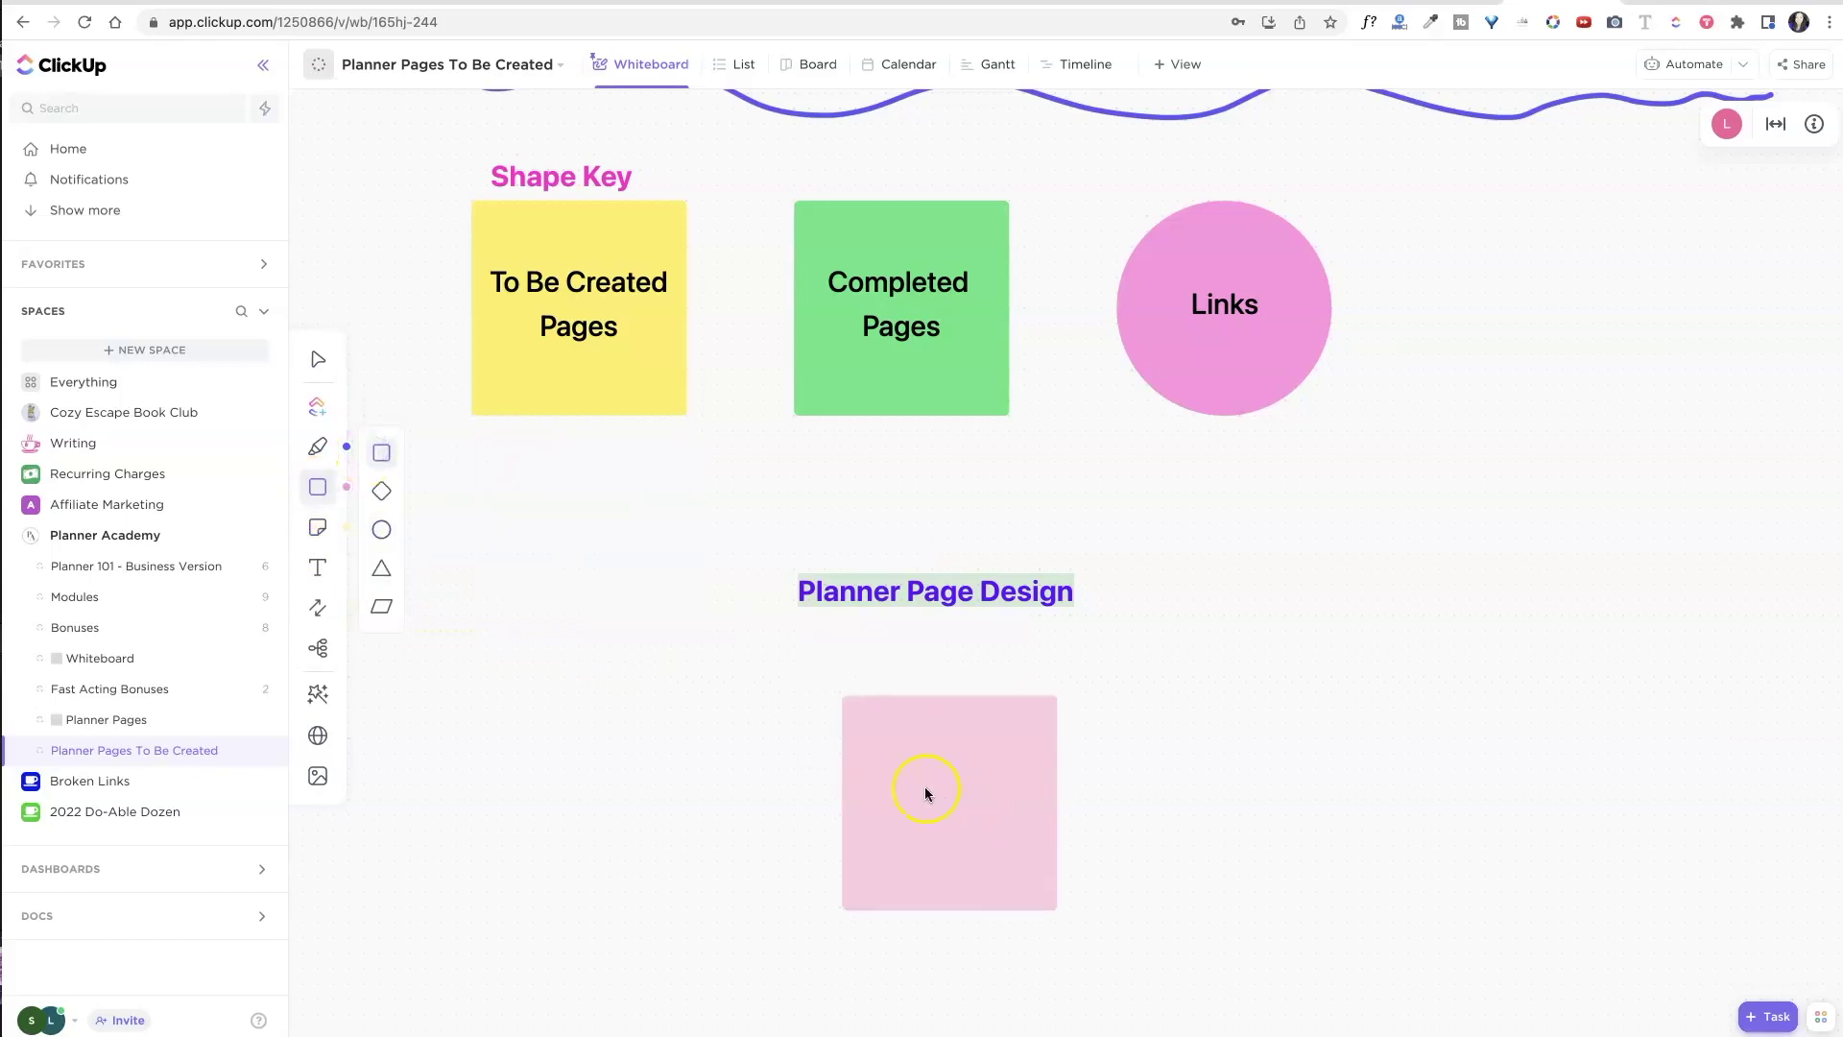
click(937, 780)
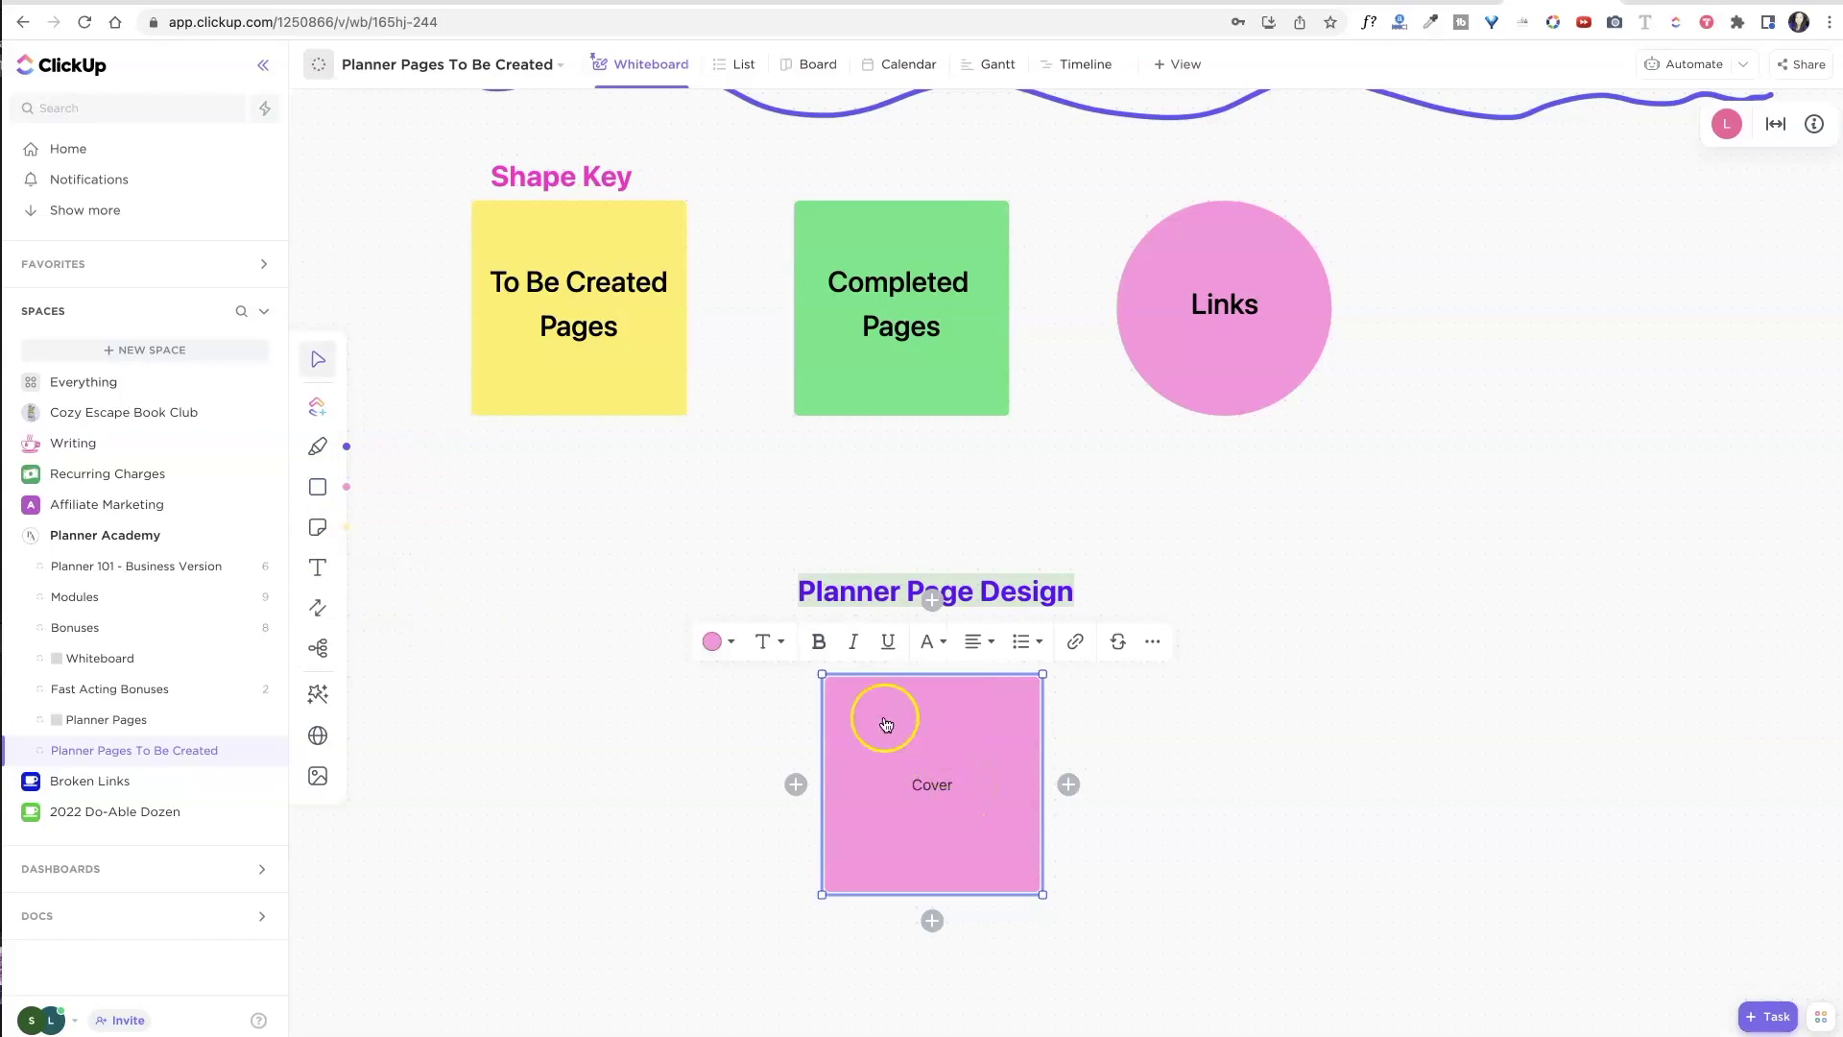
click(771, 642)
click(800, 754)
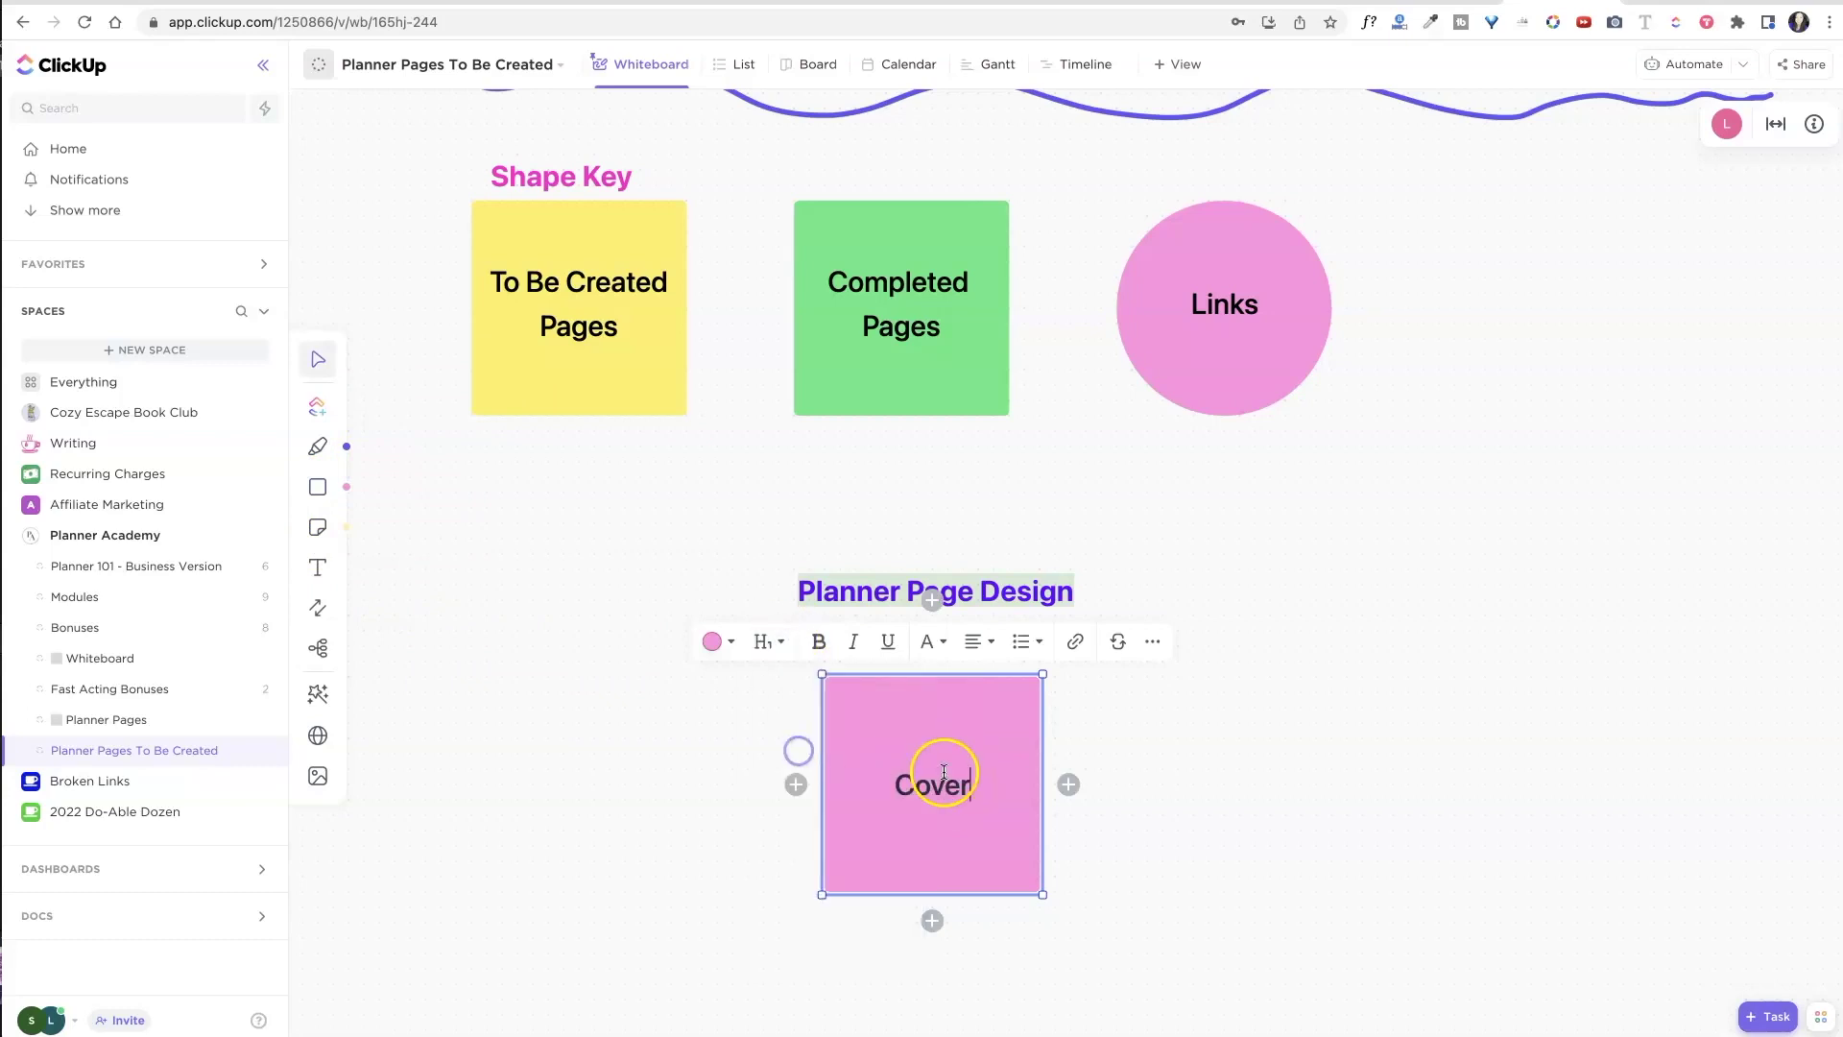
Add a light-blue note with pink text 'Find a red and yellow' image, left of Cover.
click(311, 531)
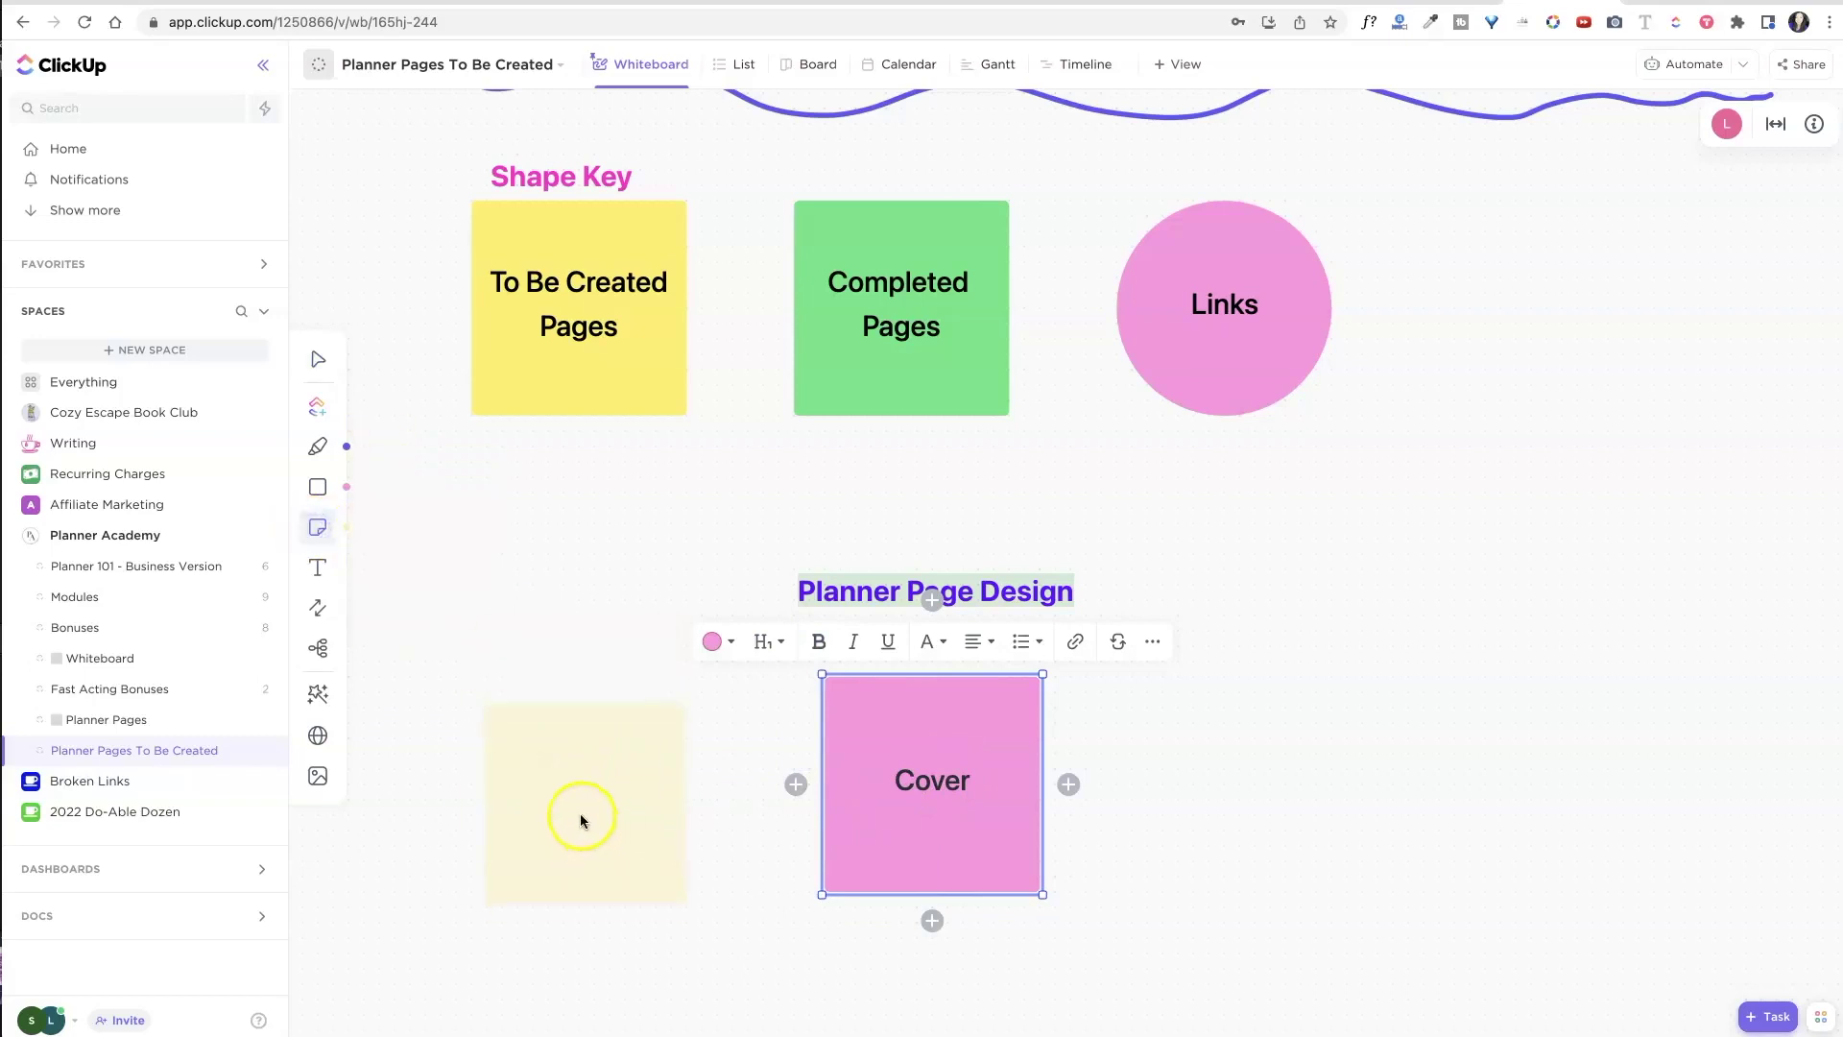
click(562, 808)
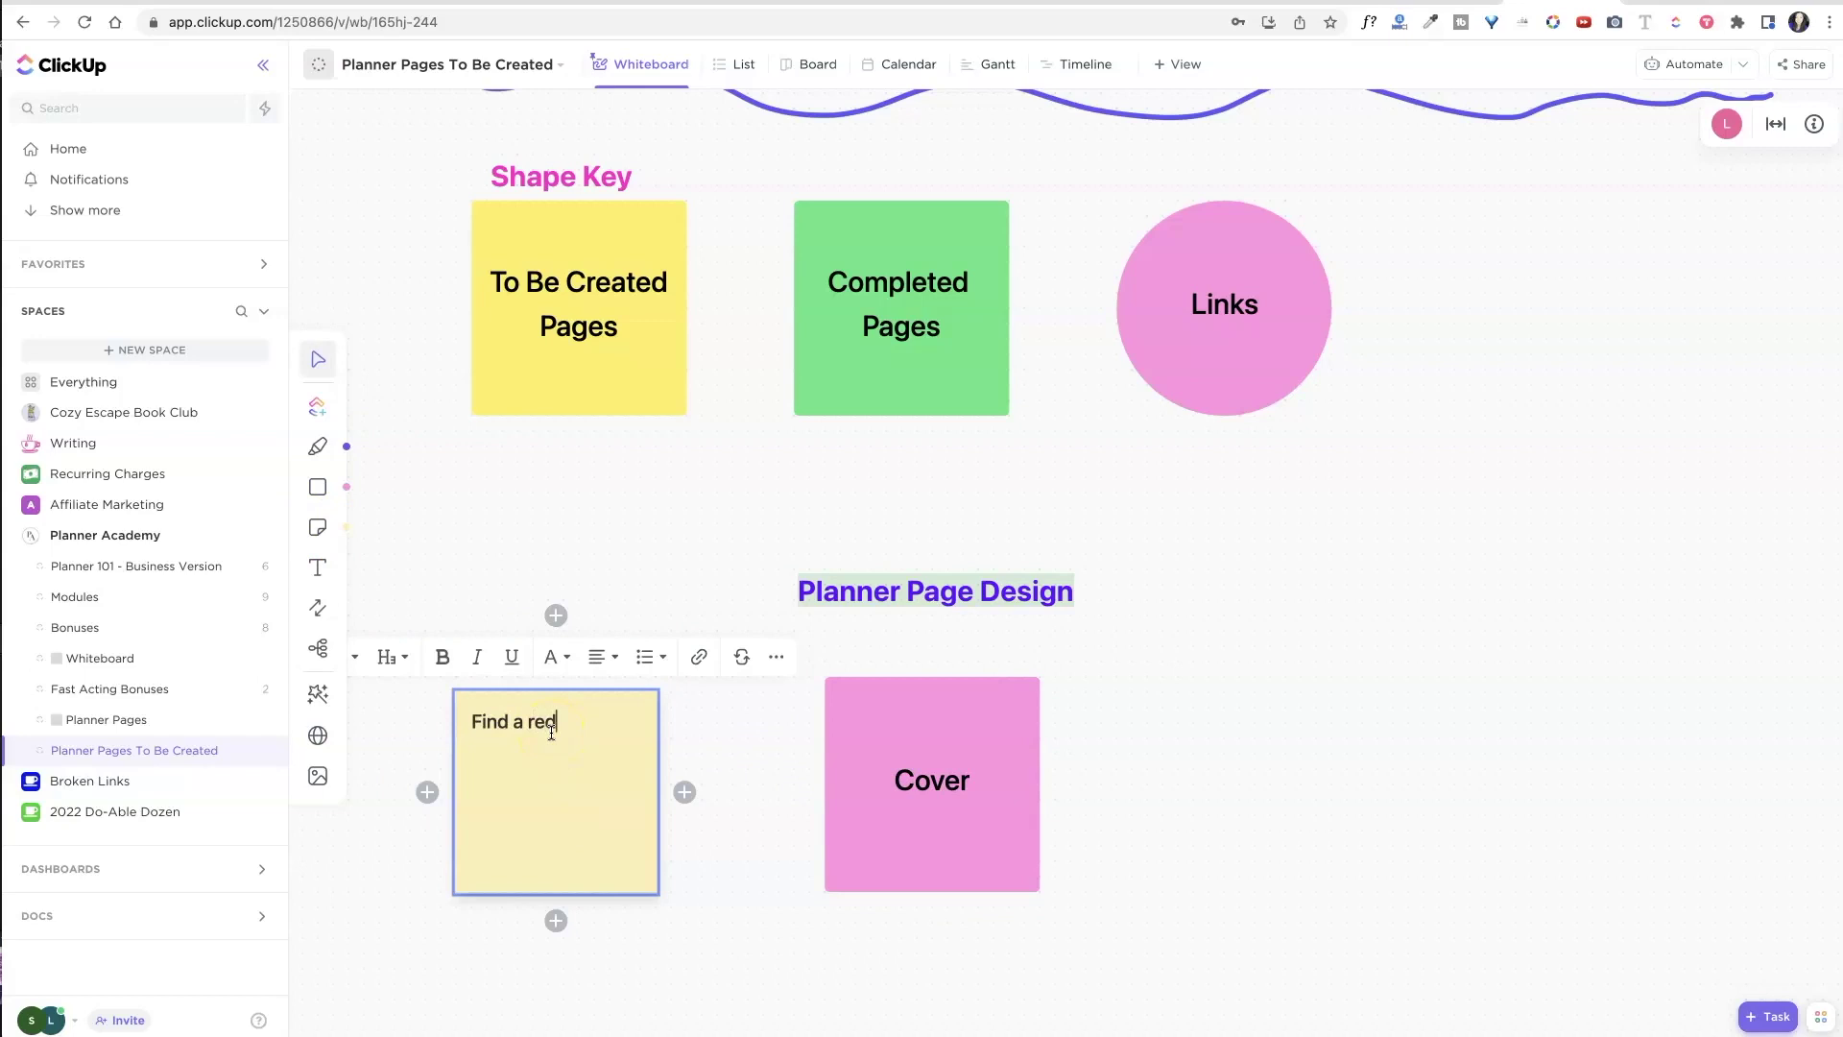
text(Find a red and yellow image to match the interior branding)
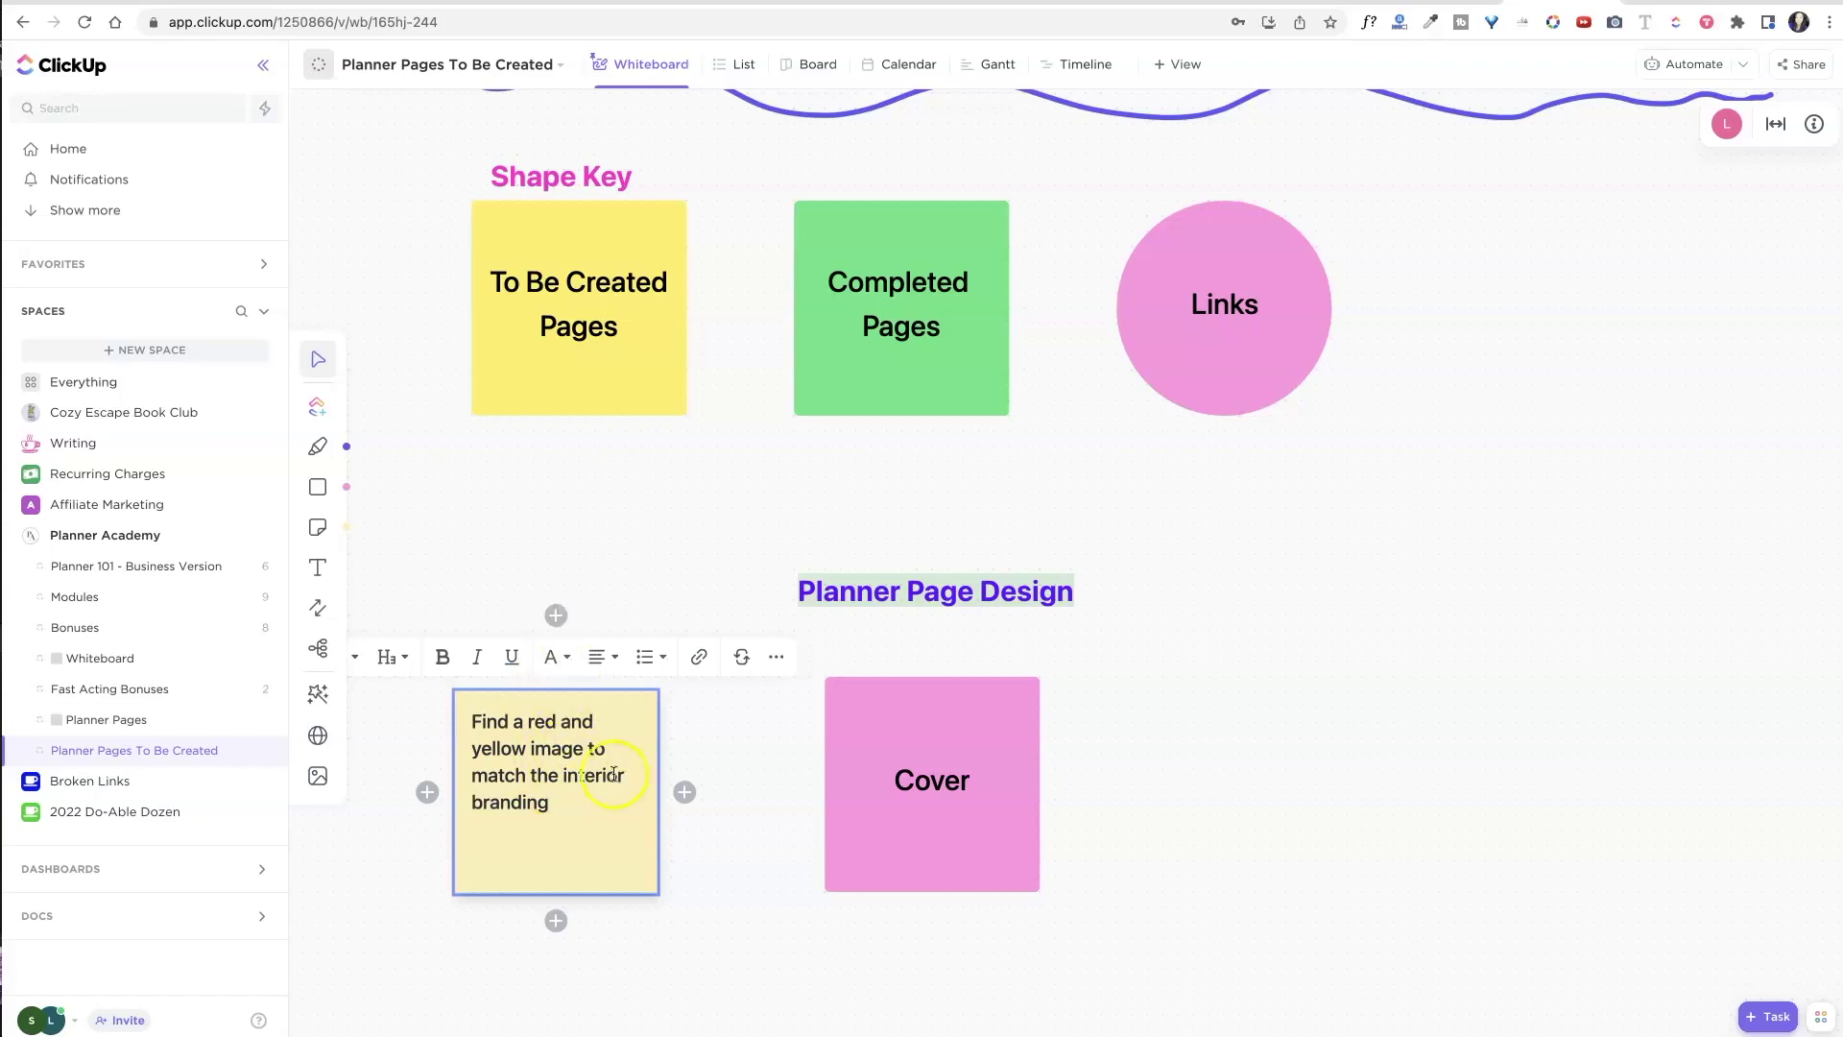
click(554, 661)
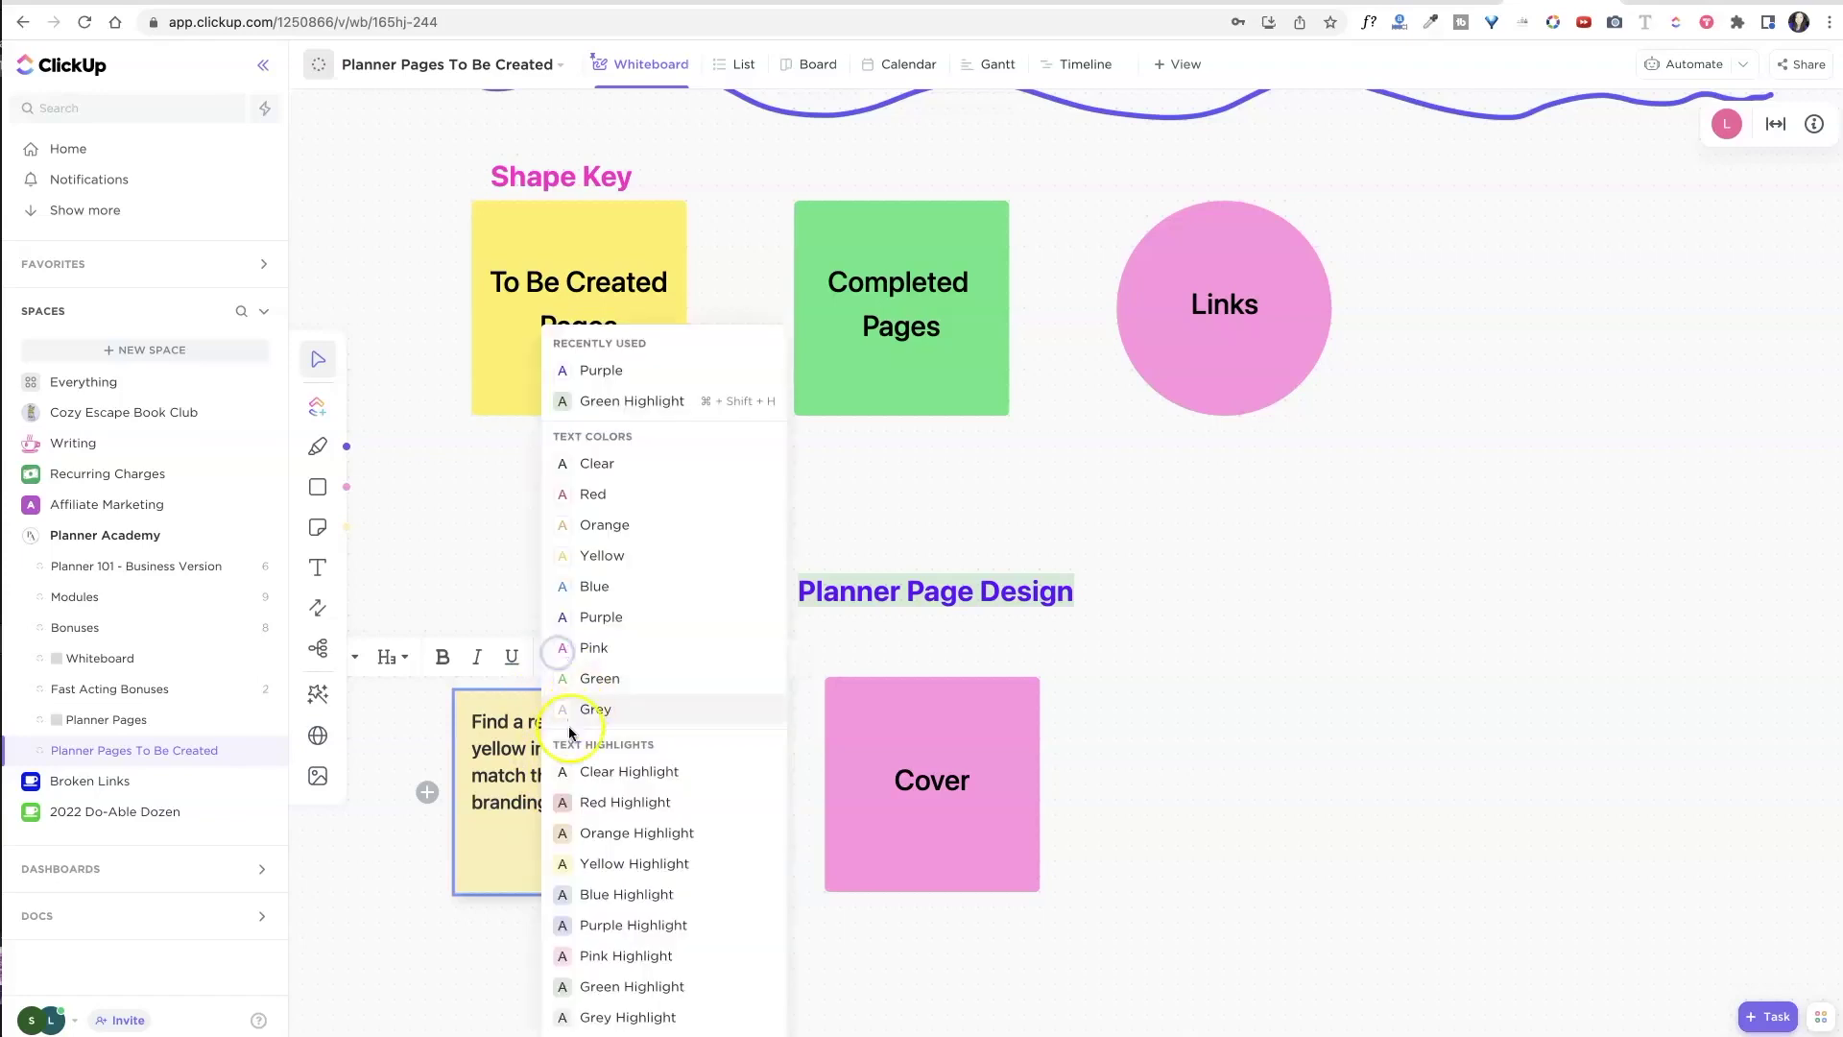
click(580, 651)
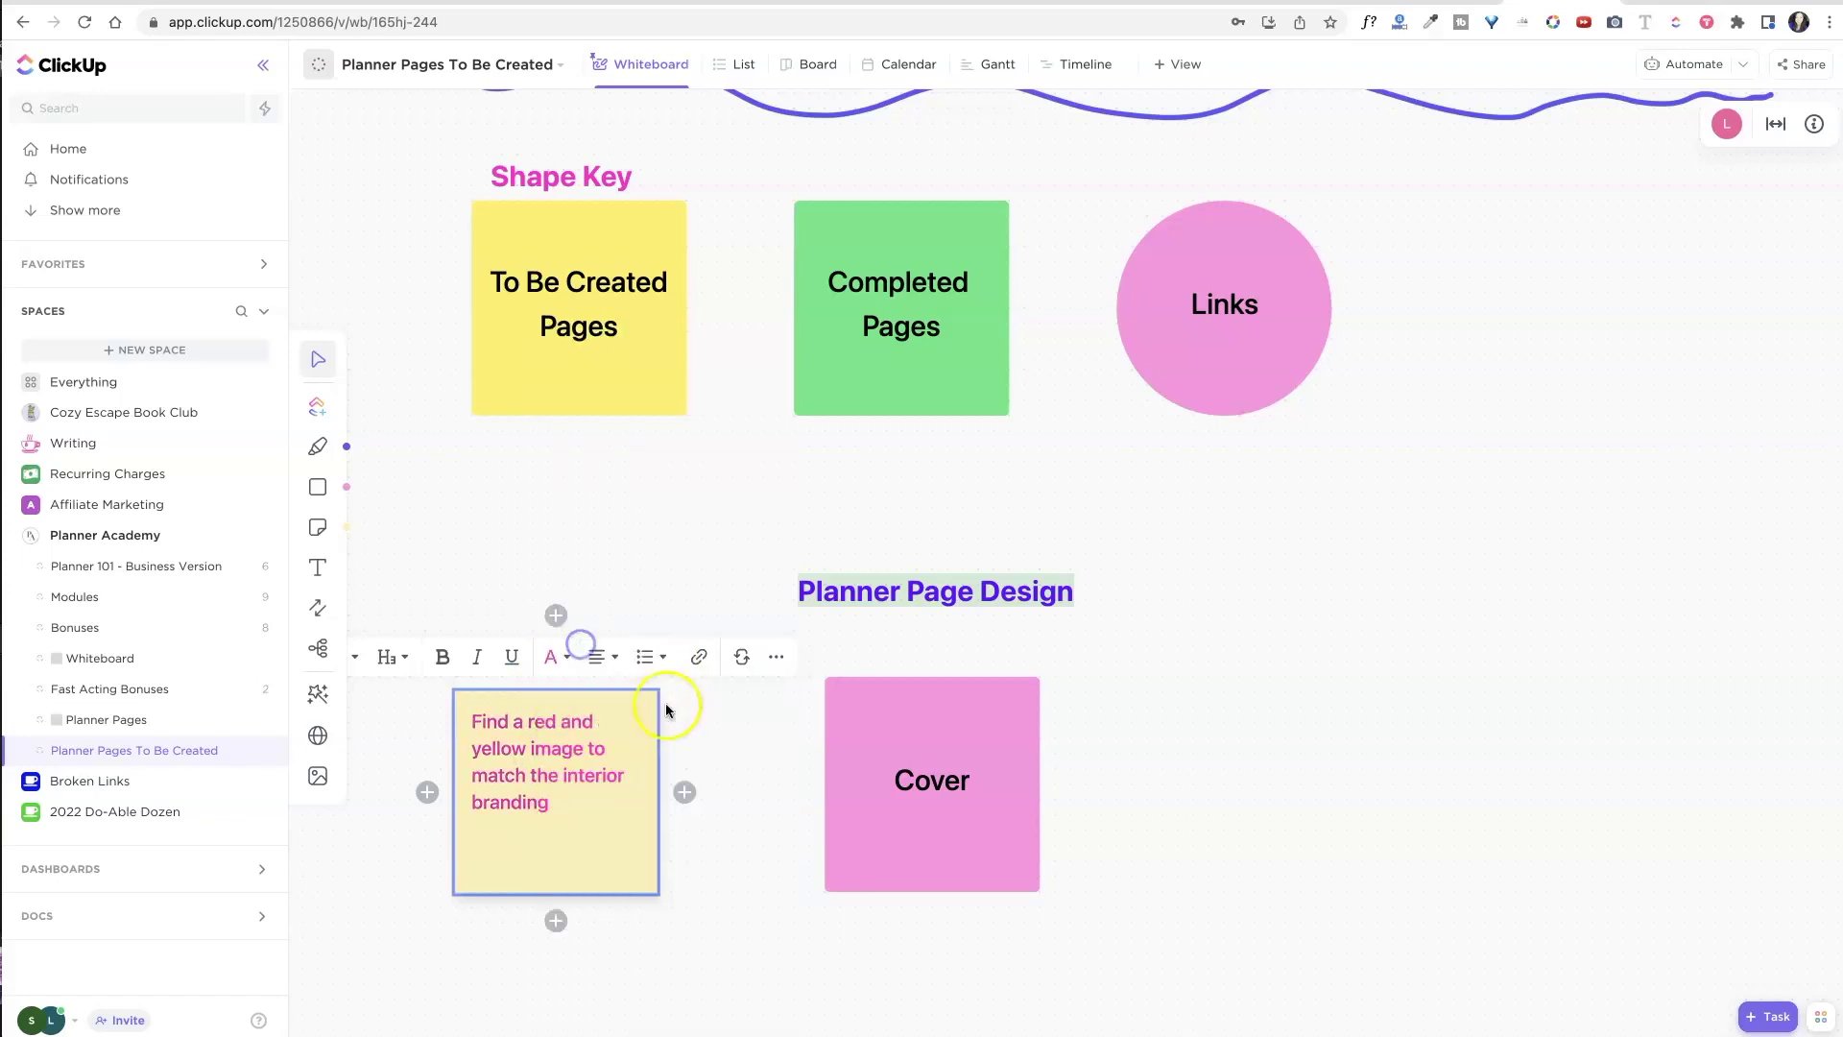
click(411, 714)
click(471, 713)
click(498, 662)
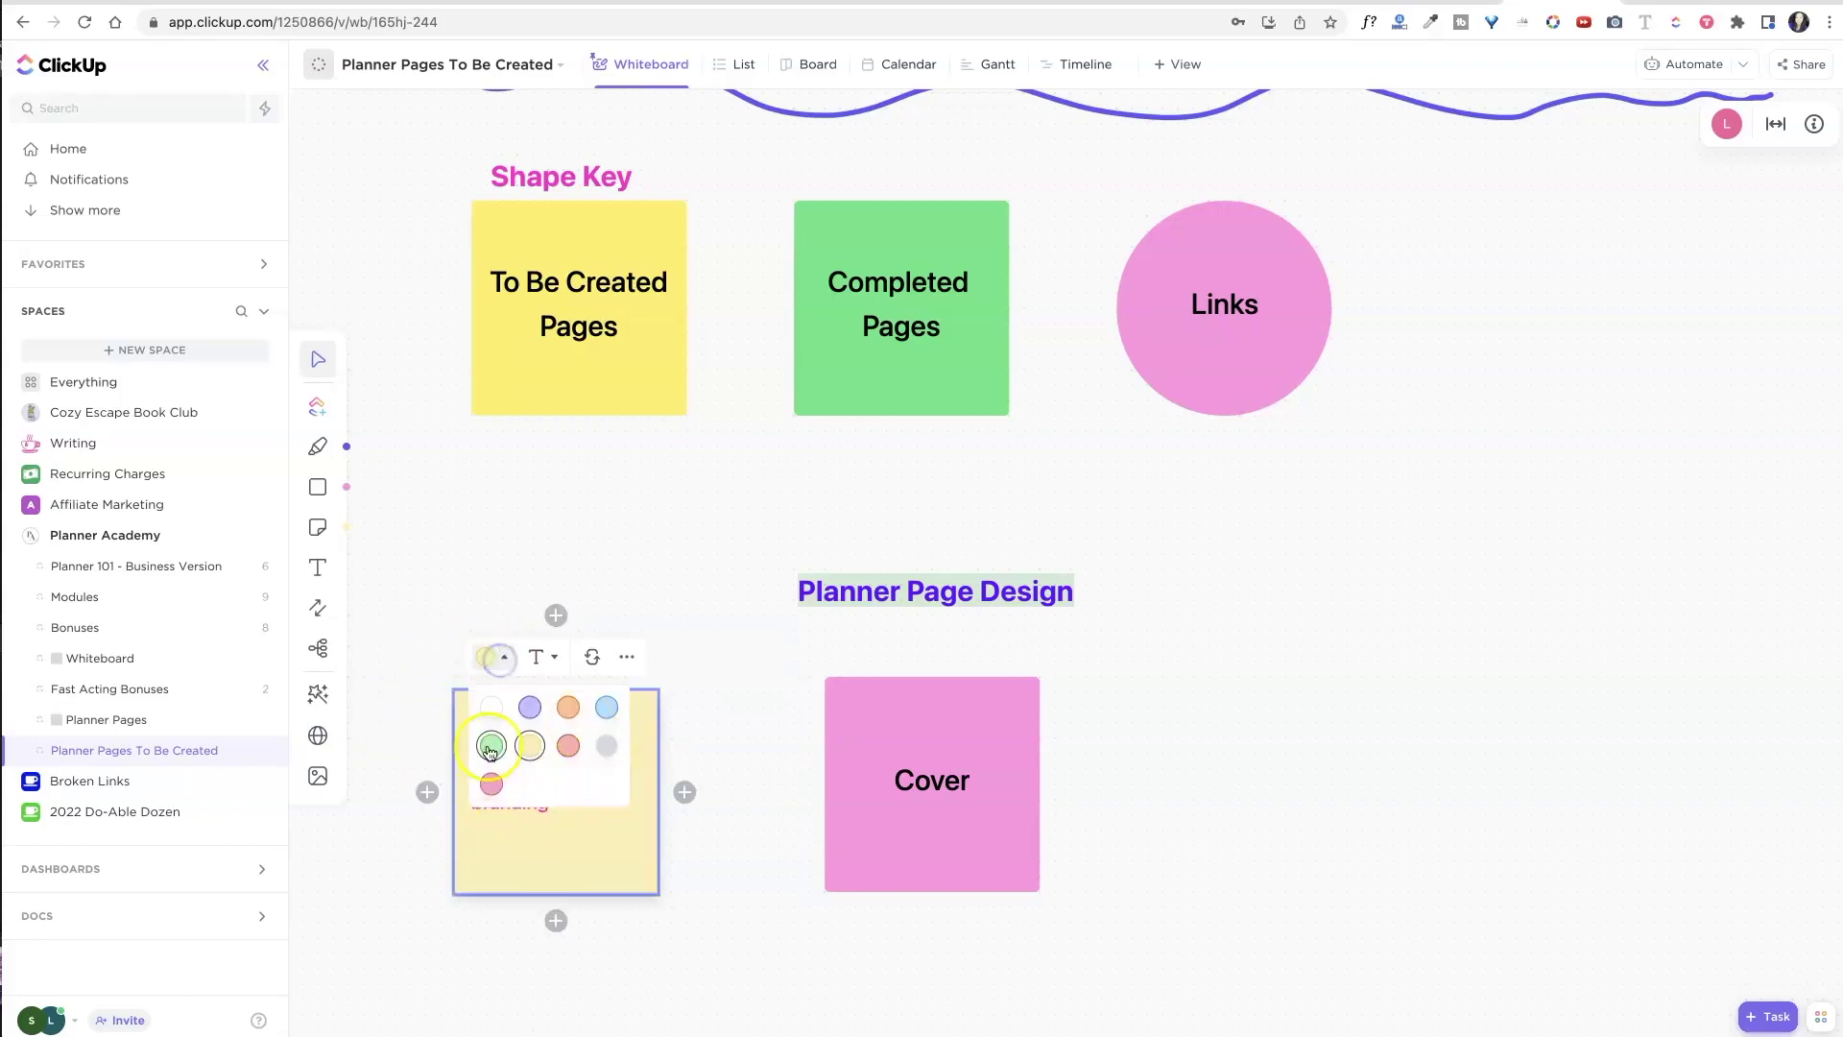
click(606, 709)
click(415, 745)
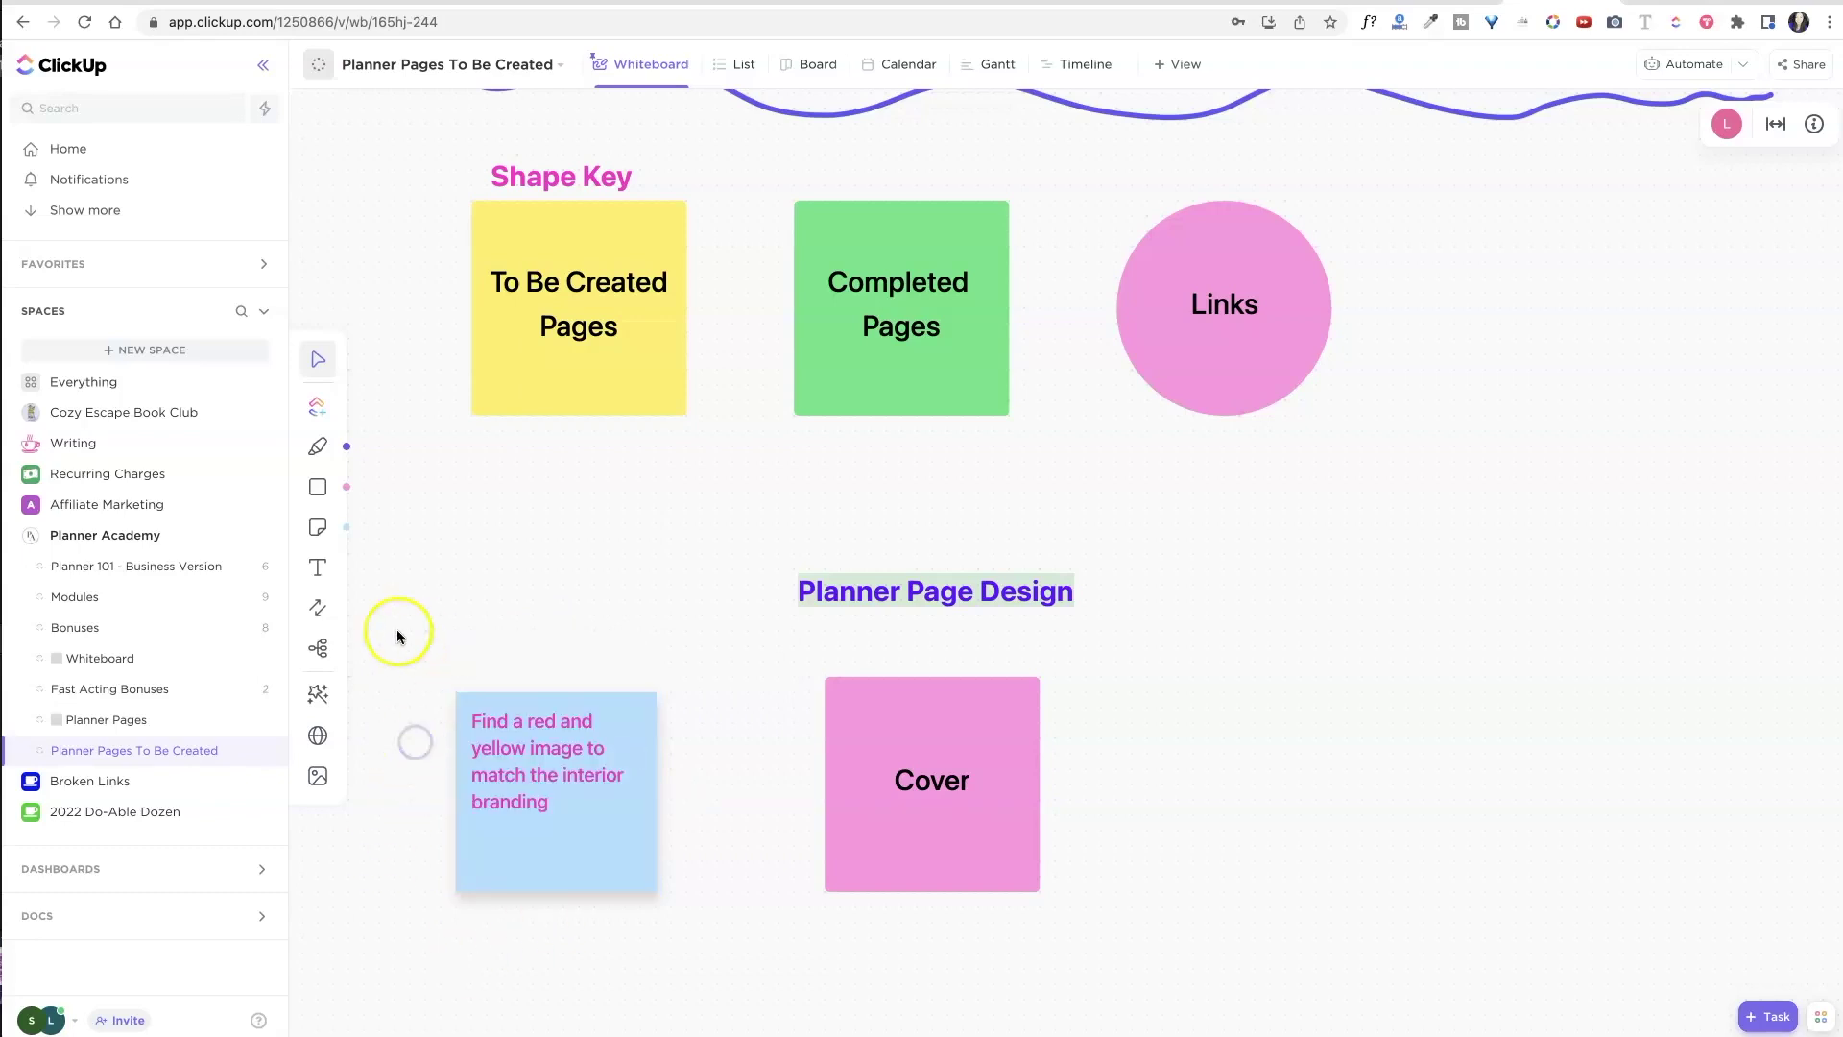
Draw a connector arrow from the blue note to Cover and move the note up-left.
click(320, 607)
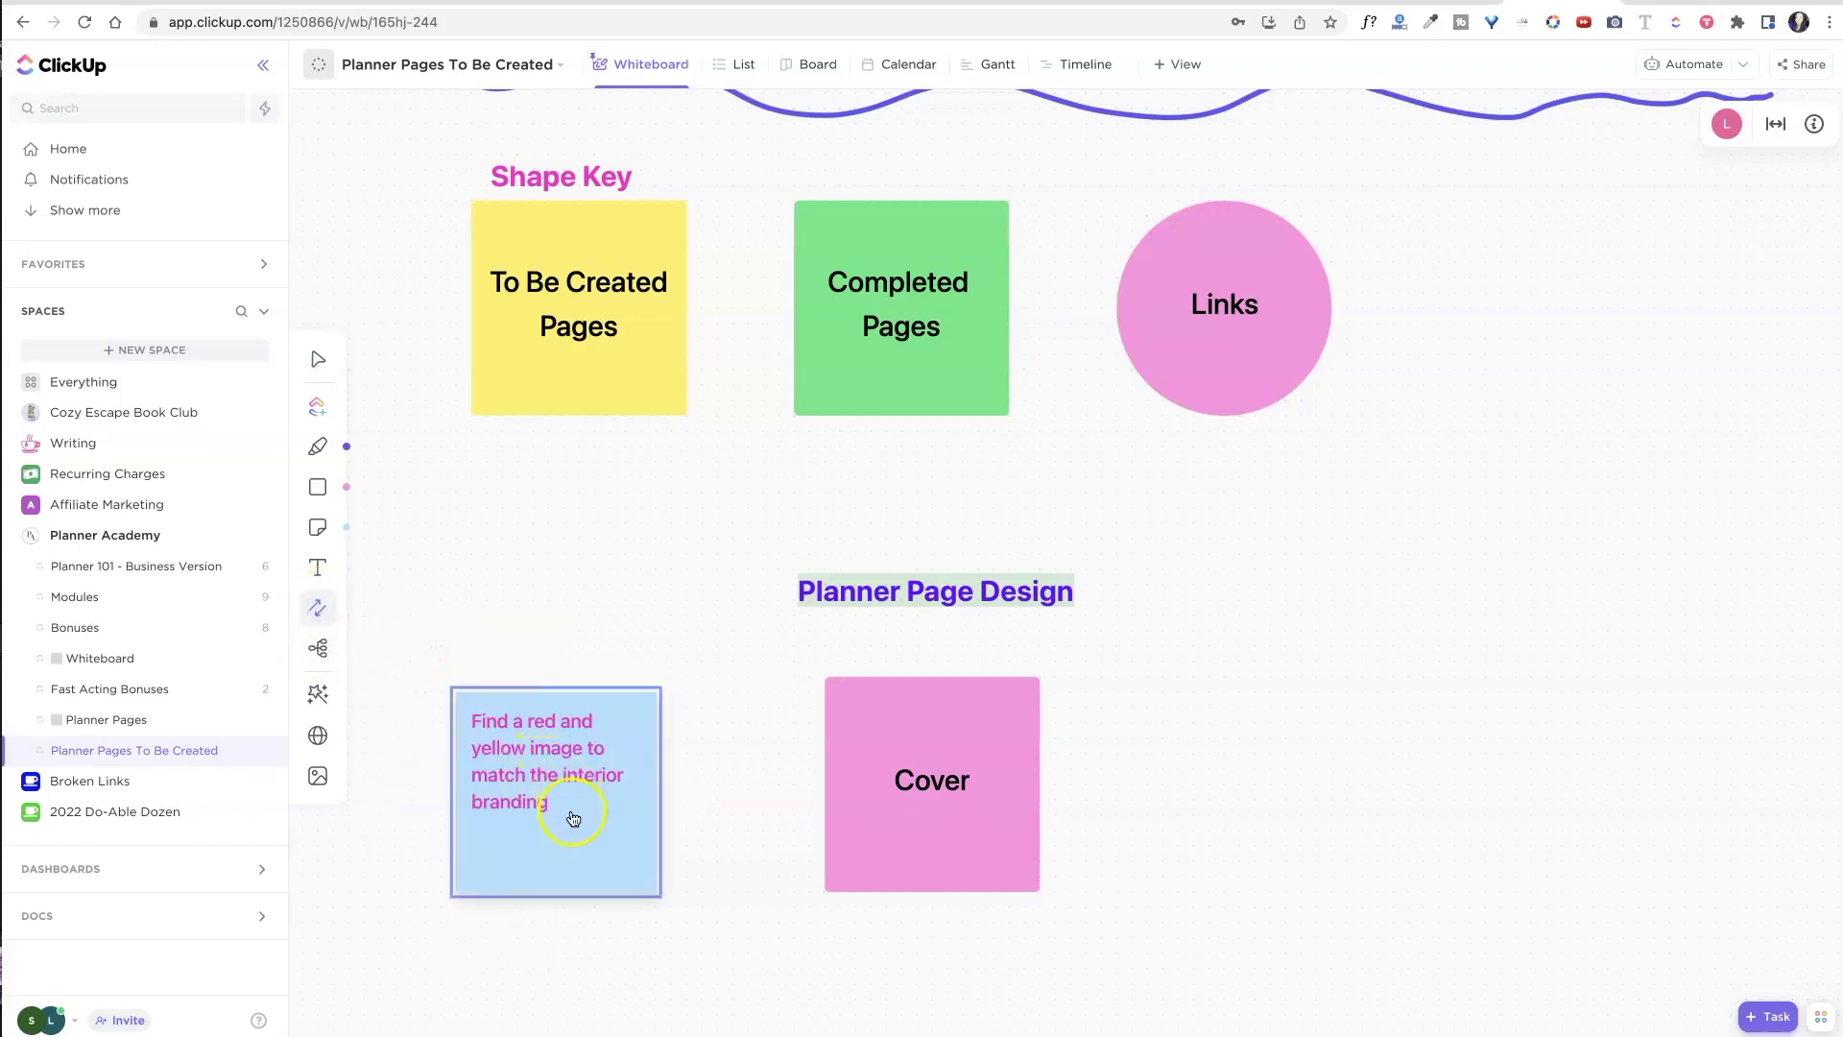
drag(573, 817, 988, 815)
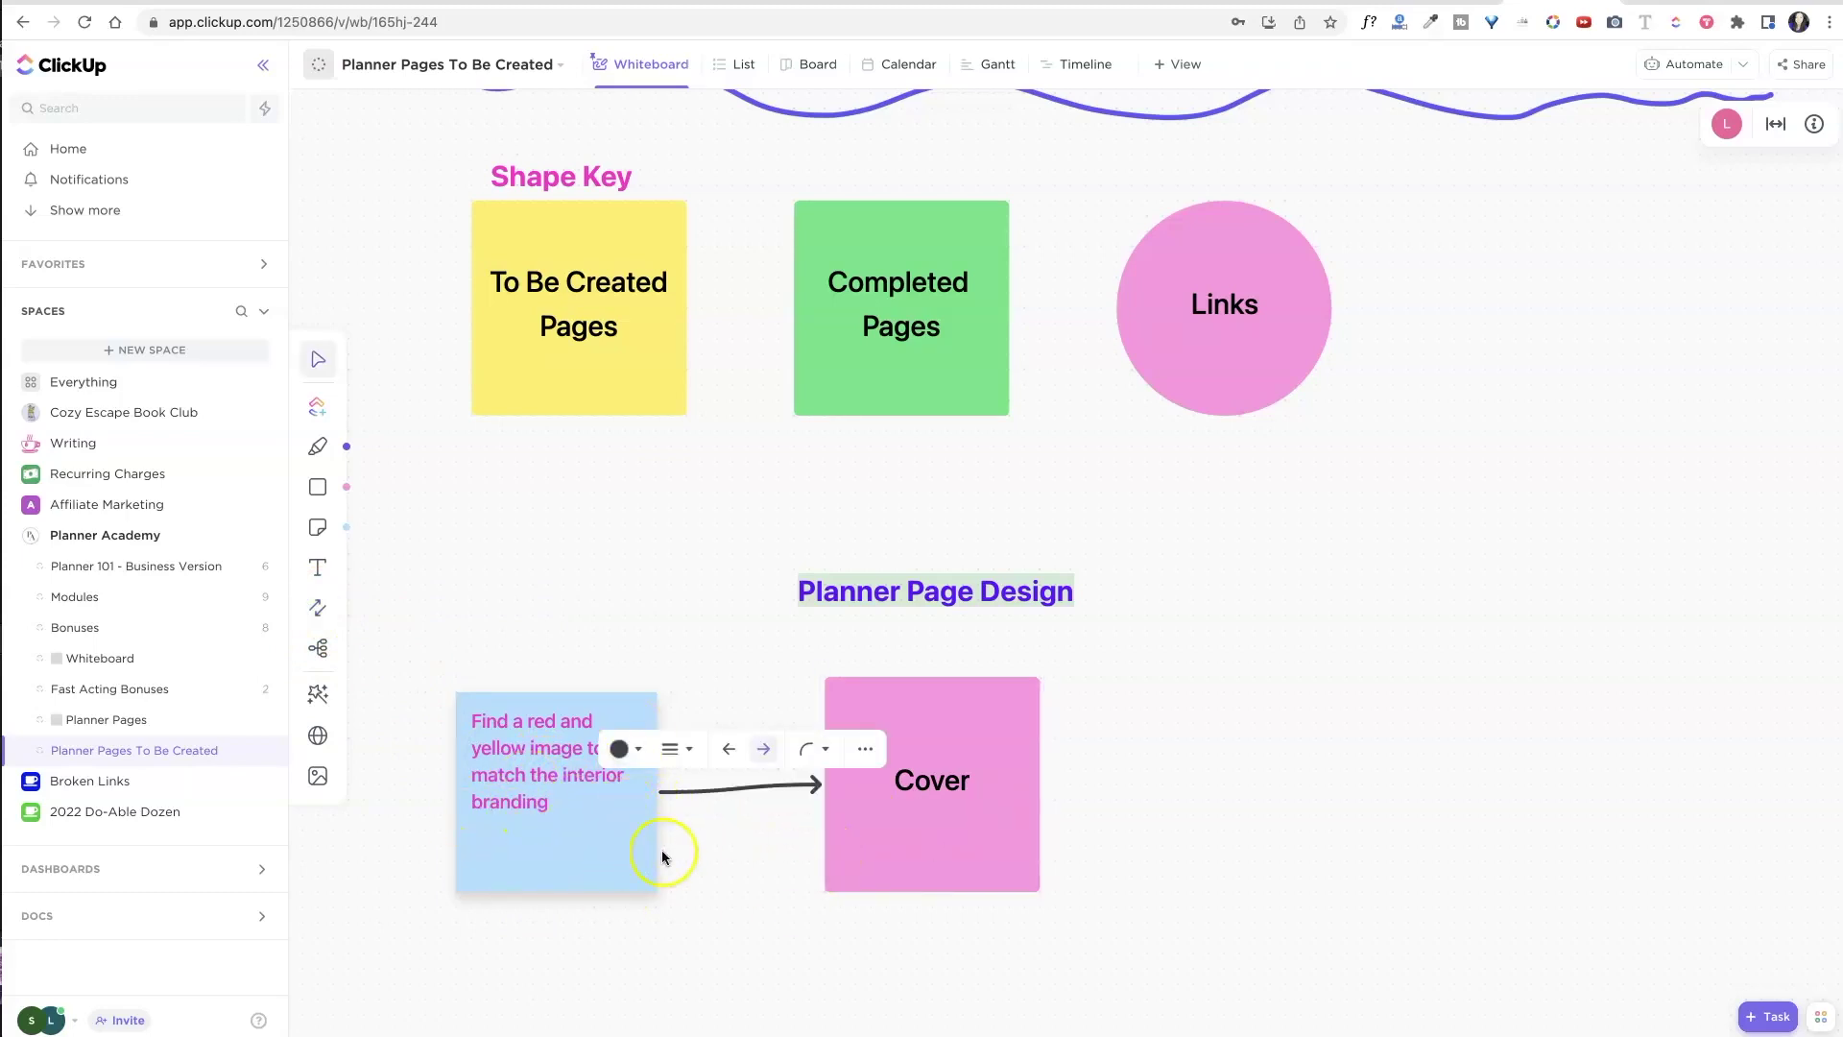
drag(570, 846, 536, 768)
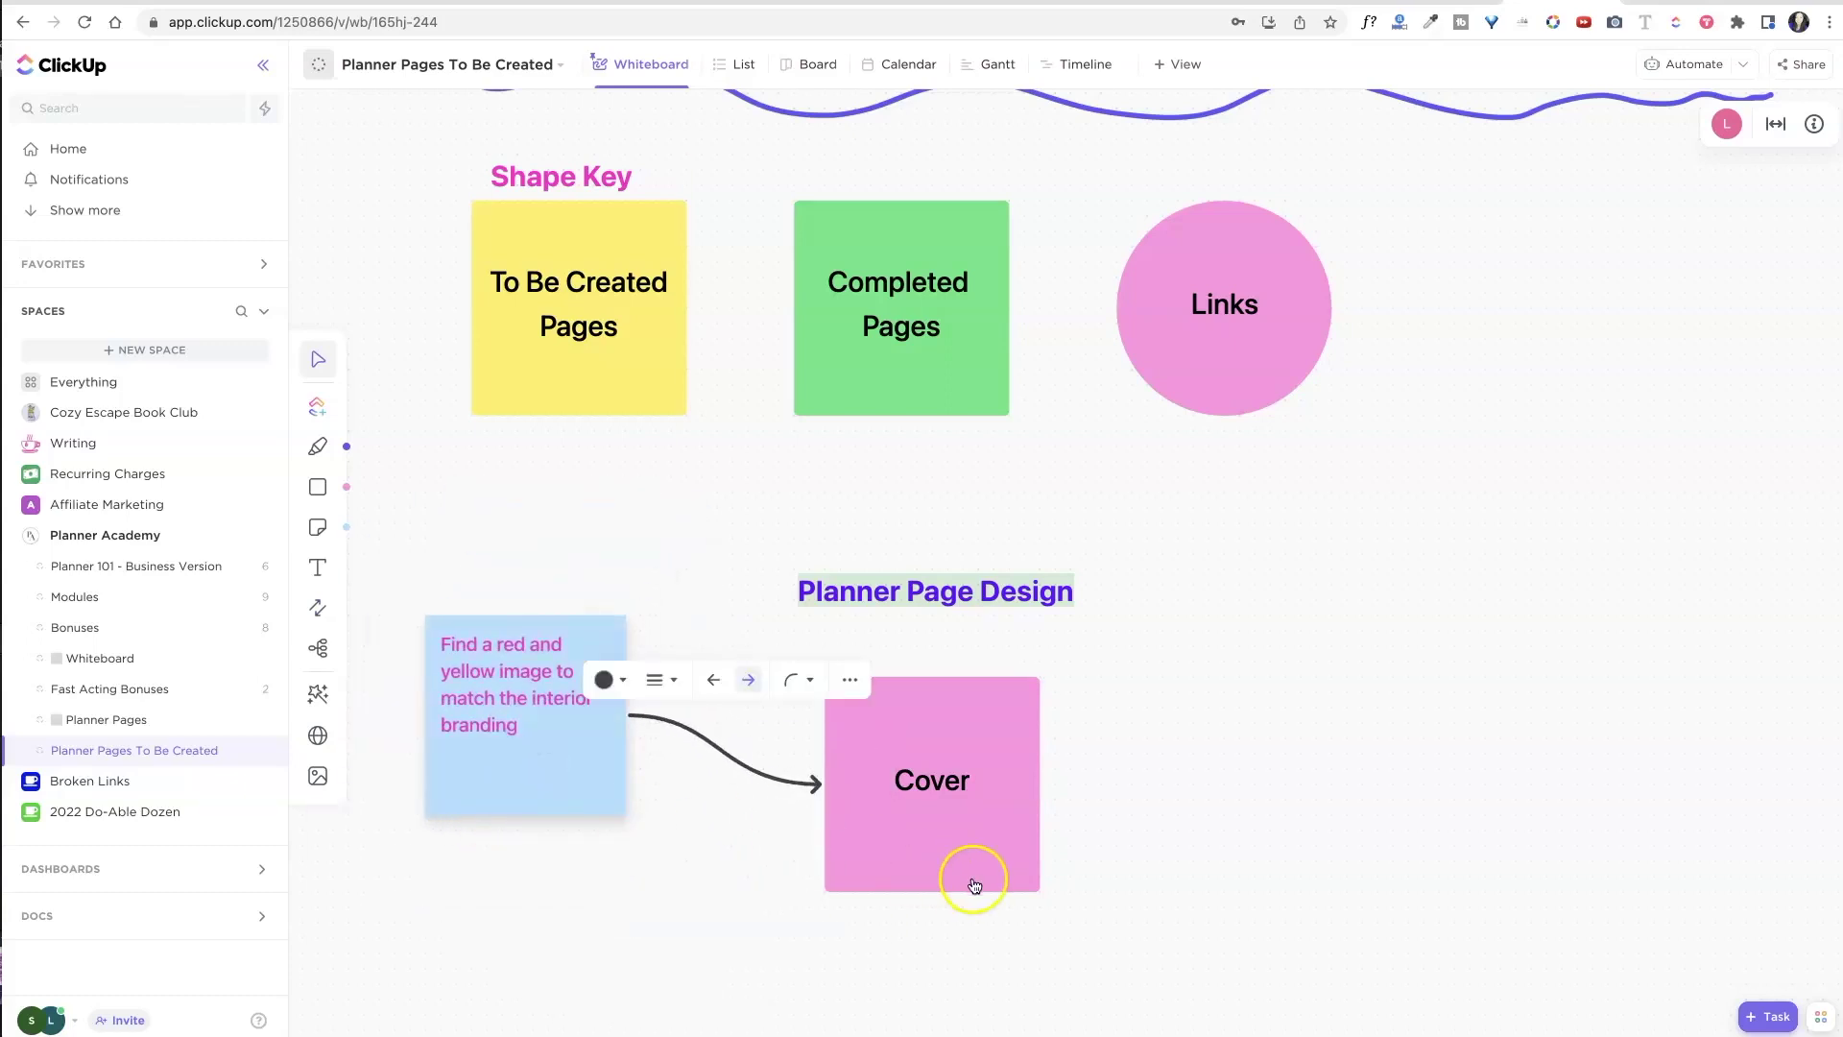
scroll(972, 873, down, 2)
Place a square below the blue note with an arrow-connected square to its right.
scroll(953, 869, down, 4)
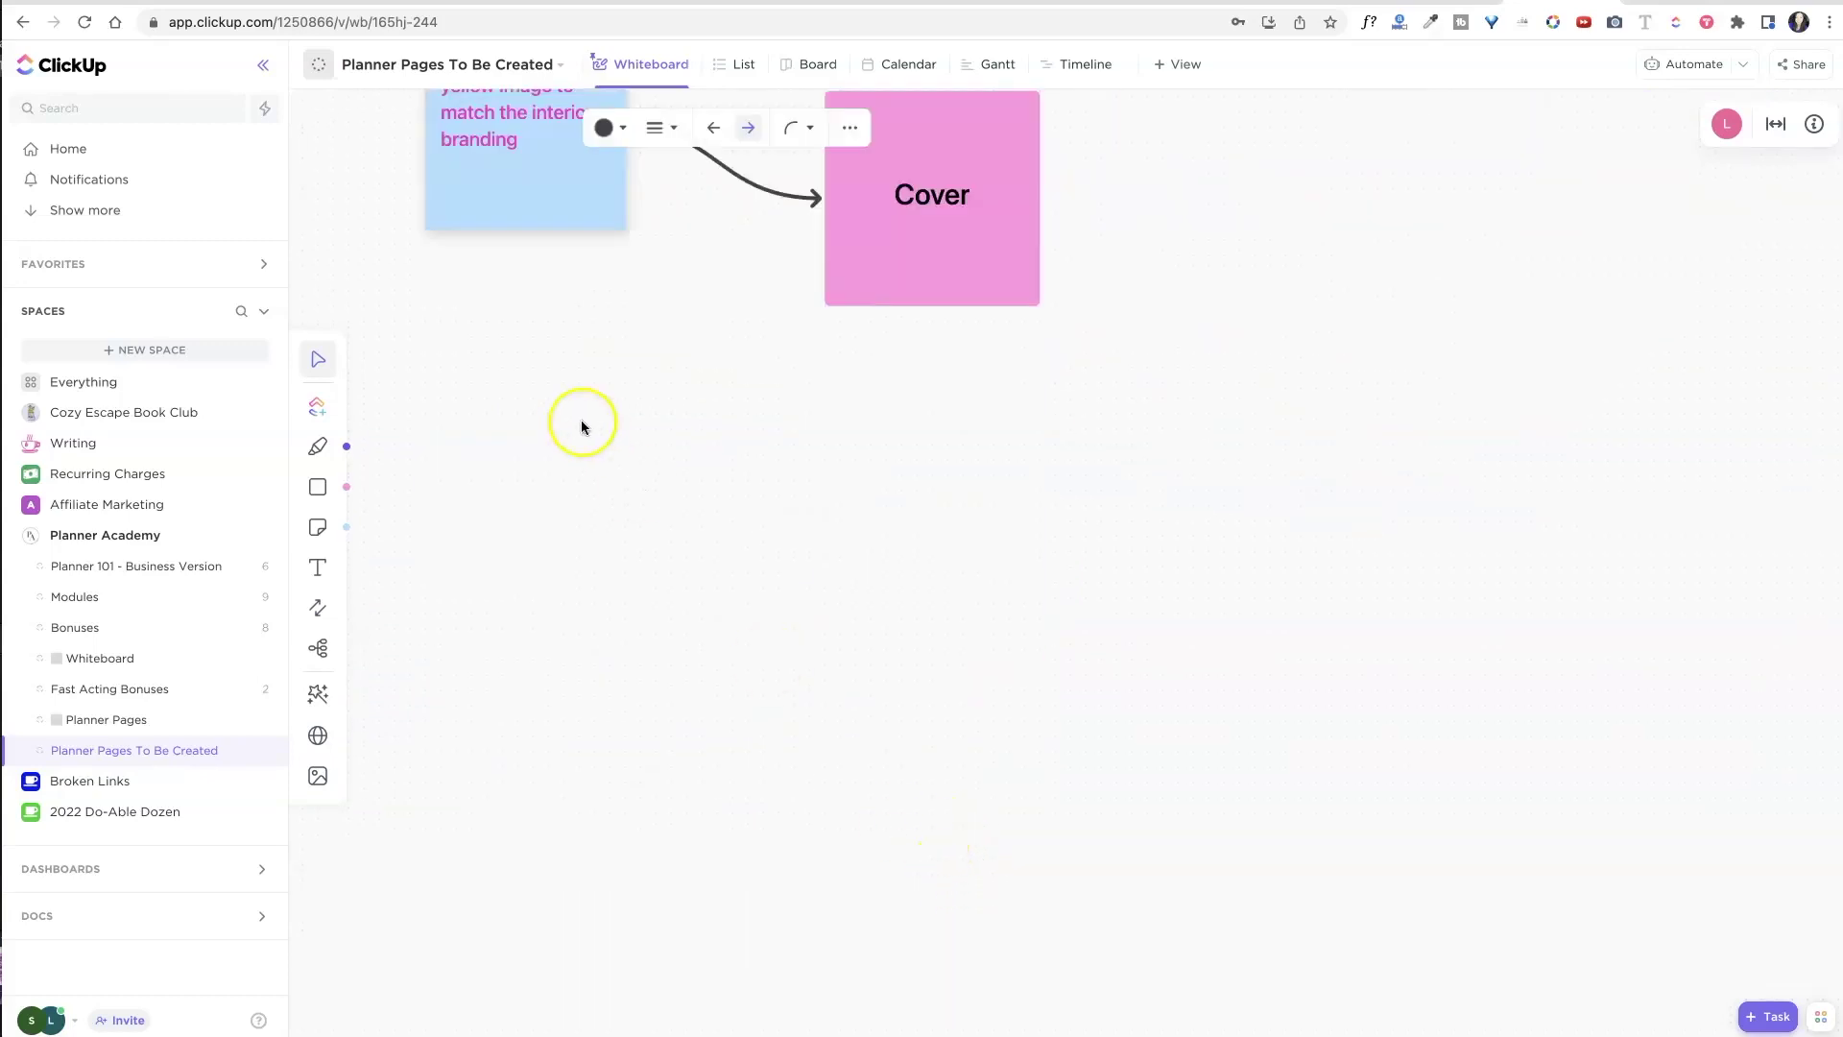
click(333, 491)
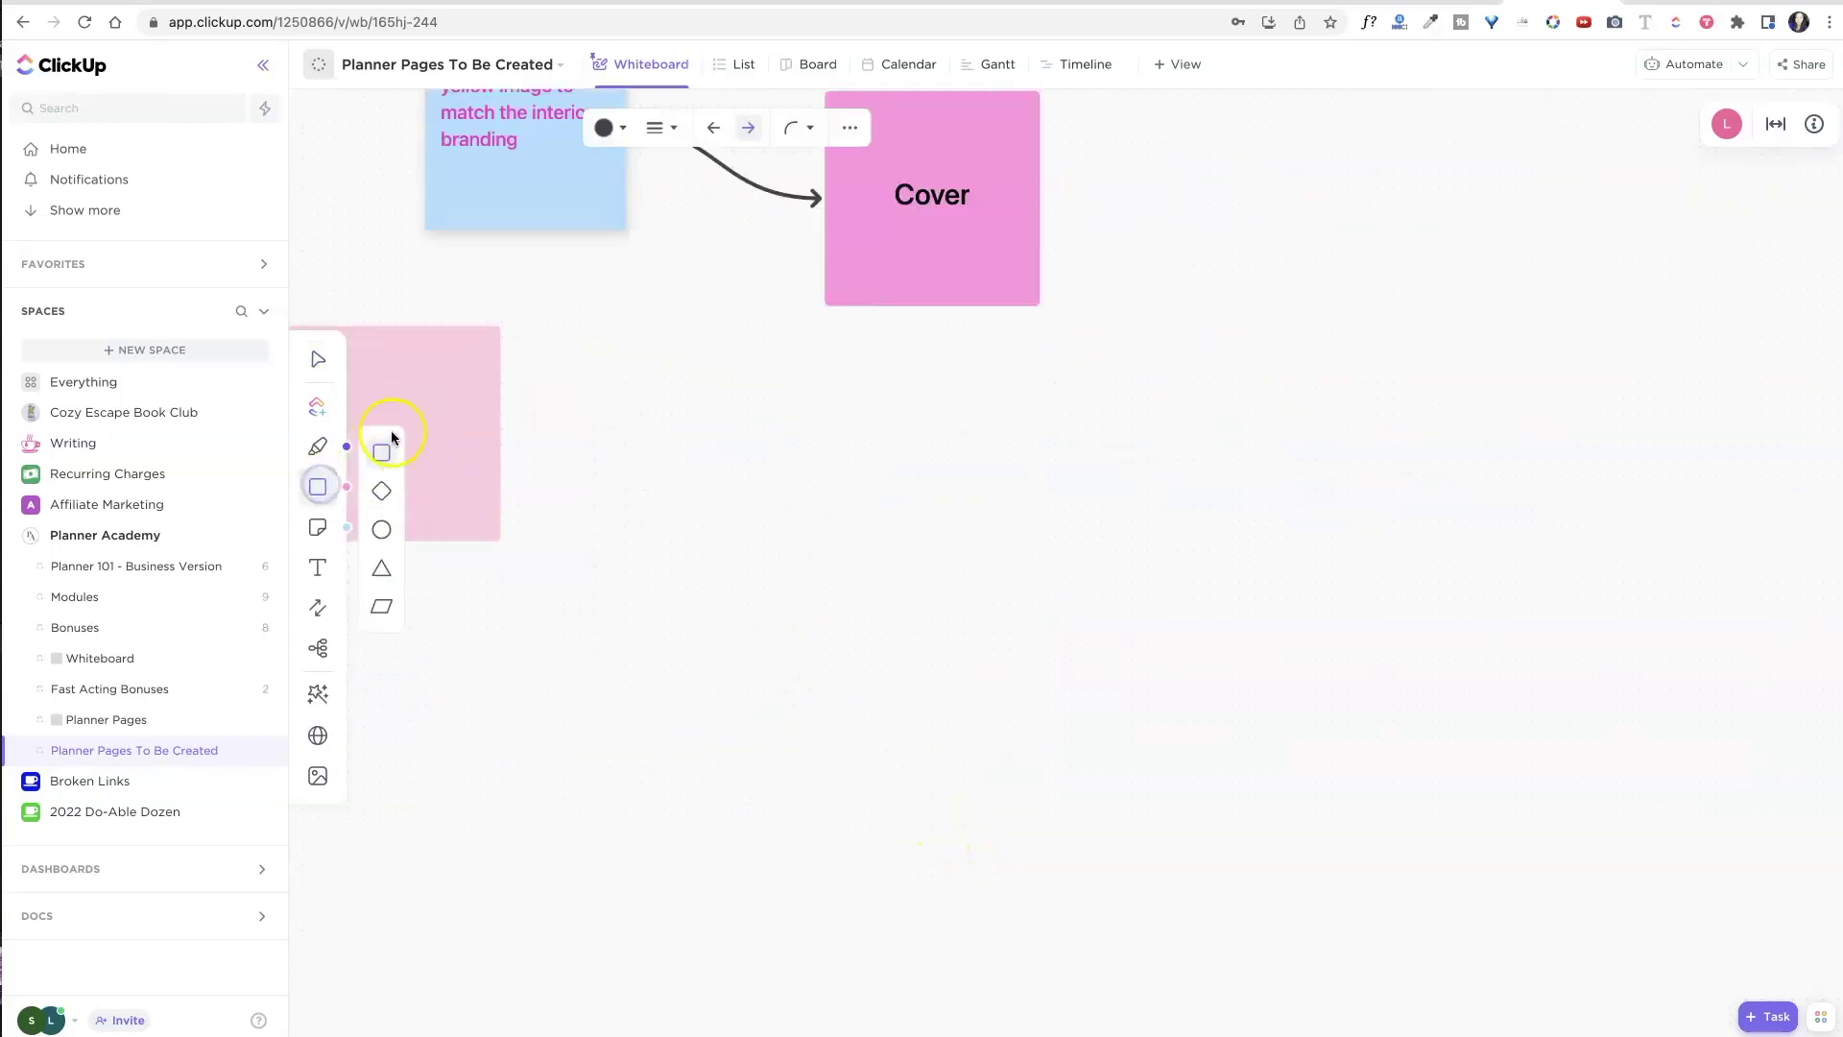
click(683, 584)
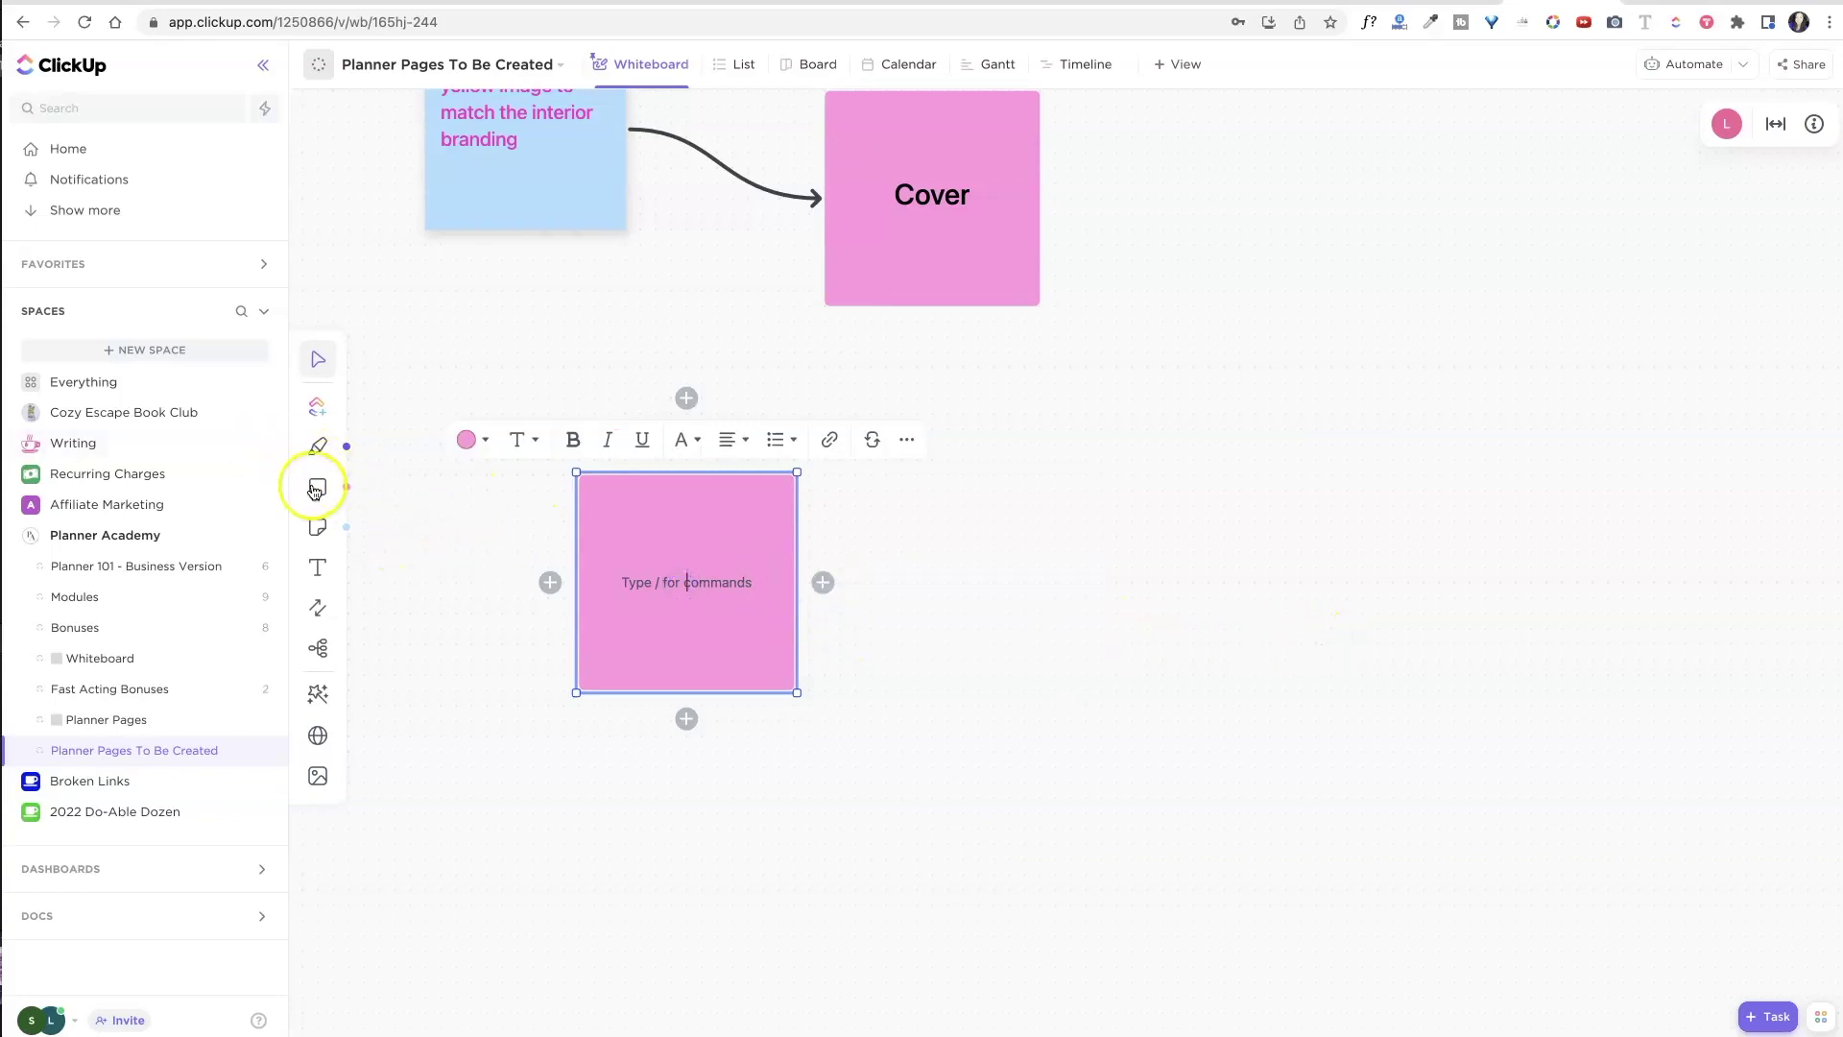
click(823, 581)
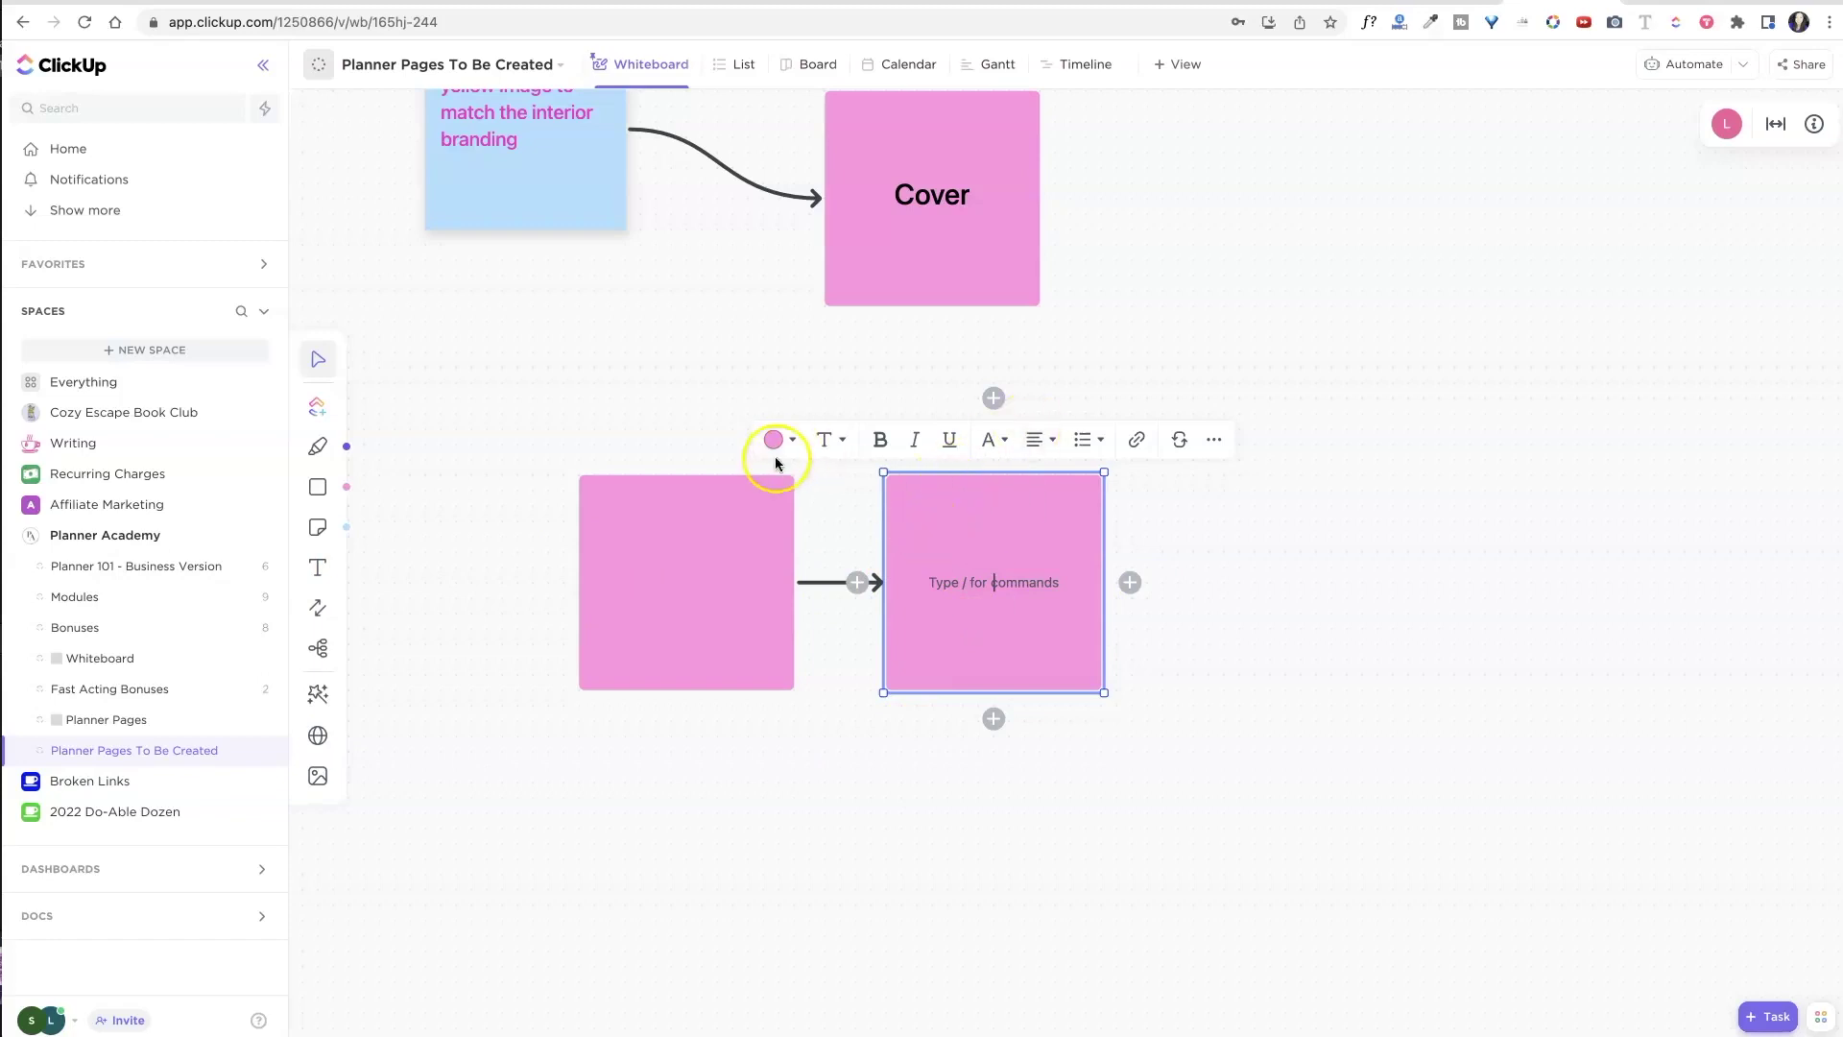
Fill the Cover square and both new squares yellow.
click(976, 252)
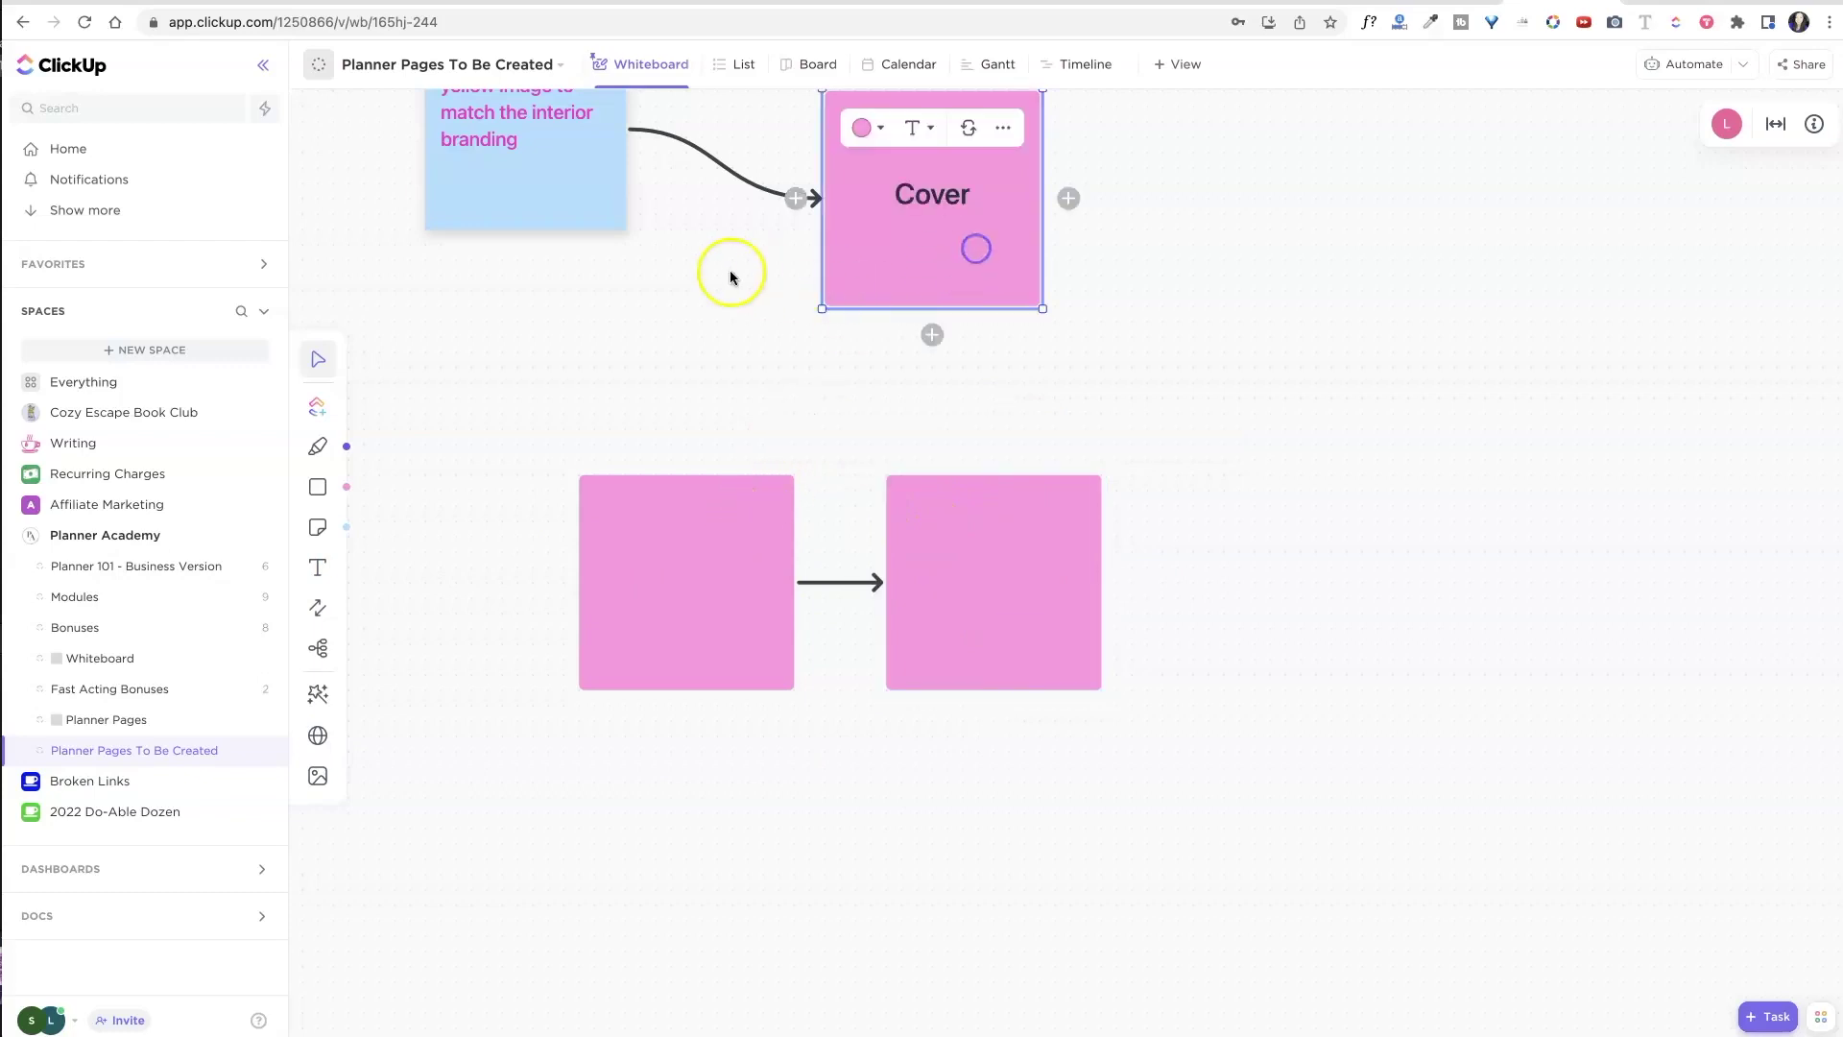
click(873, 128)
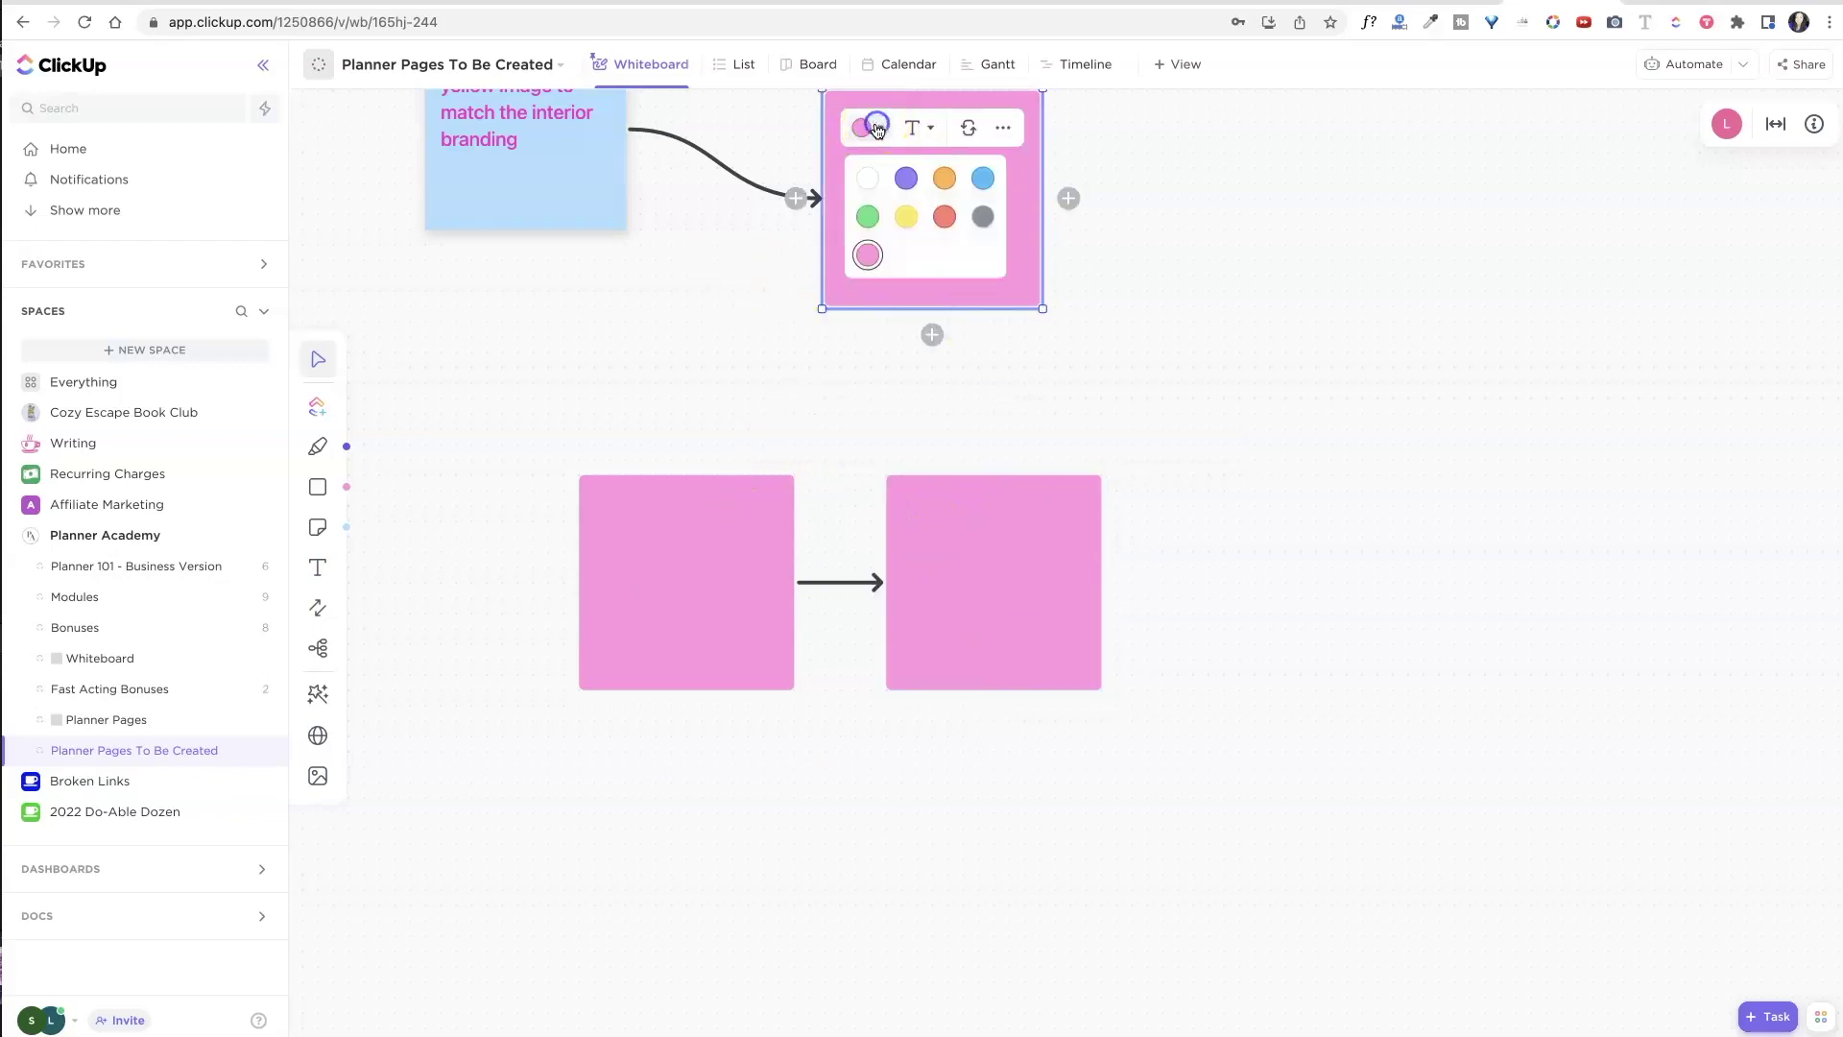
click(906, 216)
click(518, 313)
click(678, 509)
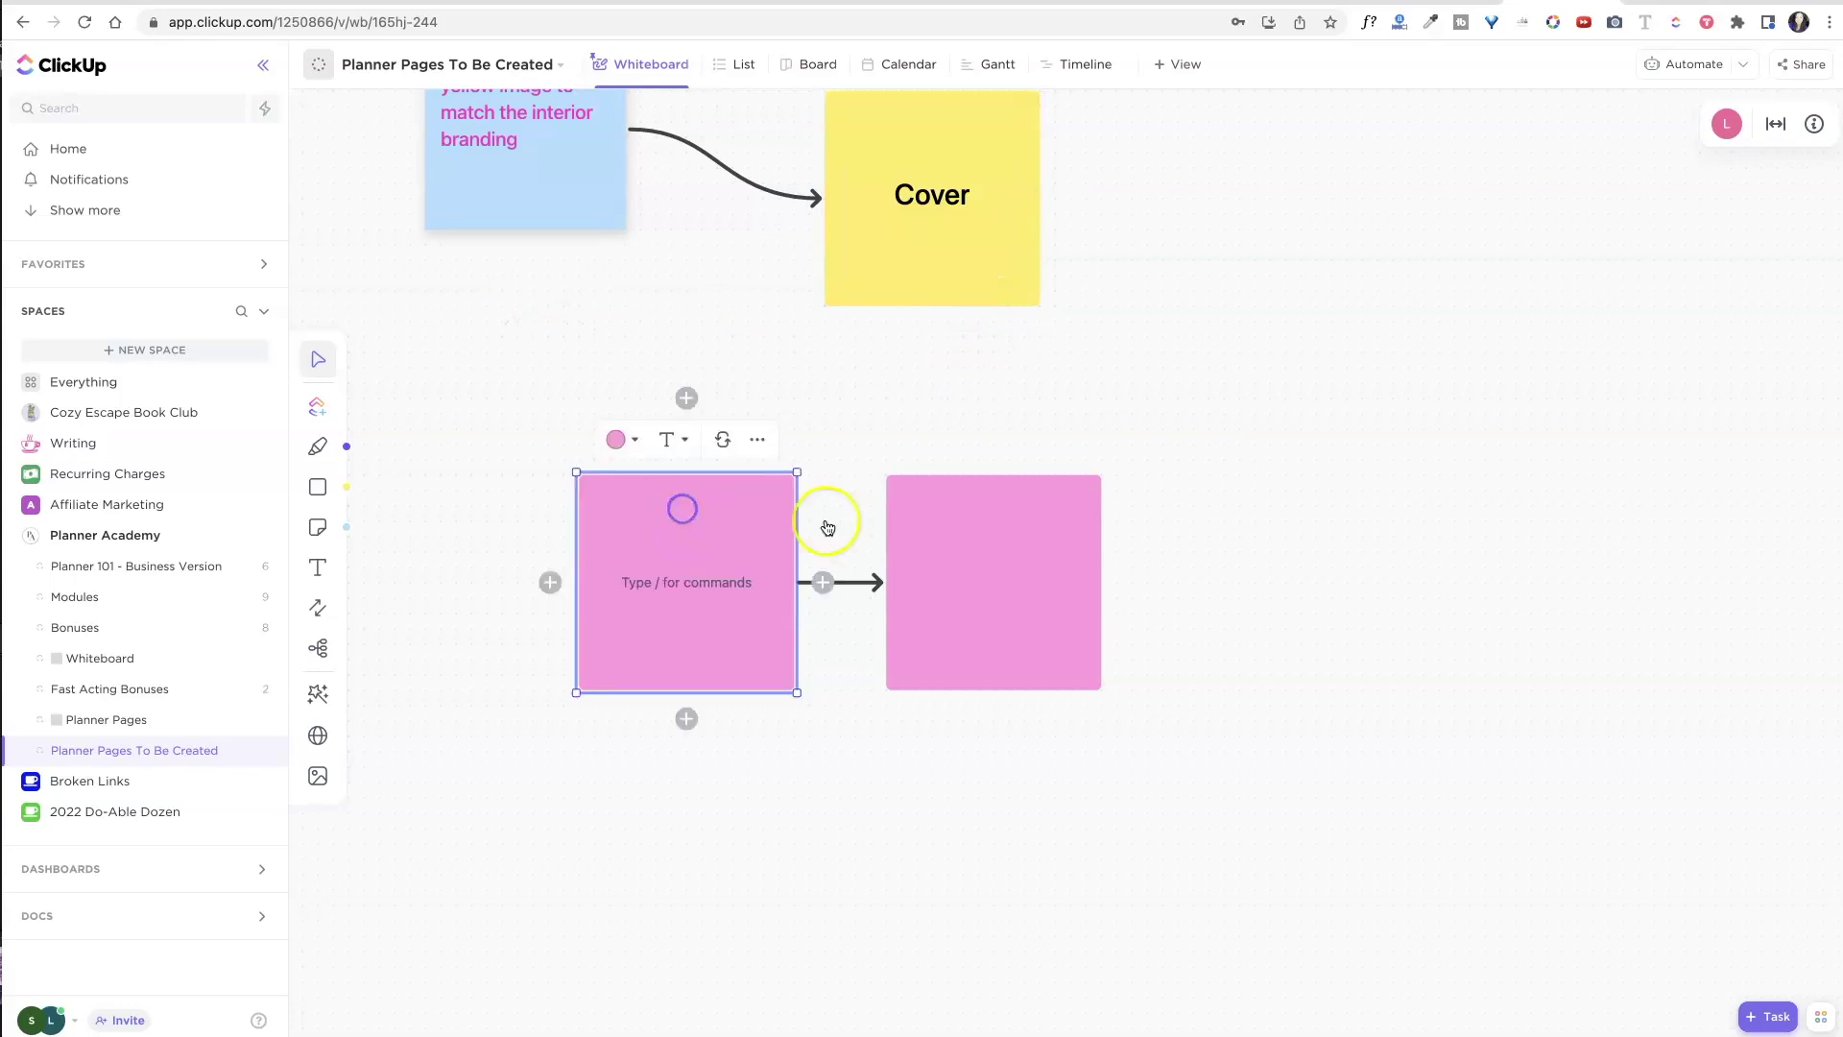
shift+click(1006, 518)
click(797, 437)
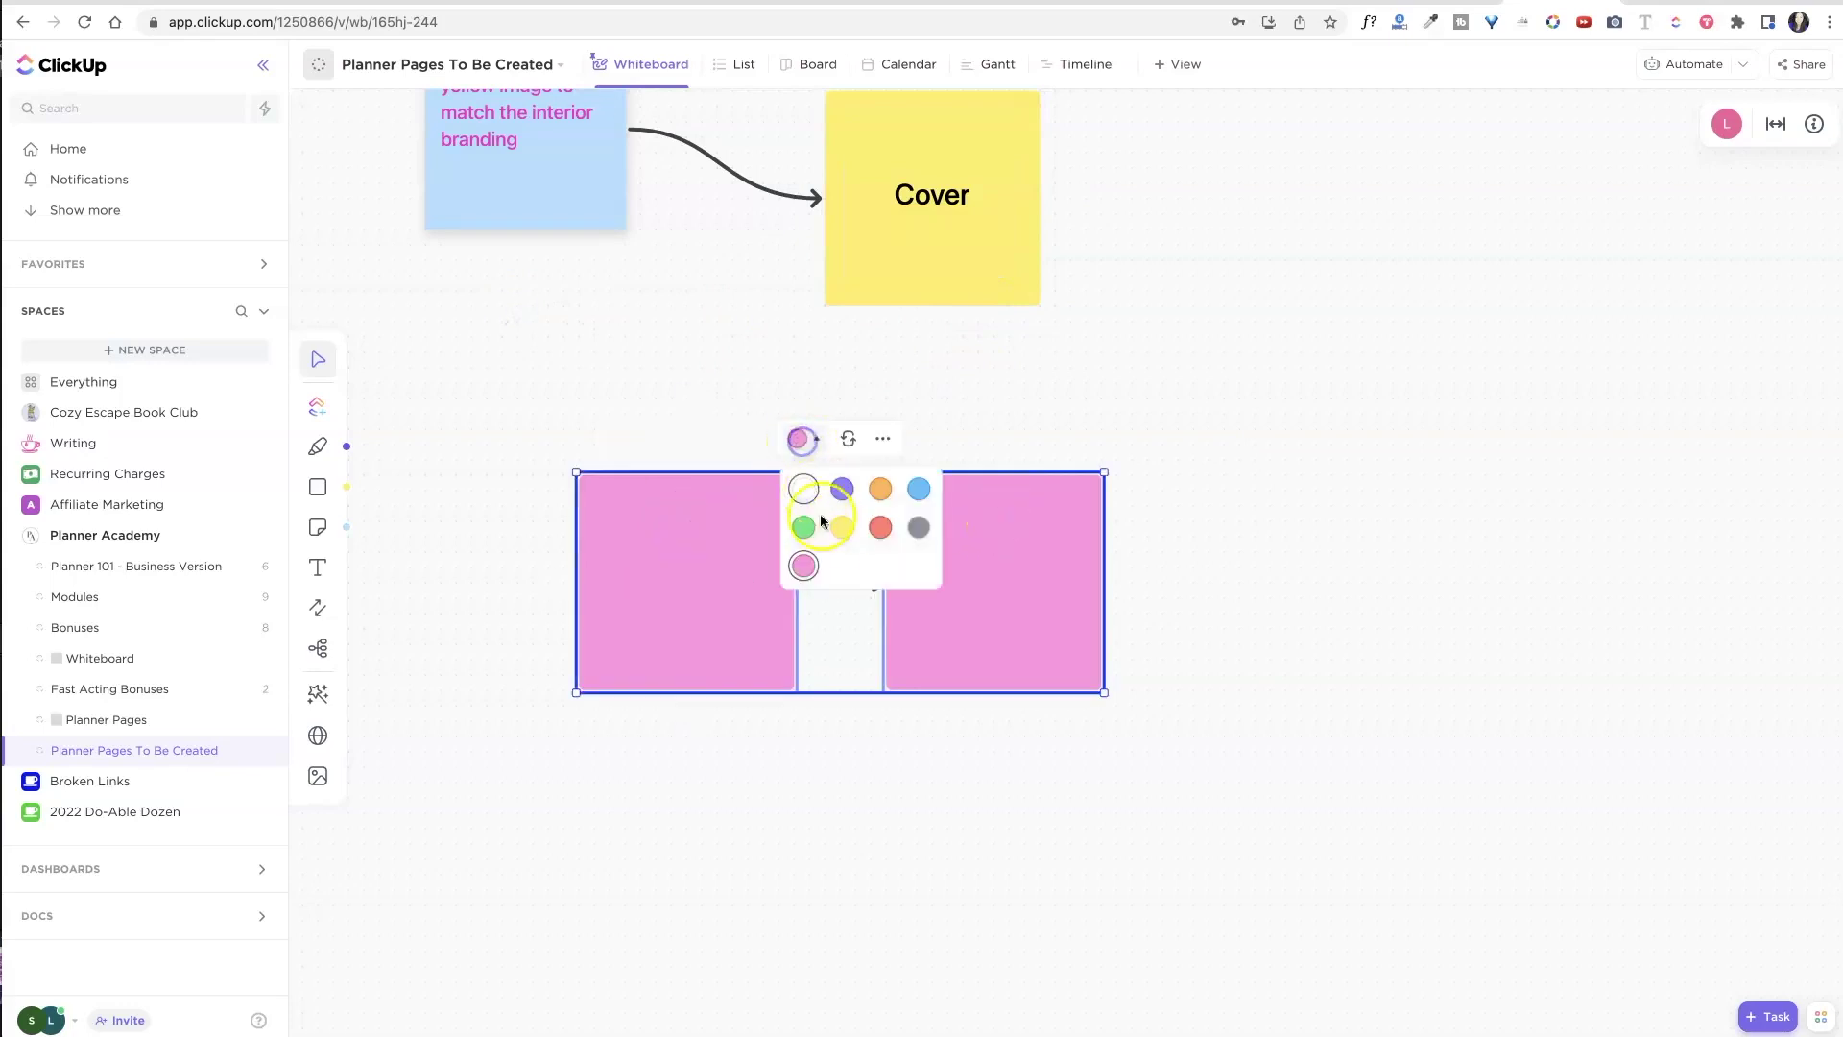
click(842, 527)
click(499, 451)
click(736, 519)
shift+click(1011, 538)
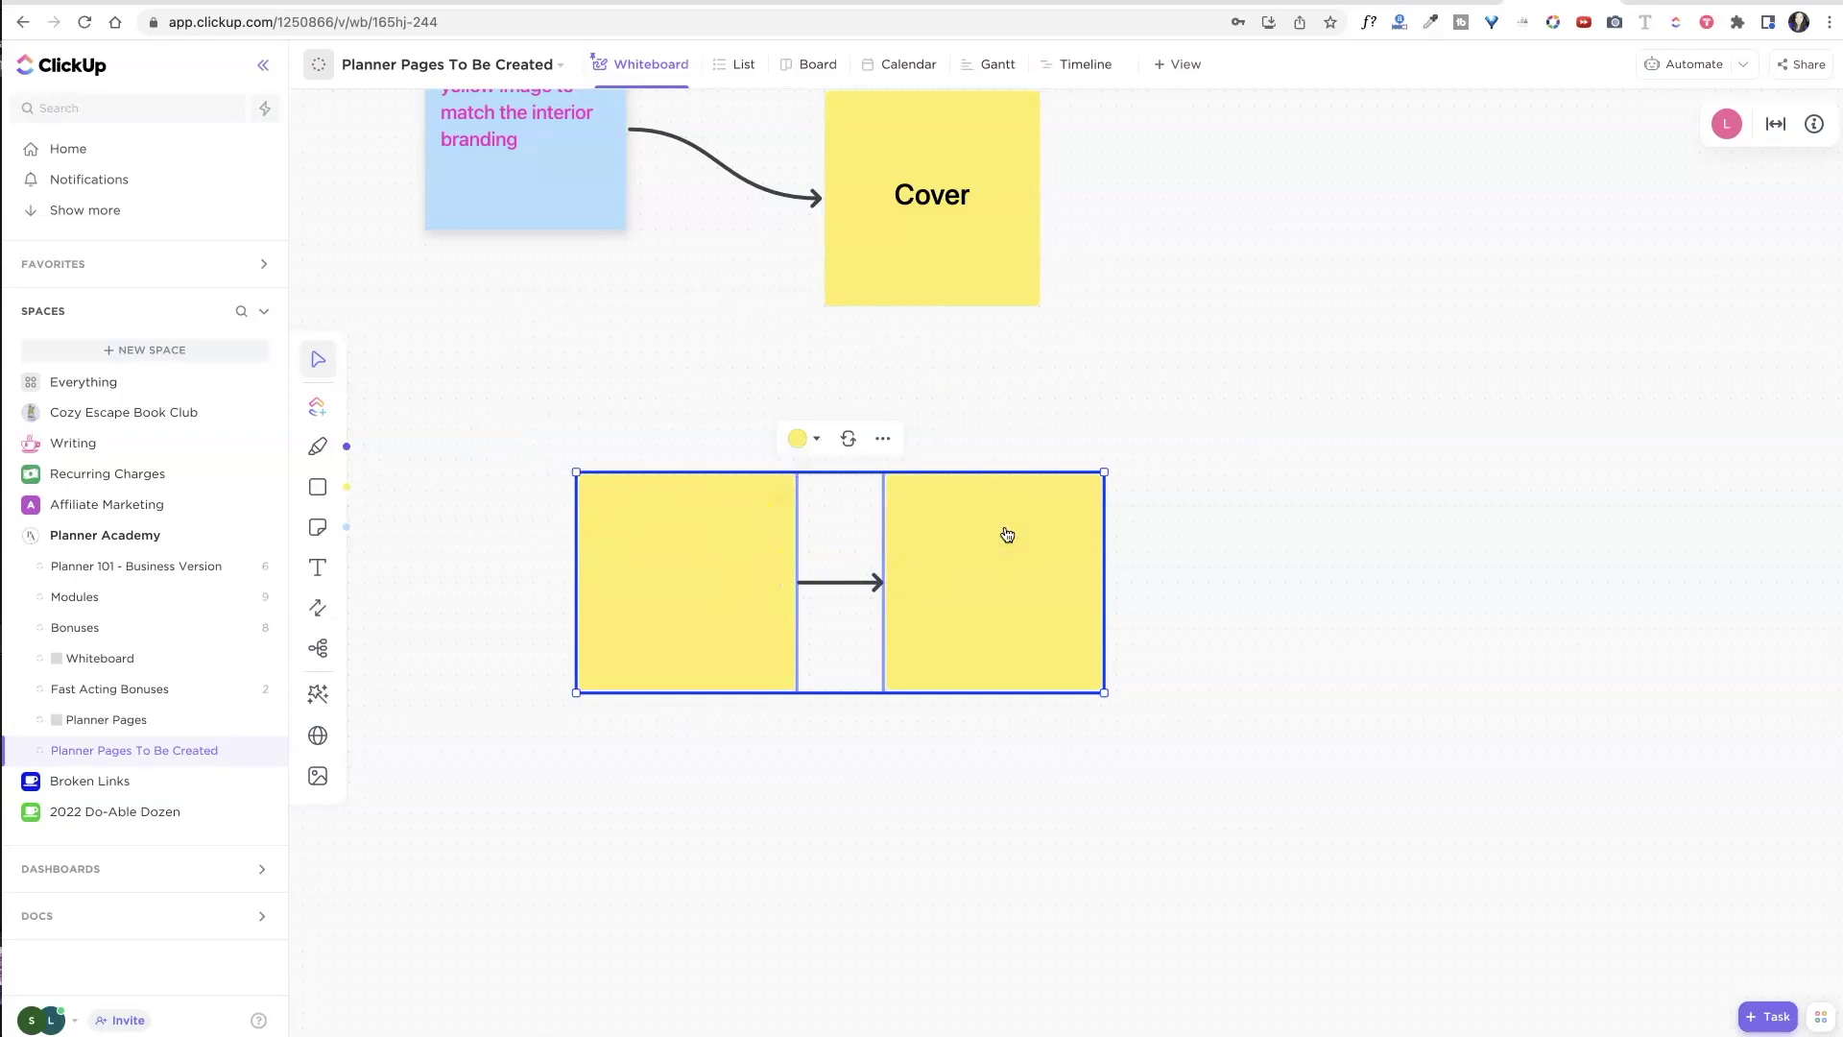
Label the left square 'Copyright Page' and the right one 'Name', 'Date', 'Info' on separate lines.
click(523, 462)
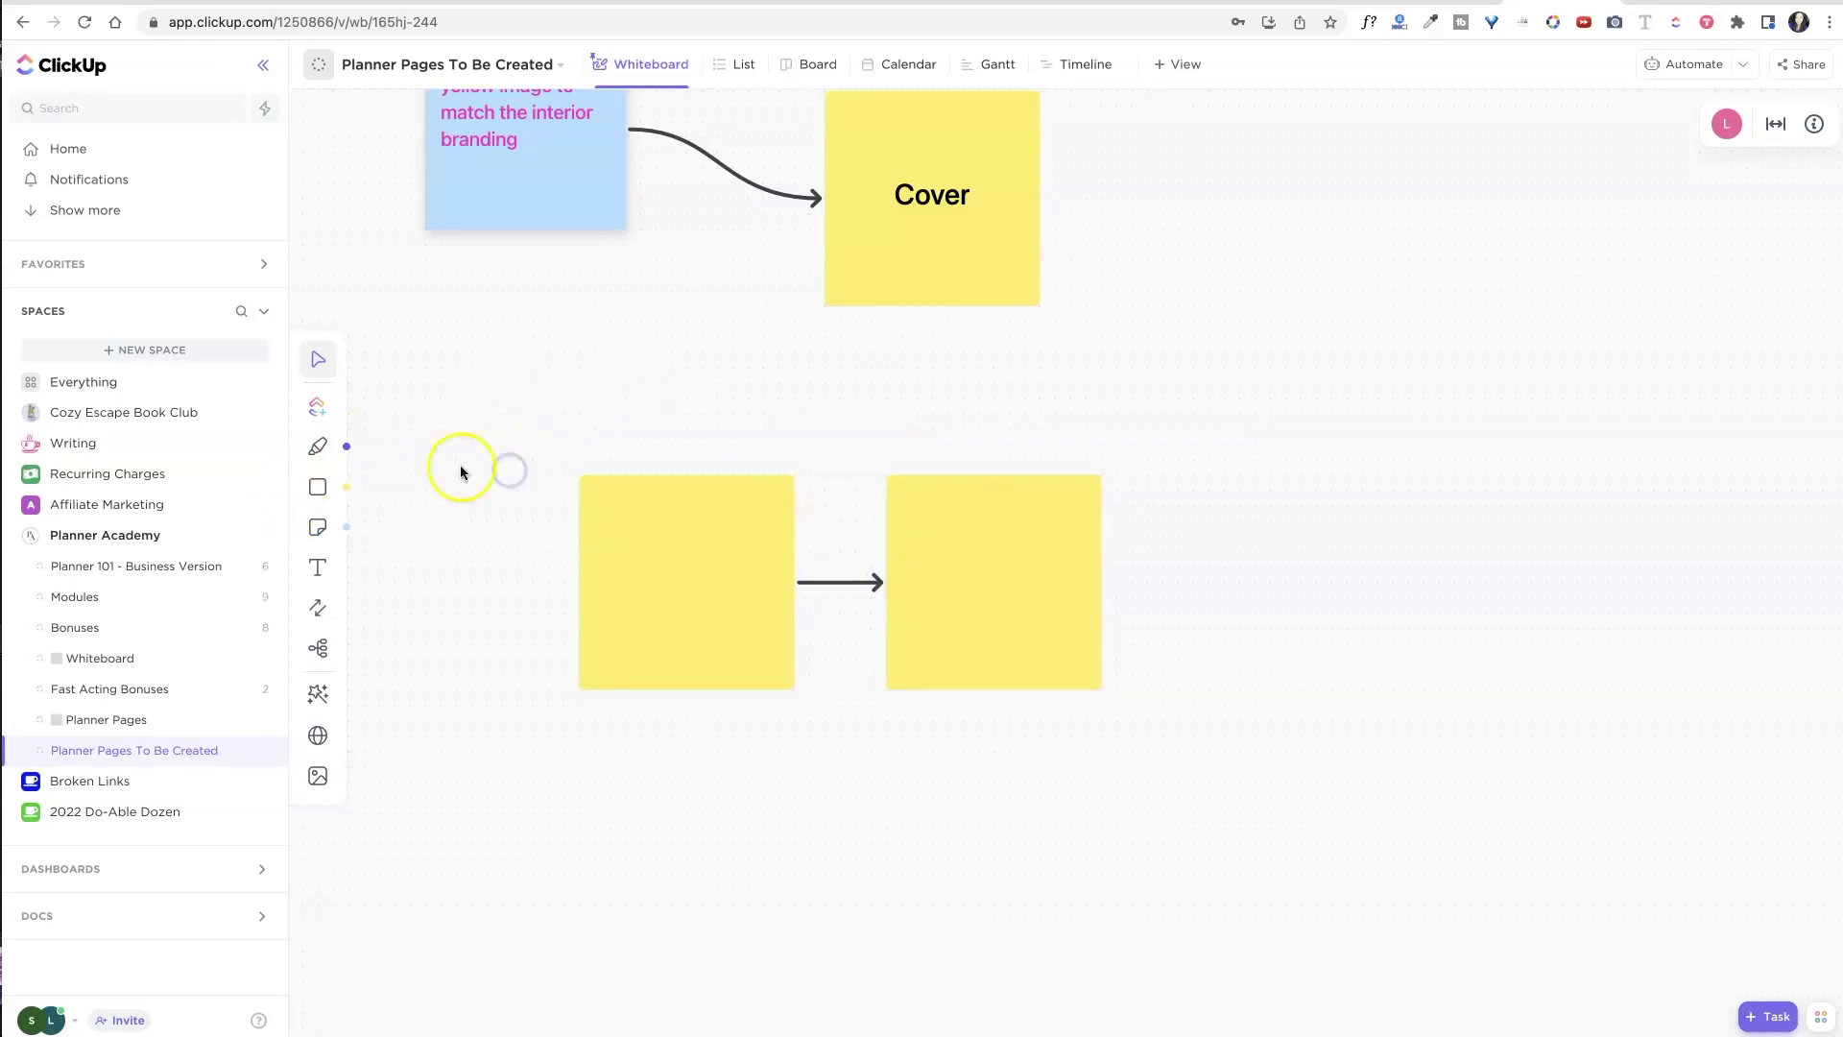
double_click(624, 557)
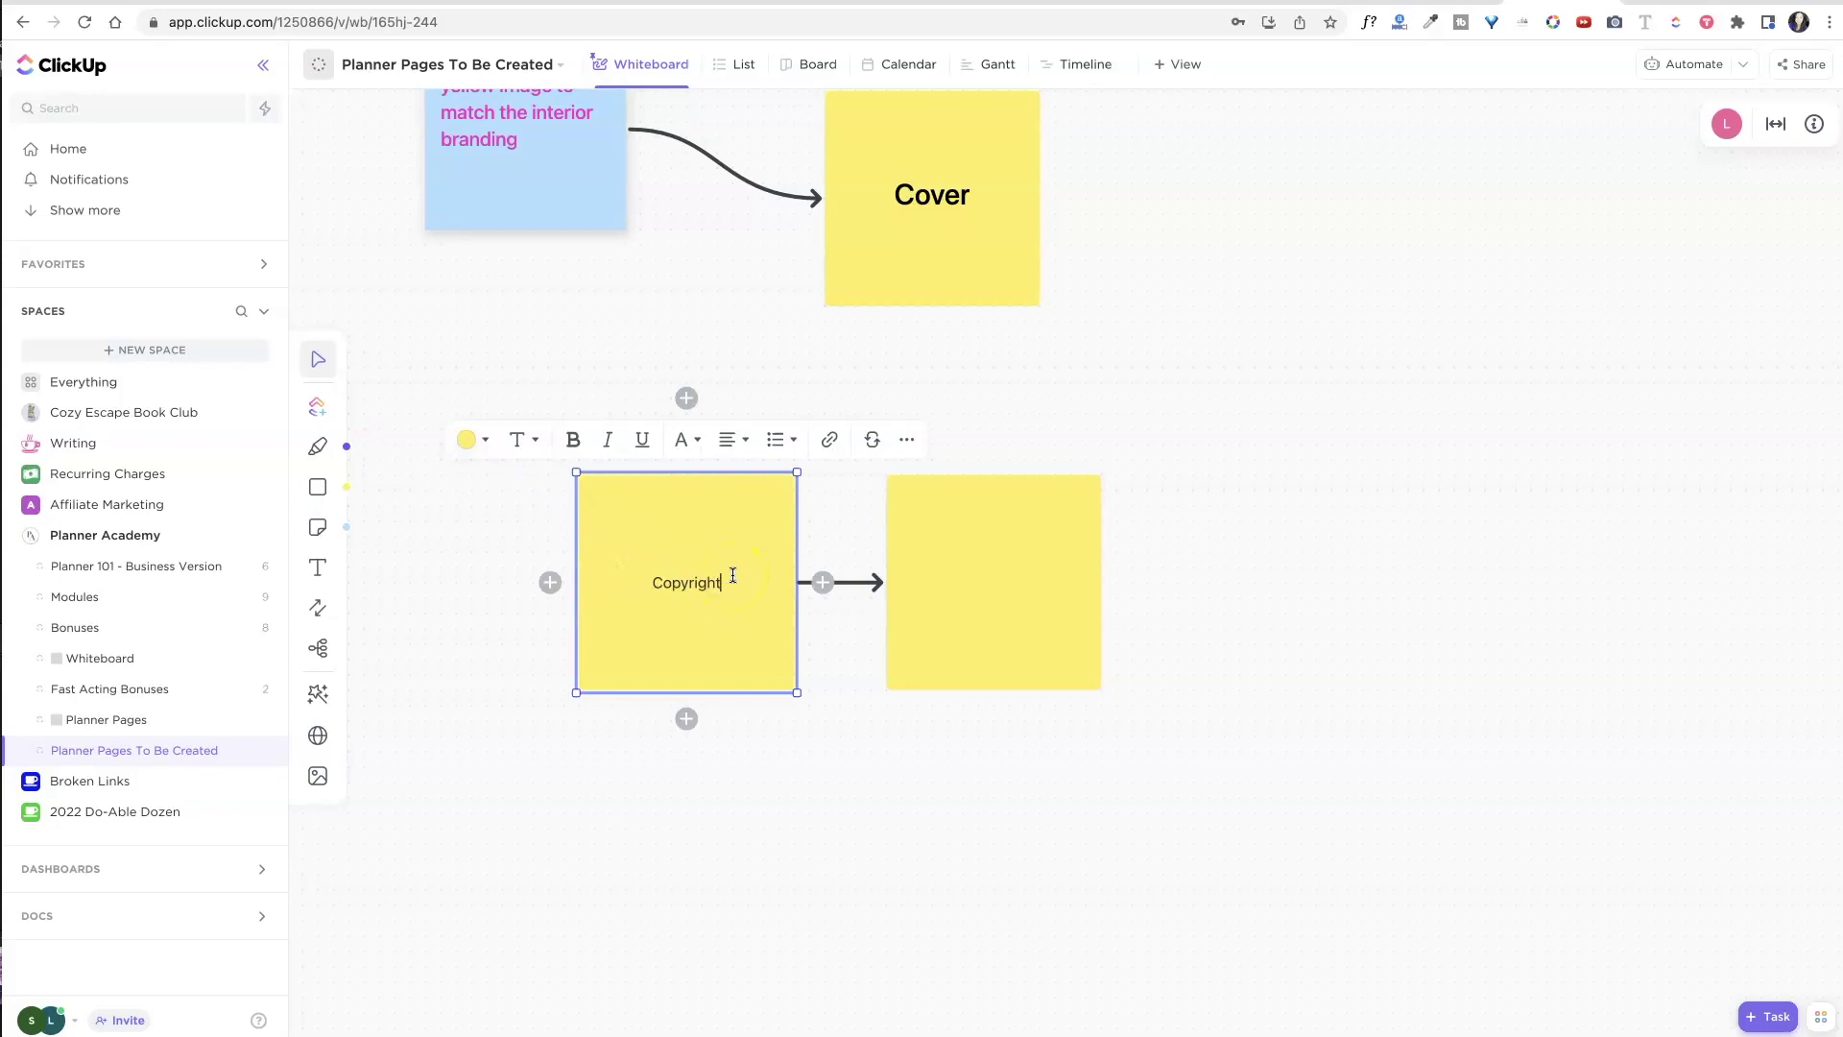
text(Copyright Page)
double_click(1012, 590)
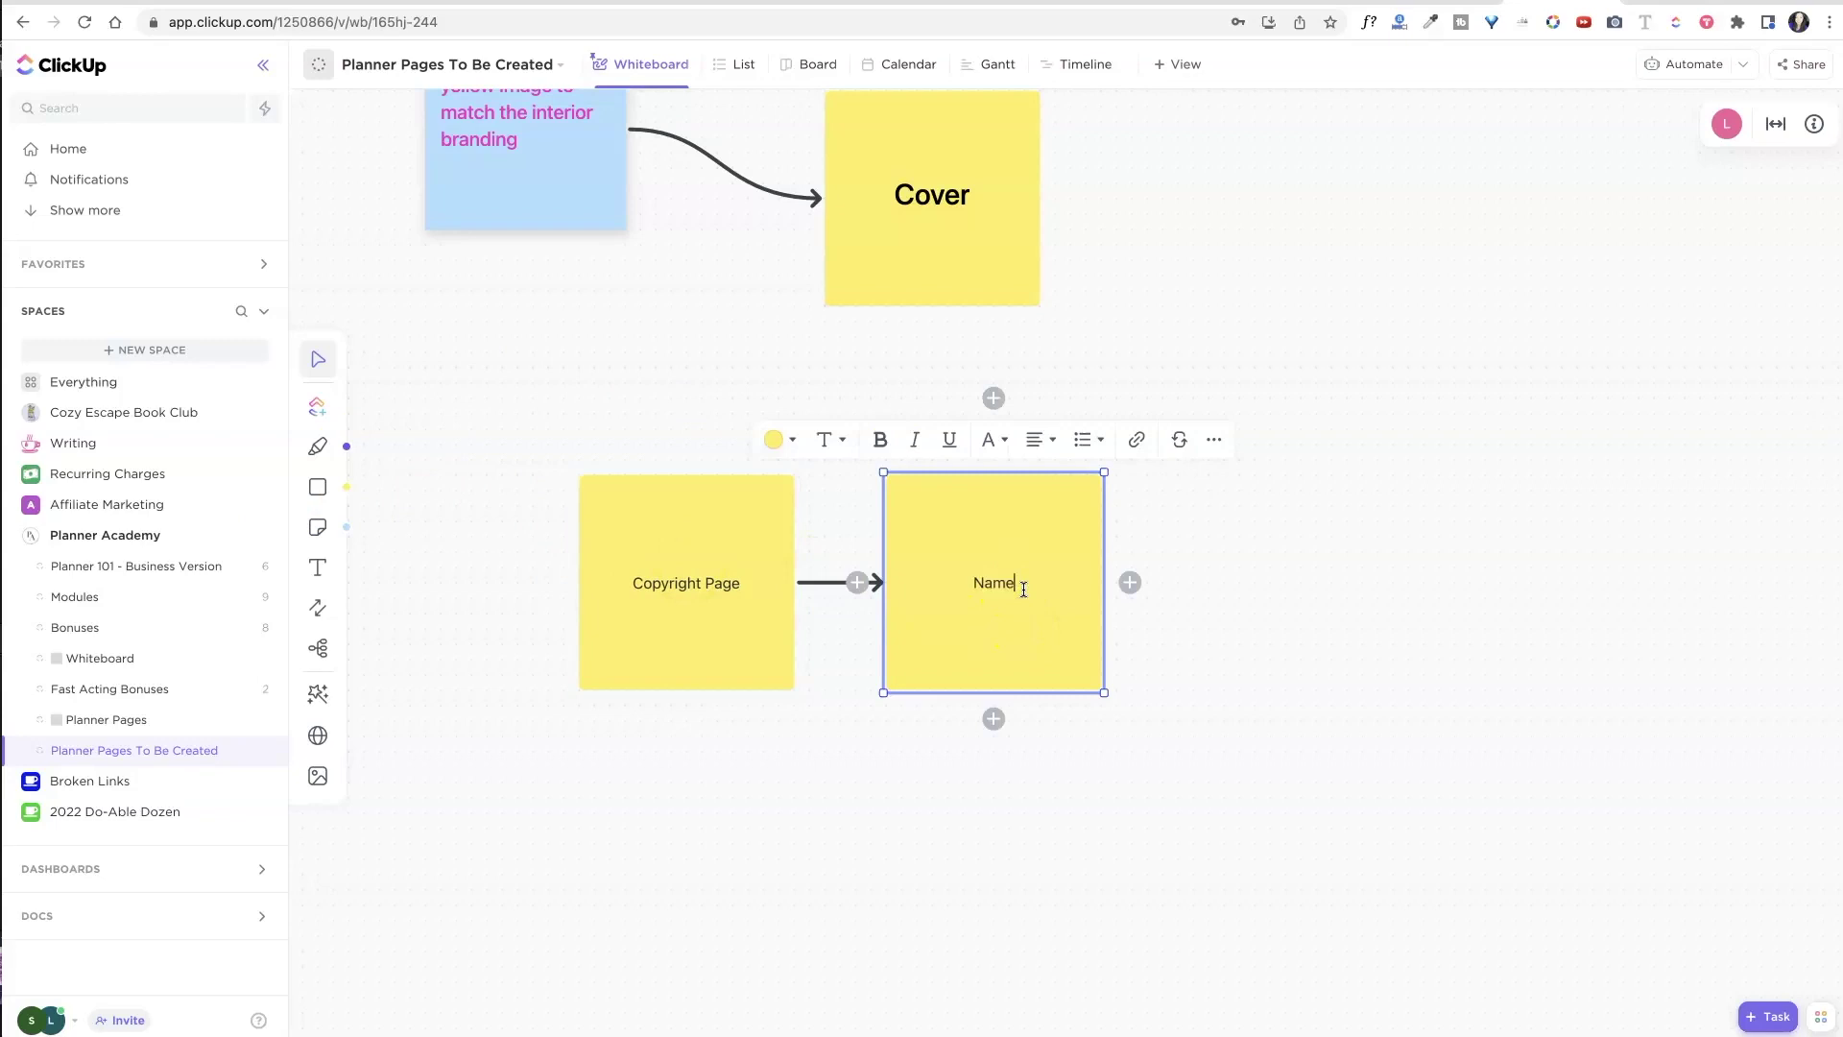
text(Name)
key(Return)
text(Date)
key(Return)
click(1000, 856)
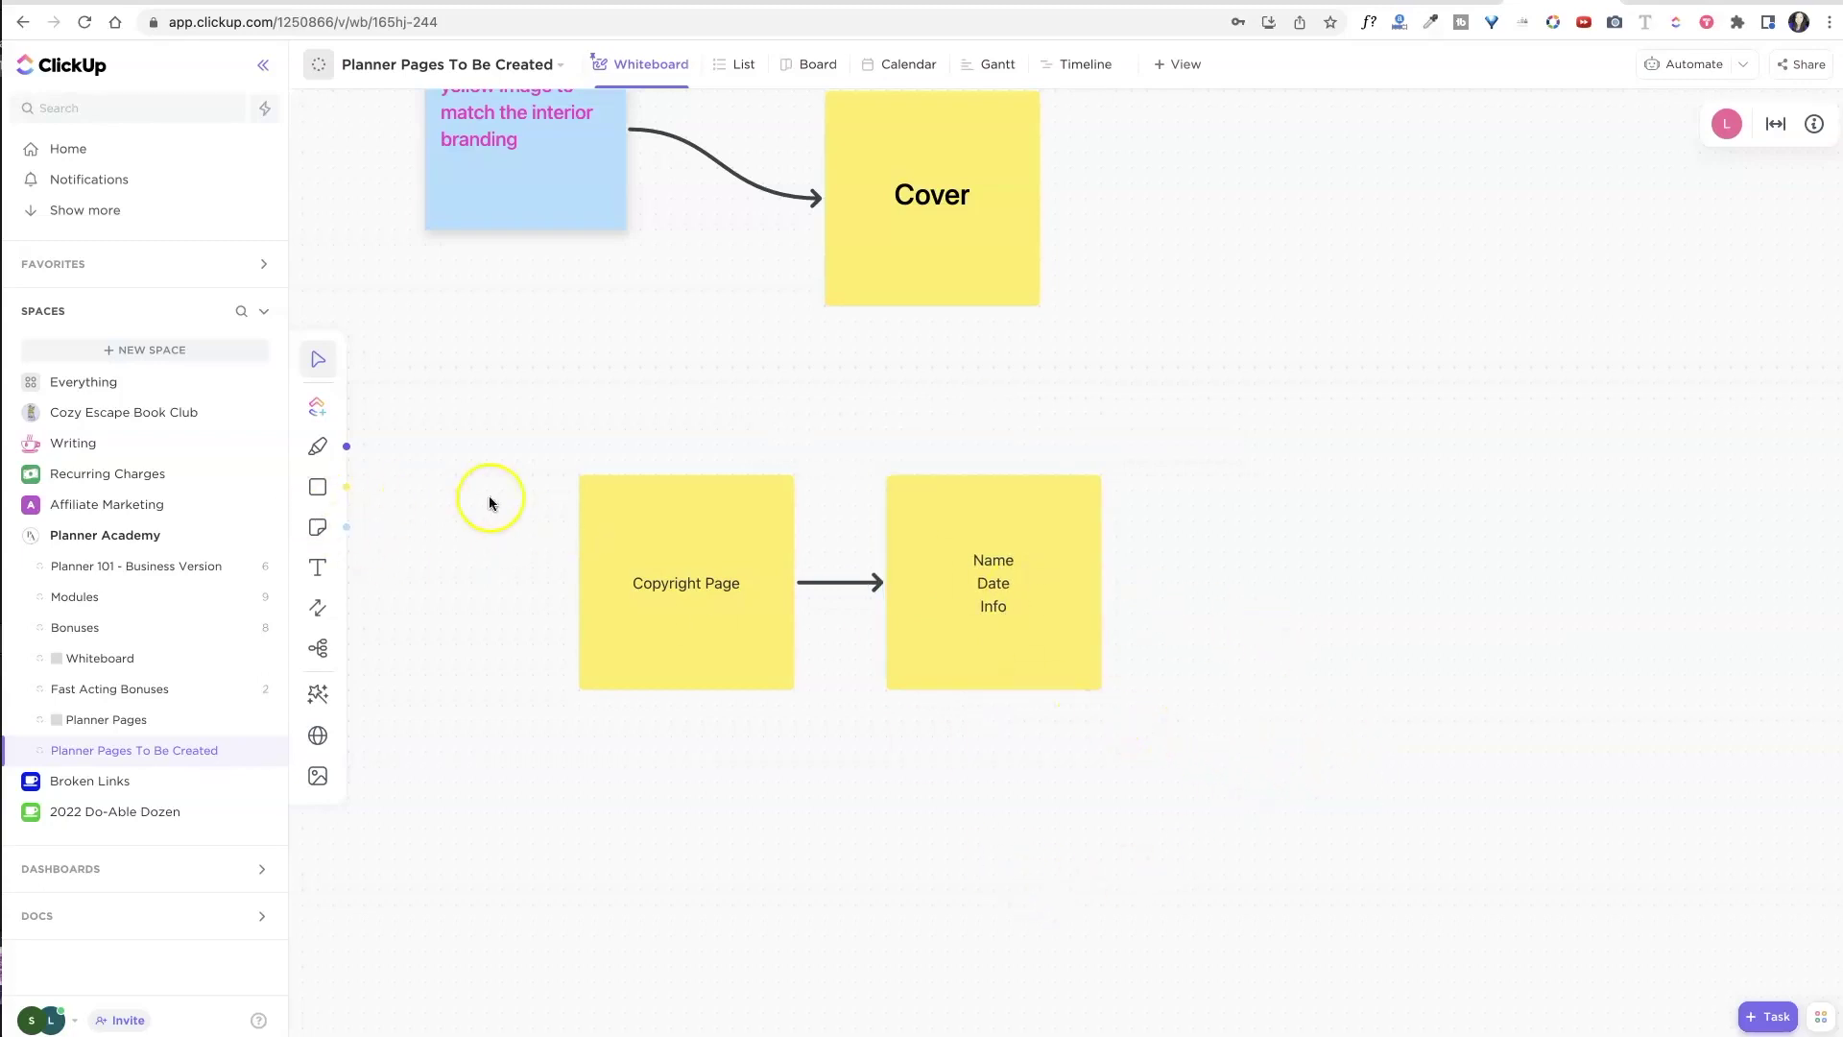
Group the Copyright Page and Name Date Info notes together with their arrow.
scroll(839, 661, down, 3)
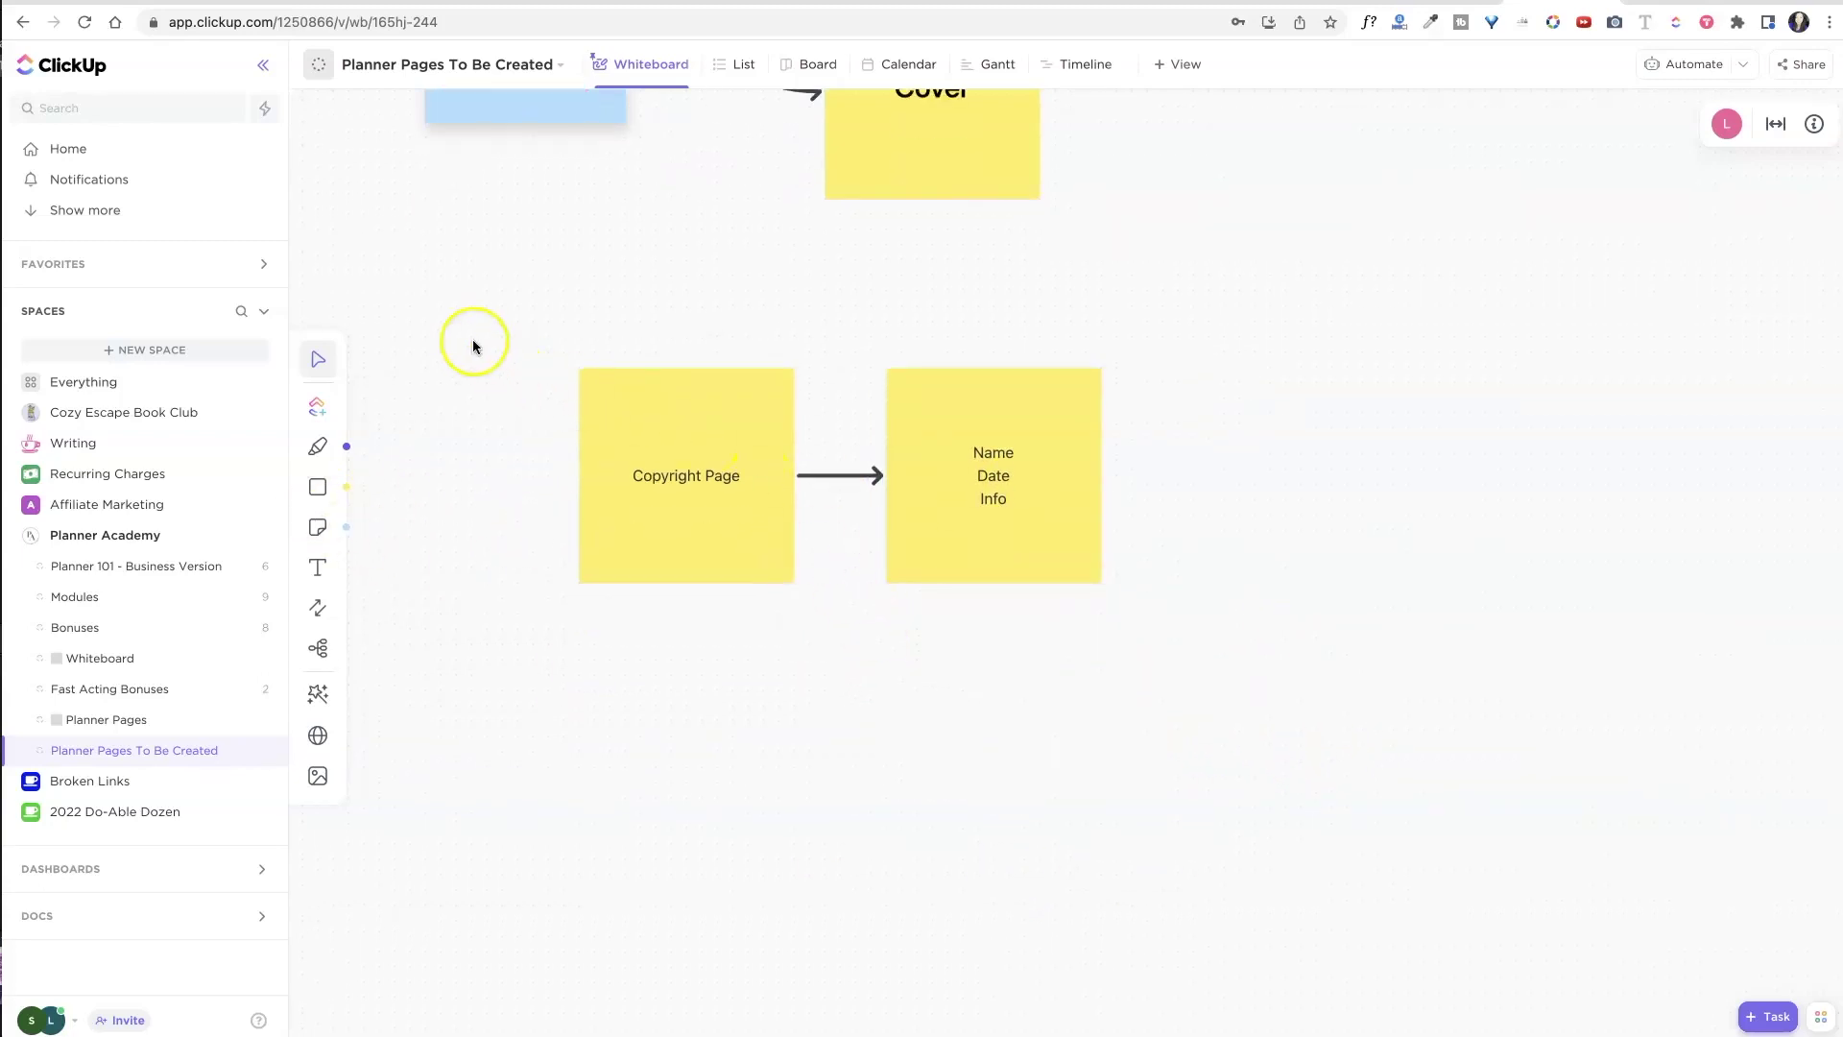
drag(472, 344, 1103, 620)
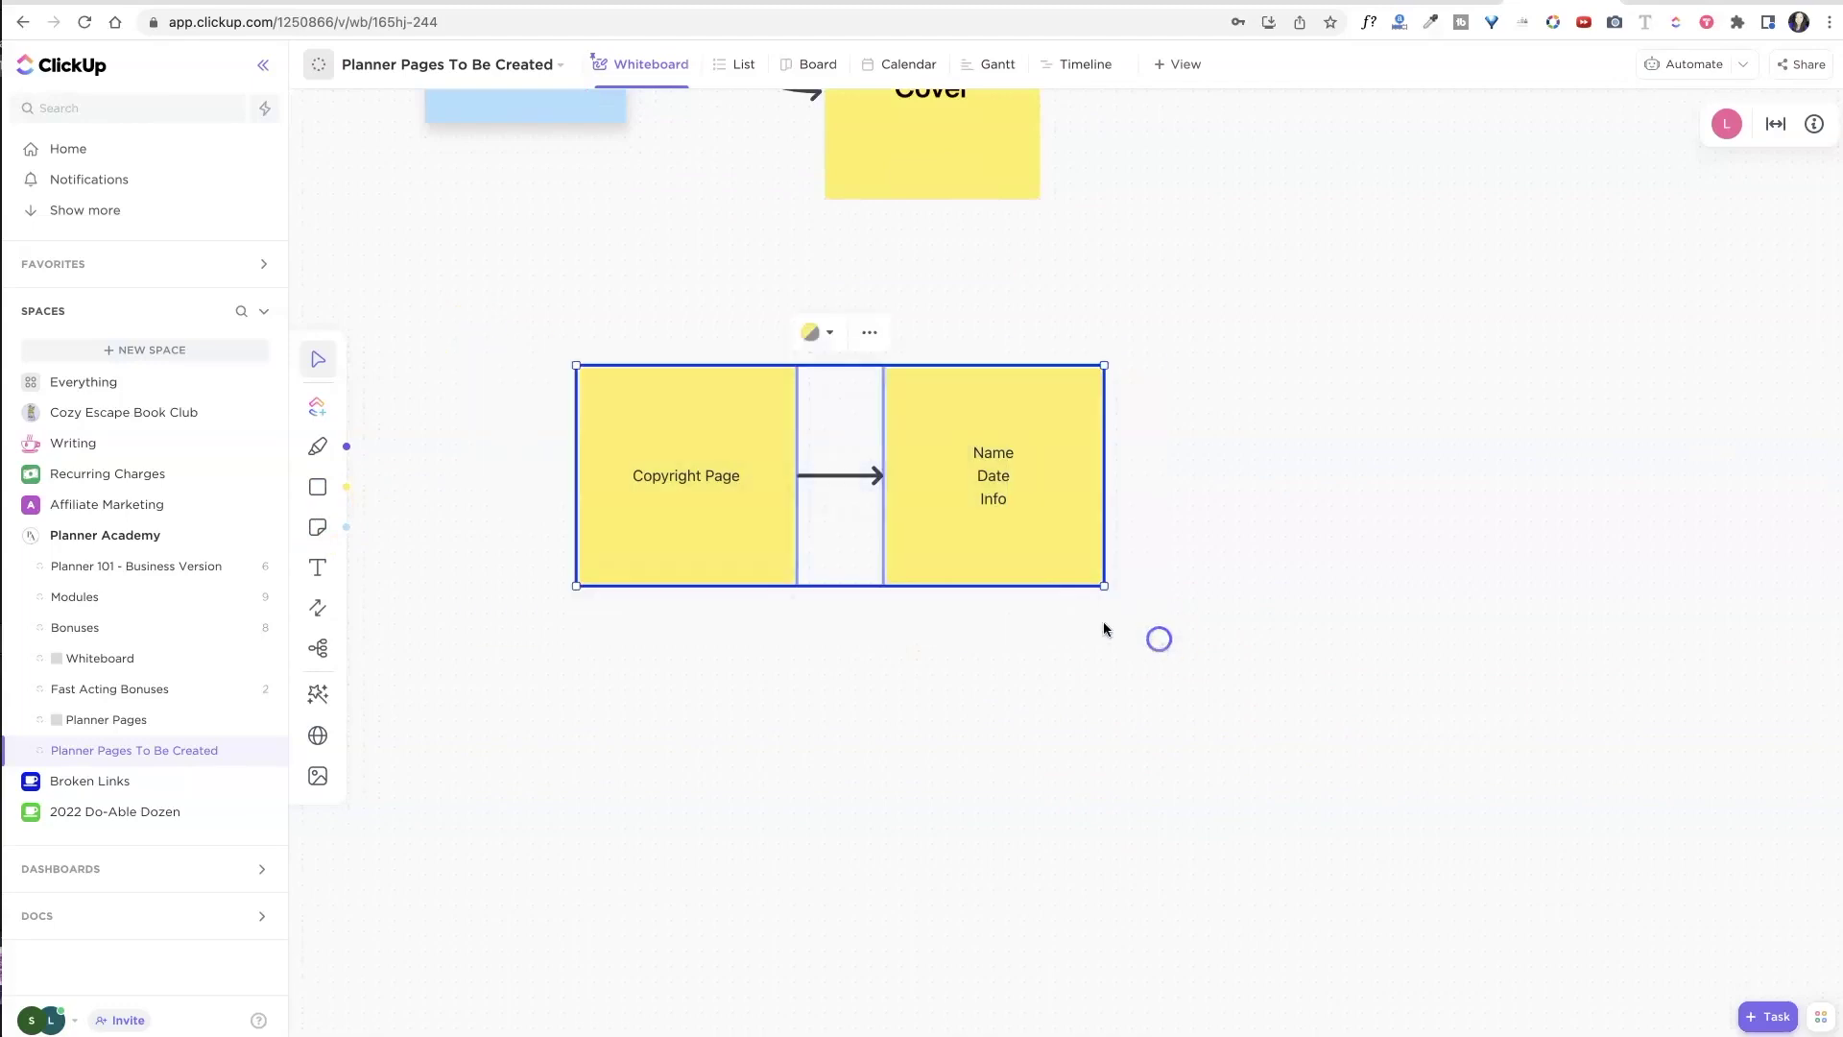
click(870, 343)
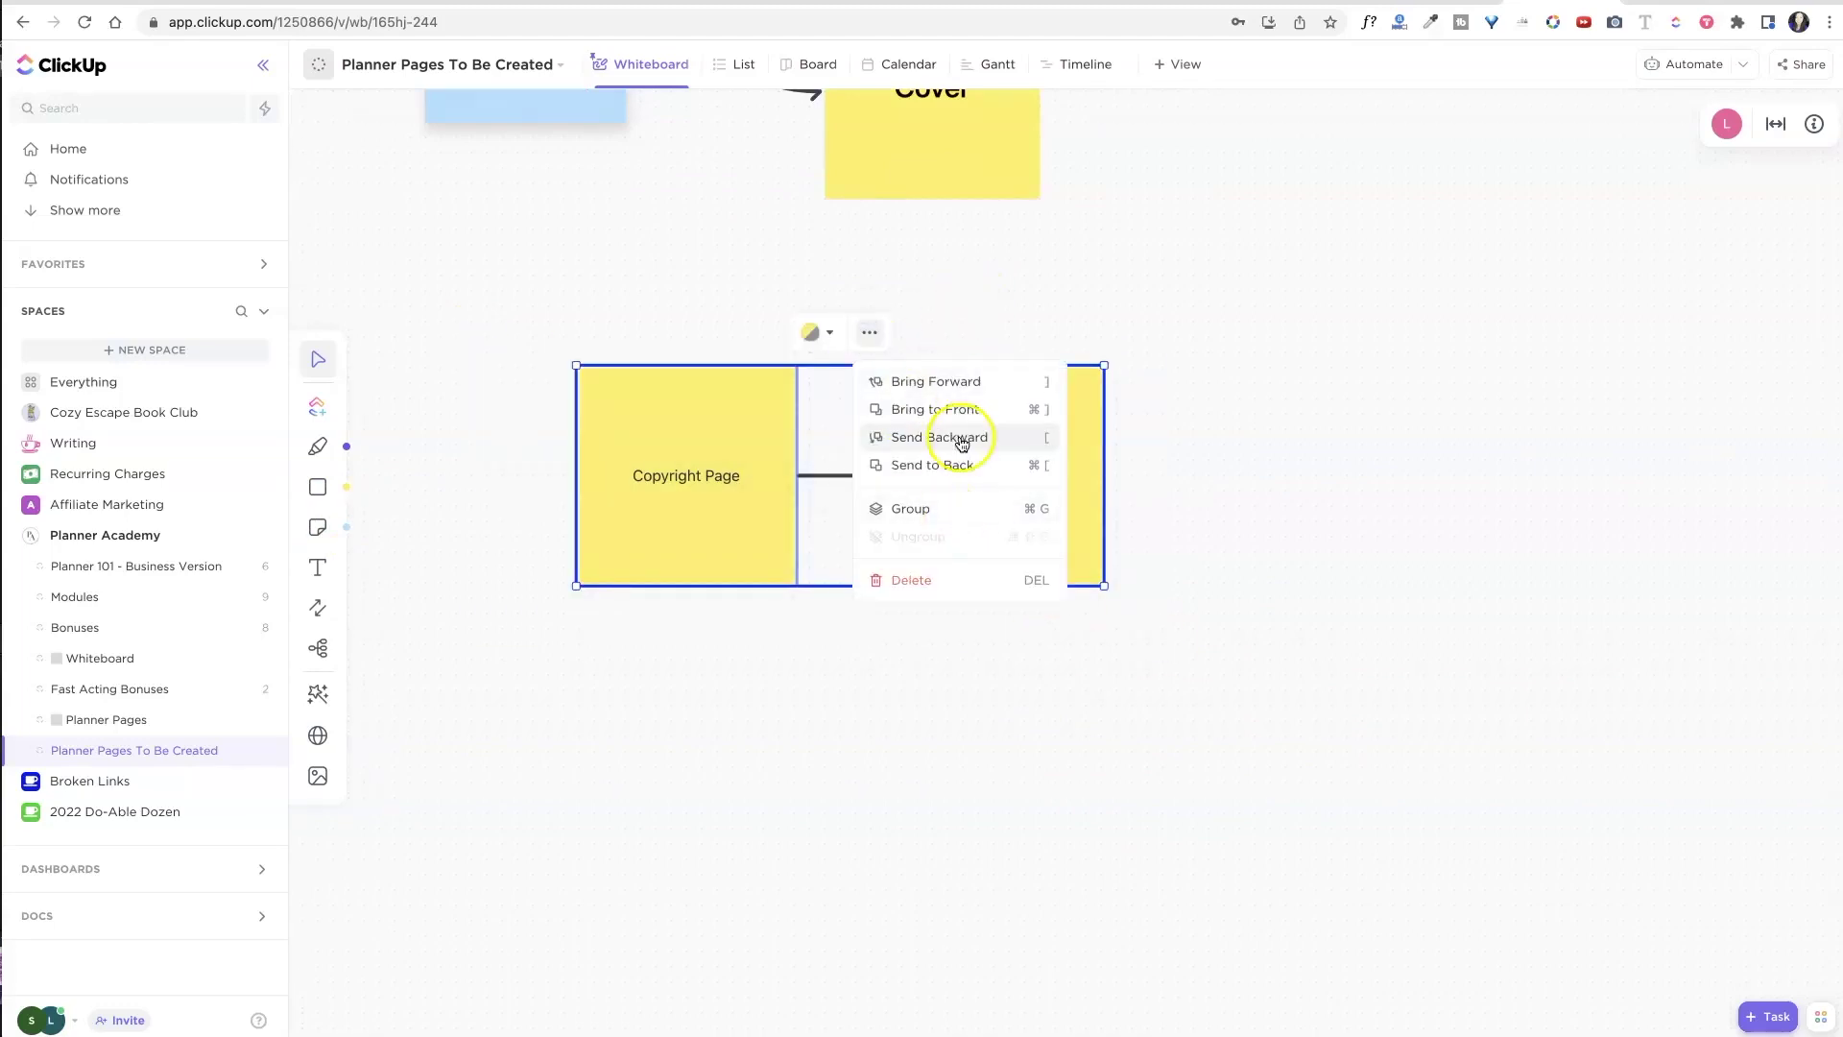
click(958, 510)
click(1124, 574)
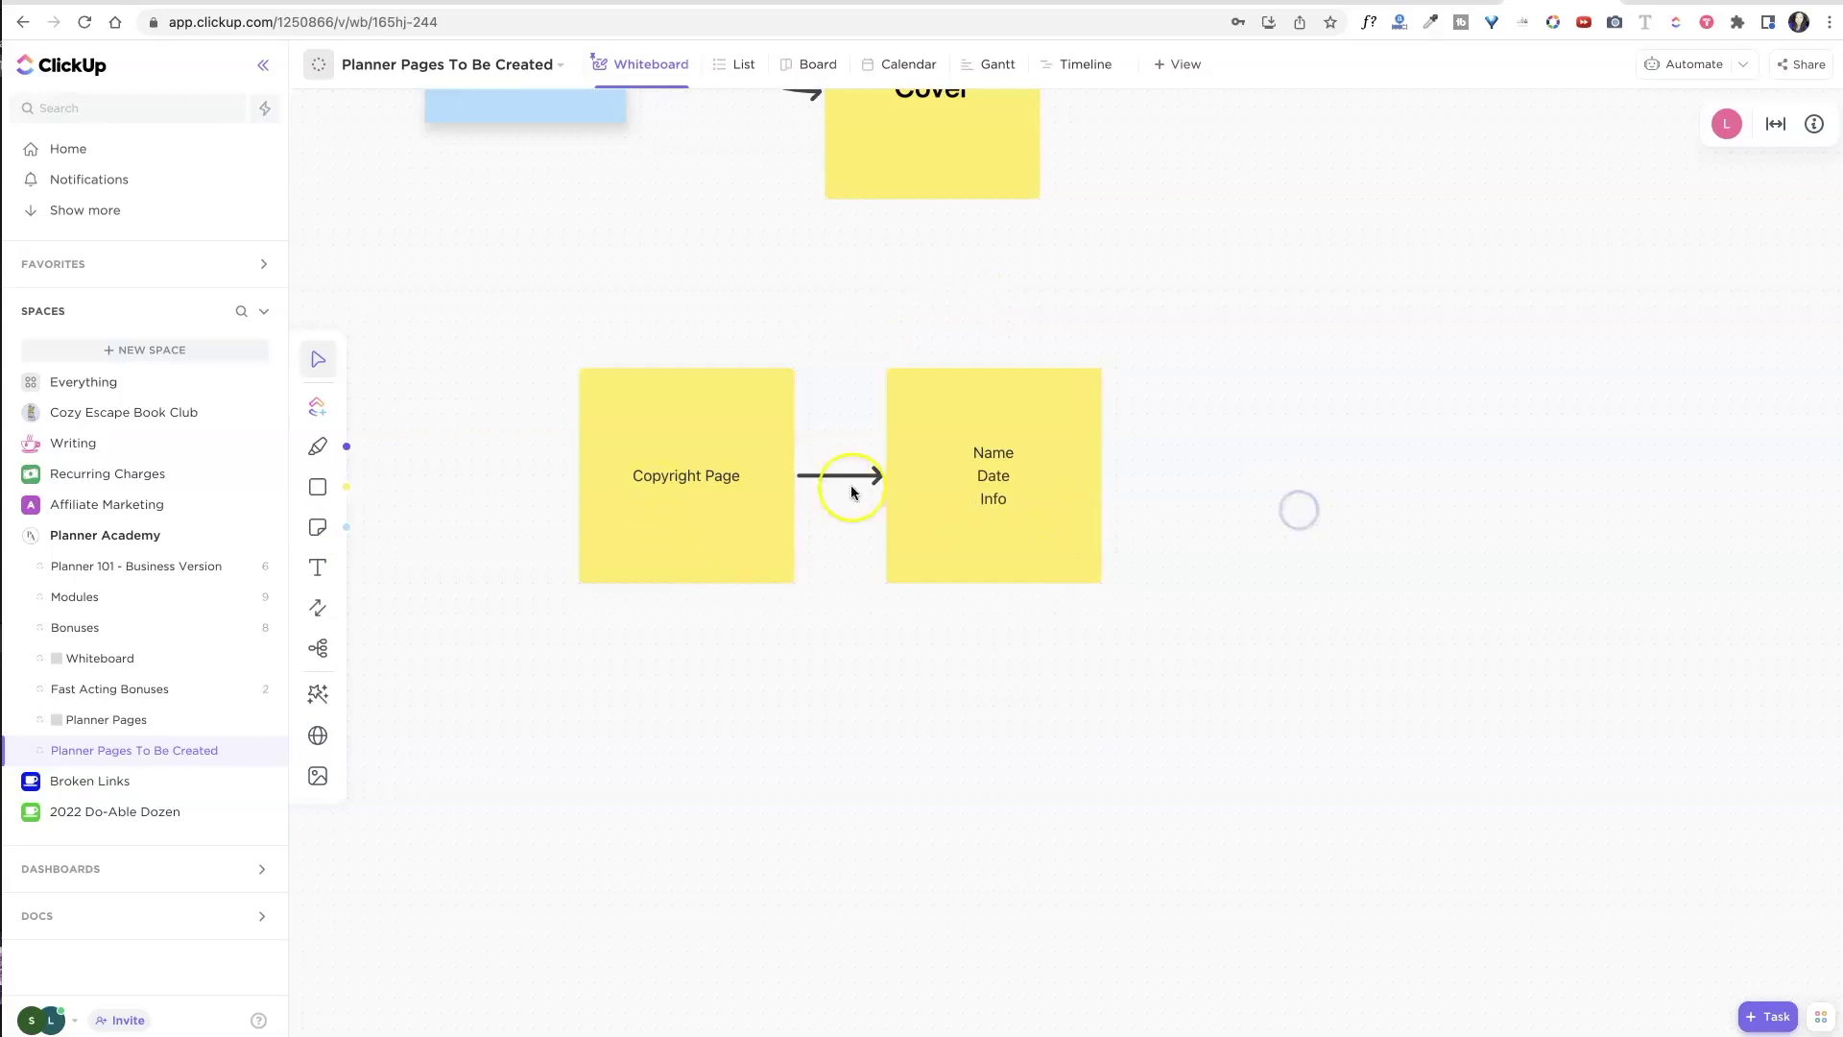
Duplicate the grouped pair and place the copy directly below the original.
mouse_move(805, 480)
mouse_down()
mouse_move(798, 585)
mouse_move(1152, 375)
mouse_move(313, 481)
mouse_move(780, 462)
mouse_up()
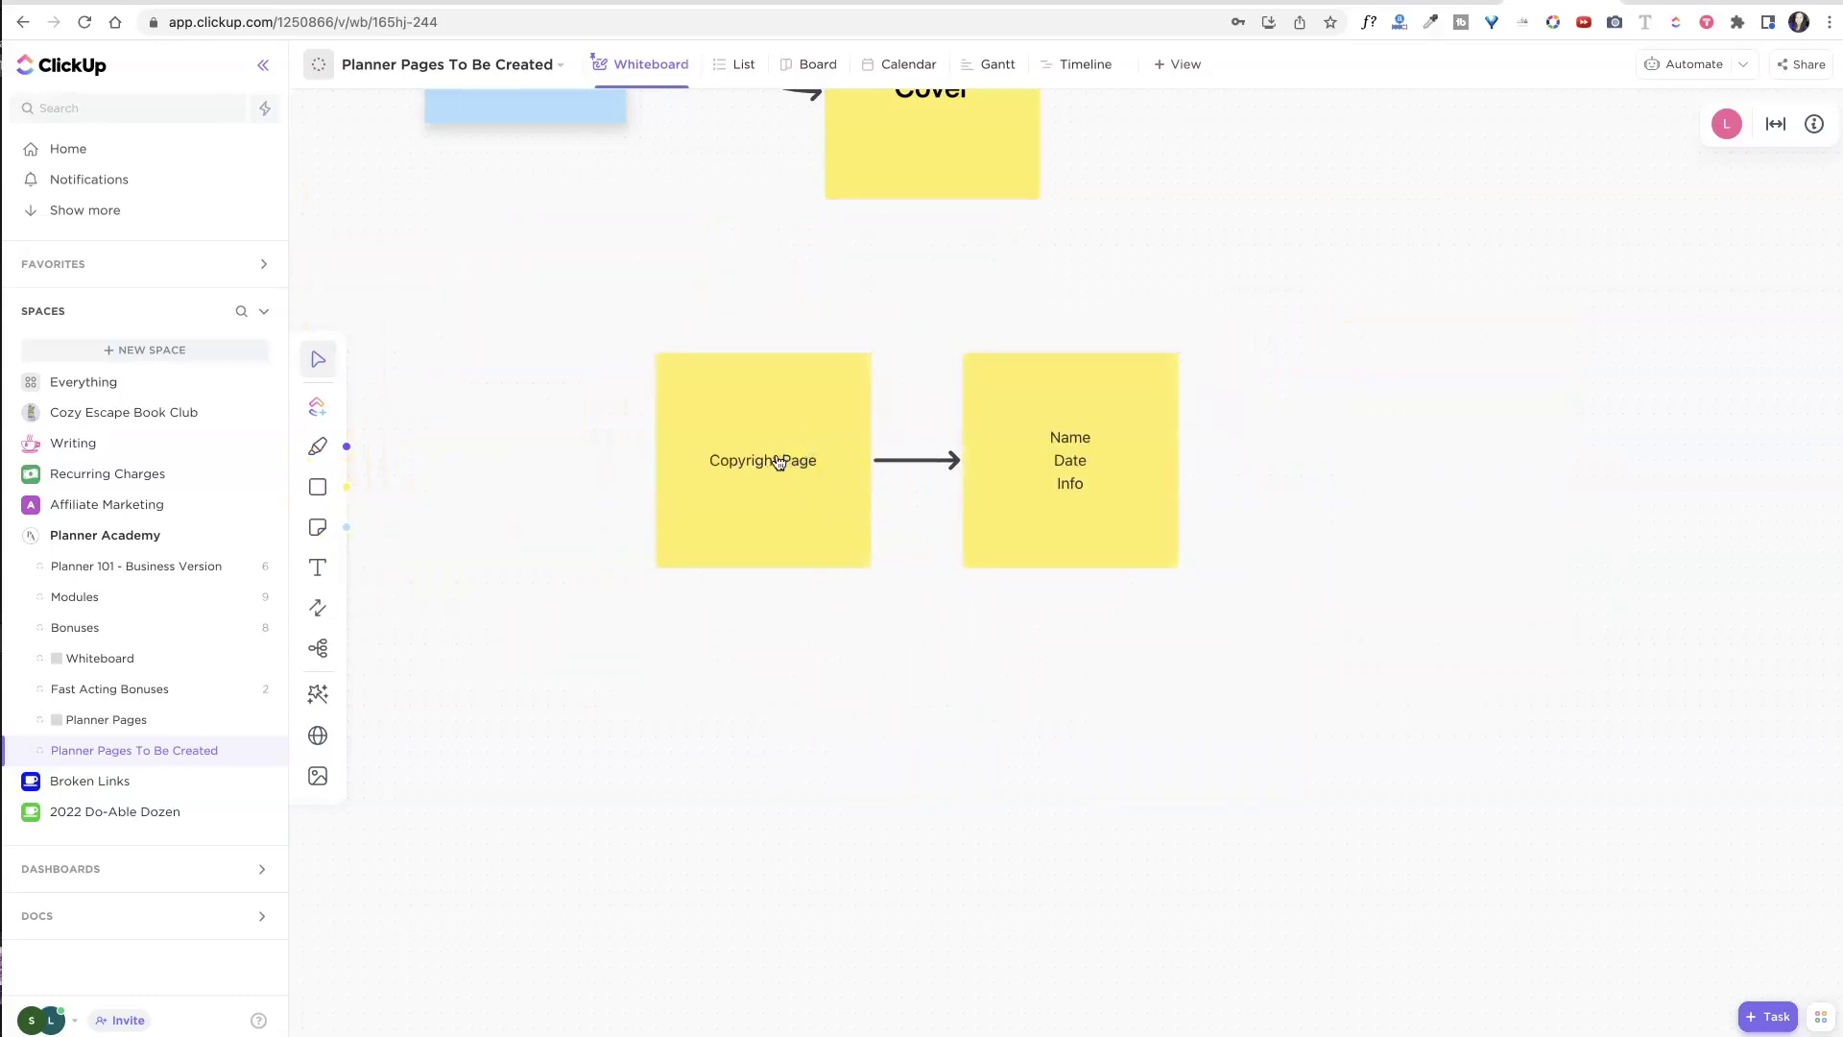
right_click(776, 458)
click(743, 429)
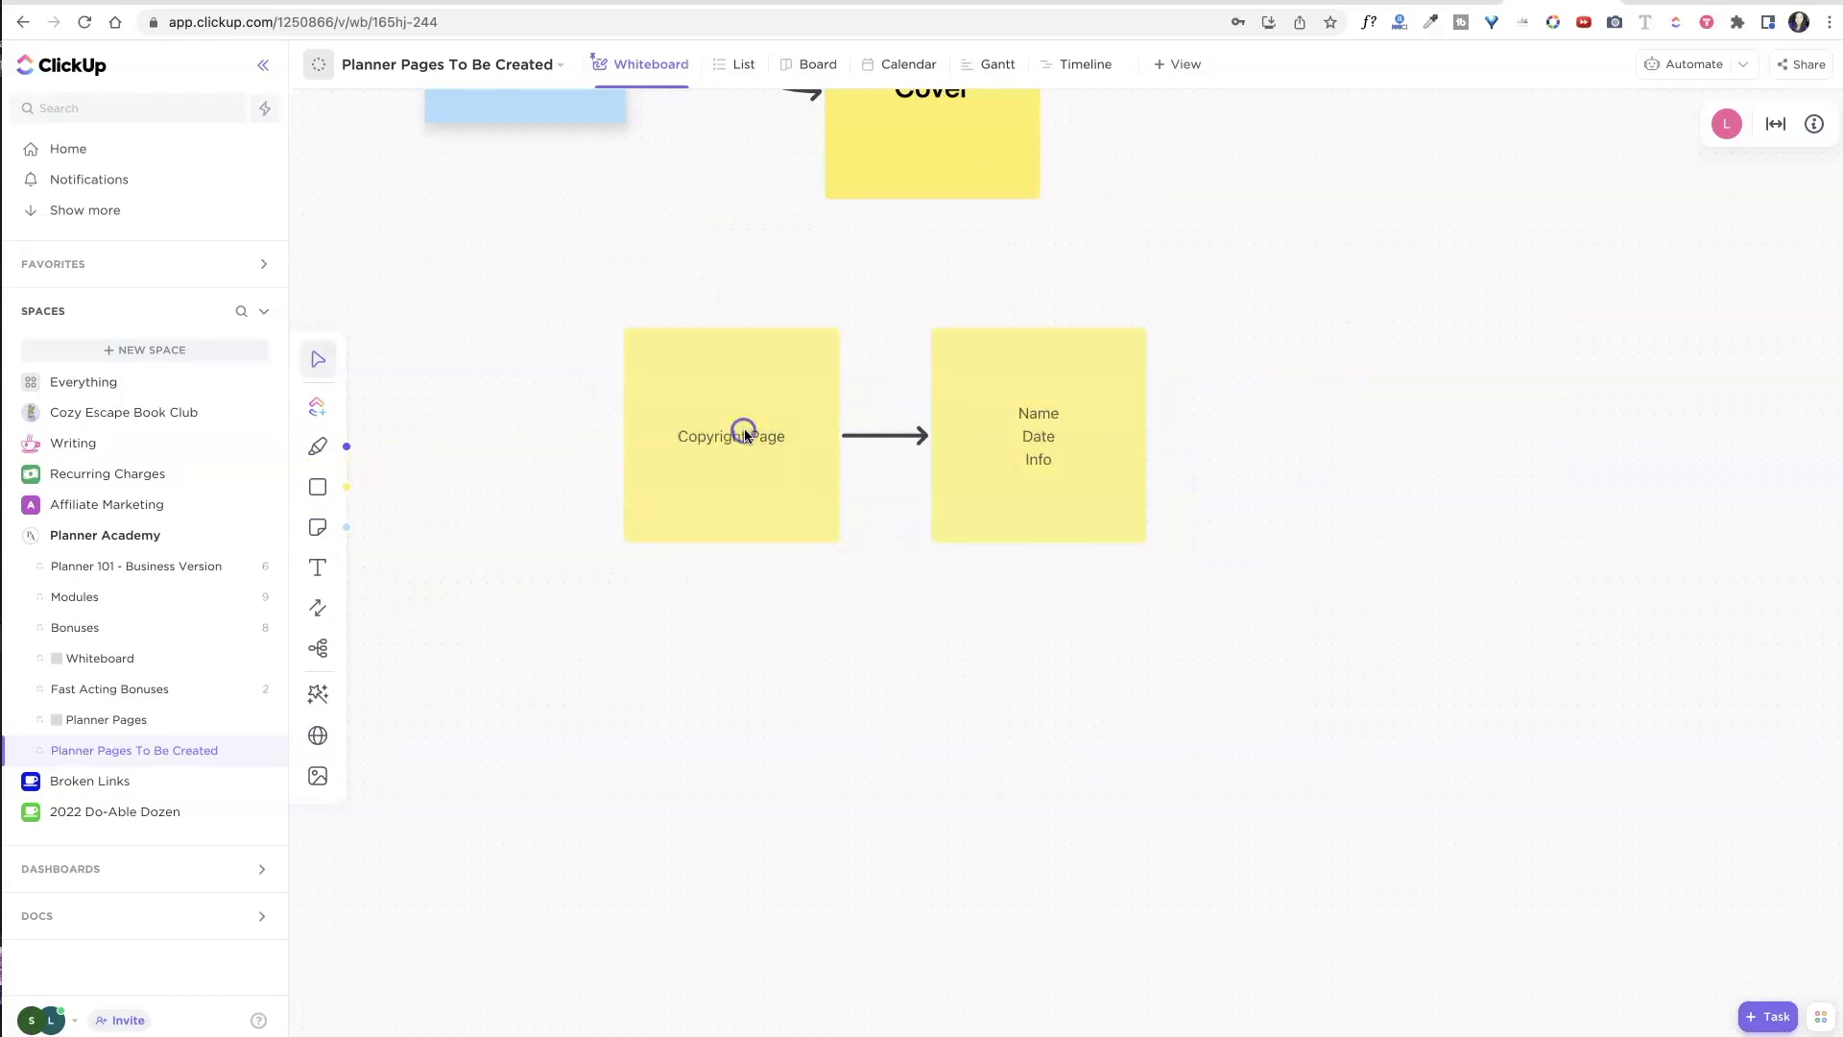
drag(745, 433, 1053, 733)
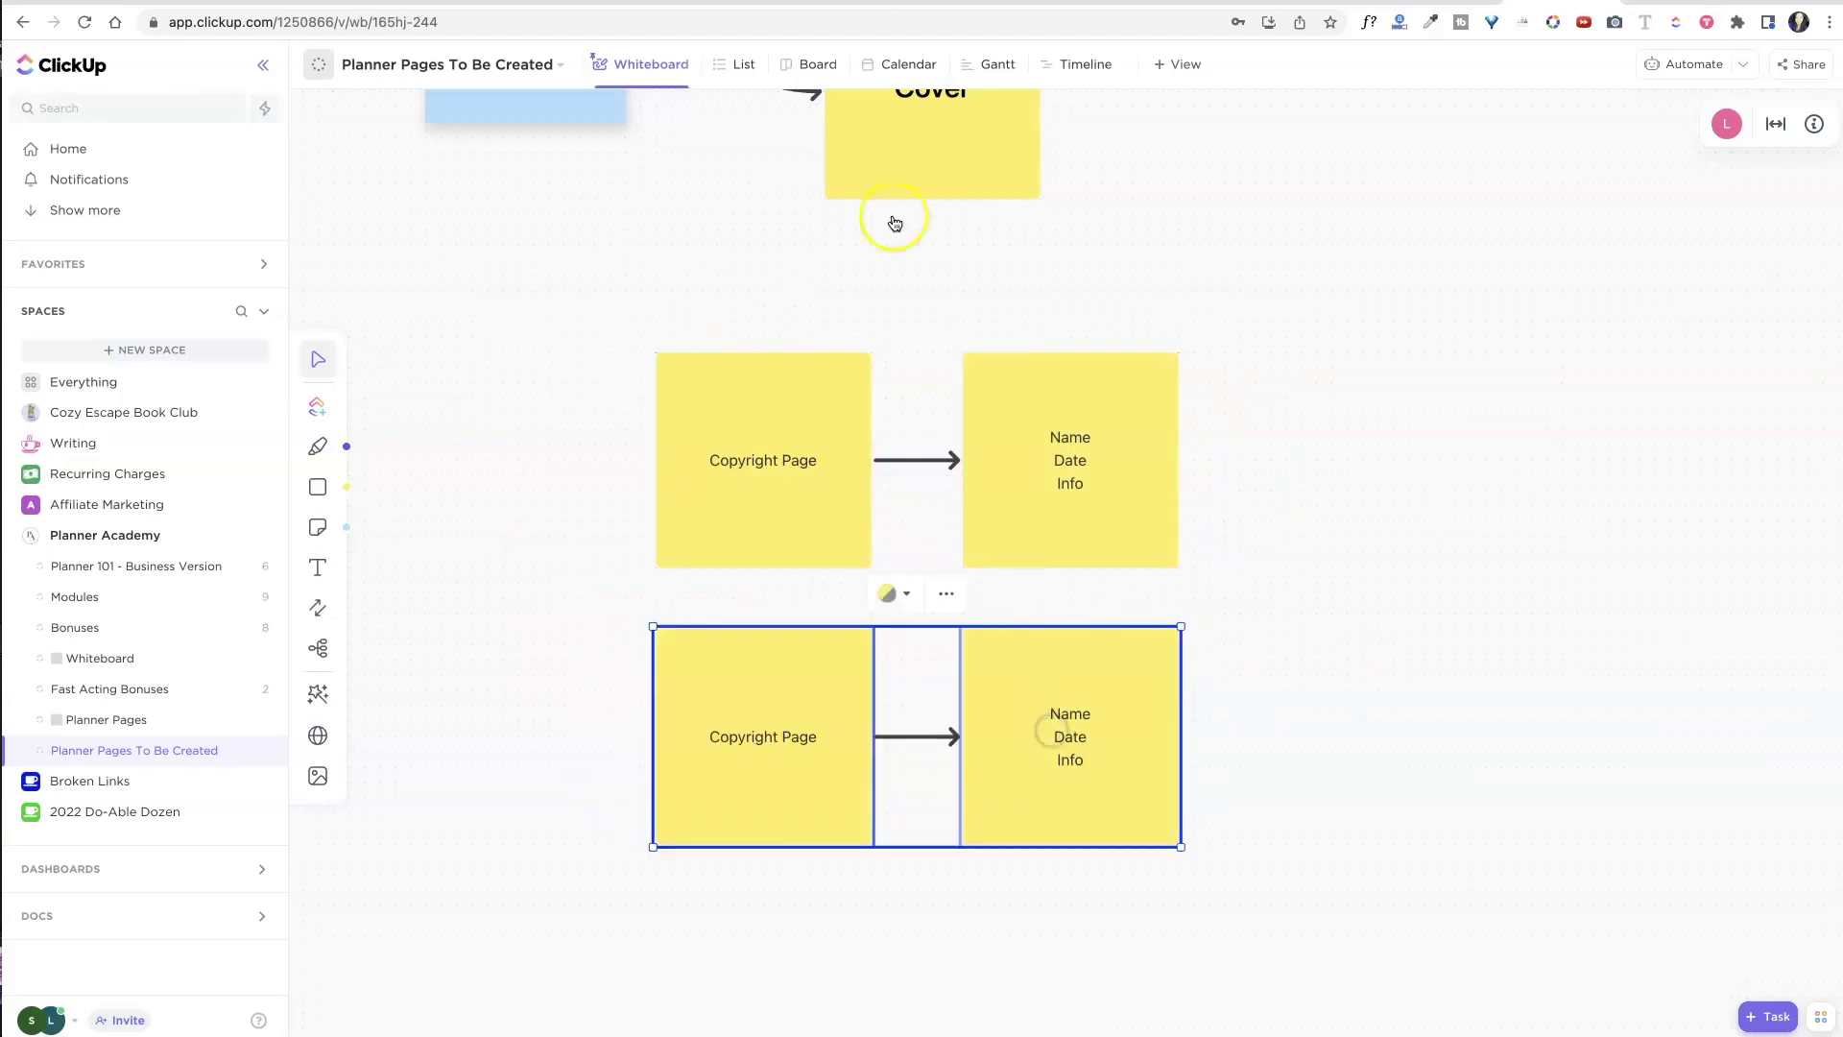
Rename the lower Copyright Page note to 'Welcome Page'.
scroll(1235, 745, down, 1)
scroll(1234, 745, down, 2)
click(748, 619)
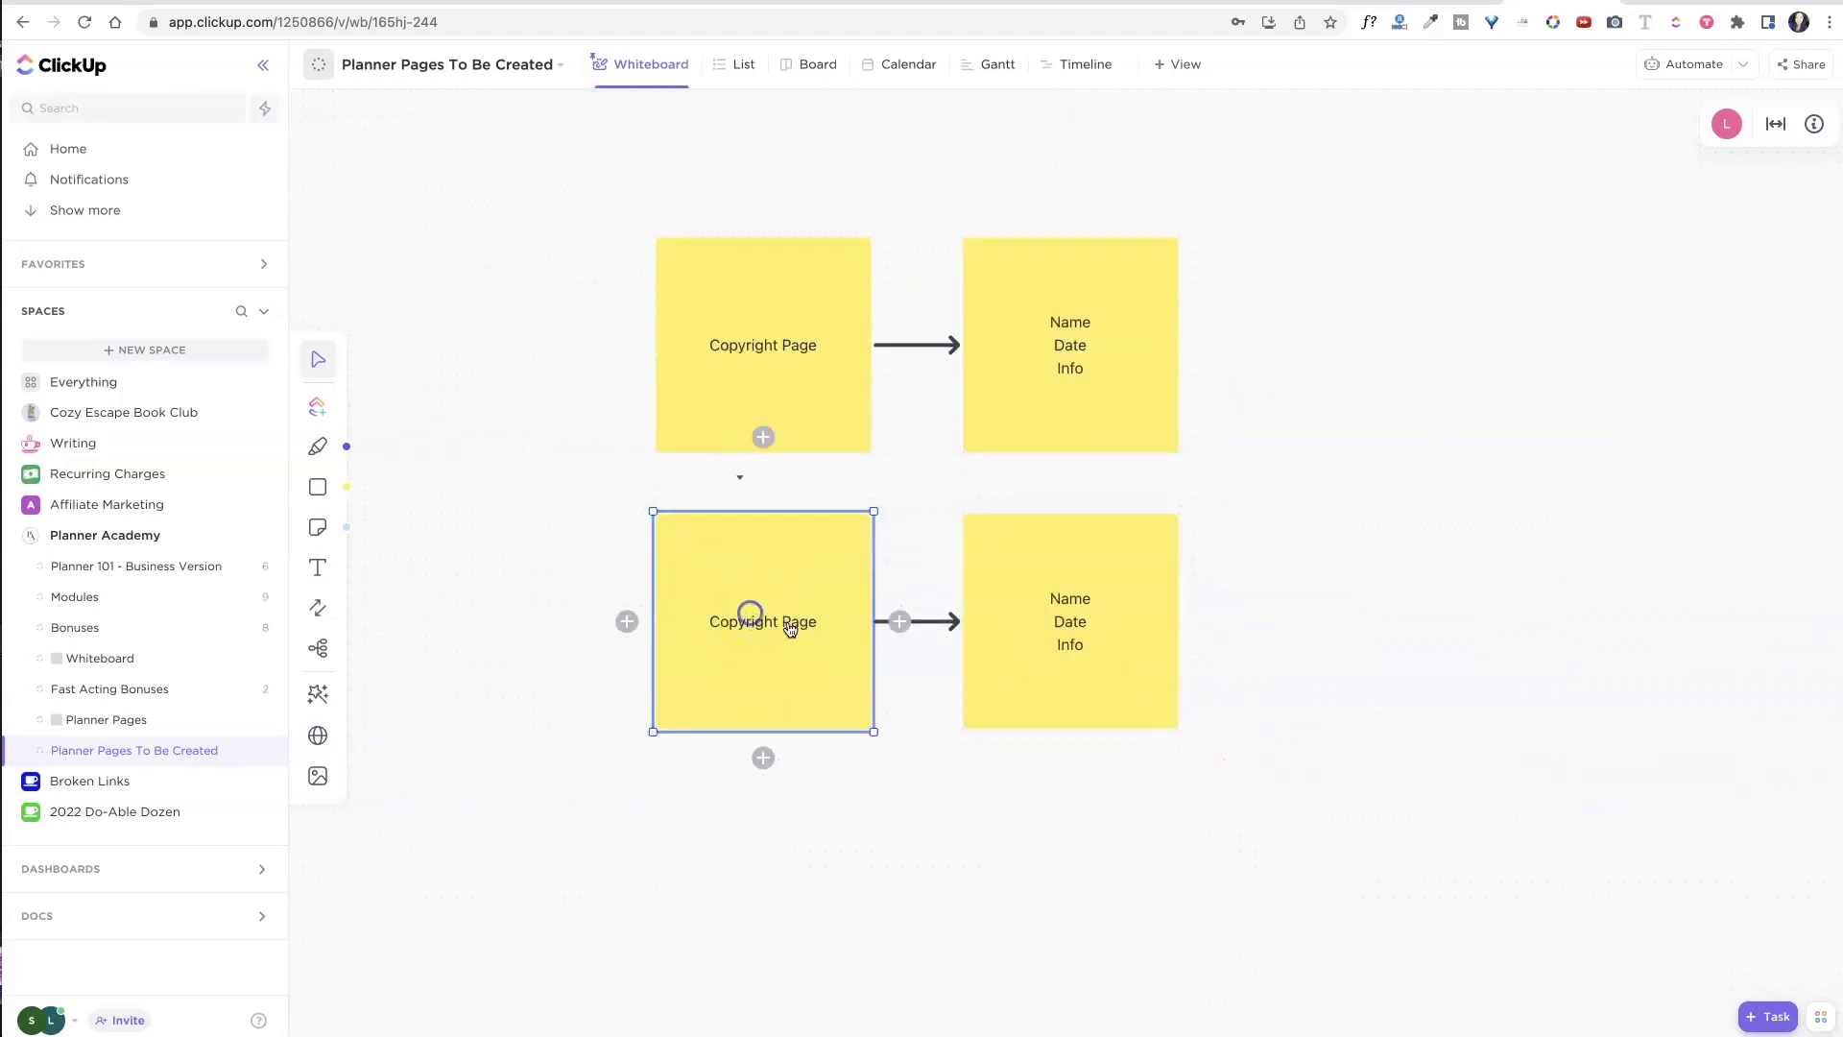
click(811, 624)
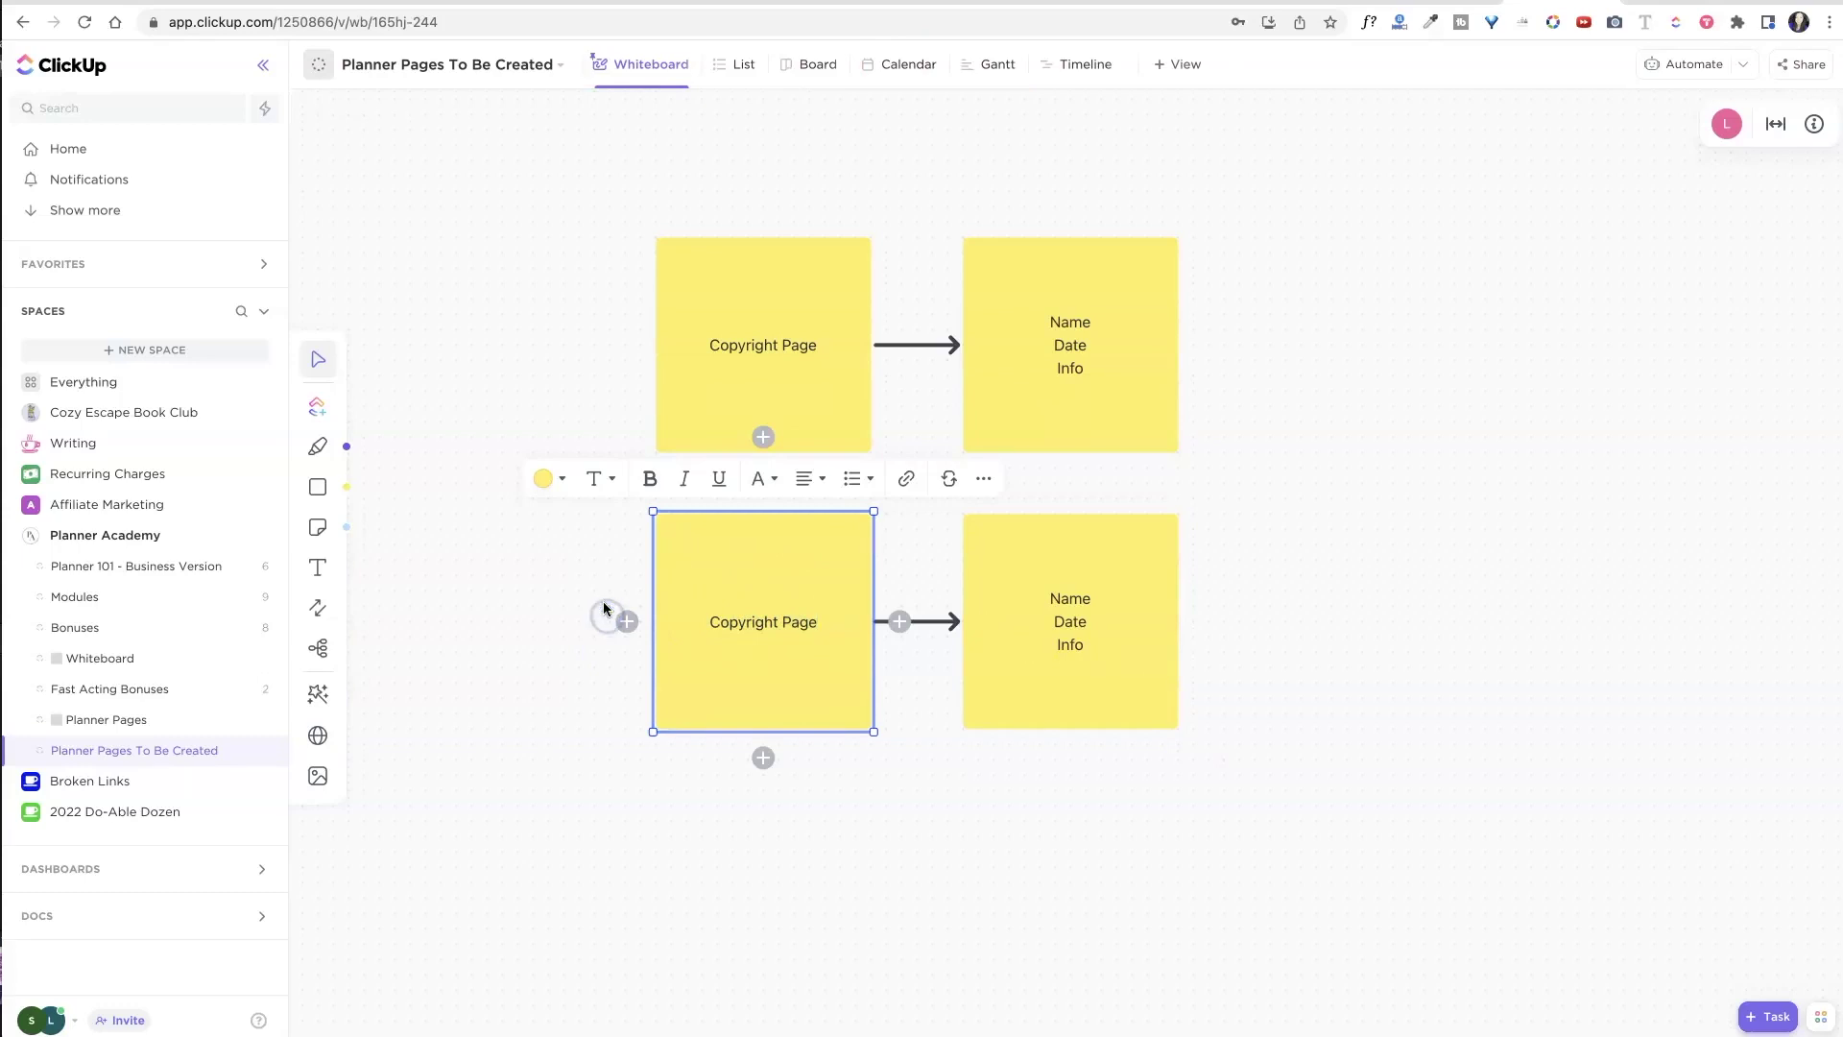
key(super+a)
text(Welcome Page)
Rename the lower Name Date Info note to 'Table of Contents'.
click(1073, 633)
click(1072, 633)
click(1068, 626)
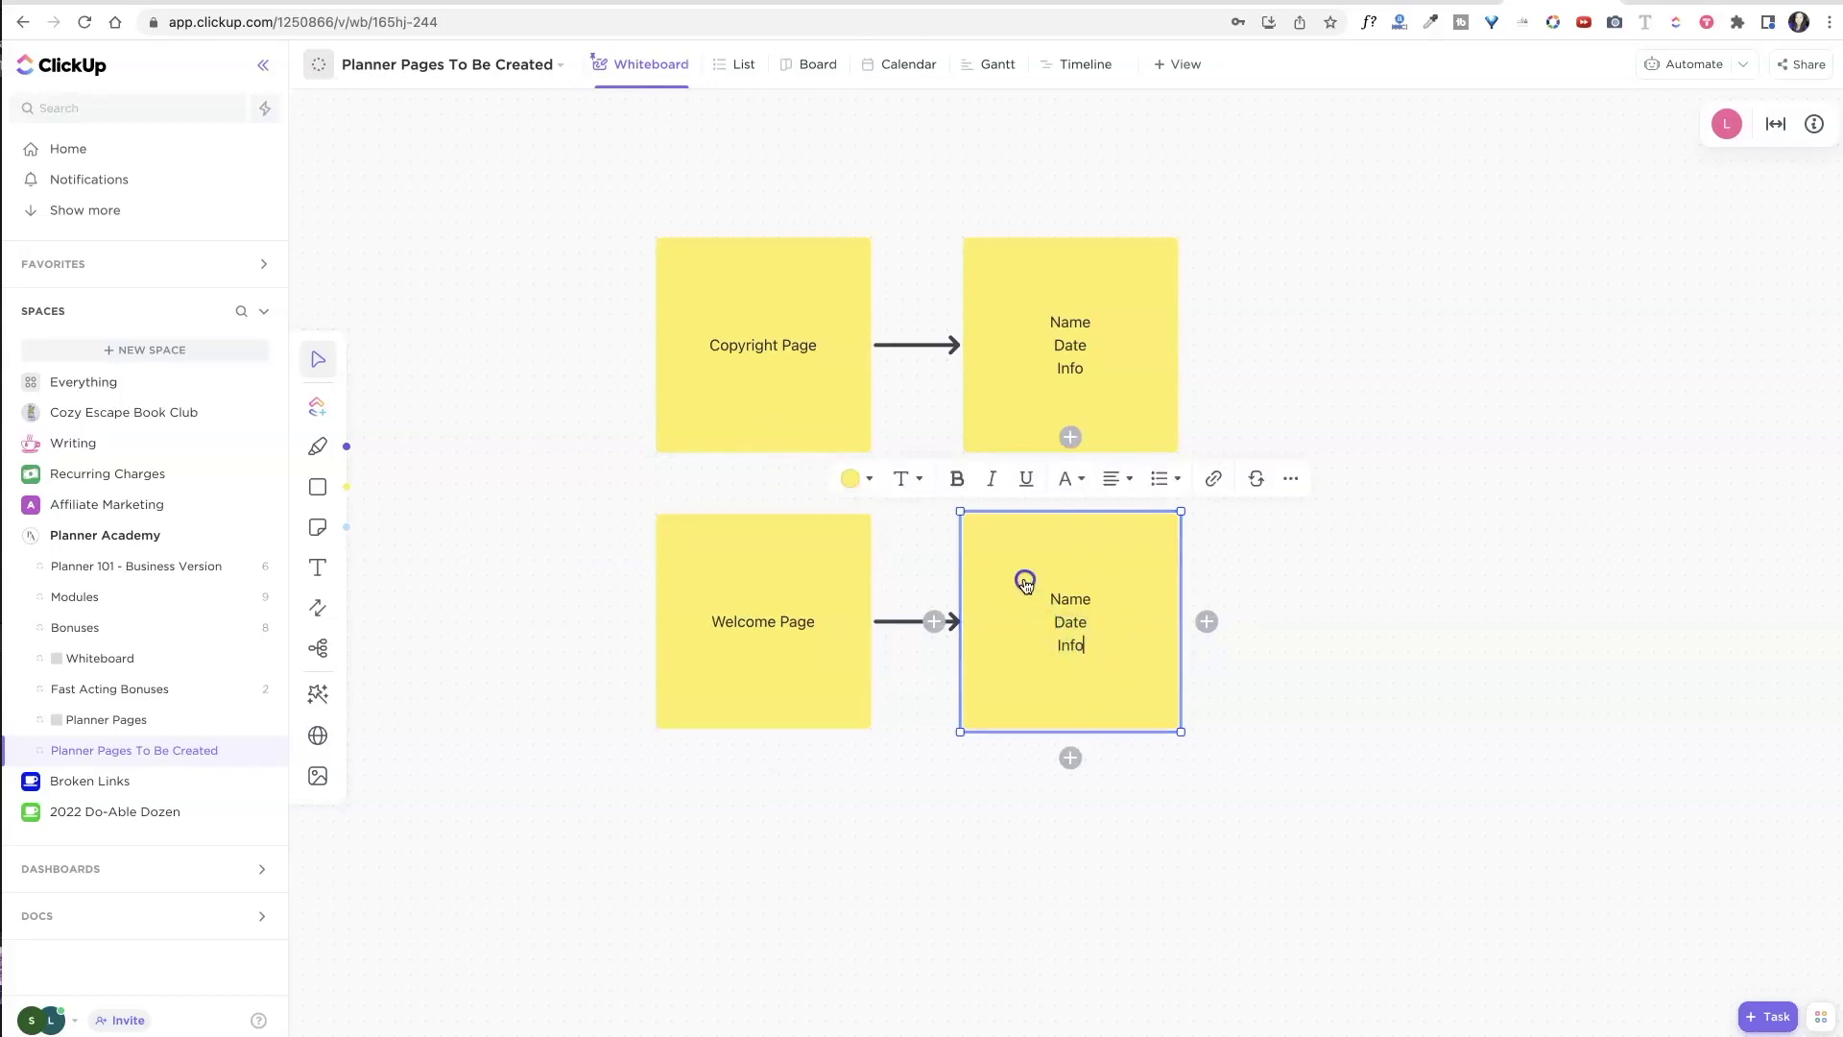
key(super+a)
text(Table of Contents)
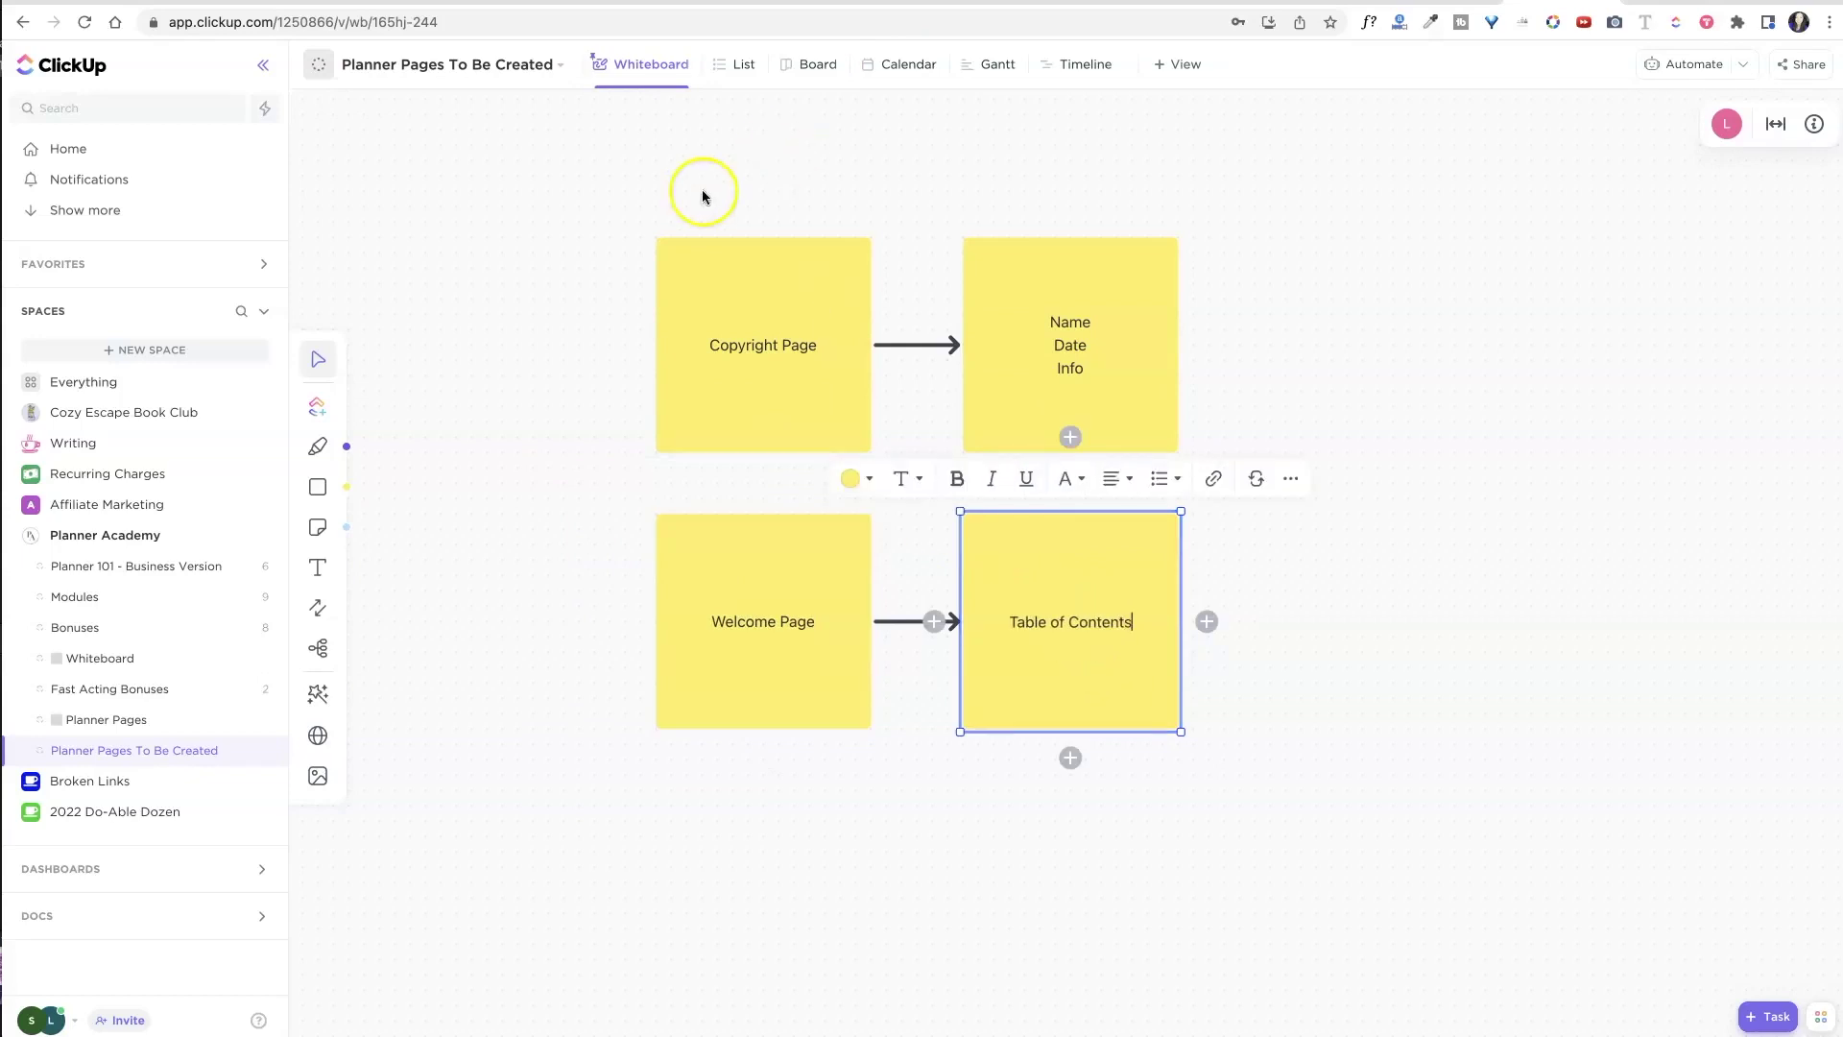
Add a blue sticky note left of Welcome Page about finding a transparent full-size image.
click(491, 462)
click(318, 527)
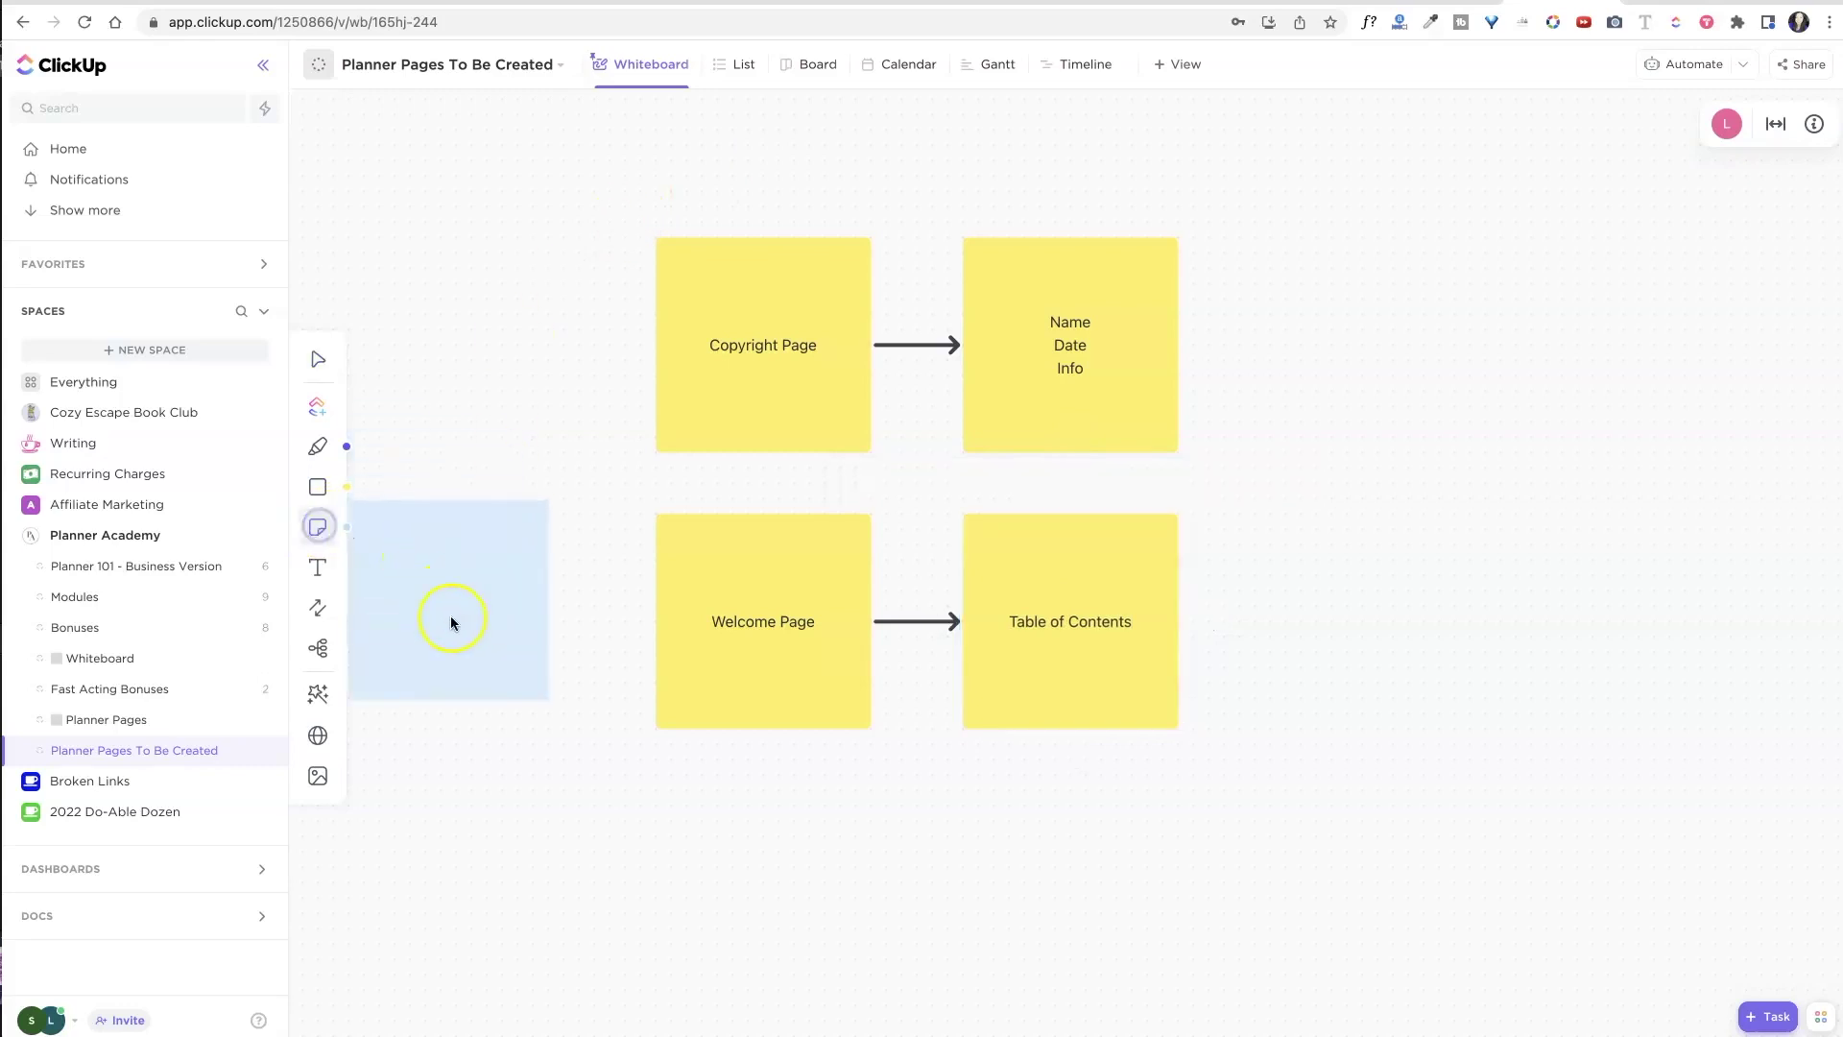
click(481, 635)
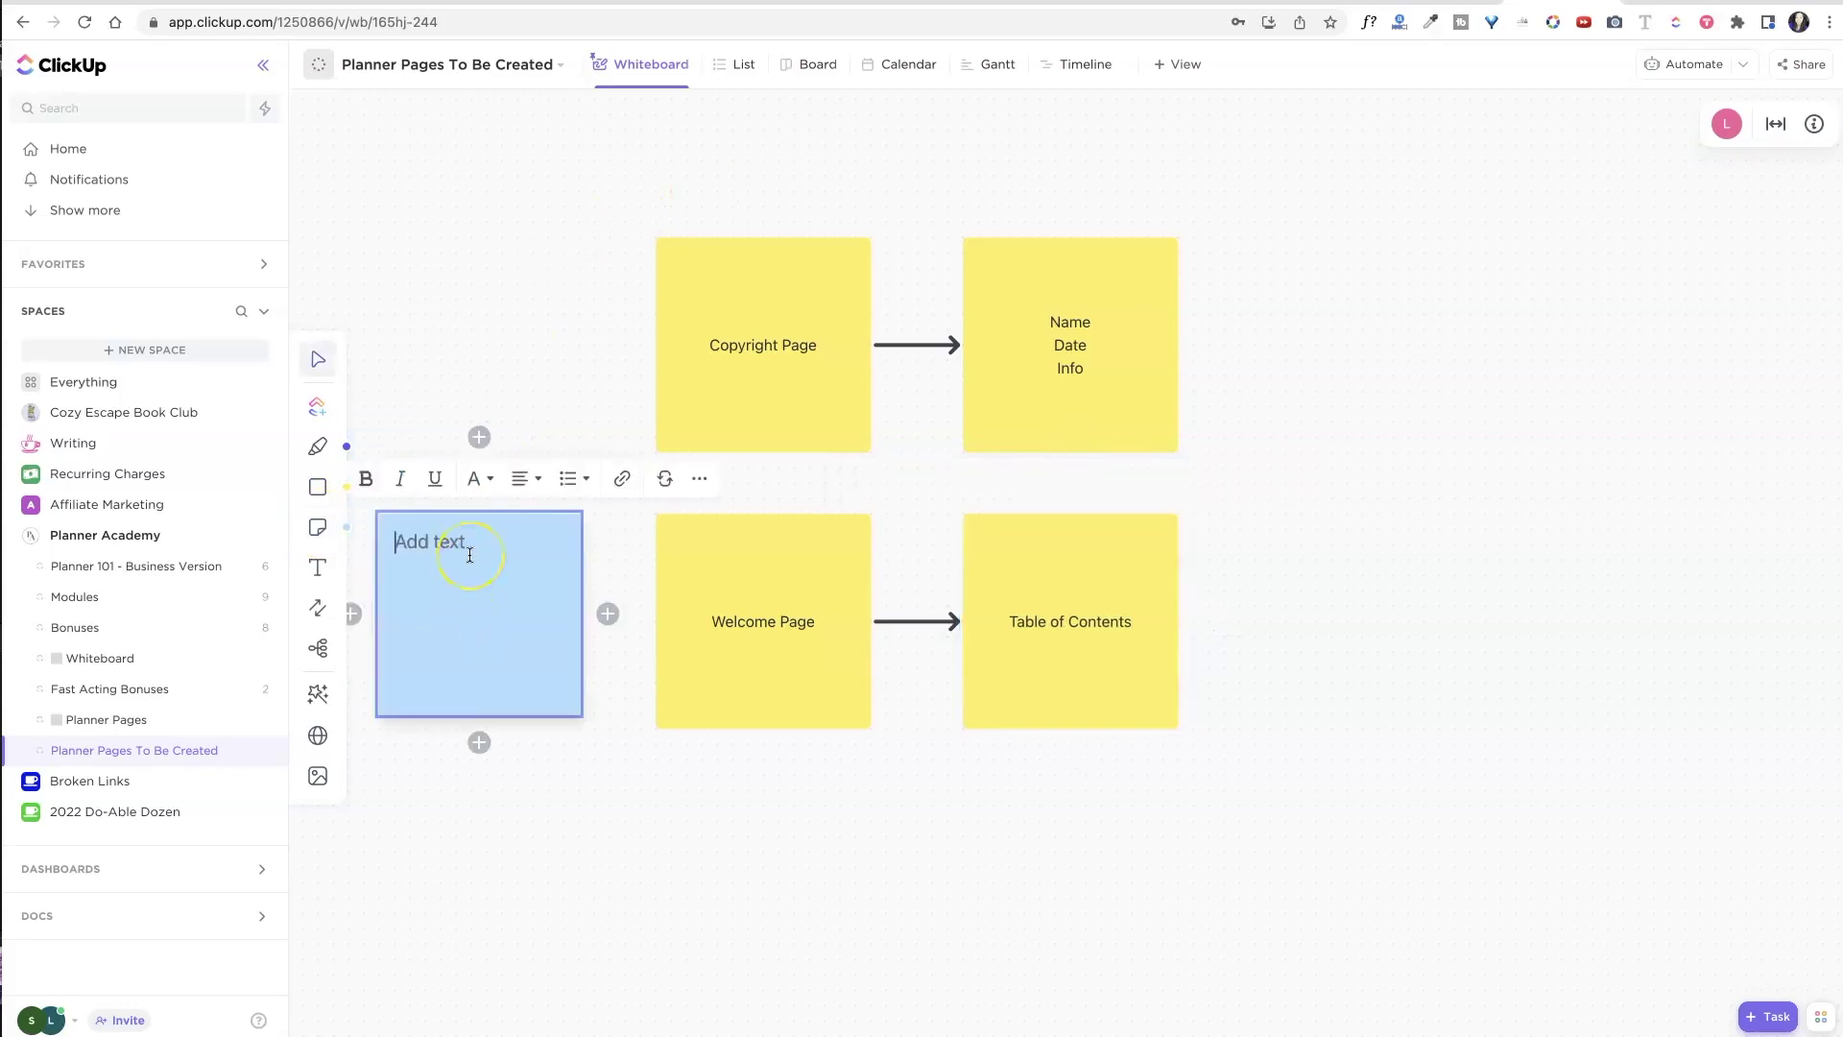
text(Fin)
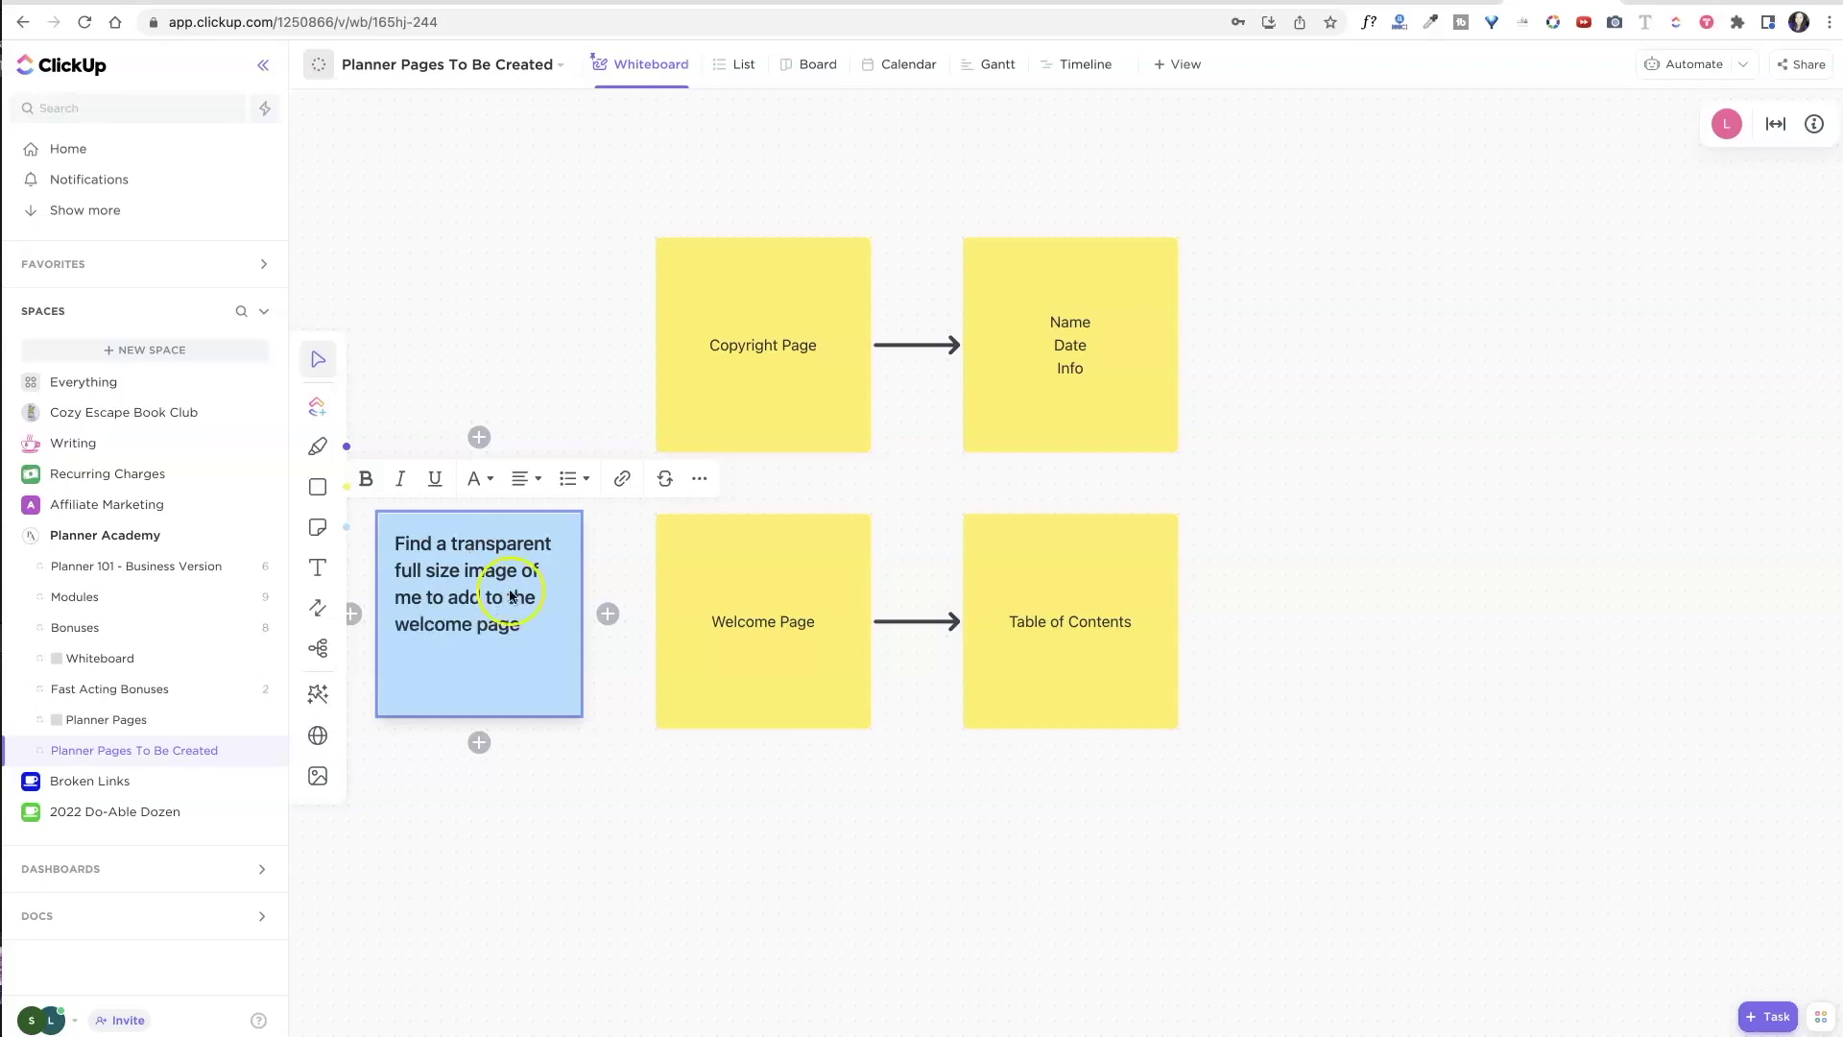
click(609, 784)
Draw a connector arrow from the reminder note to Welcome Page.
click(318, 605)
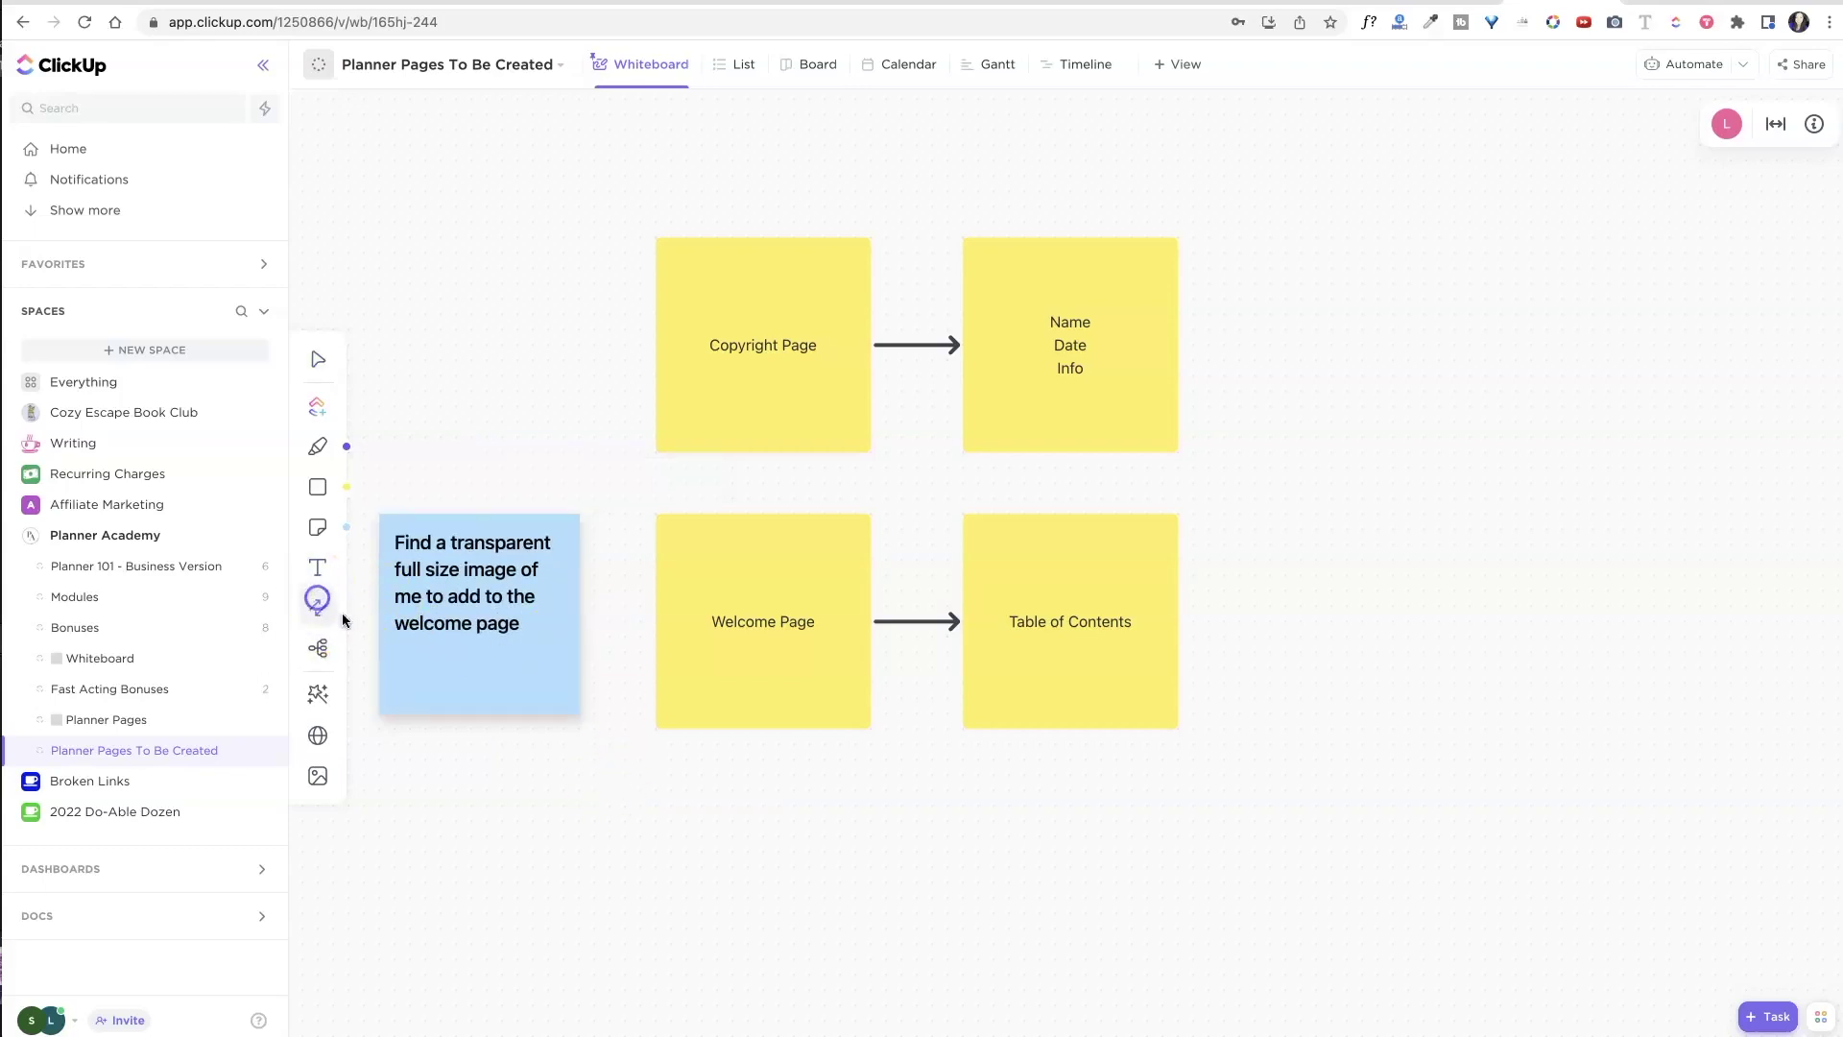
drag(441, 619, 831, 620)
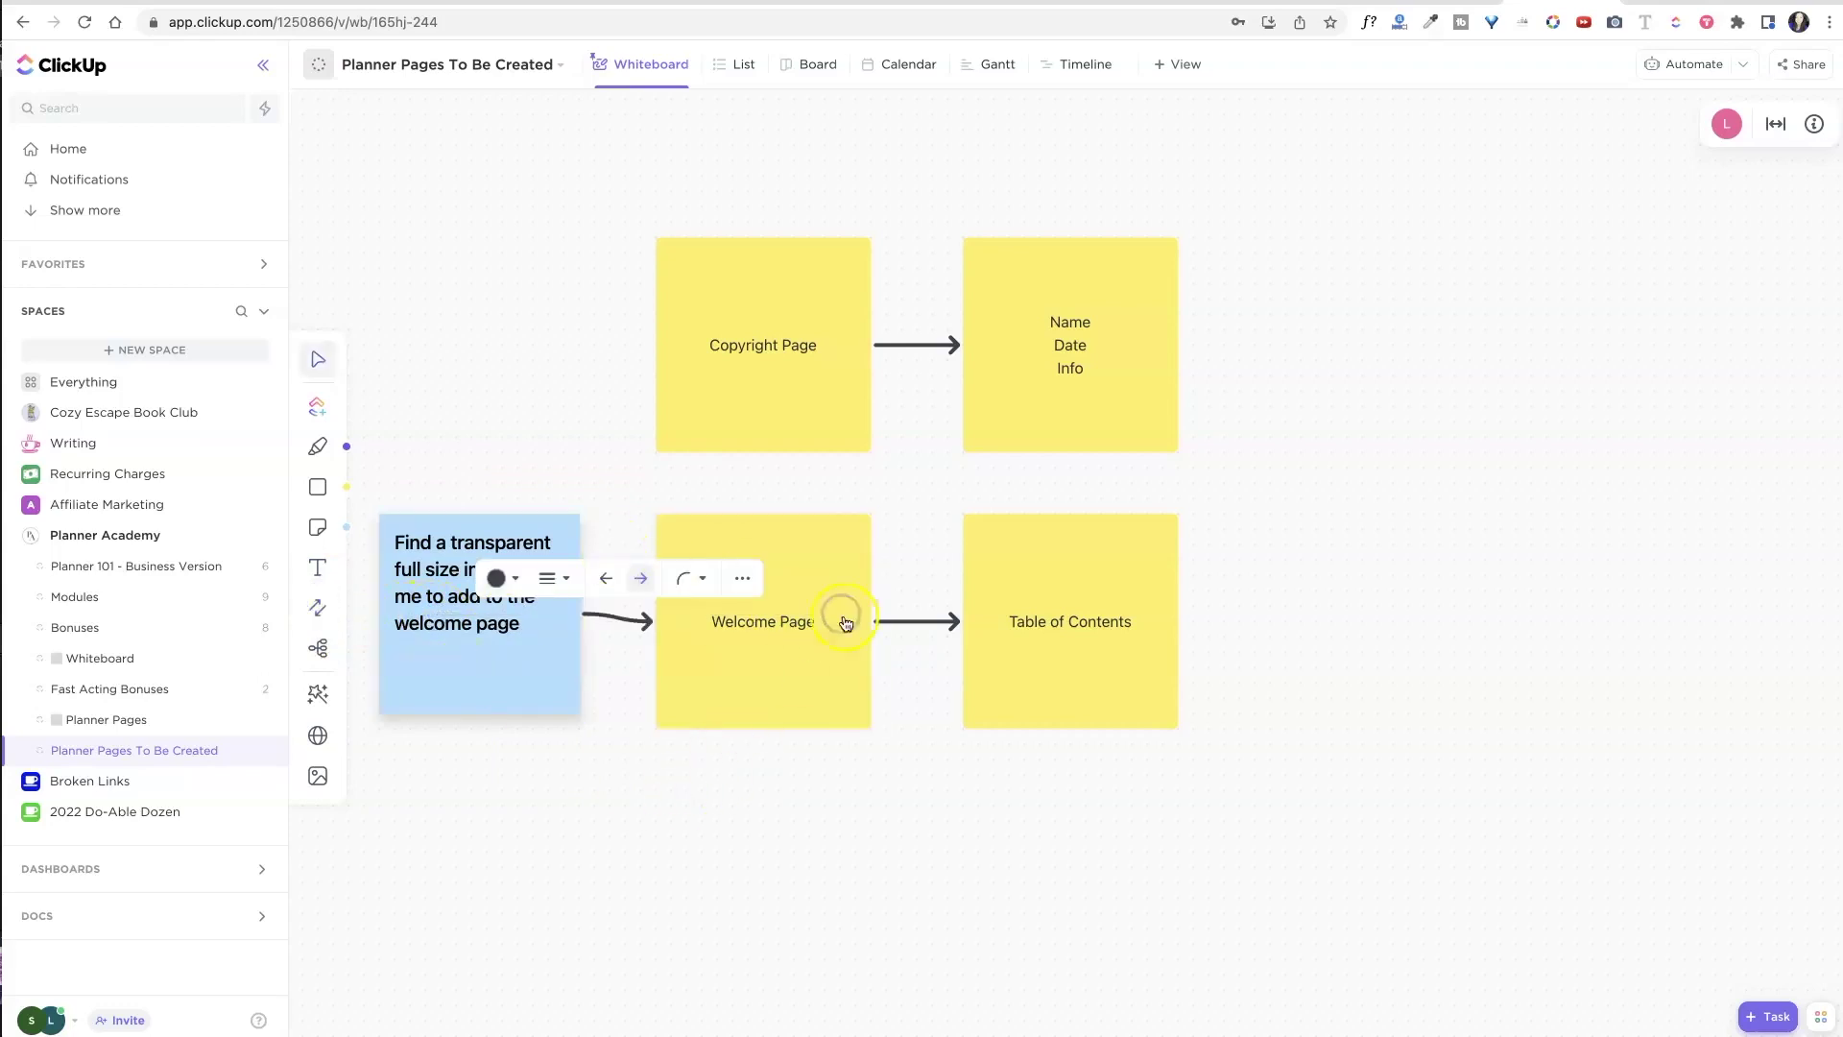
click(858, 683)
Paste another copy of the note pair and line it up below the Welcome Page row.
scroll(1248, 826, down, 4)
click(1021, 561)
right_click(833, 503)
click(792, 480)
key(super+v)
drag(905, 508, 1108, 598)
Relabel the pasted Copyright Page note as 'Goals Page'.
click(850, 568)
click(863, 566)
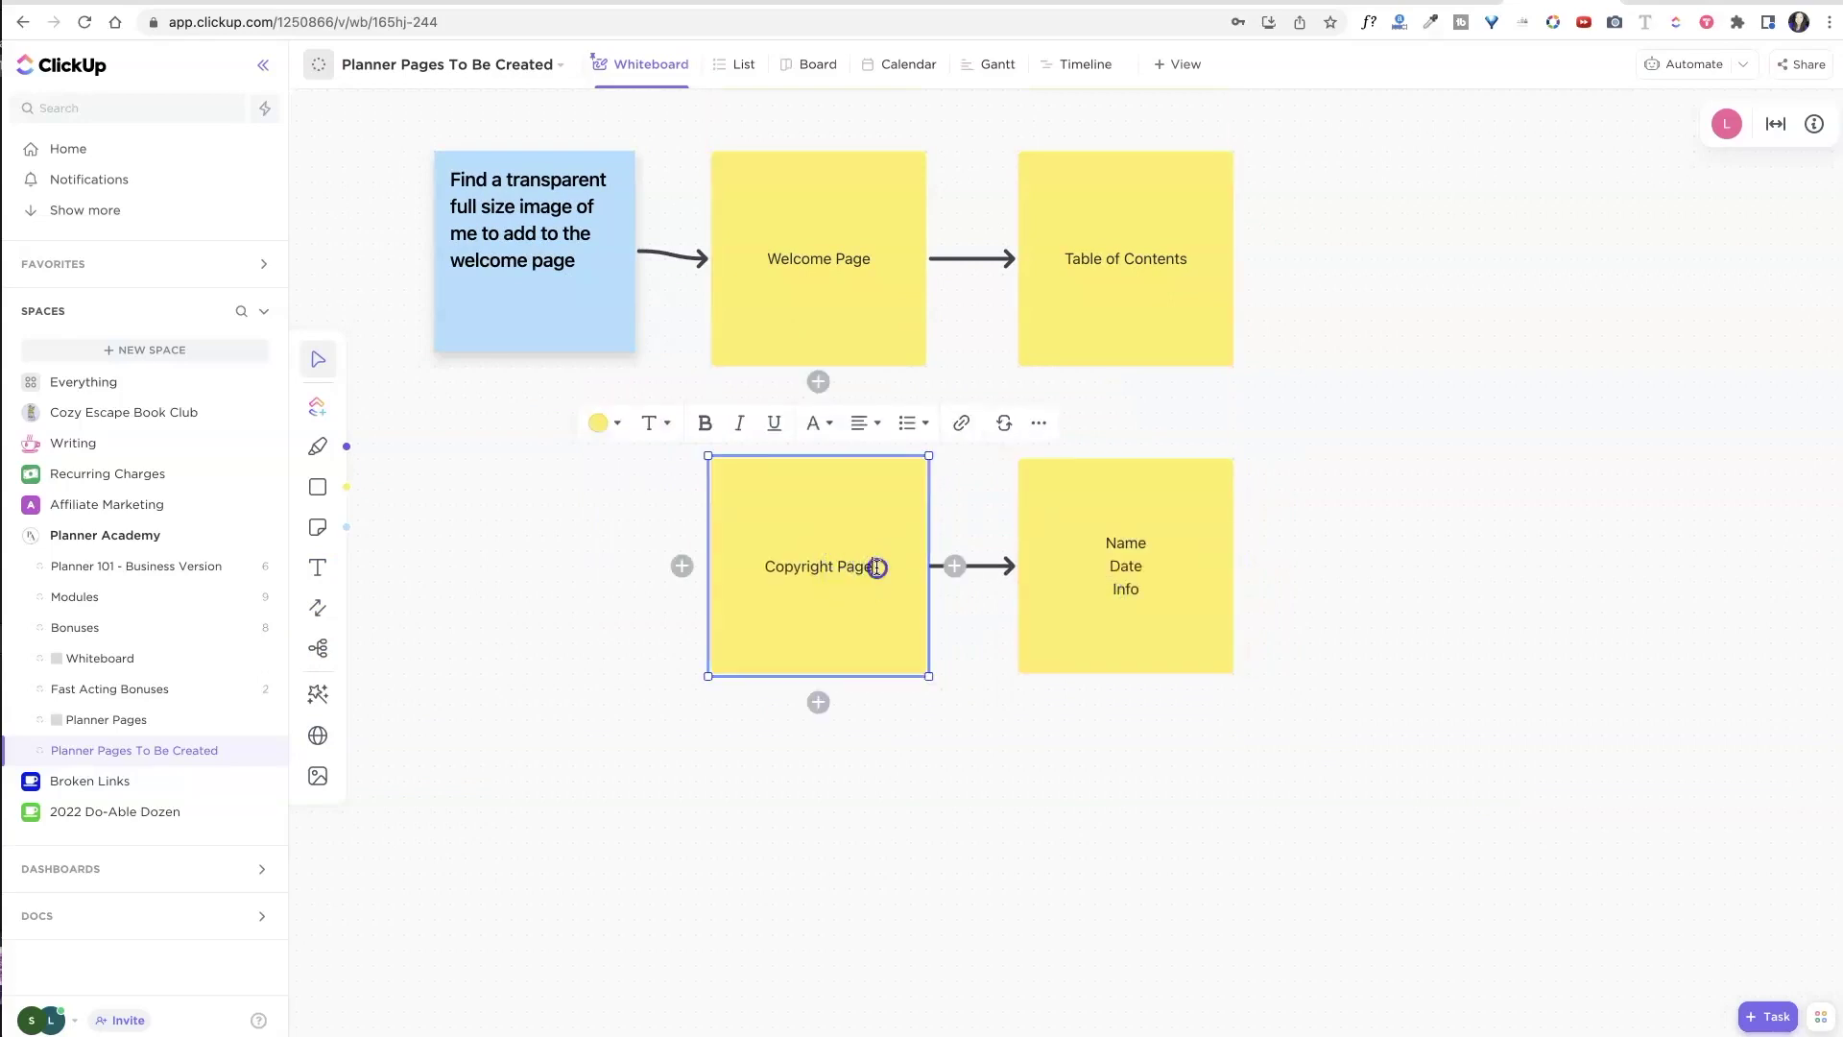
double_click(822, 561)
key(BackSpace)
text(Goals Page)
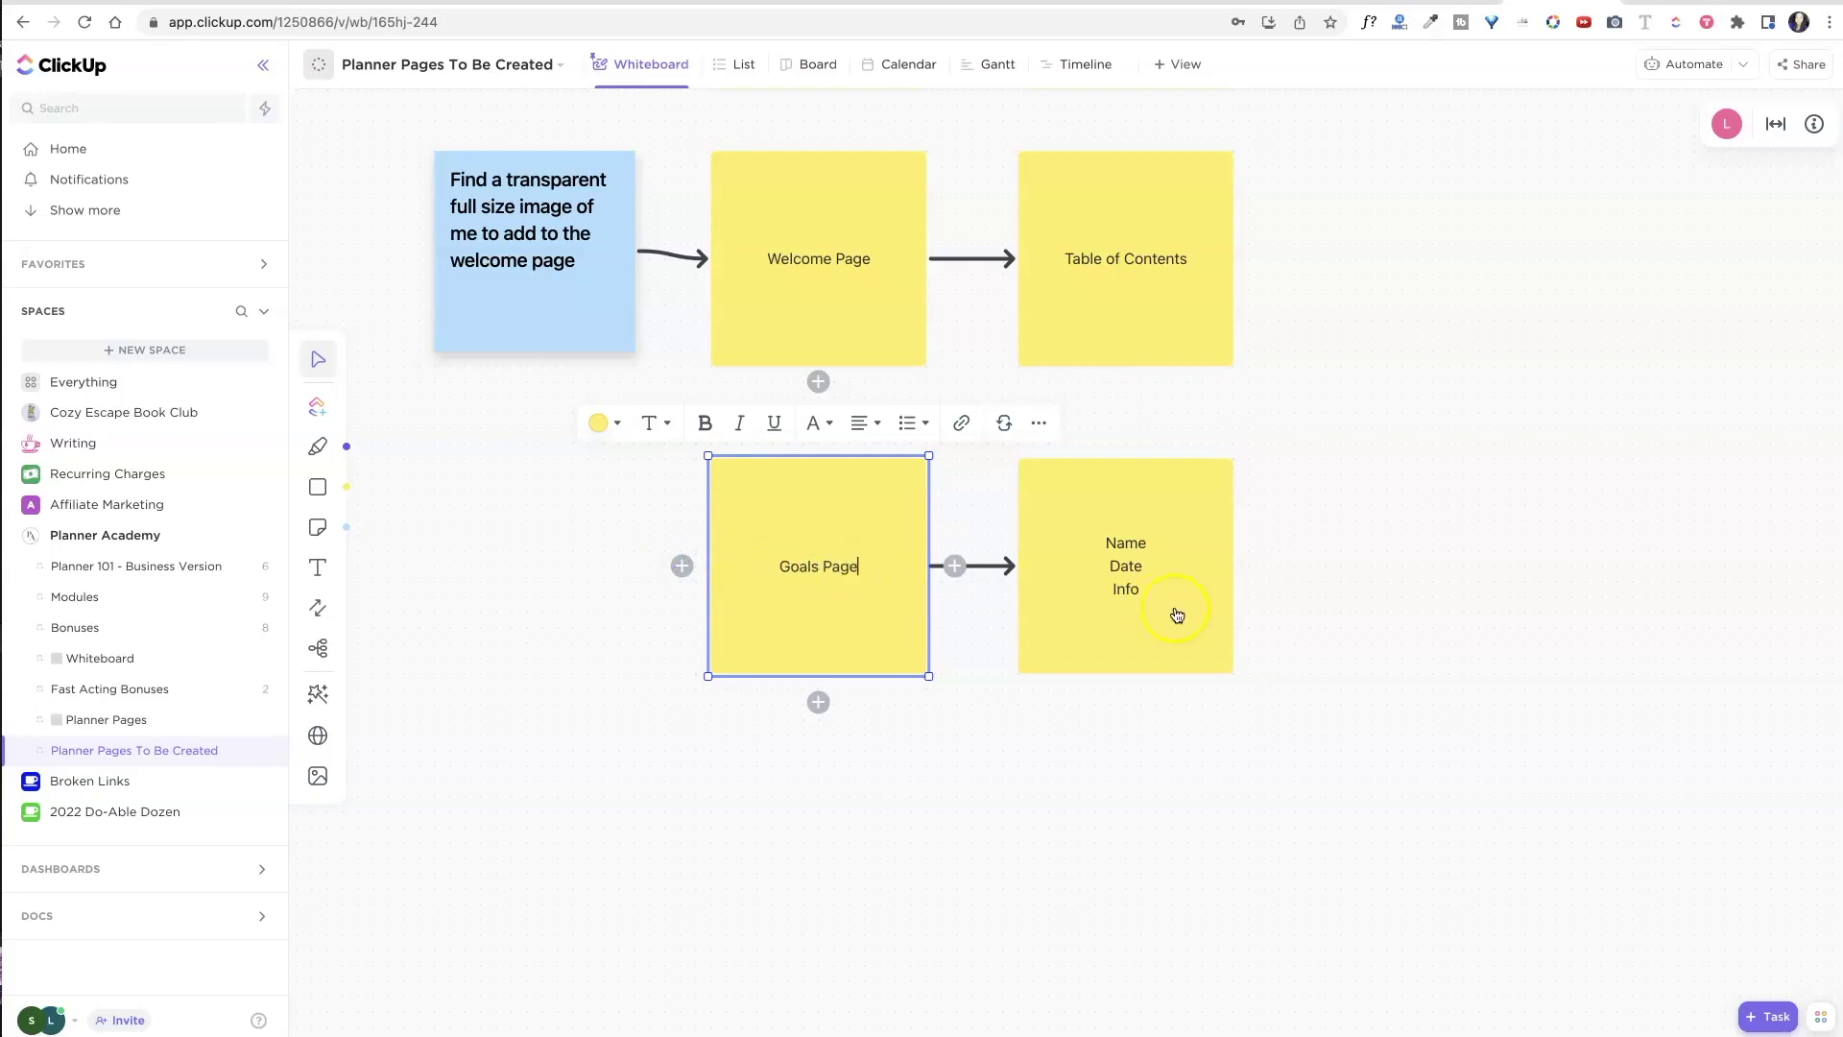
Relabel the pasted Name Date Info note as 'Year at a glance'.
click(1113, 567)
click(1120, 556)
drag(1145, 592, 1092, 534)
text(Year)
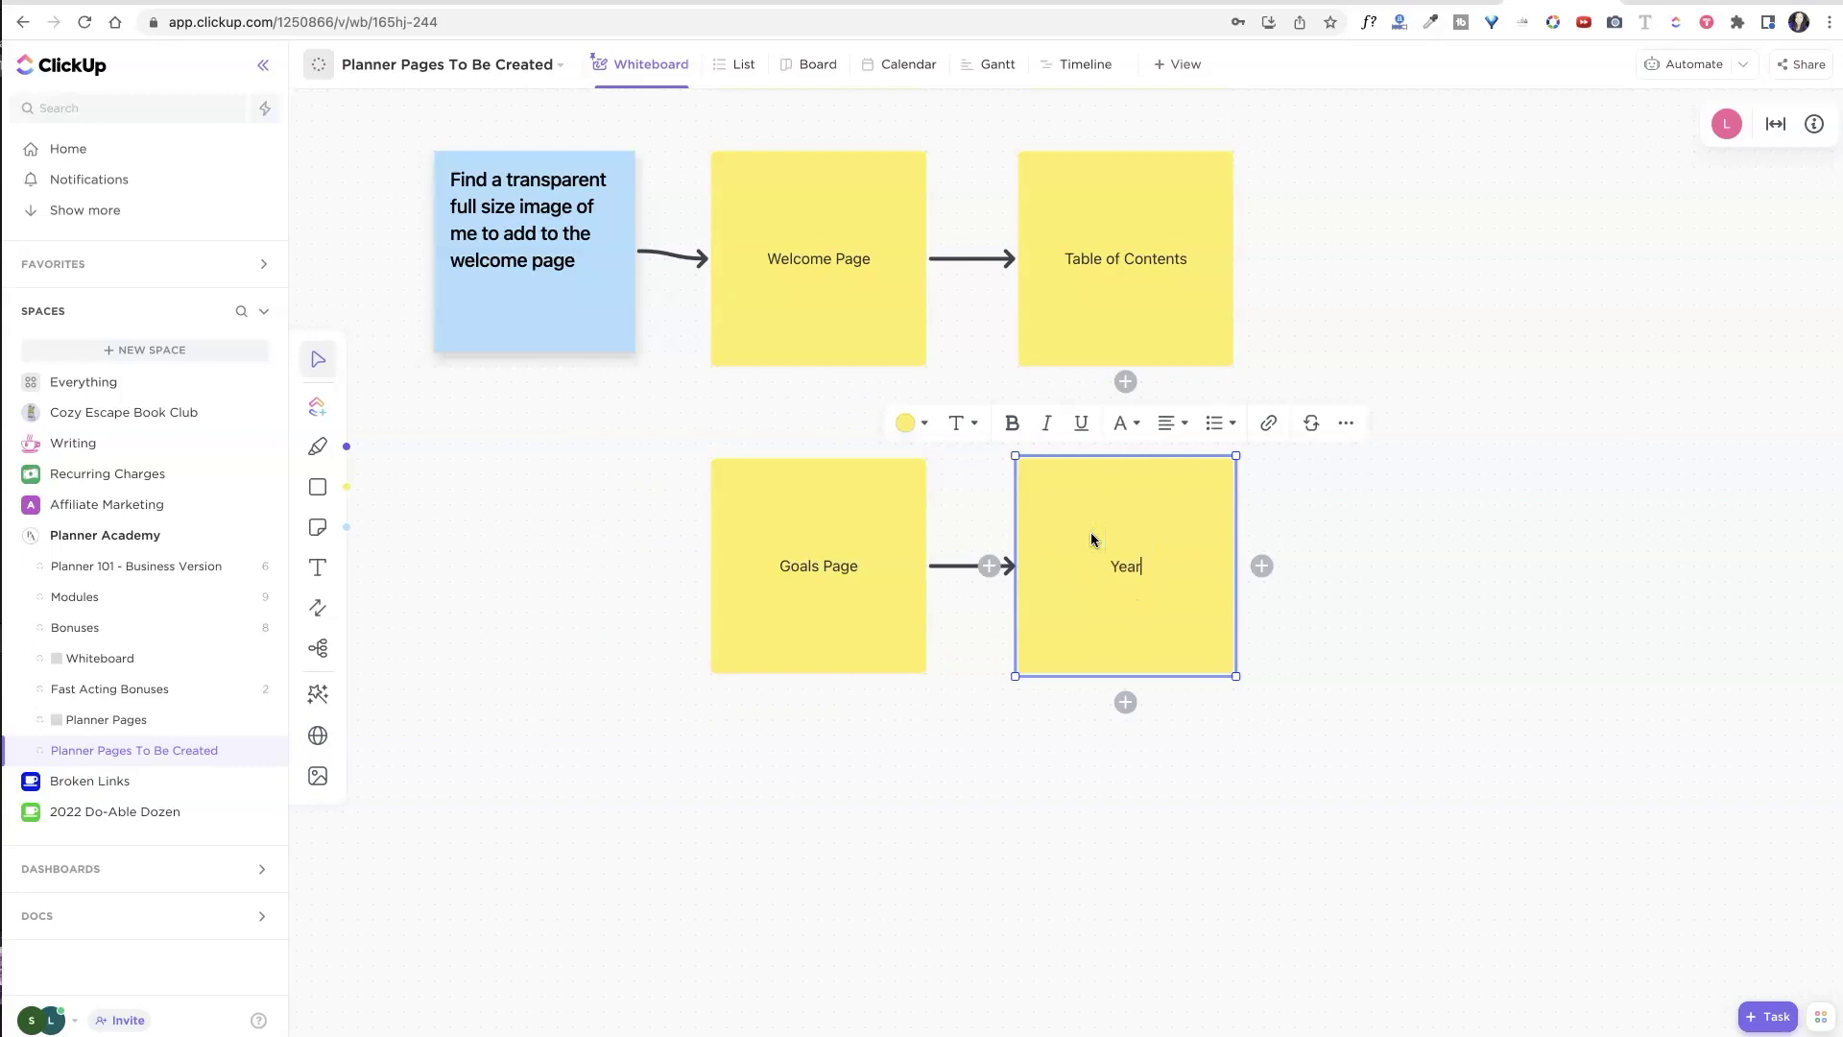
text( at a glance)
click(1094, 868)
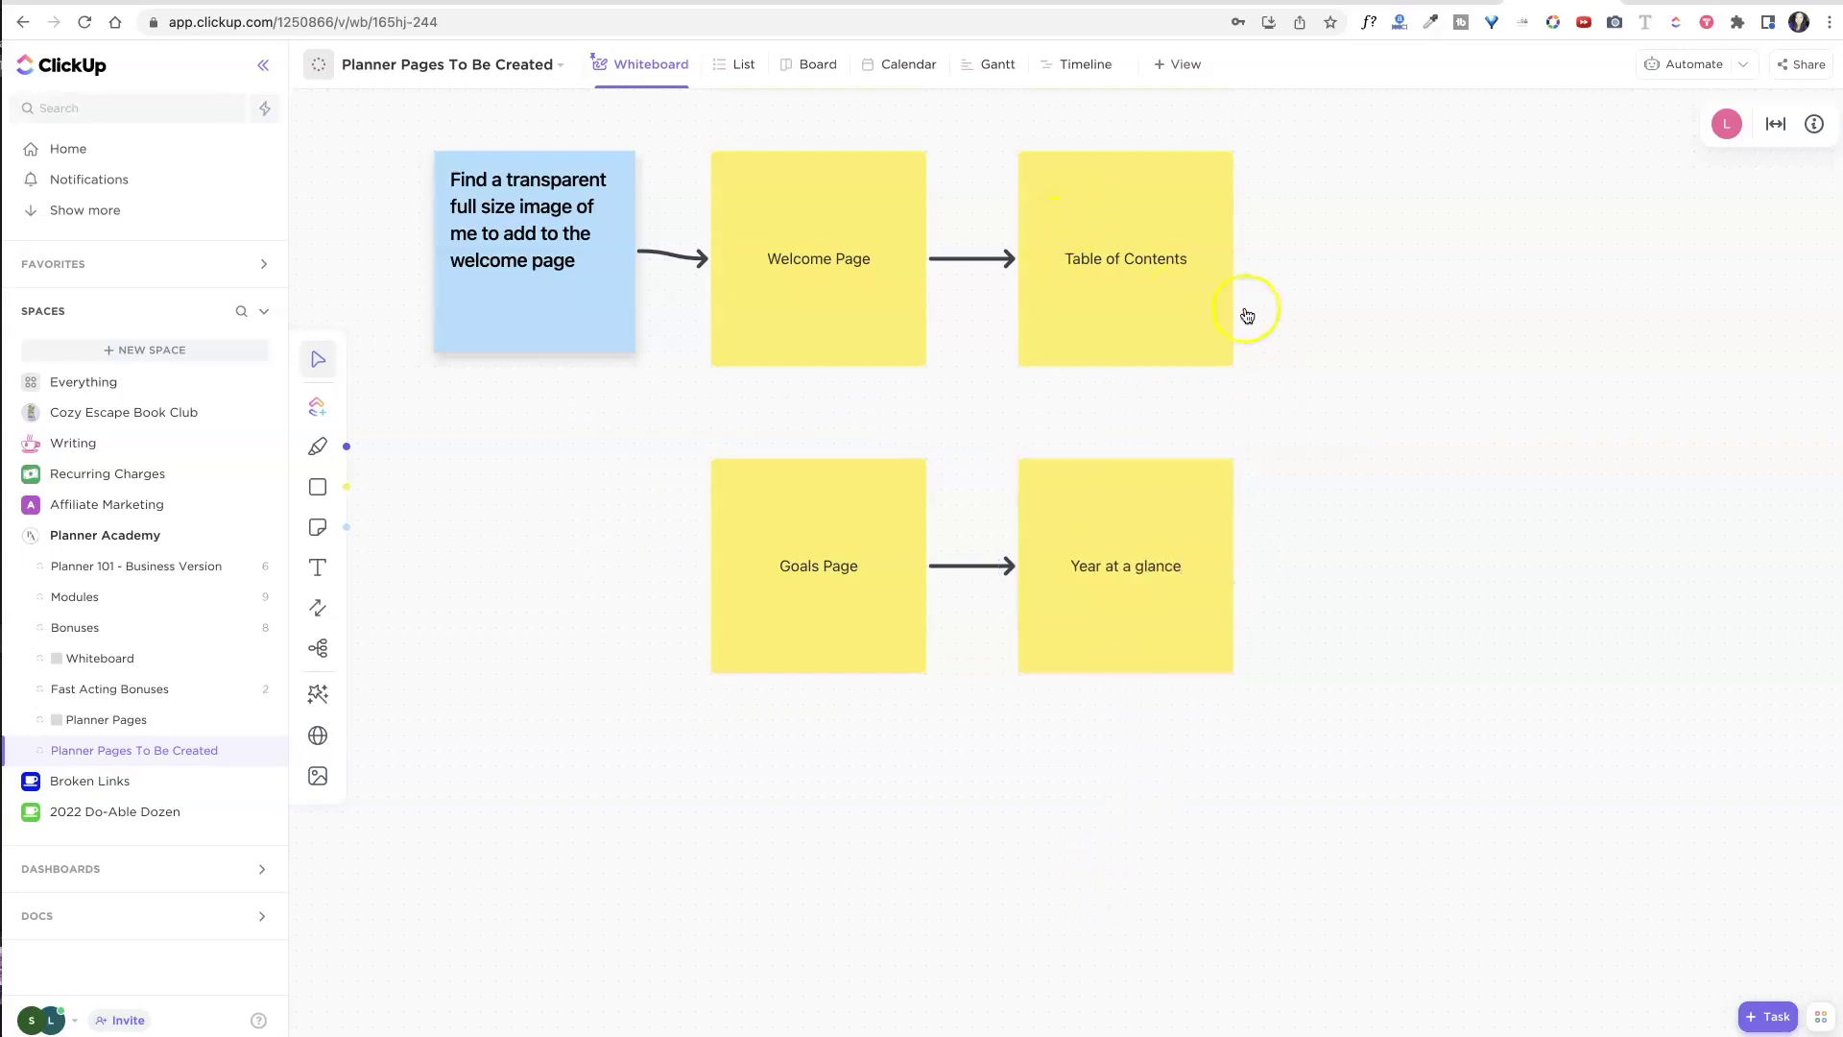
Add a blue 'Do this page last' note right of Table of Contents, removing a stray space.
click(731, 543)
click(318, 528)
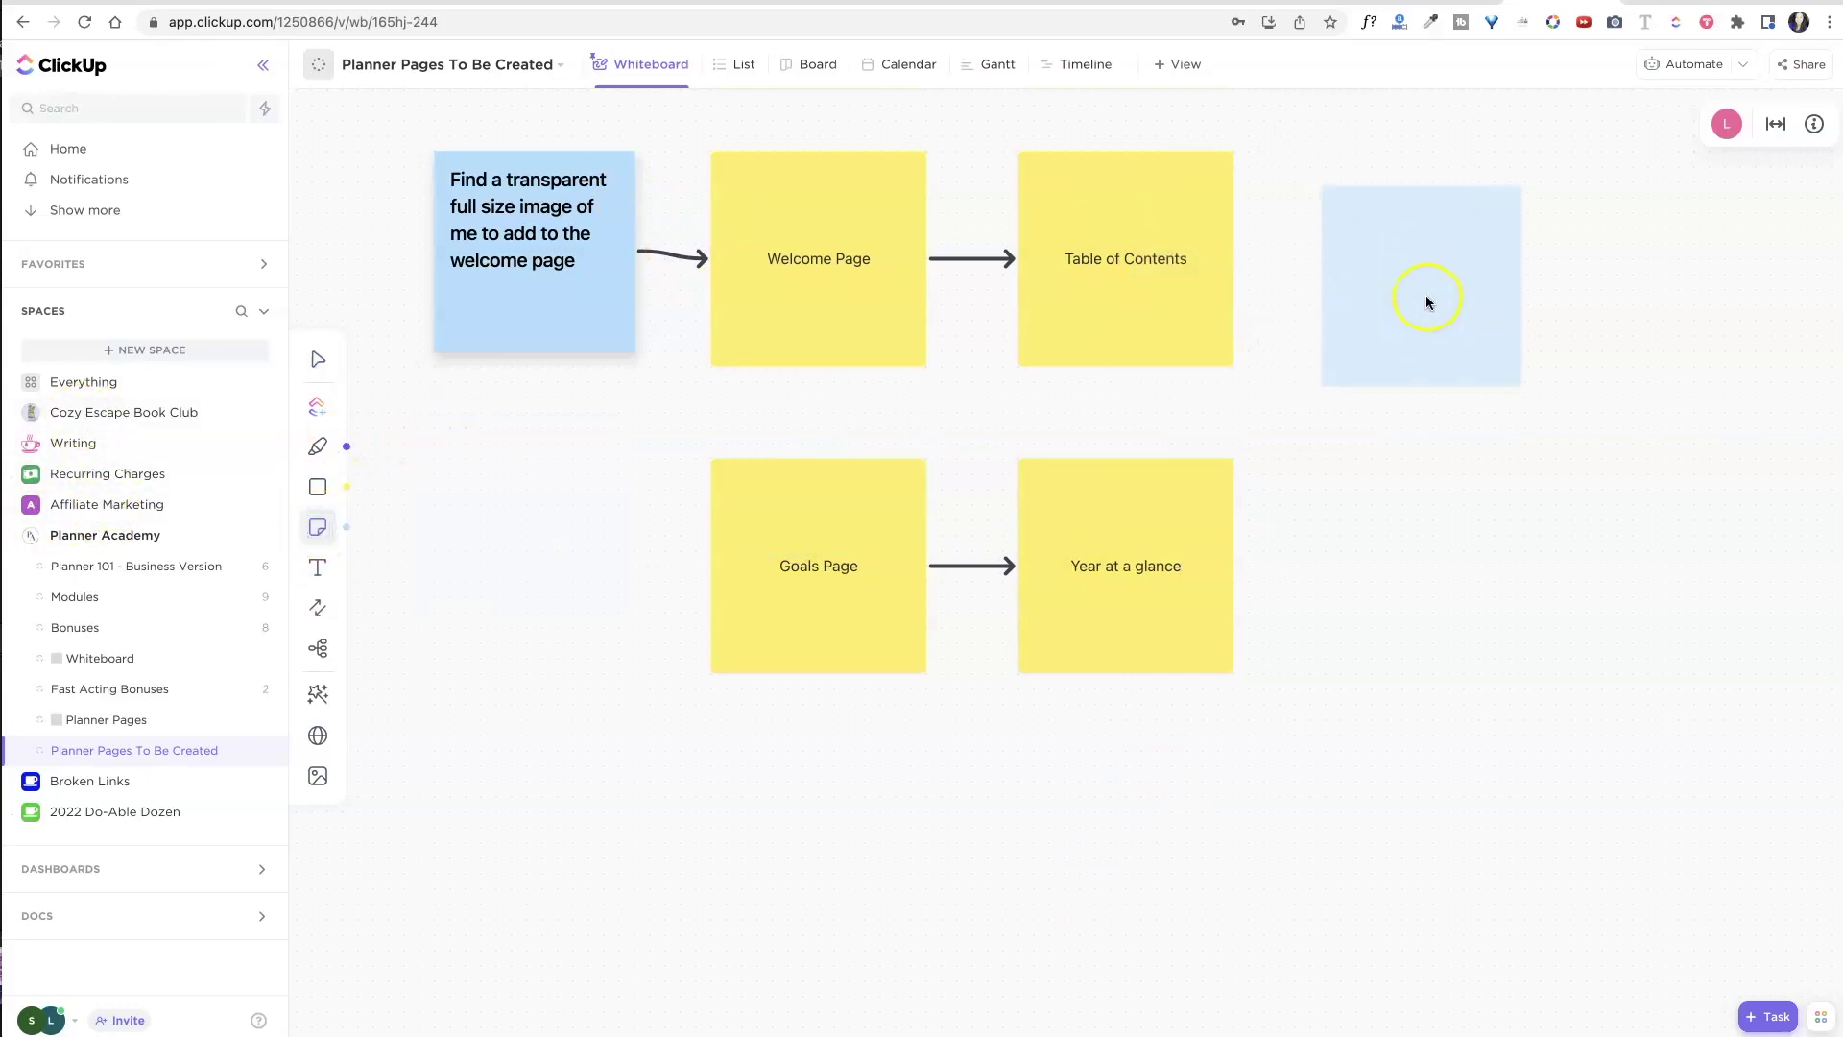
click(1459, 274)
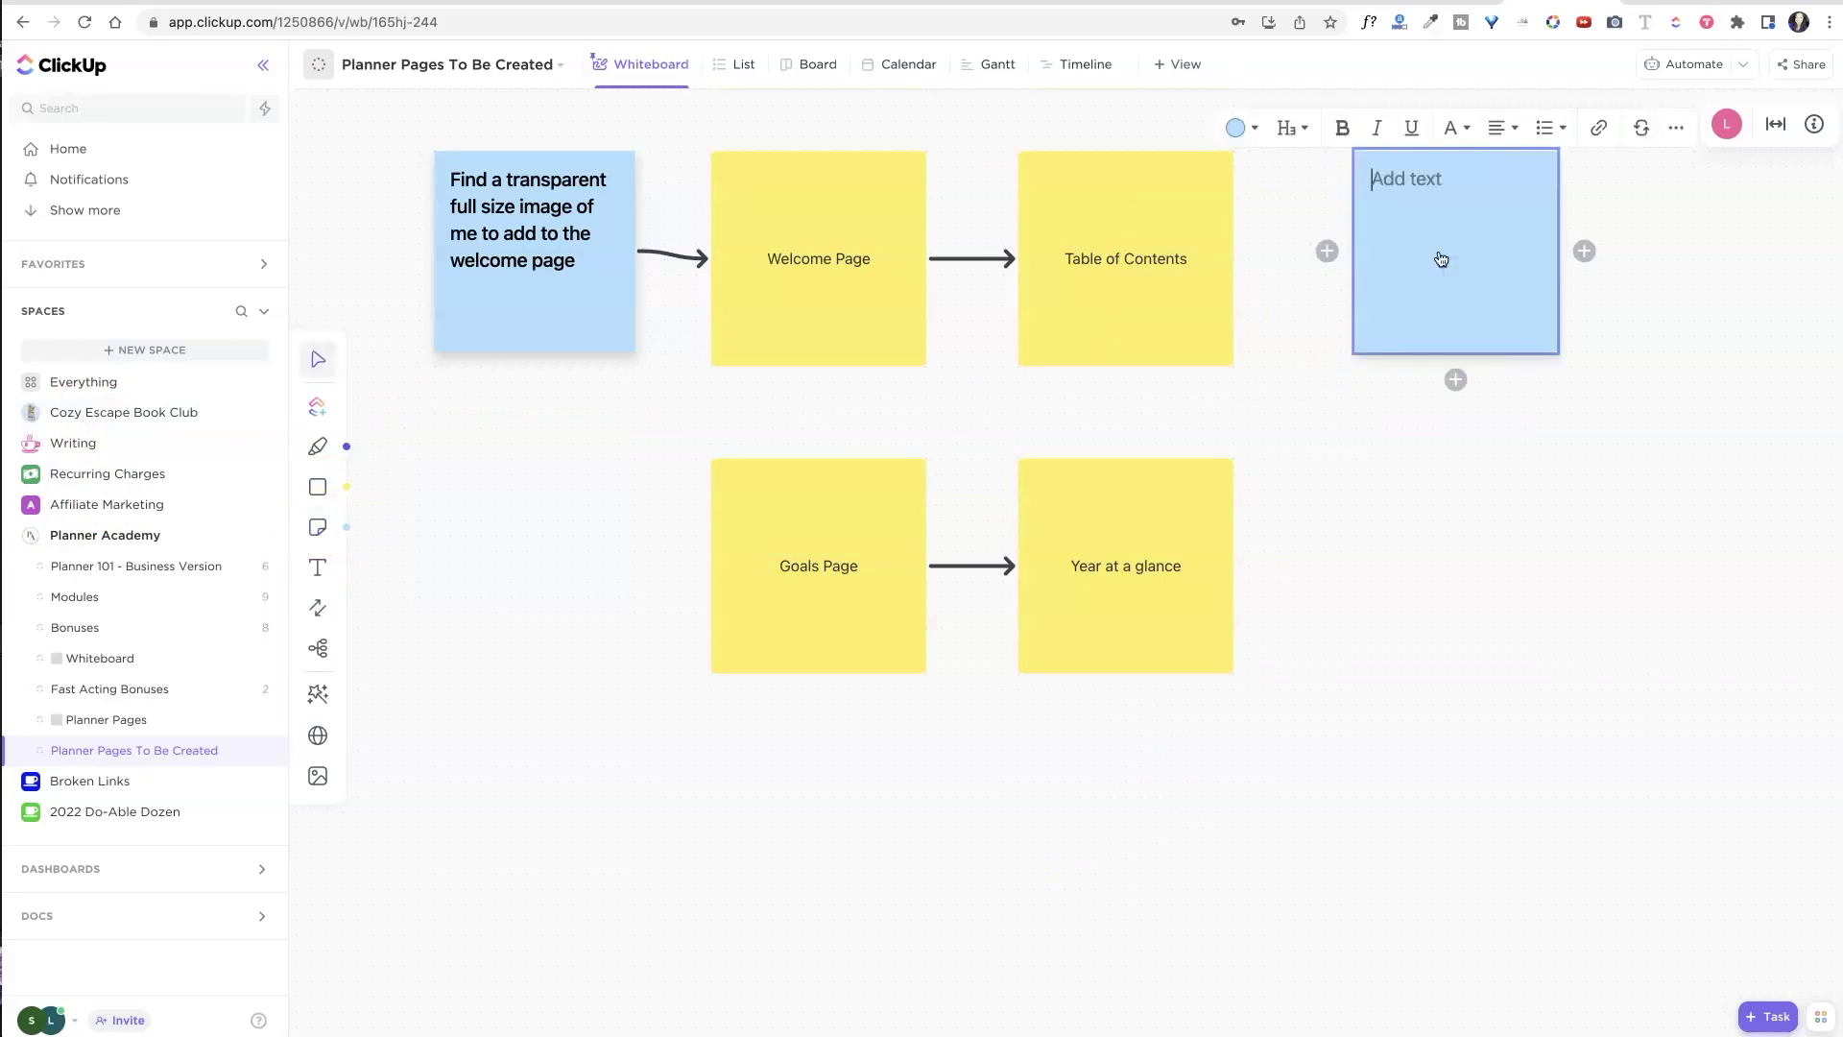
text(Dot his page last)
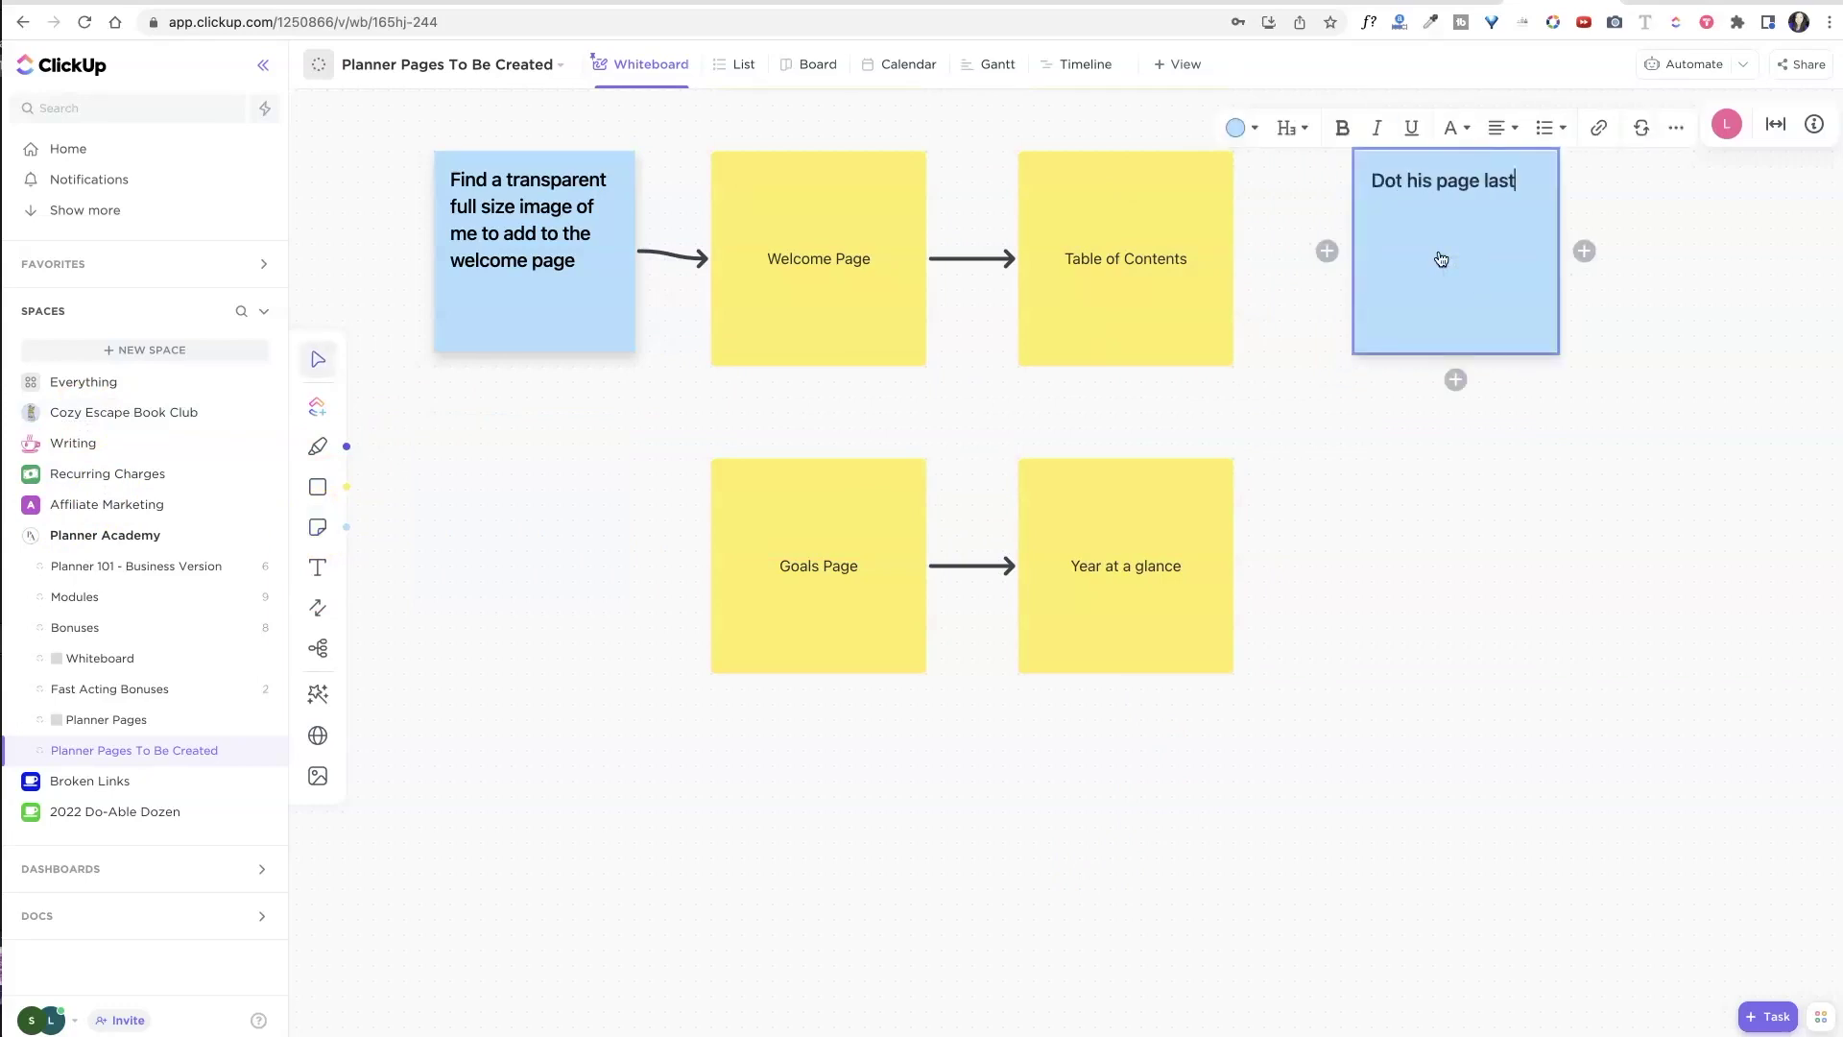
click(1180, 414)
click(1413, 186)
key(BackSpace)
click(1354, 457)
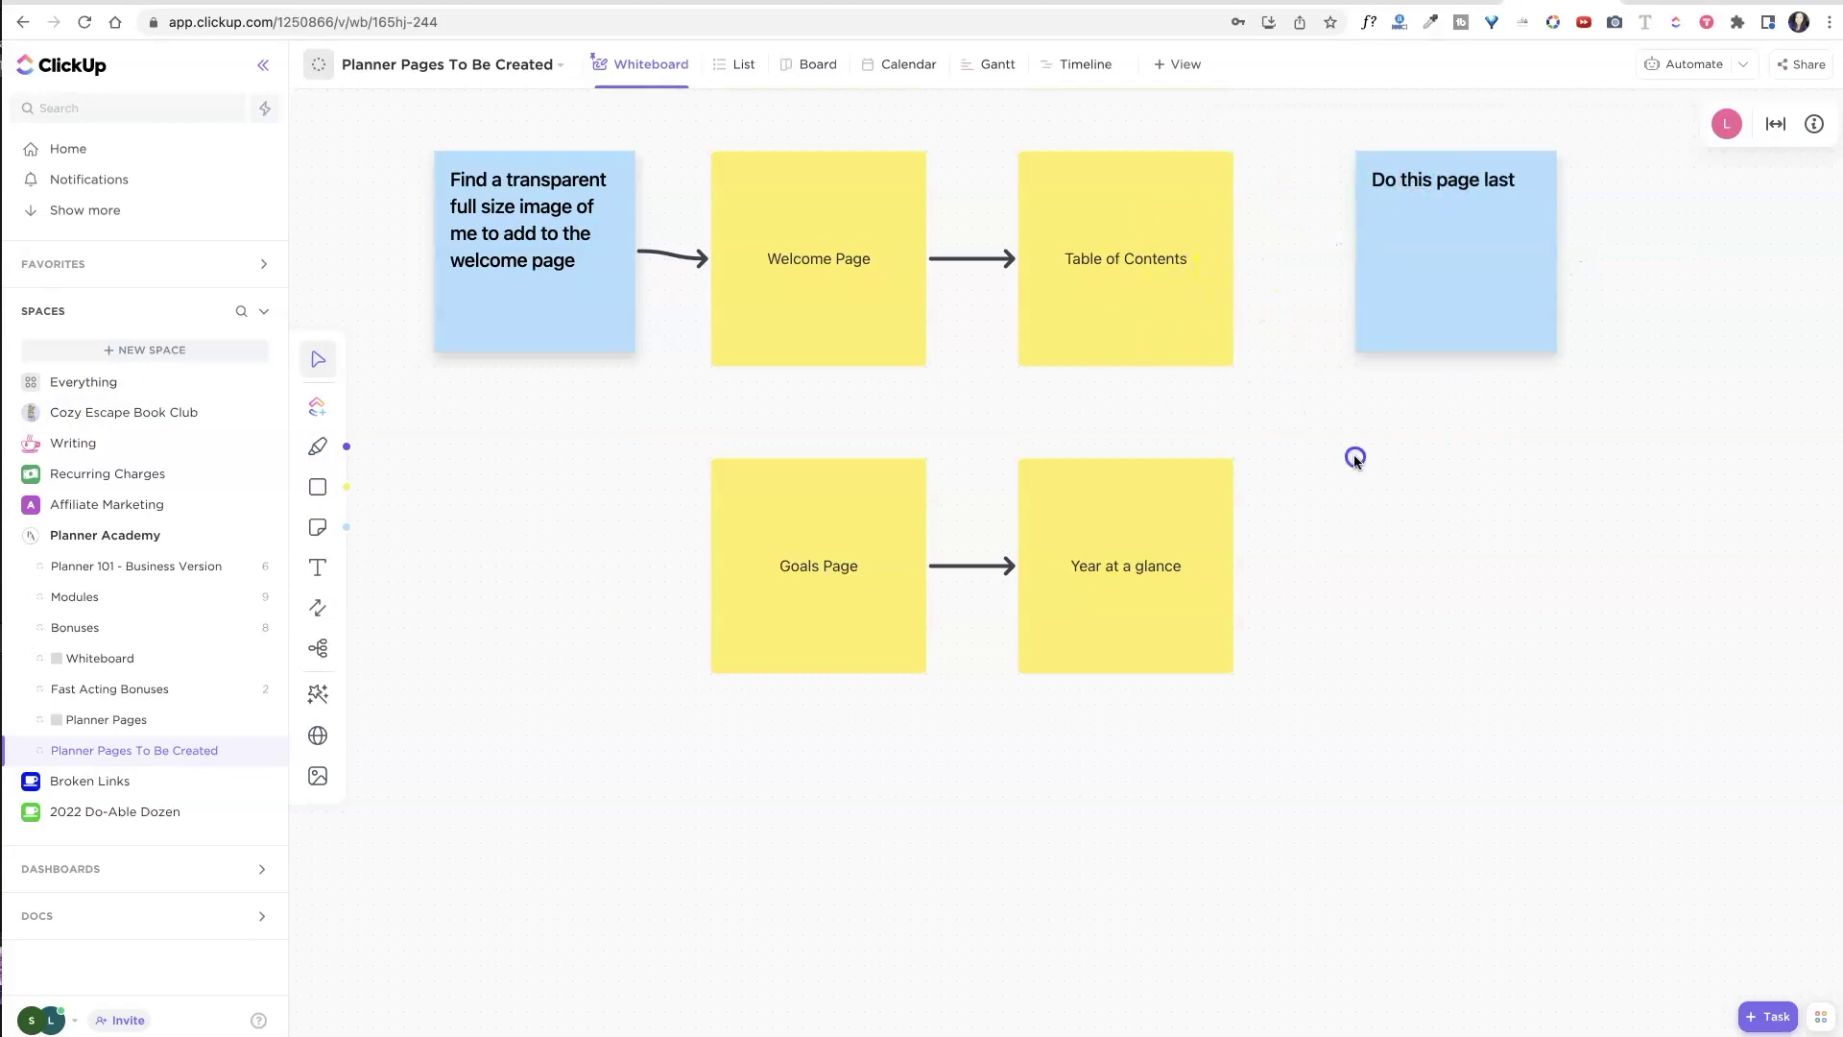
Draw a connector arrow from Do this page last to Table of Contents.
click(811, 378)
click(367, 652)
click(318, 607)
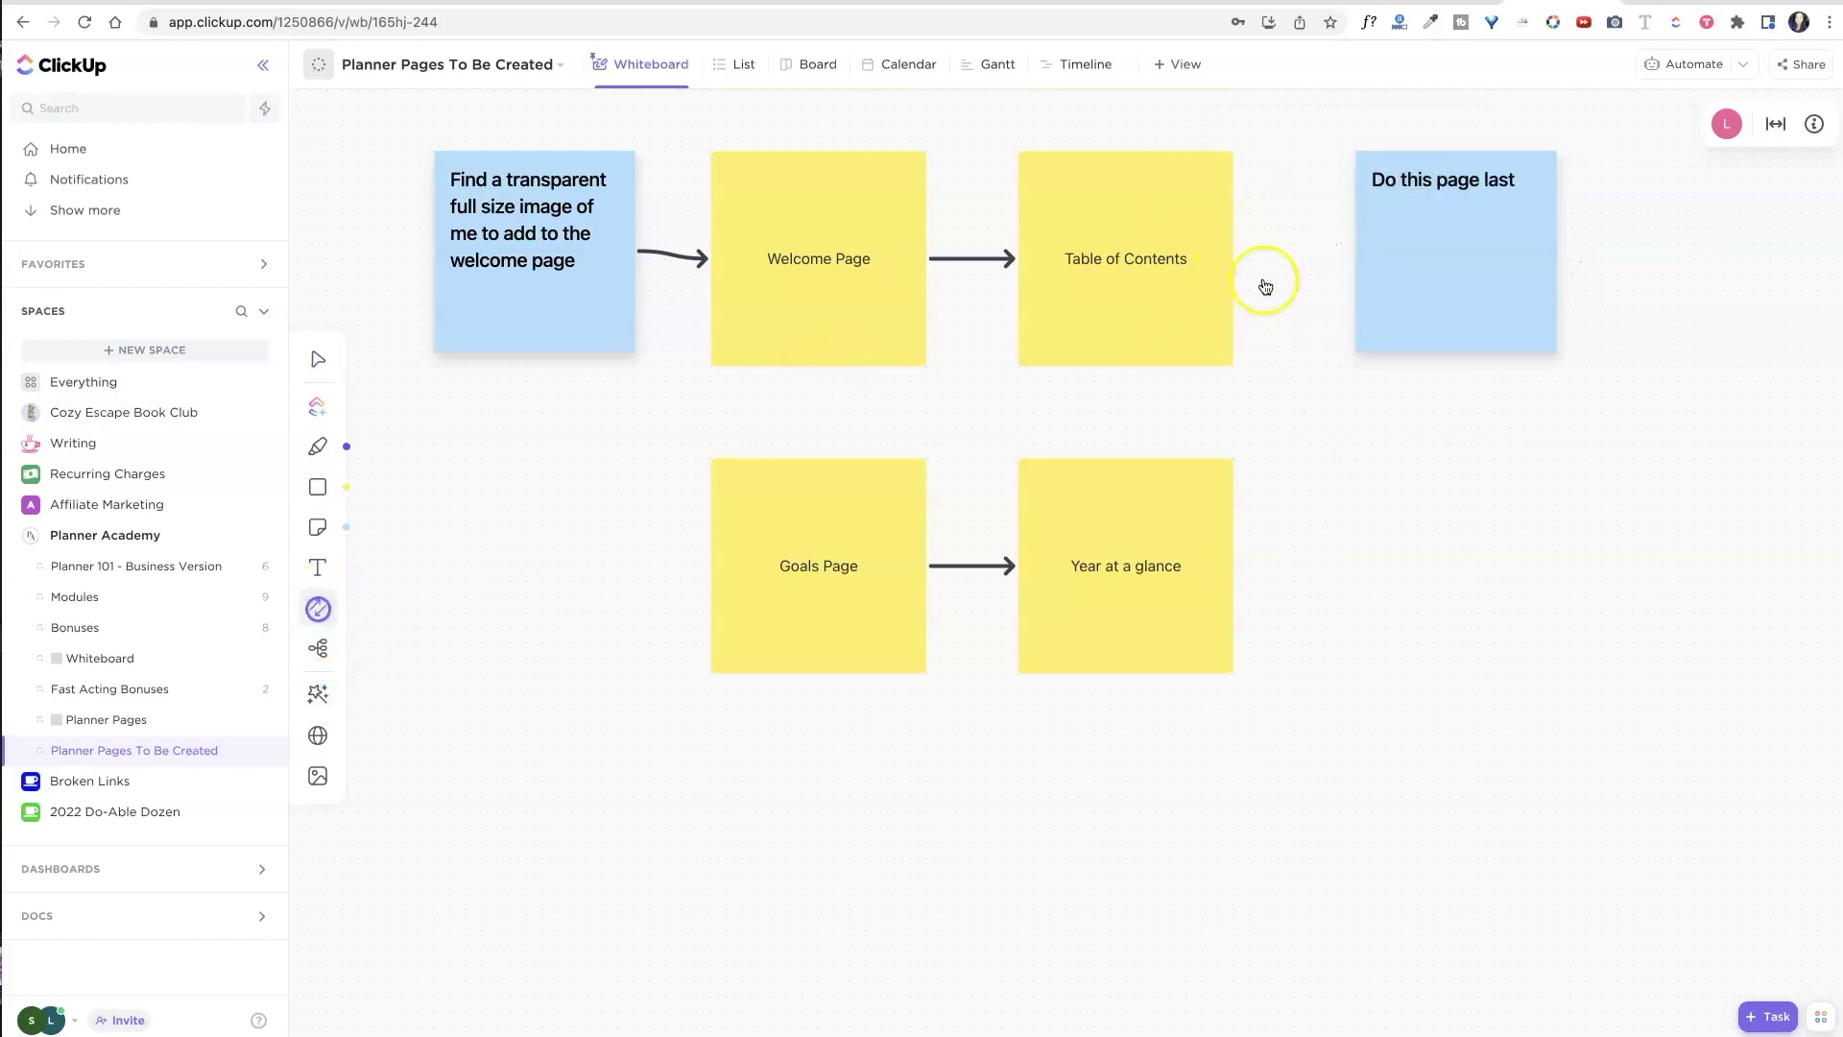
drag(1465, 266, 1173, 276)
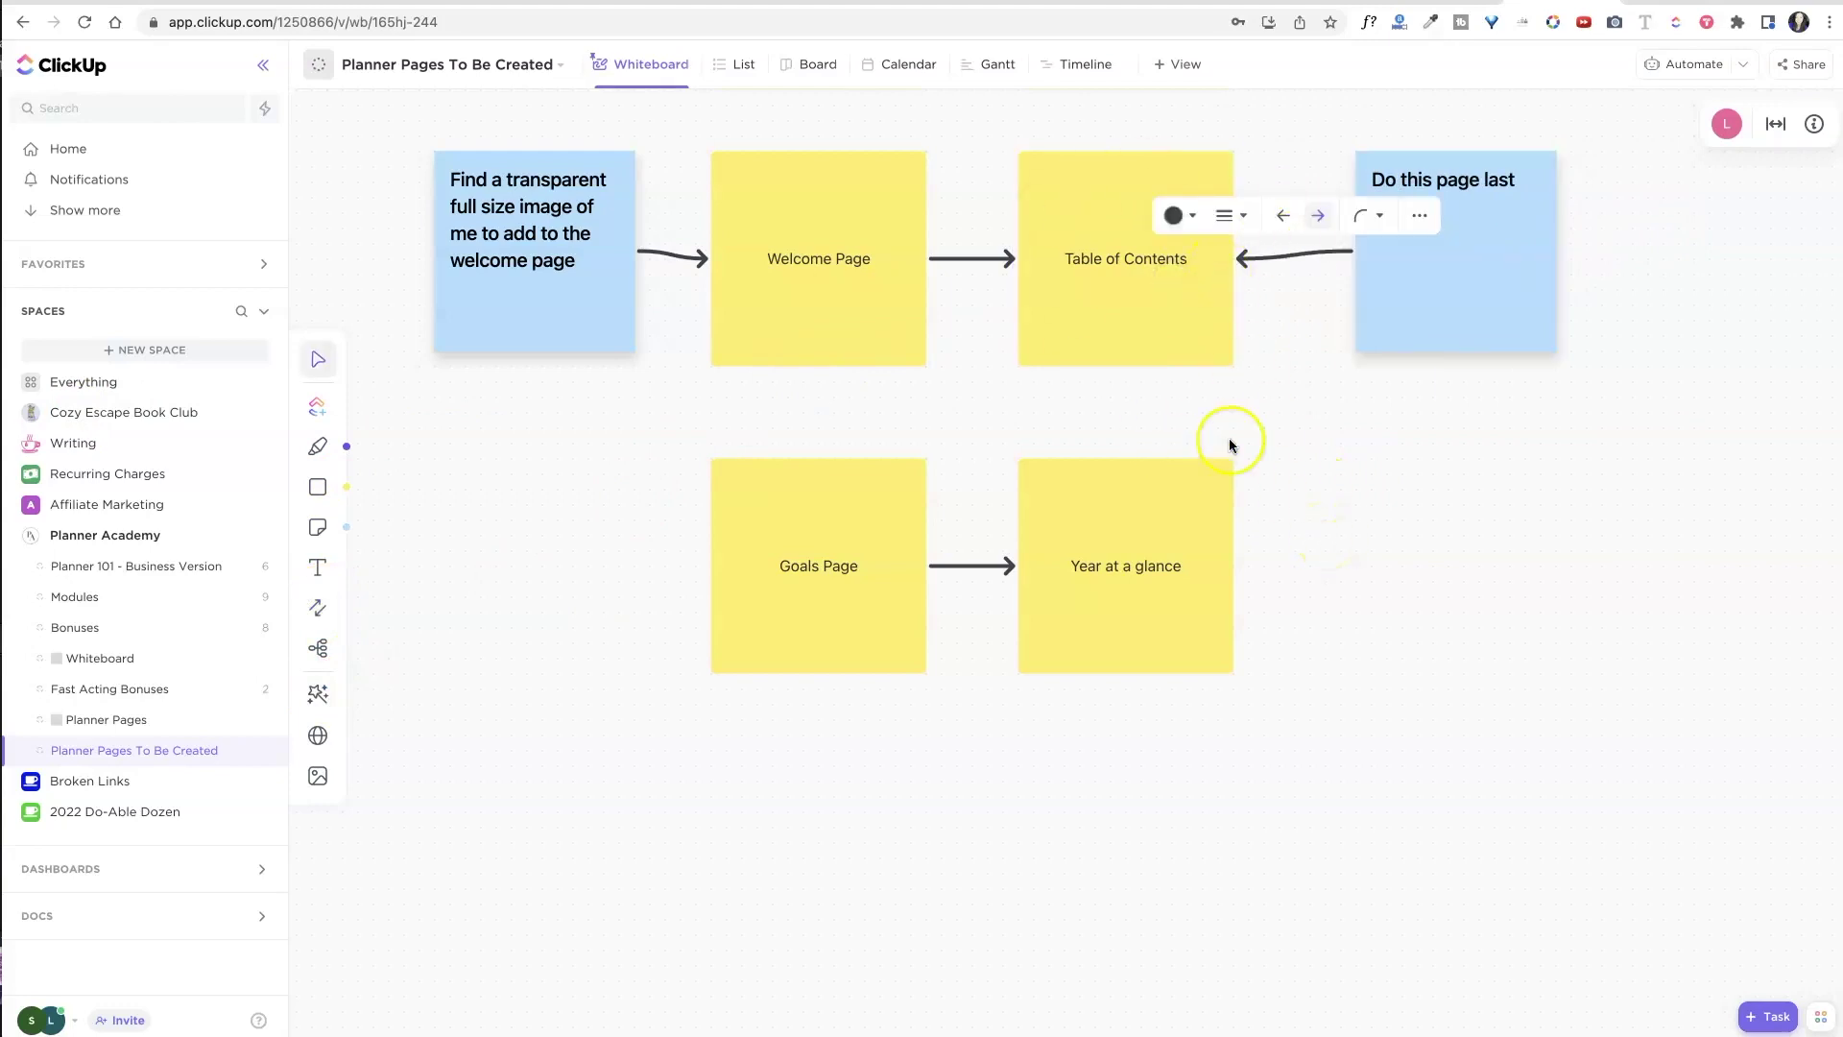
Paste another copy of the Copyright Page pair and line it up below Goals Page.
click(1157, 331)
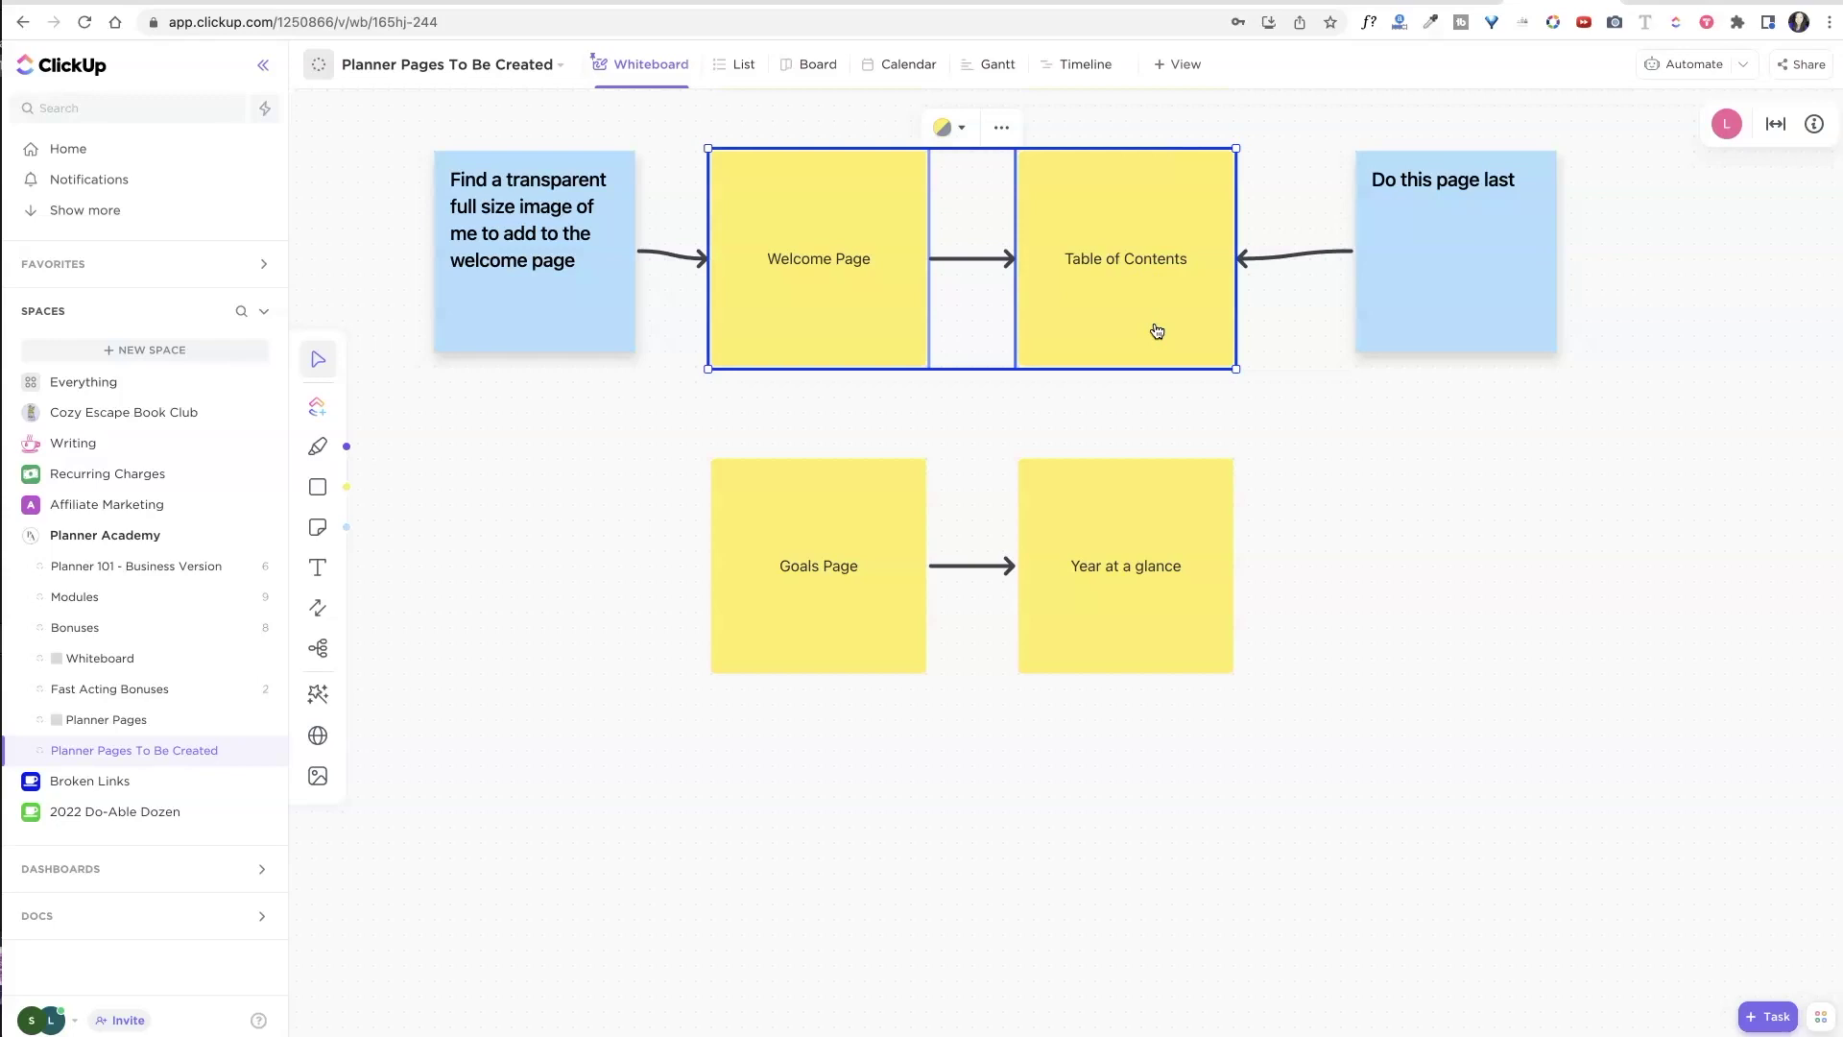
click(1033, 863)
key(super+v)
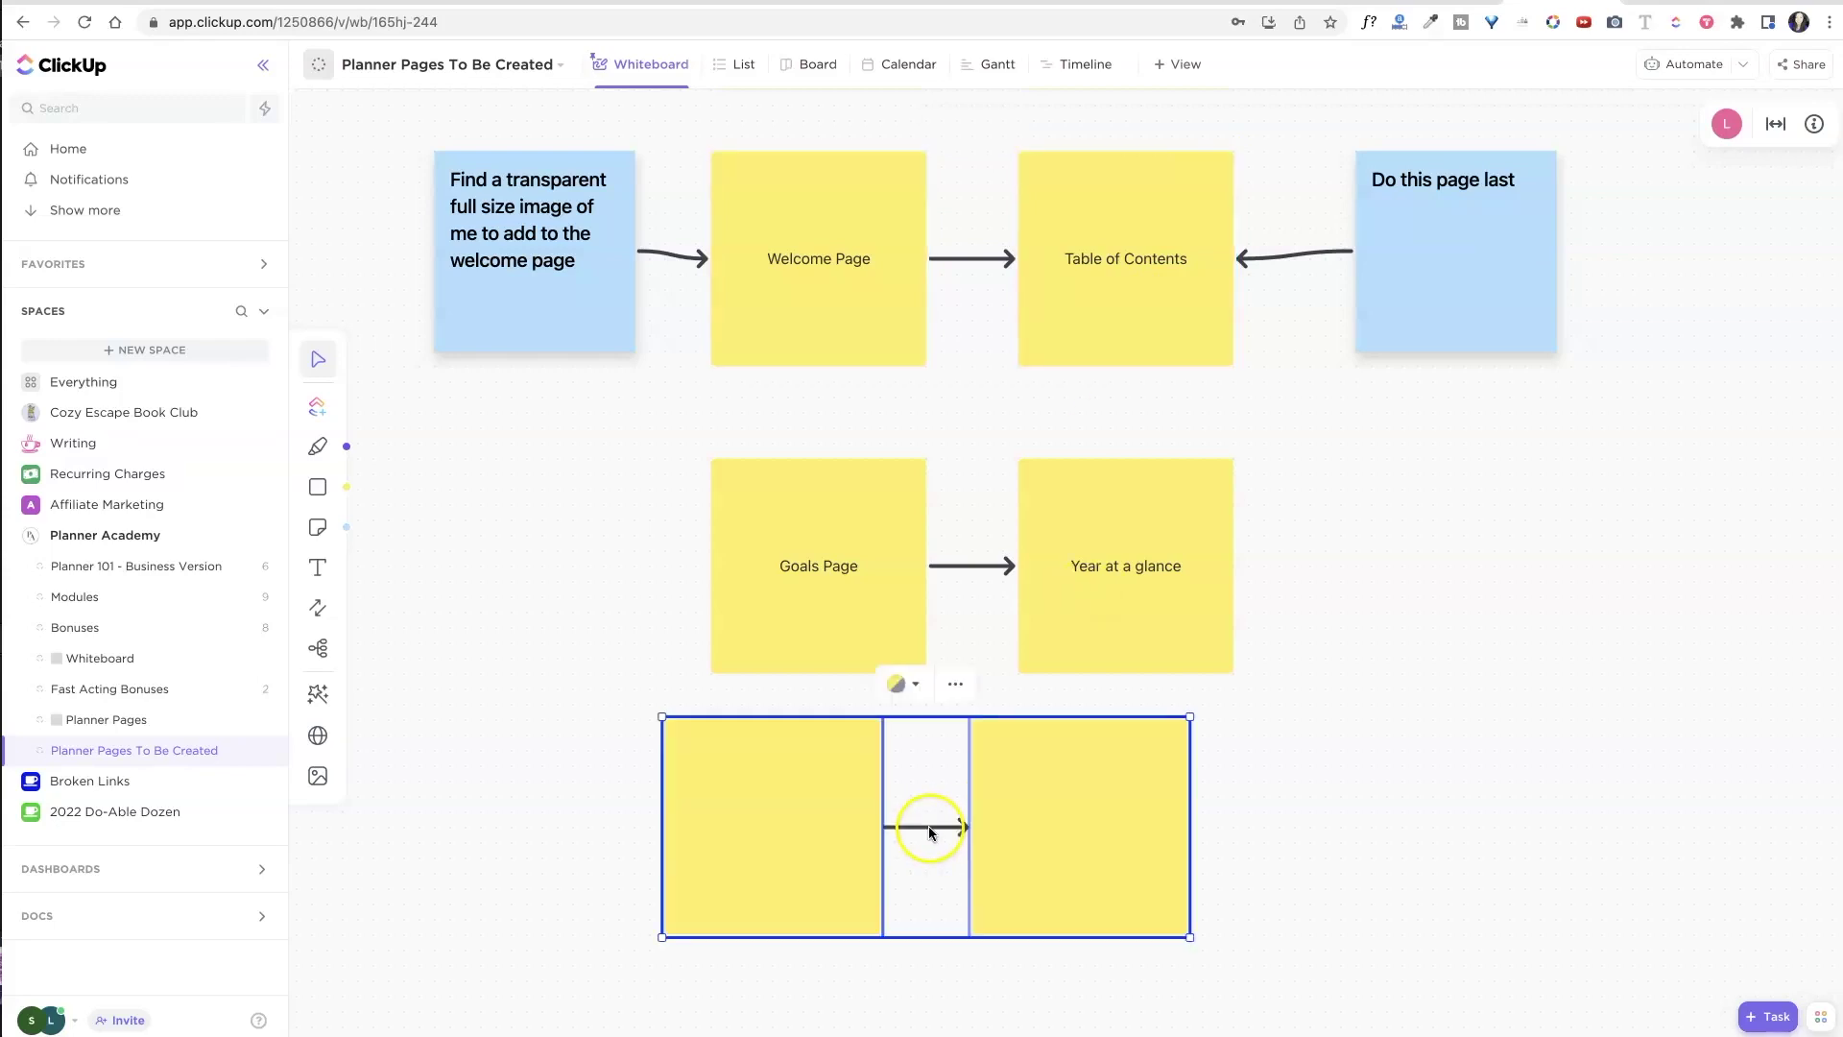
drag(1053, 829, 1095, 853)
scroll(1104, 816, down, 5)
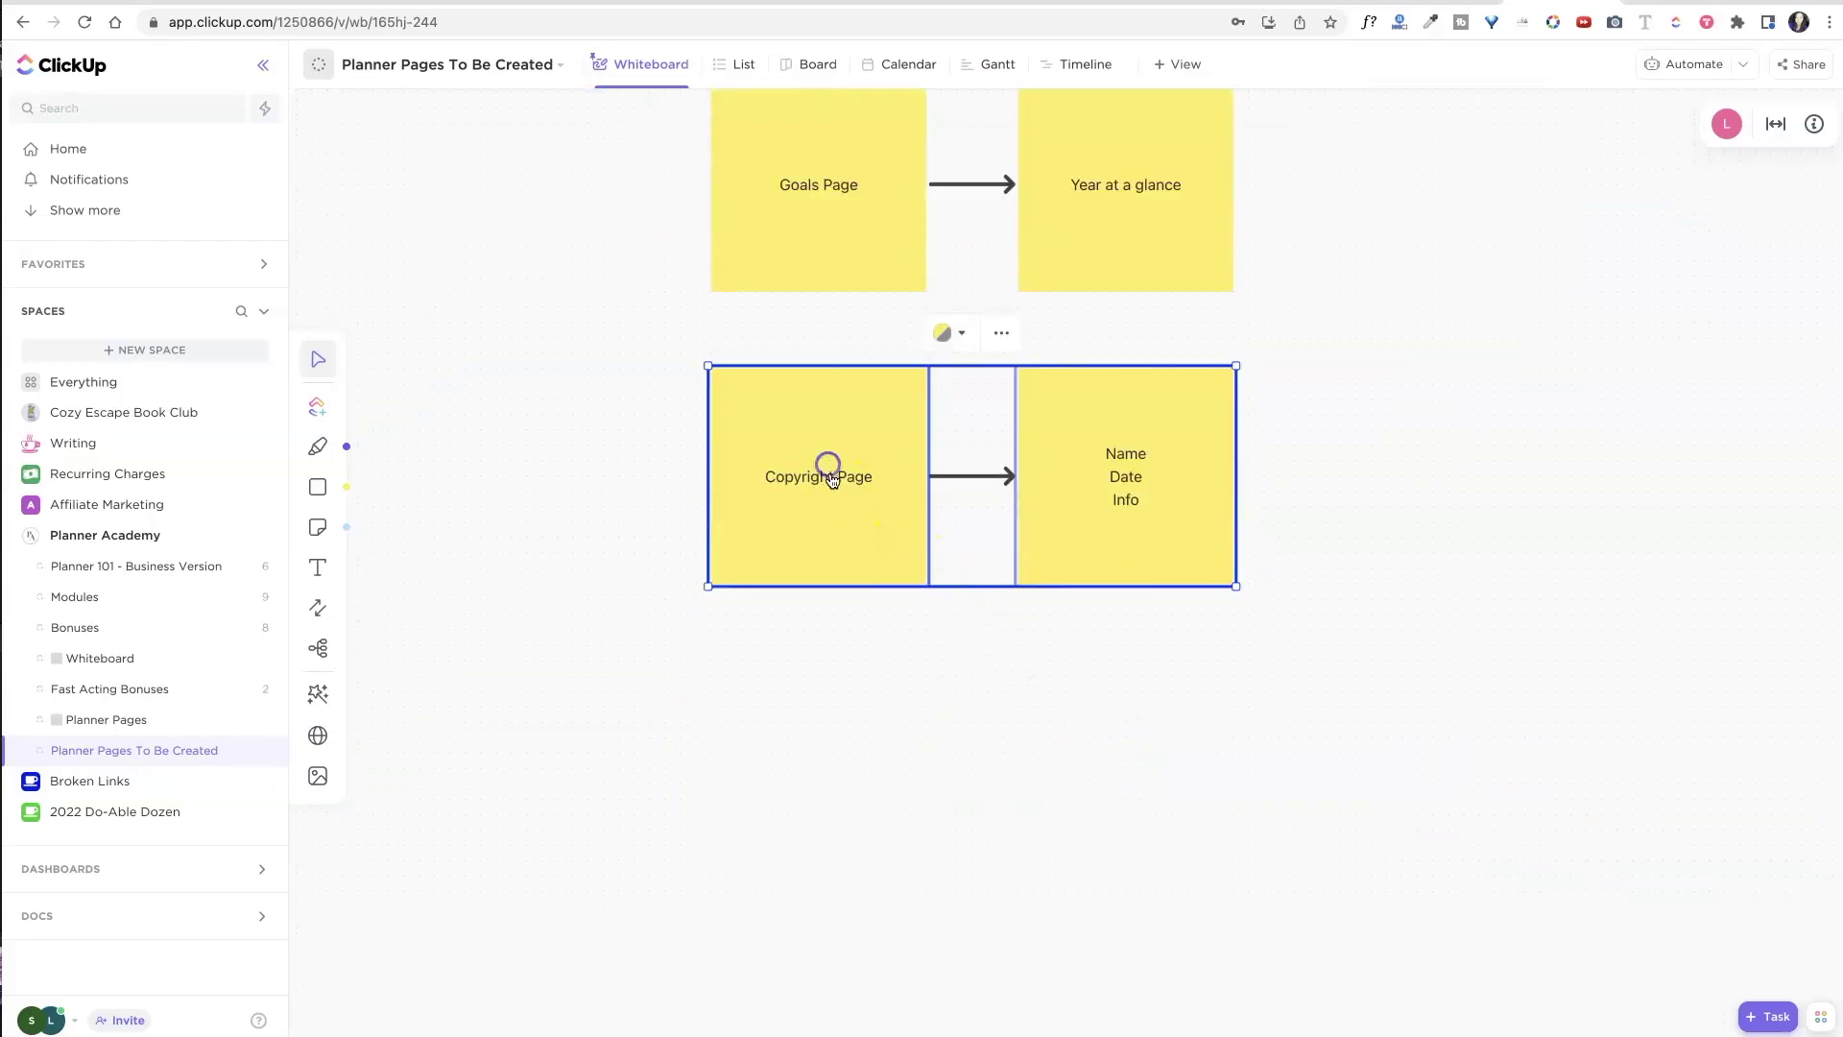
Relabel the pasted Copyright Page note as 'How To Use This Planner'.
double_click(844, 480)
triple_click(768, 480)
key(BackSpace)
text(How To Use This Planner)
Relabel its paired note as 'Example Pages of the Monthly Goals'.
click(1060, 479)
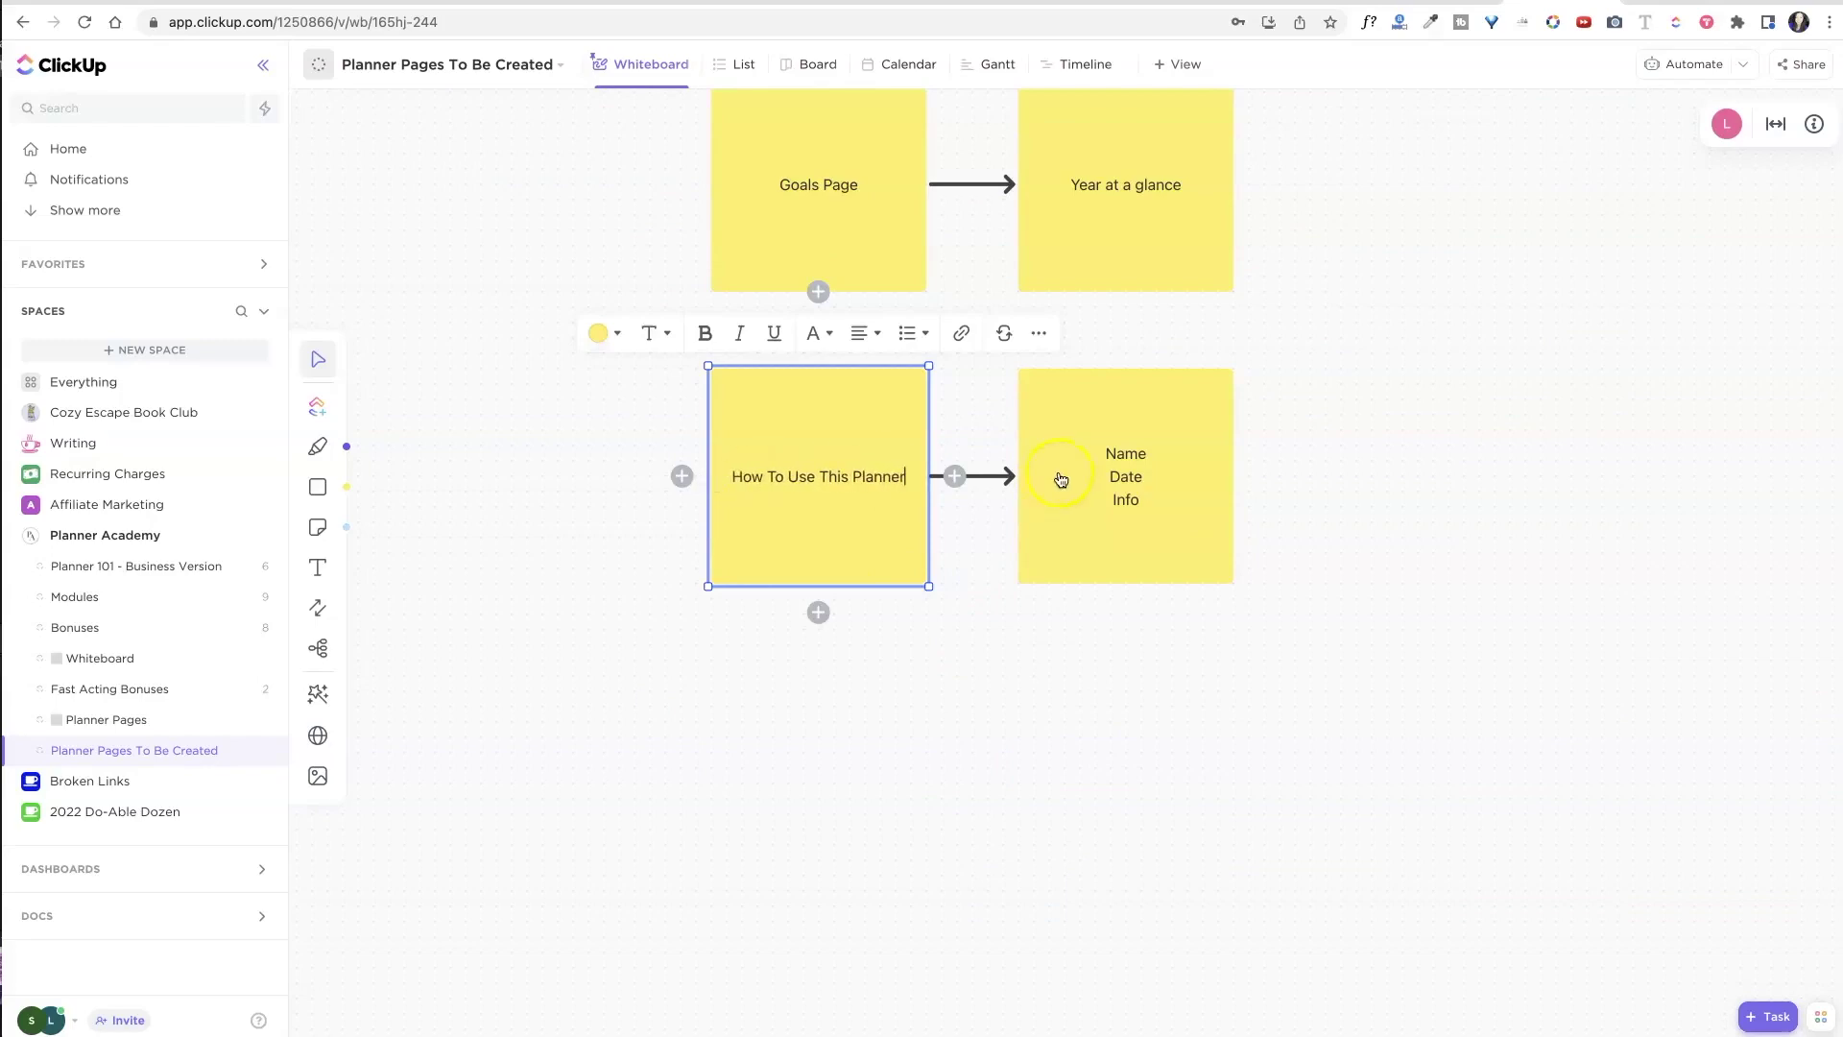
click(1133, 493)
triple_click(1127, 491)
key(BackSpace)
text(Example Pages of the)
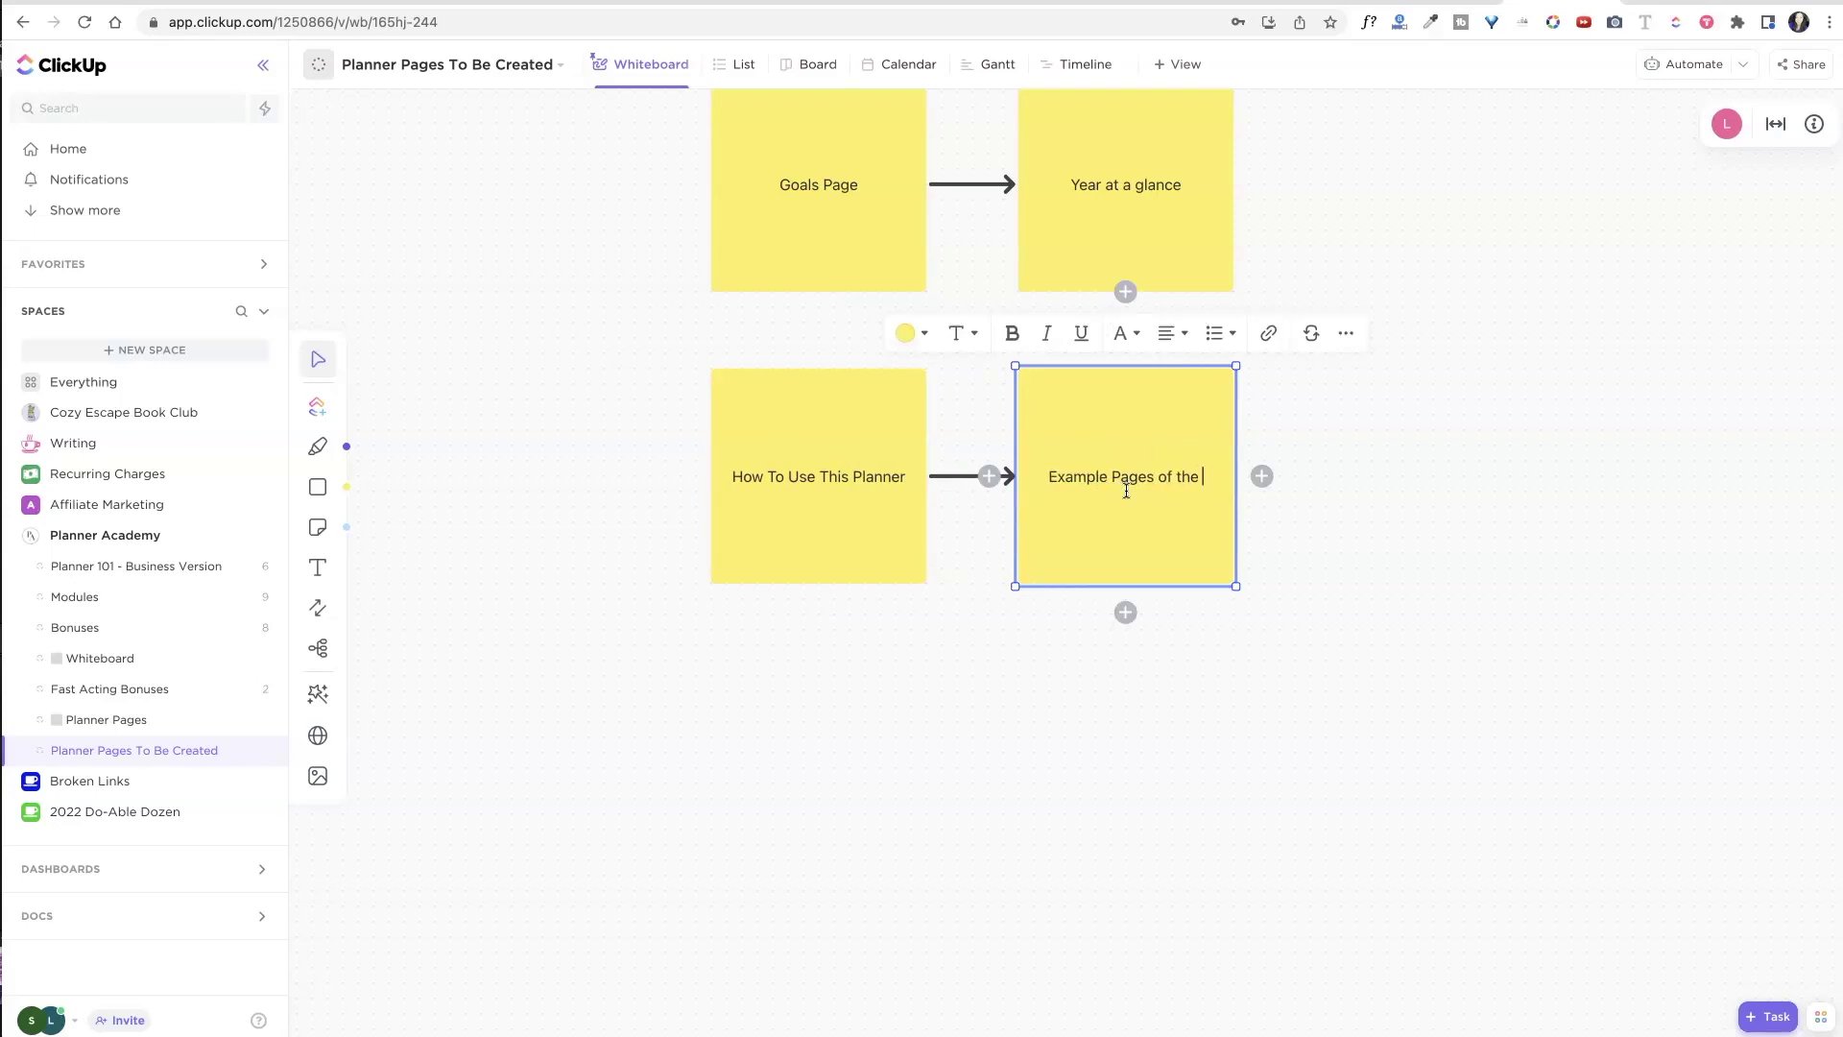
text( Monthly Goals)
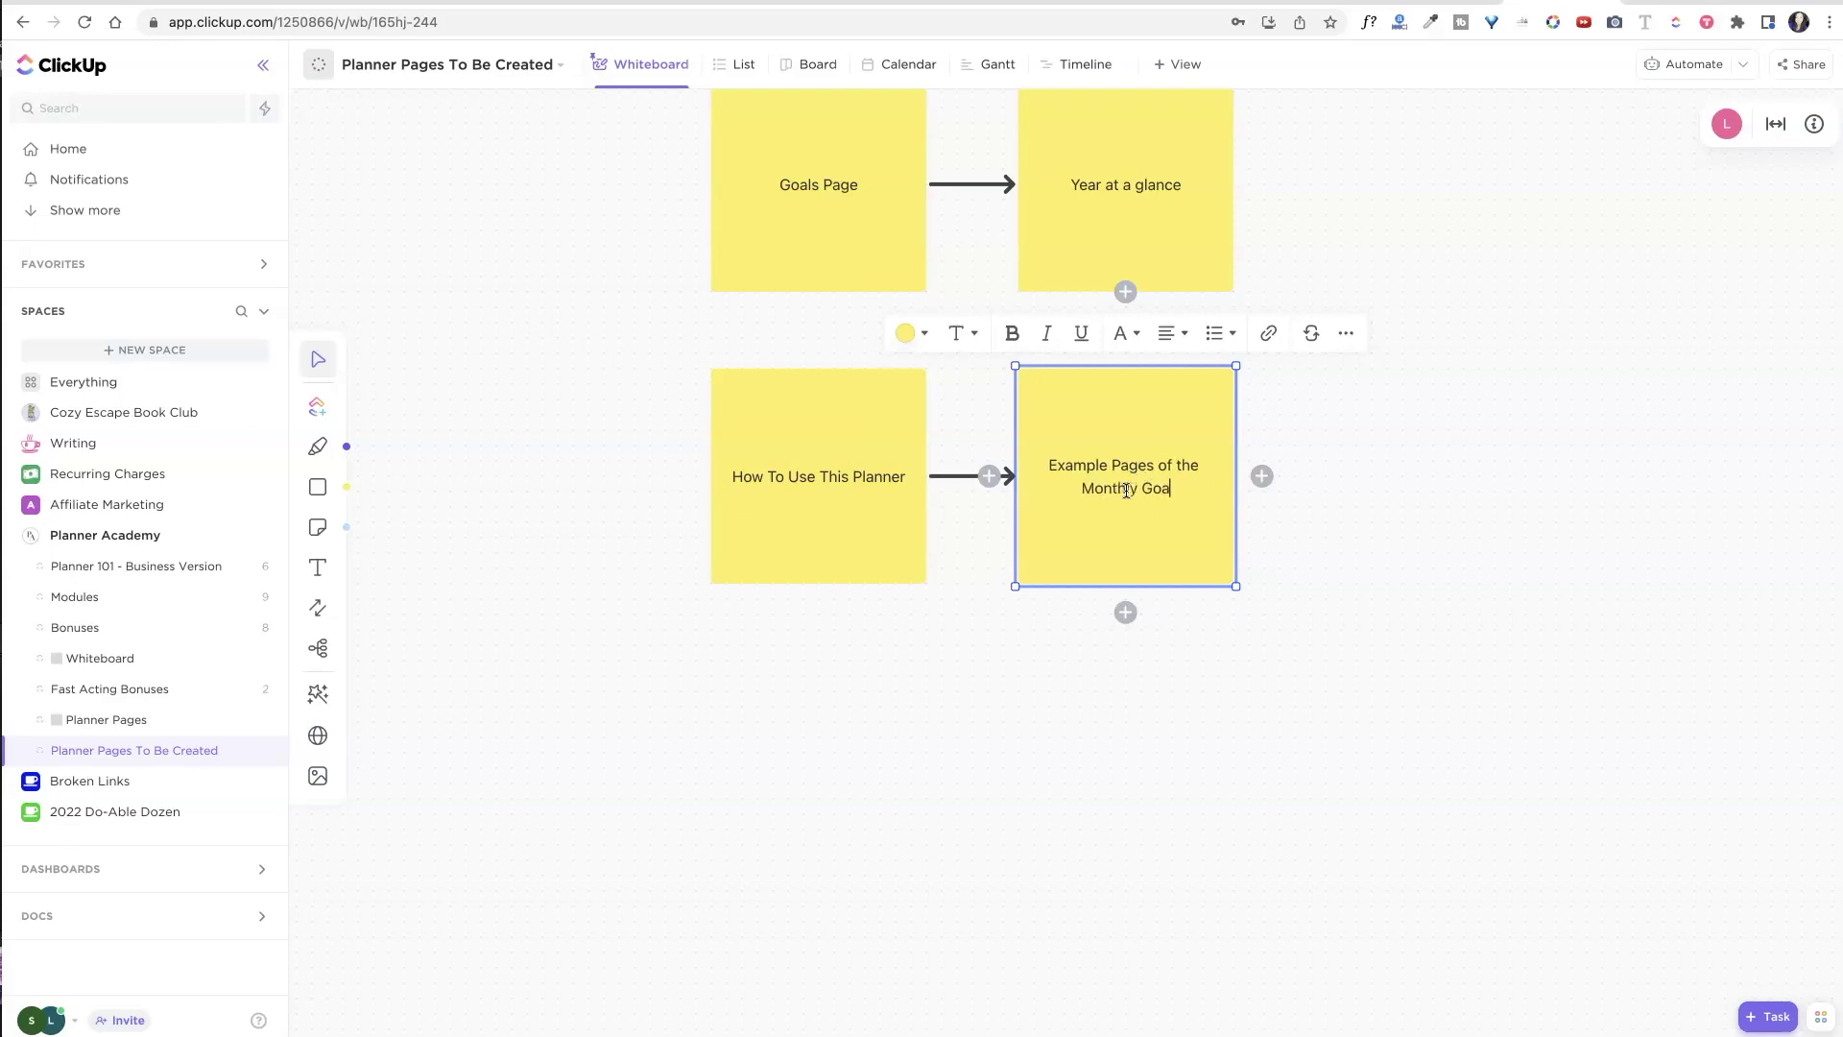
Paste a sticky pair below and relabel its left note 'Example Pages of the Gratitude Journal Pages'.
click(1081, 773)
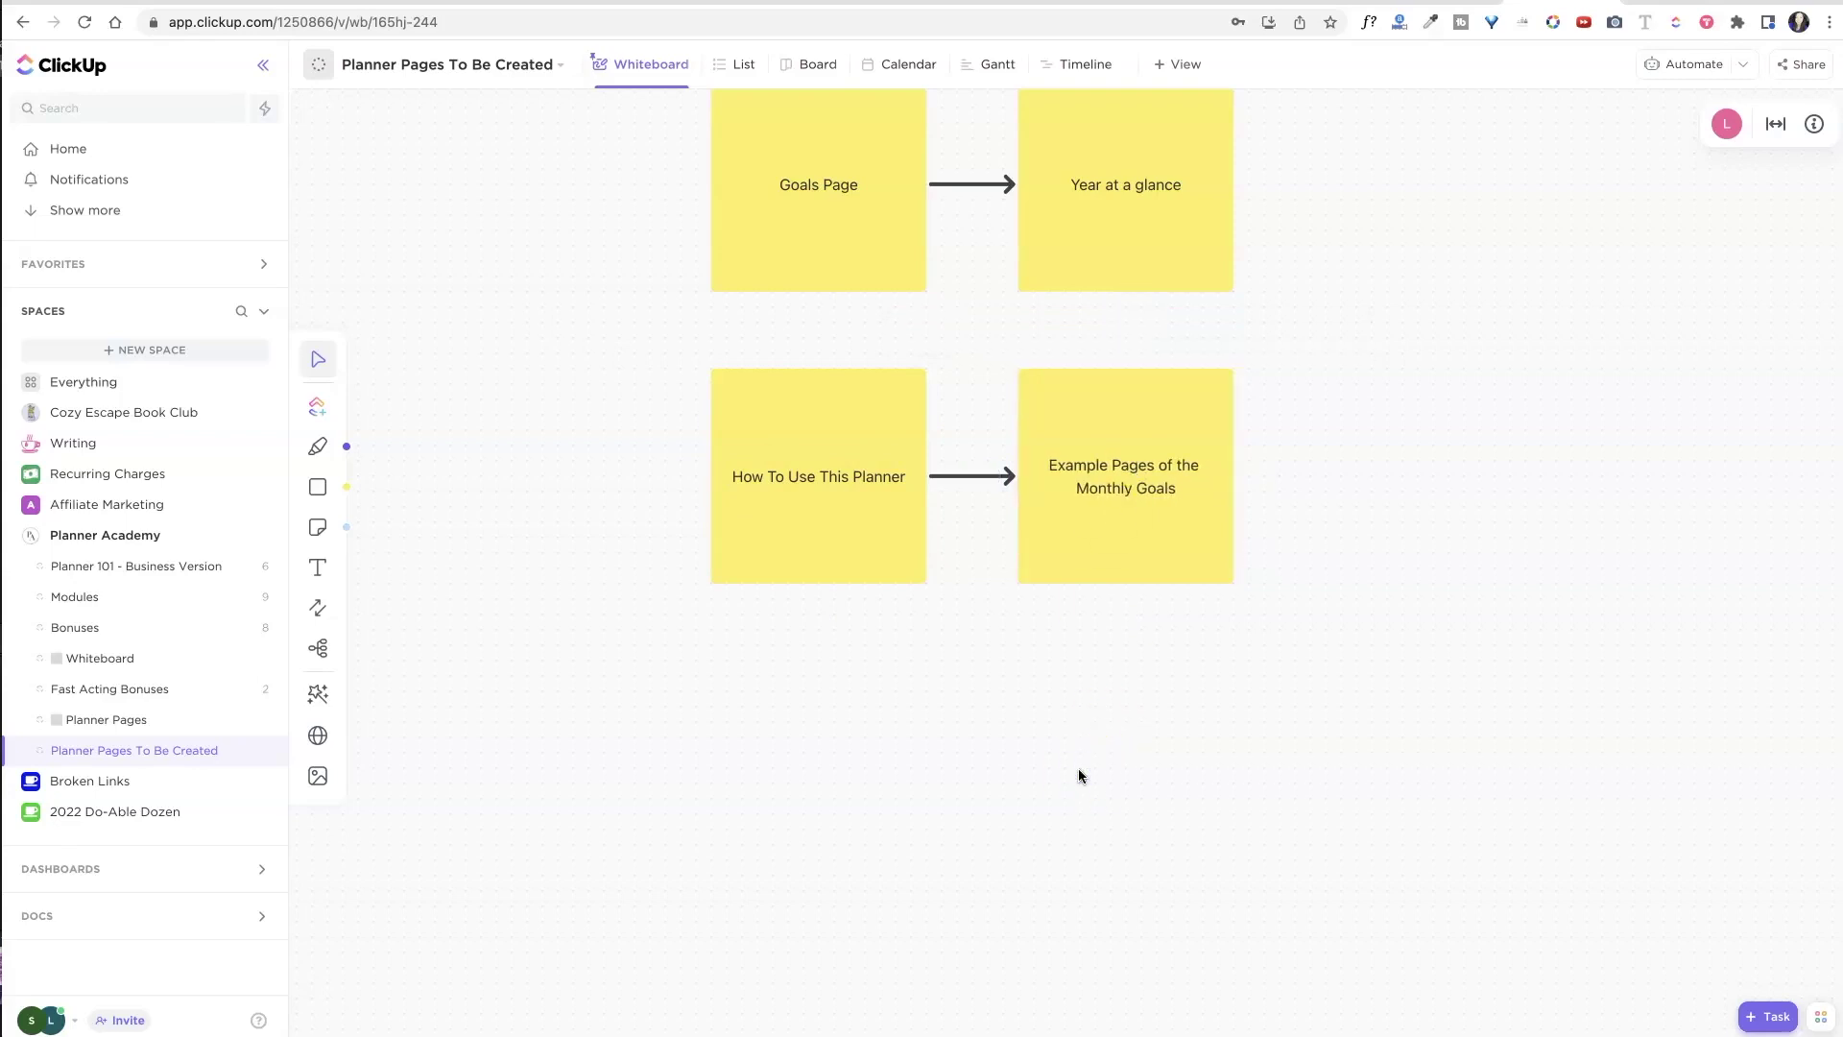
key(ctrl+v)
drag(1222, 745, 1091, 735)
double_click(852, 754)
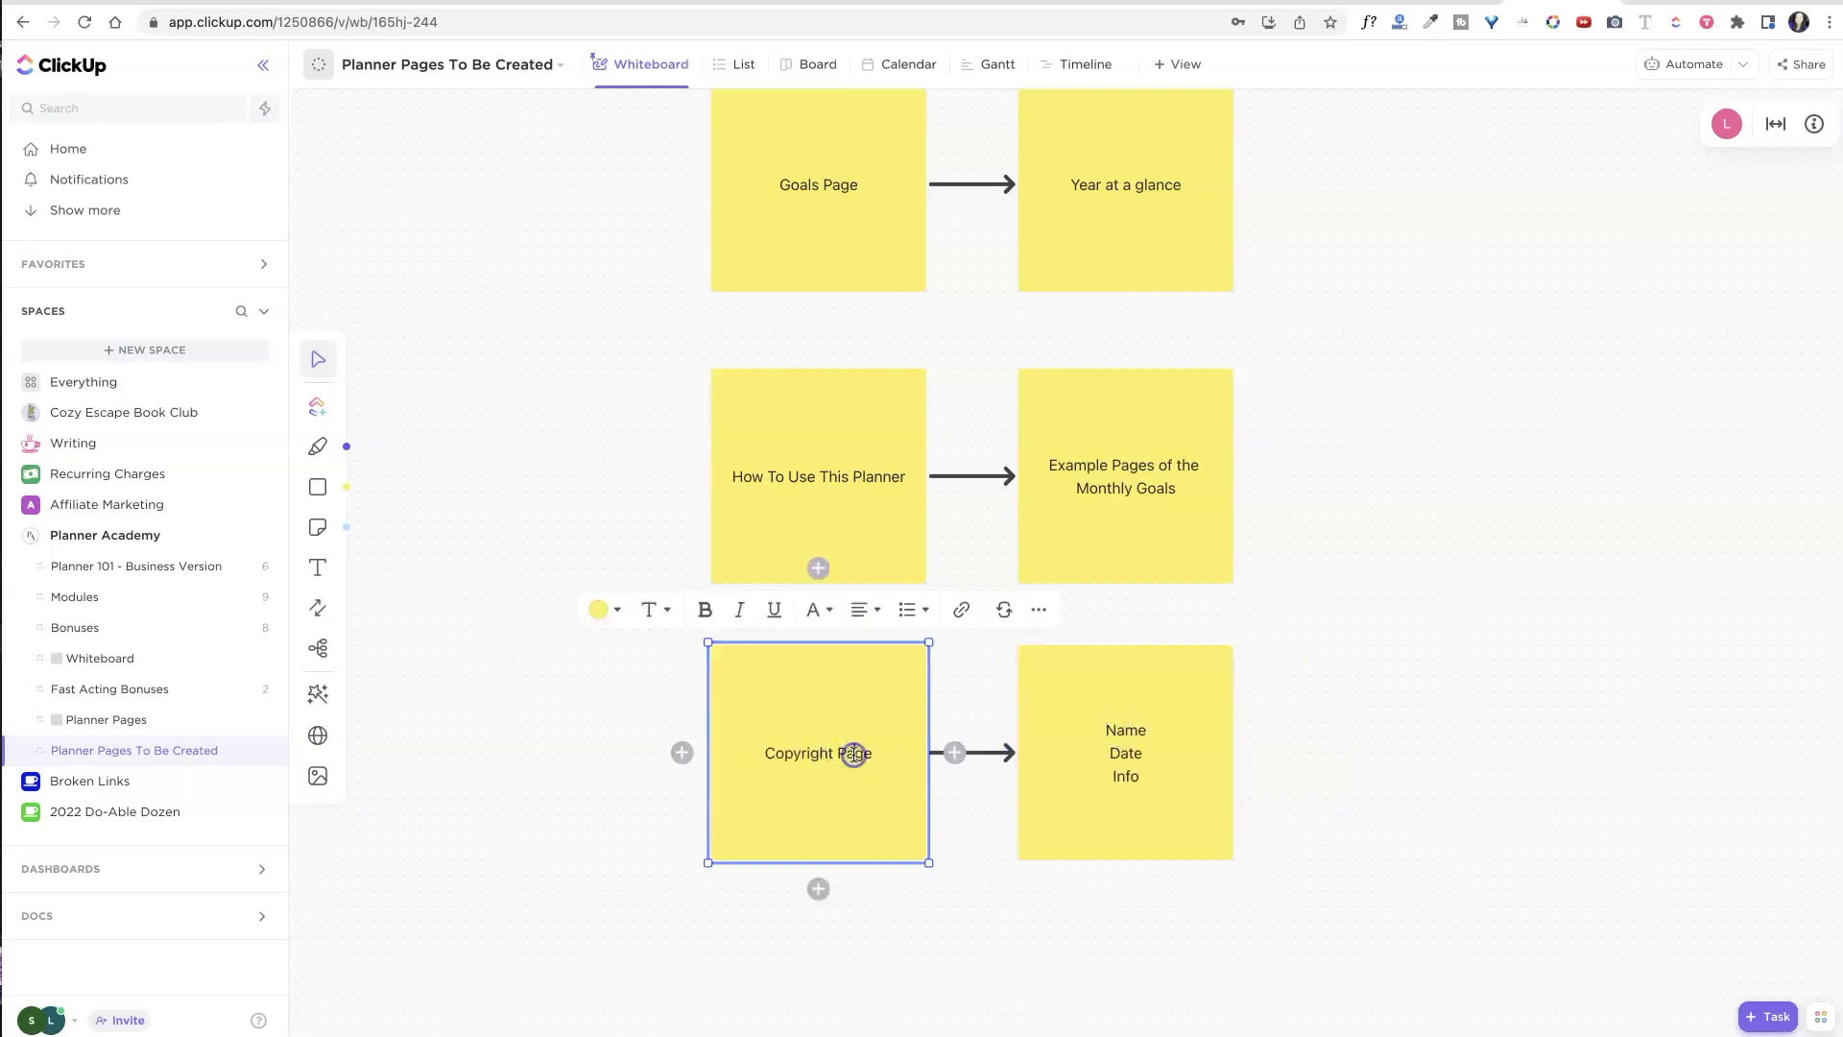
key(super+a)
text(Example Pages of the)
key(Return)
text(Gratitude Journals)
key(BackSpace)
text(Pages)
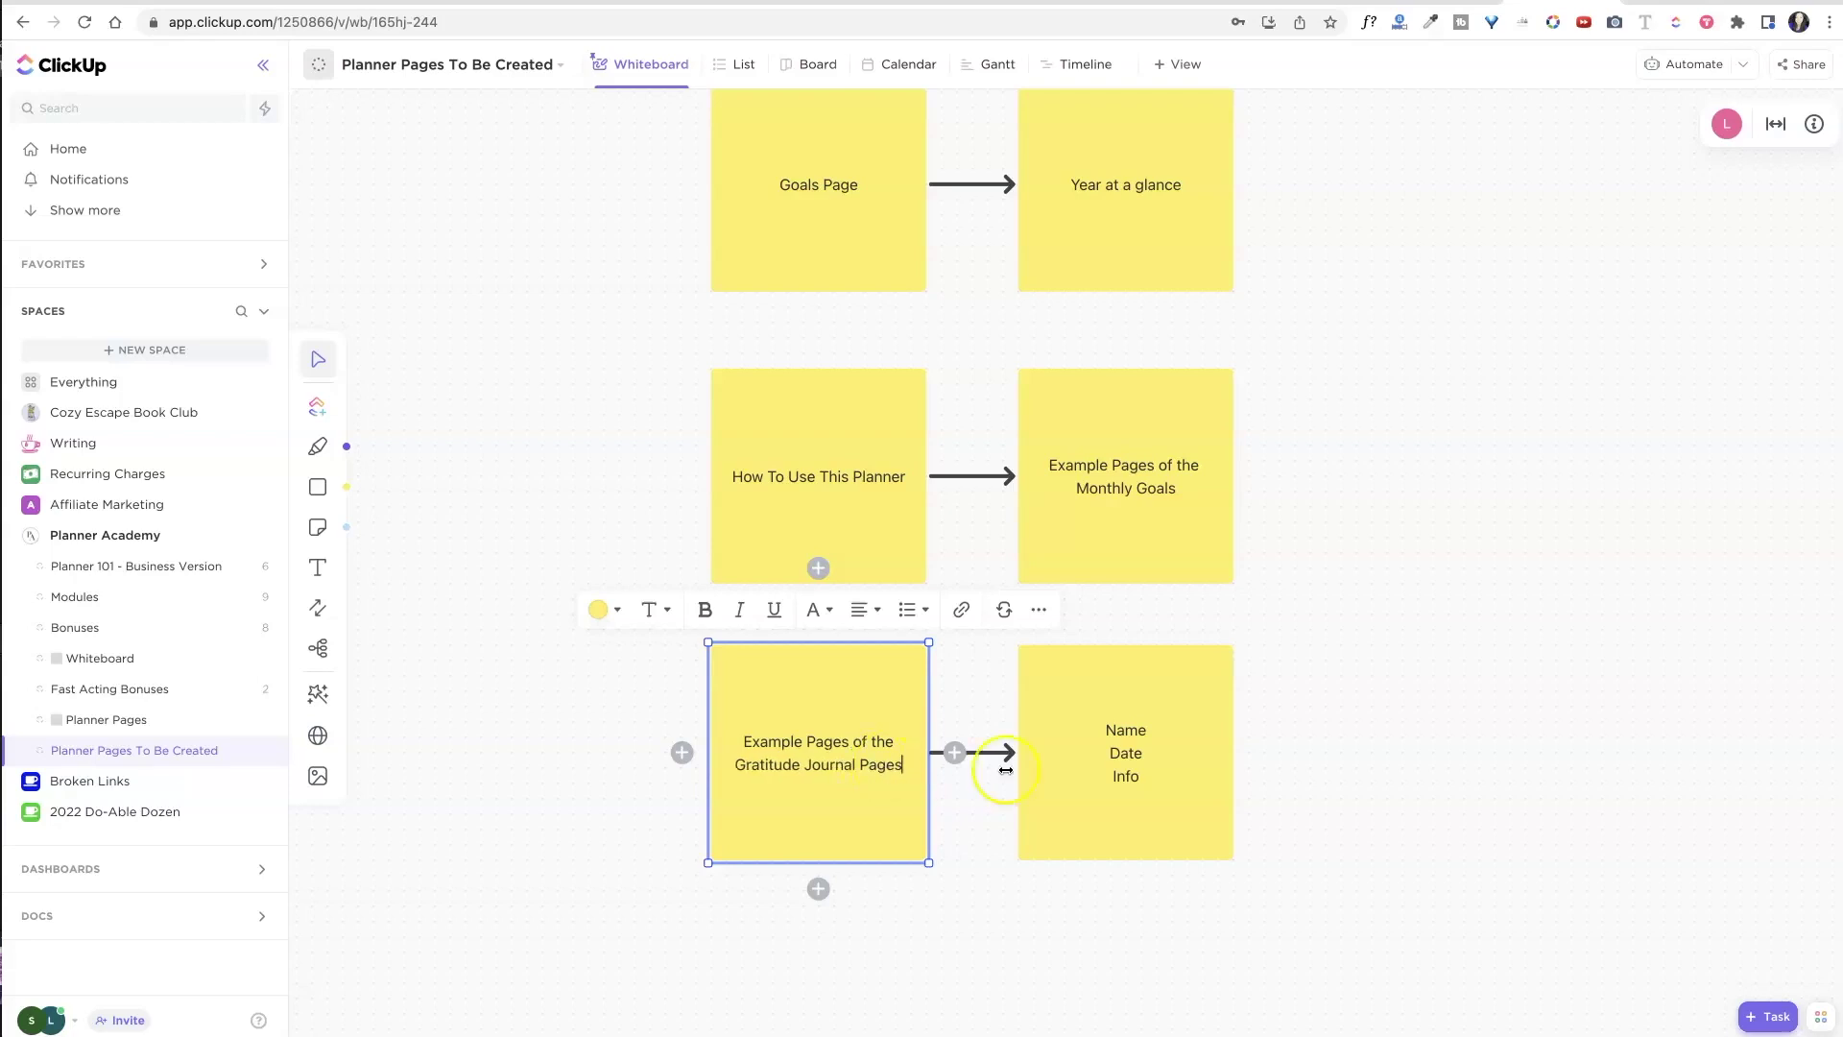
Relabel the right sticky 'Example Pages of the Monthly Budget'.
click(1129, 772)
double_click(1129, 768)
key(BackSpace)
text(Example Pag)
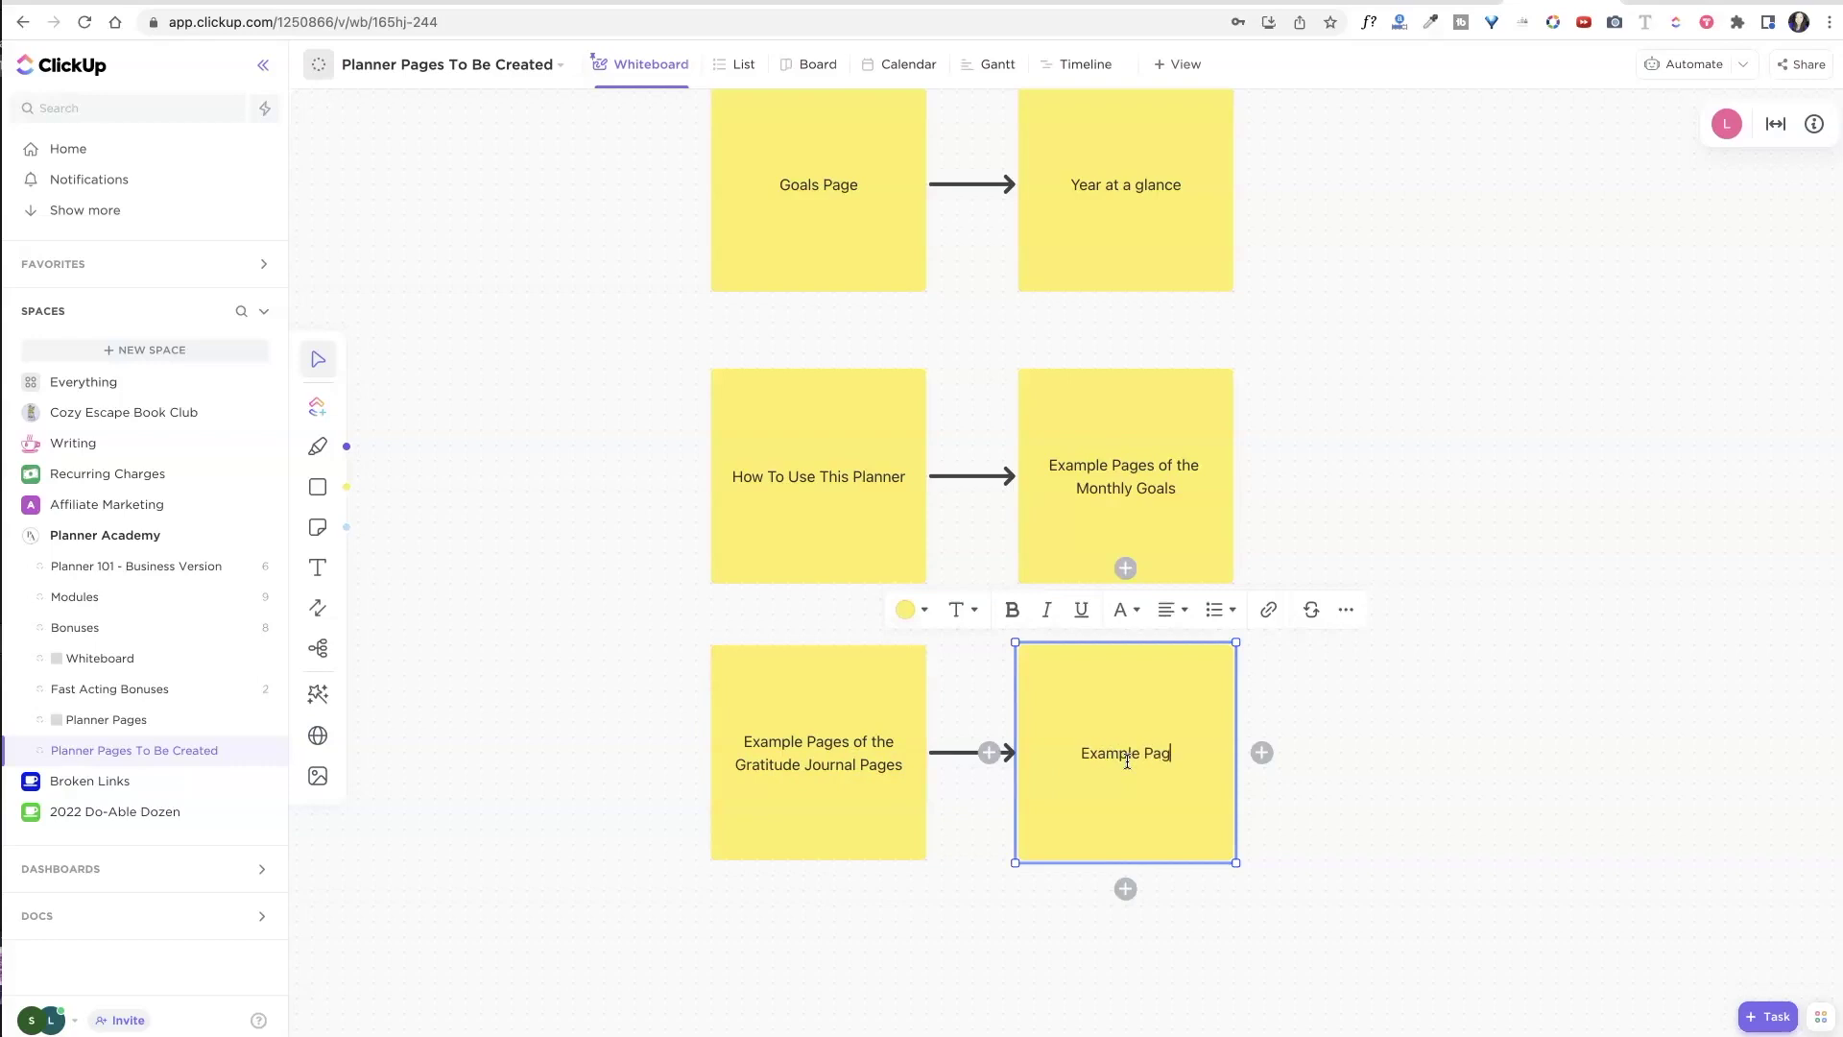
text(es of the Monthly Budget)
key(Return)
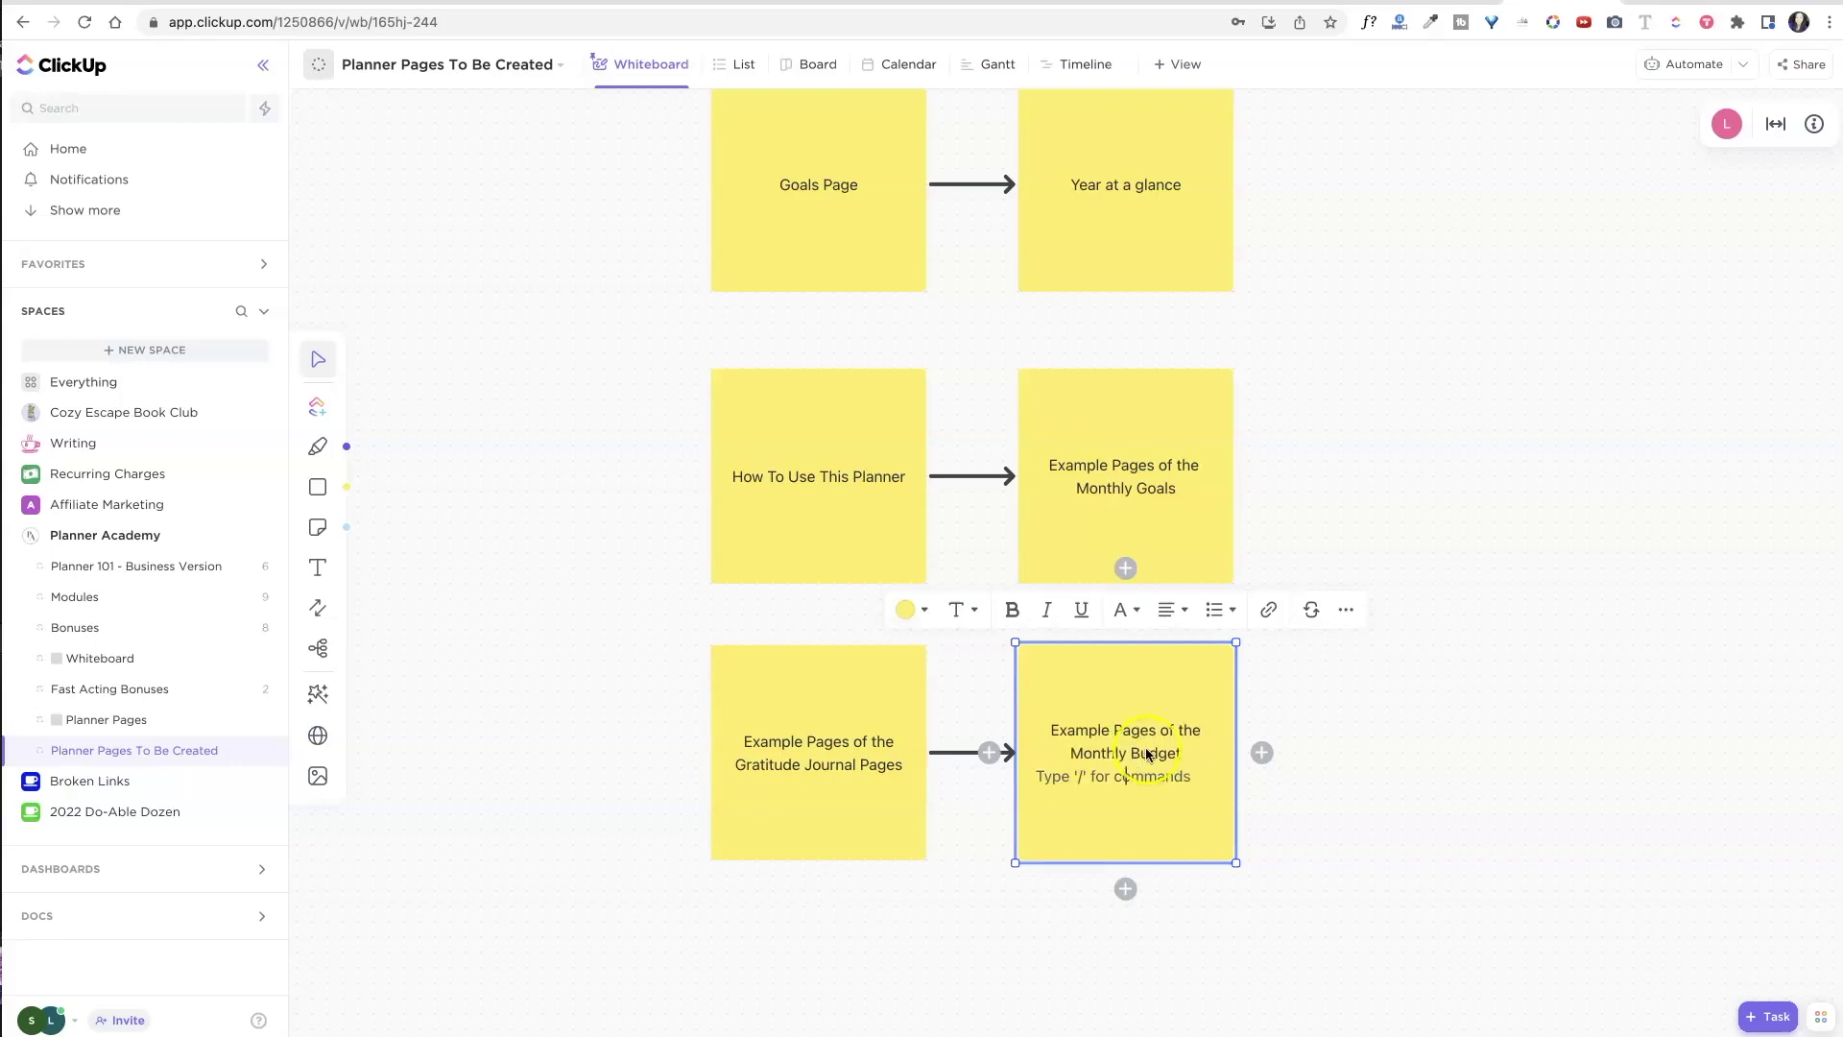
key(BackSpace)
click(1373, 841)
scroll(1113, 835, down, 3)
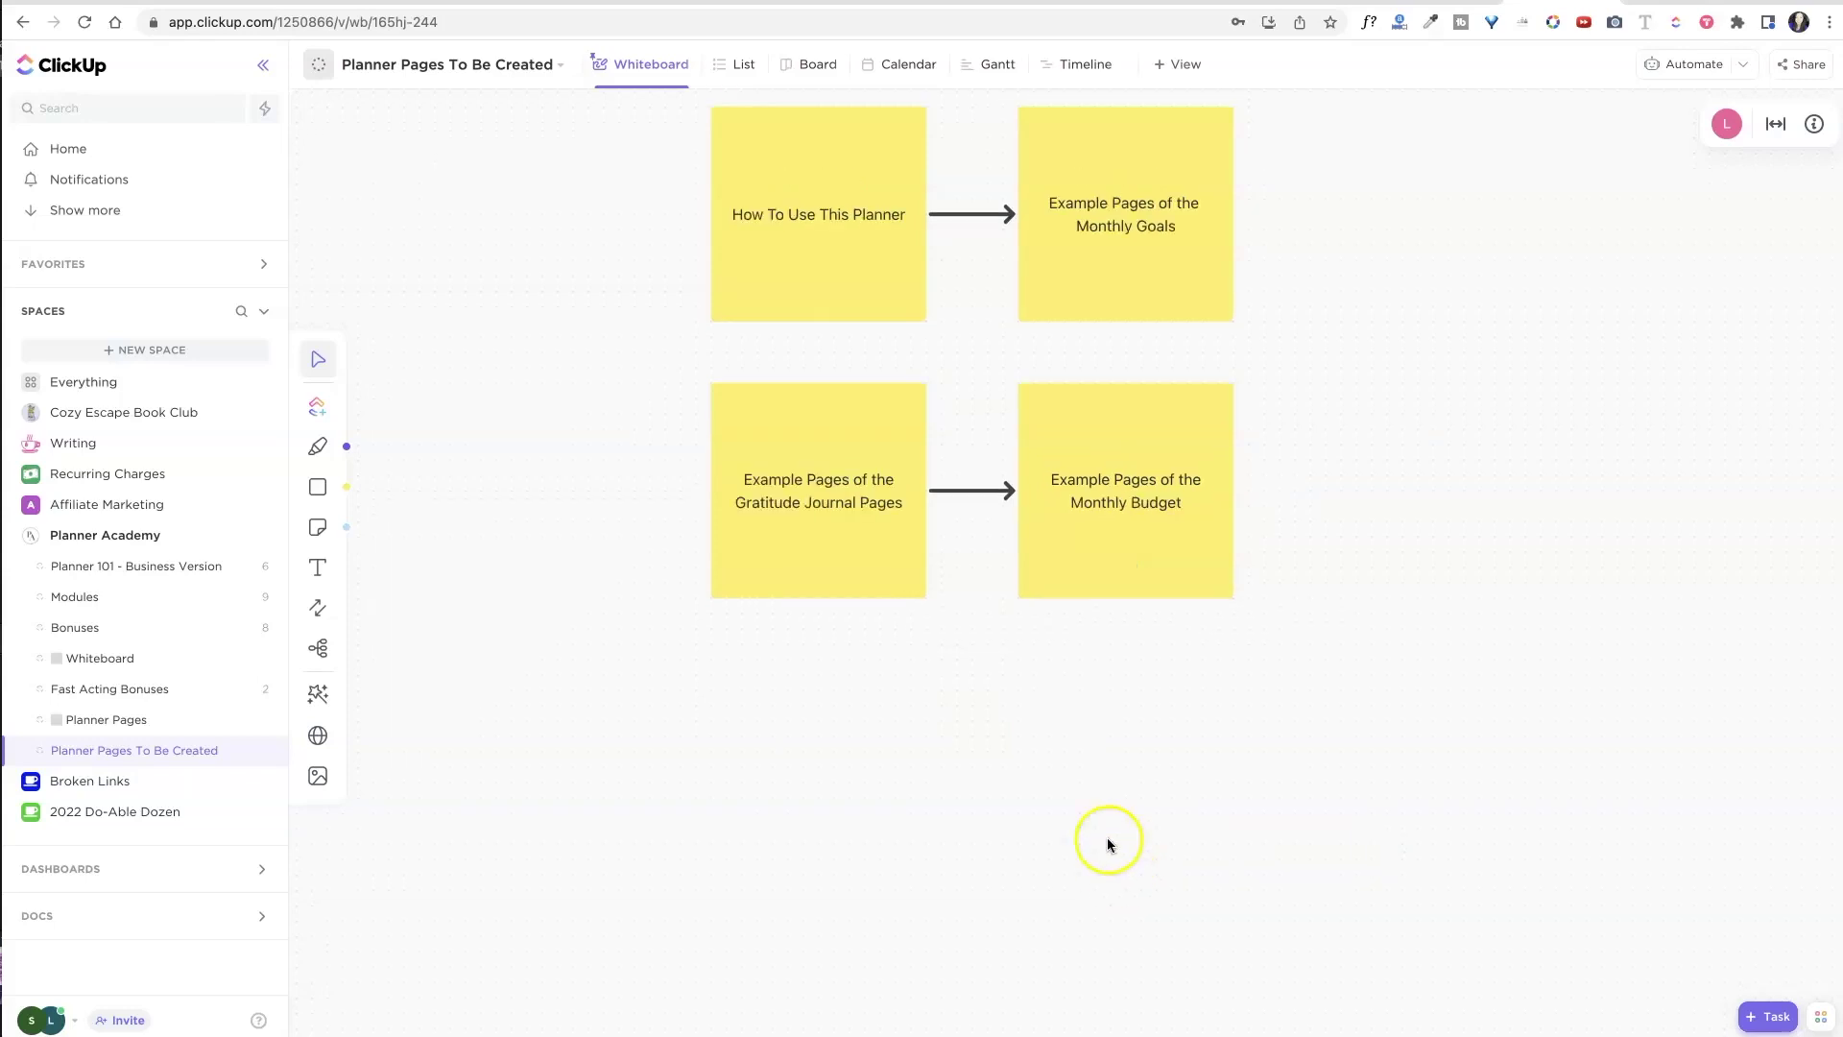
Paste another sticky pair and relabel its left note 'Example Pages of the Meal Plan Shopping List'.
key(ctrl+v)
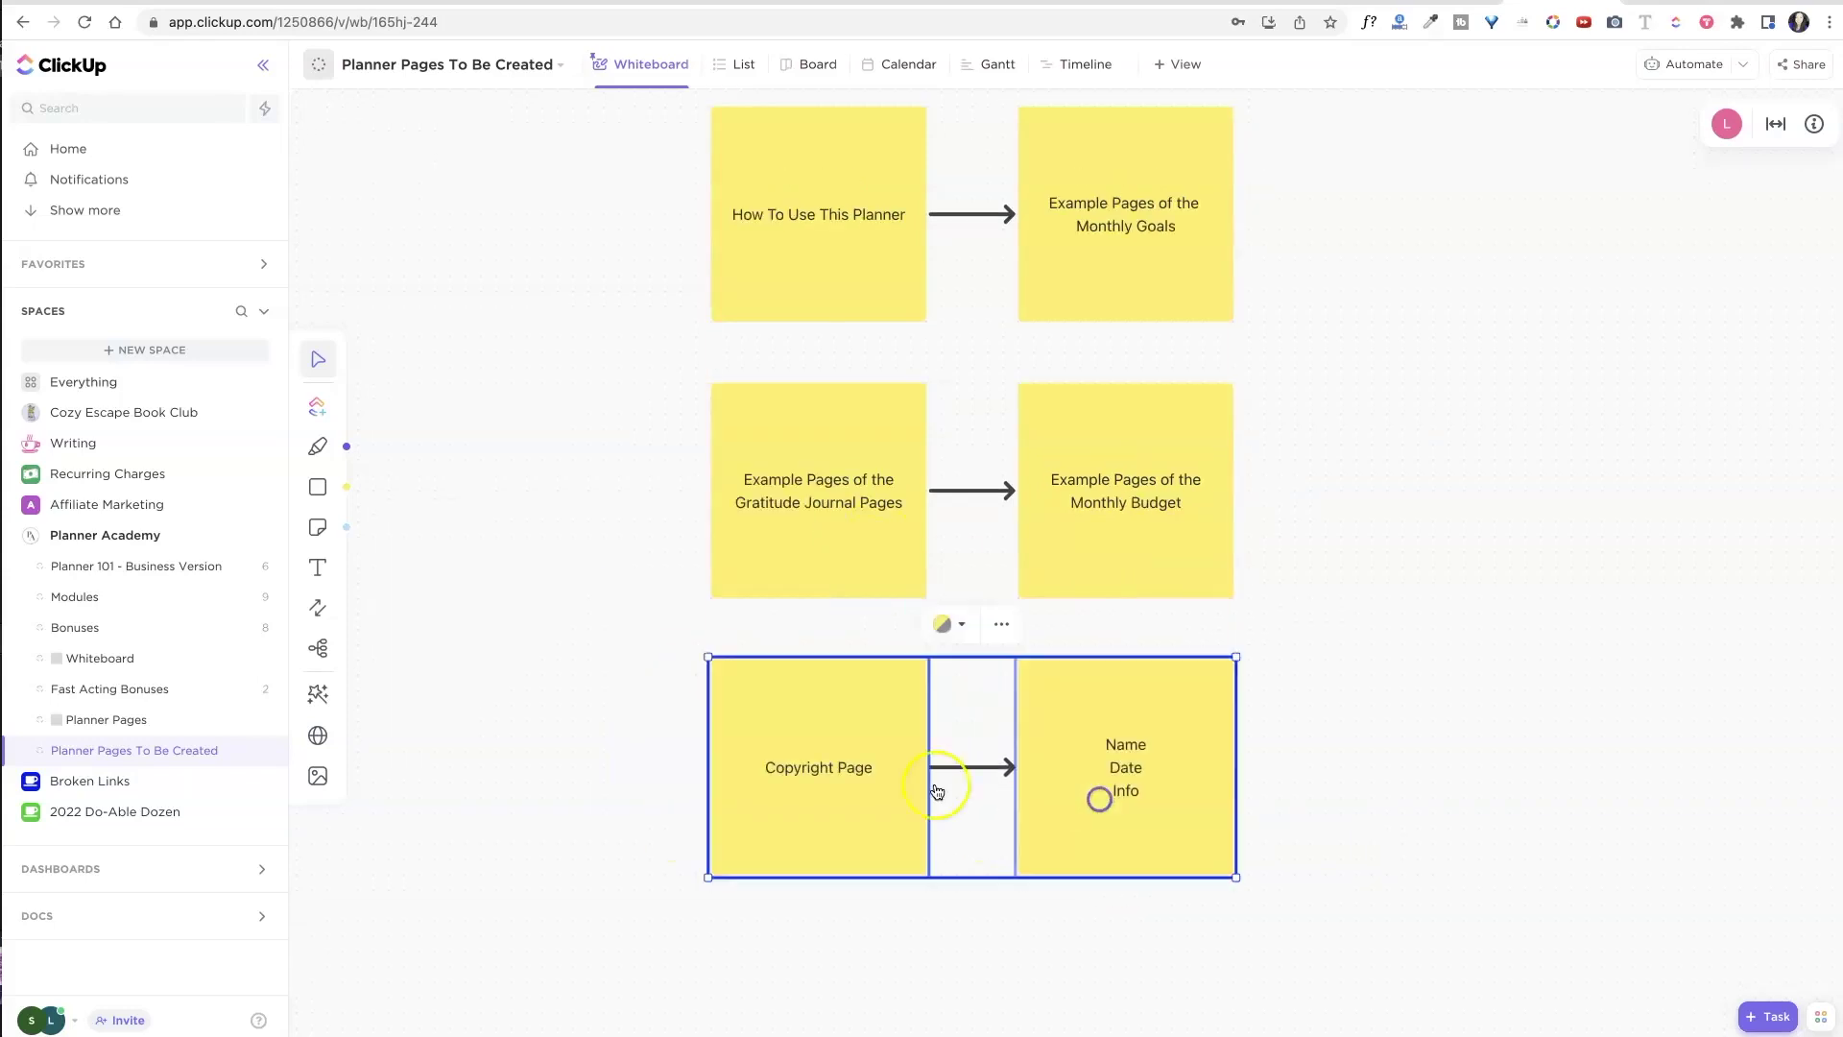
click(867, 768)
click(867, 765)
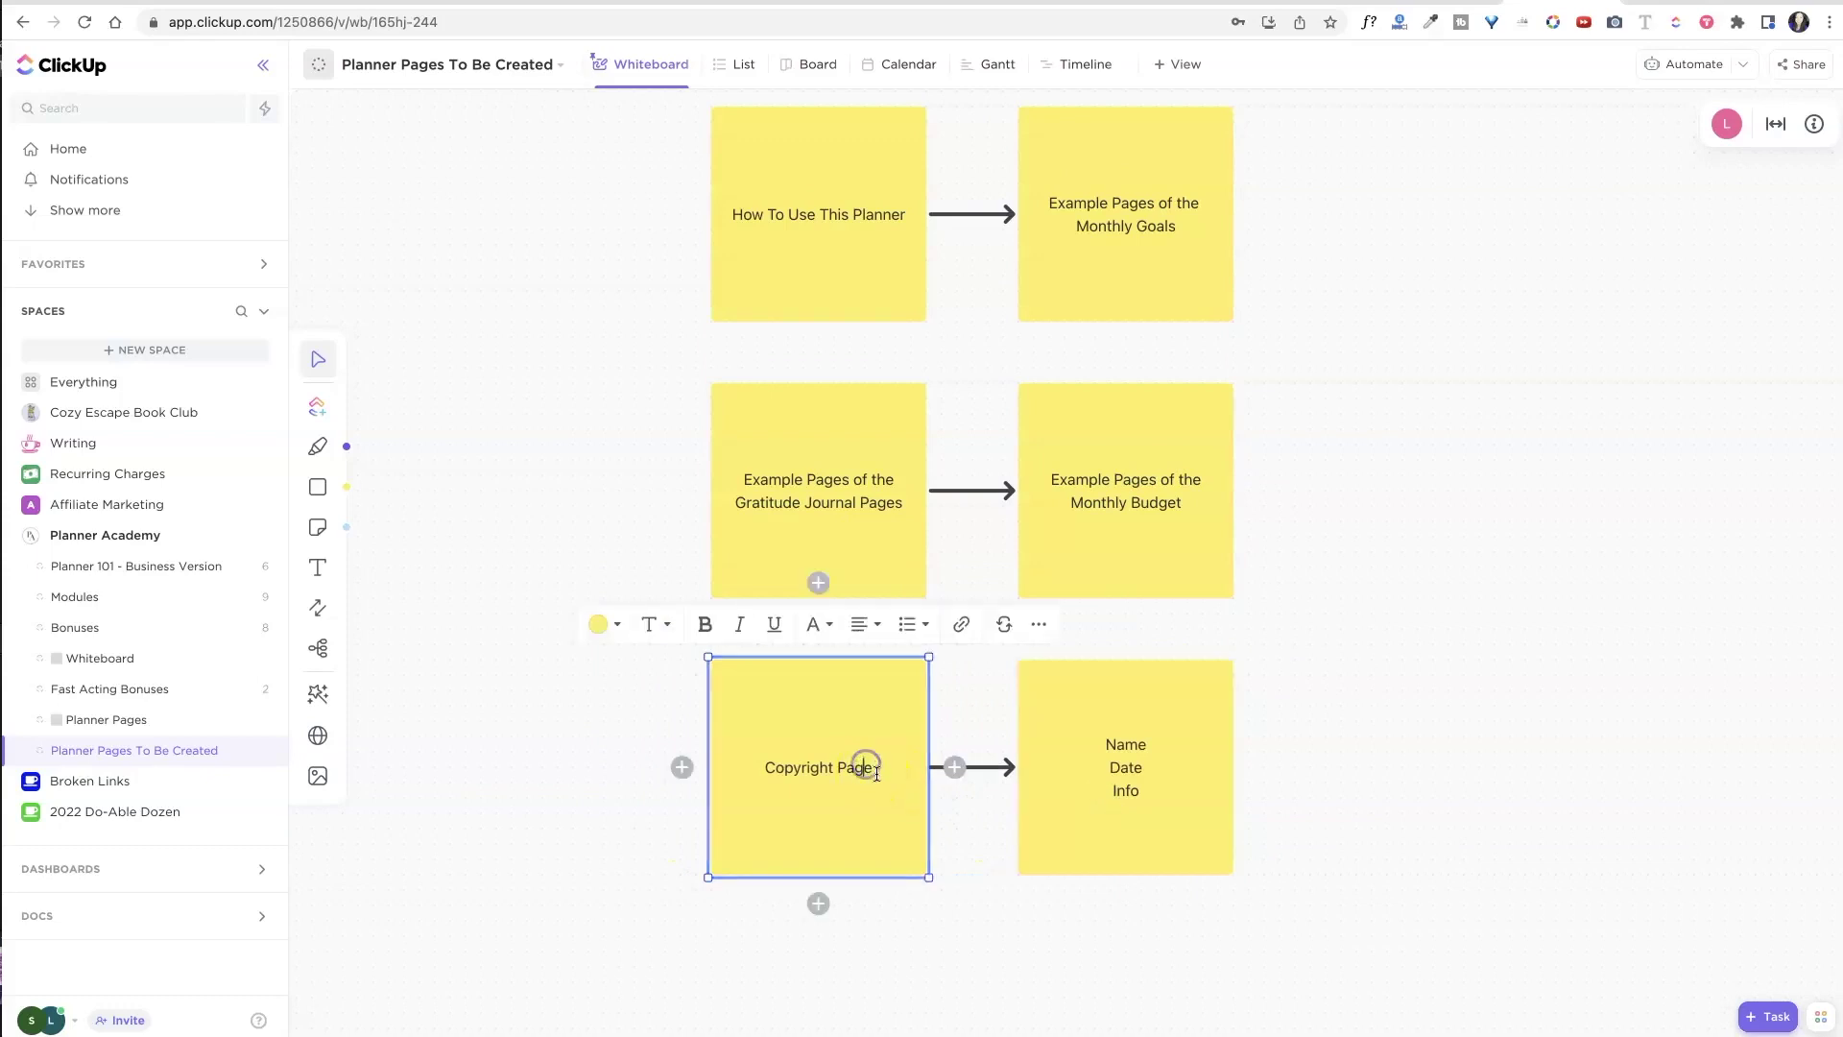
triple_click(732, 756)
text(Example)
key(BackSpace)
text(e Pages)
key(Return)
text(of the)
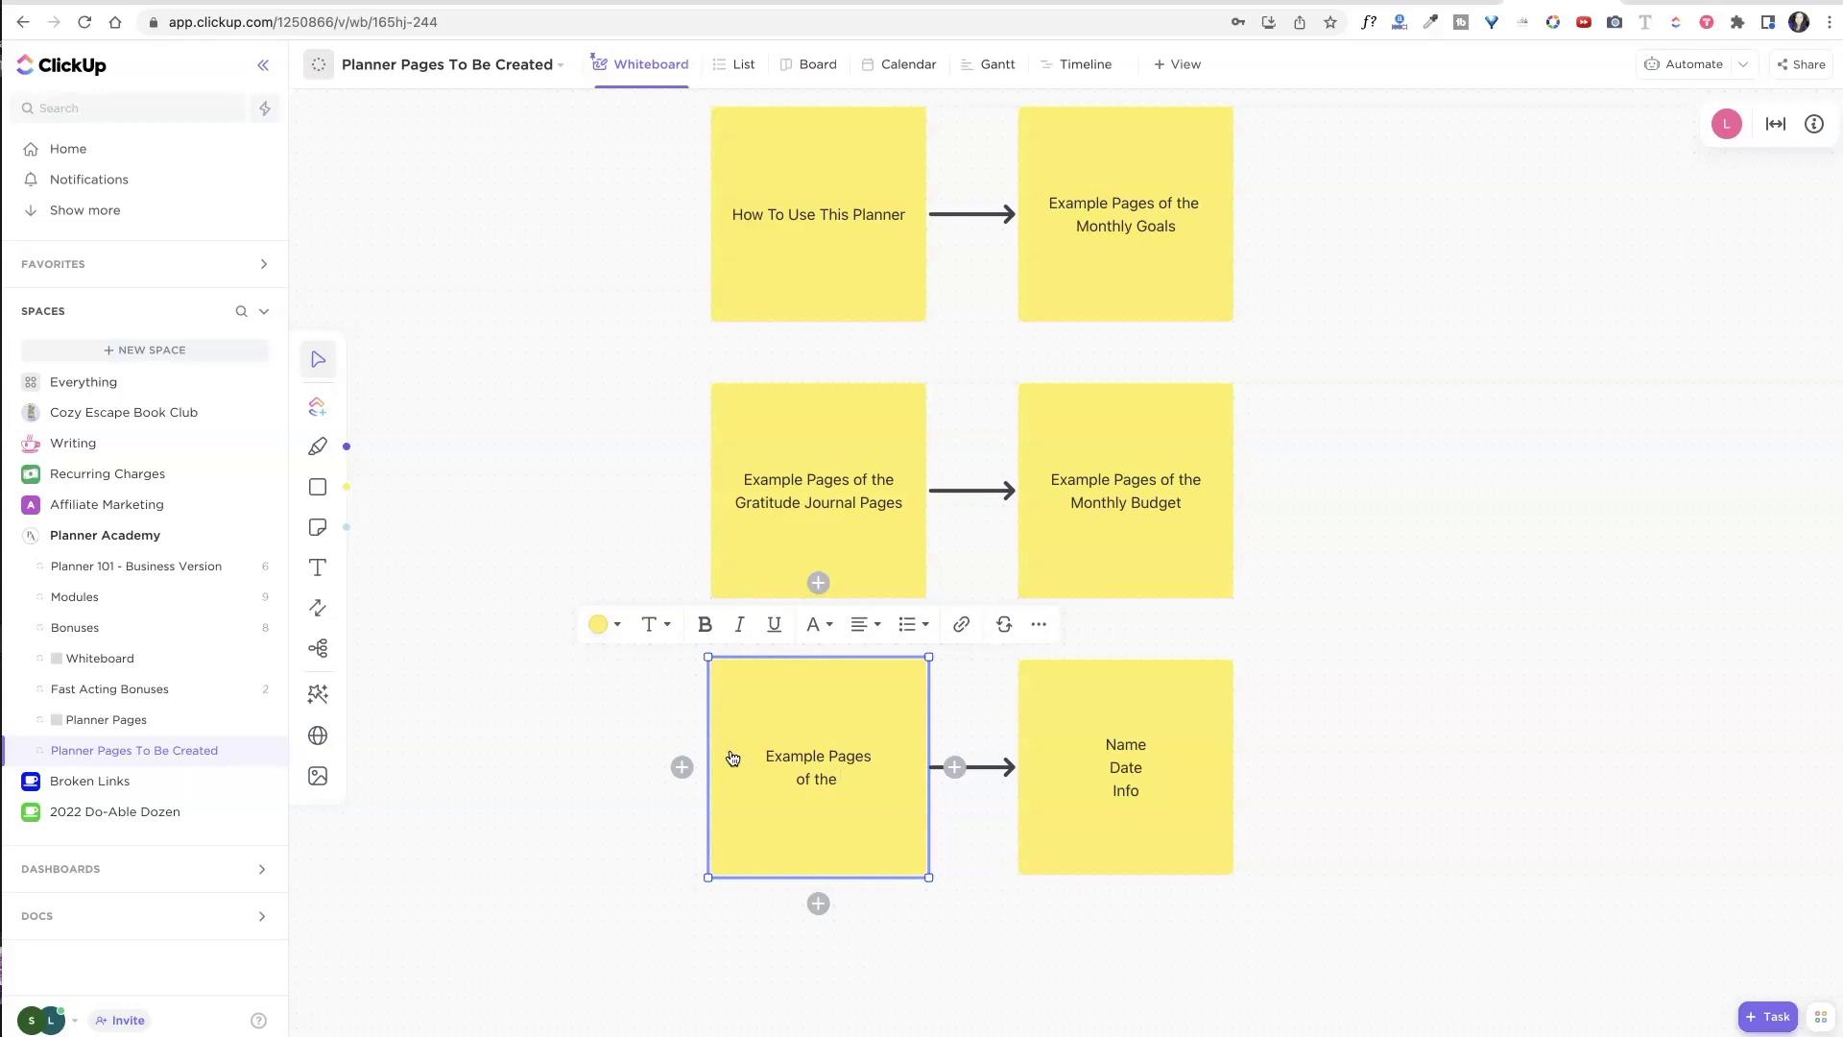
text( Shopping)
key(BackSpace)
key(BackSpace)
key(BackSpace)
key(BackSpace)
key(BackSpace)
key(BackSpace)
key(BackSpace)
key(BackSpace)
text(Meal Plan Shopping List)
Relabel the right sticky 'Example Pages of the Events/Priorities Page'.
click(1140, 861)
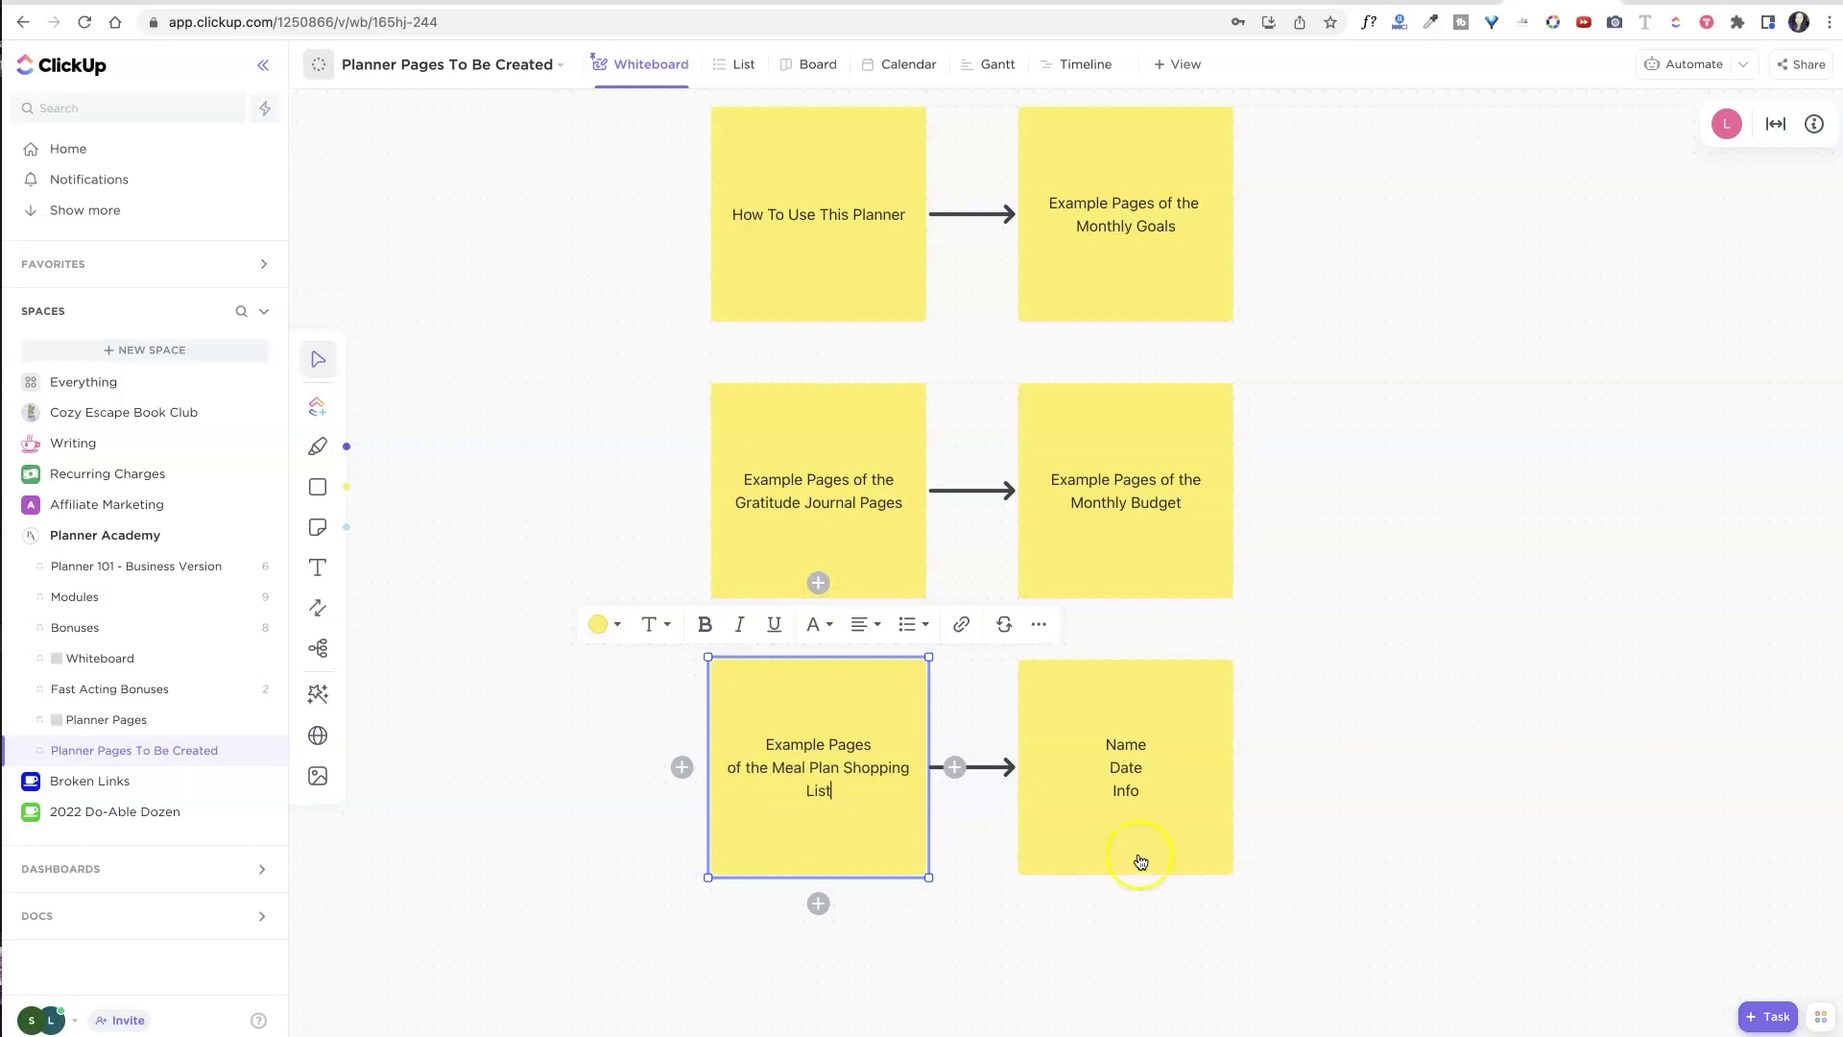
double_click(1130, 768)
text(Example Pages o)
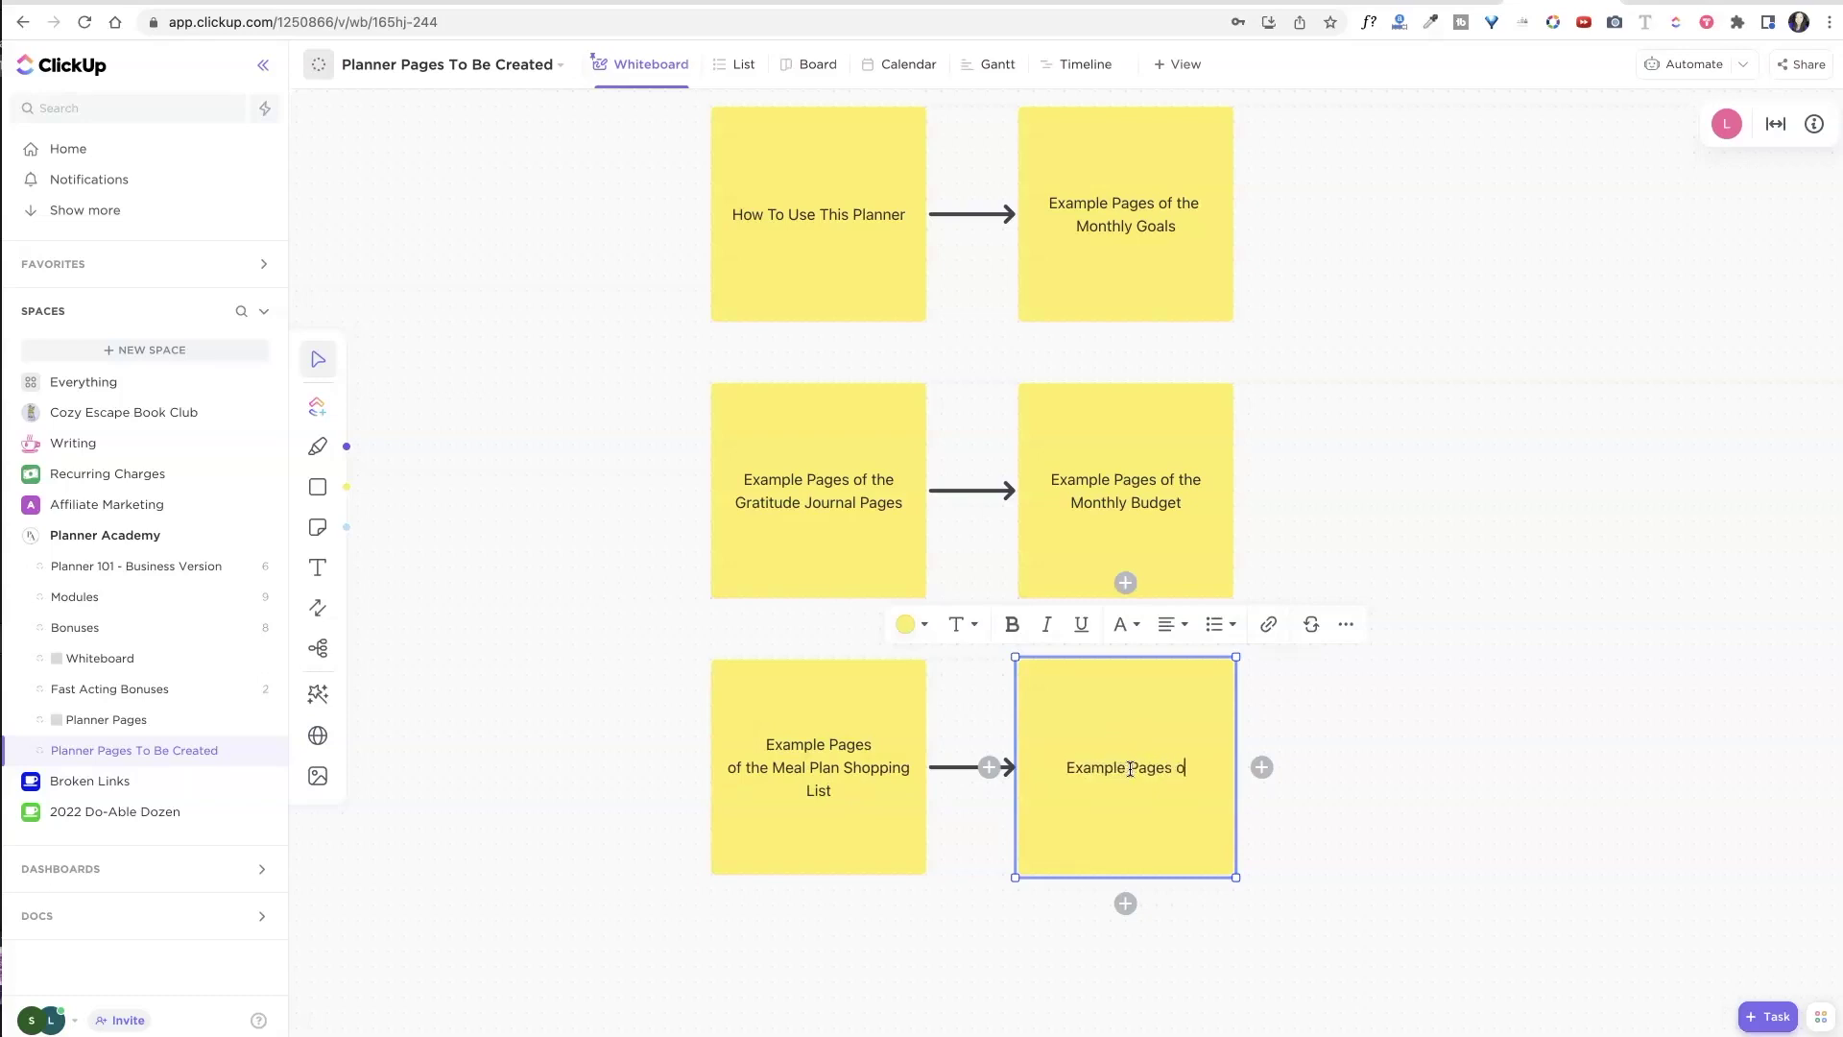
text(f the)
key(Return)
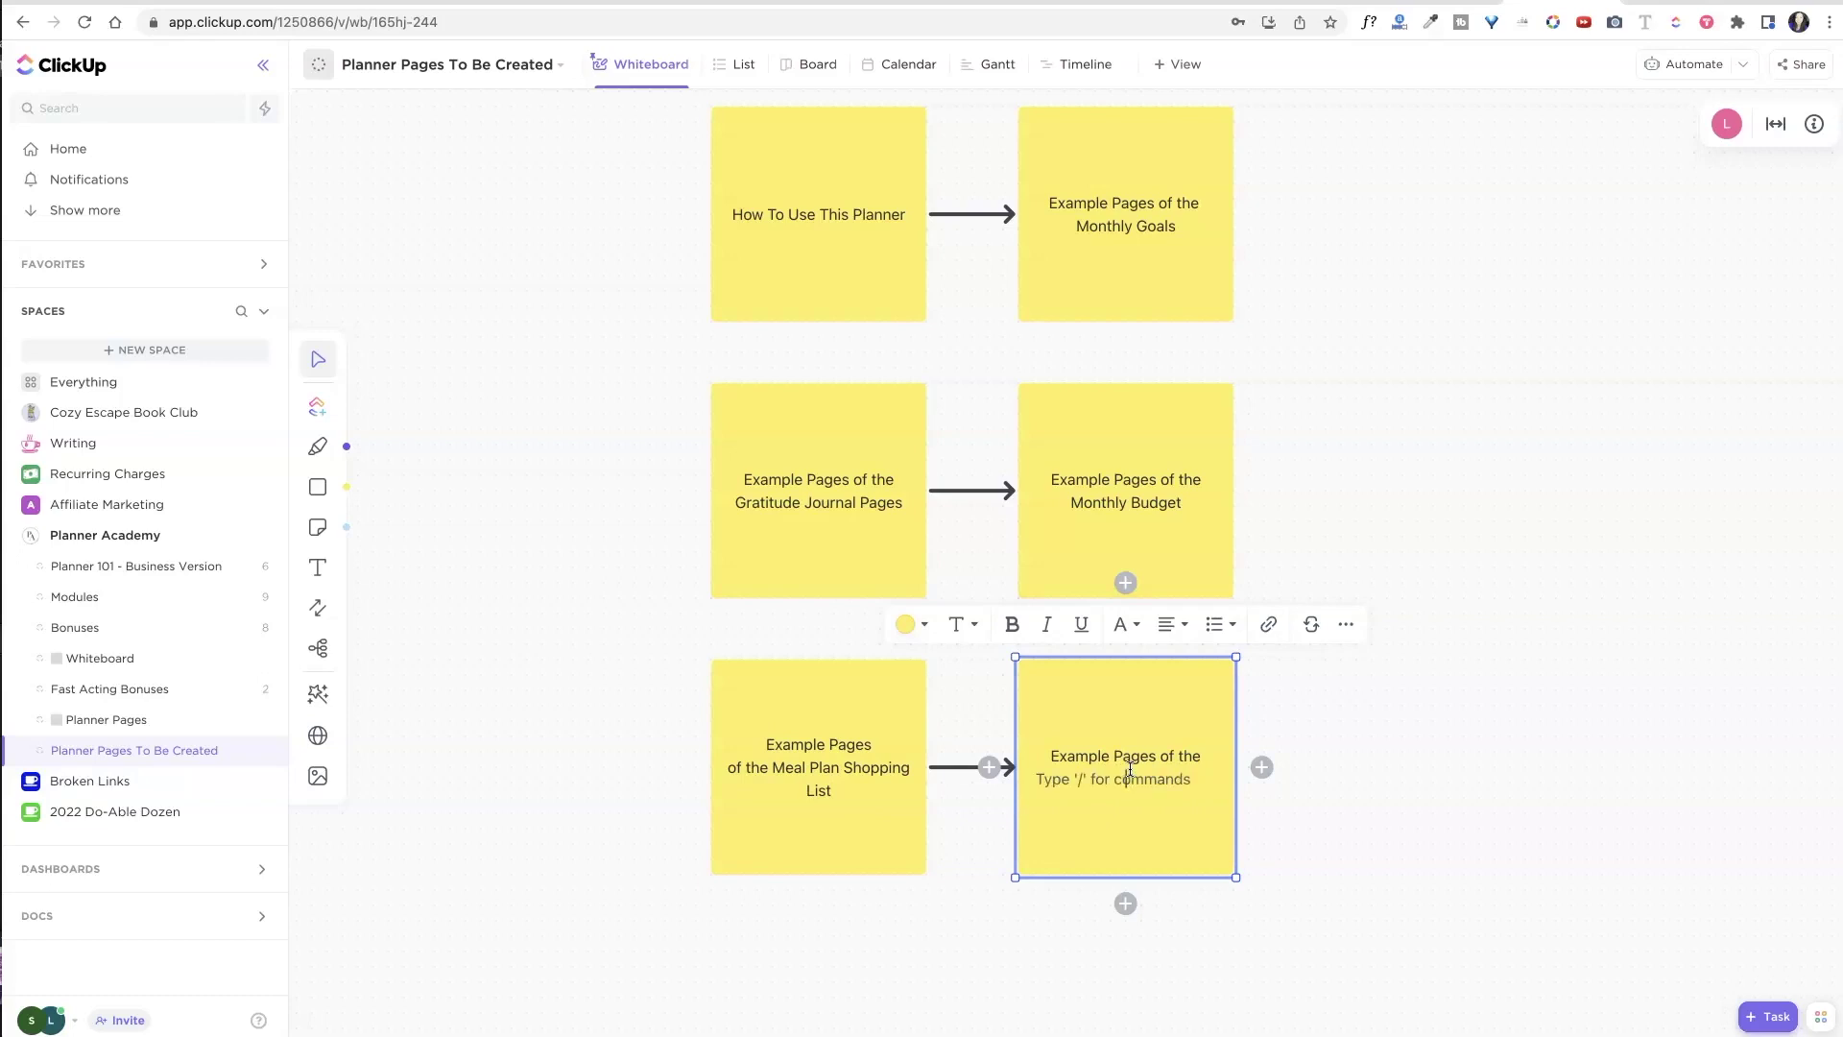
text(Events/Priorities Page)
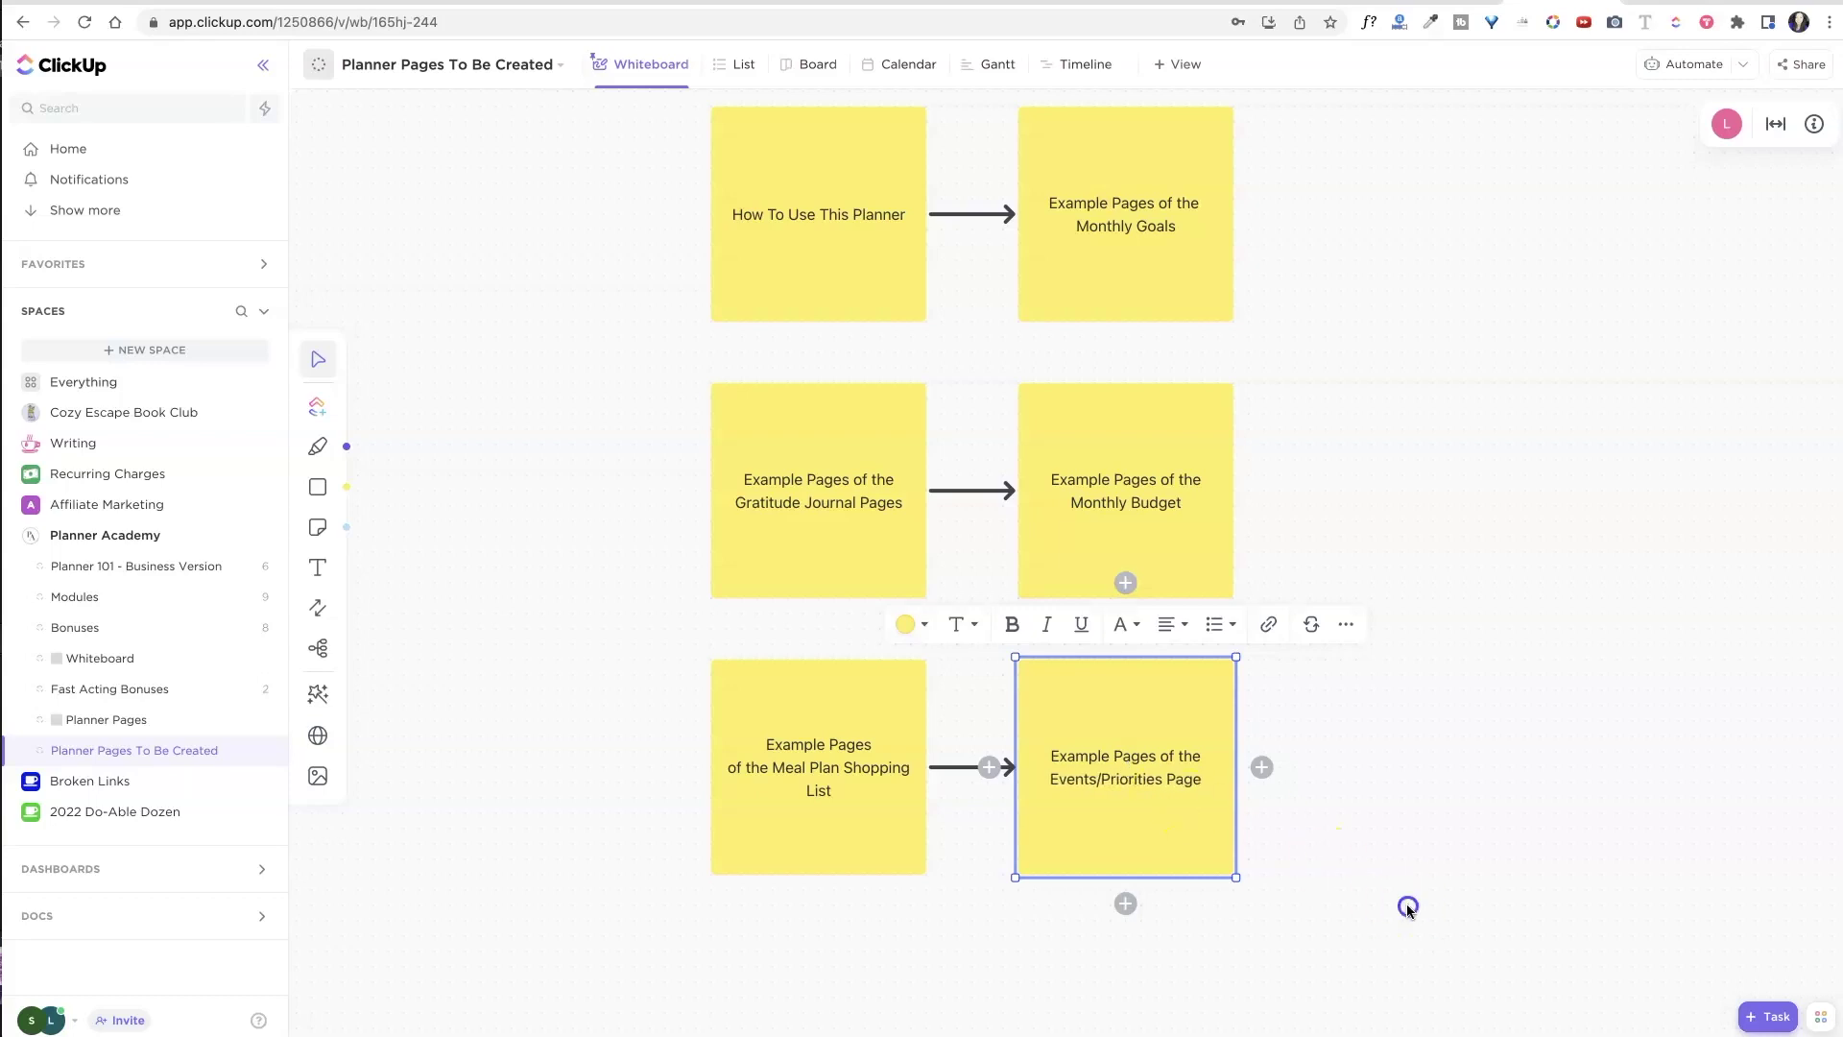
click(1409, 909)
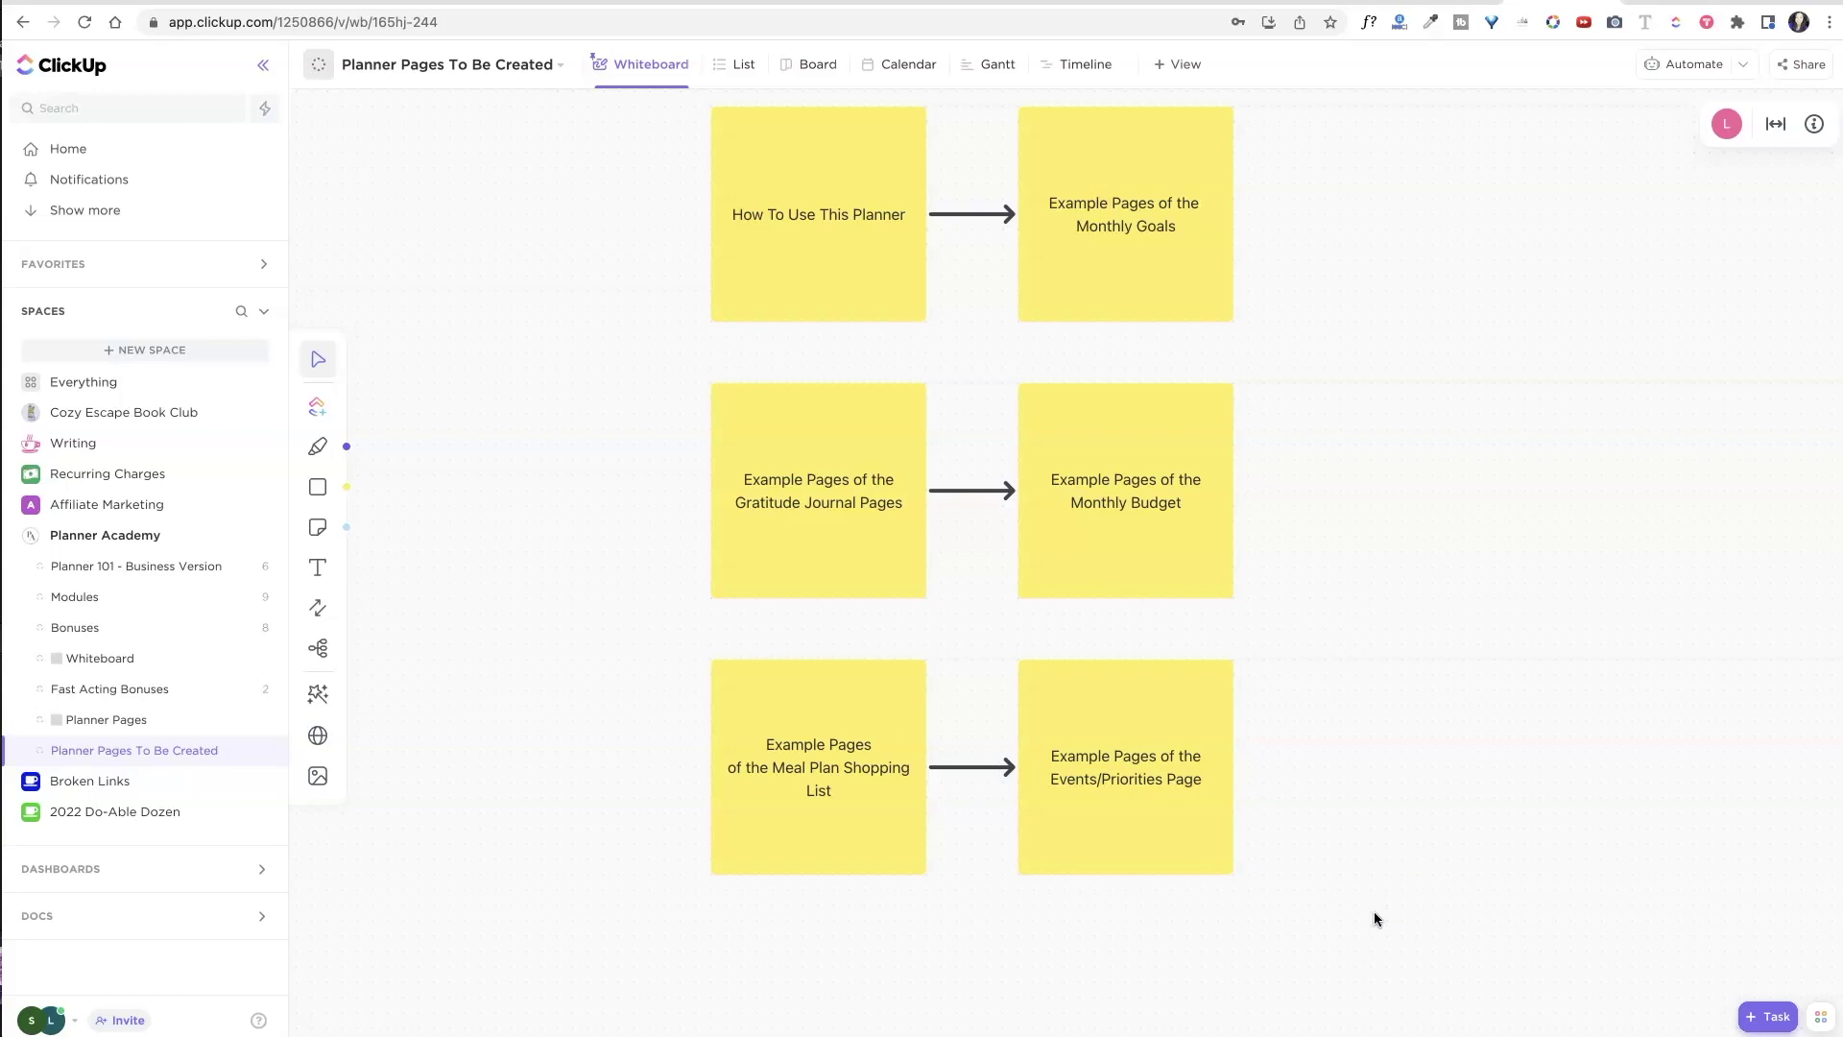
Paste another sticky pair and place it under the Meal Plan row.
scroll(1378, 908, up, 3)
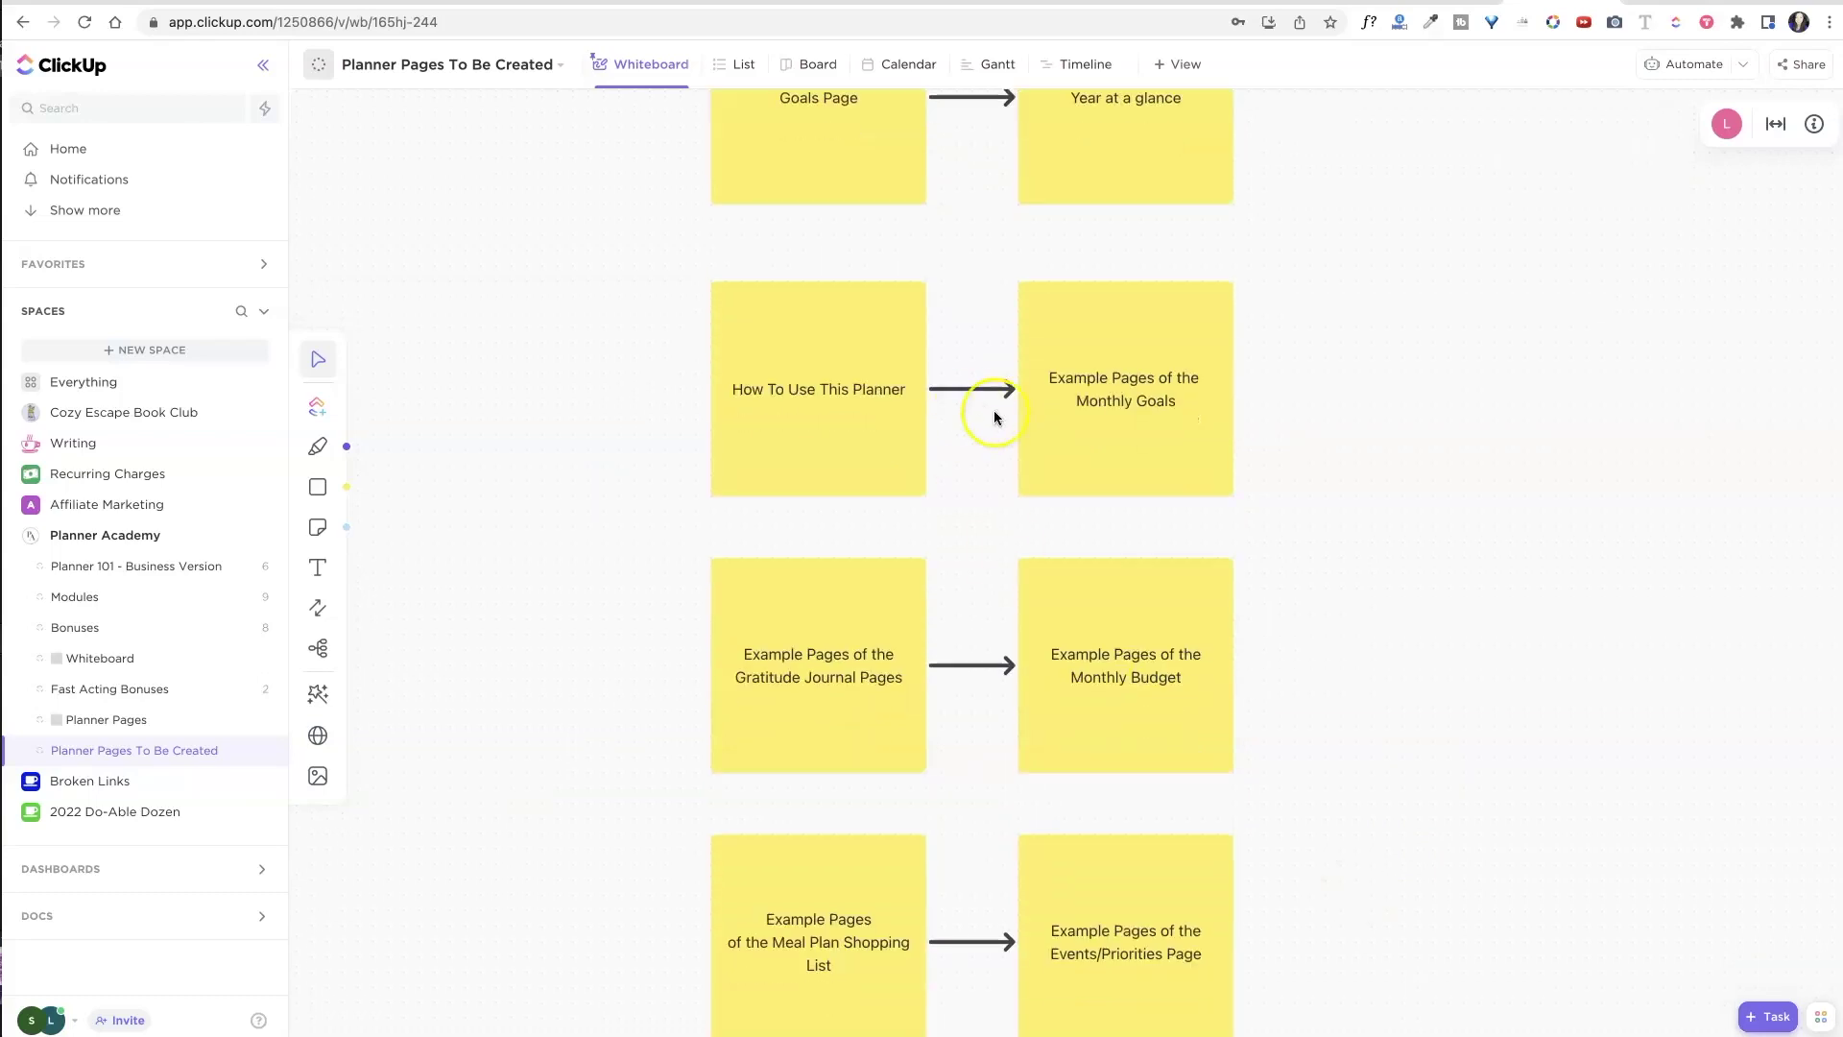
scroll(1066, 934, down, 8)
scroll(1068, 934, up, 3)
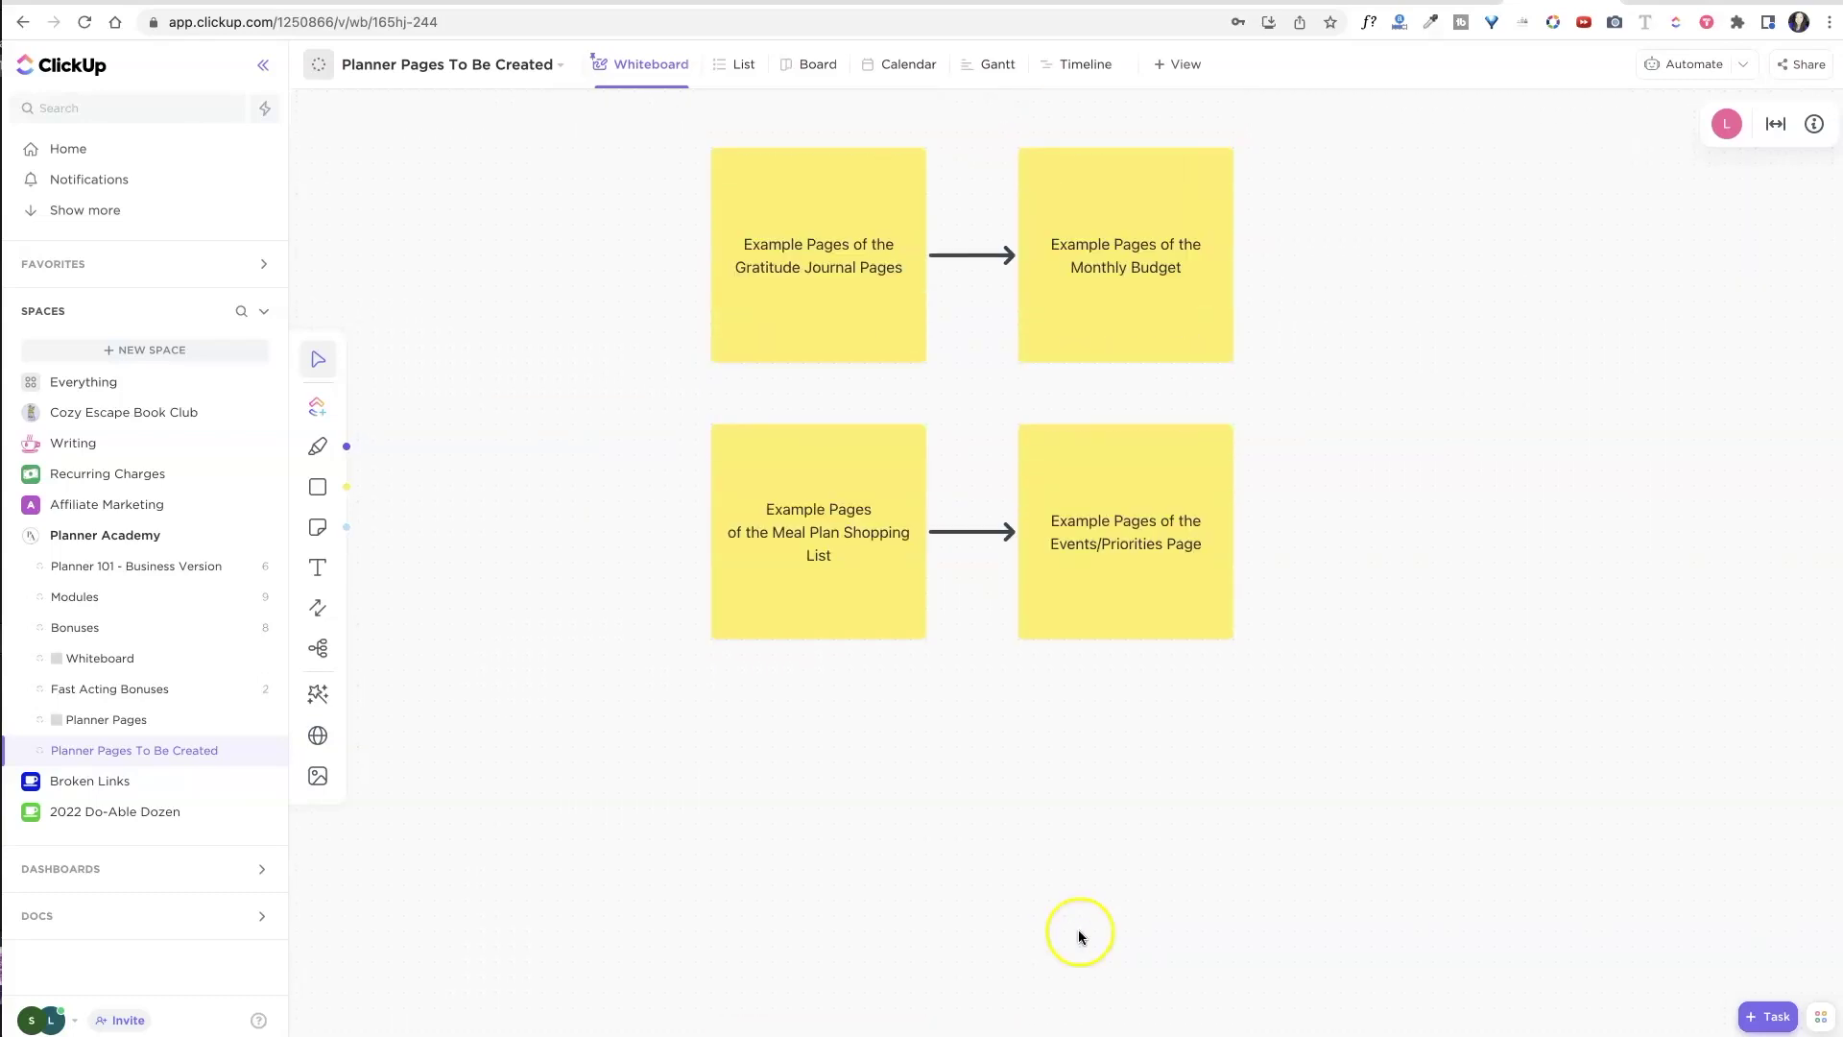
scroll(1080, 929, up, 1)
scroll(1079, 929, down, 2)
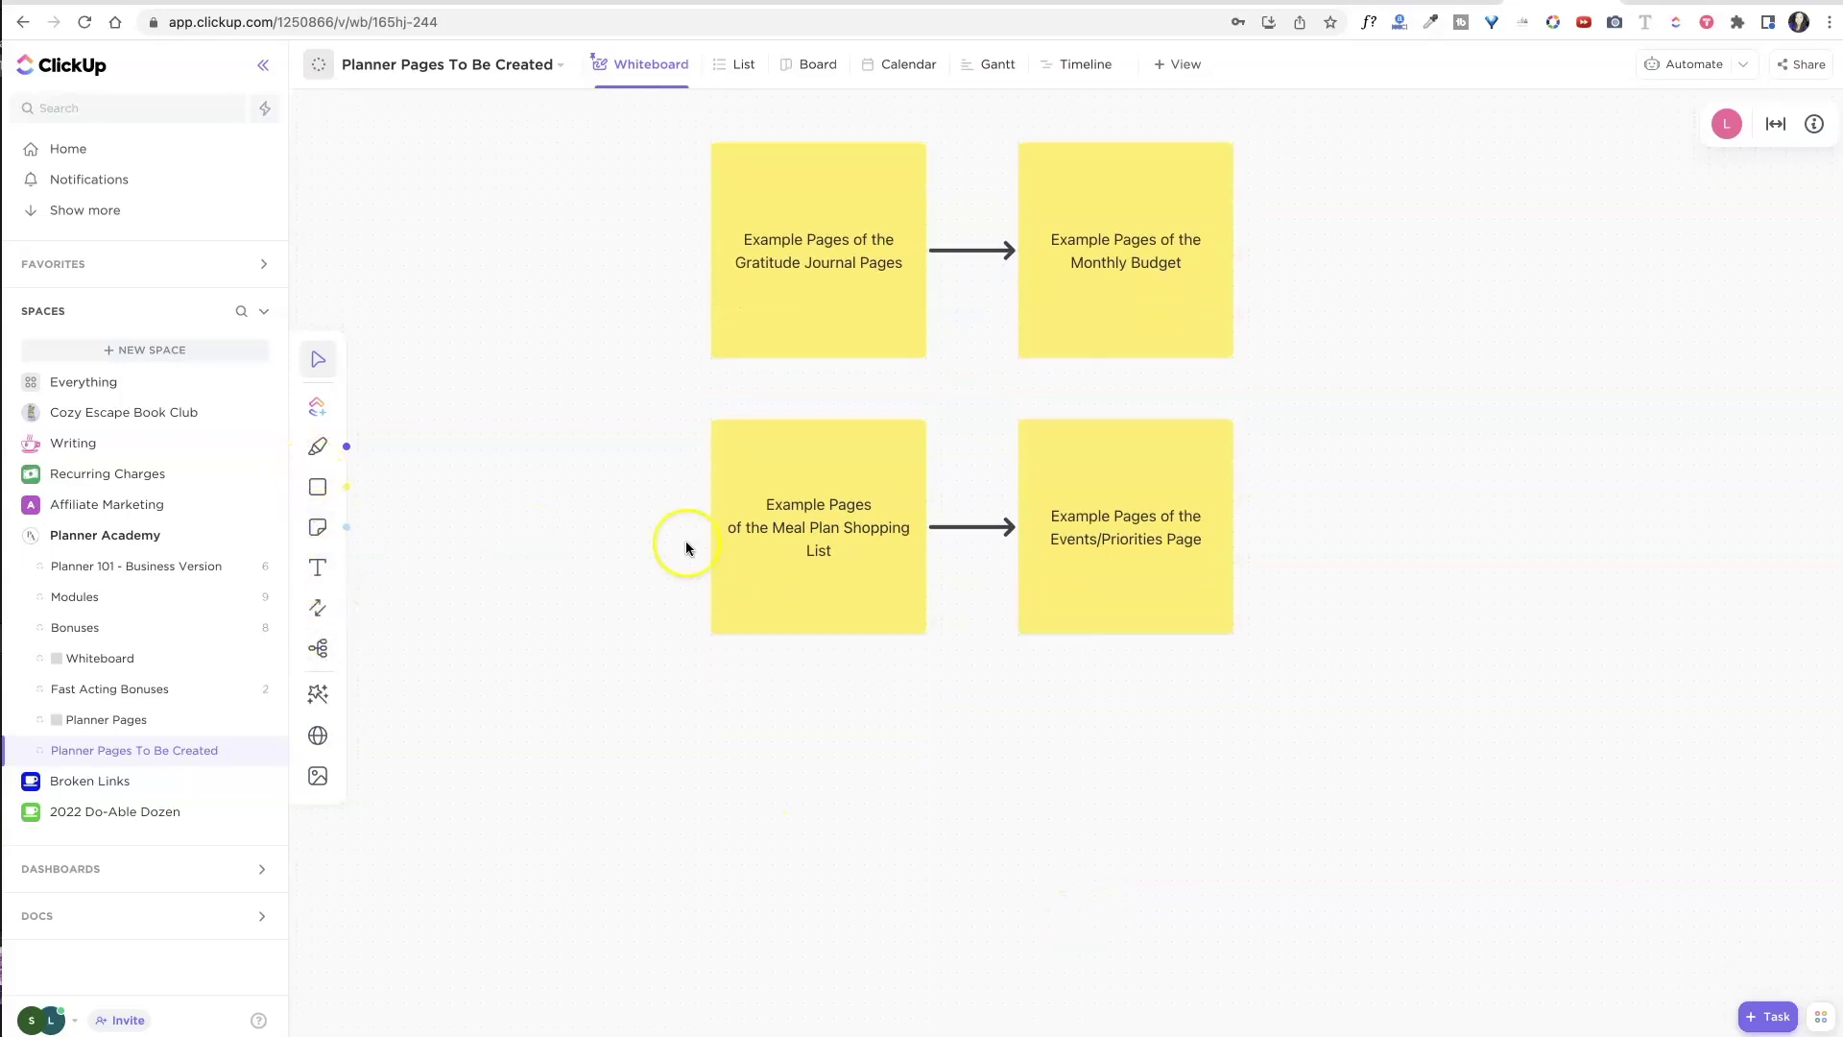
key(super+v)
drag(924, 709, 1082, 794)
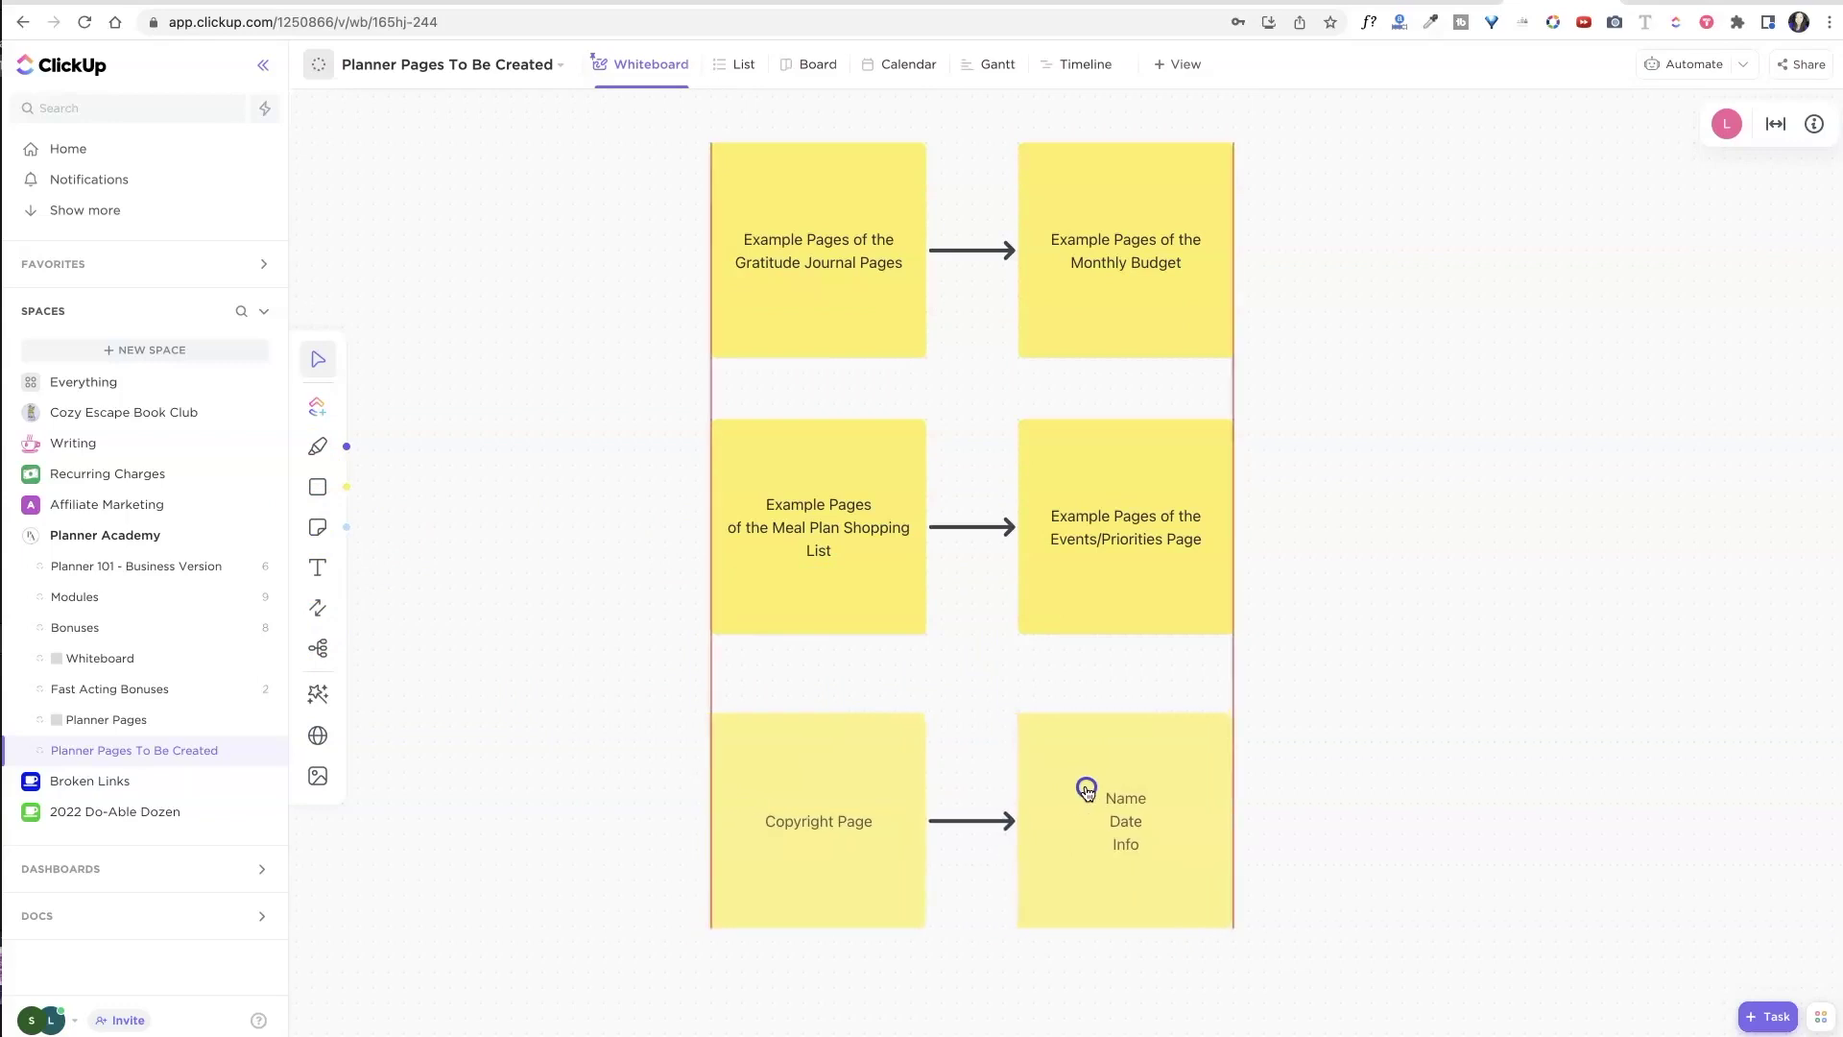
Relabel the left sticky 'Monthly At A Glance A'.
click(863, 817)
drag(854, 821, 712, 801)
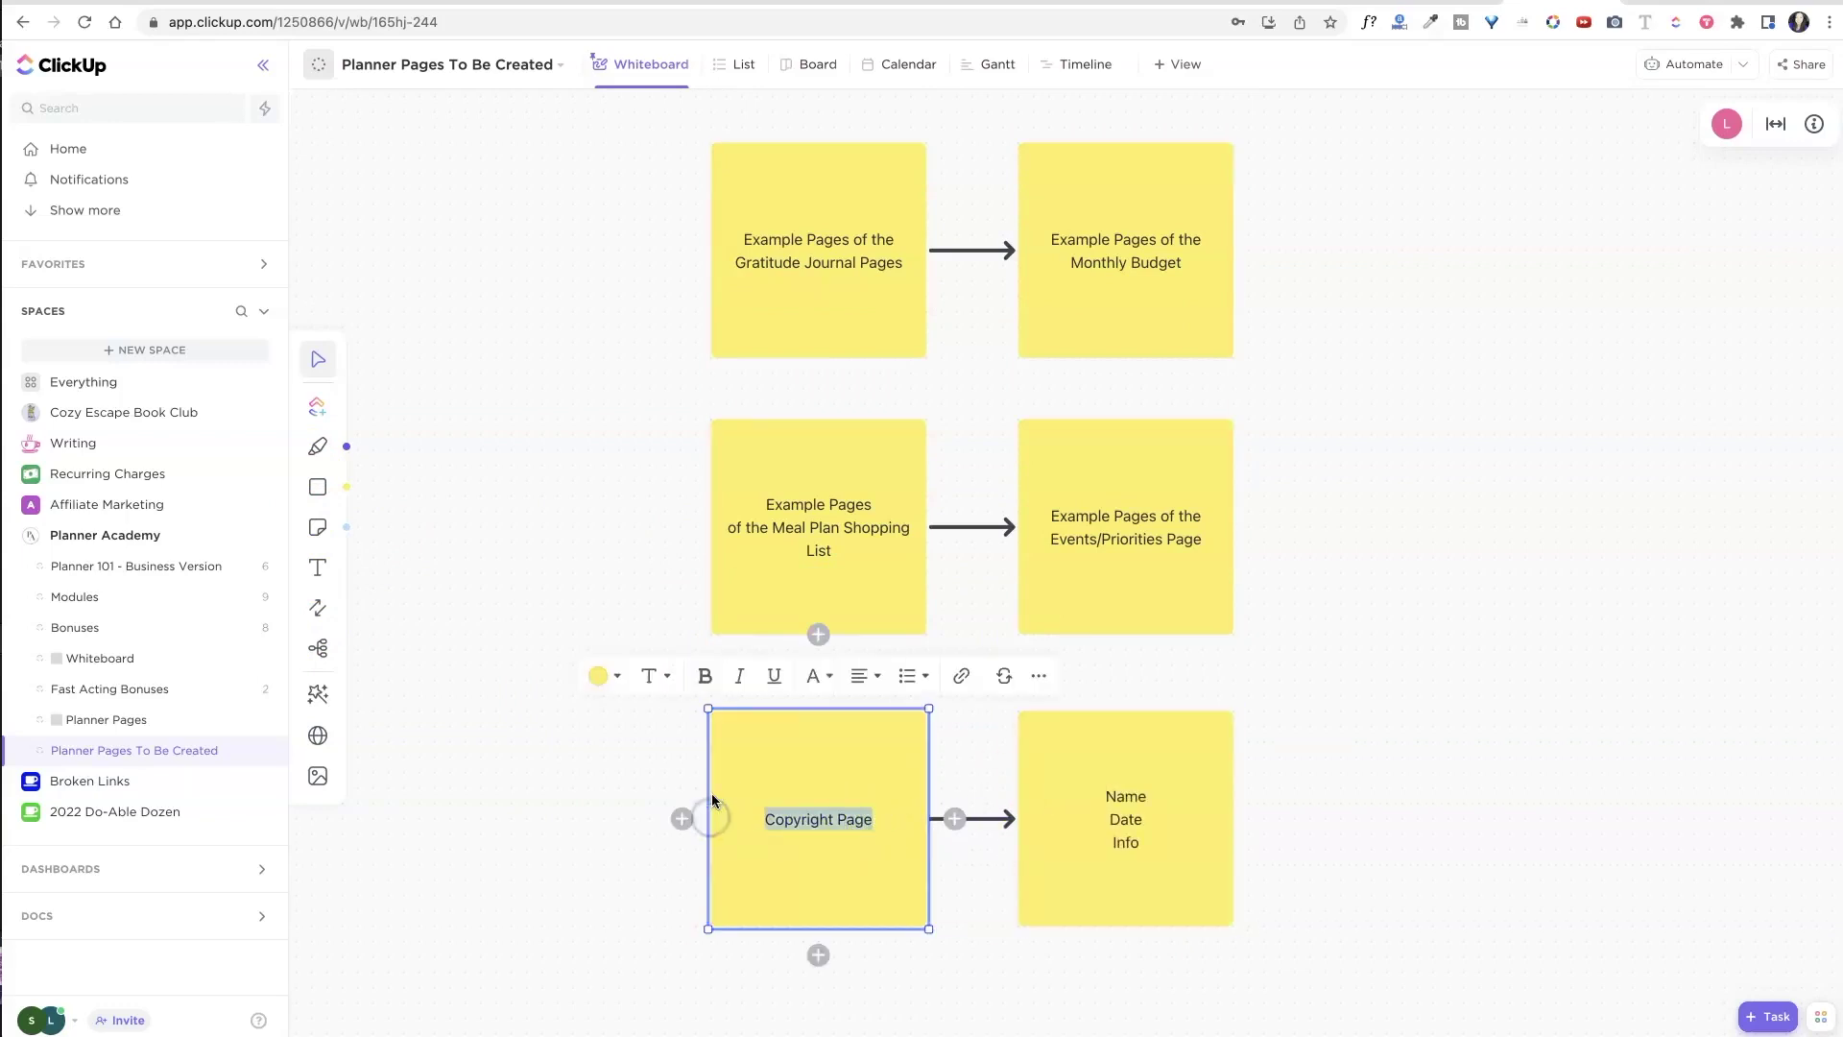
text(Montyly)
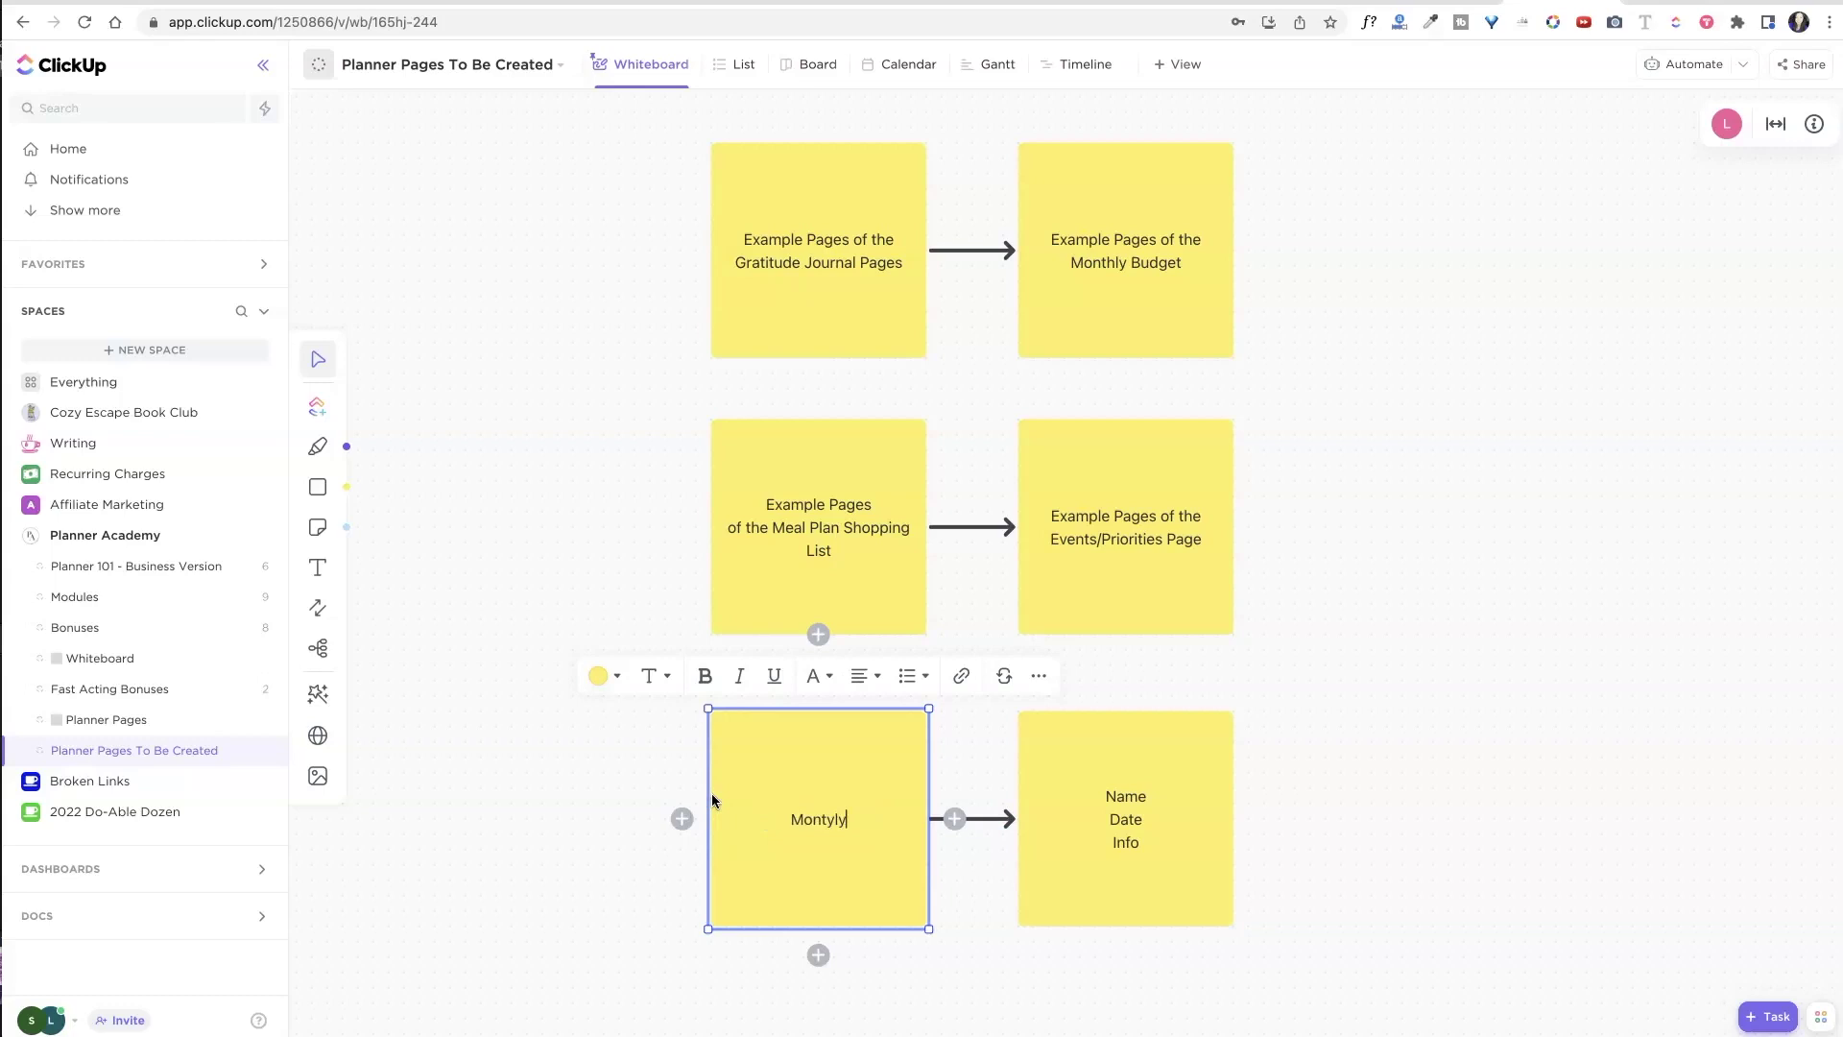
key(BackSpace)
key(BackSpace)
key(BackSpace)
text(hly At A Glance)
key(Return)
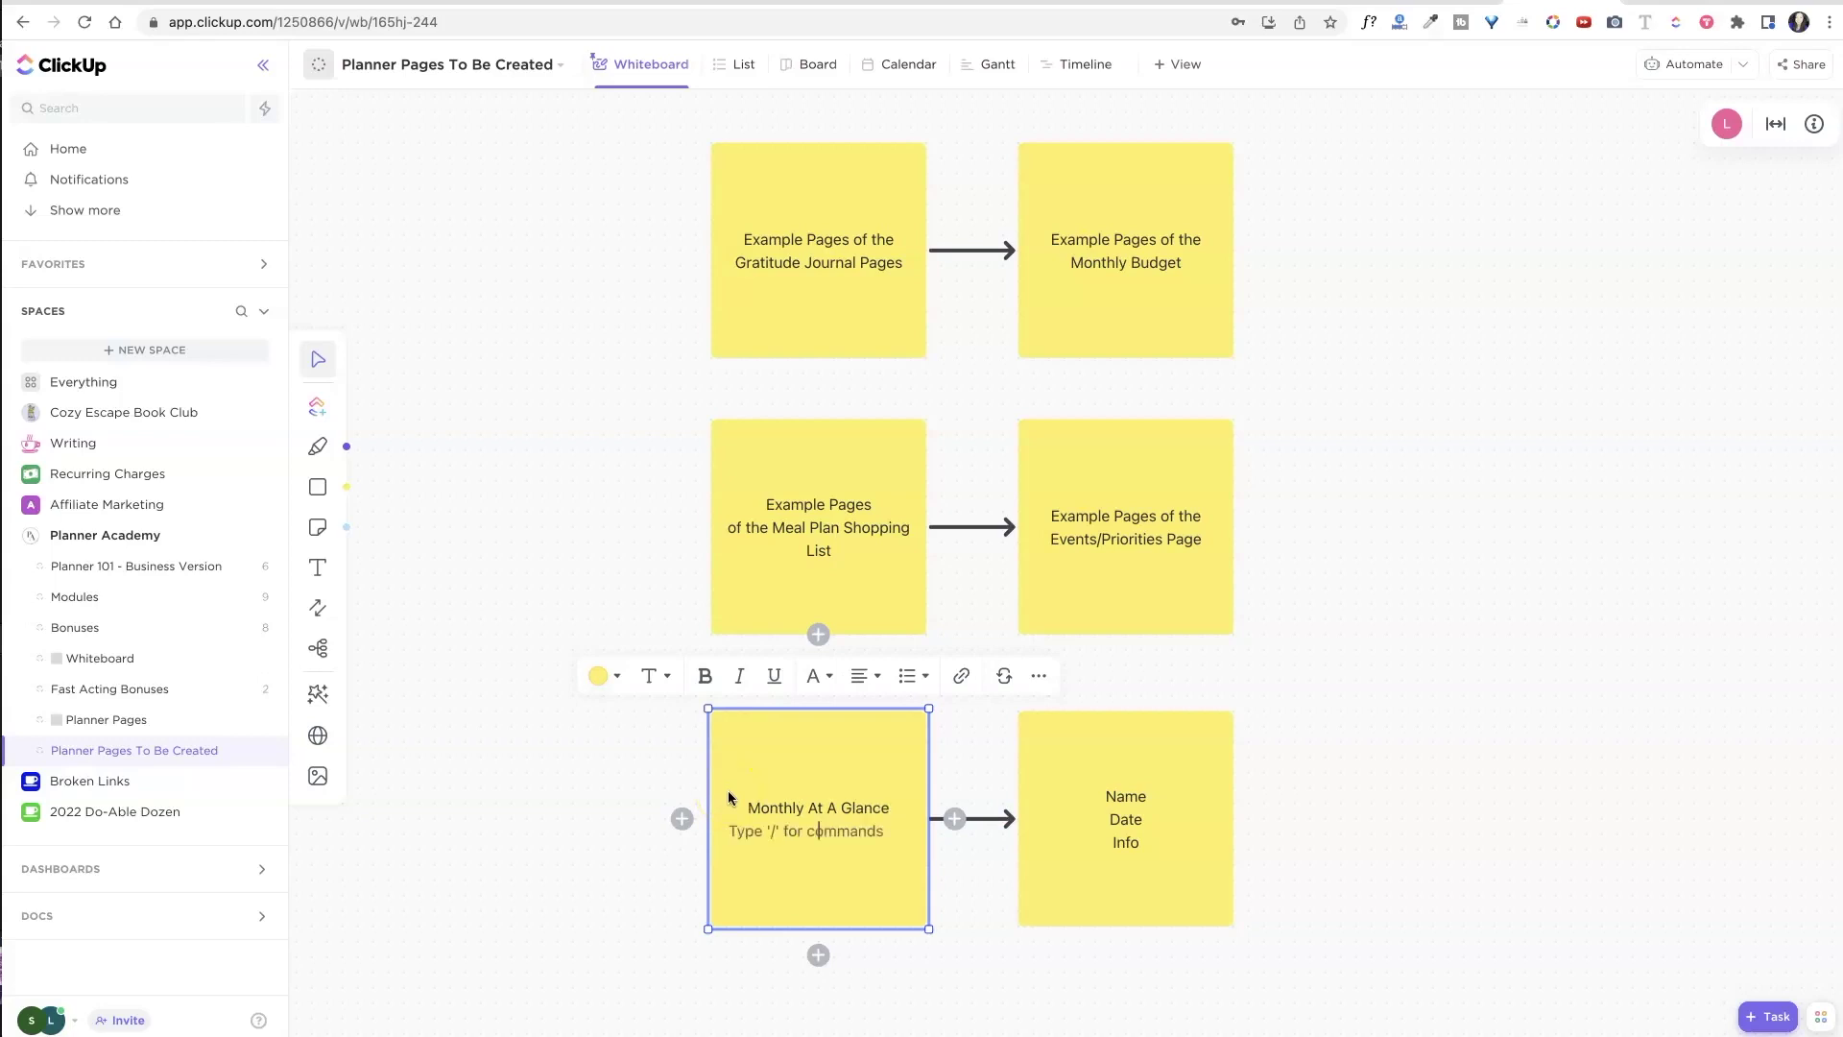
text(A)
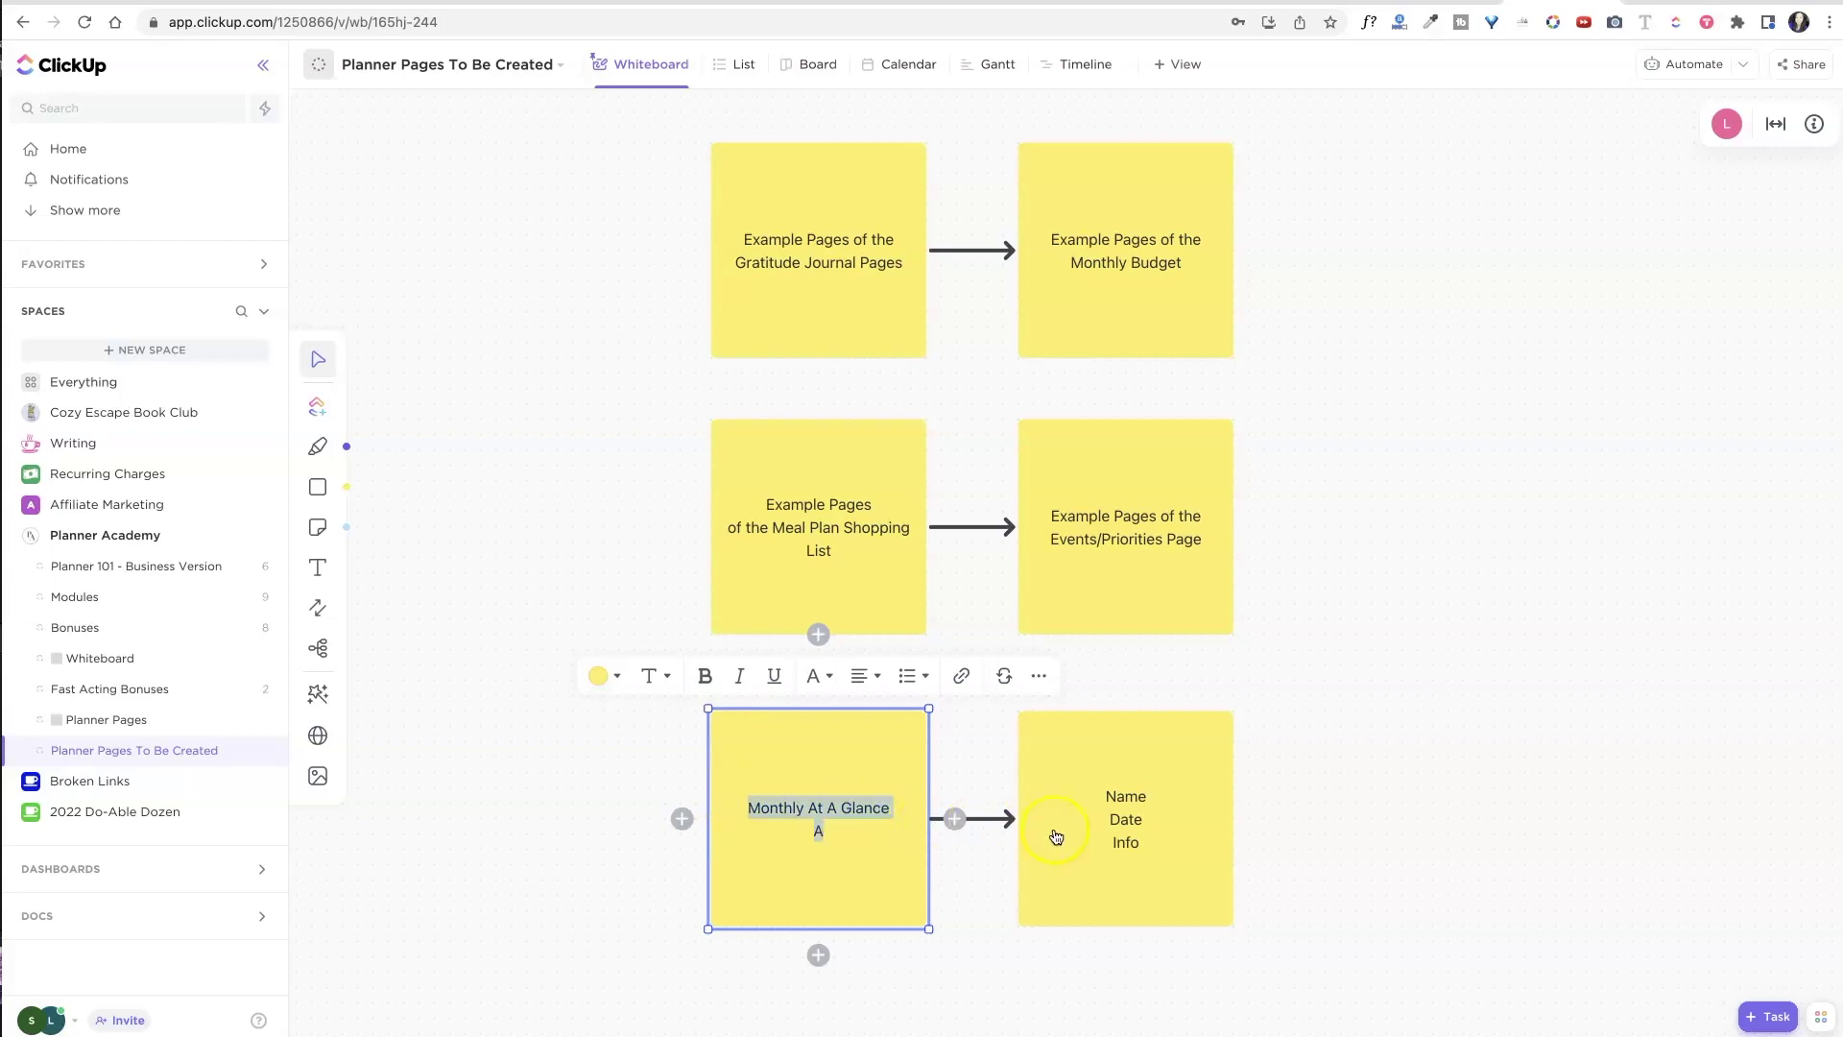
Relabel the right sticky 'Monthly At A Glance B'.
click(1121, 818)
double_click(1130, 817)
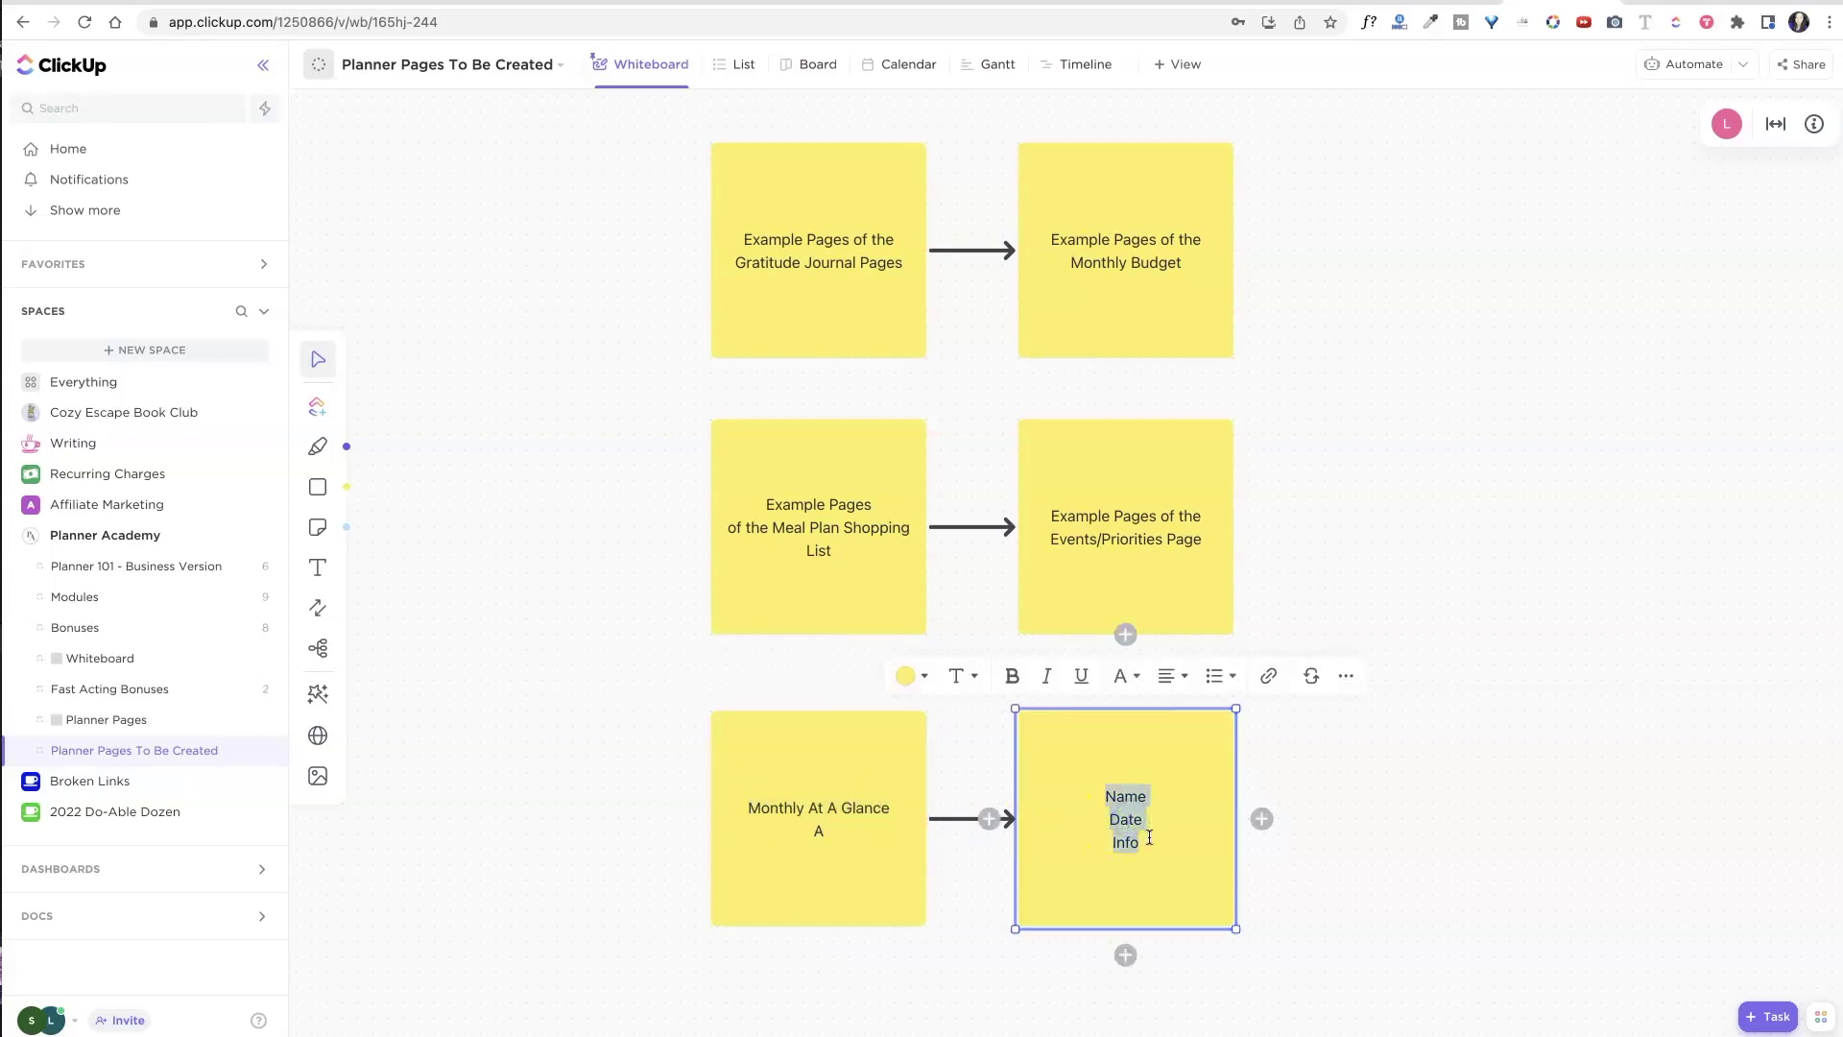
key(ctrl+a)
text(Monthly At A Glance A)
key(BackSpace)
key(BackSpace)
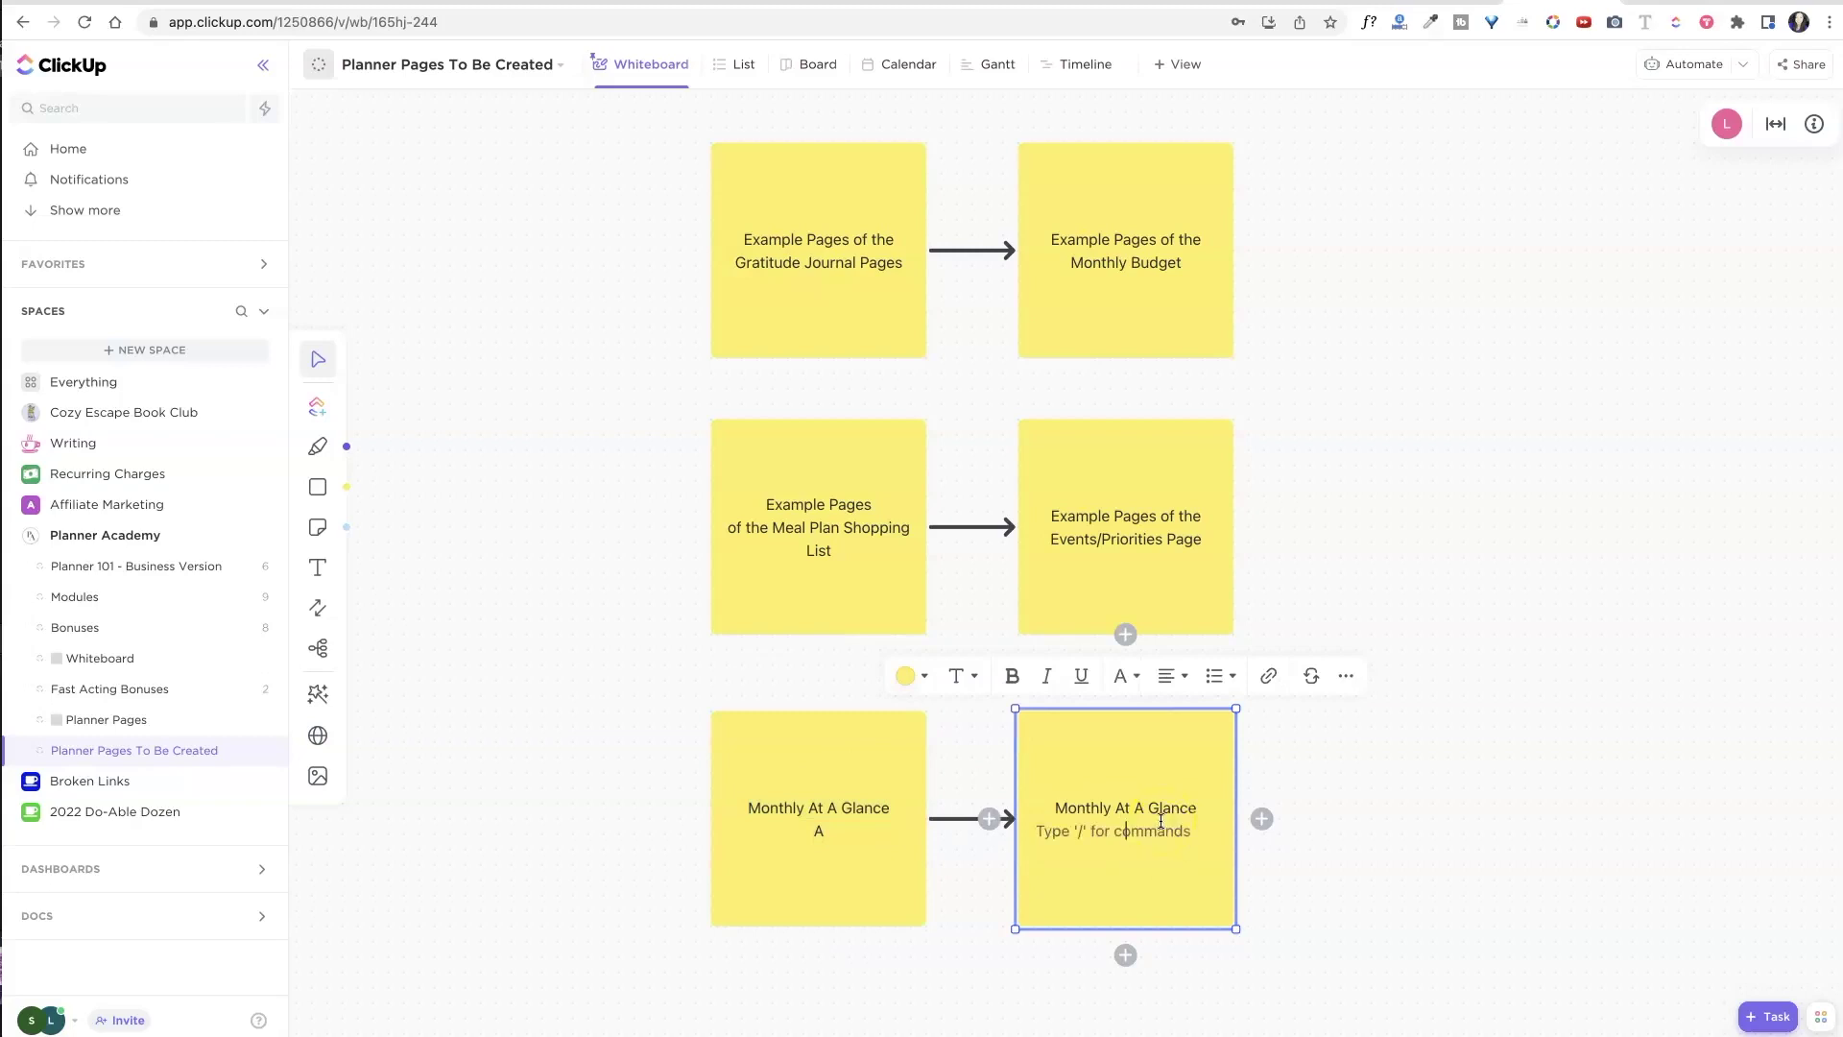
text(B)
click(471, 763)
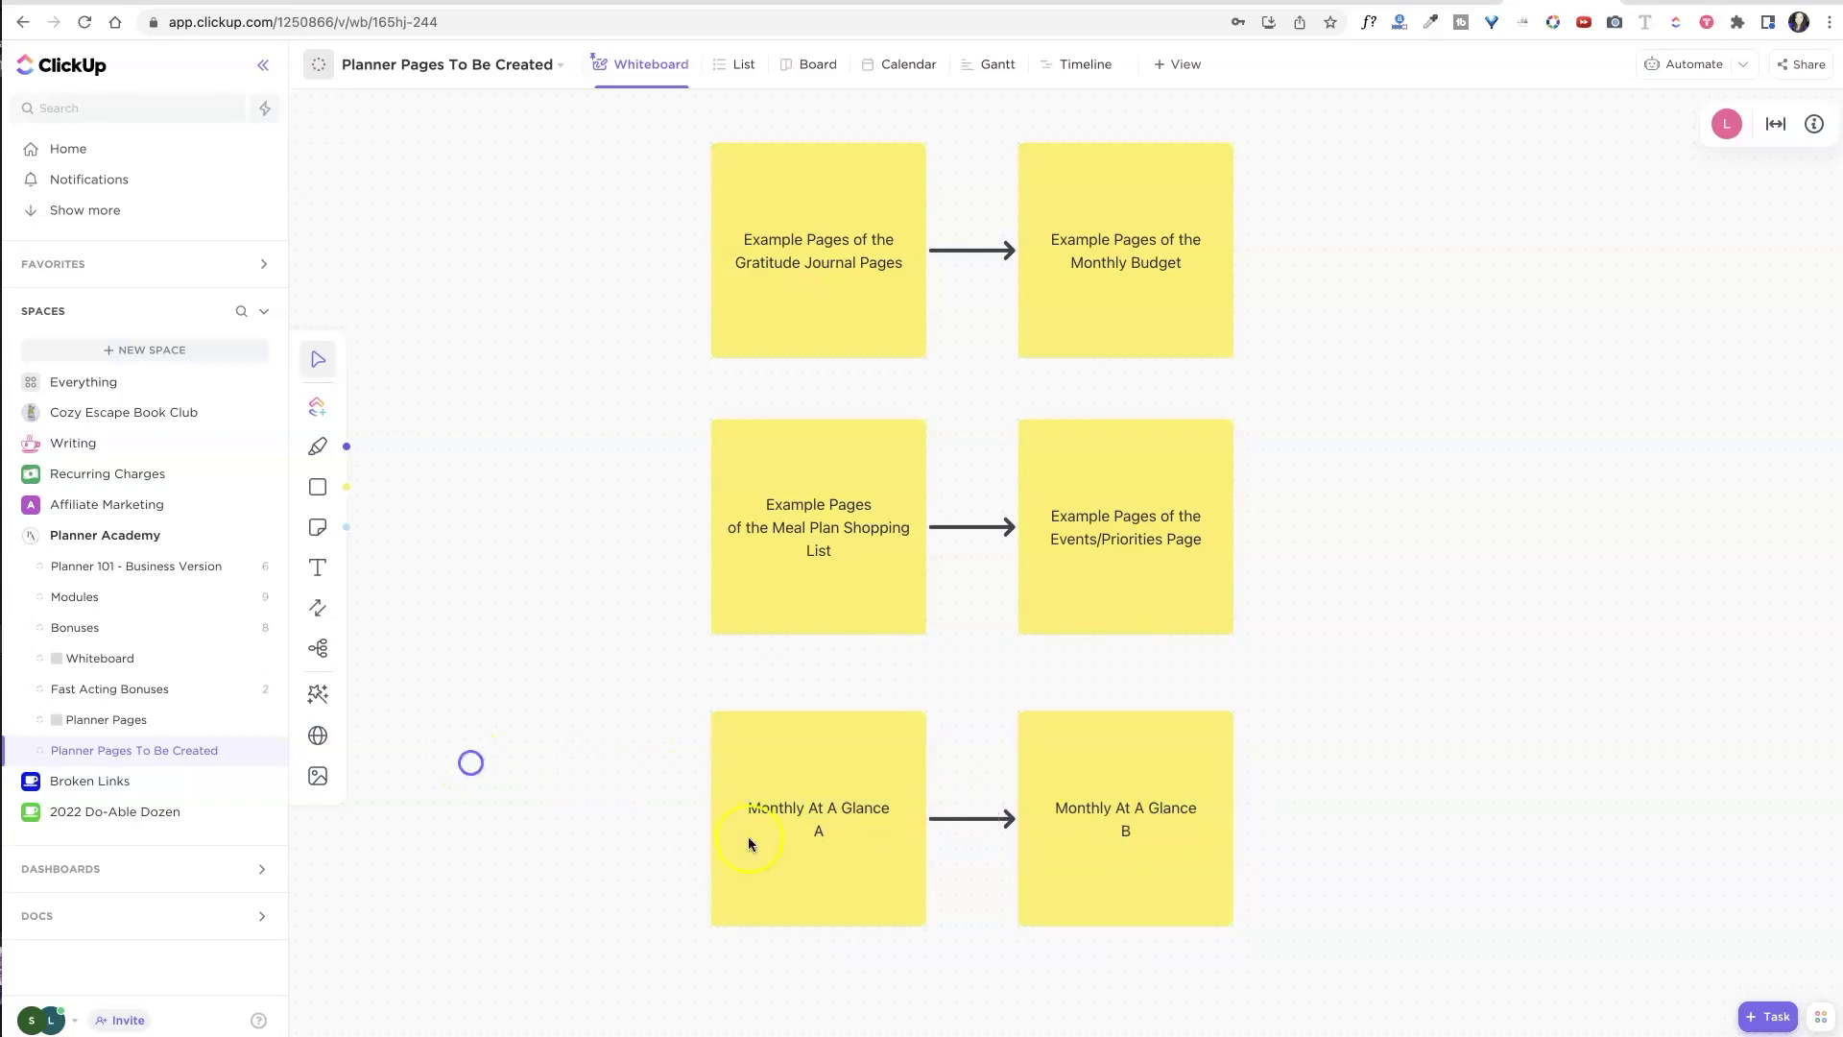
Select and delete the six upper sticky notes with their arrows, then undo to restore them.
scroll(1263, 849, down, 3)
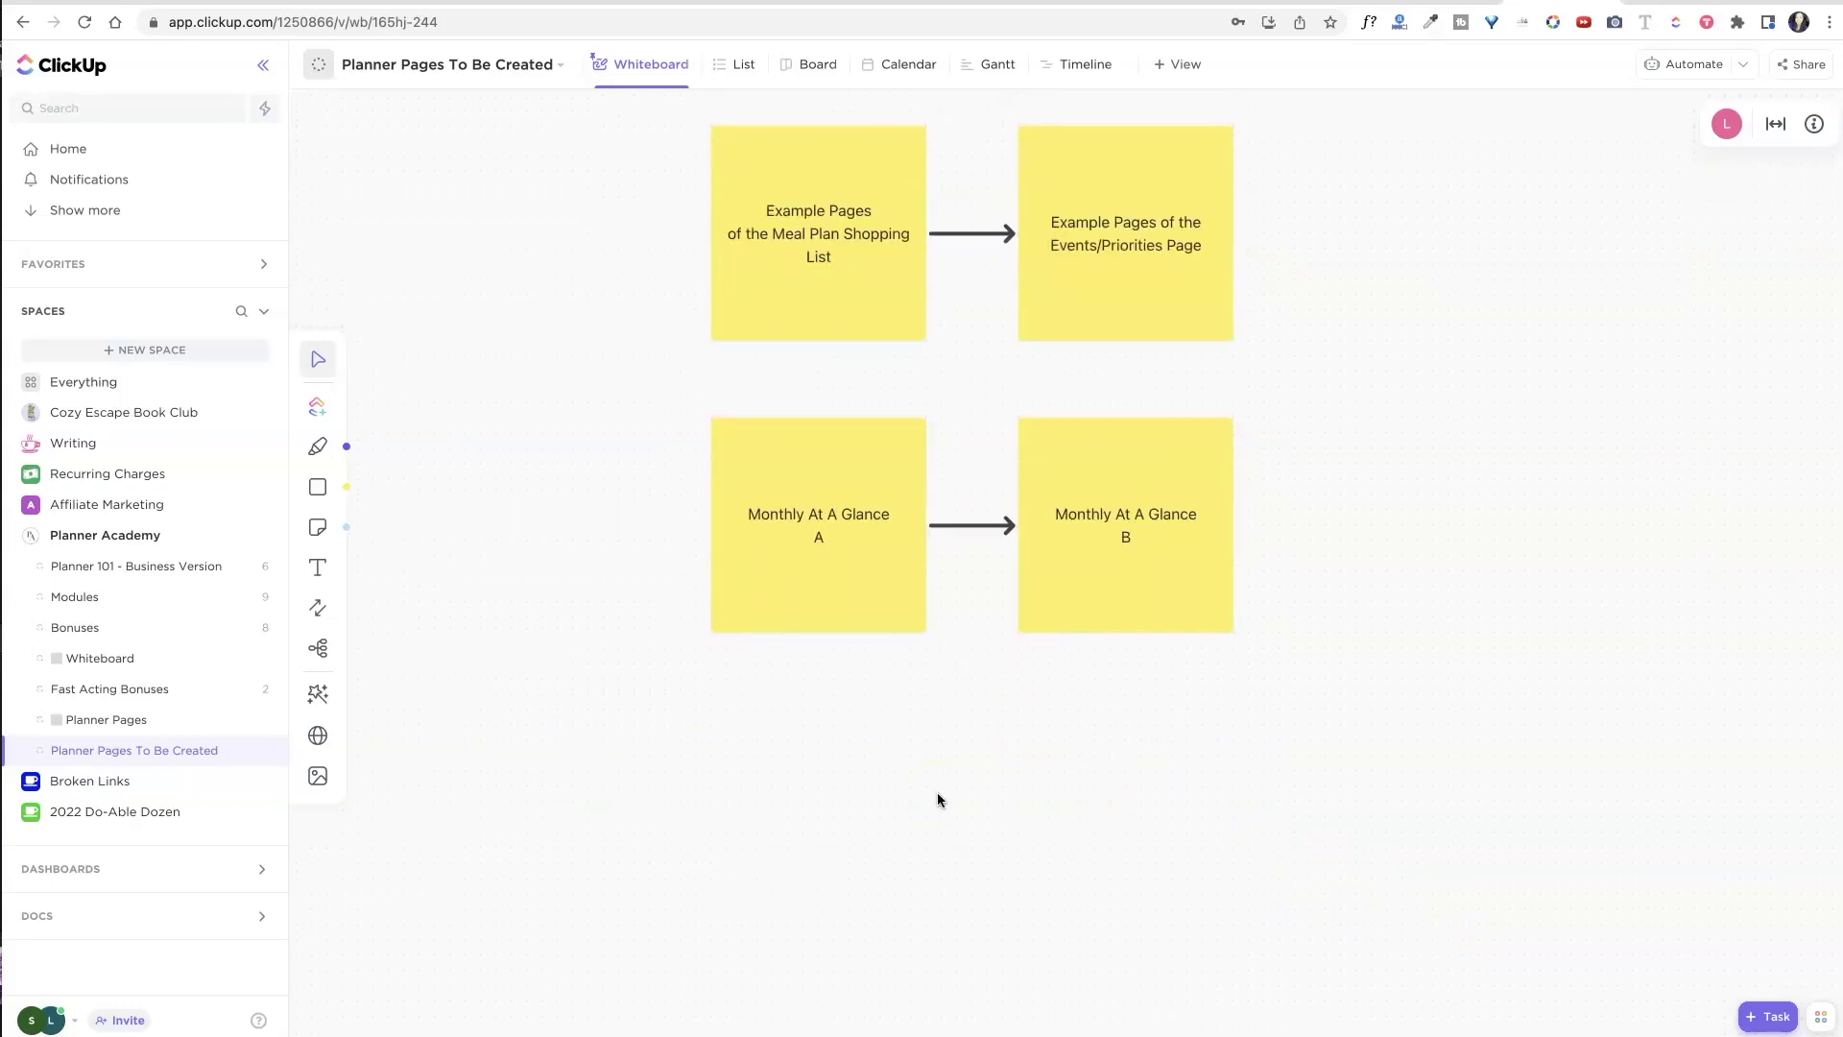
scroll(1227, 576, up, 5)
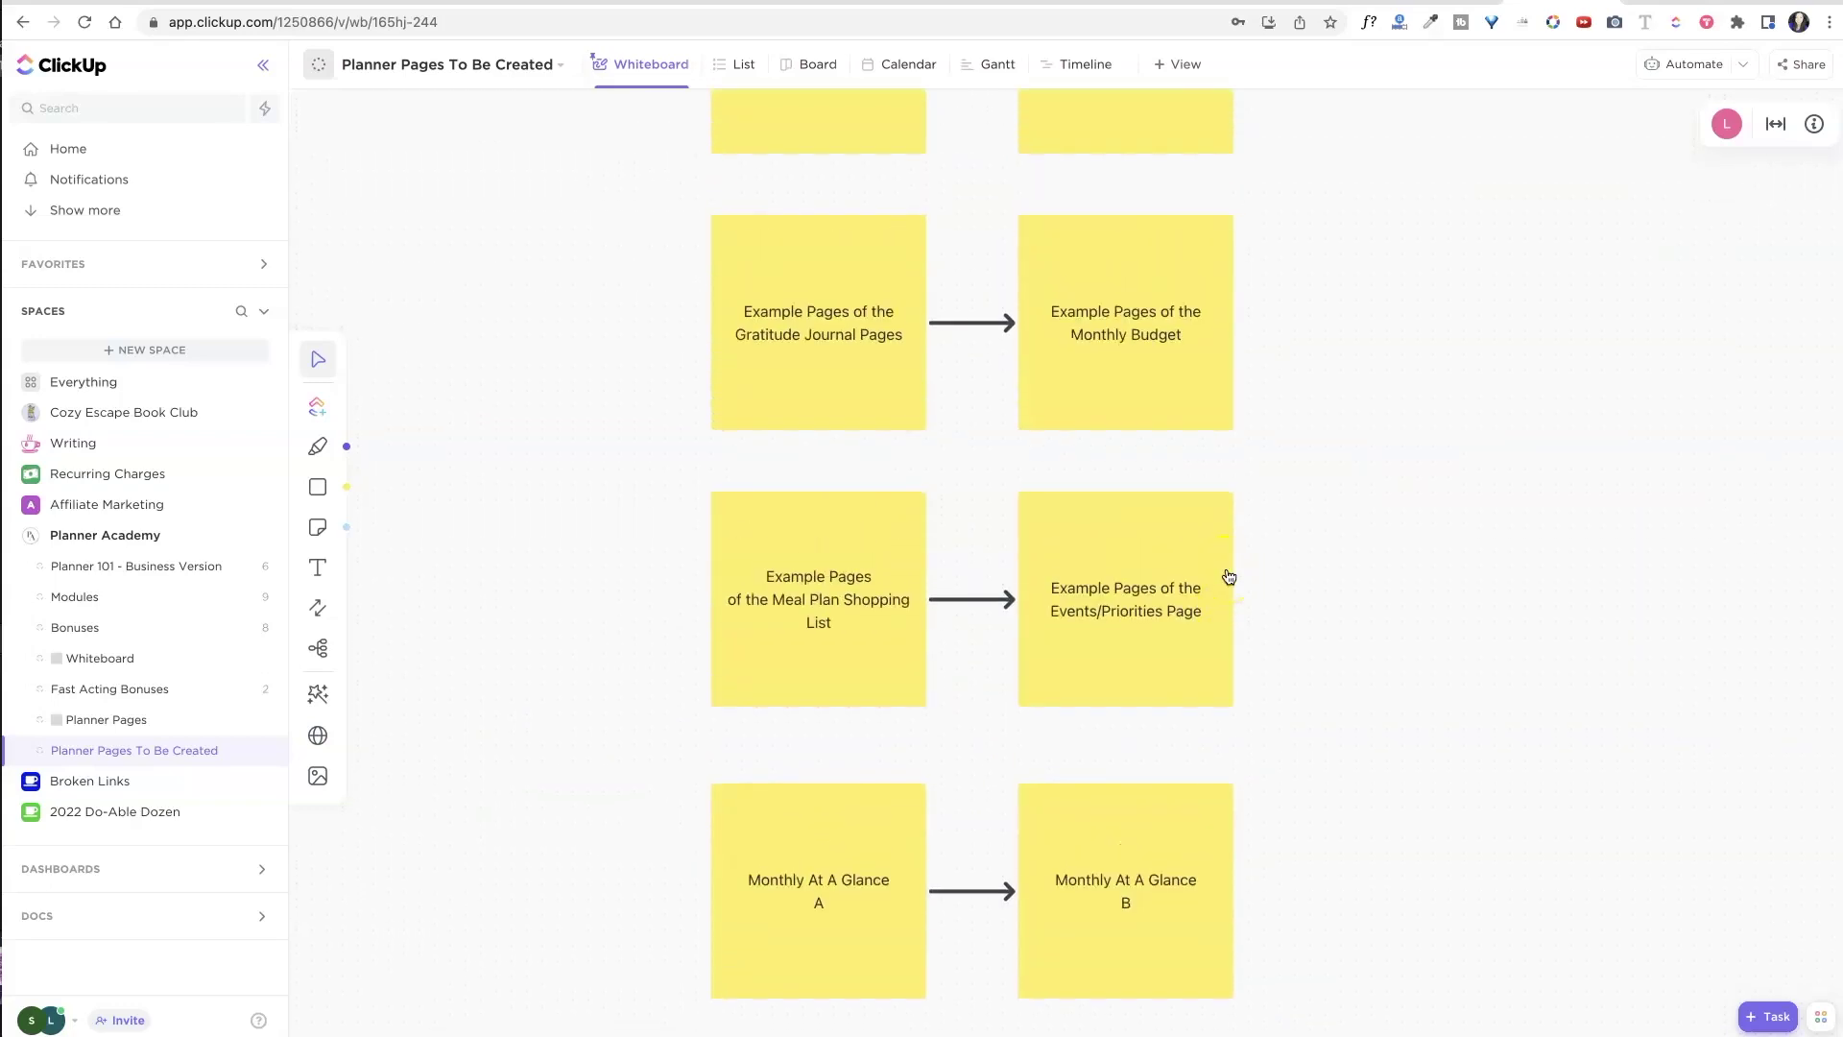
click(1228, 459)
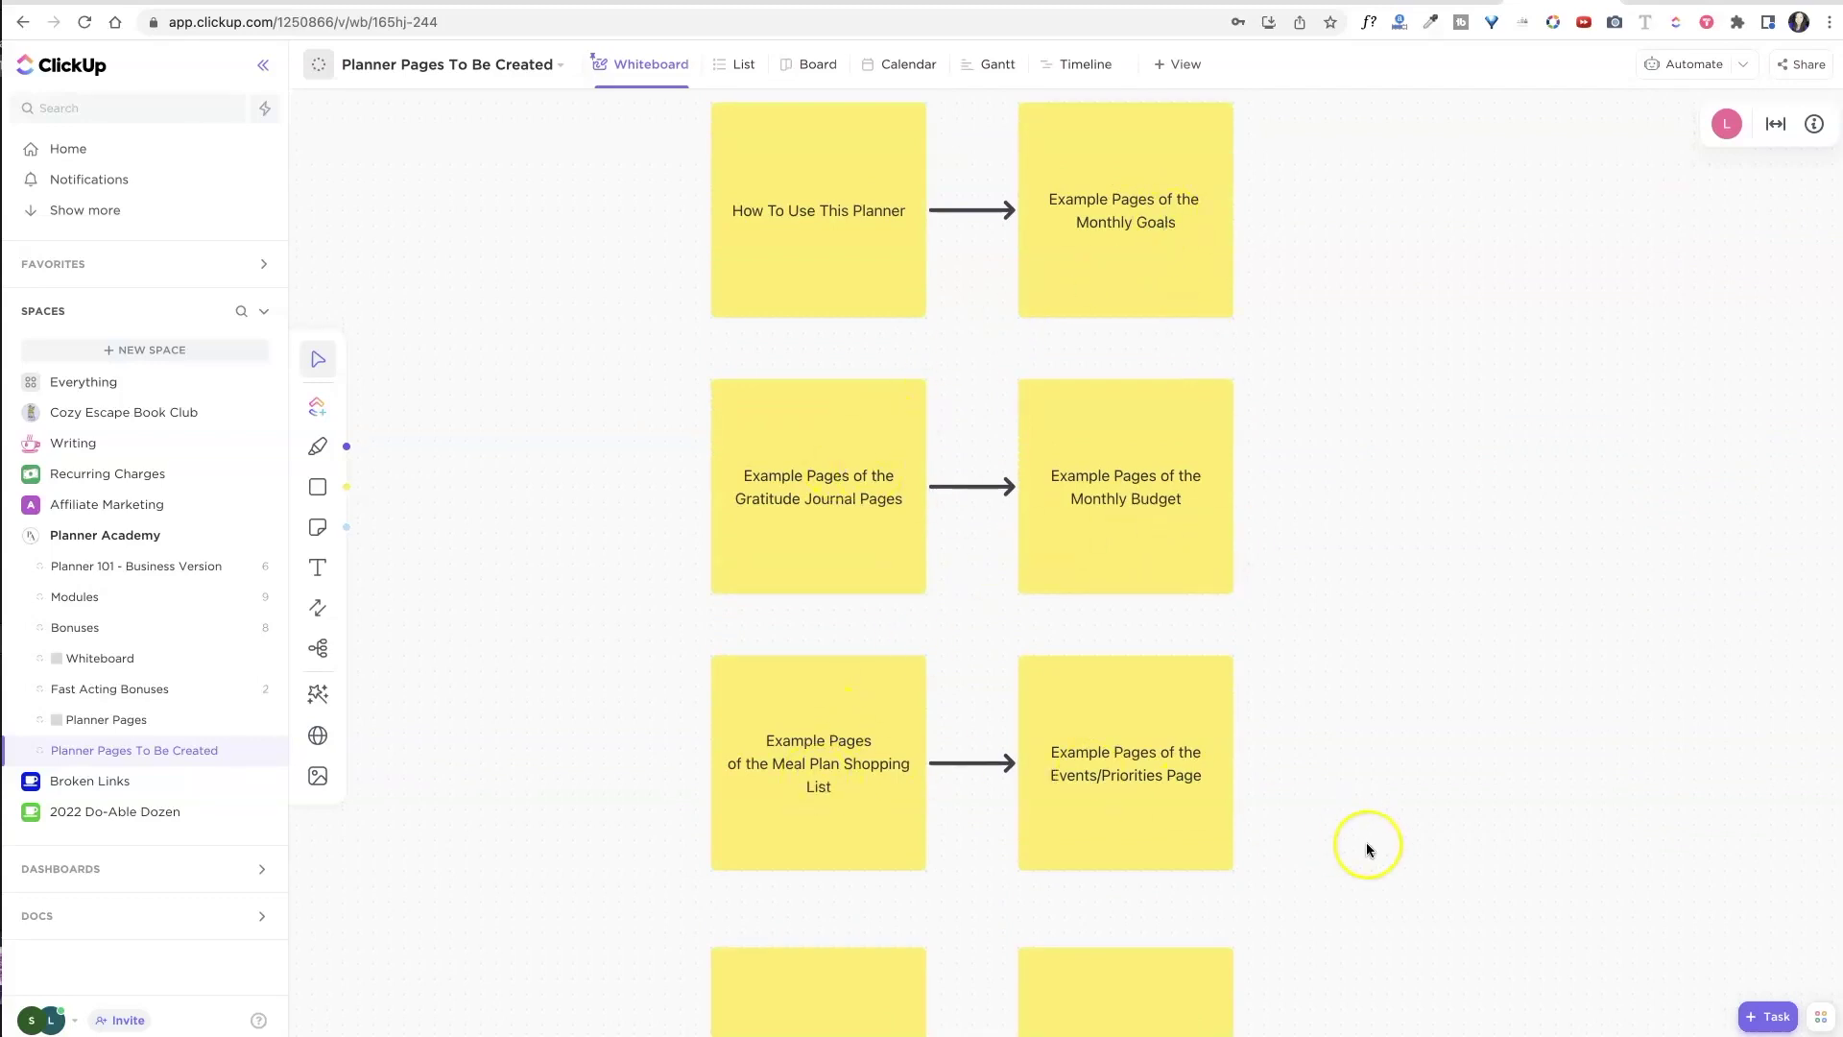
drag(1370, 843, 647, 175)
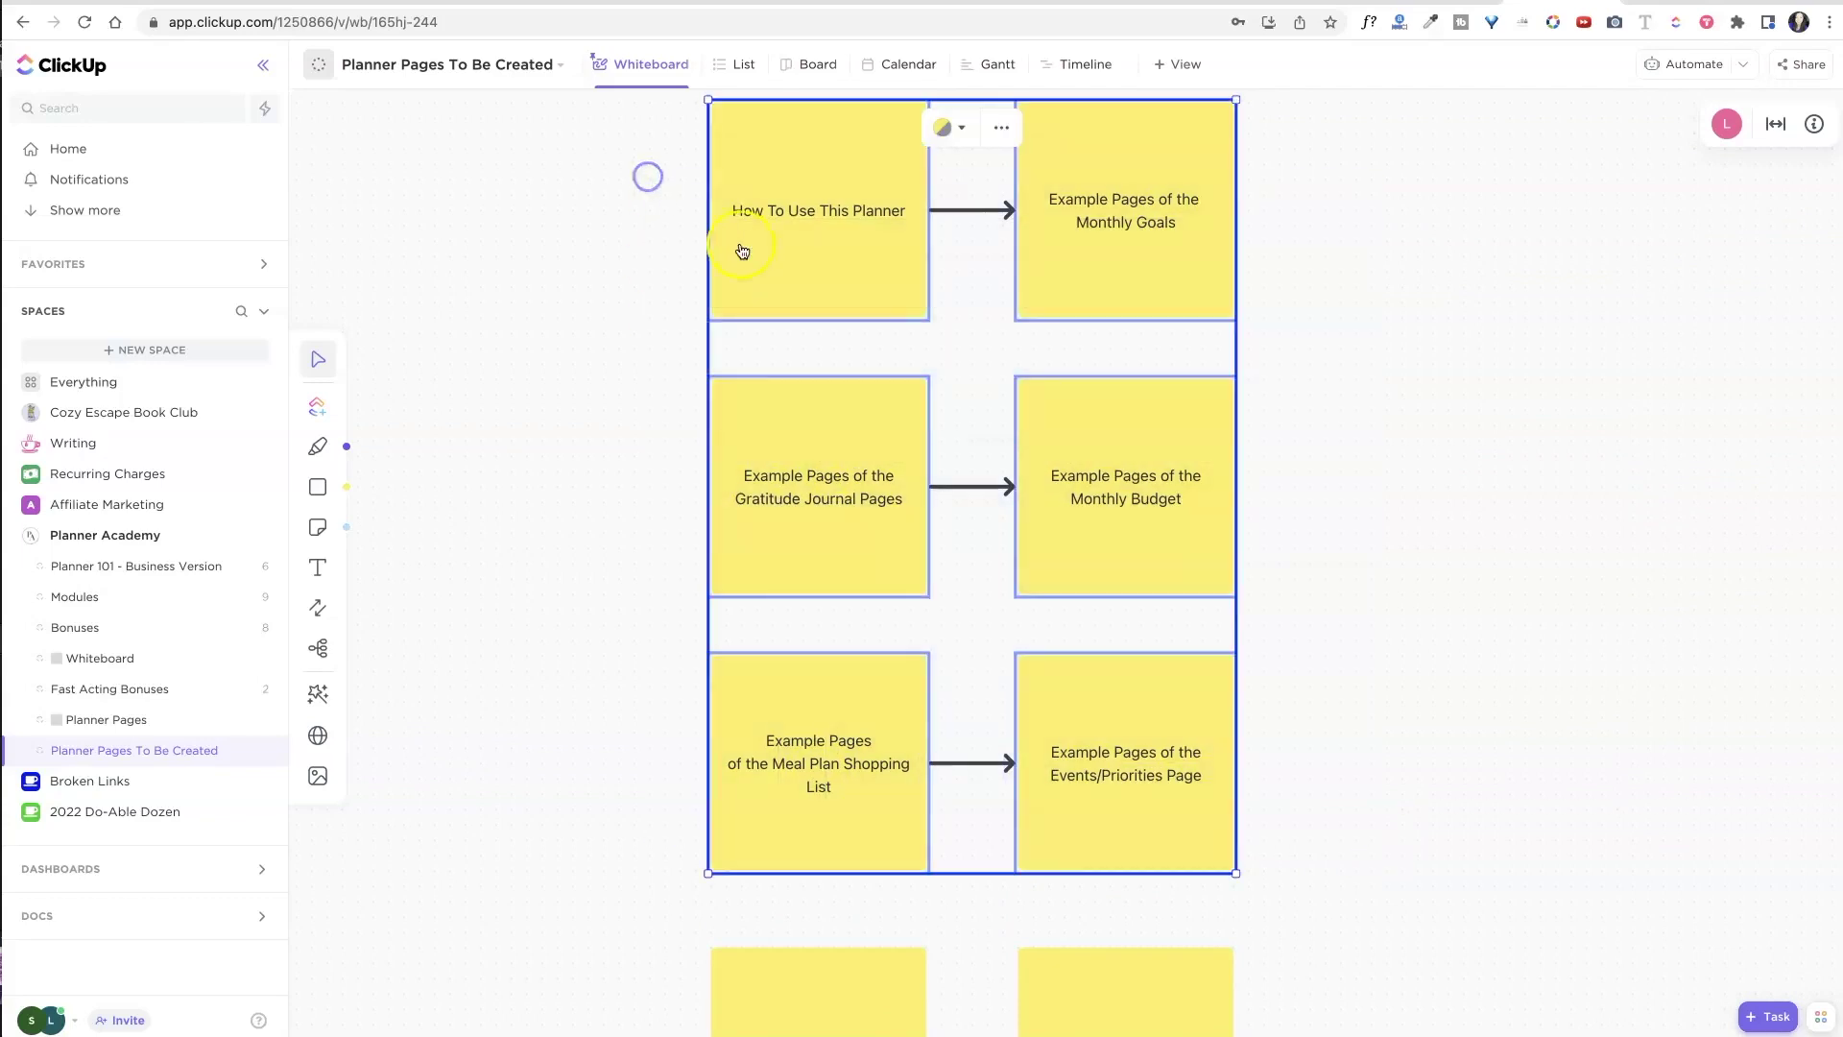
key(Delete)
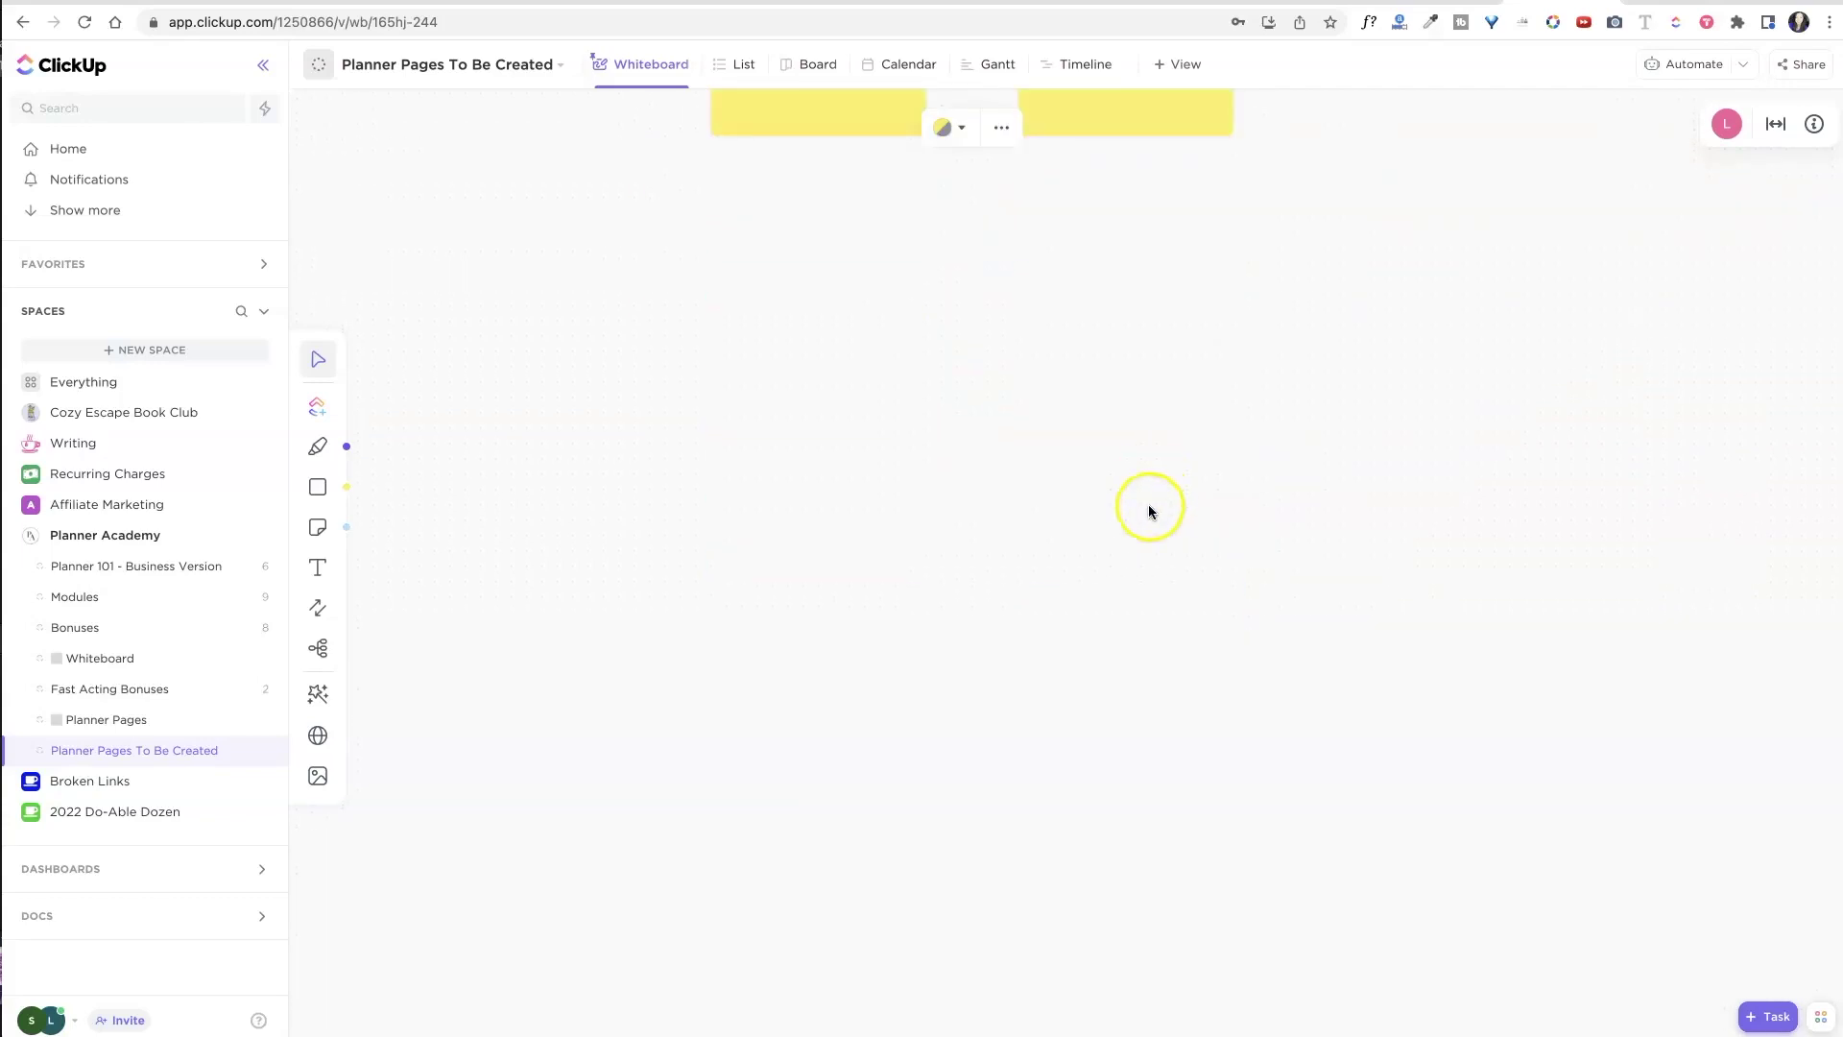
key(super+z)
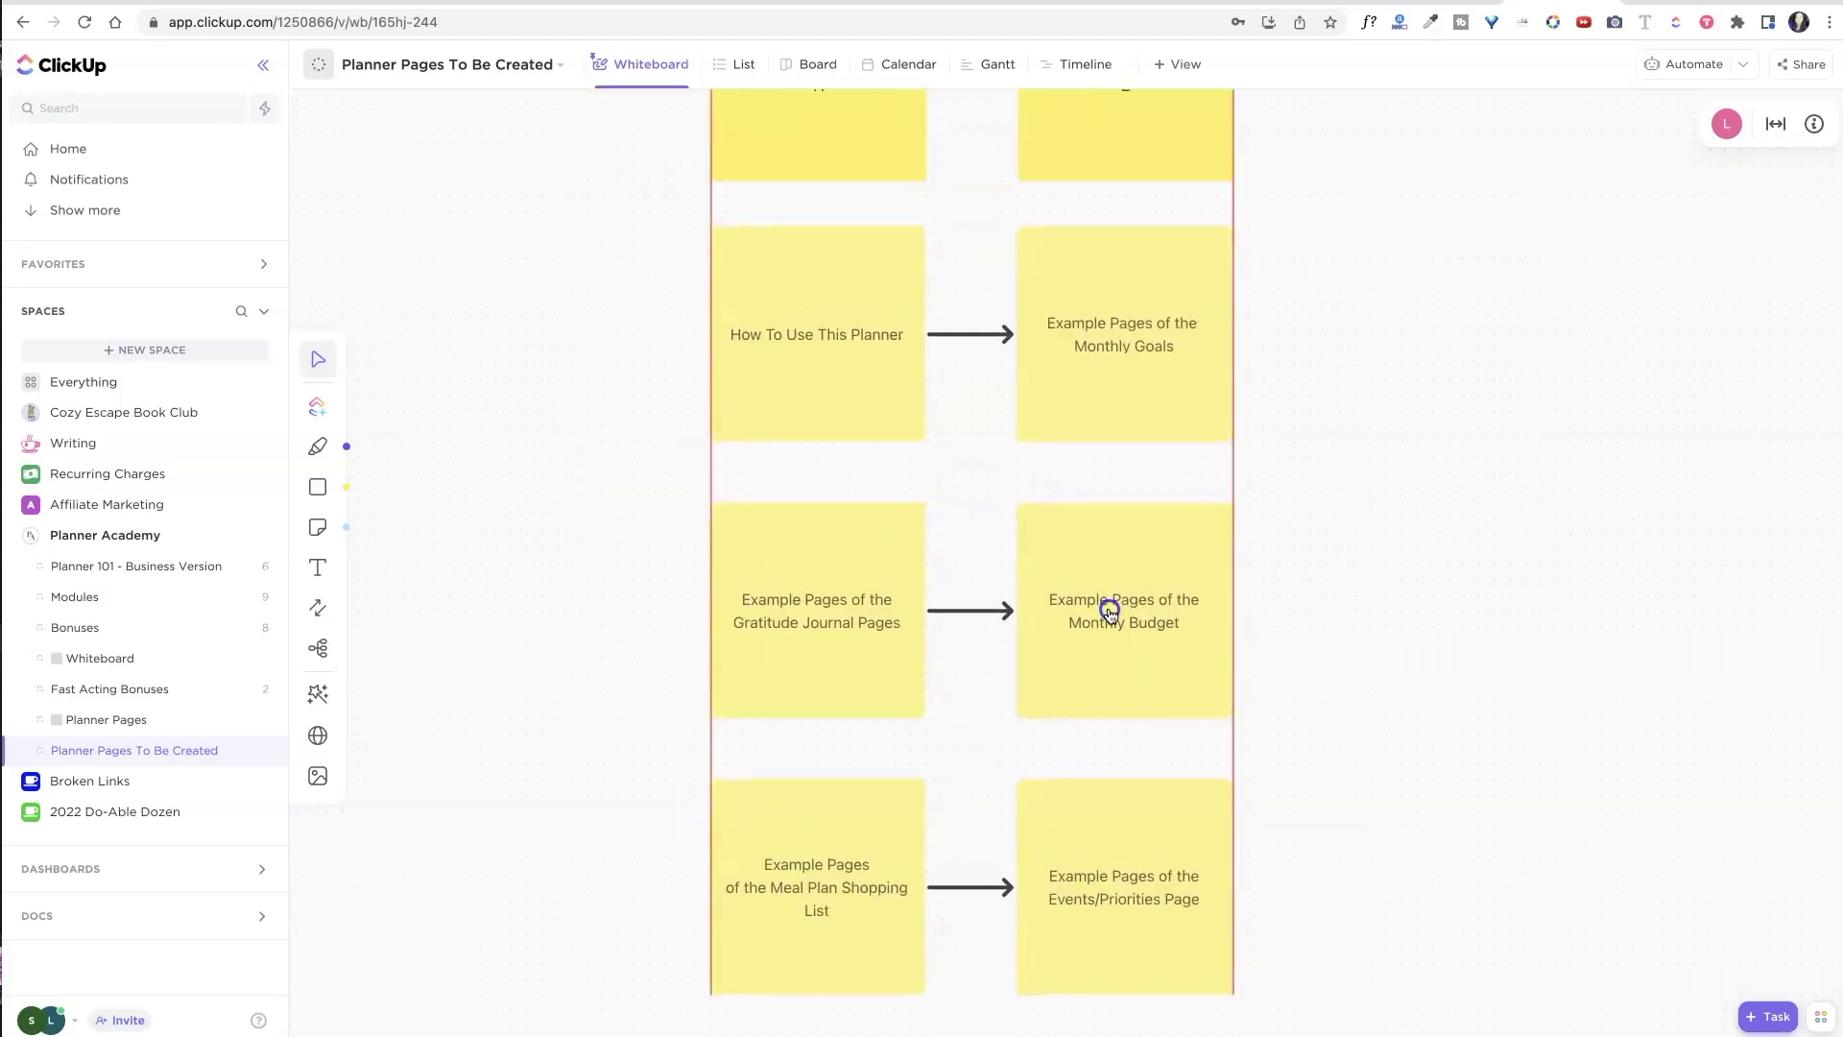
Rename the How To Use This Planner note to 'Monthly Quotes'.
click(1454, 527)
click(834, 338)
click(888, 329)
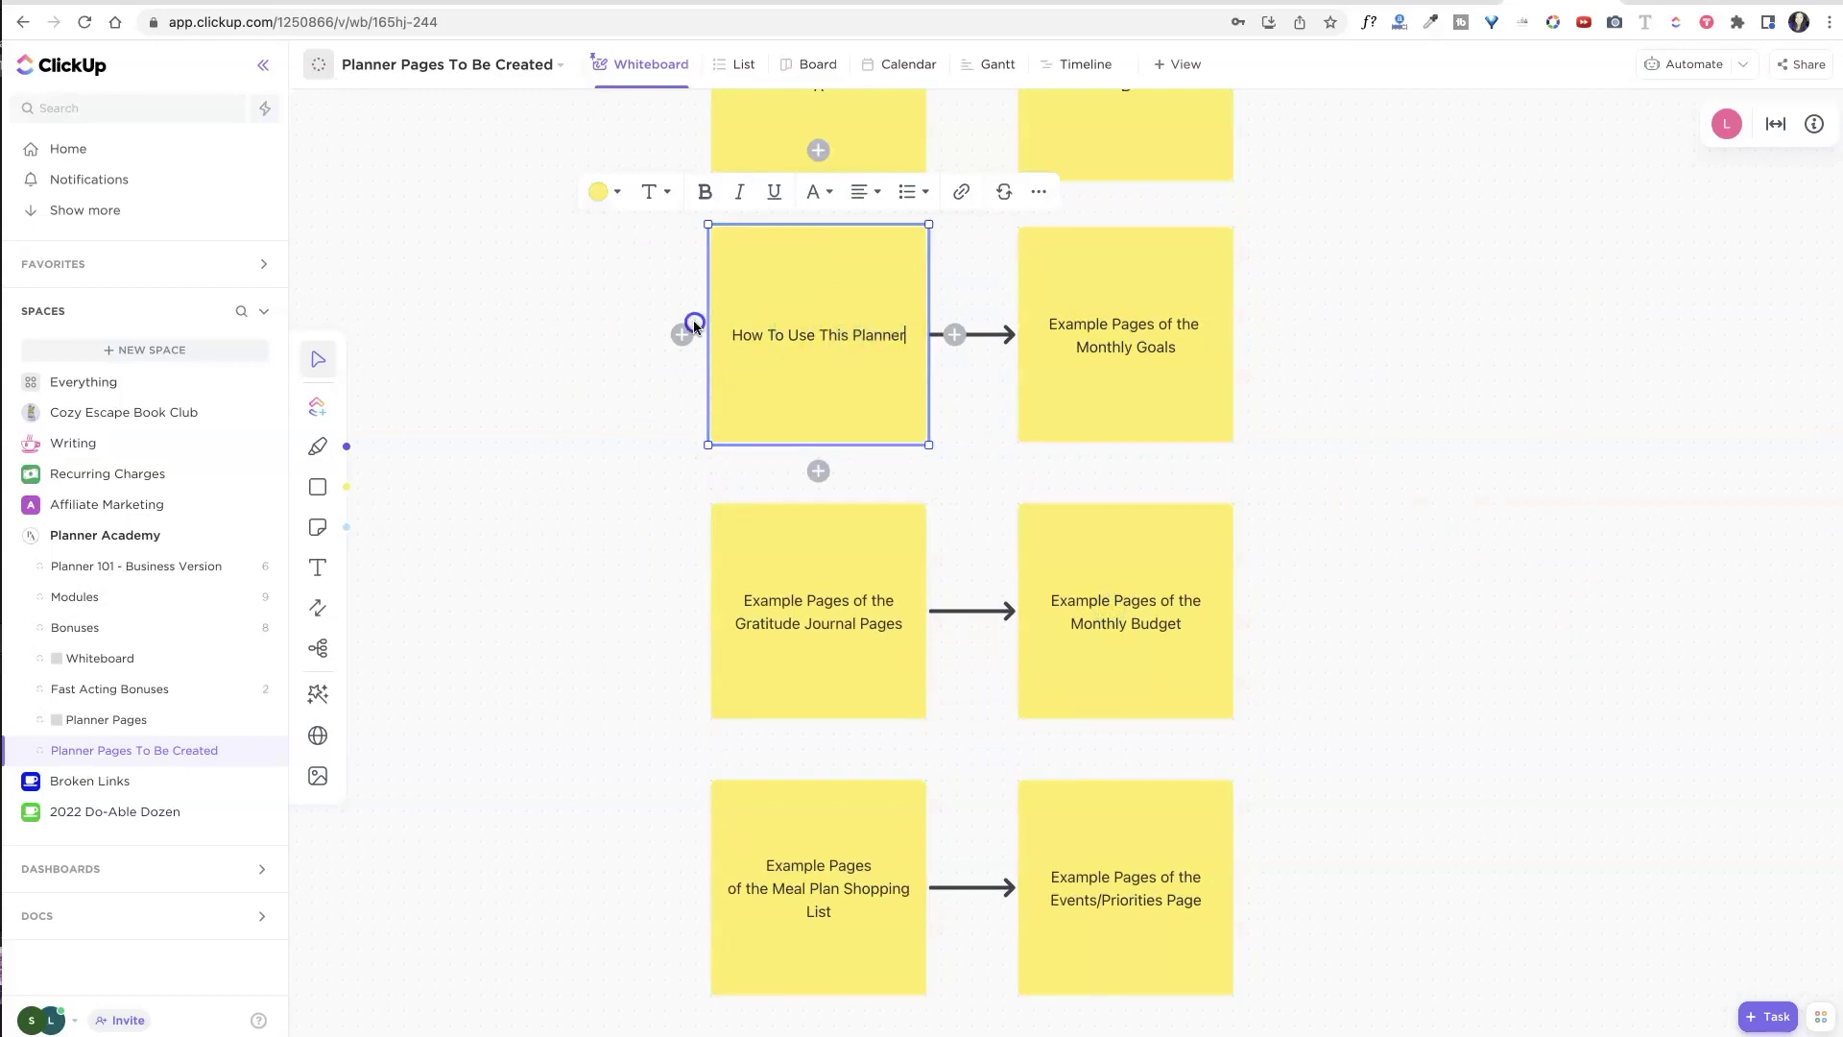
triple_click(733, 331)
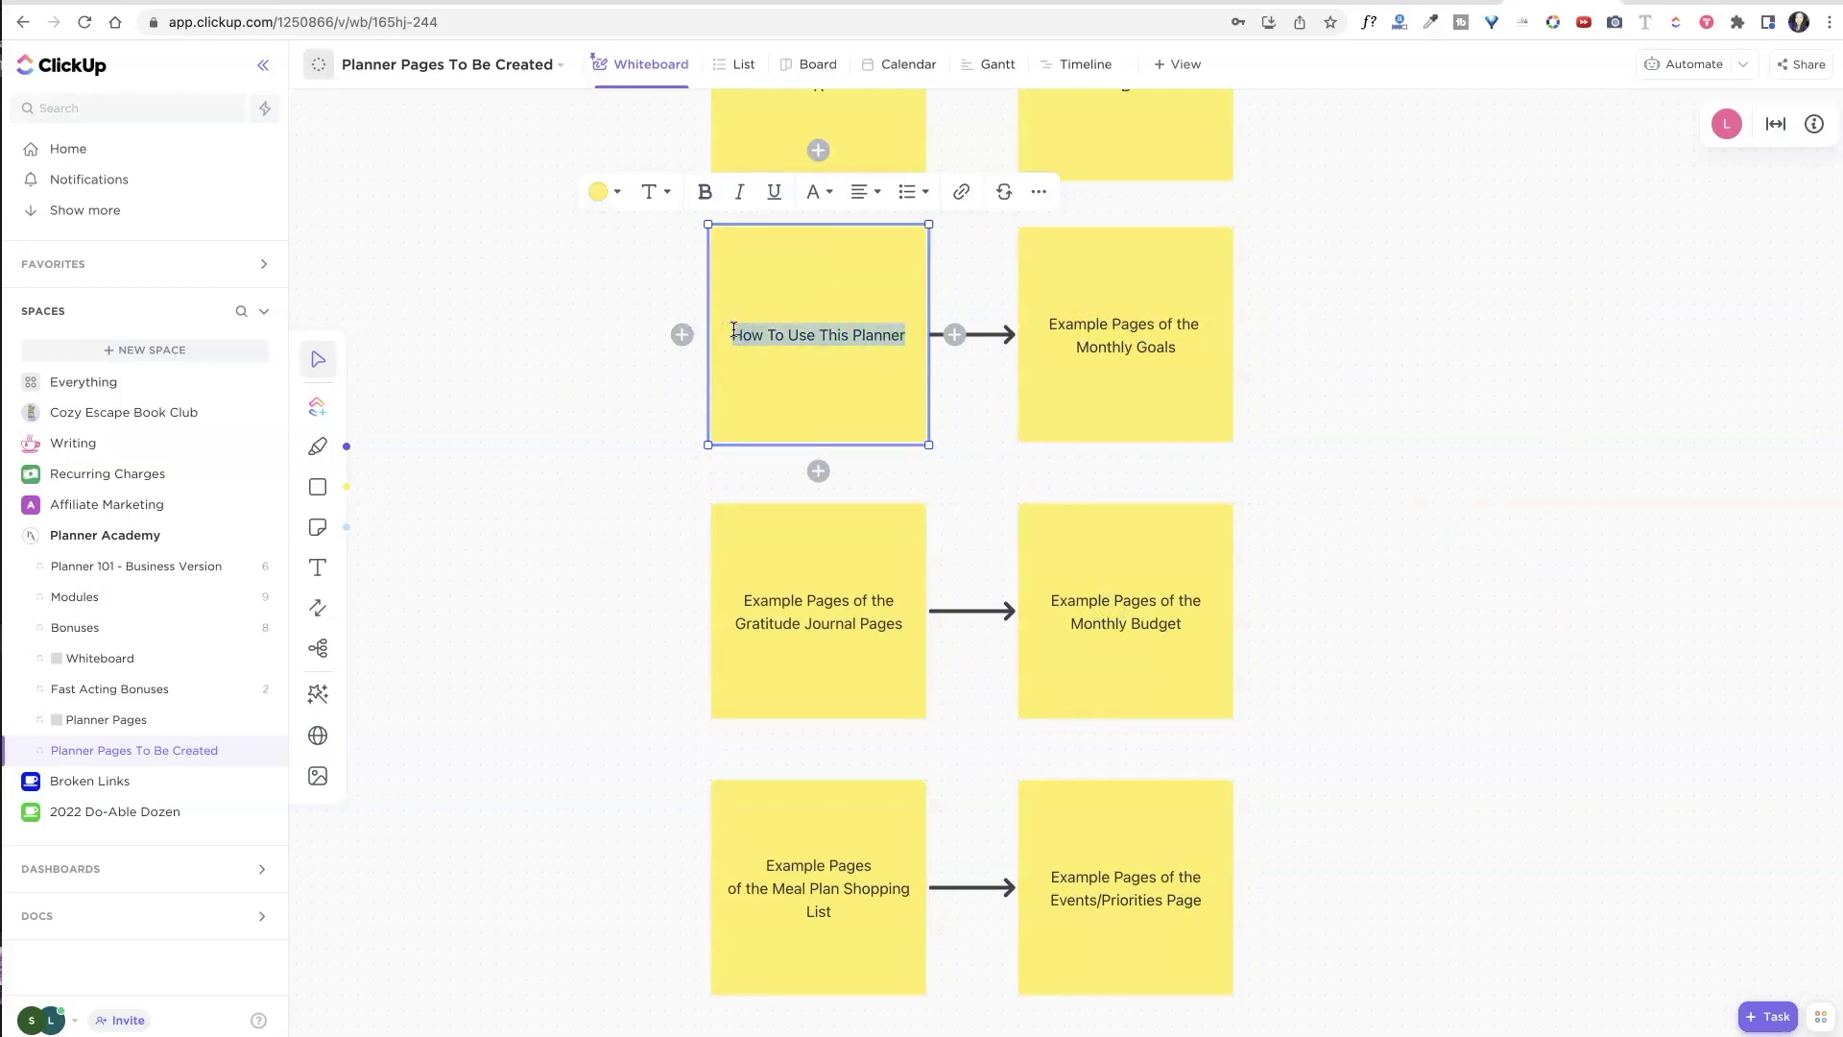
text(Monthly Quotes)
Delete the 'Example Pages of the' prefix from the Monthly Goals and Gratitude Journal notes.
click(1128, 323)
click(1168, 326)
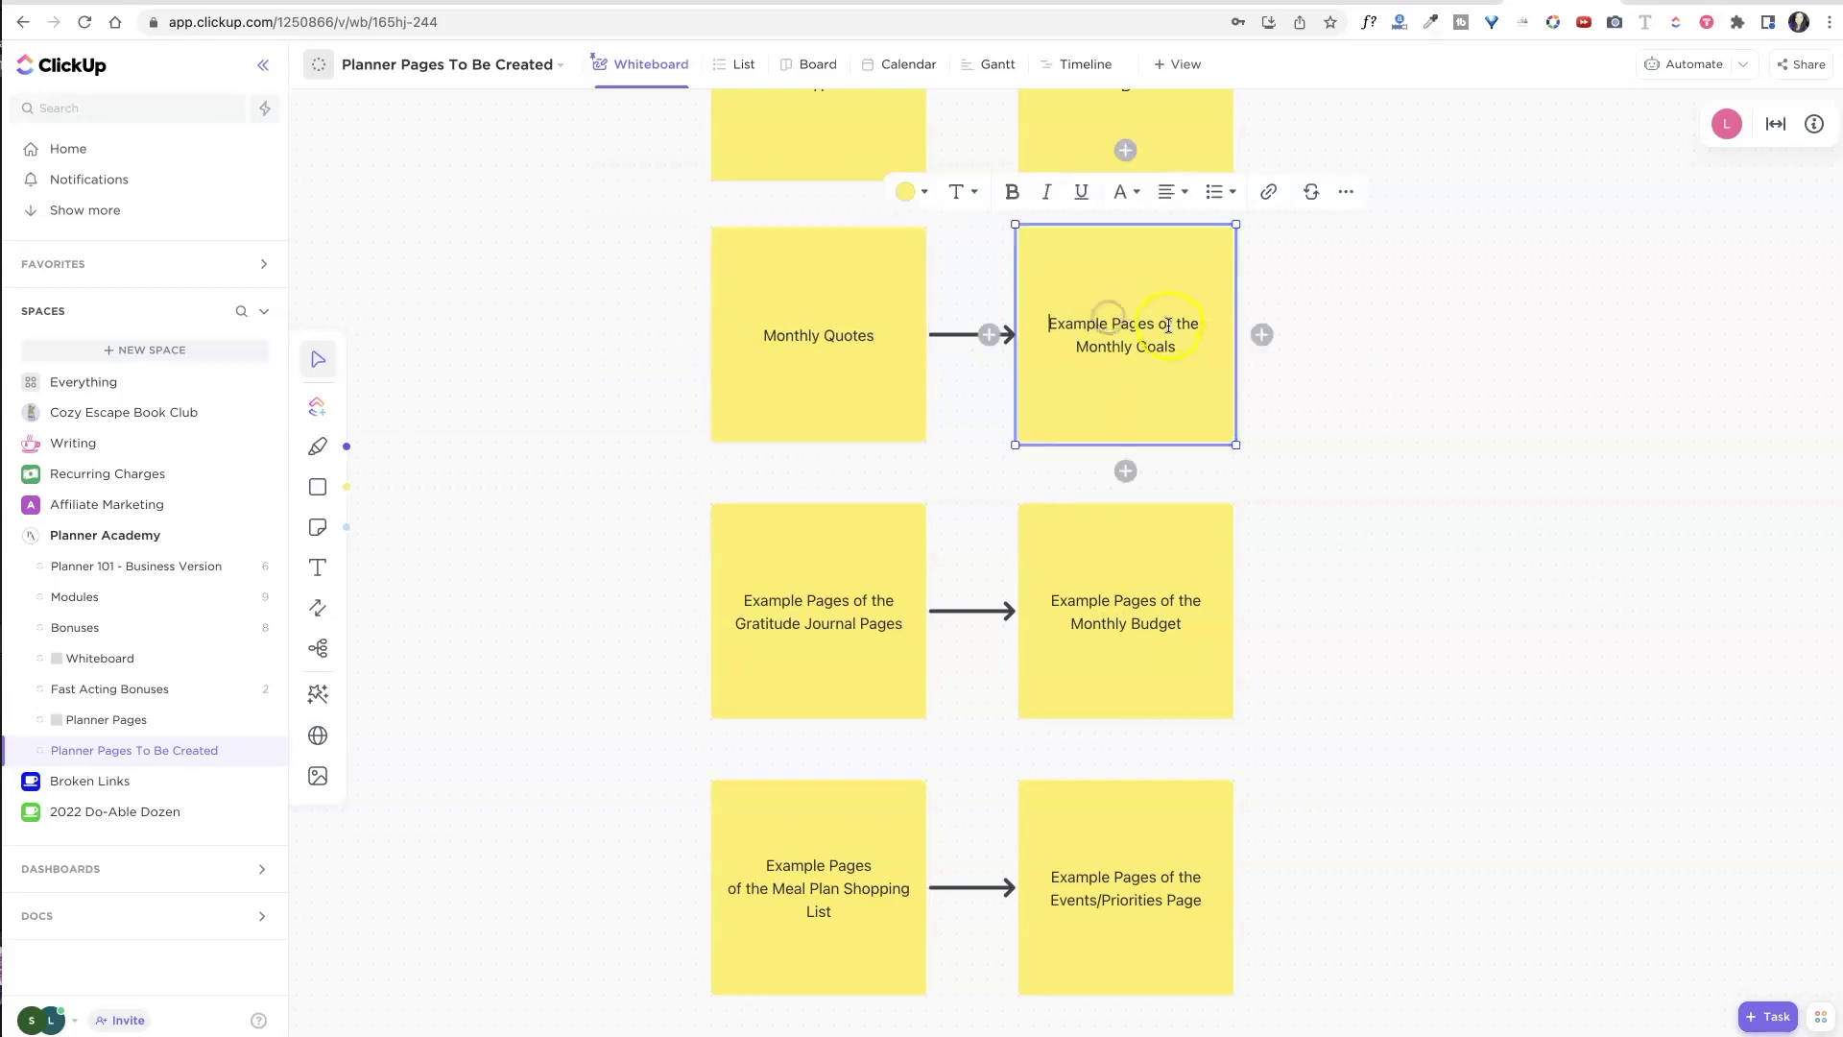
drag(1209, 329, 1034, 329)
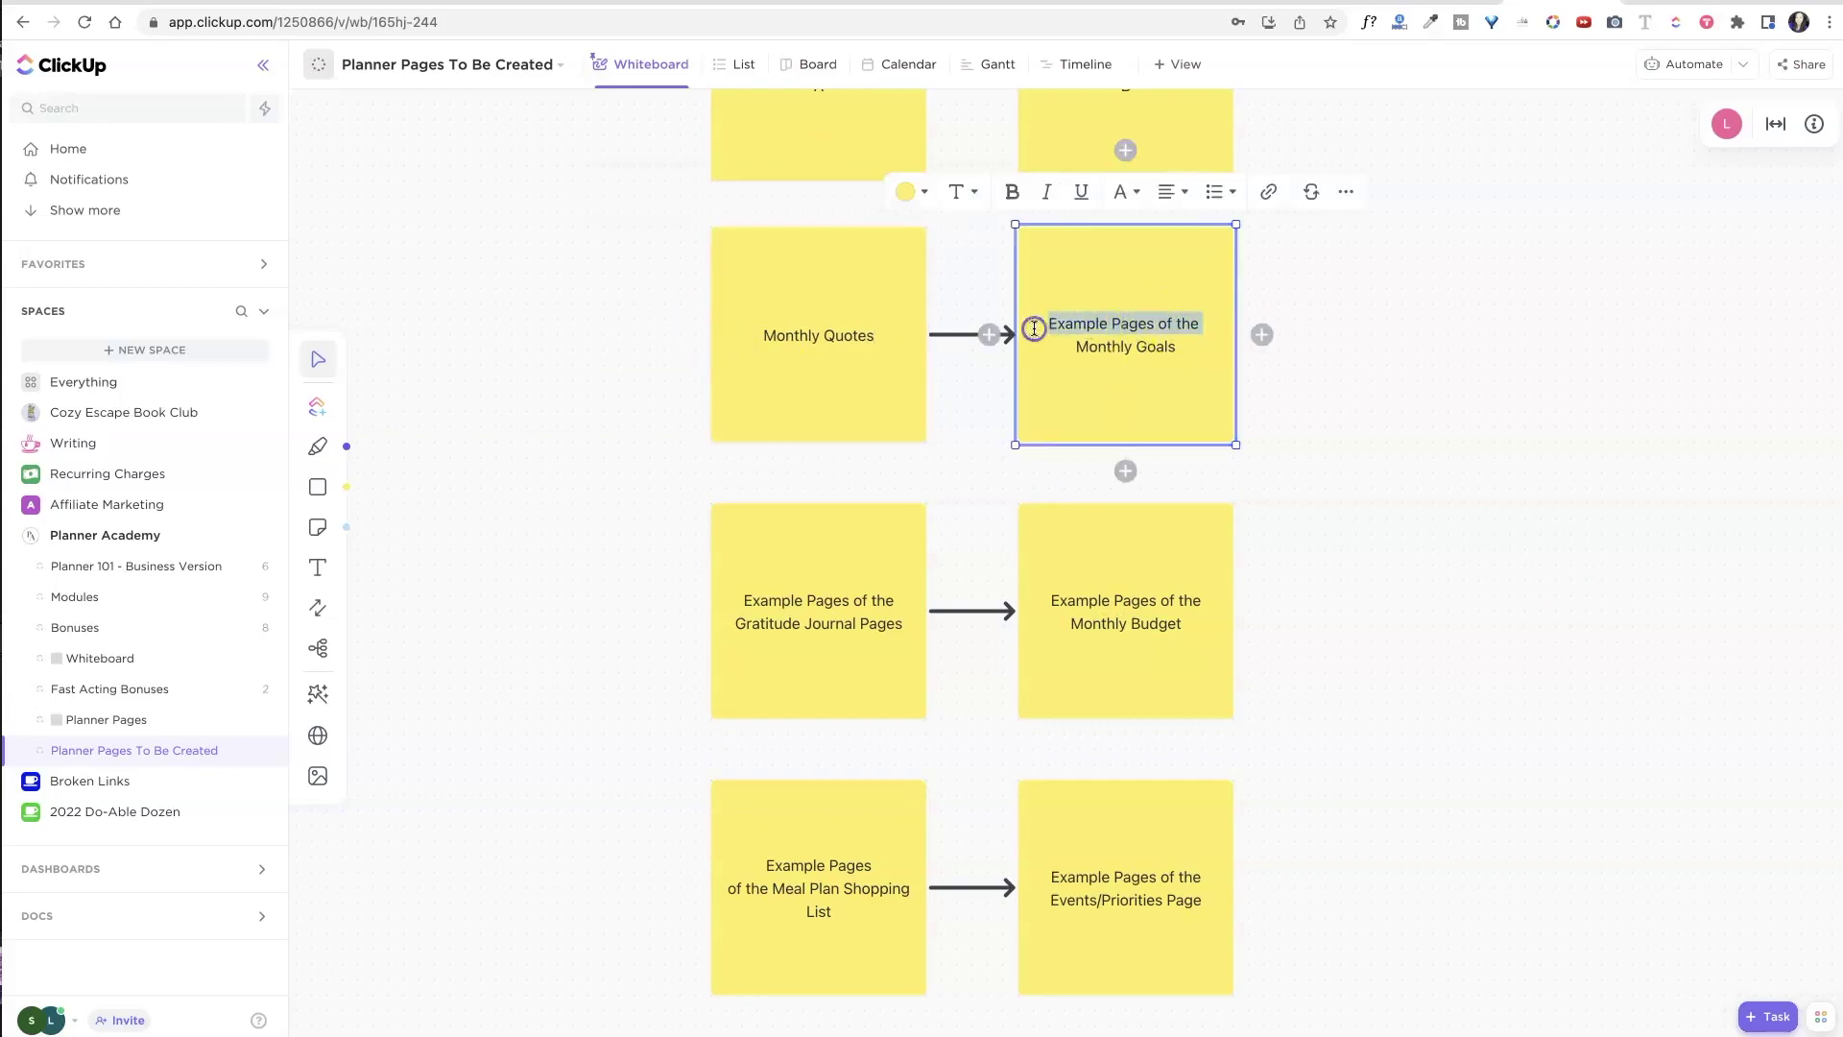
key(BackSpace)
click(835, 600)
click(902, 598)
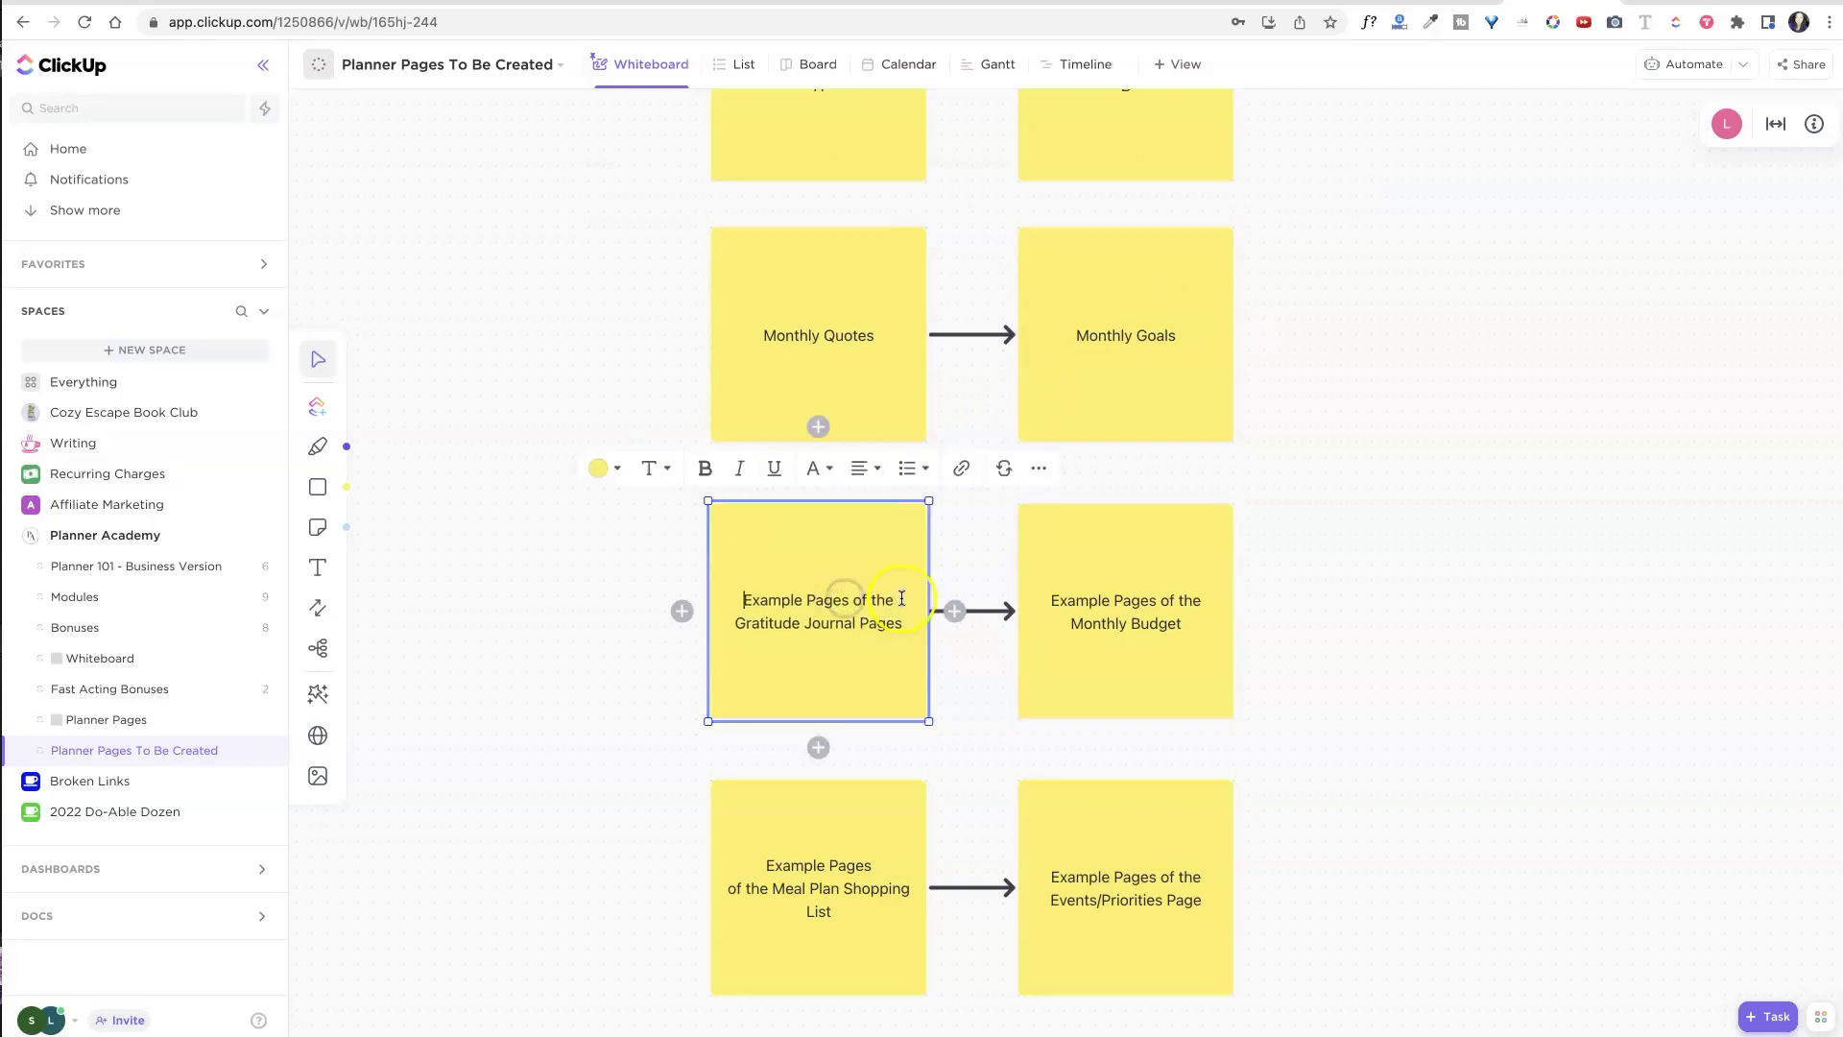
drag(903, 598, 731, 595)
key(BackSpace)
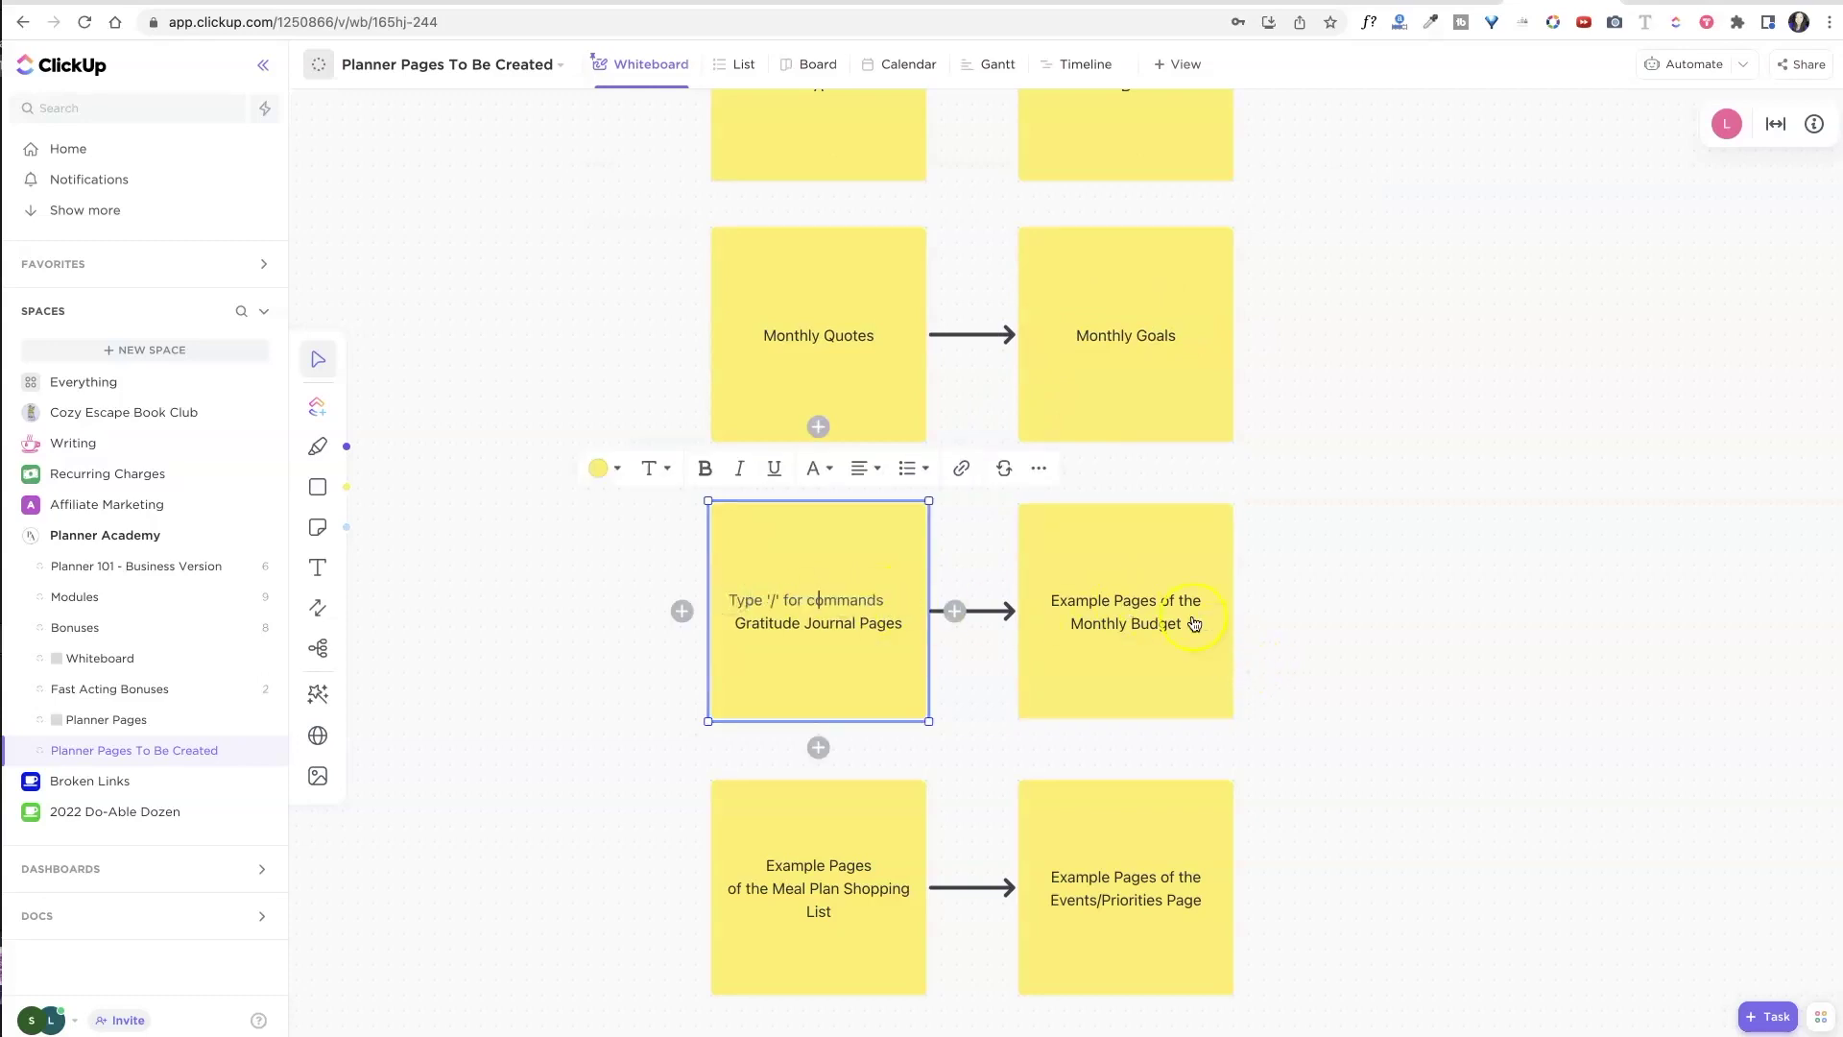
Strip the same prefix from the Monthly Budget and Meal Plan Shopping List notes.
click(1200, 607)
click(1201, 603)
drag(1202, 603, 1021, 593)
key(BackSpace)
scroll(1368, 782, down, 3)
click(819, 699)
click(870, 680)
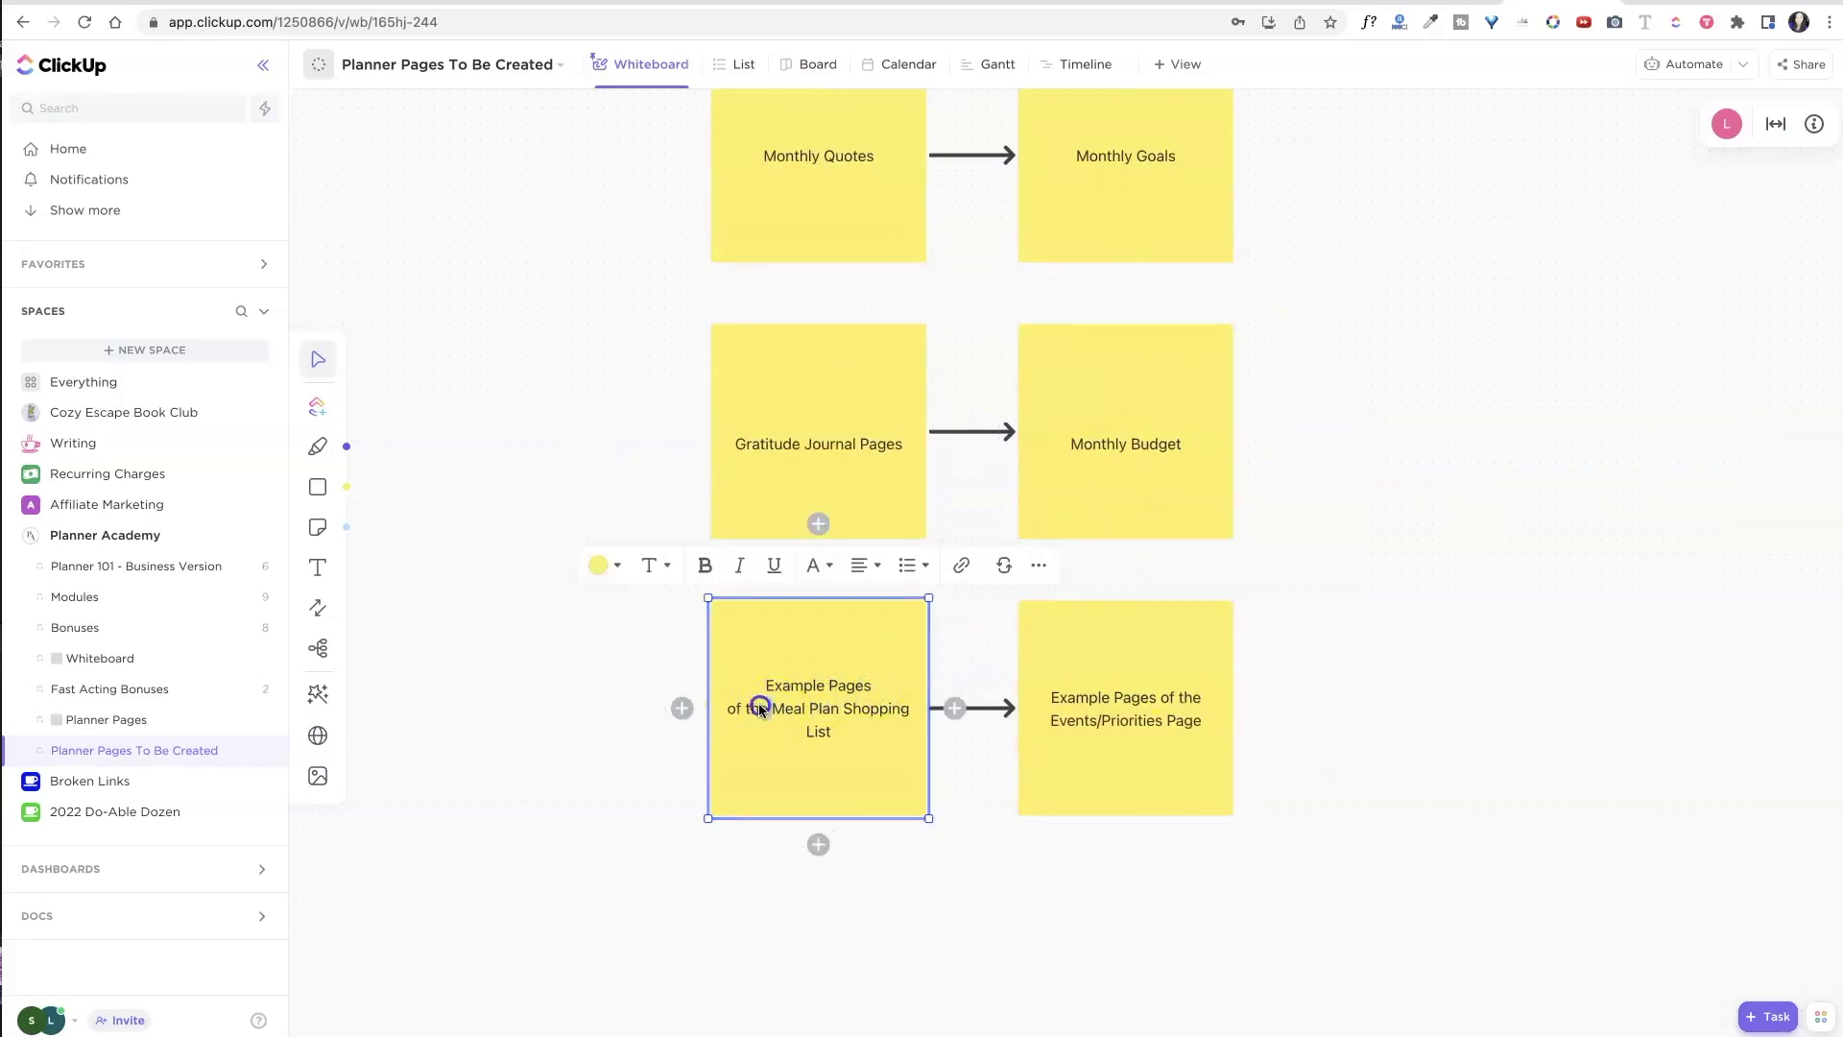
drag(759, 707, 765, 686)
key(BackSpace)
Remove 'Example Pages of the' from the Events/Priorities note.
shift+click(1103, 699)
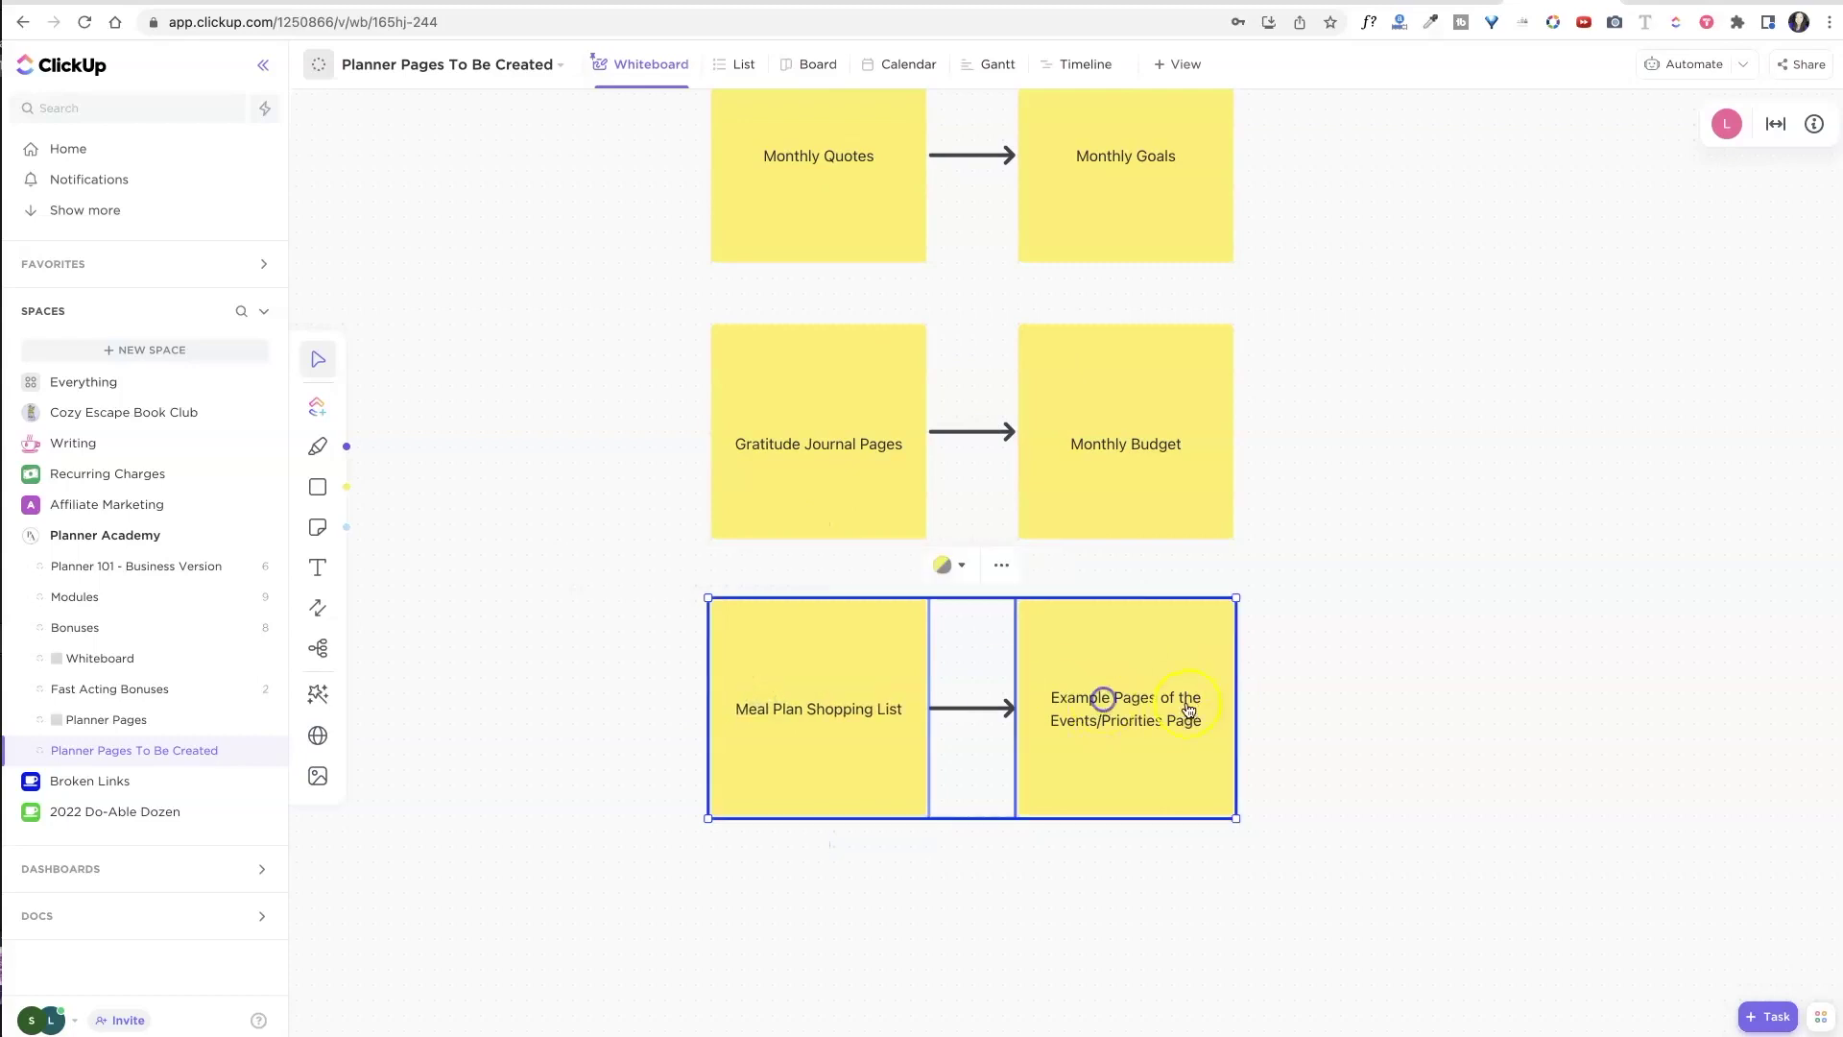
click(1190, 707)
drag(1200, 698, 1022, 684)
key(BackSpace)
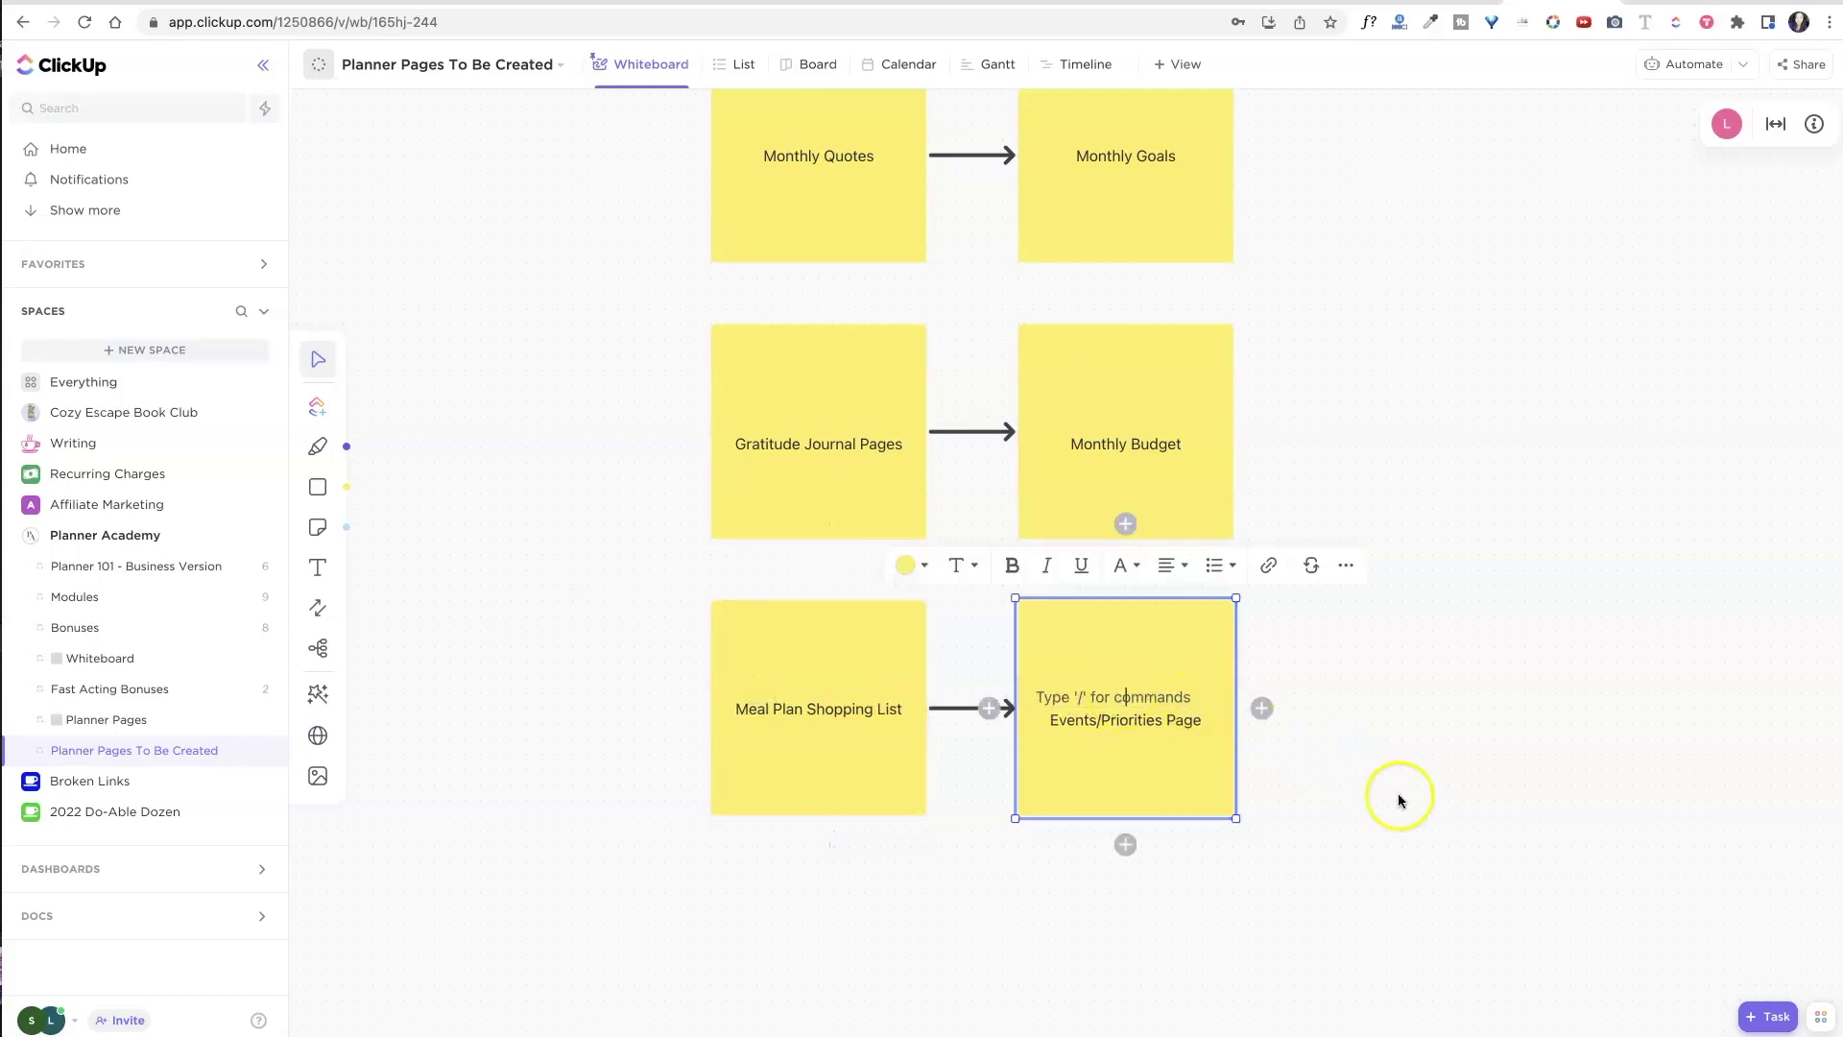
click(1407, 797)
Copy the Meal Plan/Events note pair with its arrow and place the duplicate in a third row.
scroll(1292, 555, up, 7)
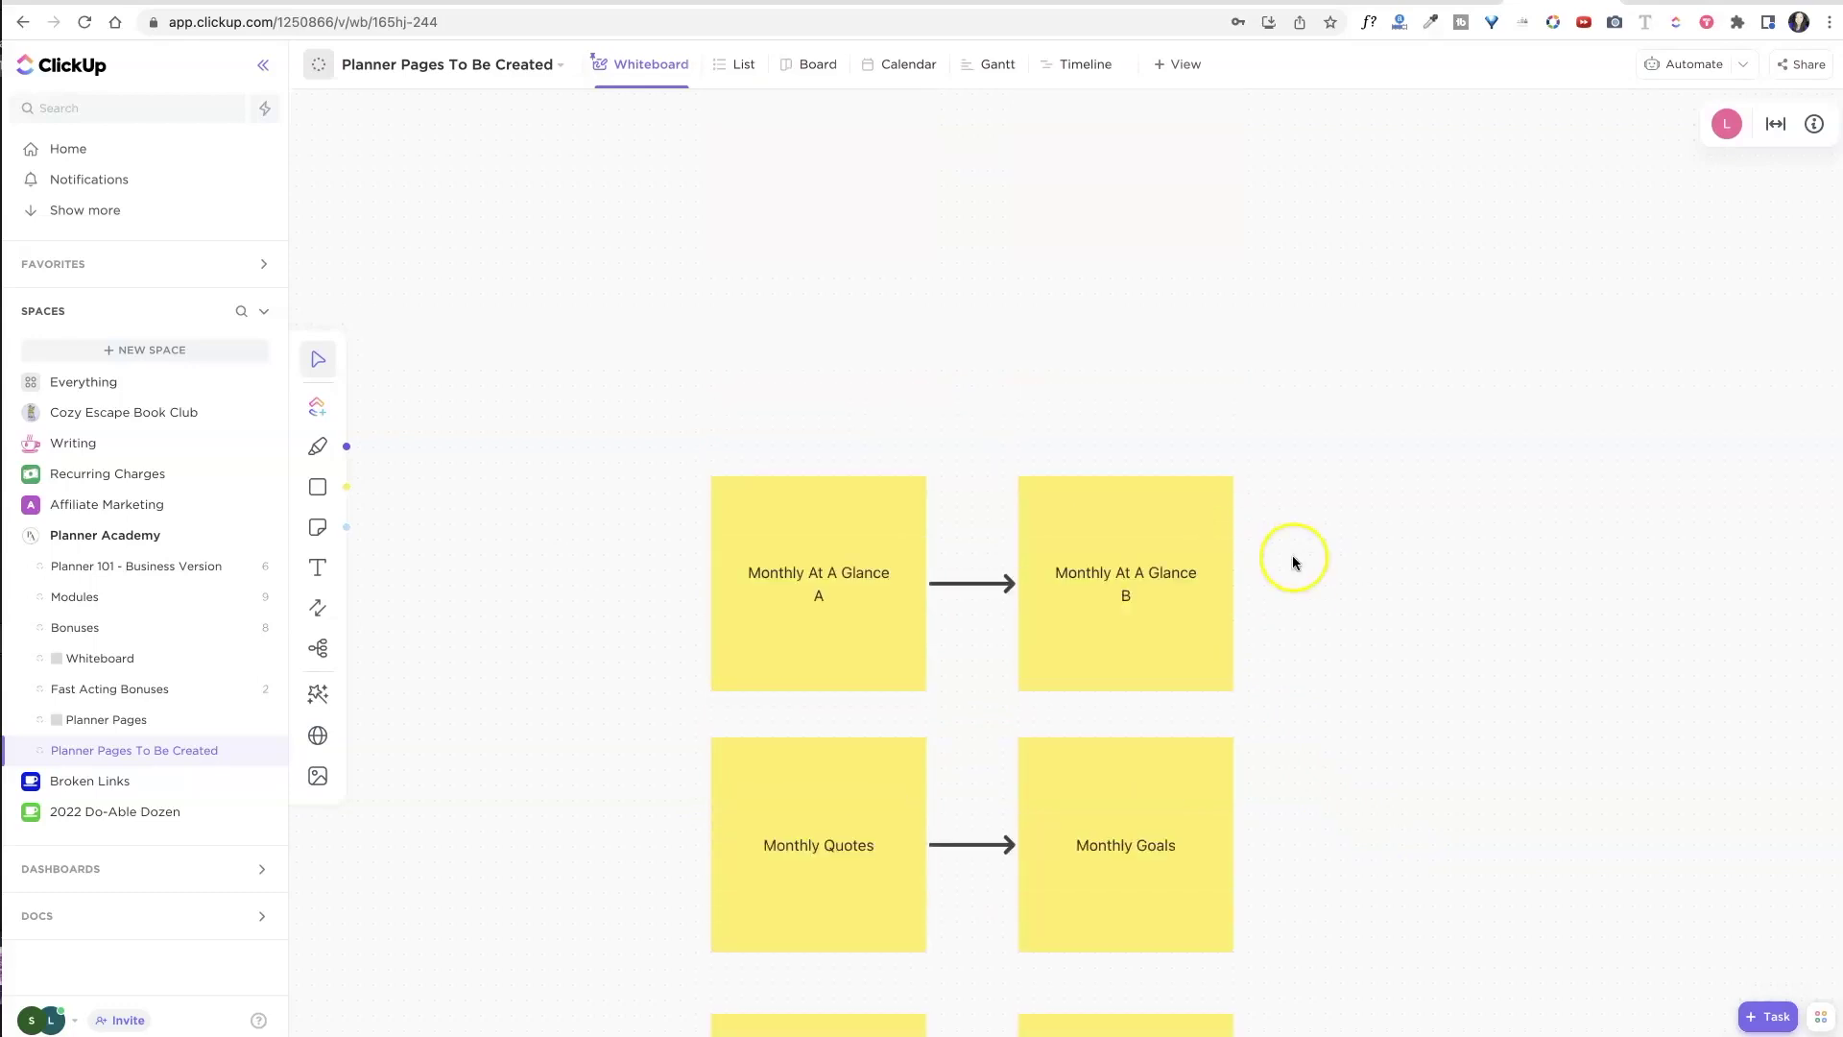
scroll(1104, 457, up, 3)
scroll(1104, 463, down, 10)
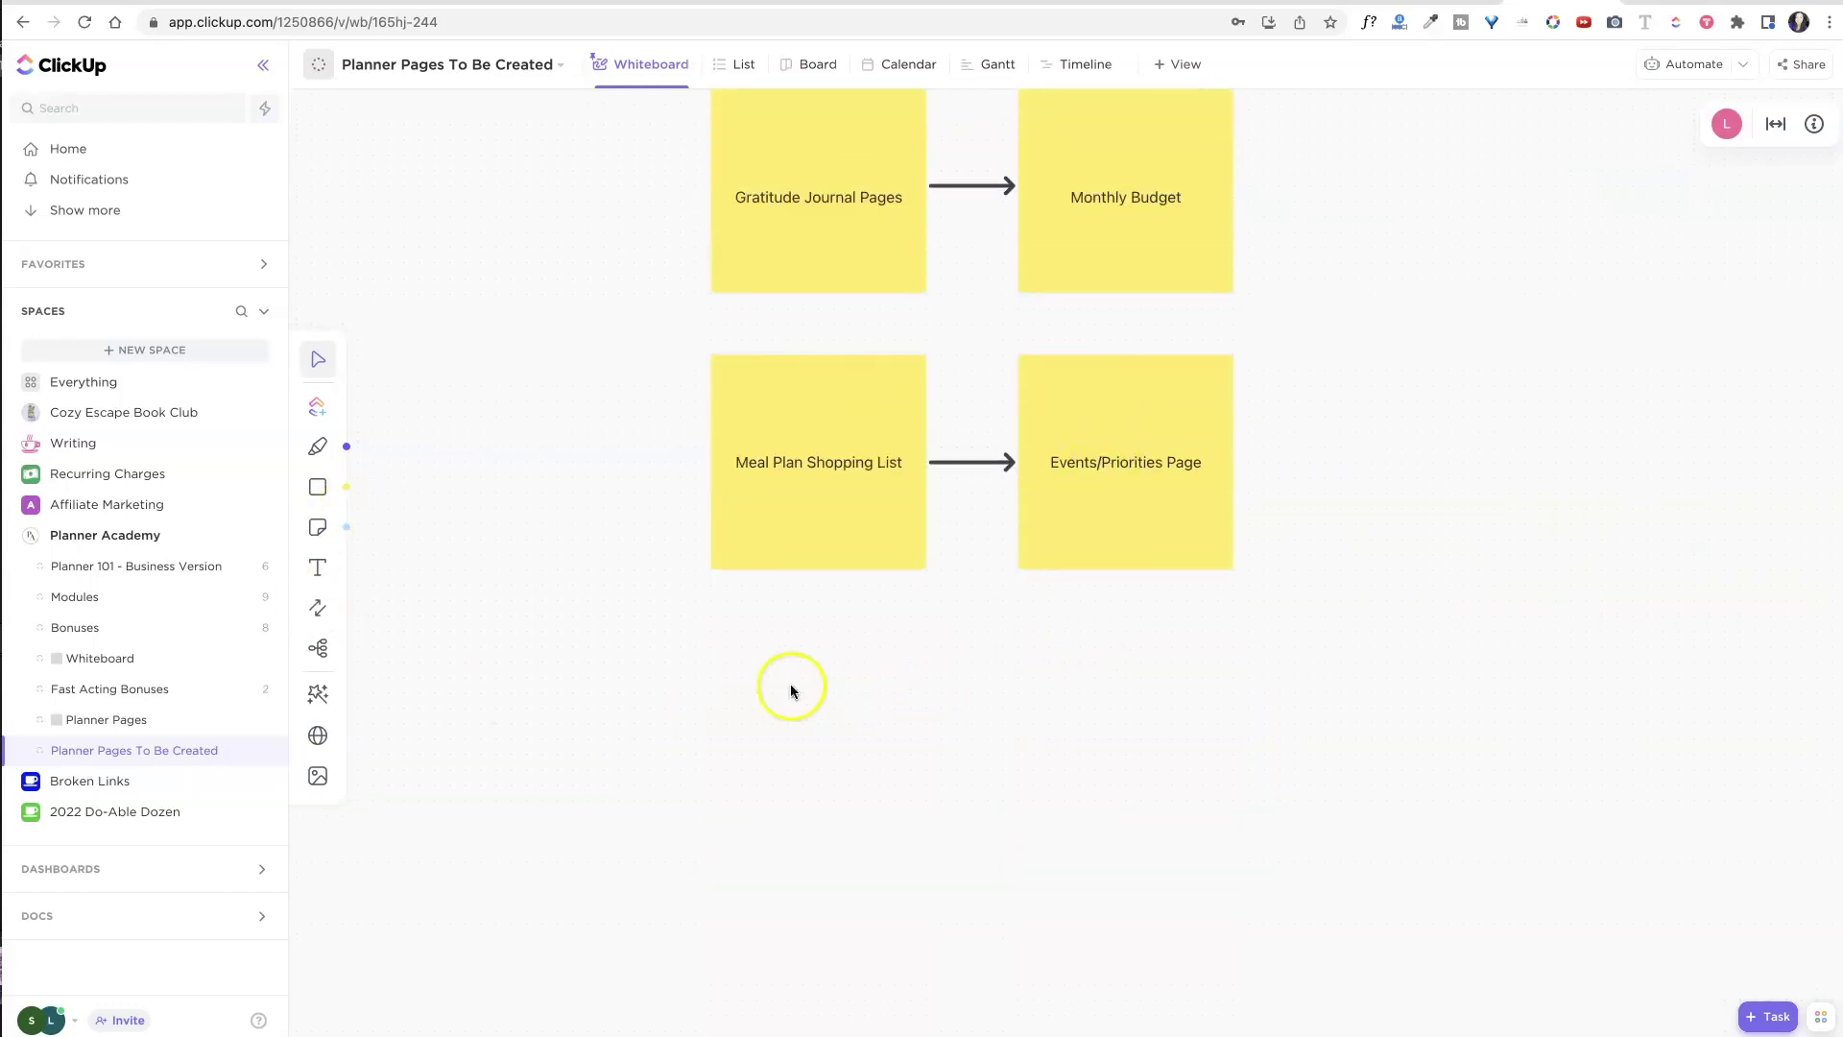
drag(1033, 580, 726, 501)
key(ctrl+c)
key(ctrl+v)
drag(959, 547, 1060, 736)
click(847, 737)
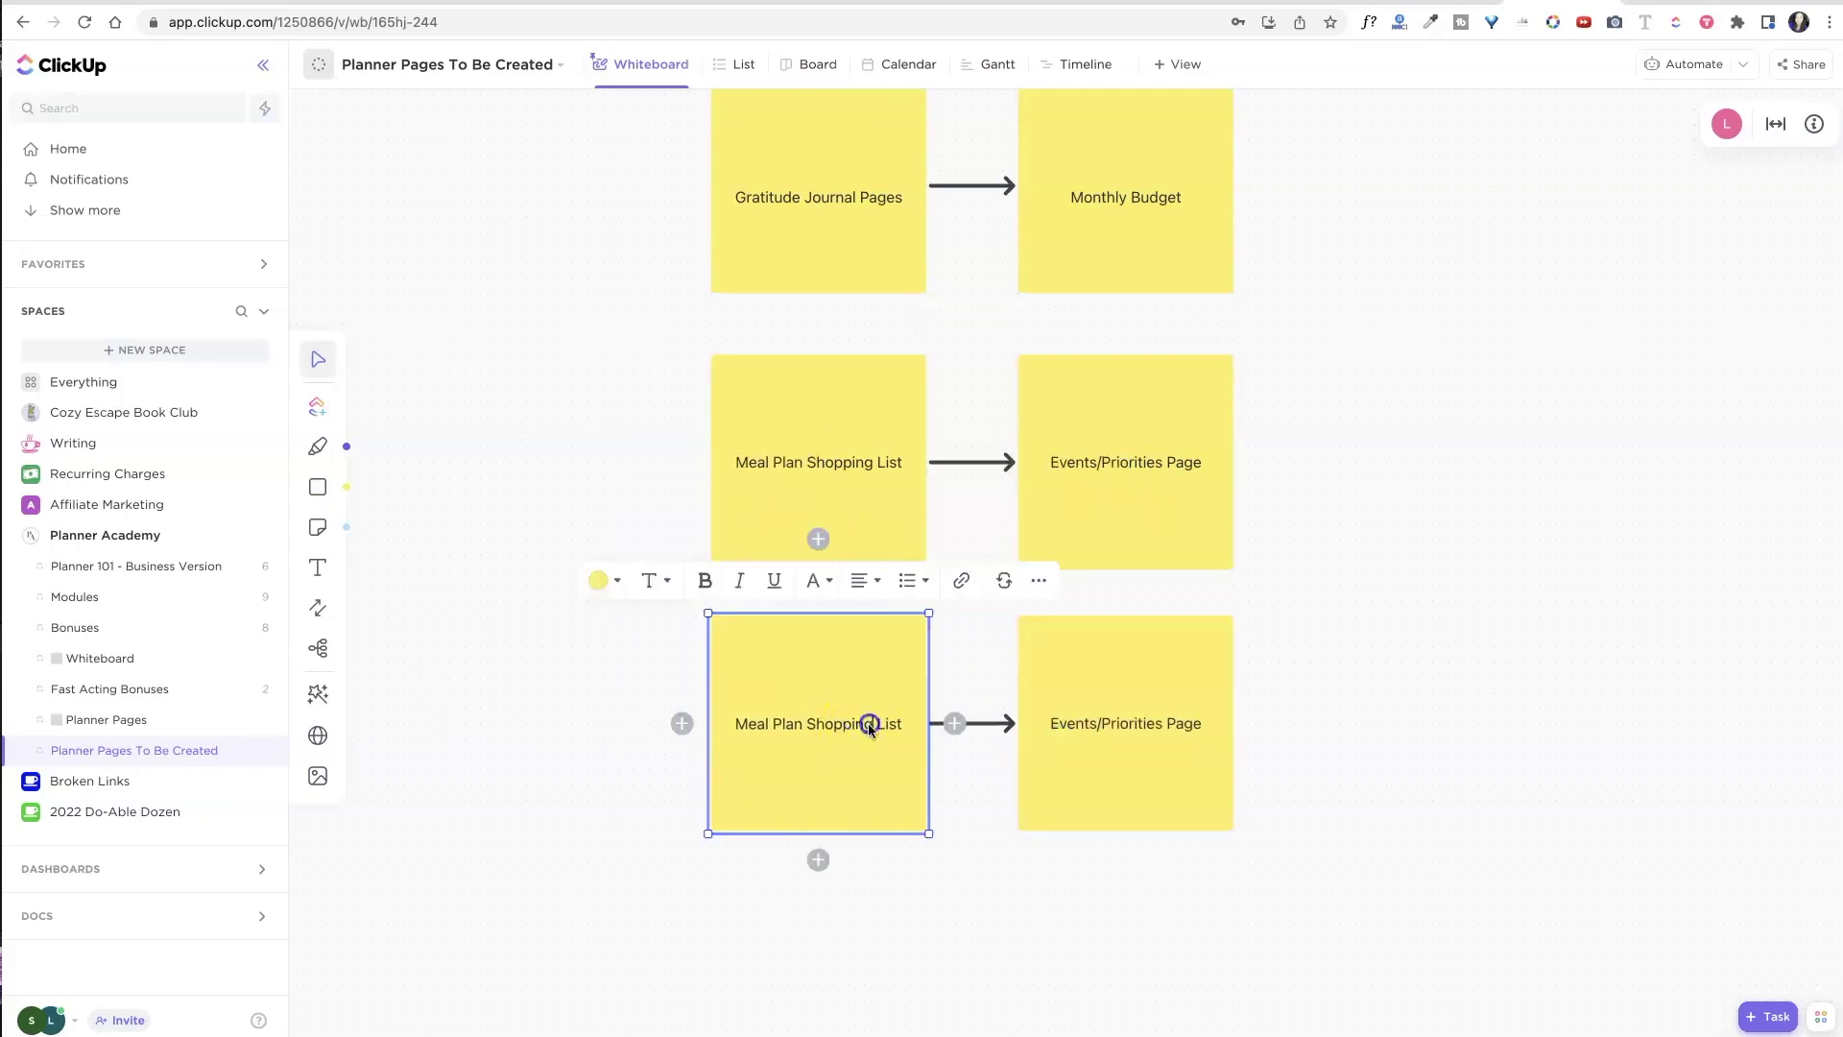
Relabel both copied notes 'Weekly Pages'.
double_click(875, 728)
text(Weekly Pages)
click(1104, 724)
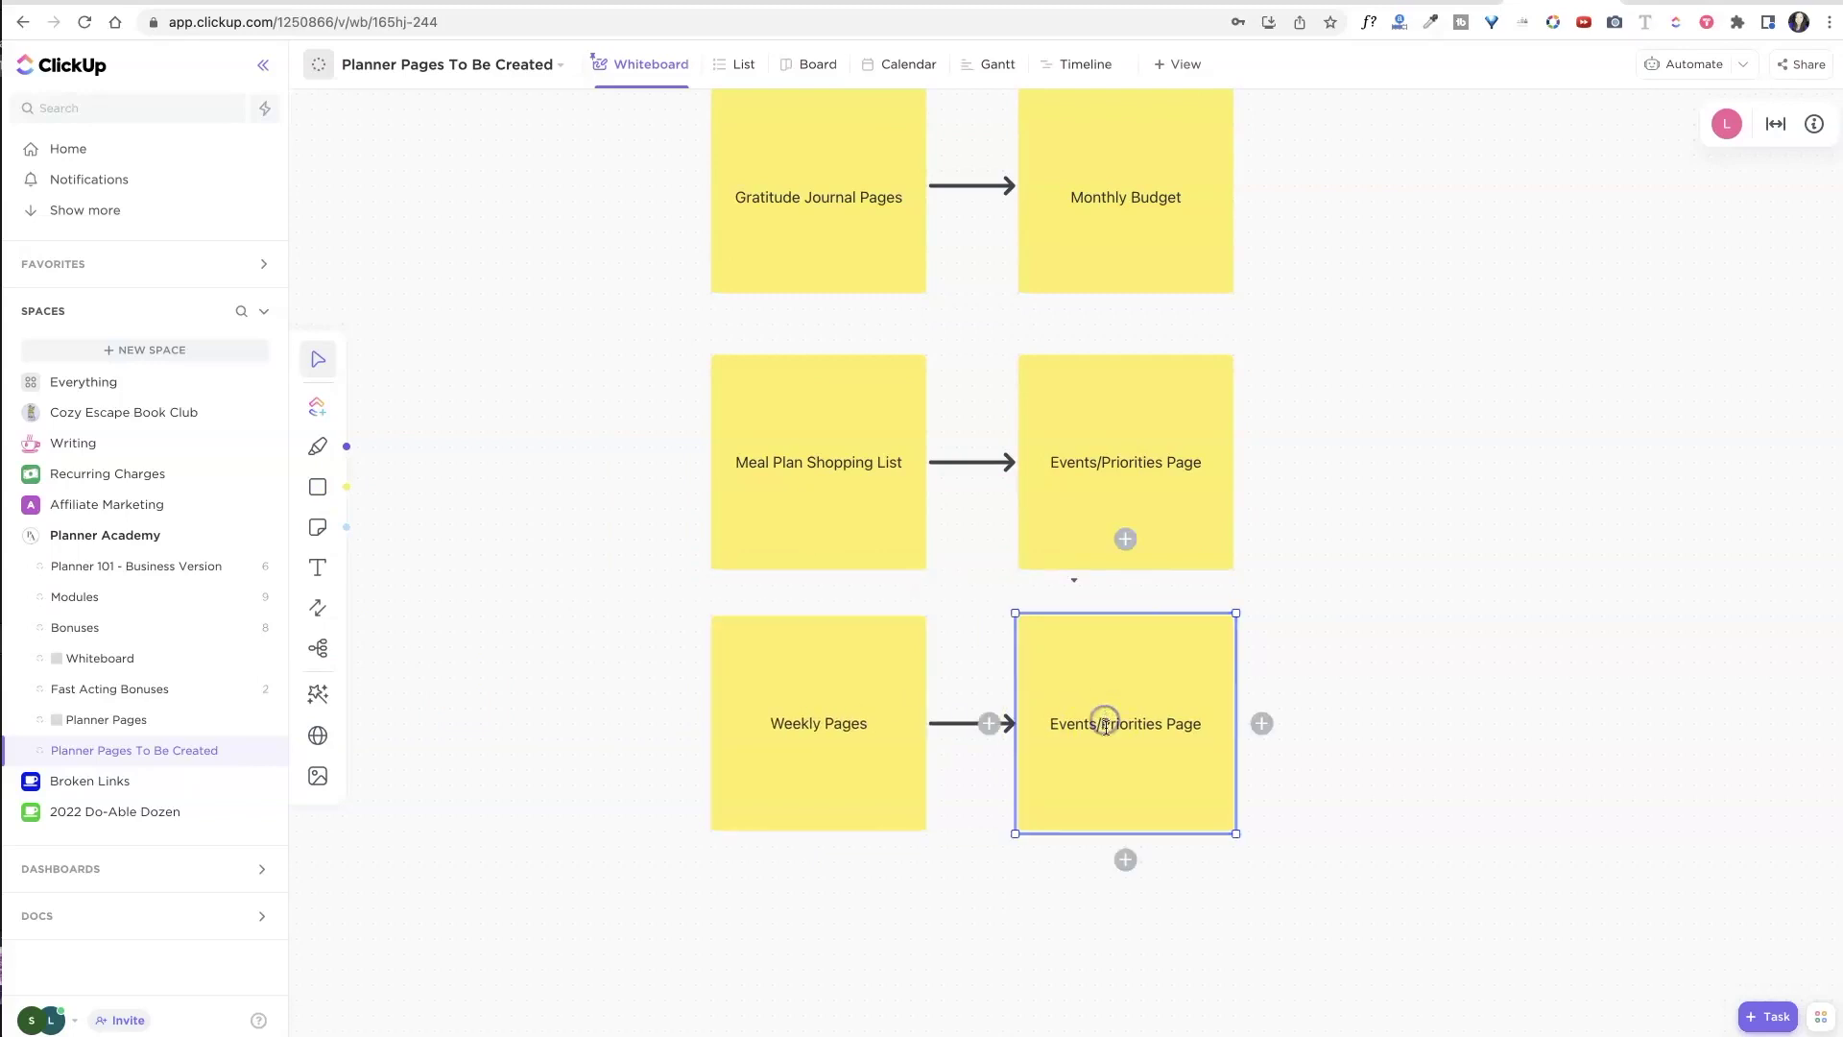
double_click(1106, 726)
key(ctrl+a)
text(Wee)
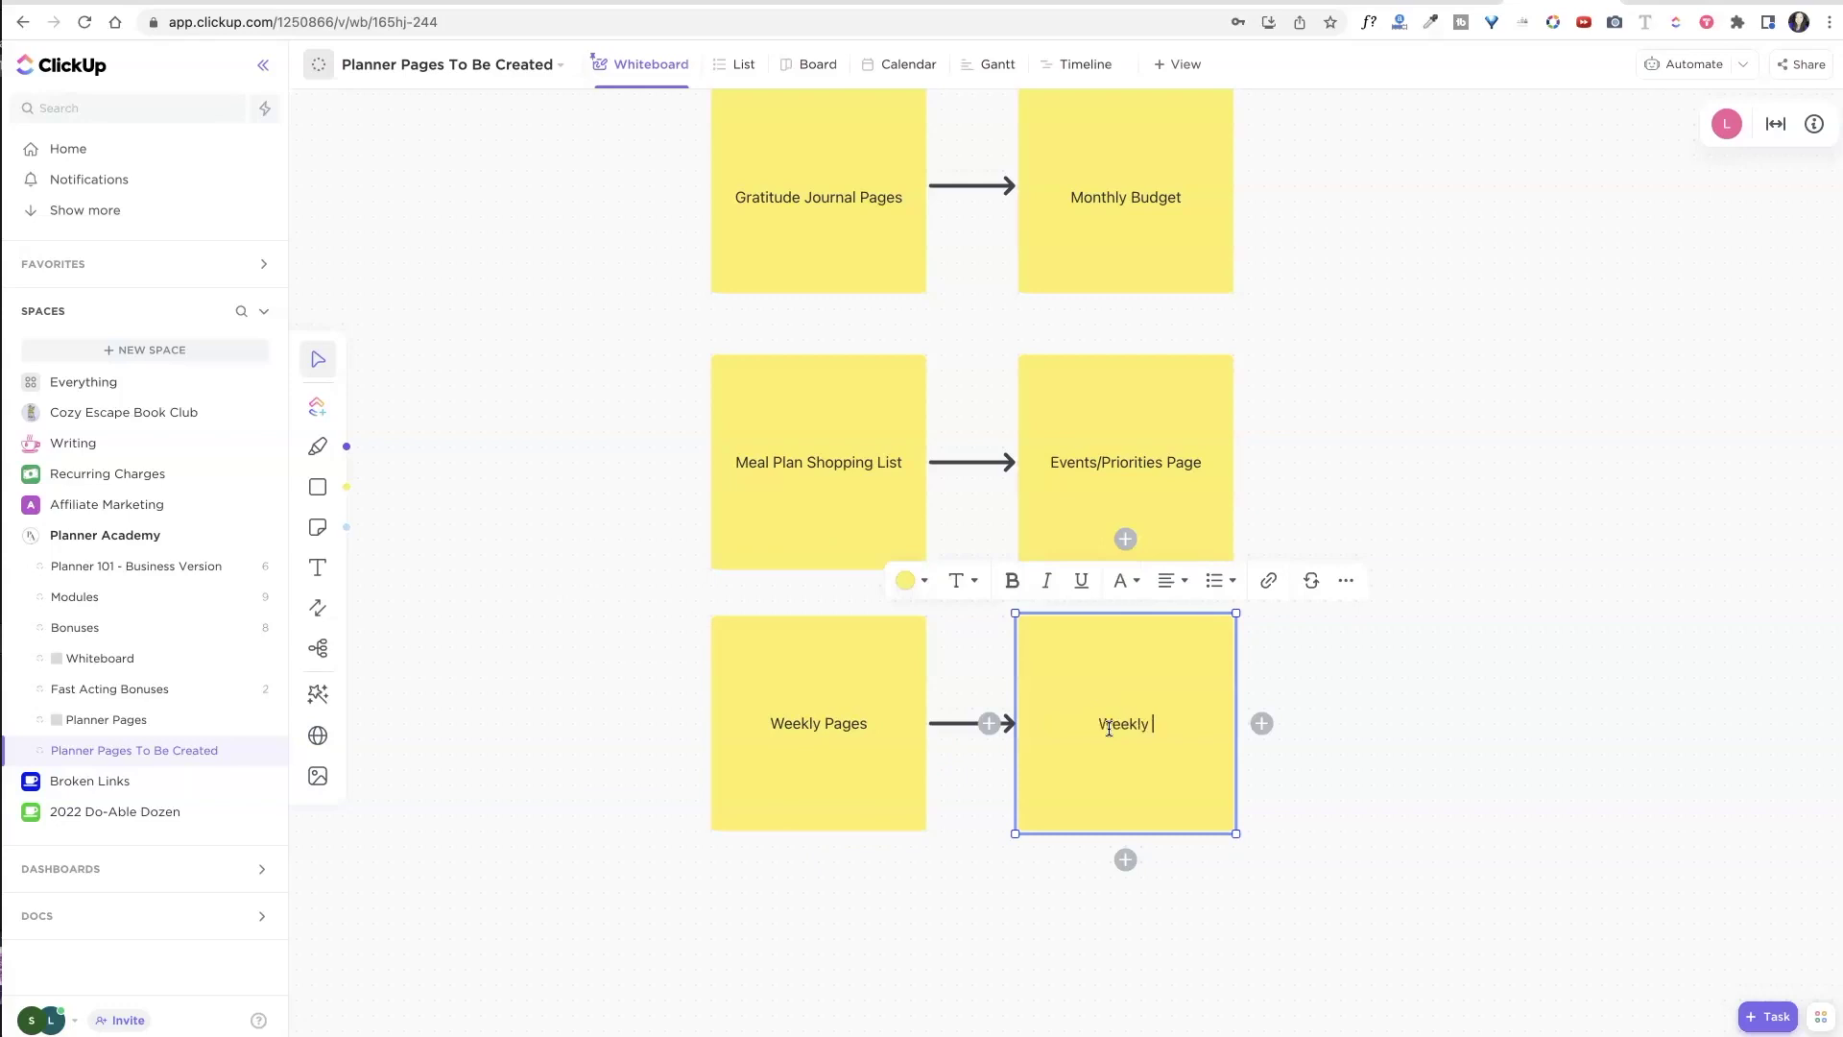
click(847, 859)
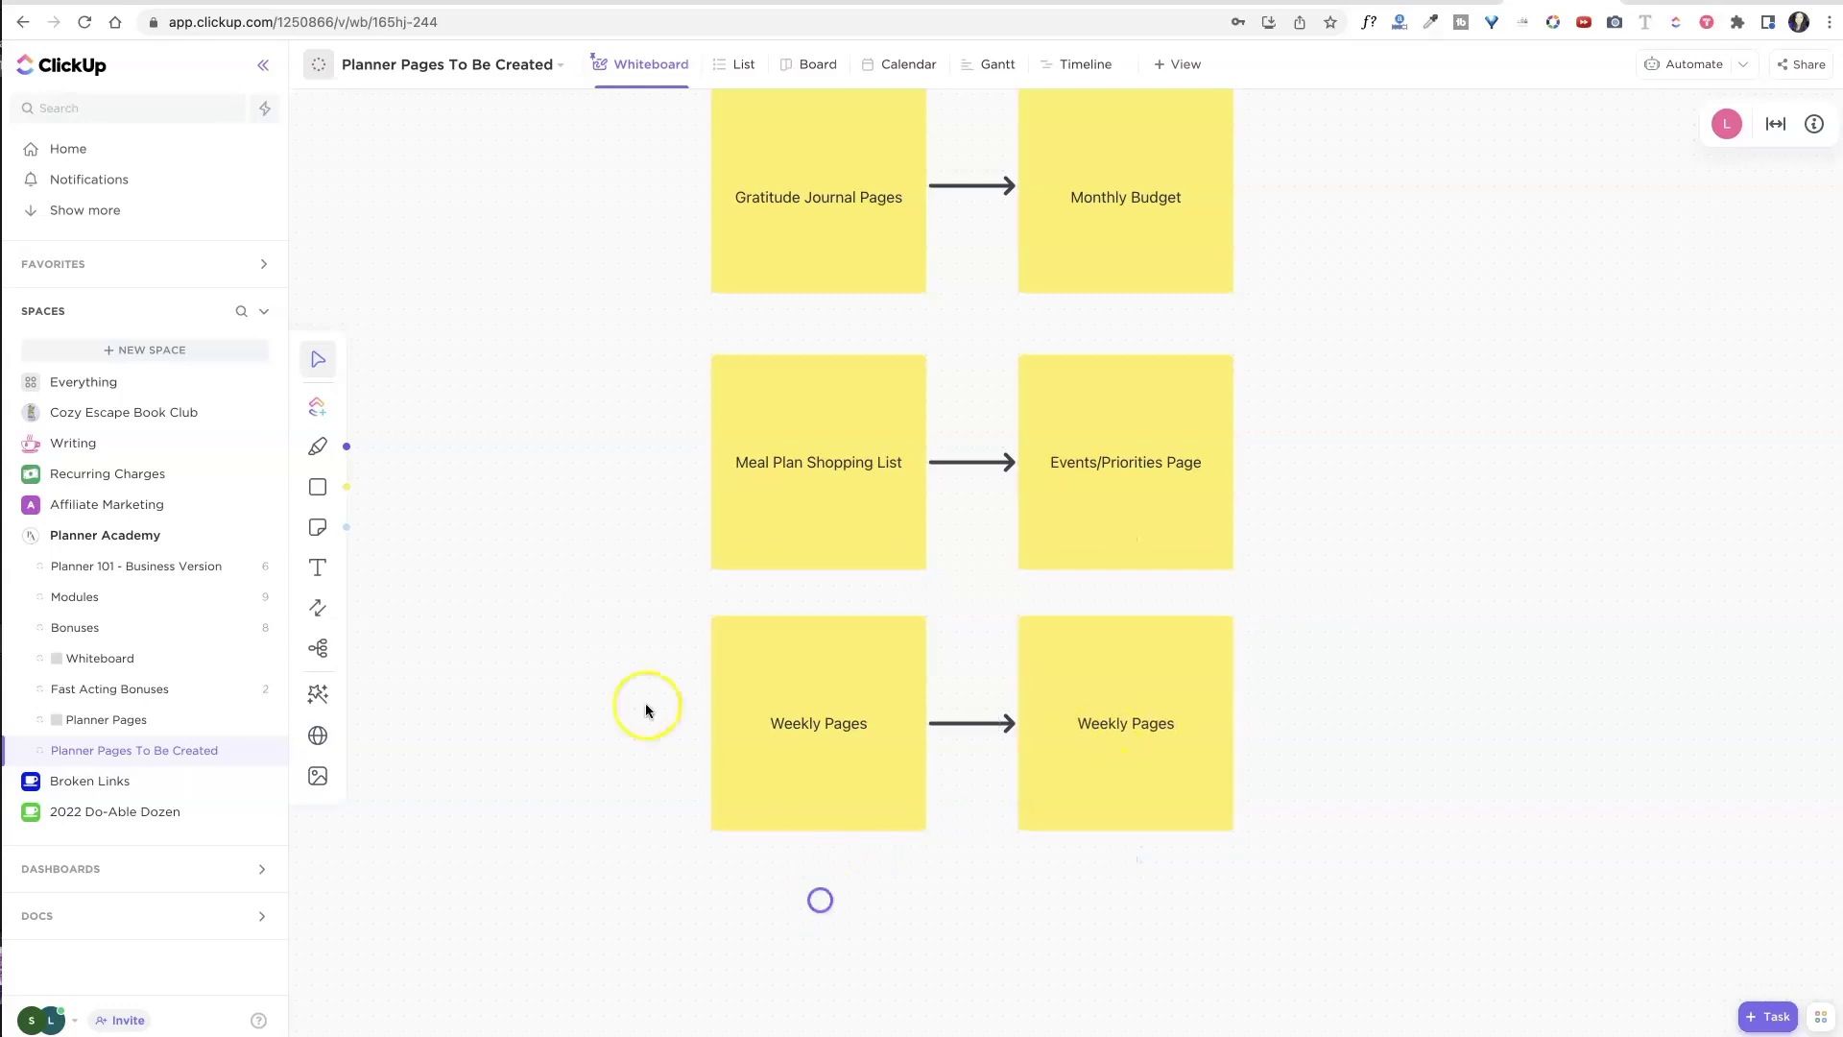
scroll(522, 378, down, 3)
Add a text box below the notes reading 'Rinse and repeat until you get to December'.
click(318, 570)
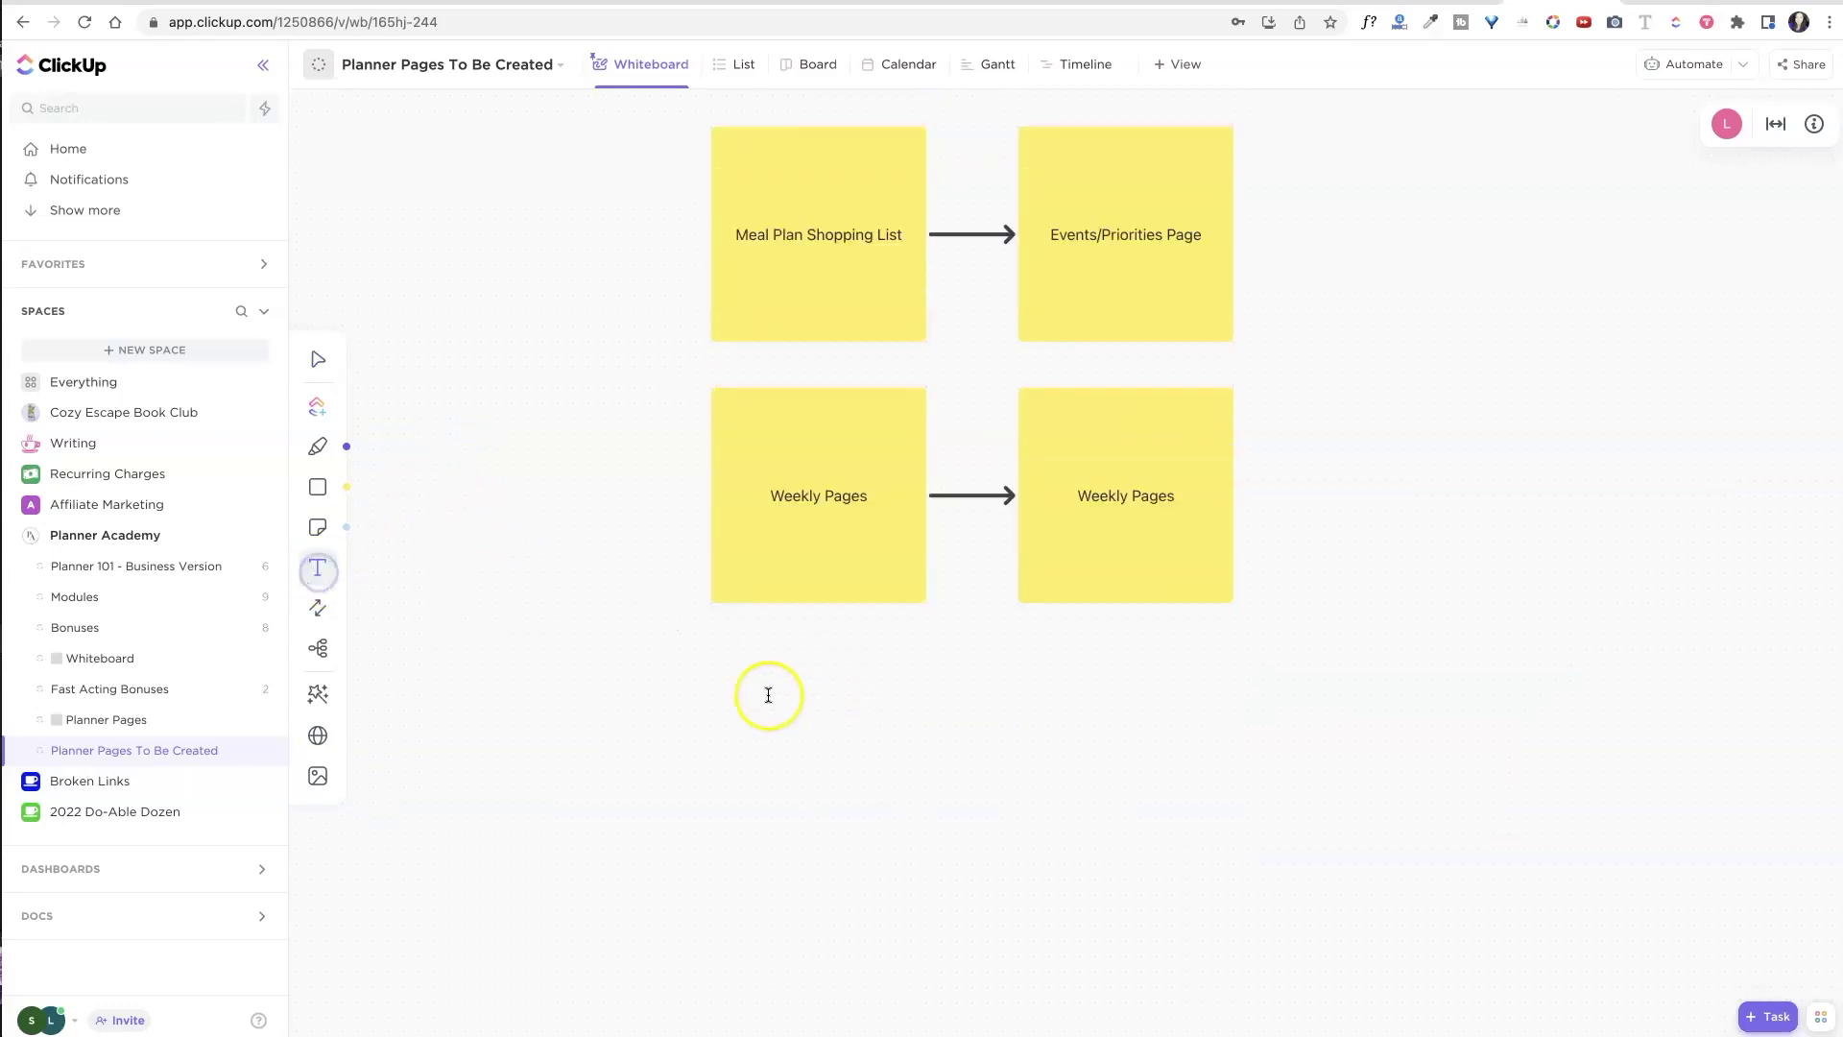
click(816, 726)
text(Rinse and repeat until you get to December)
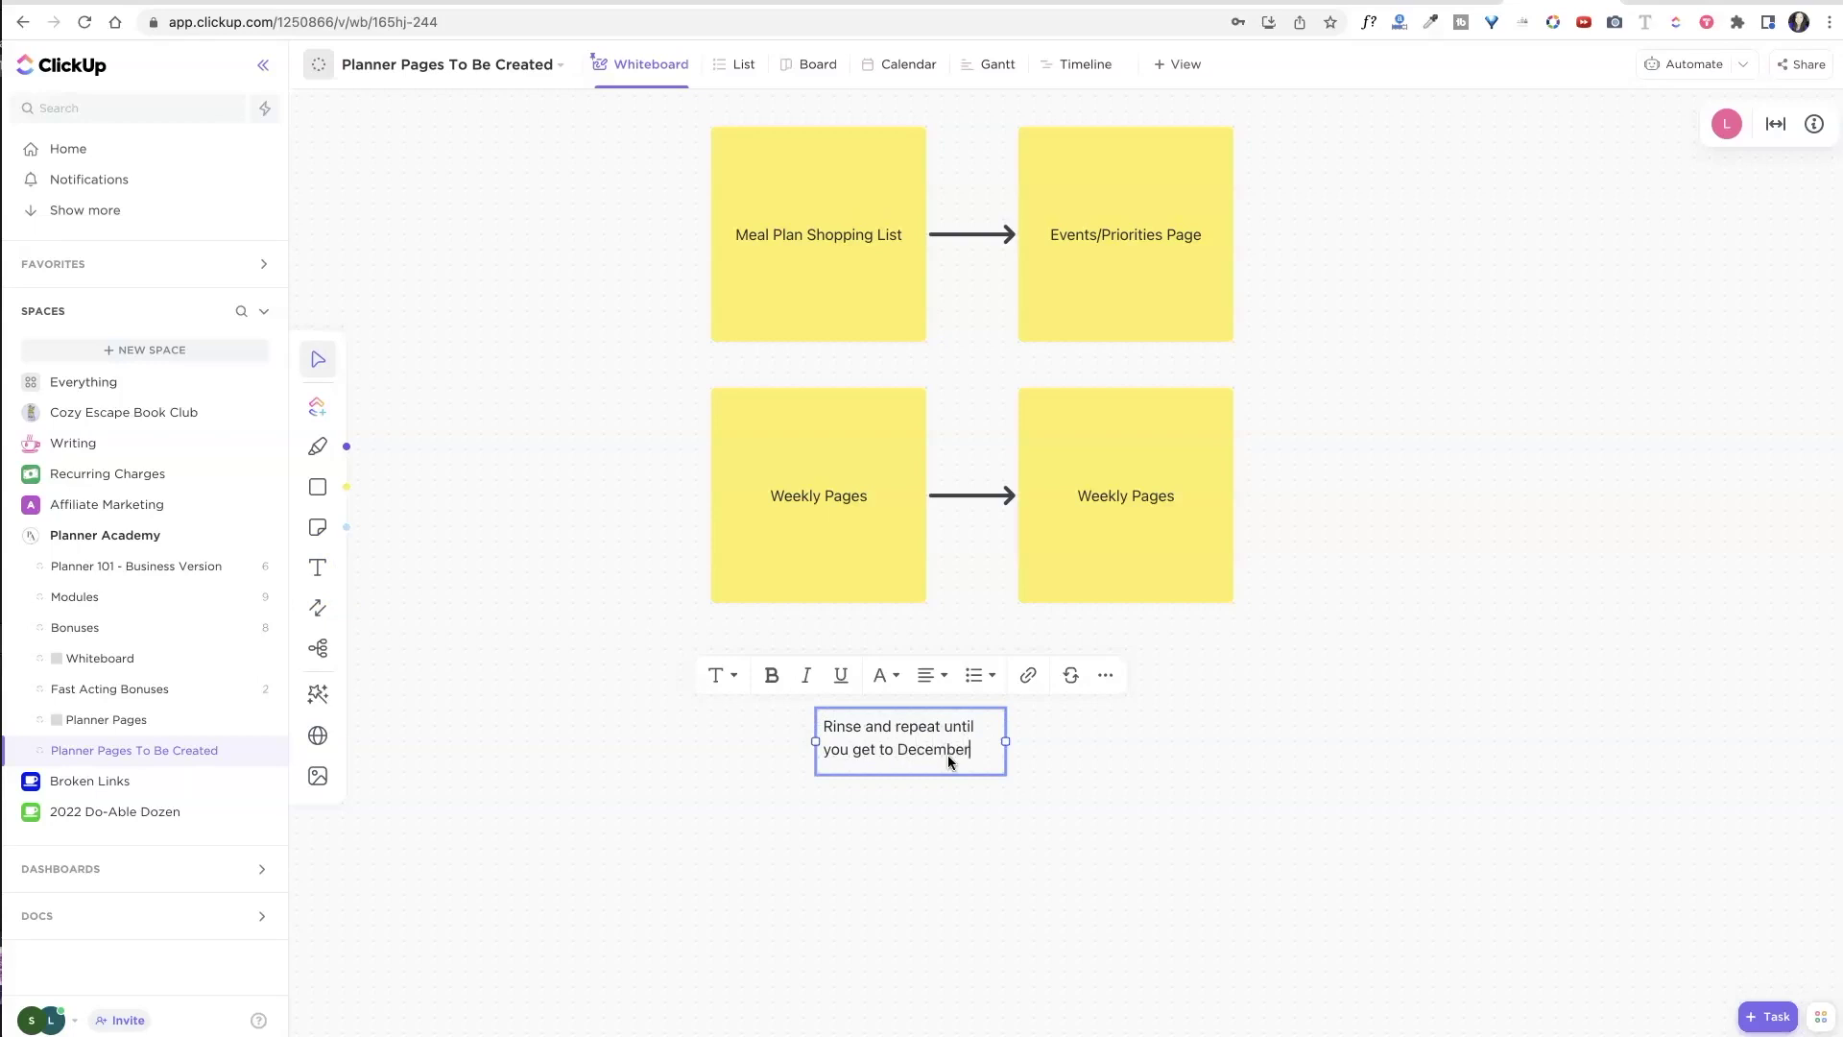
click(893, 677)
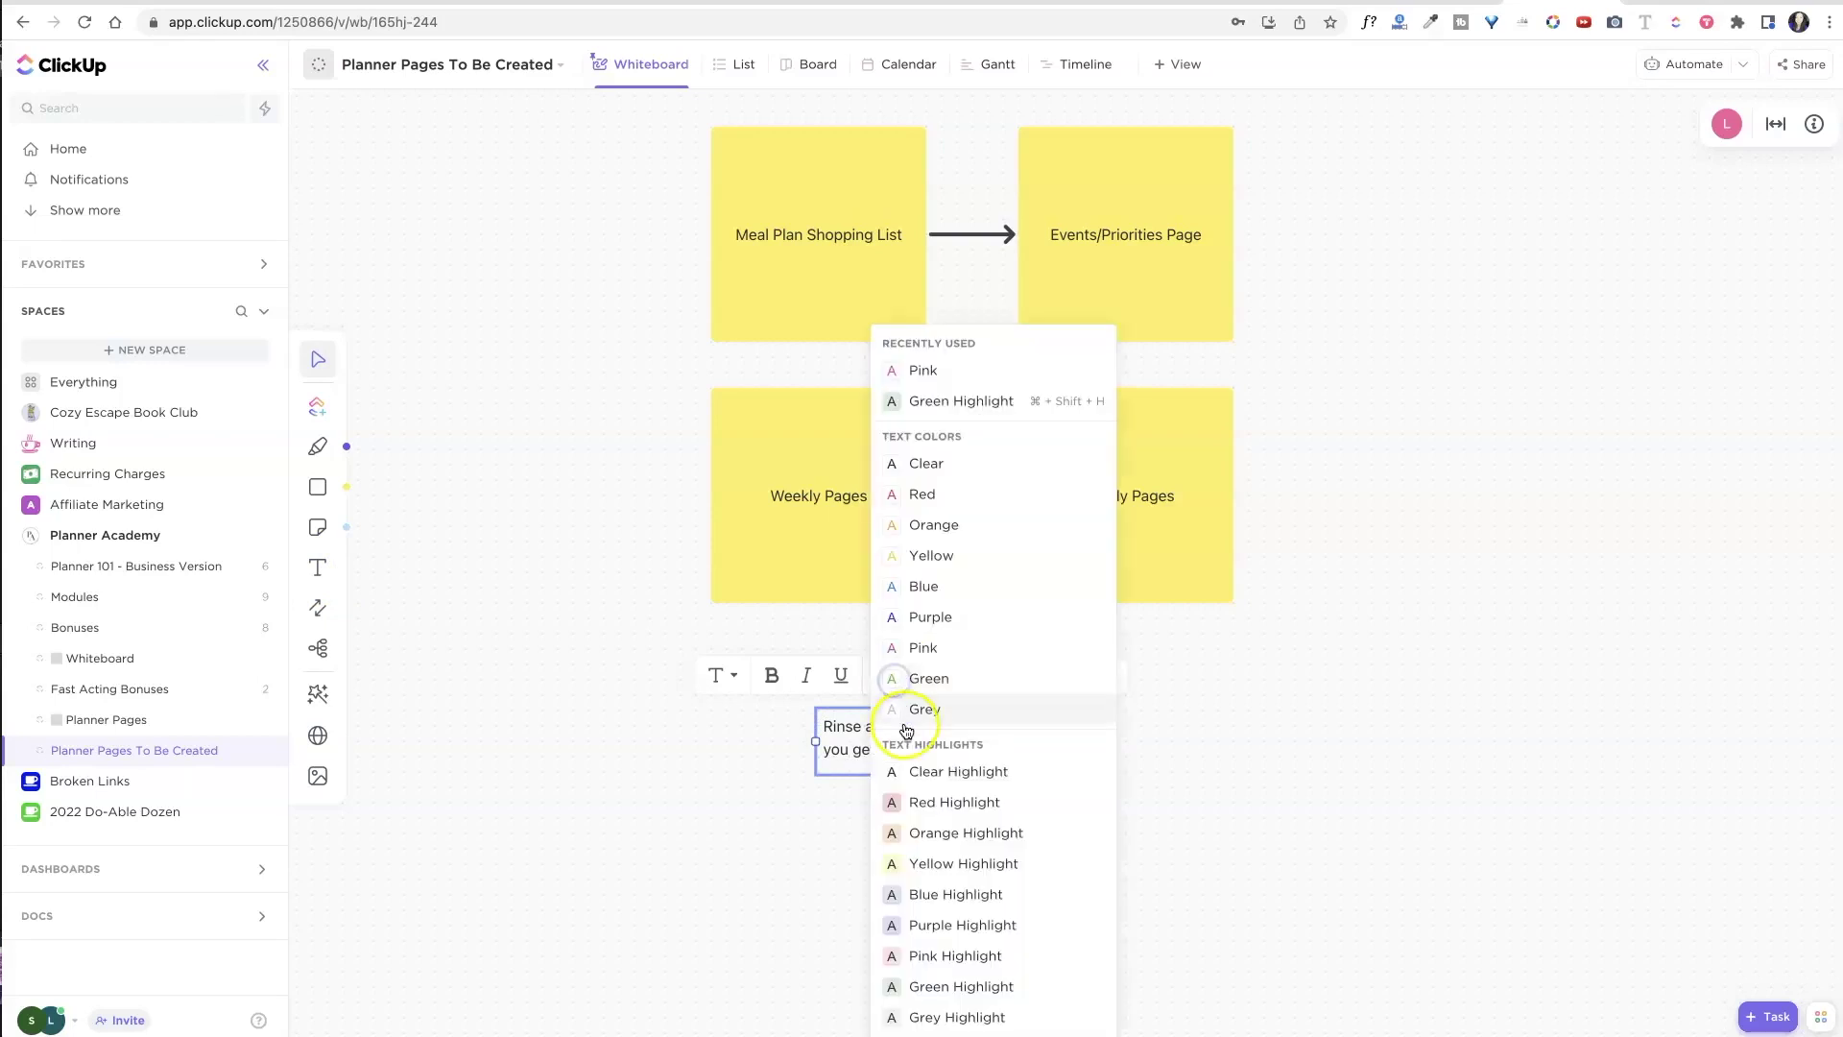
click(930, 372)
Make the Rinse and repeat text pink and widen its text box.
click(801, 797)
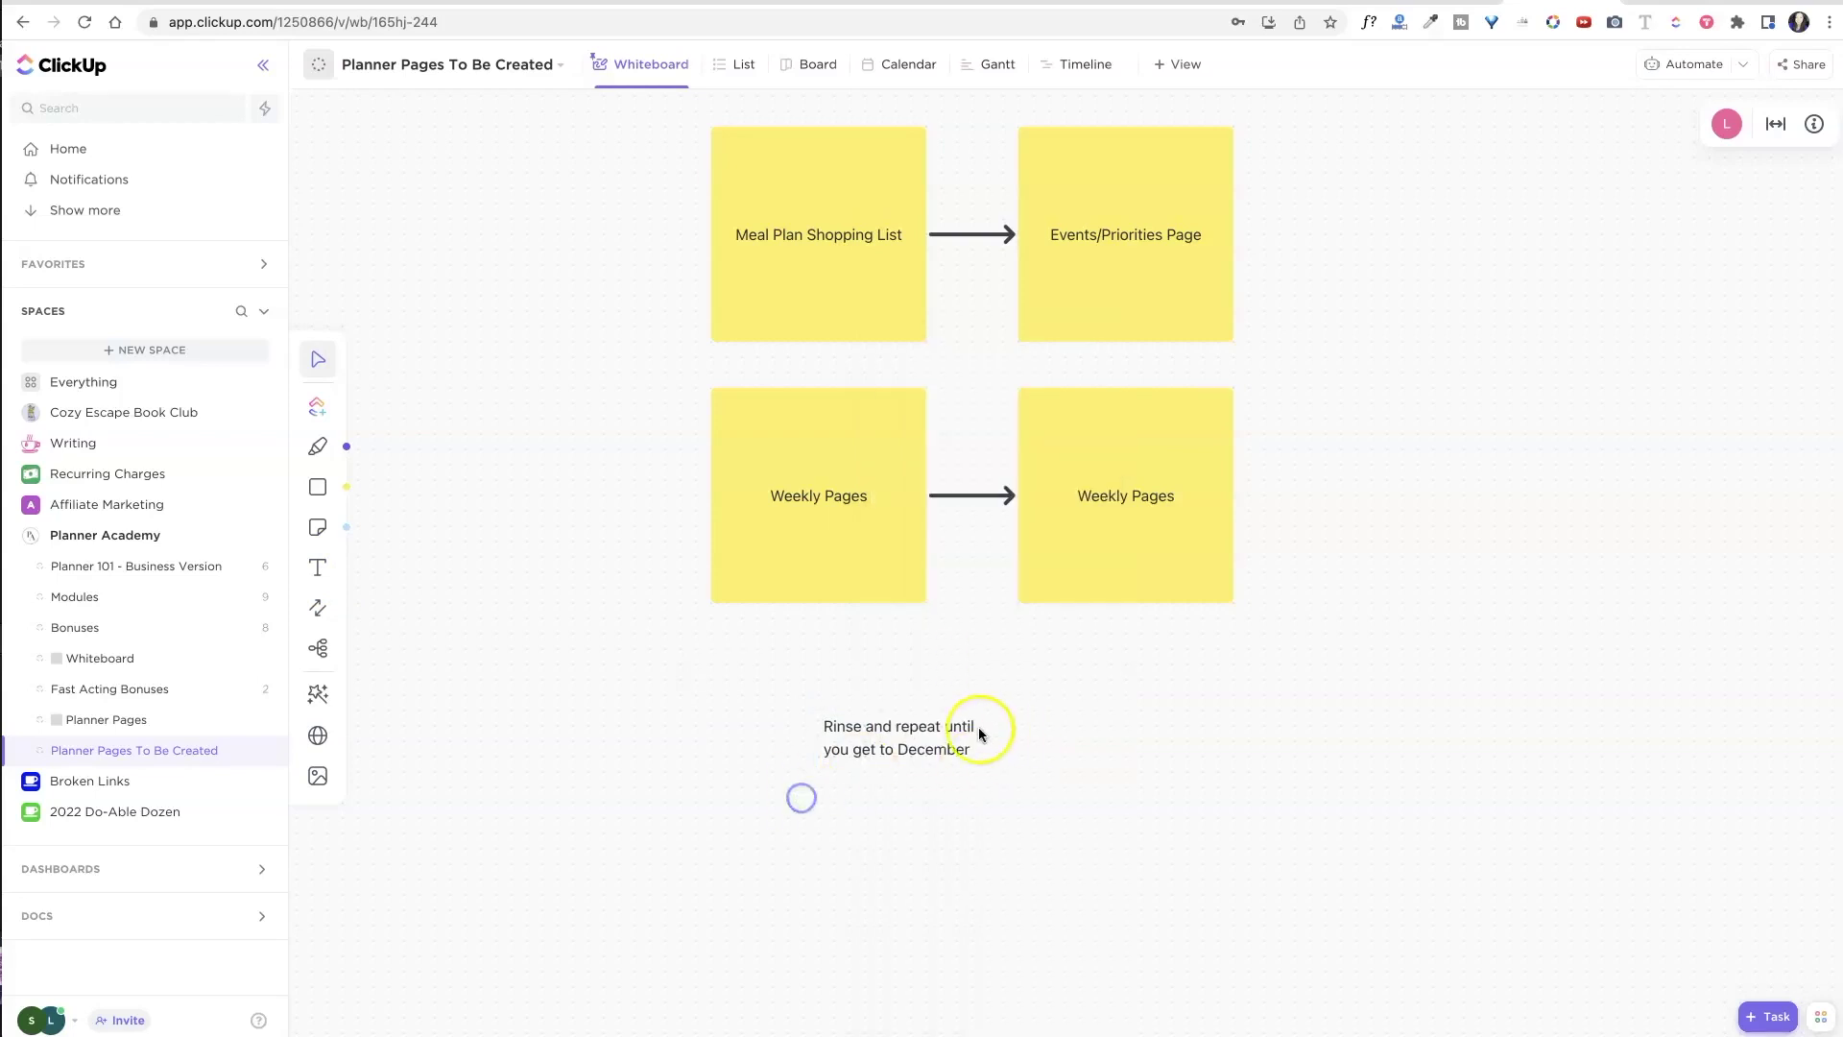
click(950, 742)
click(891, 677)
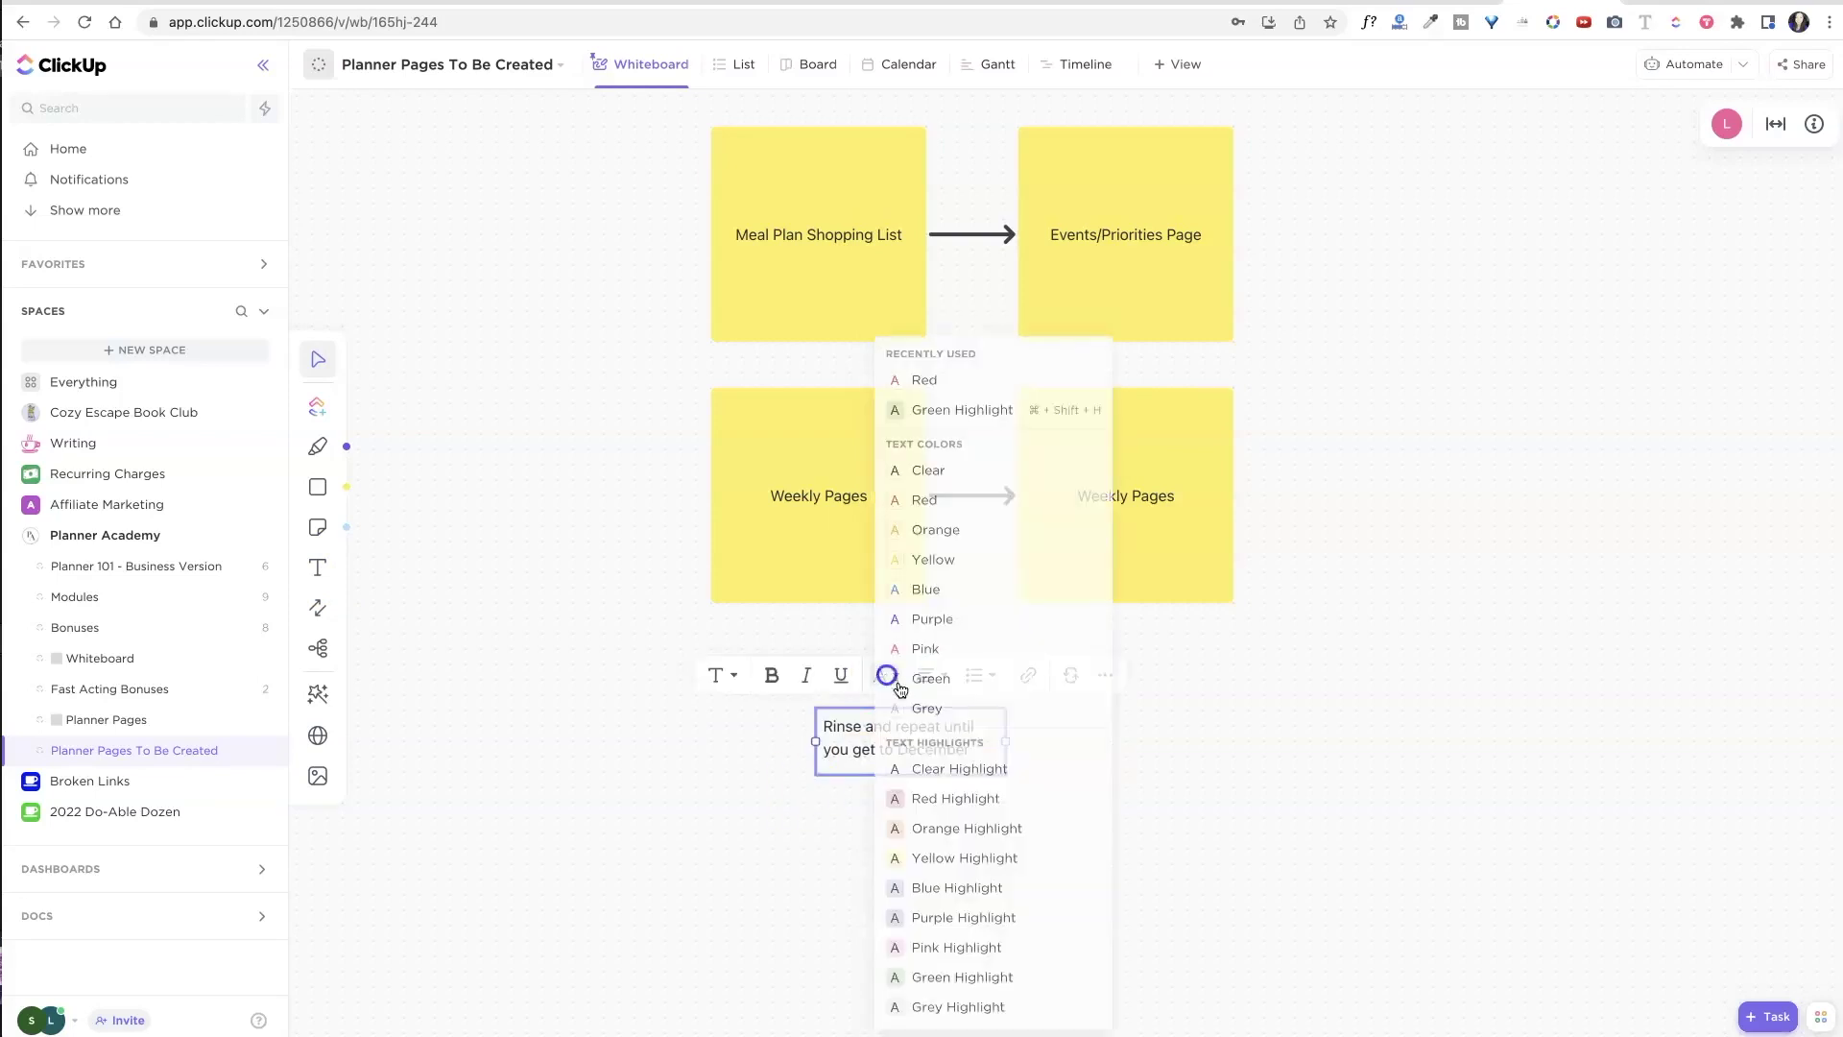
click(939, 637)
drag(1004, 740, 1214, 736)
drag(817, 726, 800, 729)
click(1019, 837)
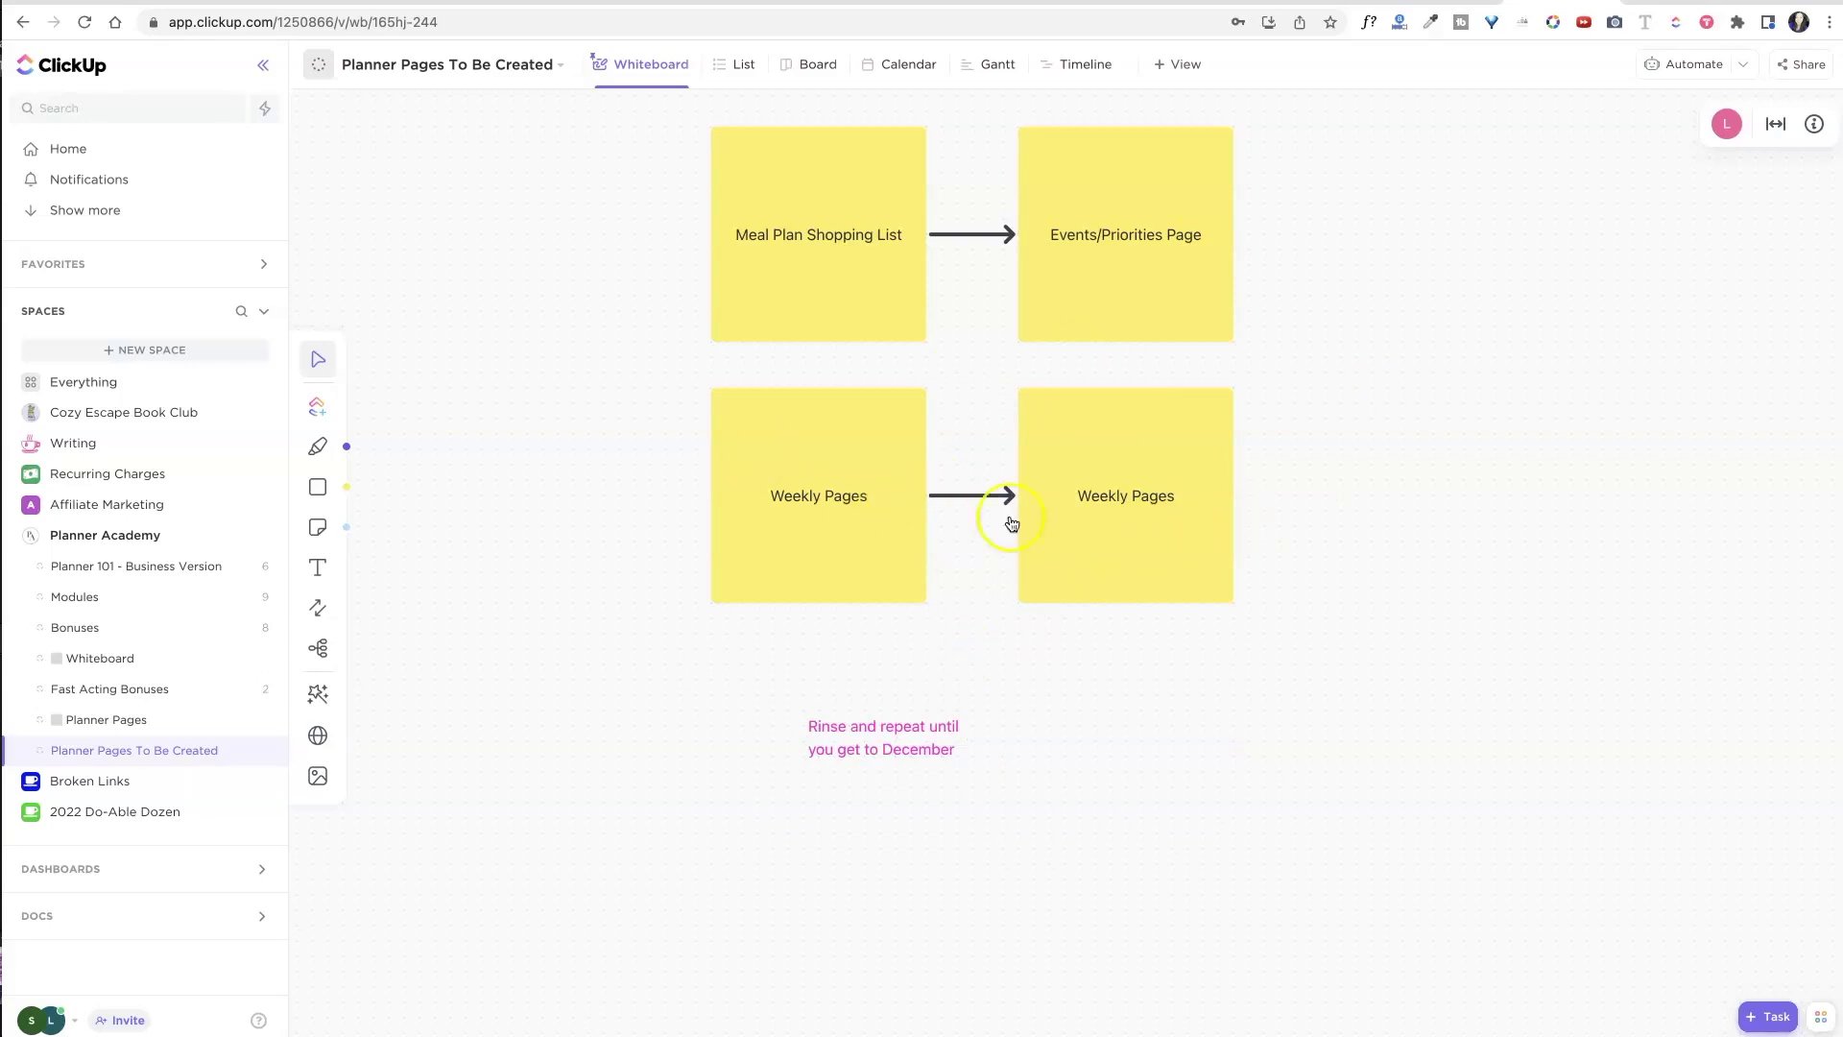
Upload the November weekly layout JPEG onto the whiteboard.
click(318, 776)
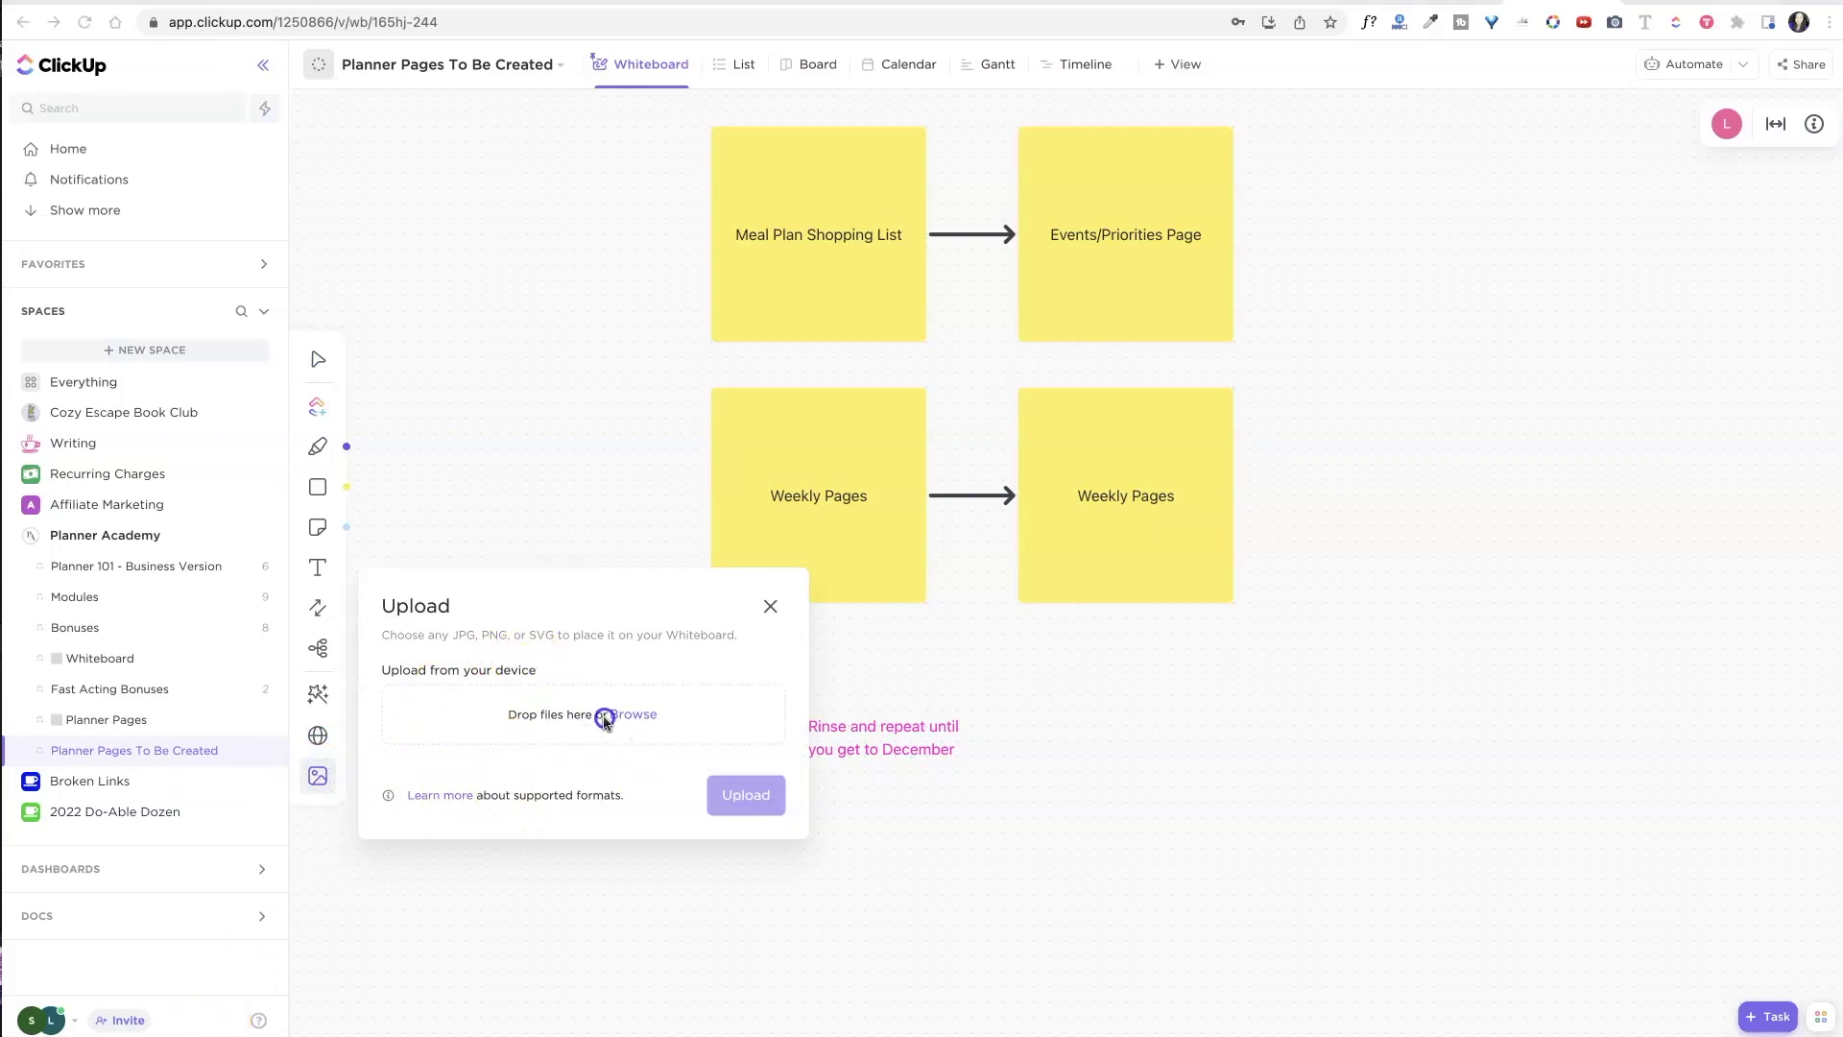
drag(626, 726, 625, 725)
click(712, 798)
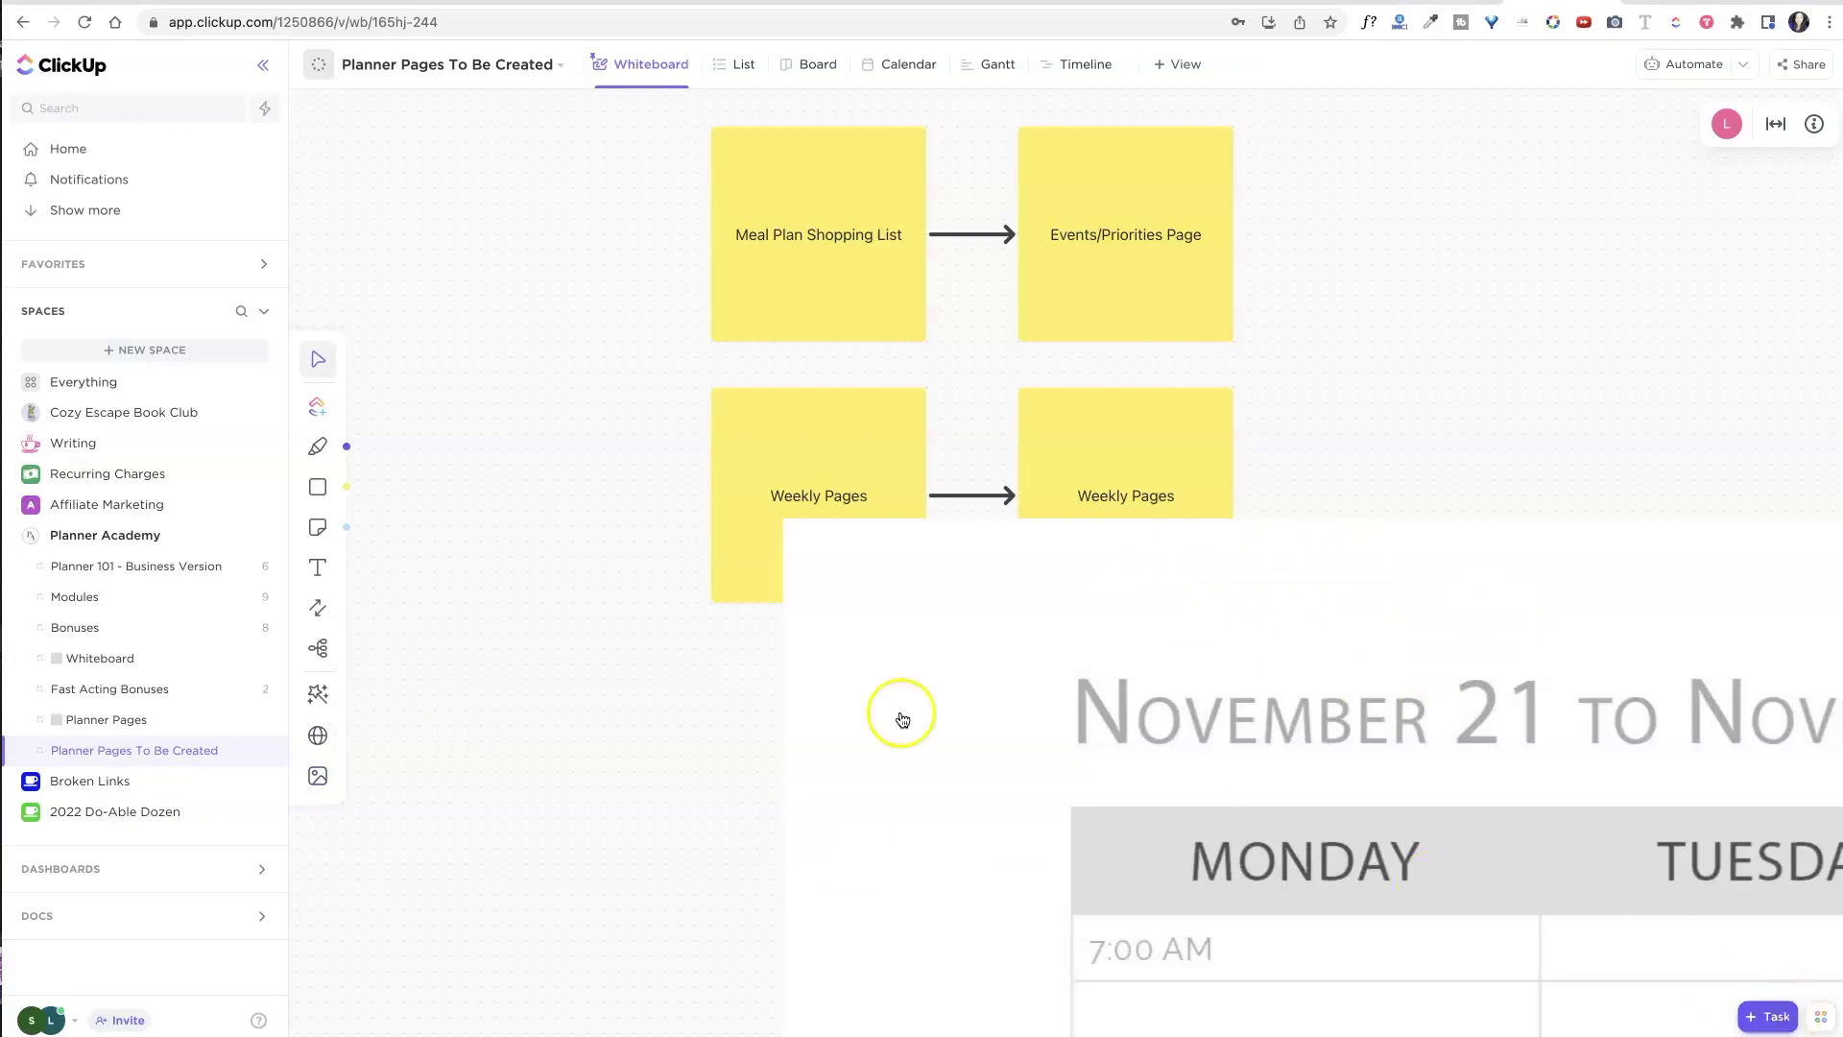
click(560, 690)
Shrink the weekly layout image and position it to the right of the note pairs.
click(826, 532)
drag(788, 509, 1057, 861)
drag(1234, 906, 685, 146)
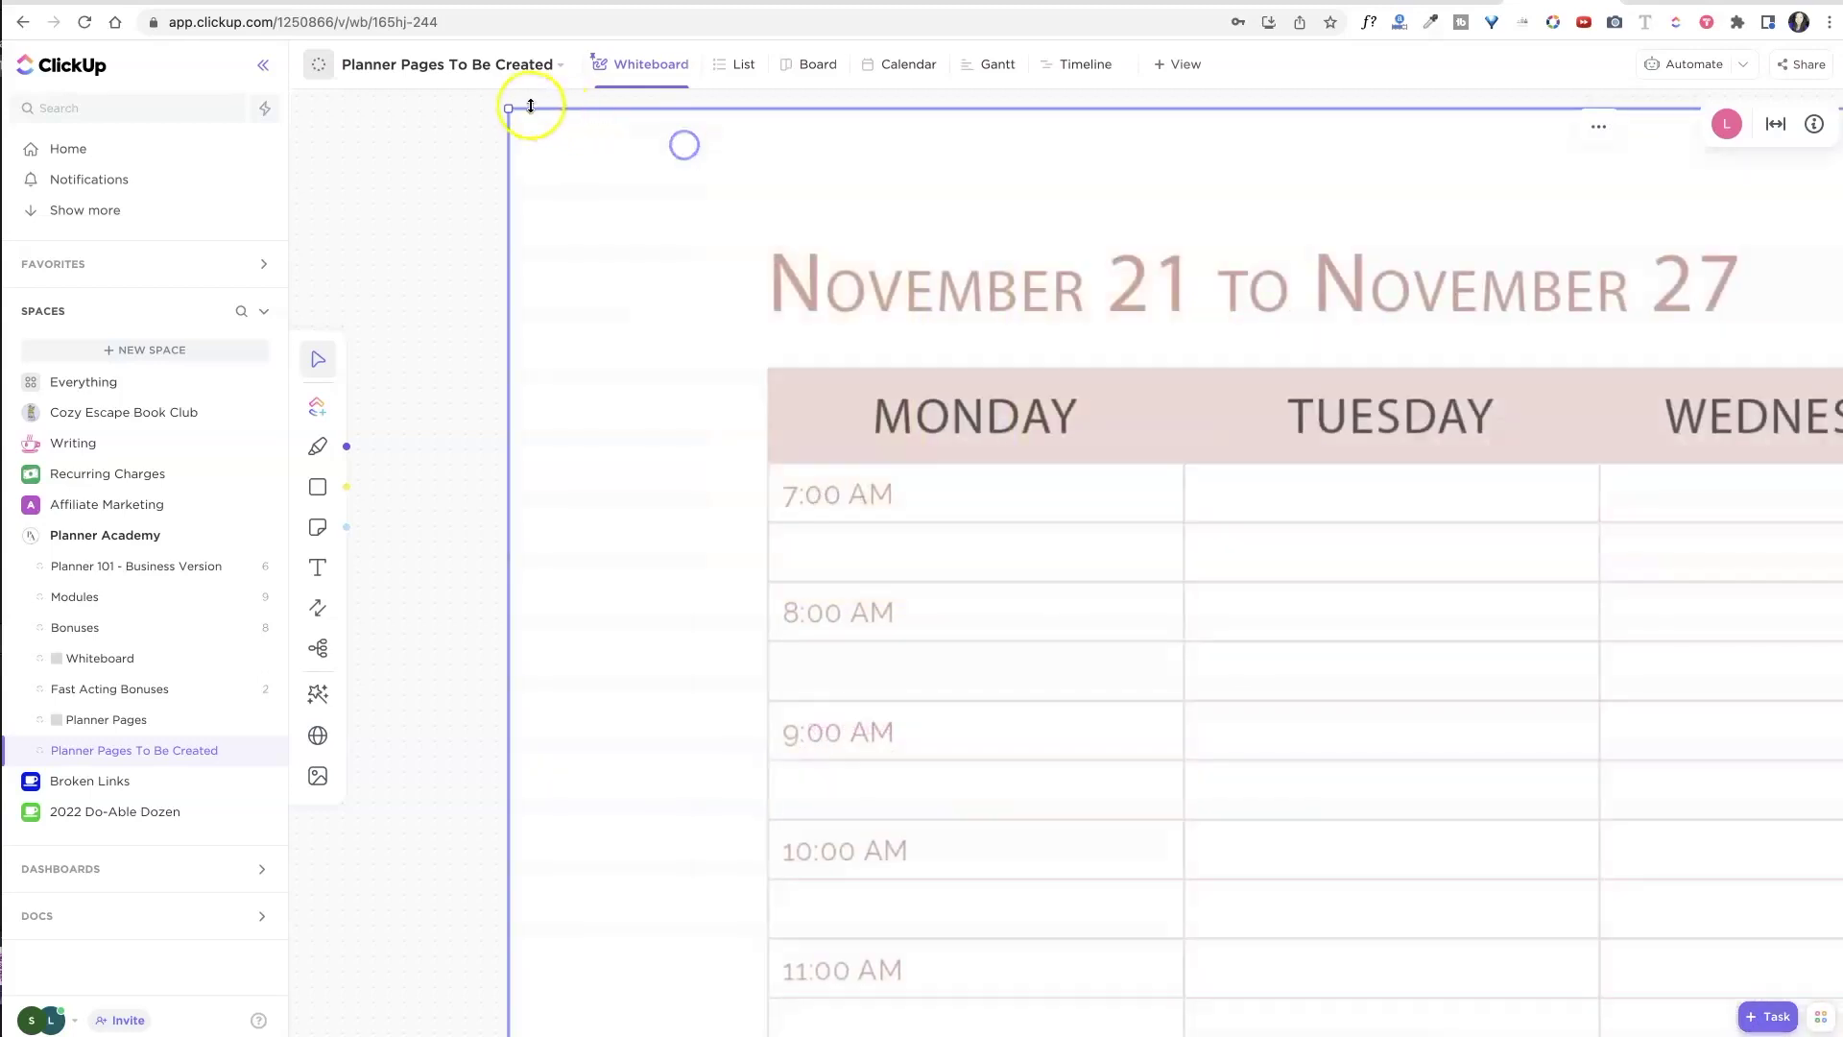
drag(510, 109, 806, 522)
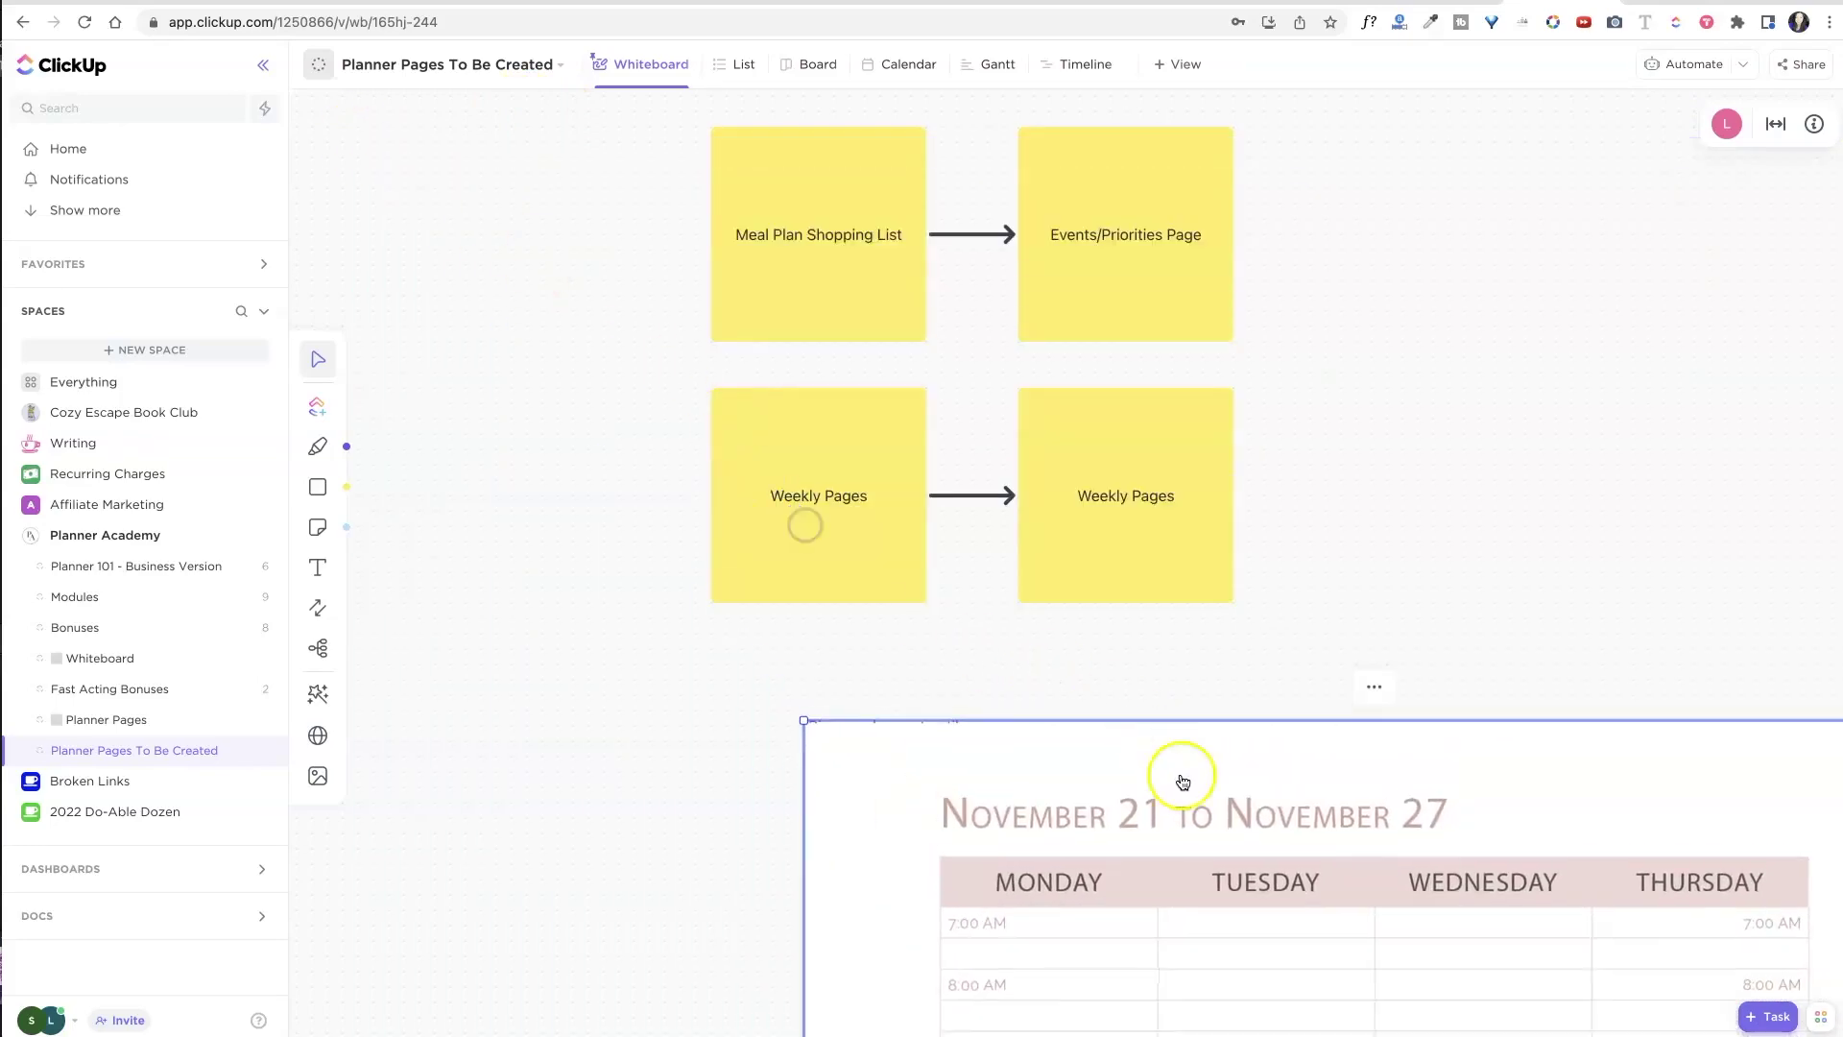
drag(1222, 810, 874, 269)
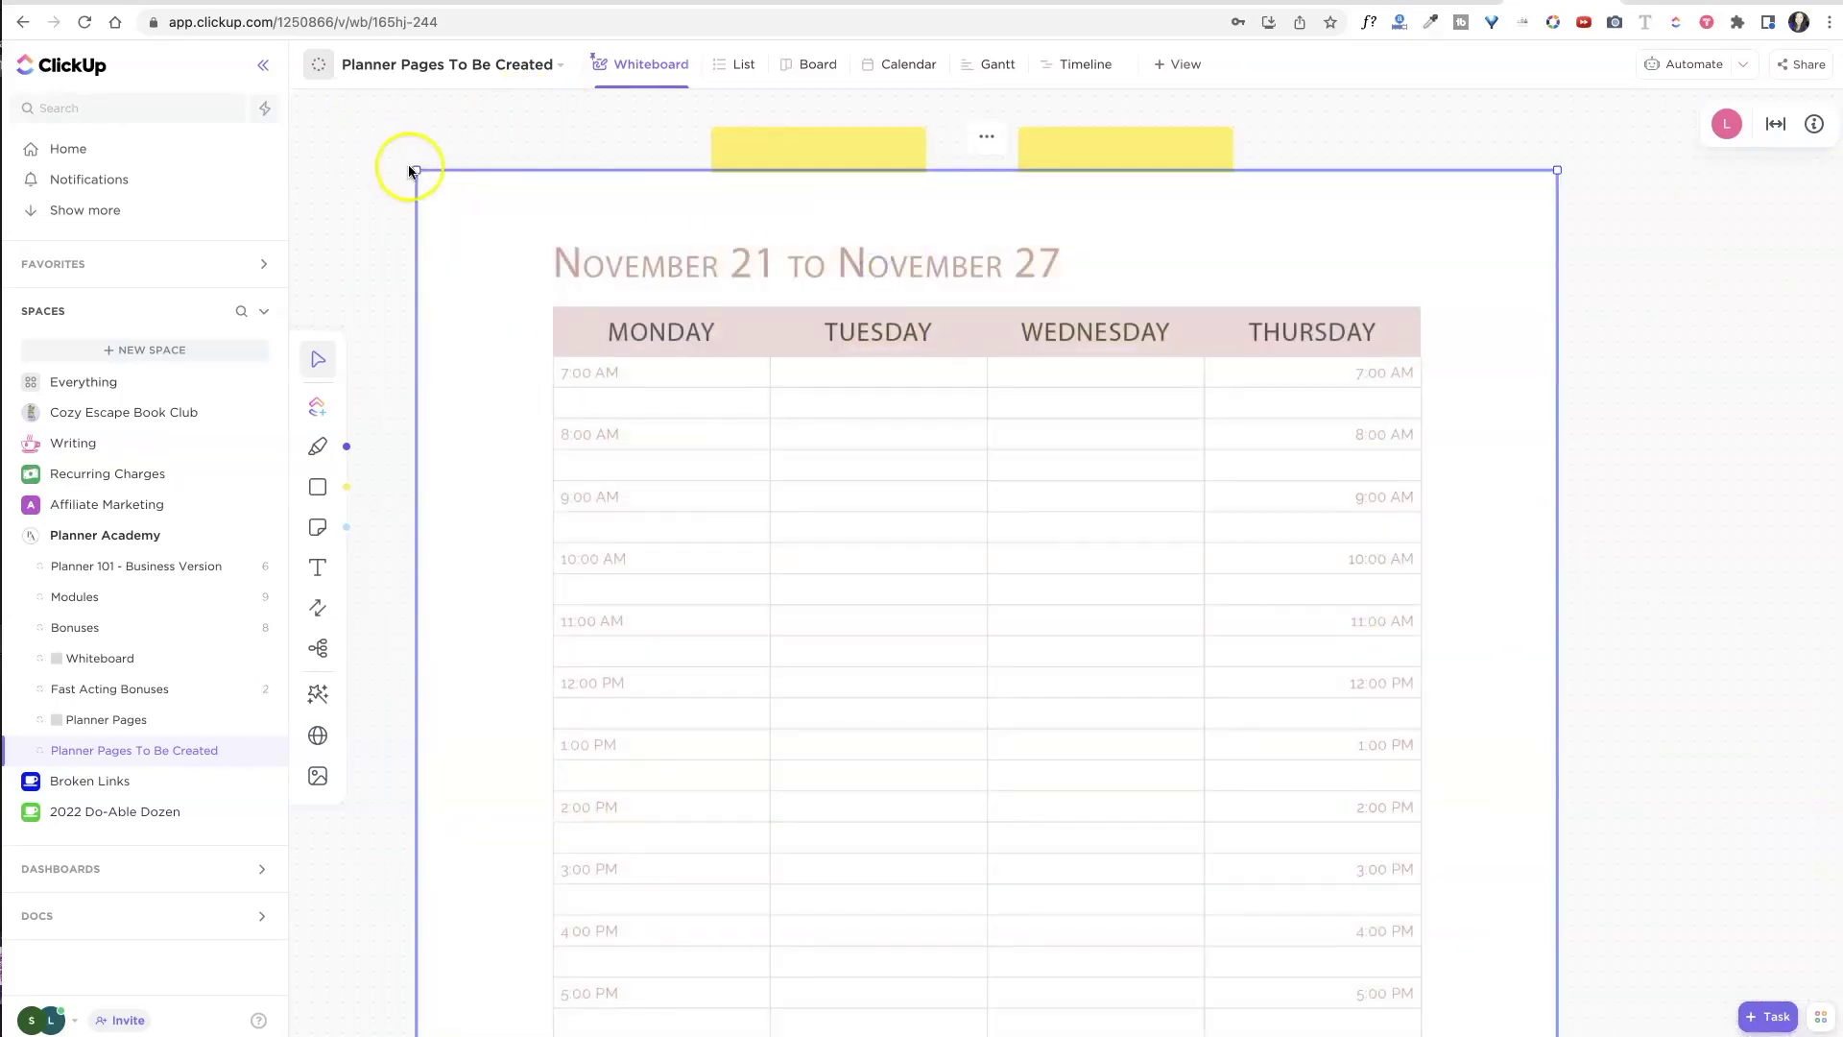
drag(411, 171, 984, 744)
drag(1188, 980, 662, 390)
drag(444, 317, 603, 524)
drag(918, 748, 1177, 743)
click(883, 738)
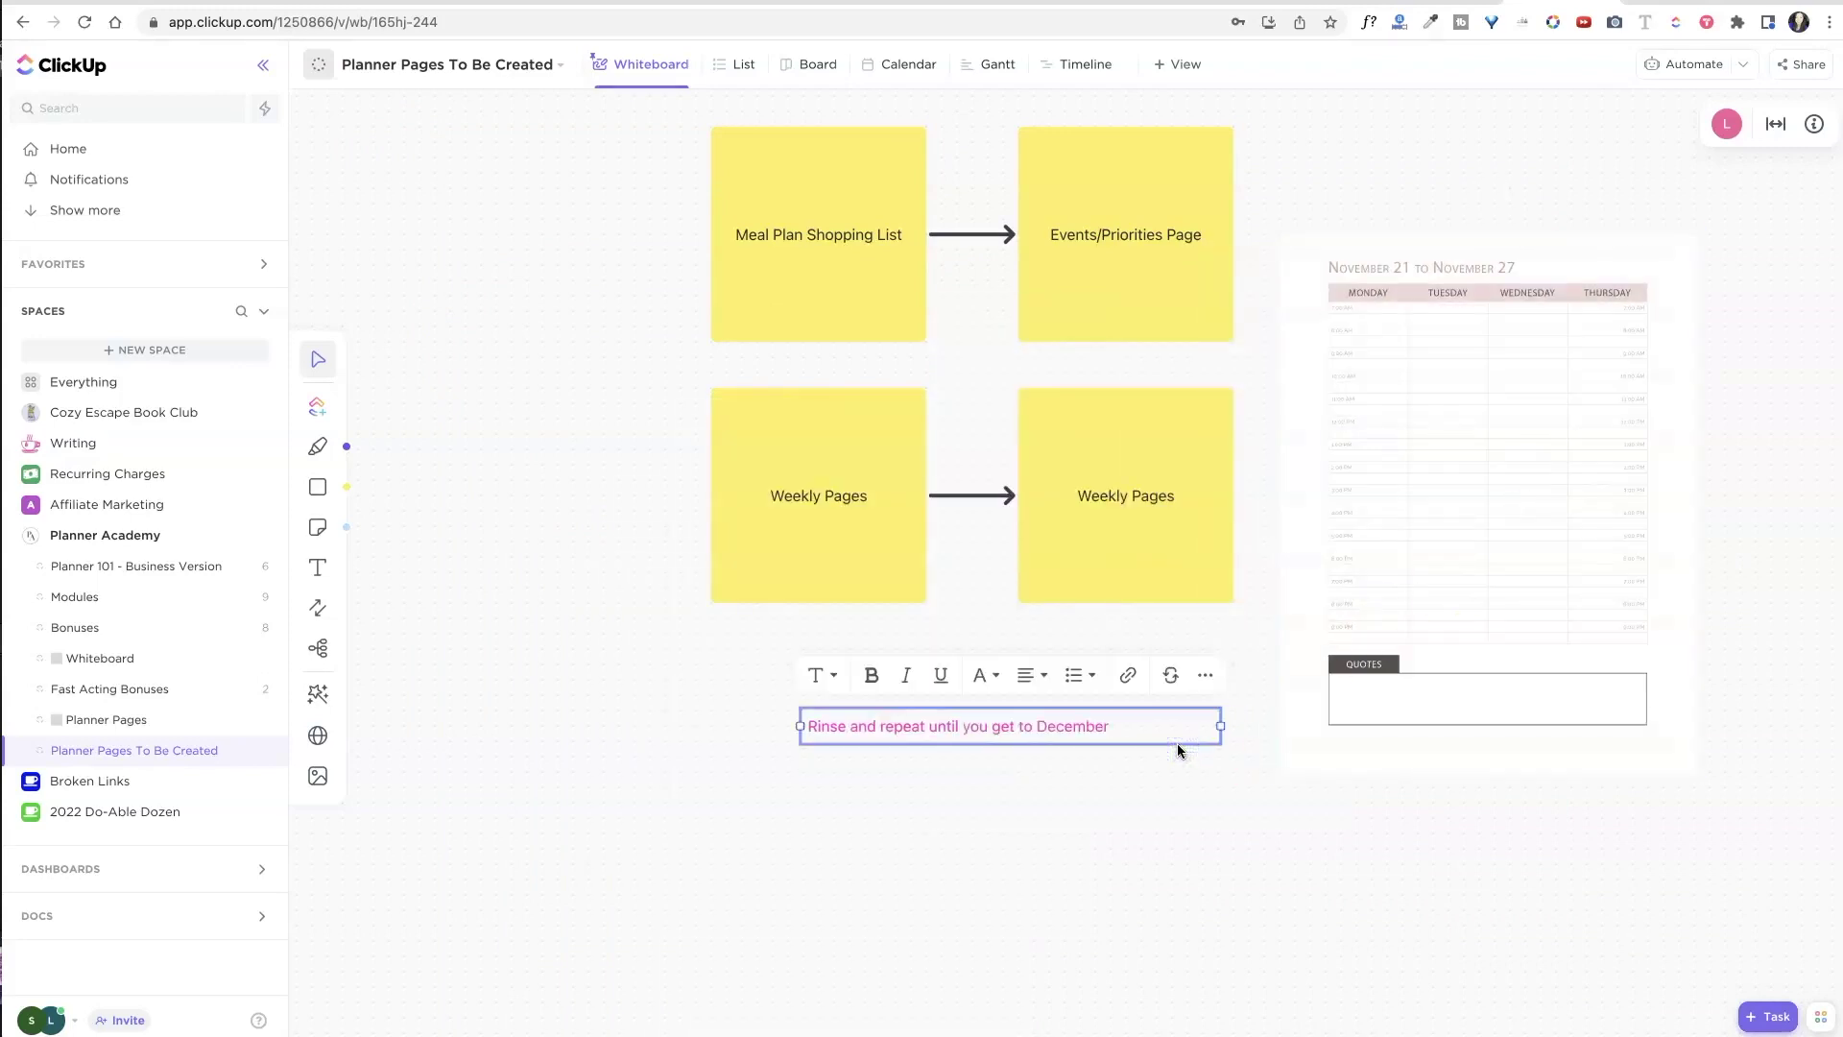
click(1194, 889)
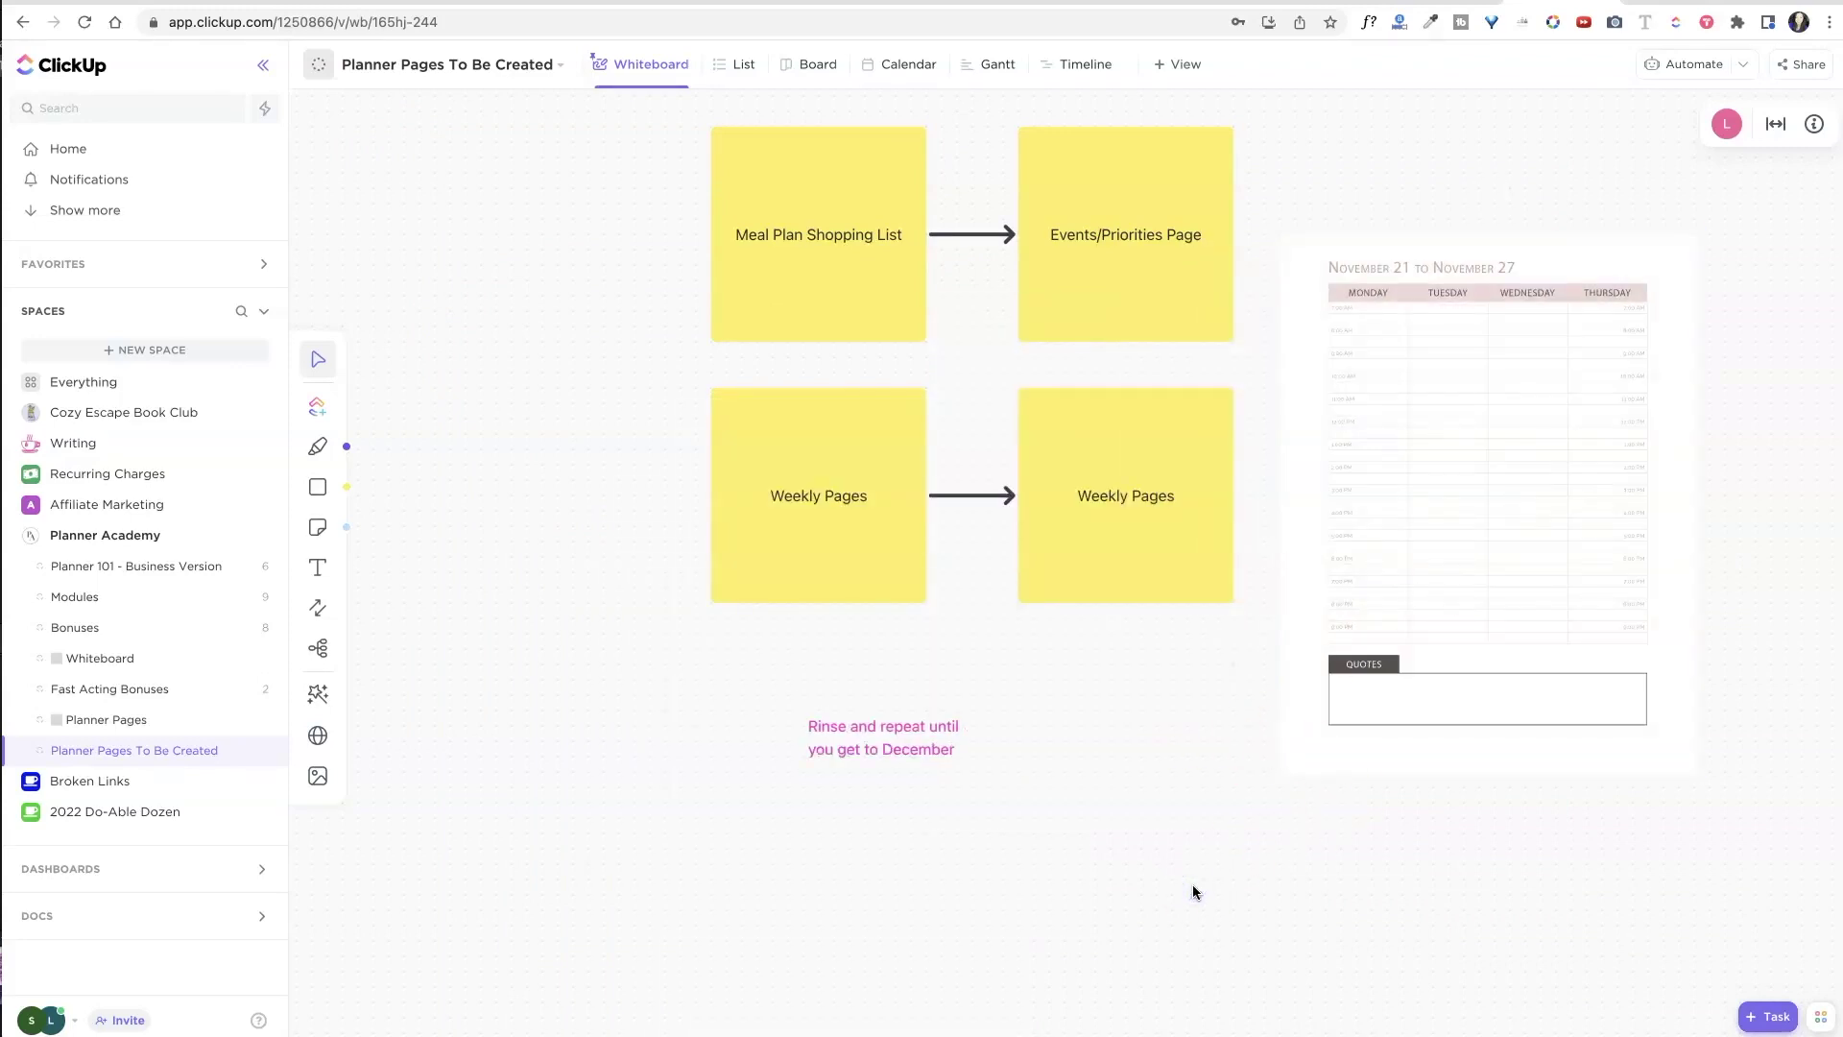
Move the planner image left of the stickies and connect it to Weekly Pages with an arrow.
key(ctrl+equal)
key(ctrl+equal)
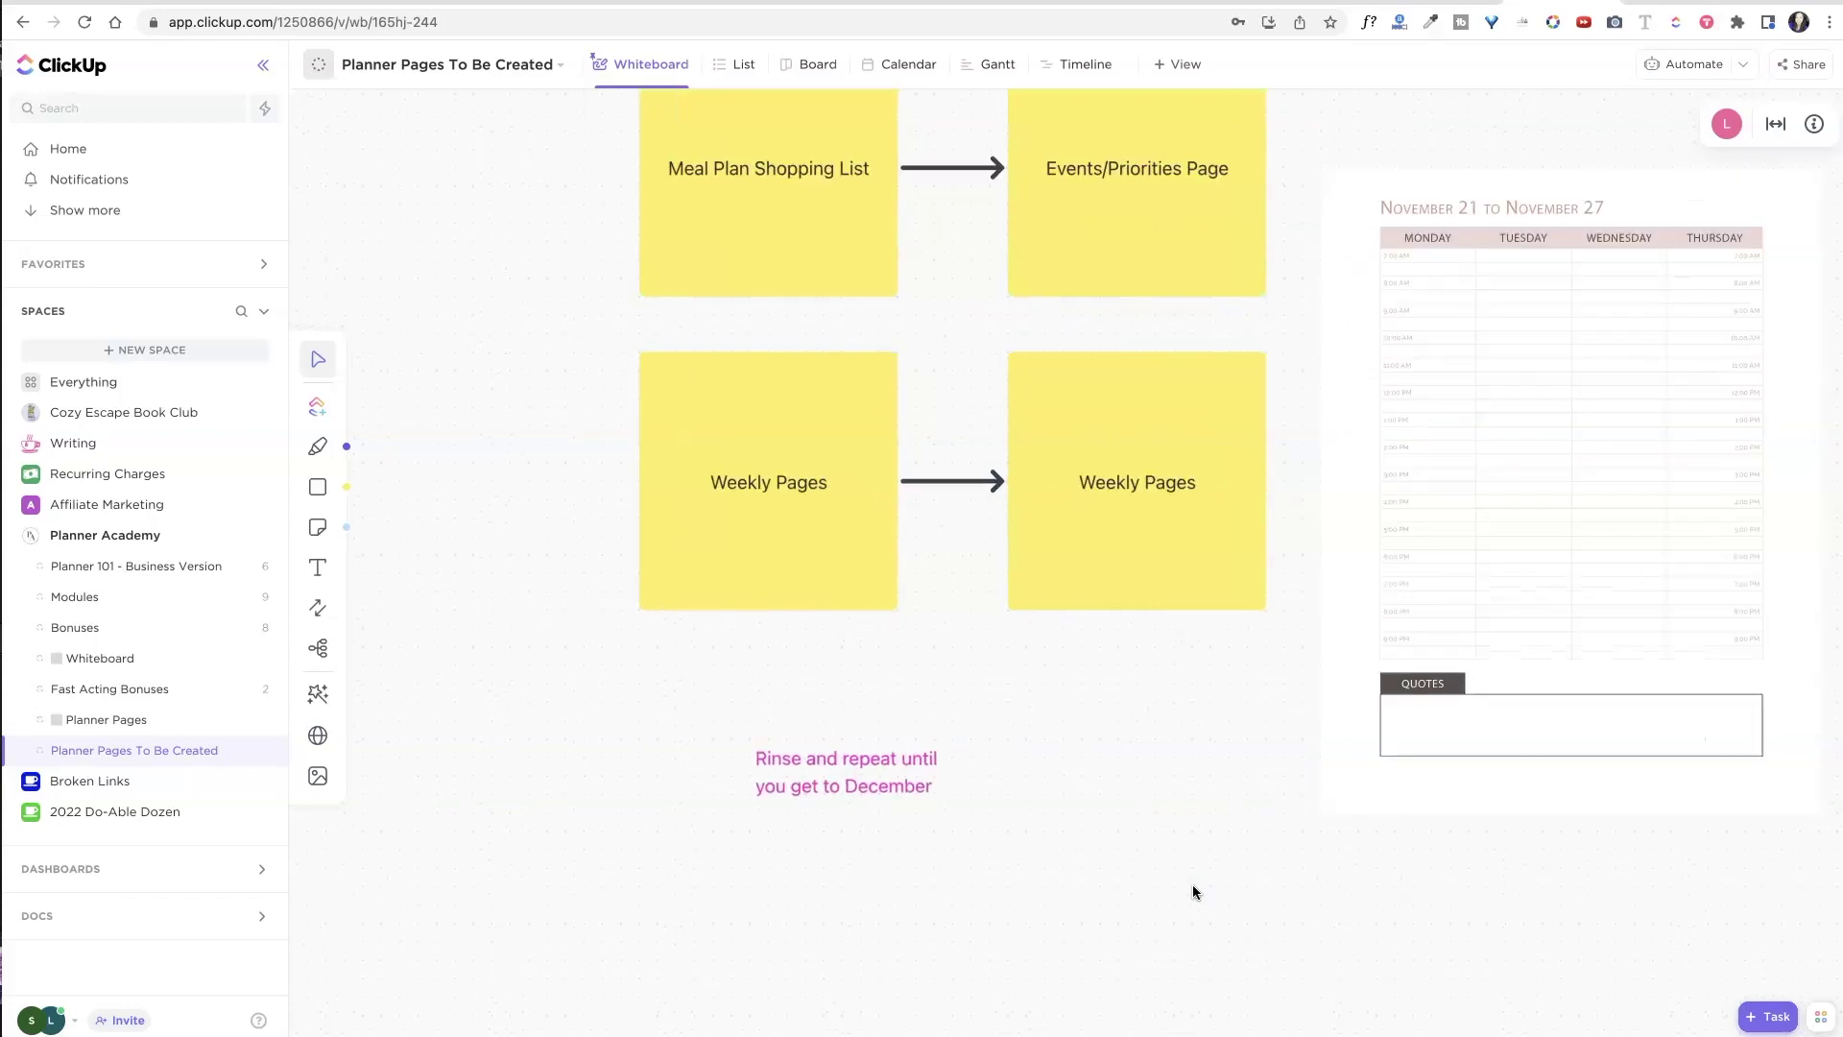
key(ctrl+minus)
key(ctrl+minus)
key(ctrl+minus)
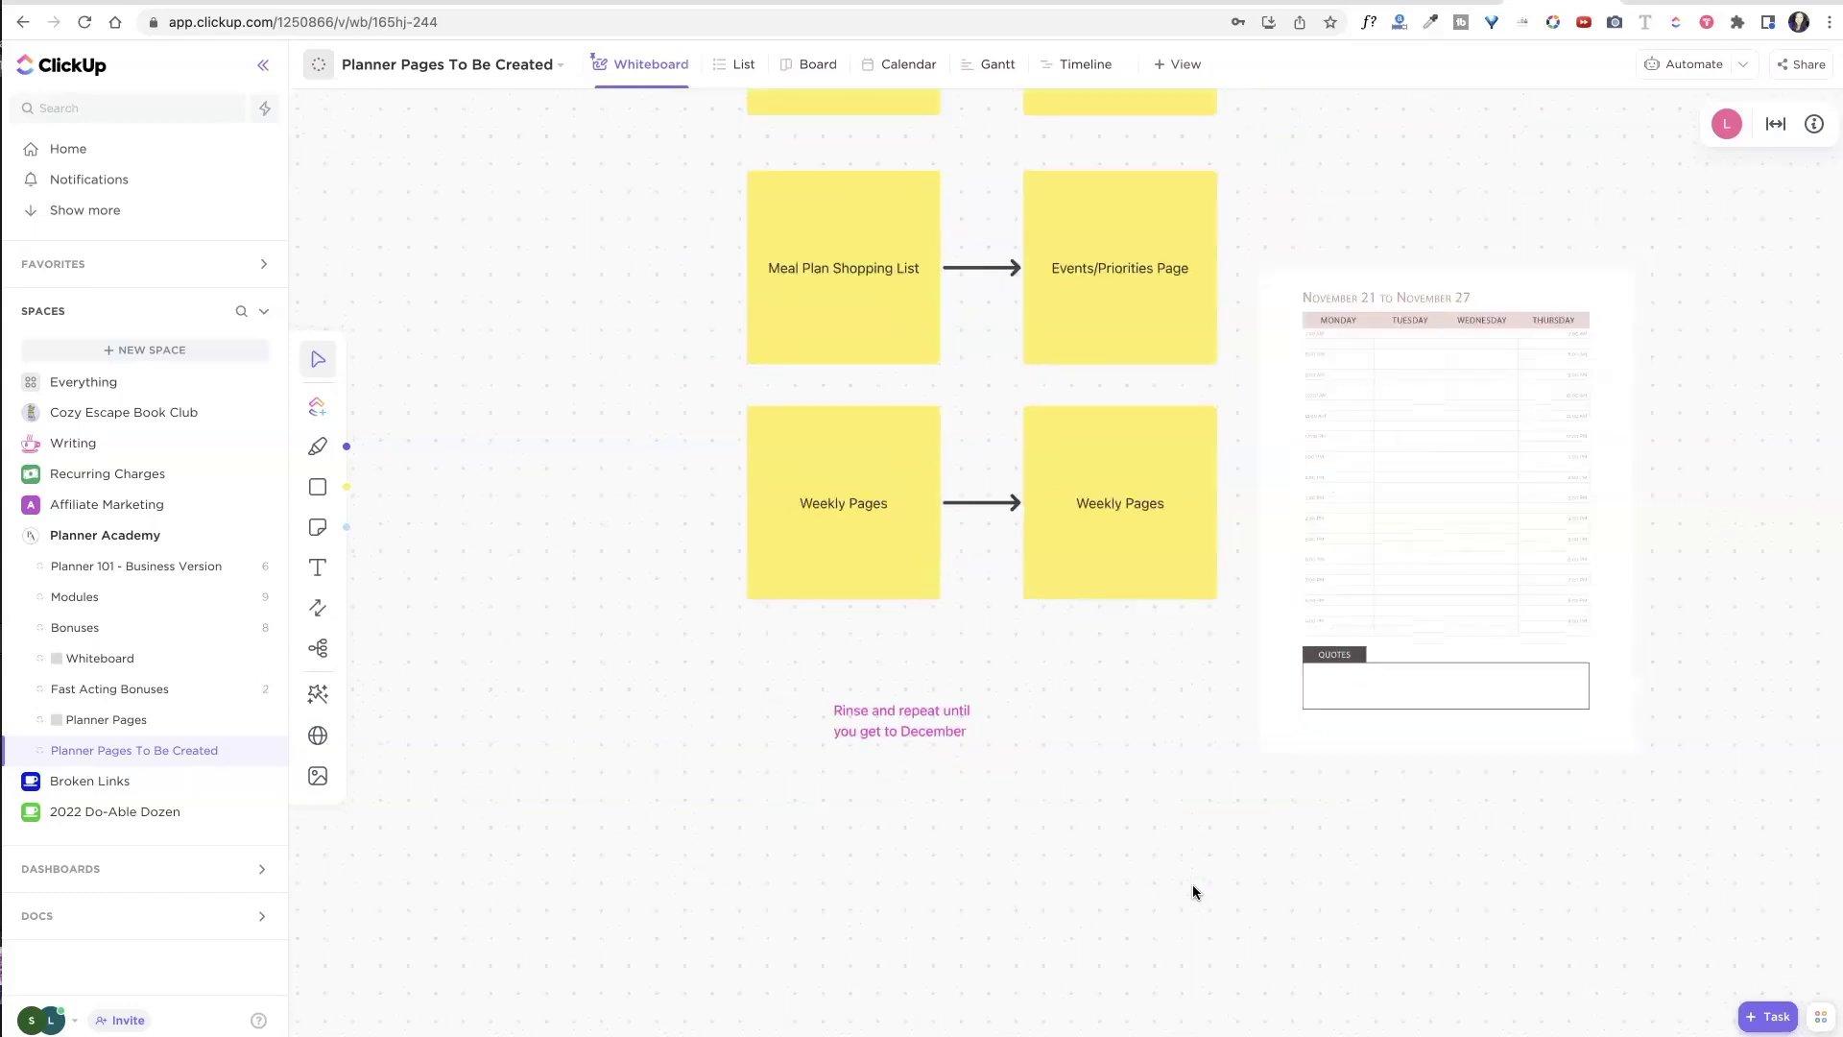
key(ctrl+minus)
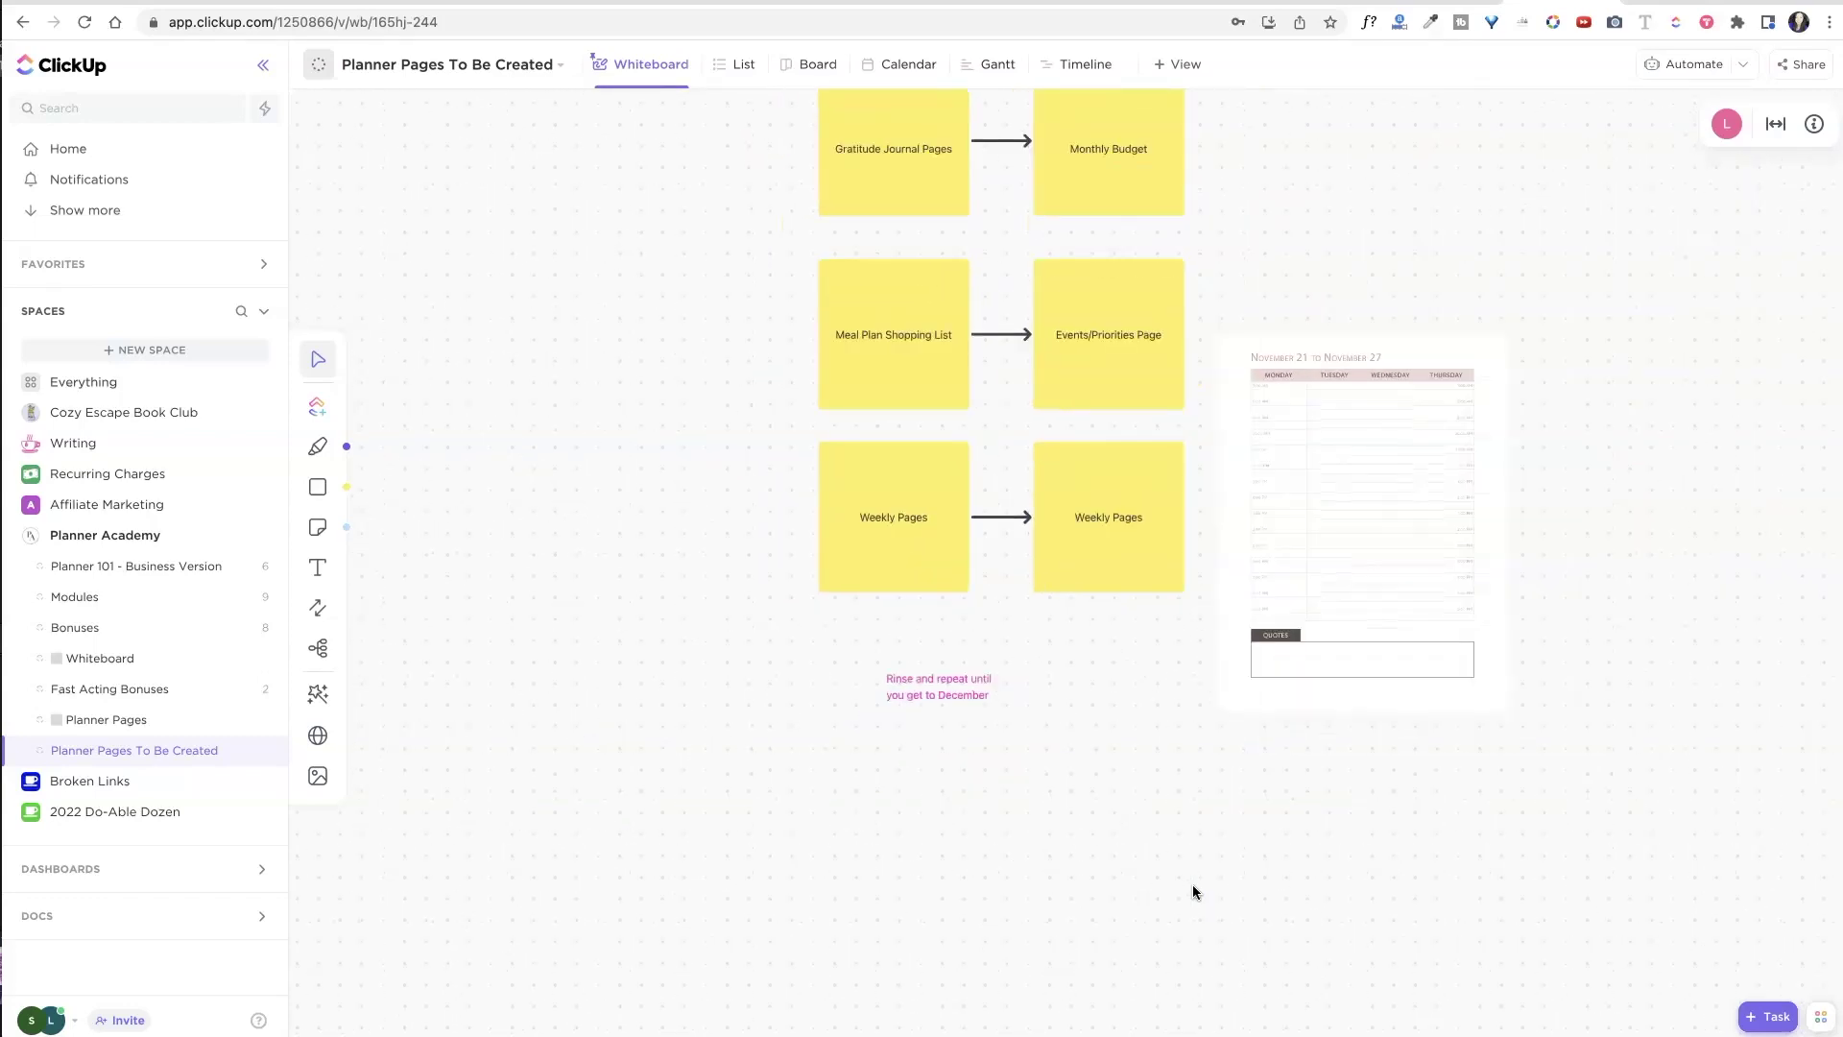
drag(1444, 535, 909, 536)
click(318, 605)
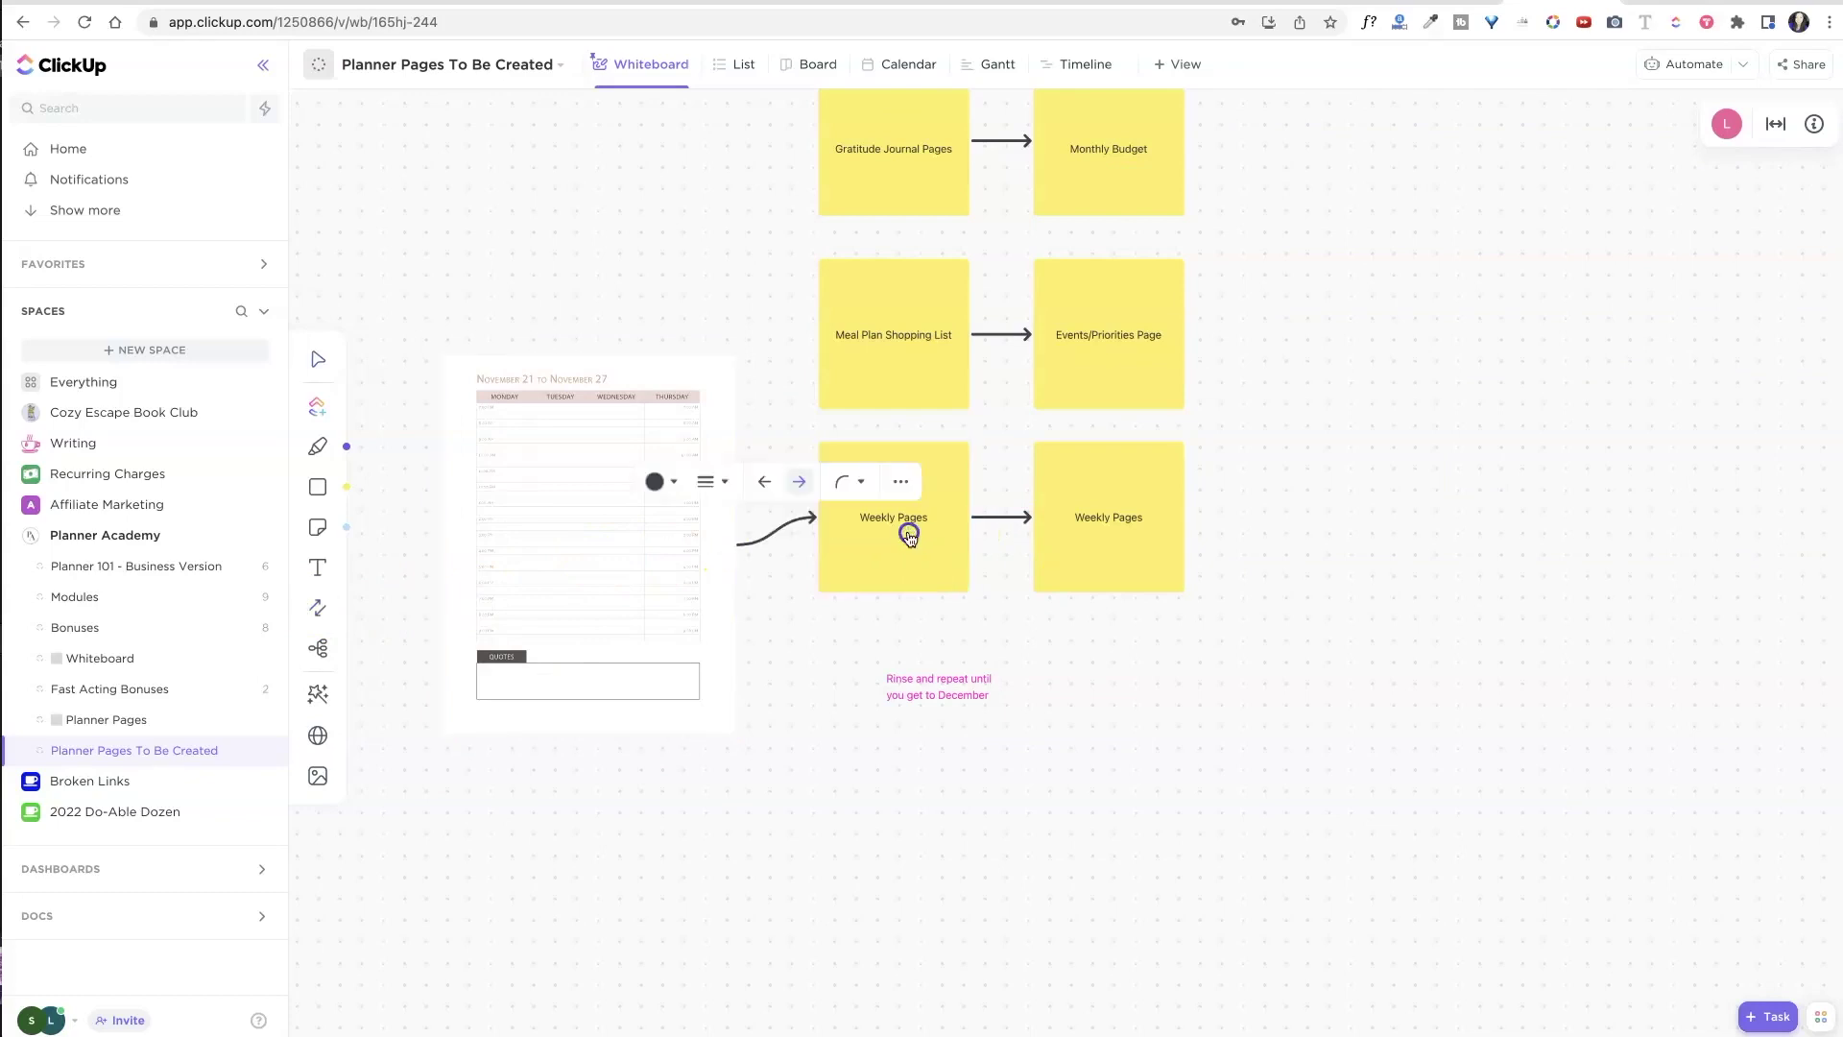
Add a blue sticky reading 'Please use this format for weekly pages' above the image, pointing to it.
click(313, 531)
click(474, 274)
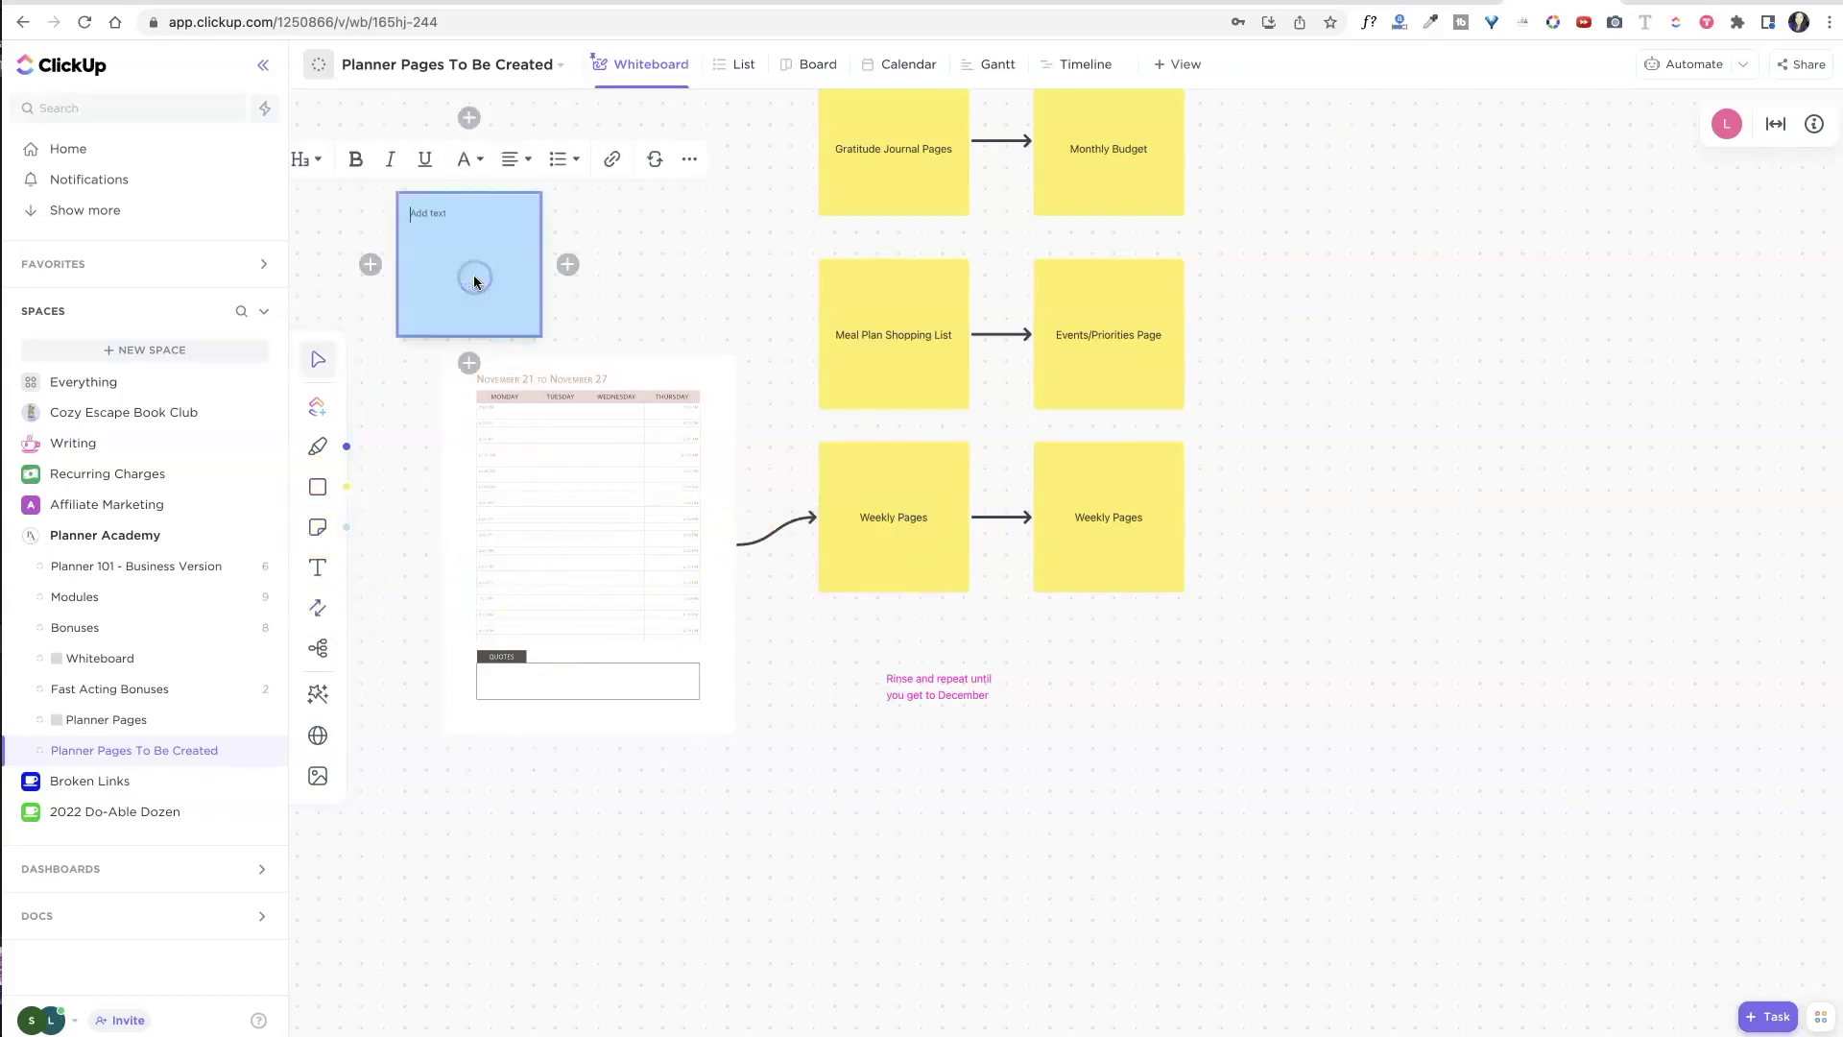
text(Please use this format for weekly pages)
click(670, 279)
drag(487, 271, 564, 452)
click(317, 607)
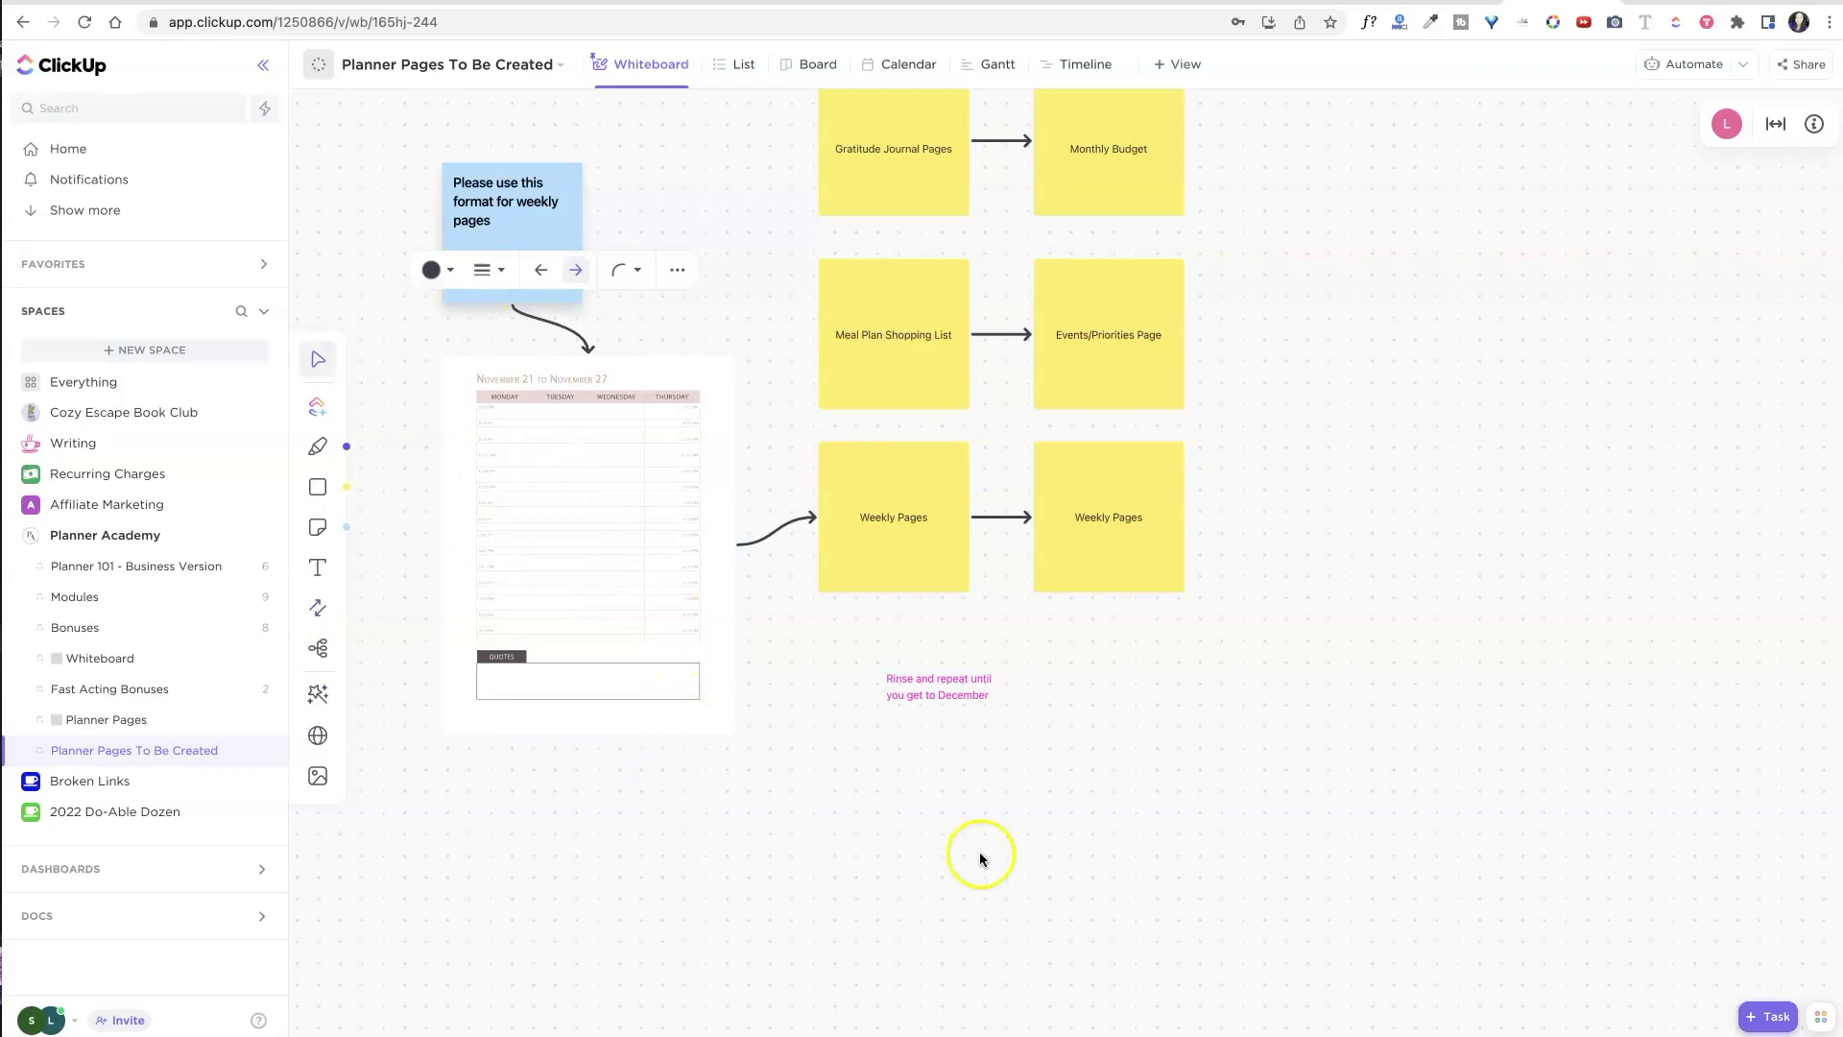
click(323, 363)
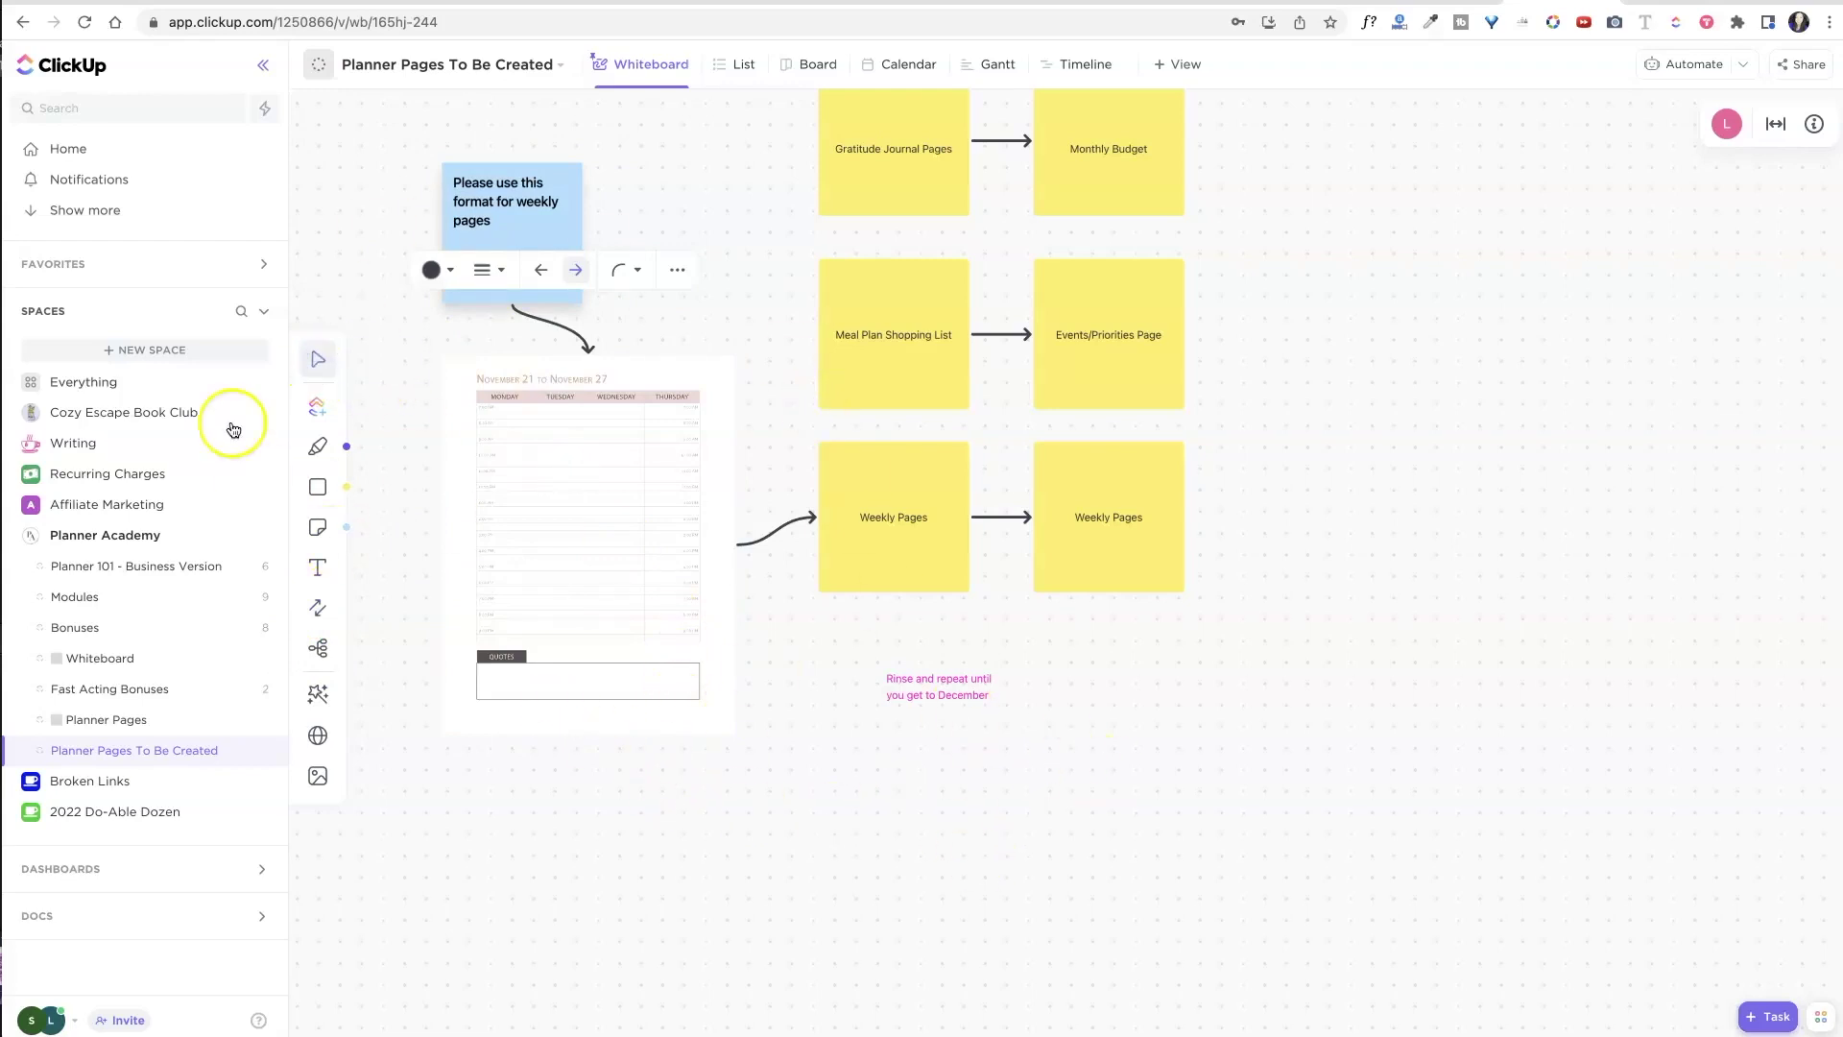
click(316, 357)
click(312, 359)
drag(1345, 272, 1378, 947)
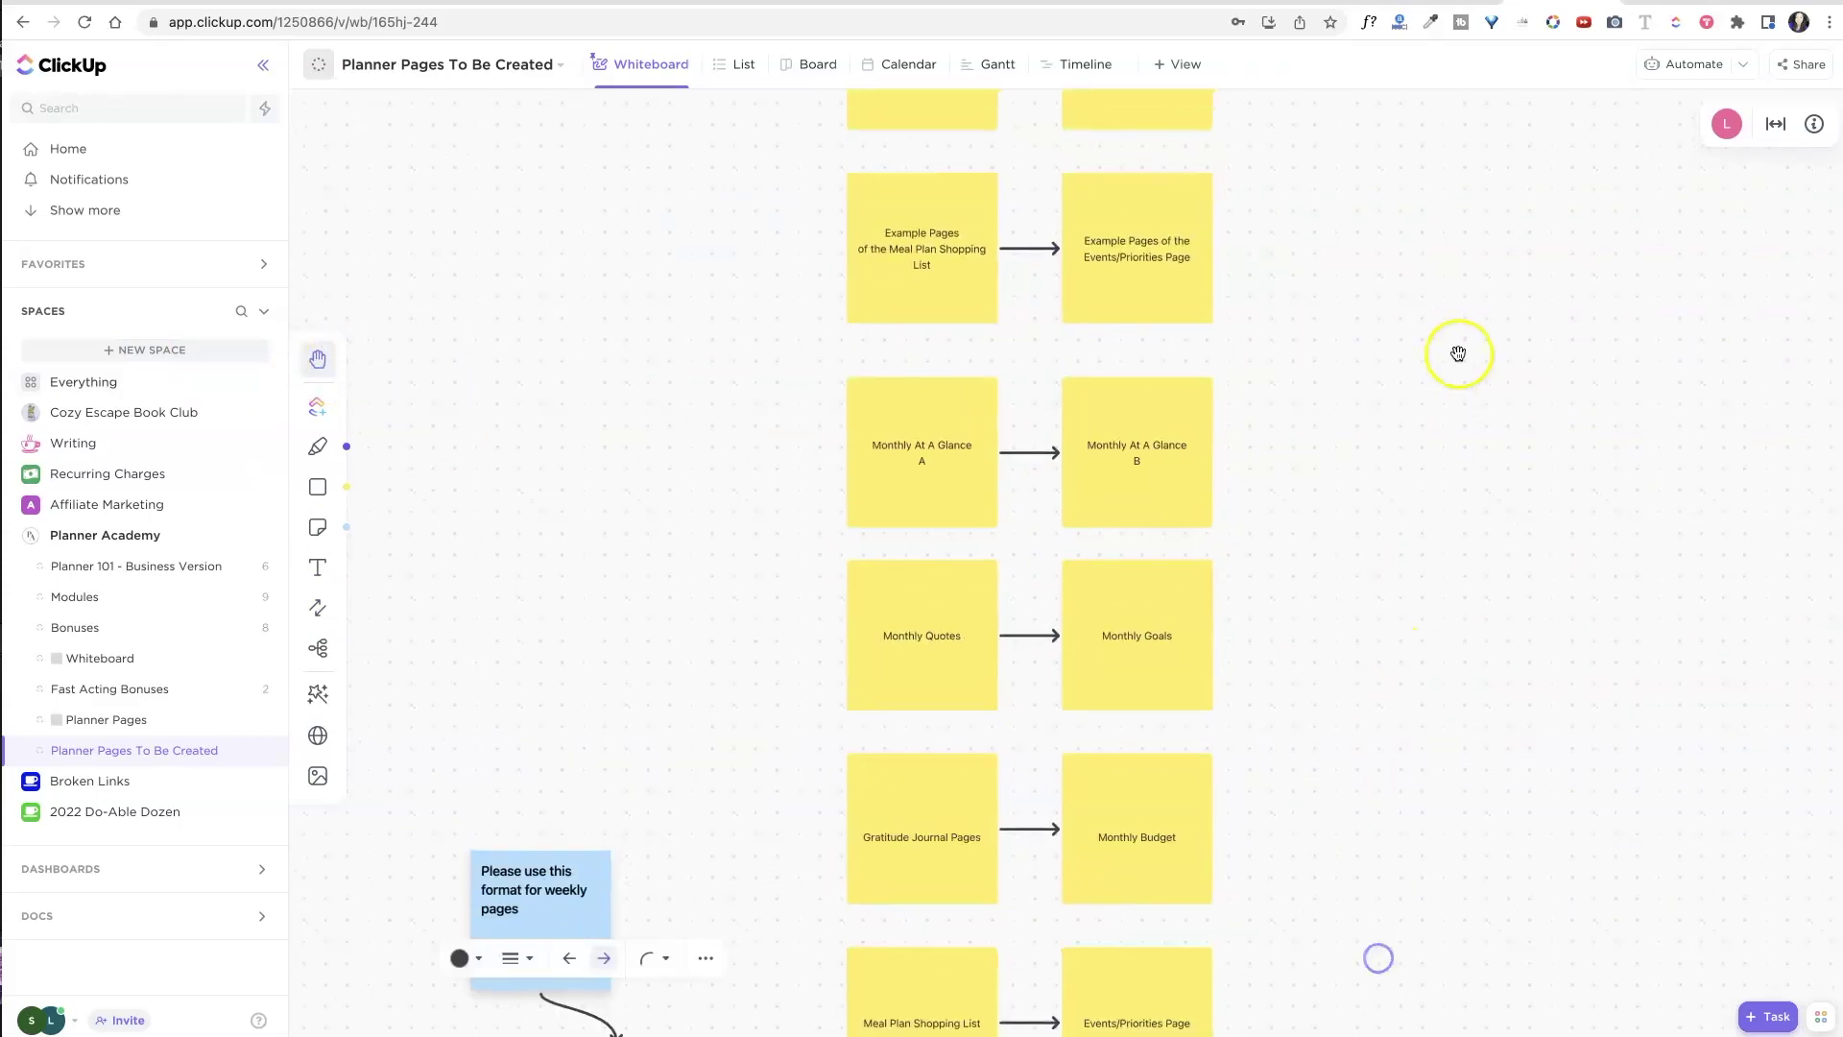
drag(1457, 354, 1448, 913)
drag(1432, 231, 1444, 552)
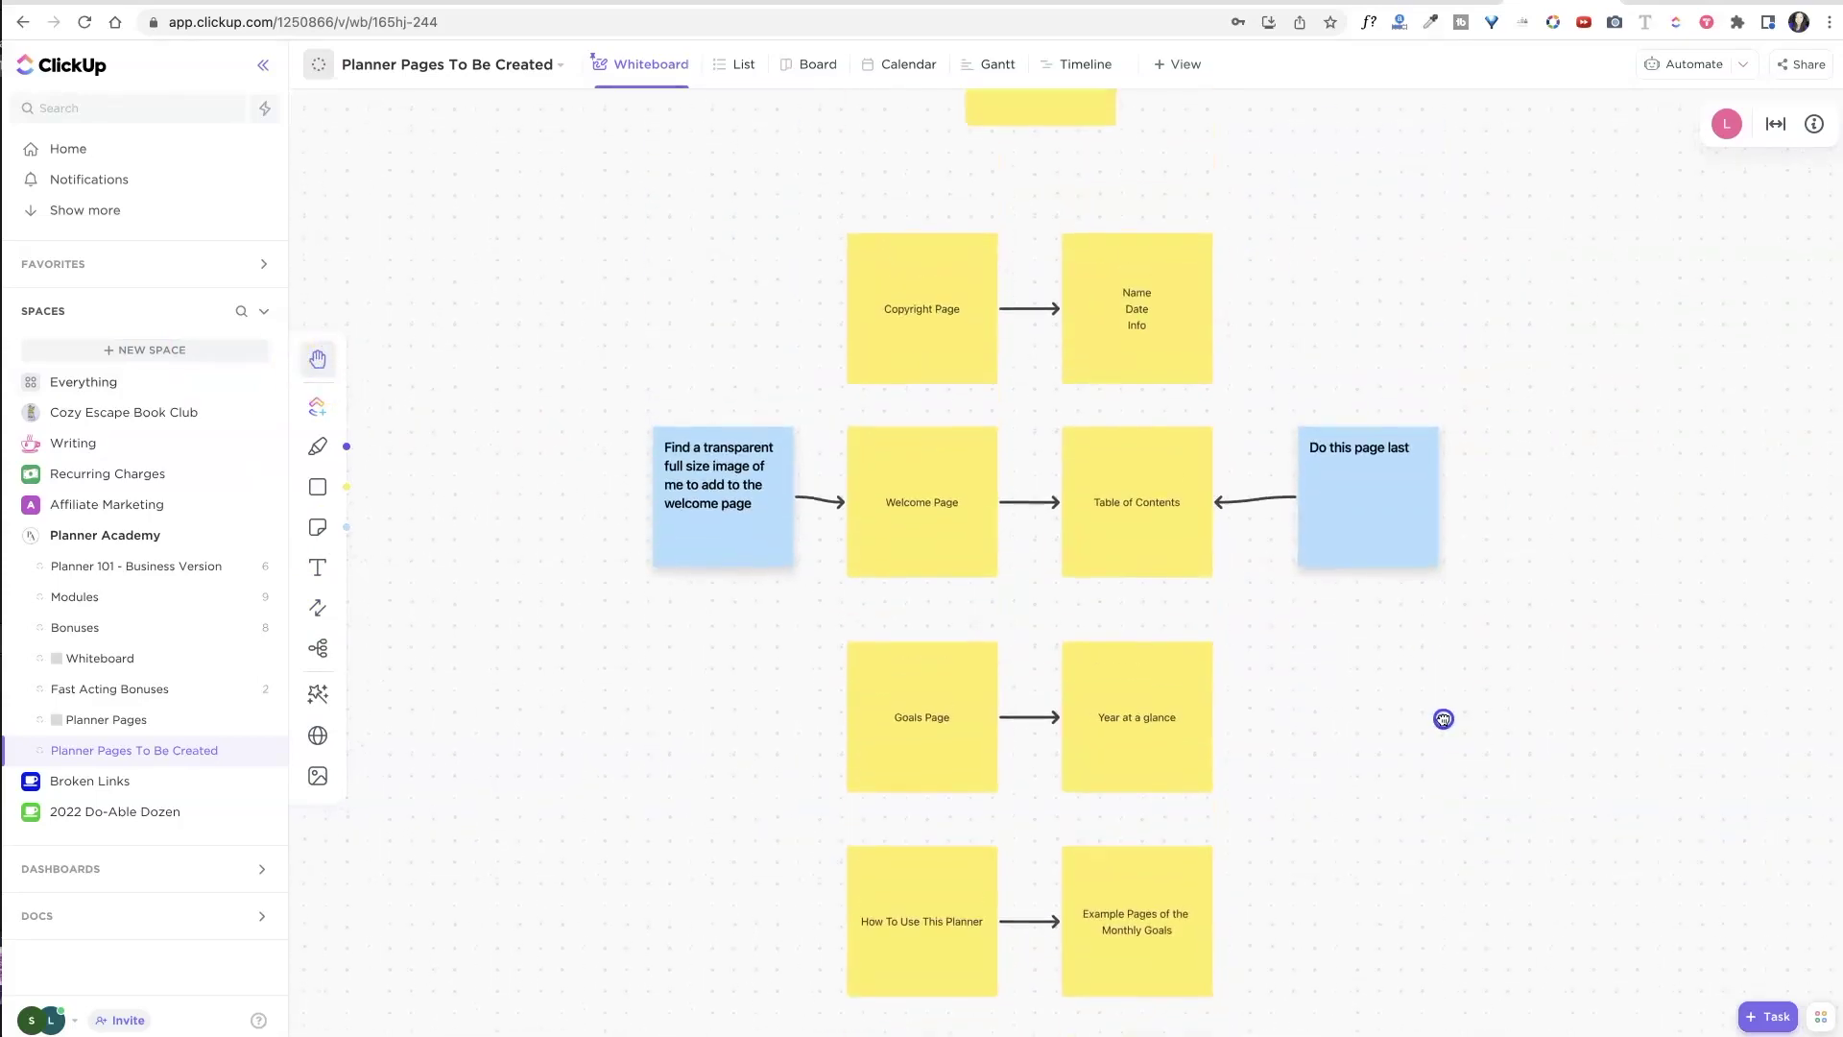
drag(1675, 391, 1547, 279)
drag(1514, 761, 1610, 369)
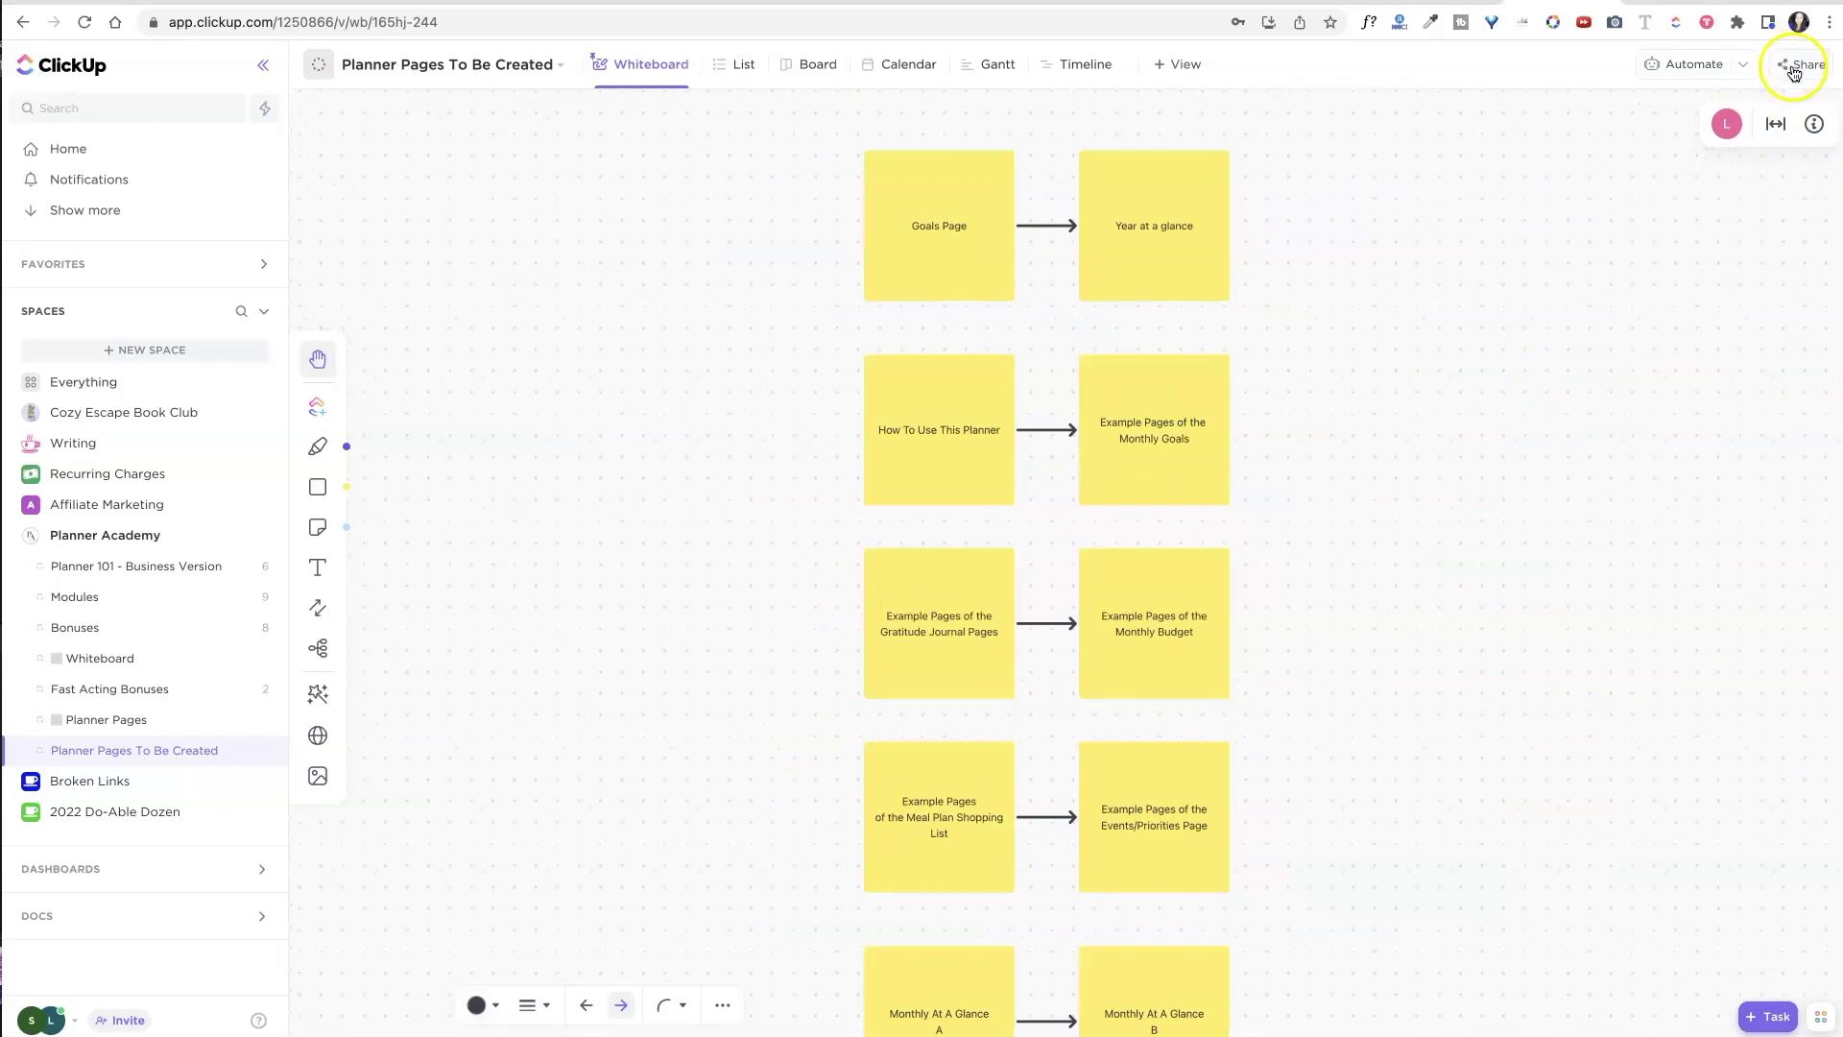
drag(1732, 609, 1495, 75)
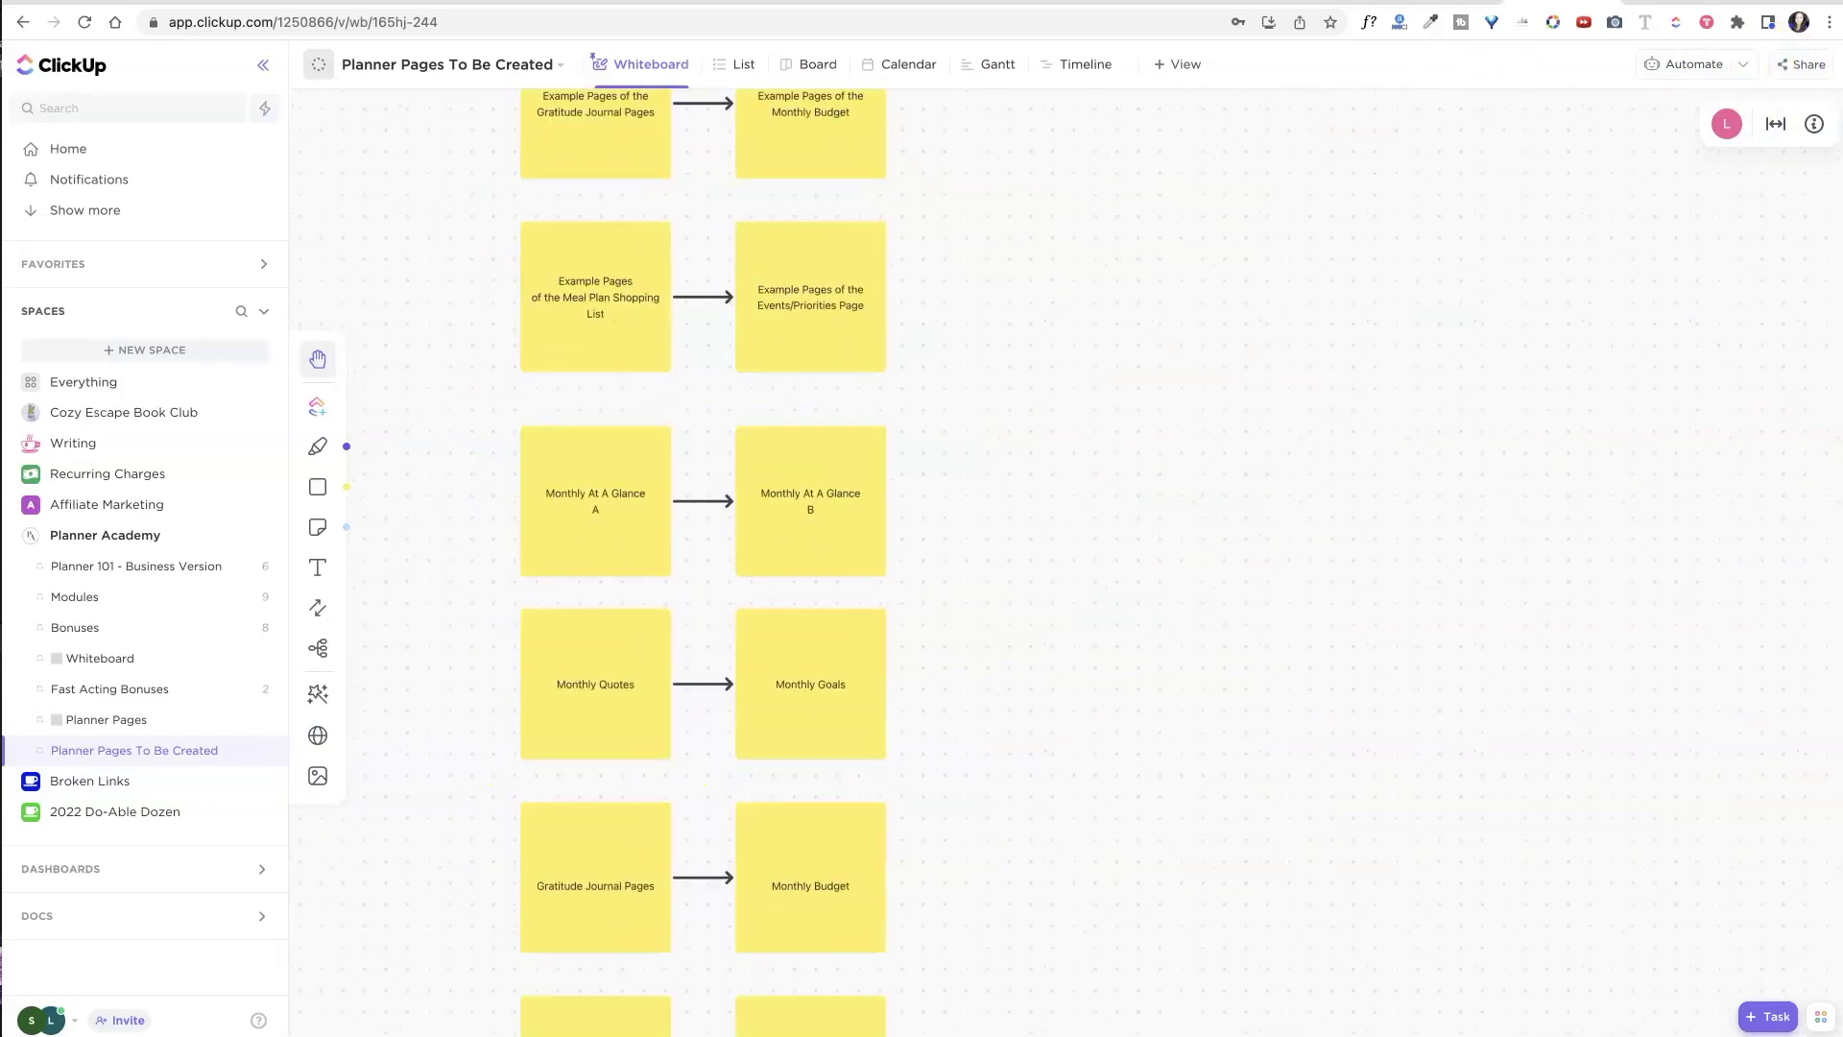
drag(1152, 609, 1391, 202)
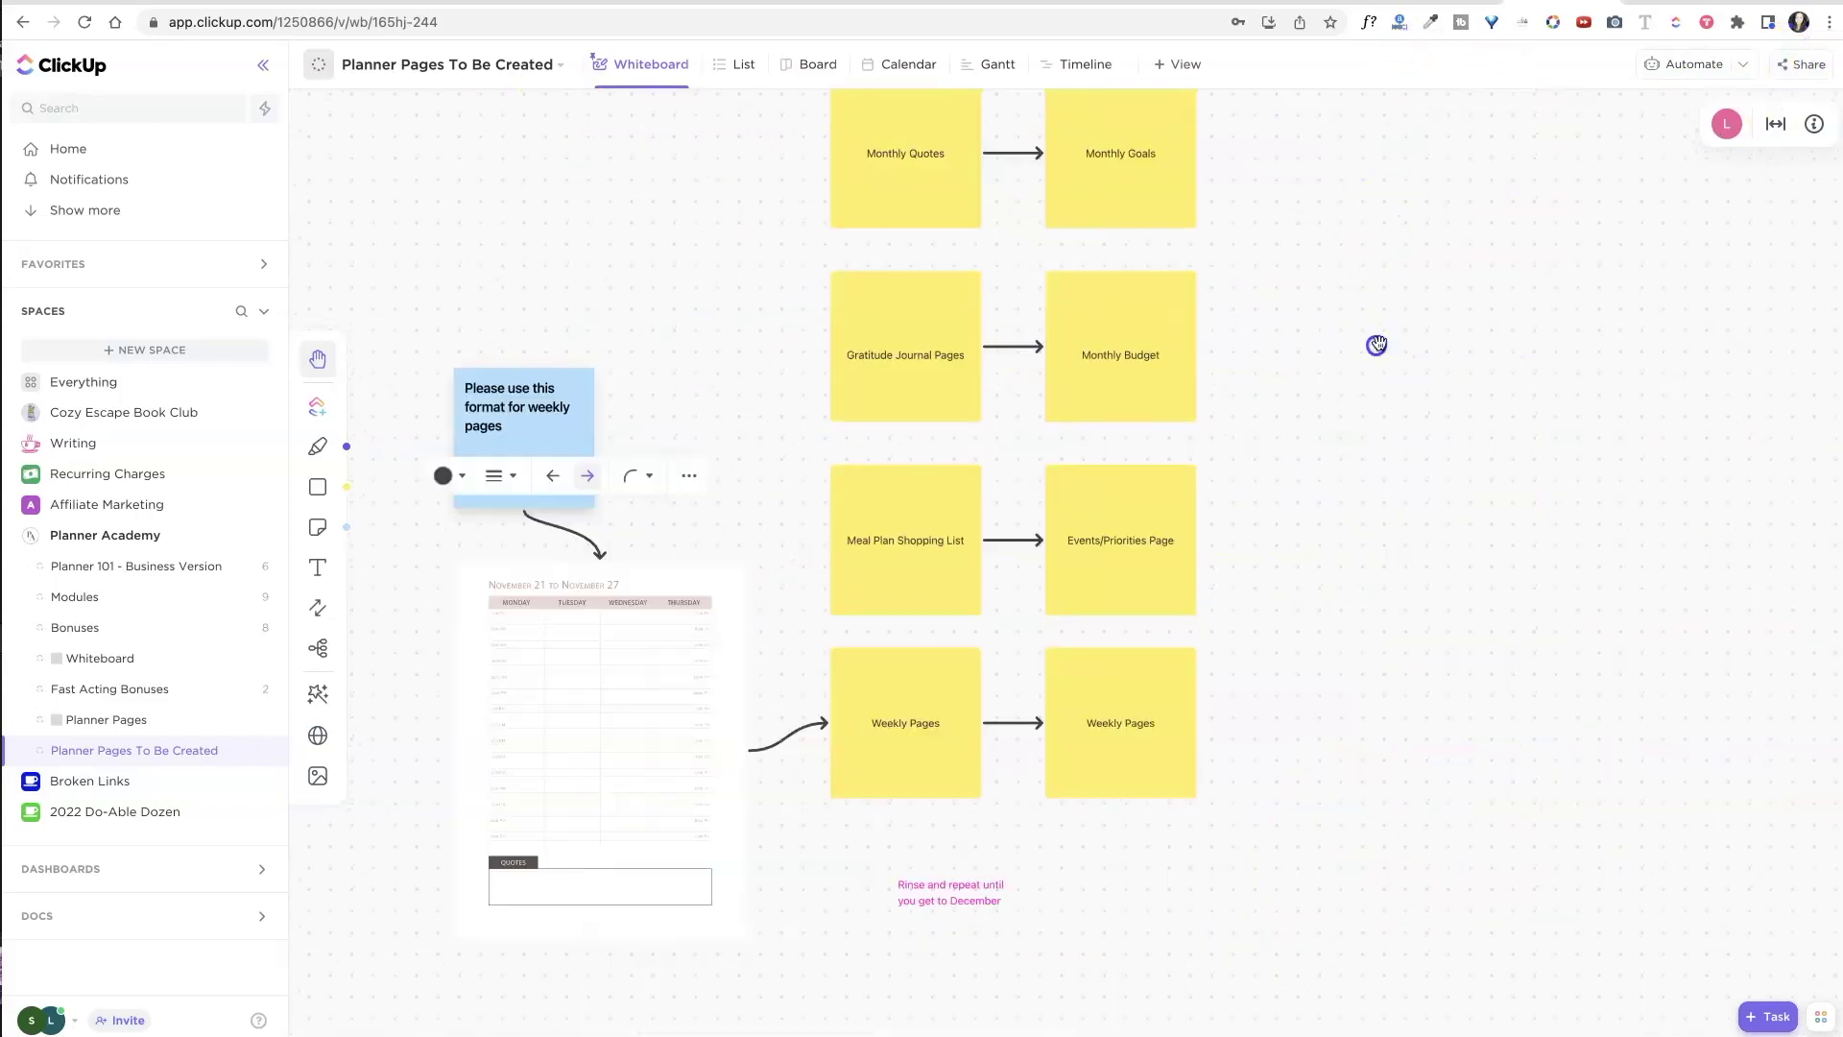
click(1800, 64)
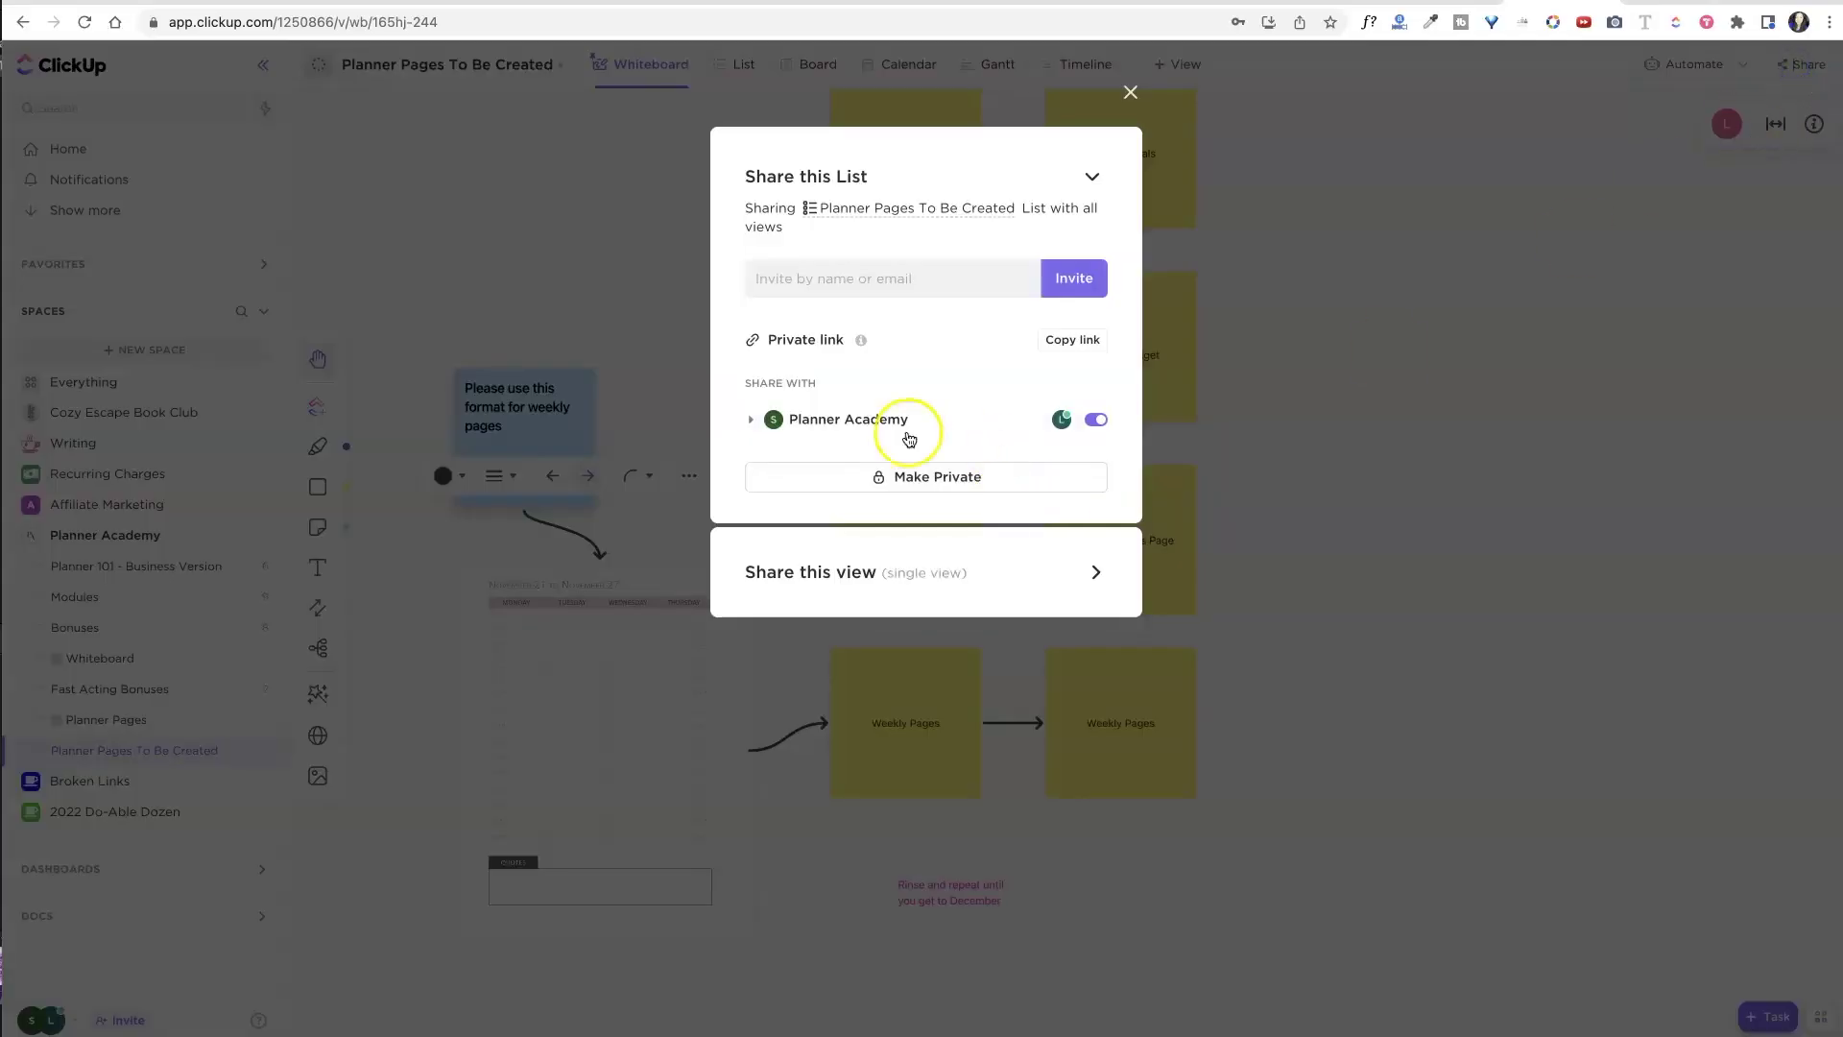
click(983, 278)
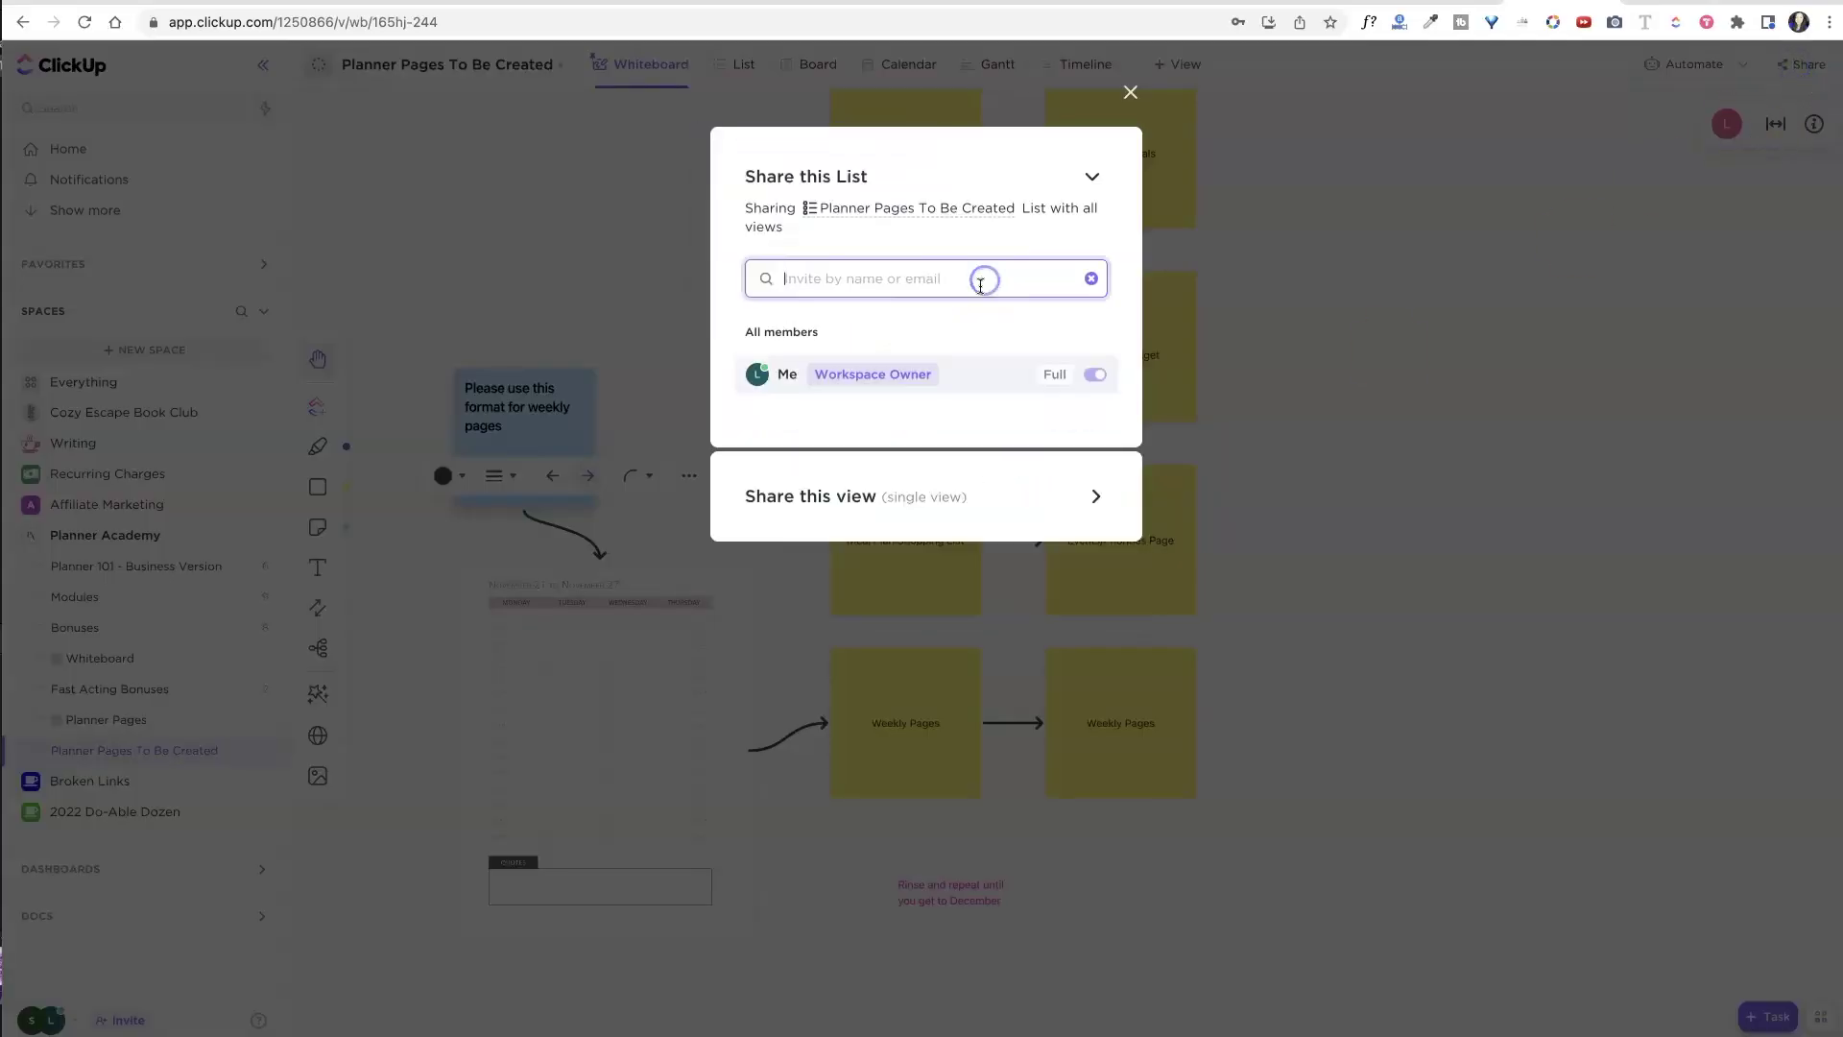
click(1011, 331)
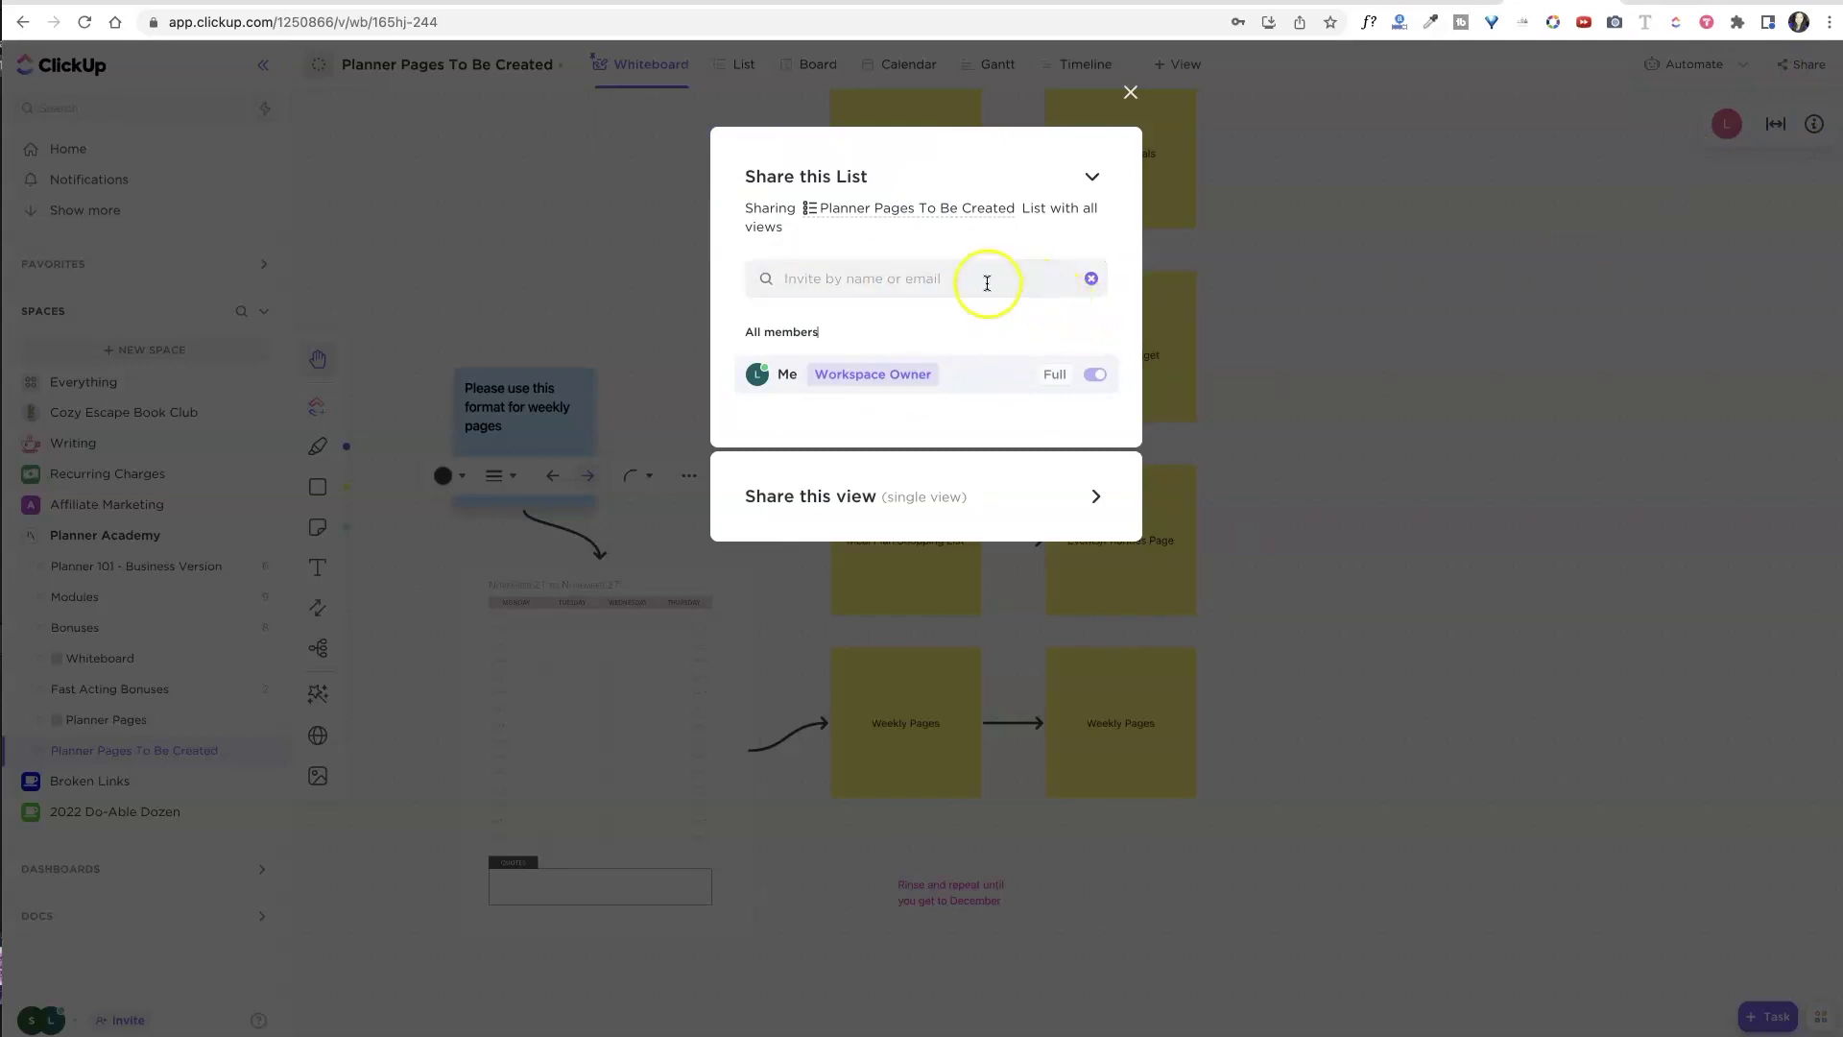
click(828, 283)
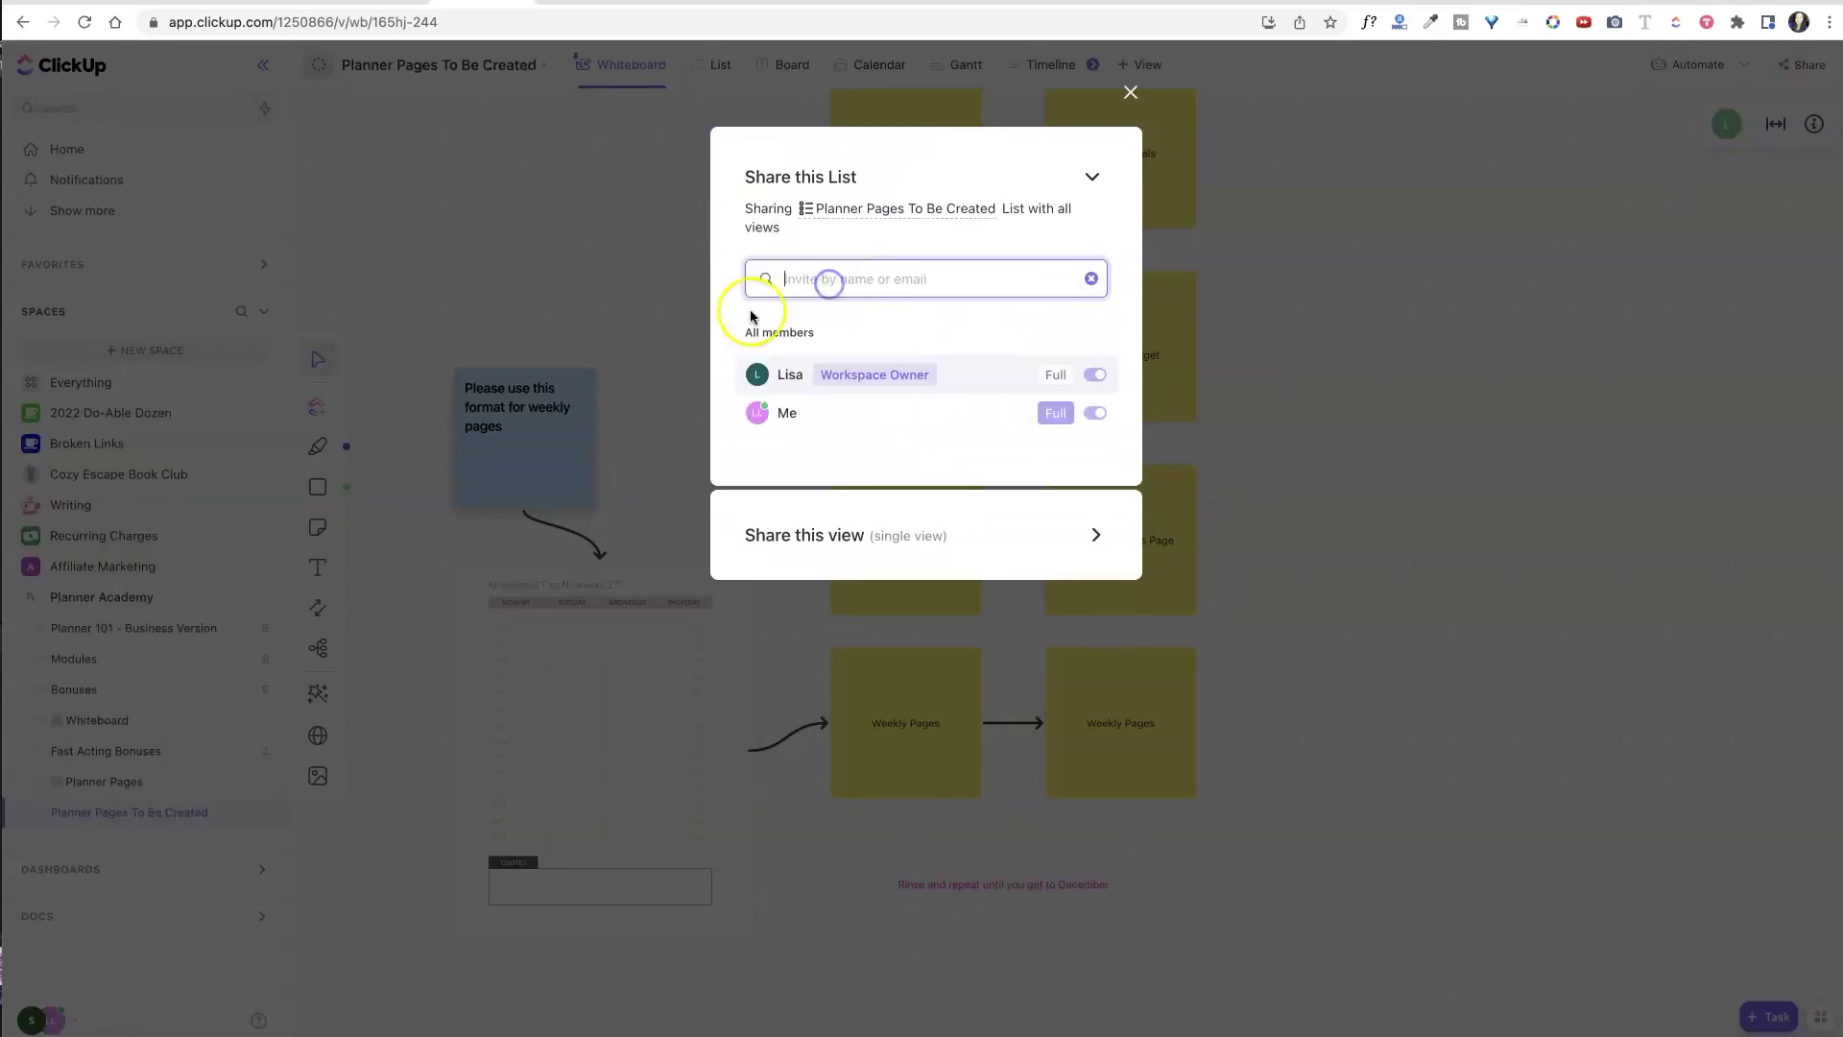
click(1092, 278)
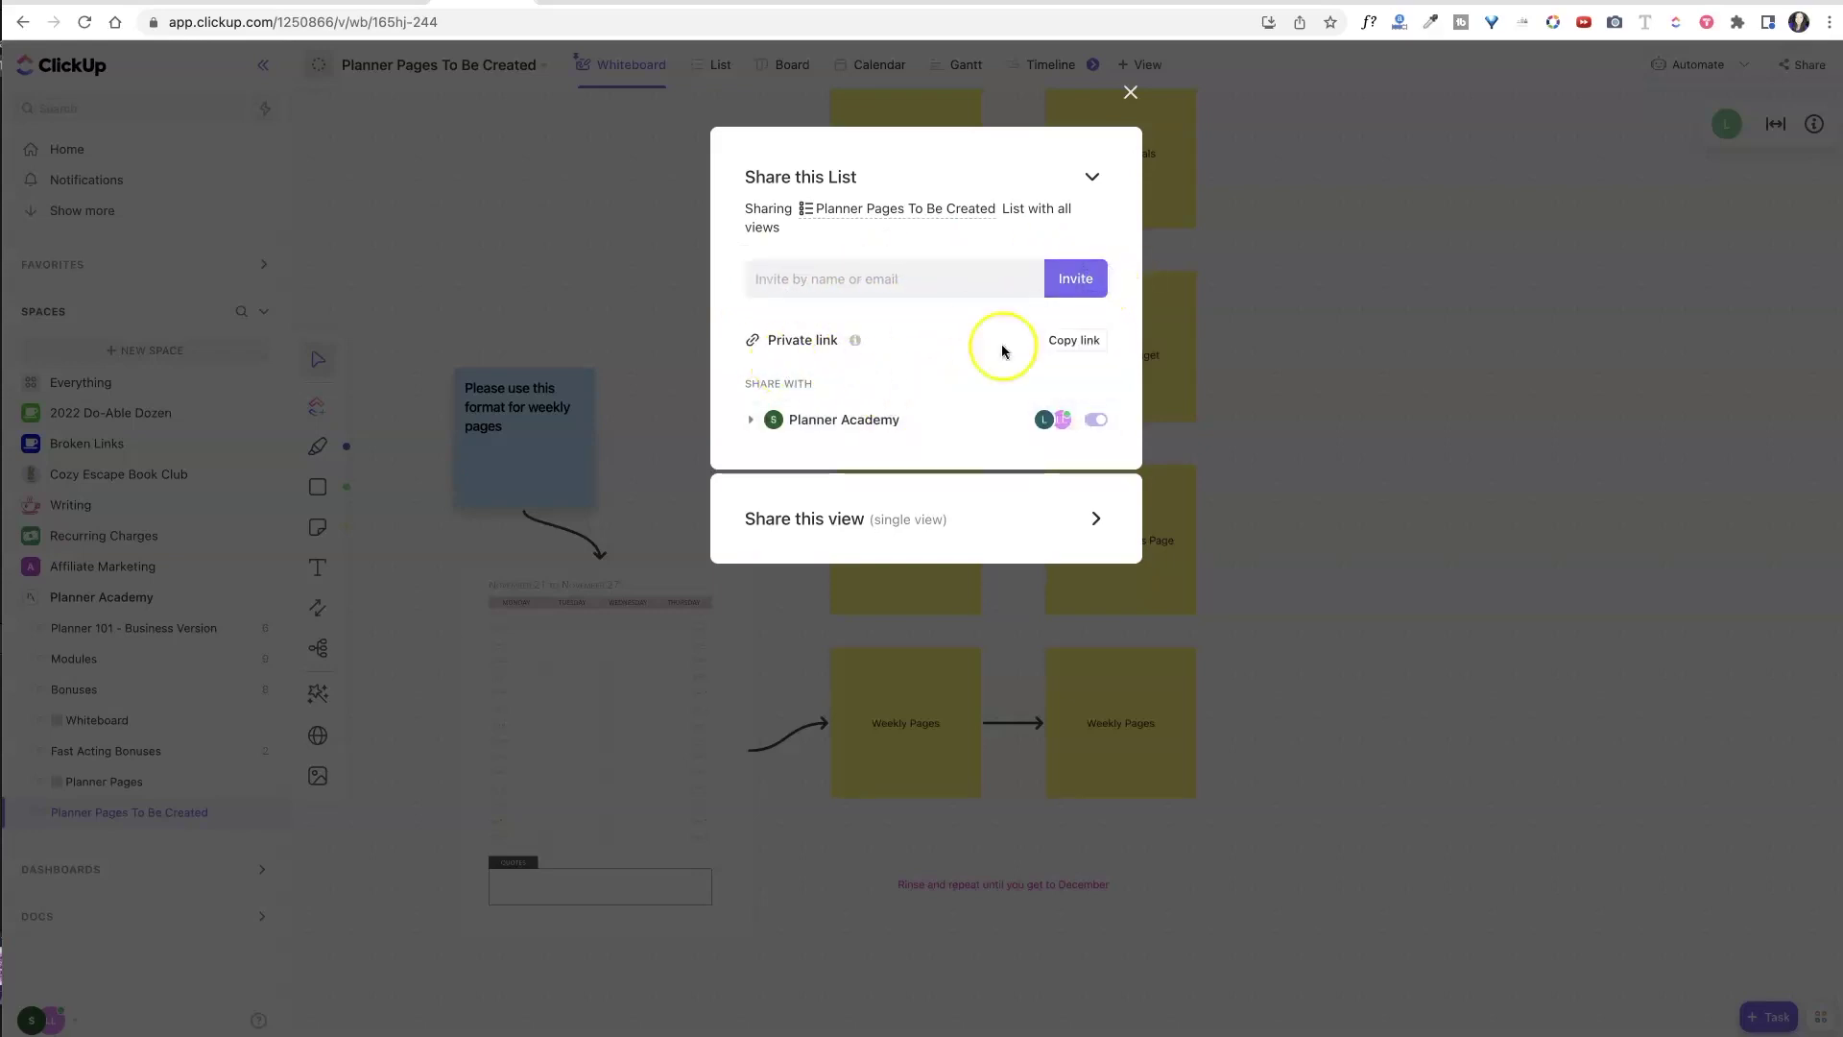
click(1065, 347)
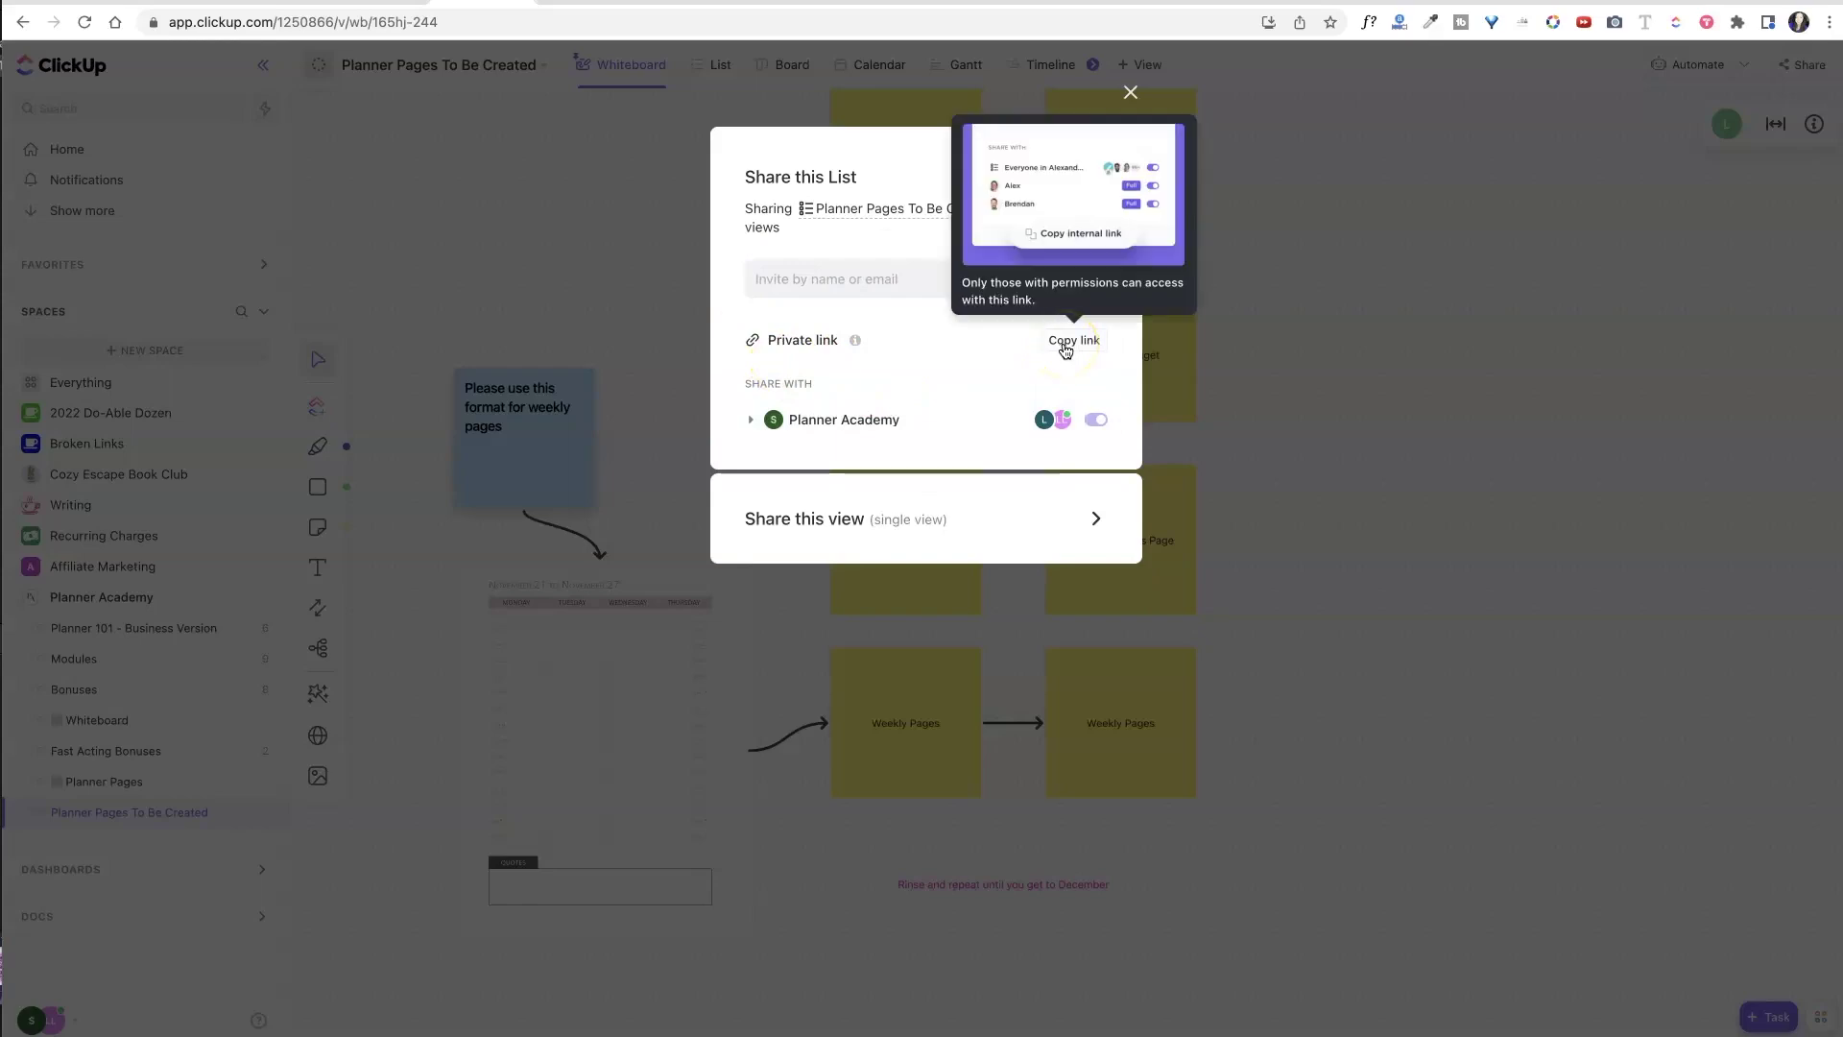
click(532, 254)
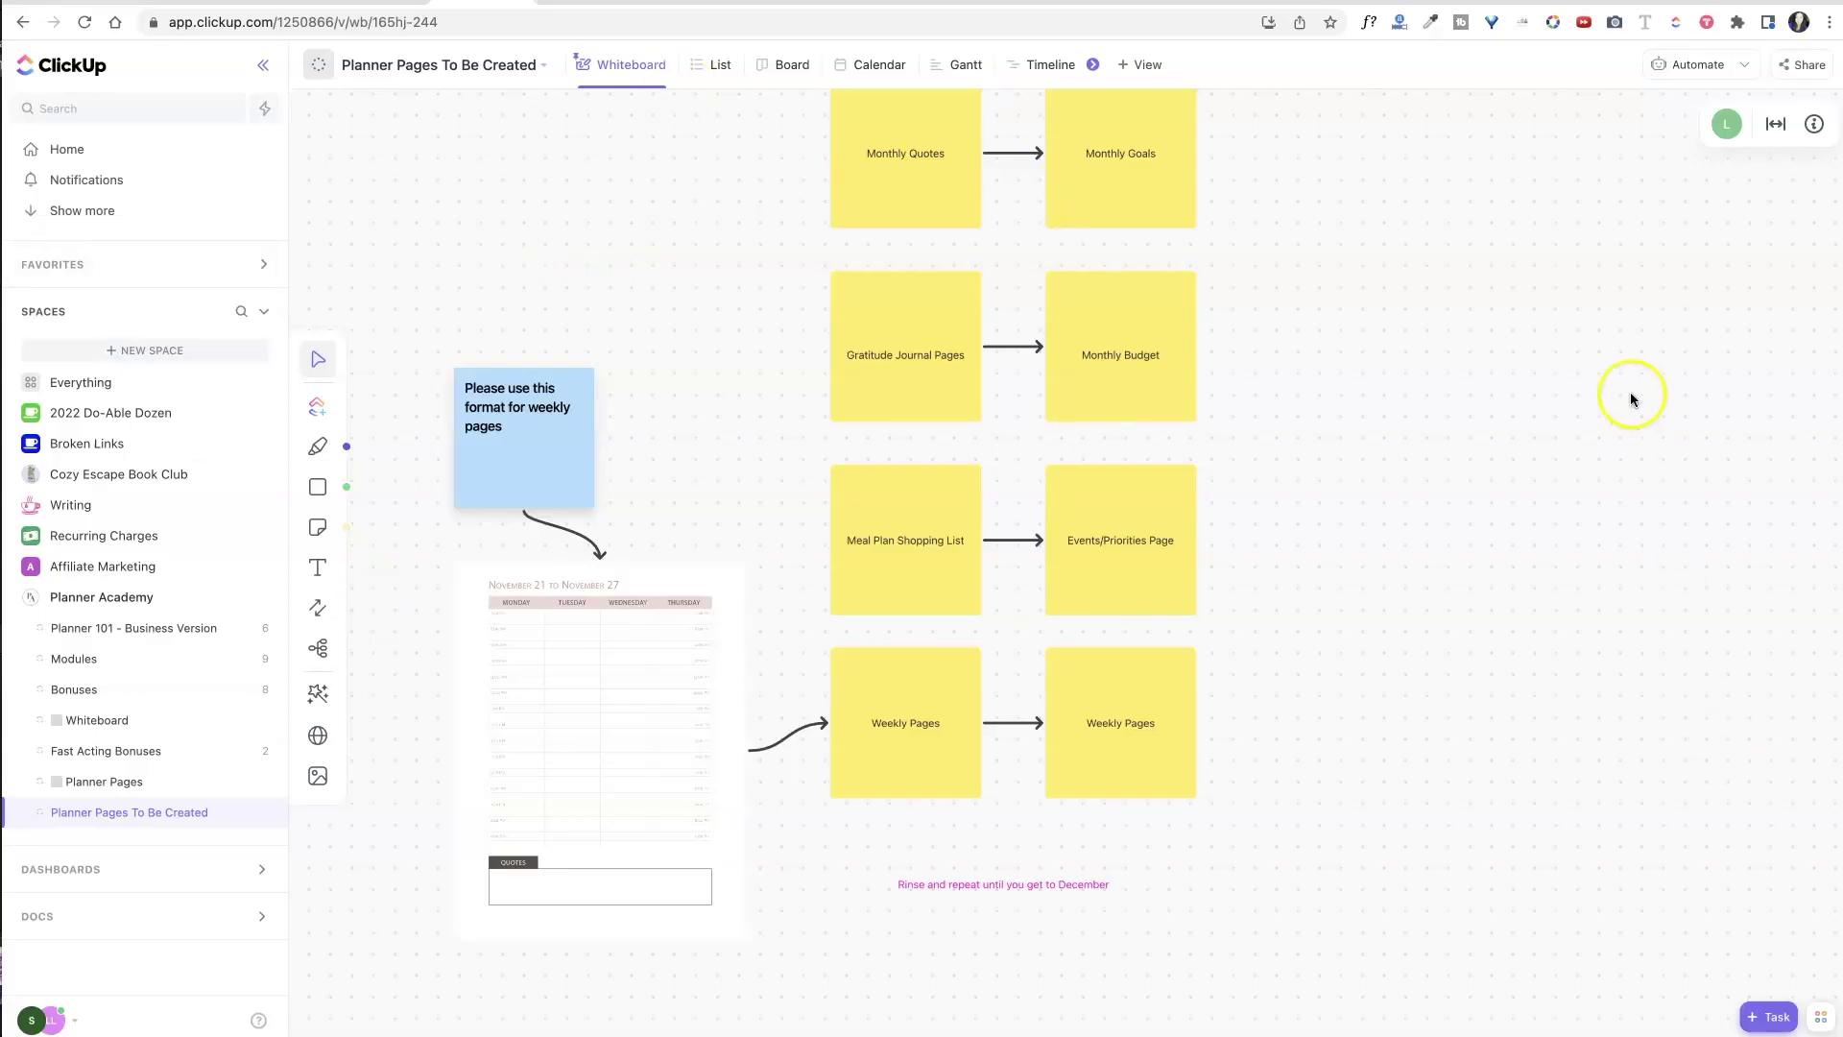
drag(1630, 393, 1618, 732)
key(h)
drag(1431, 325, 1416, 705)
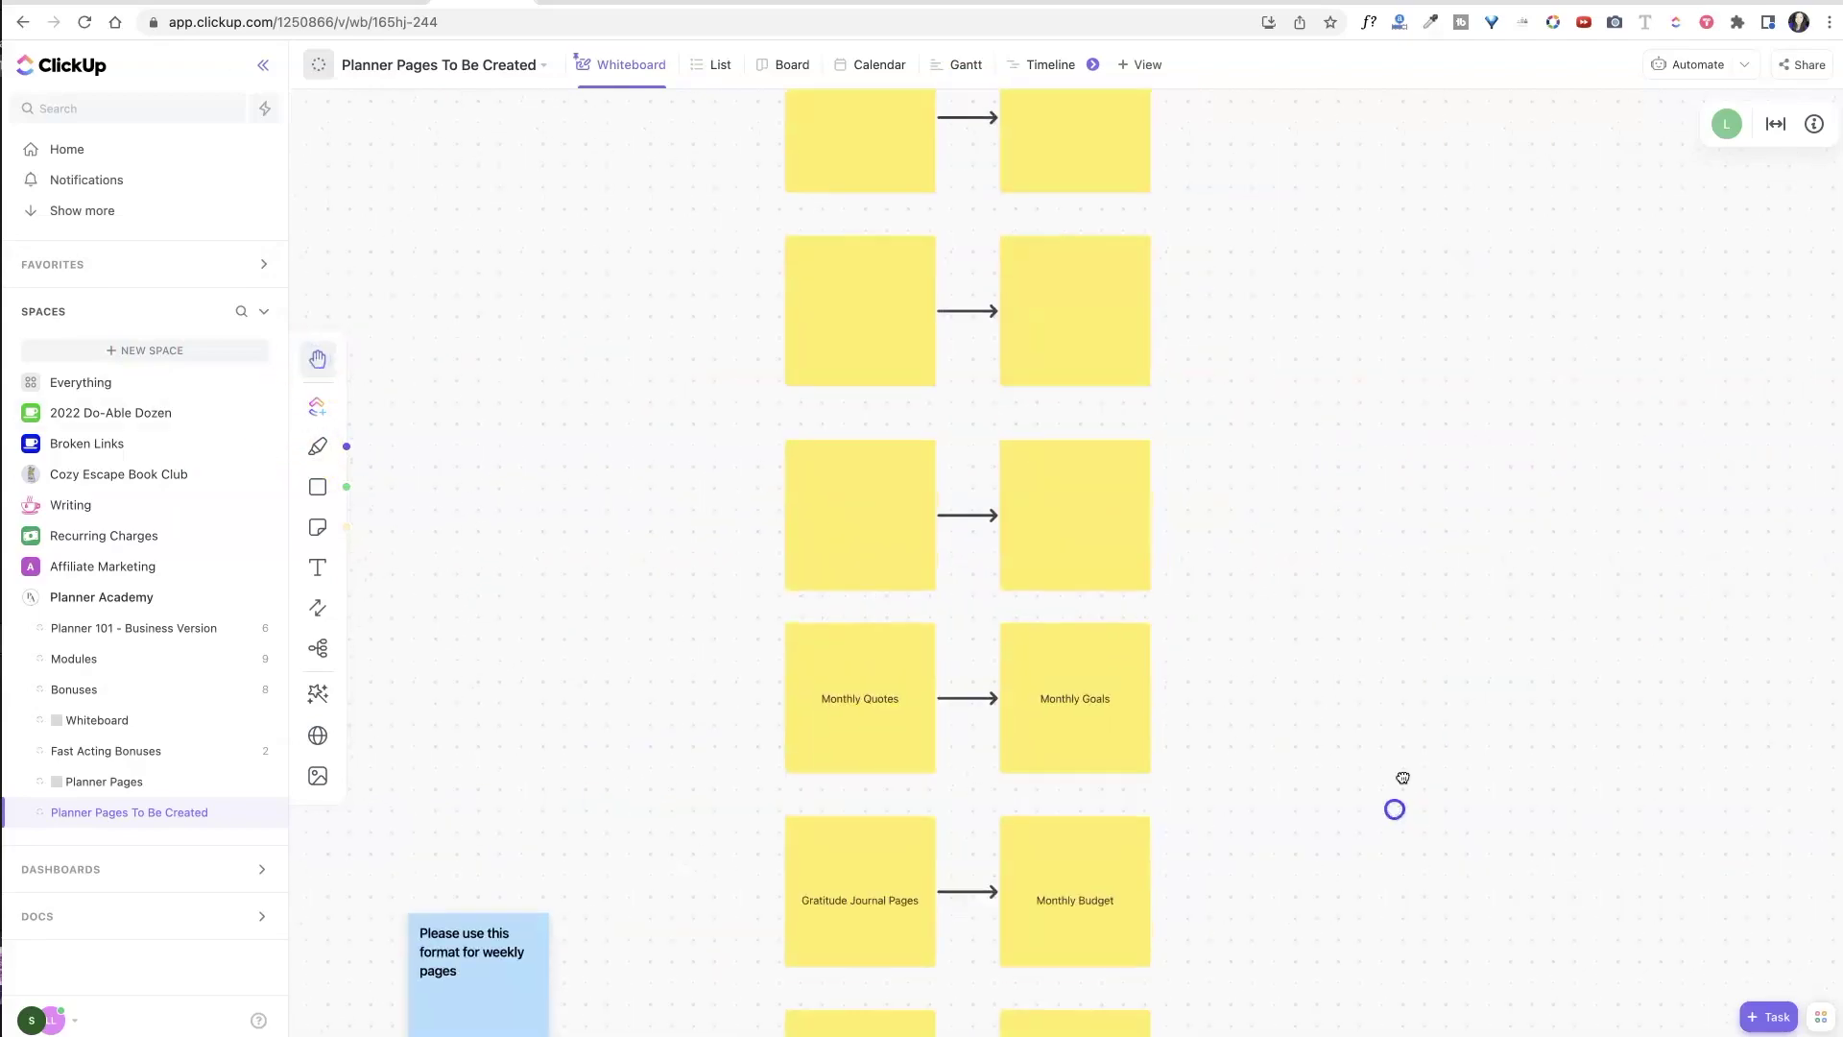
drag(1440, 384, 1444, 774)
drag(1444, 321, 1460, 732)
drag(1391, 214, 1399, 513)
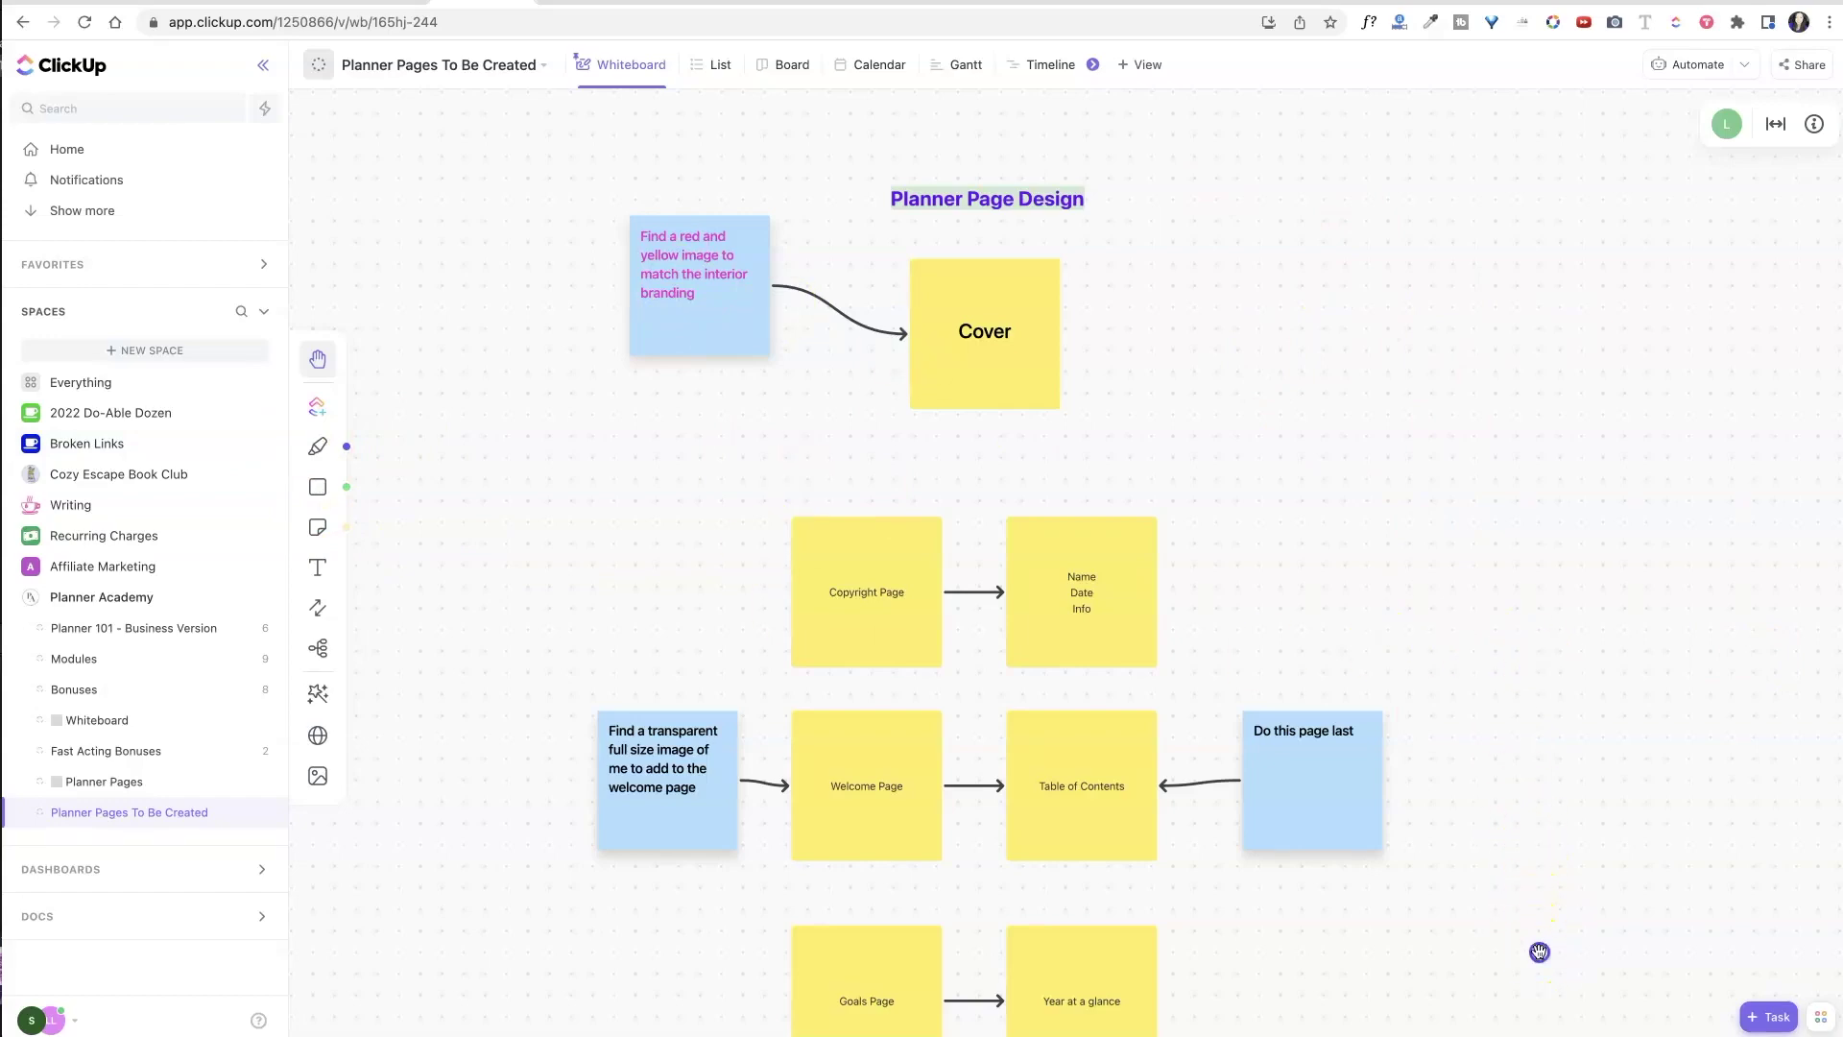
drag(1424, 951, 1507, 481)
drag(1449, 827, 1408, 524)
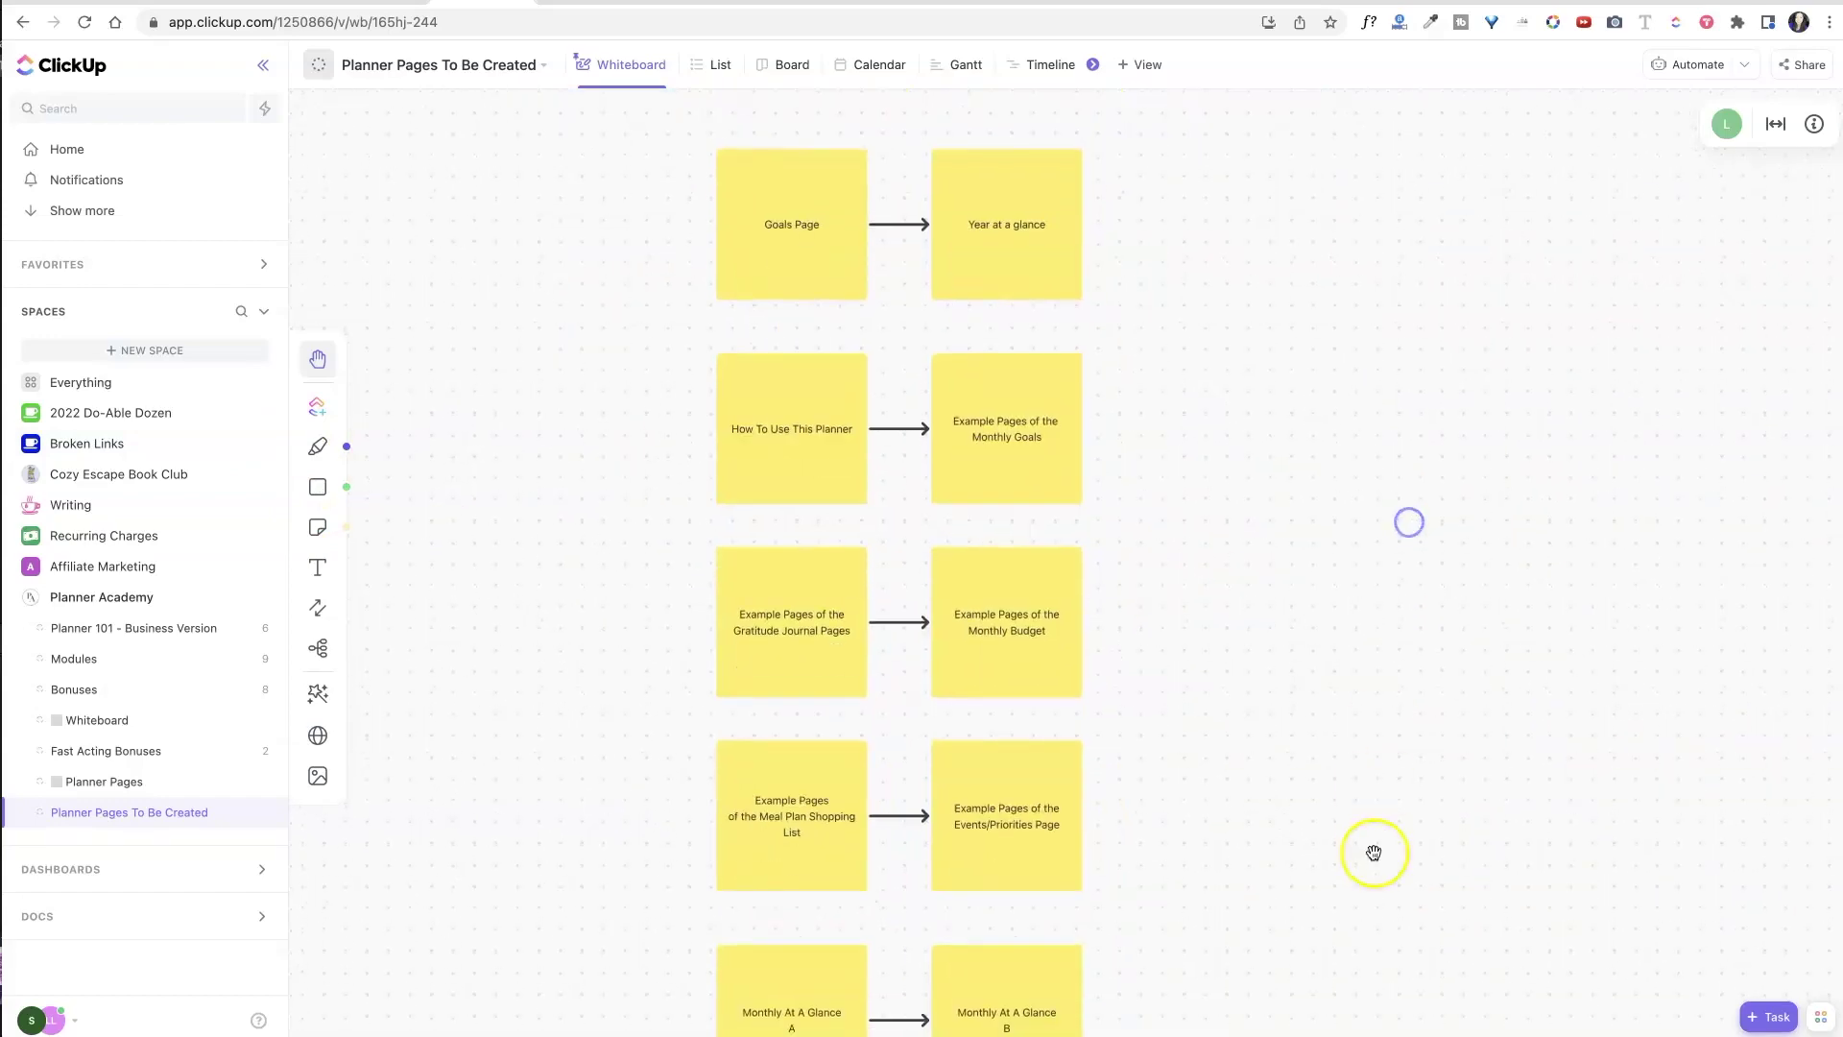
drag(1366, 881, 1333, 263)
drag(1267, 823, 1310, 519)
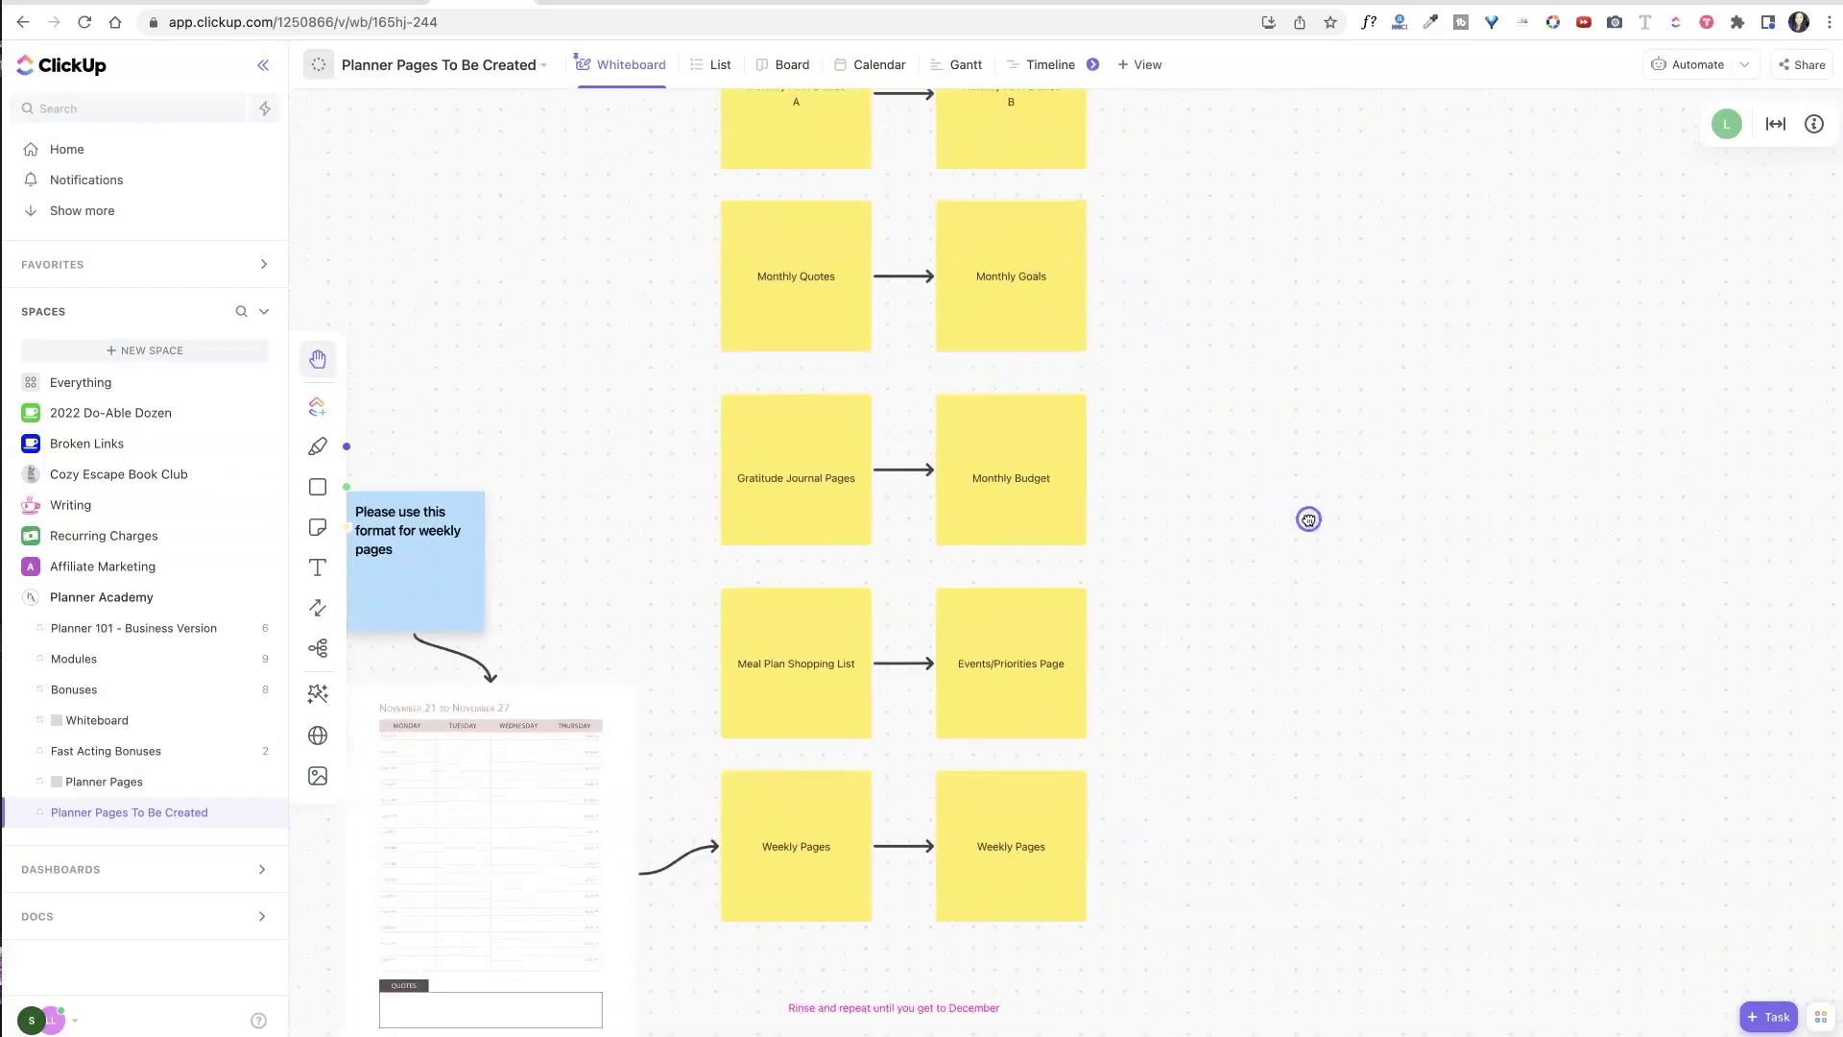
drag(1408, 700, 1612, 648)
scroll(1612, 648, up, 10)
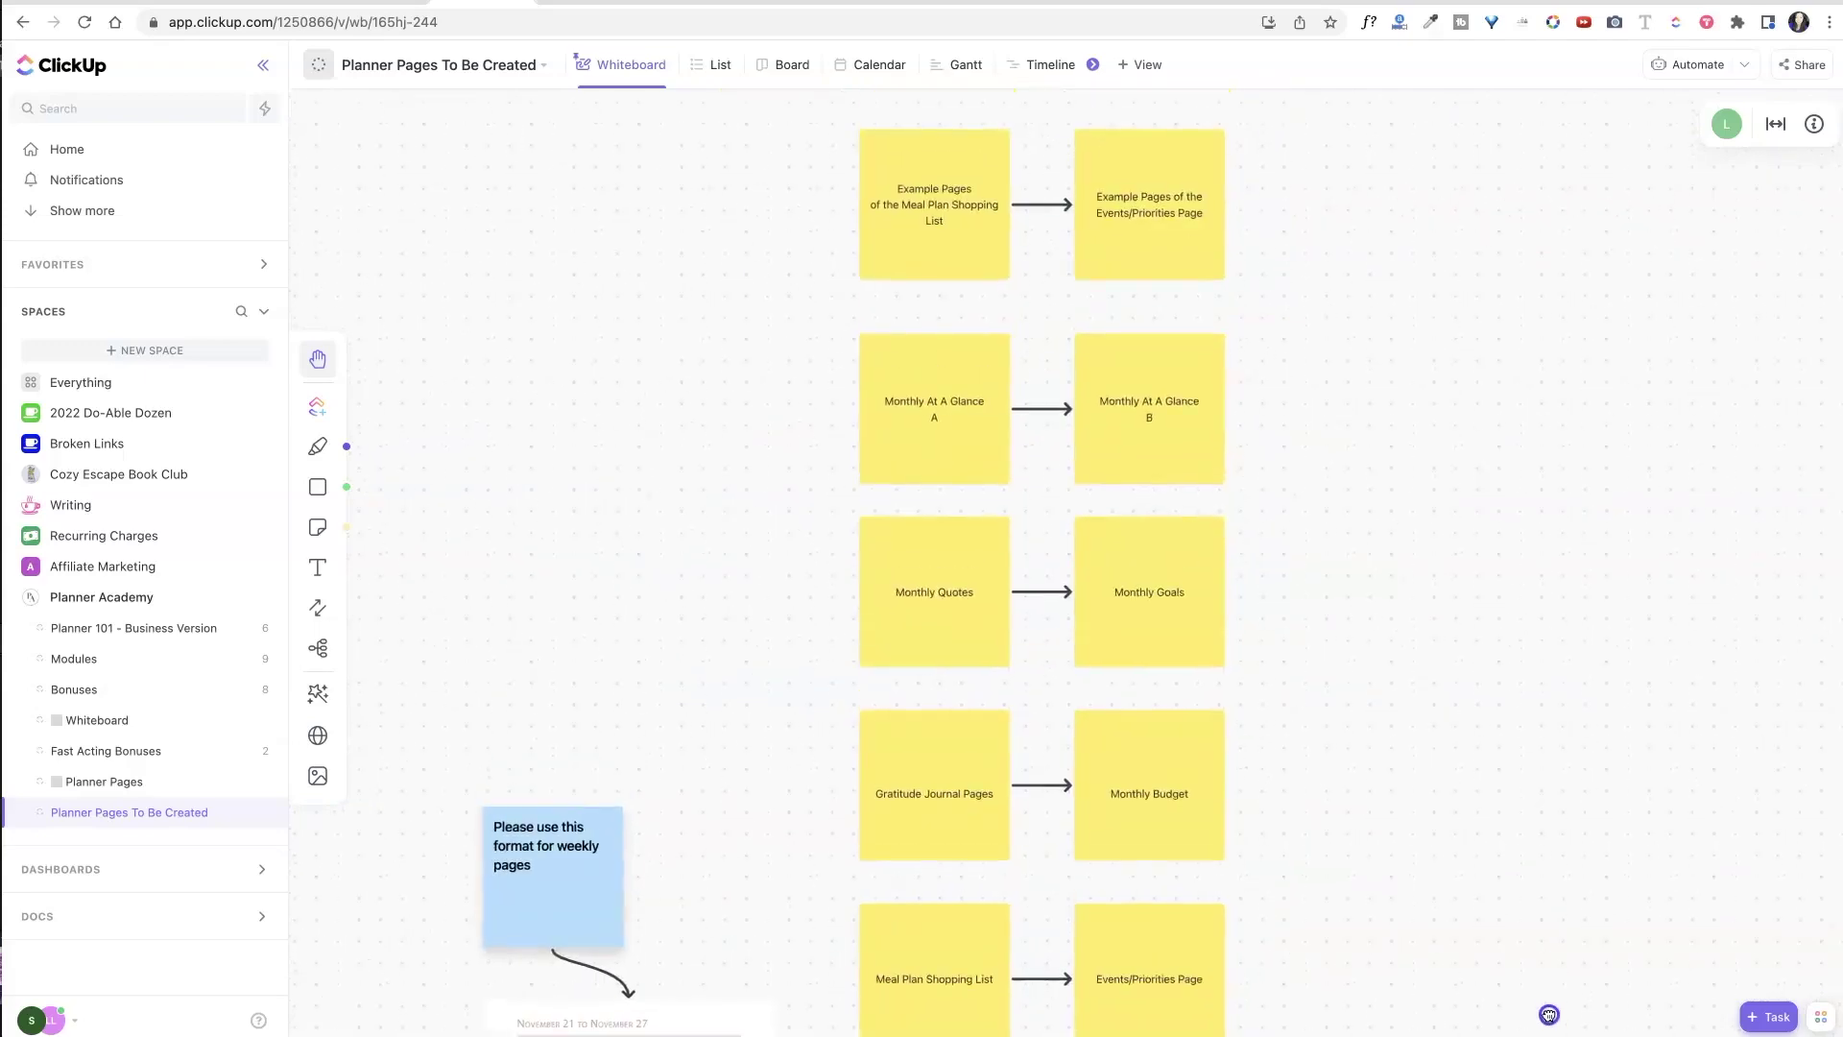
scroll(1509, 588, up, 9)
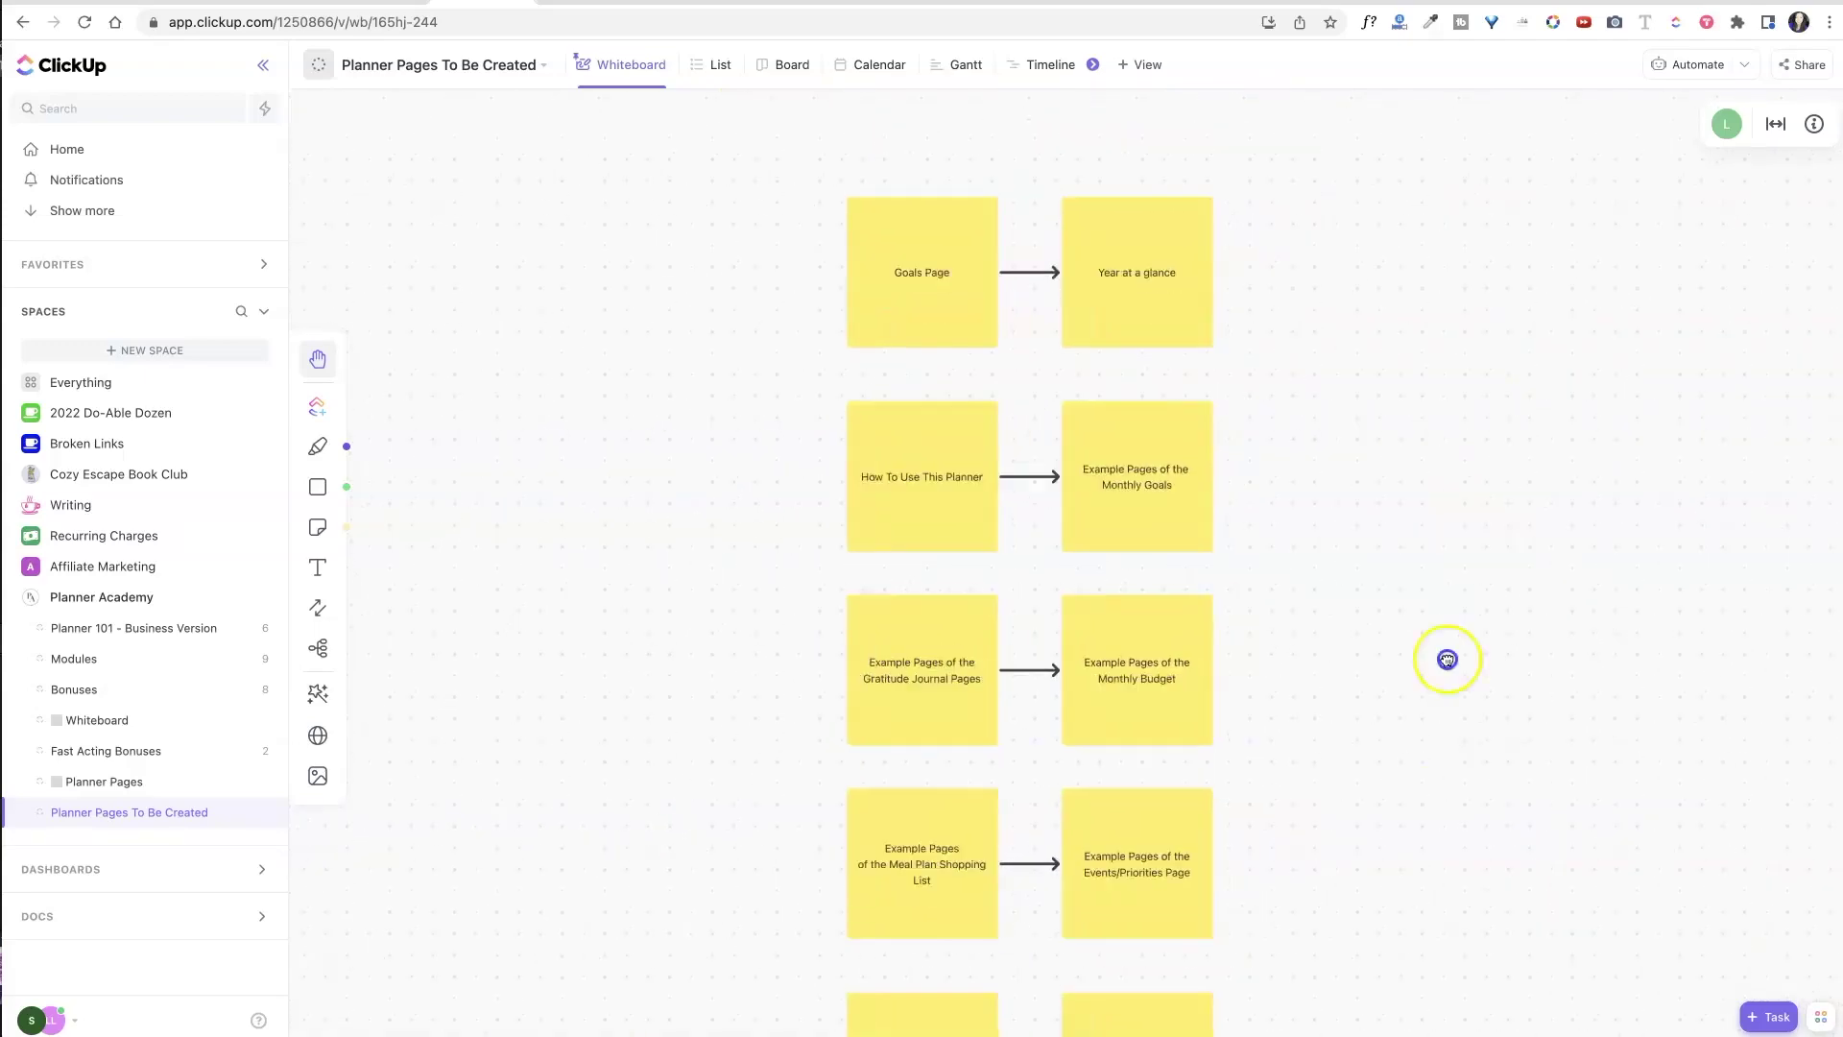